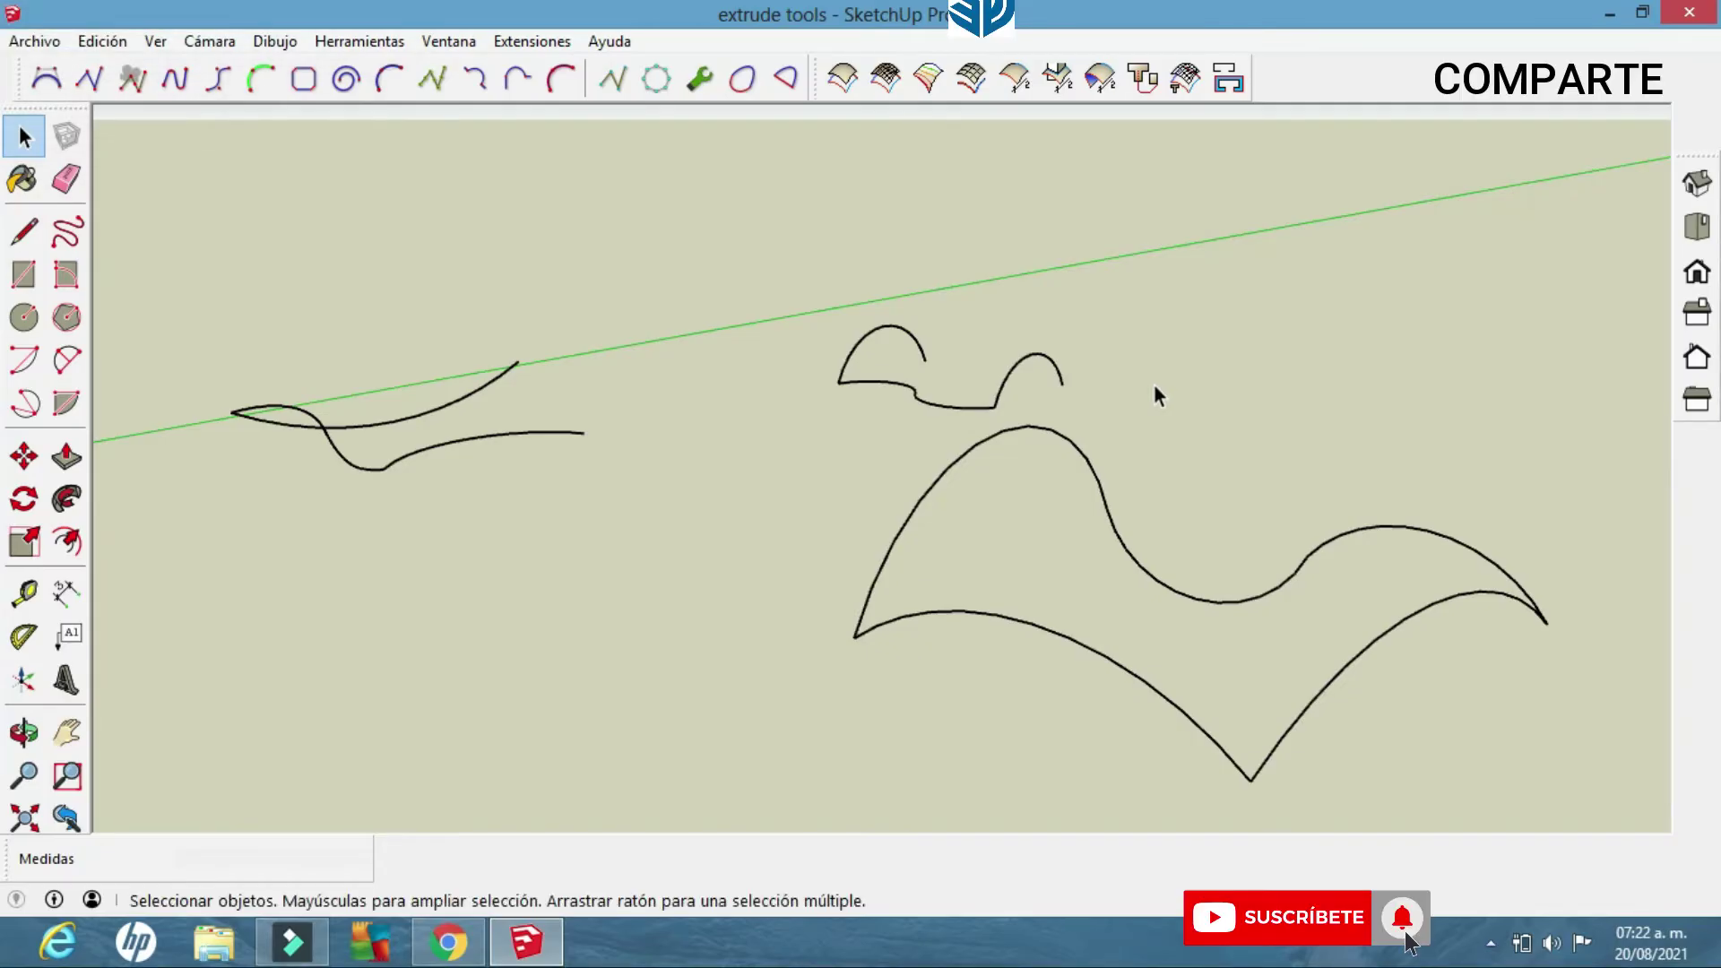
# Examine the open frame of three curves from several angles, focusing on its two side arcs and S-shaped curve.
pyautogui.moveTo(1160, 388)
pyautogui.mouseDown(button='middle')
pyautogui.moveTo(1121, 404)
pyautogui.moveTo(1168, 402)
pyautogui.moveTo(1140, 381)
pyautogui.mouseUp(button='middle')
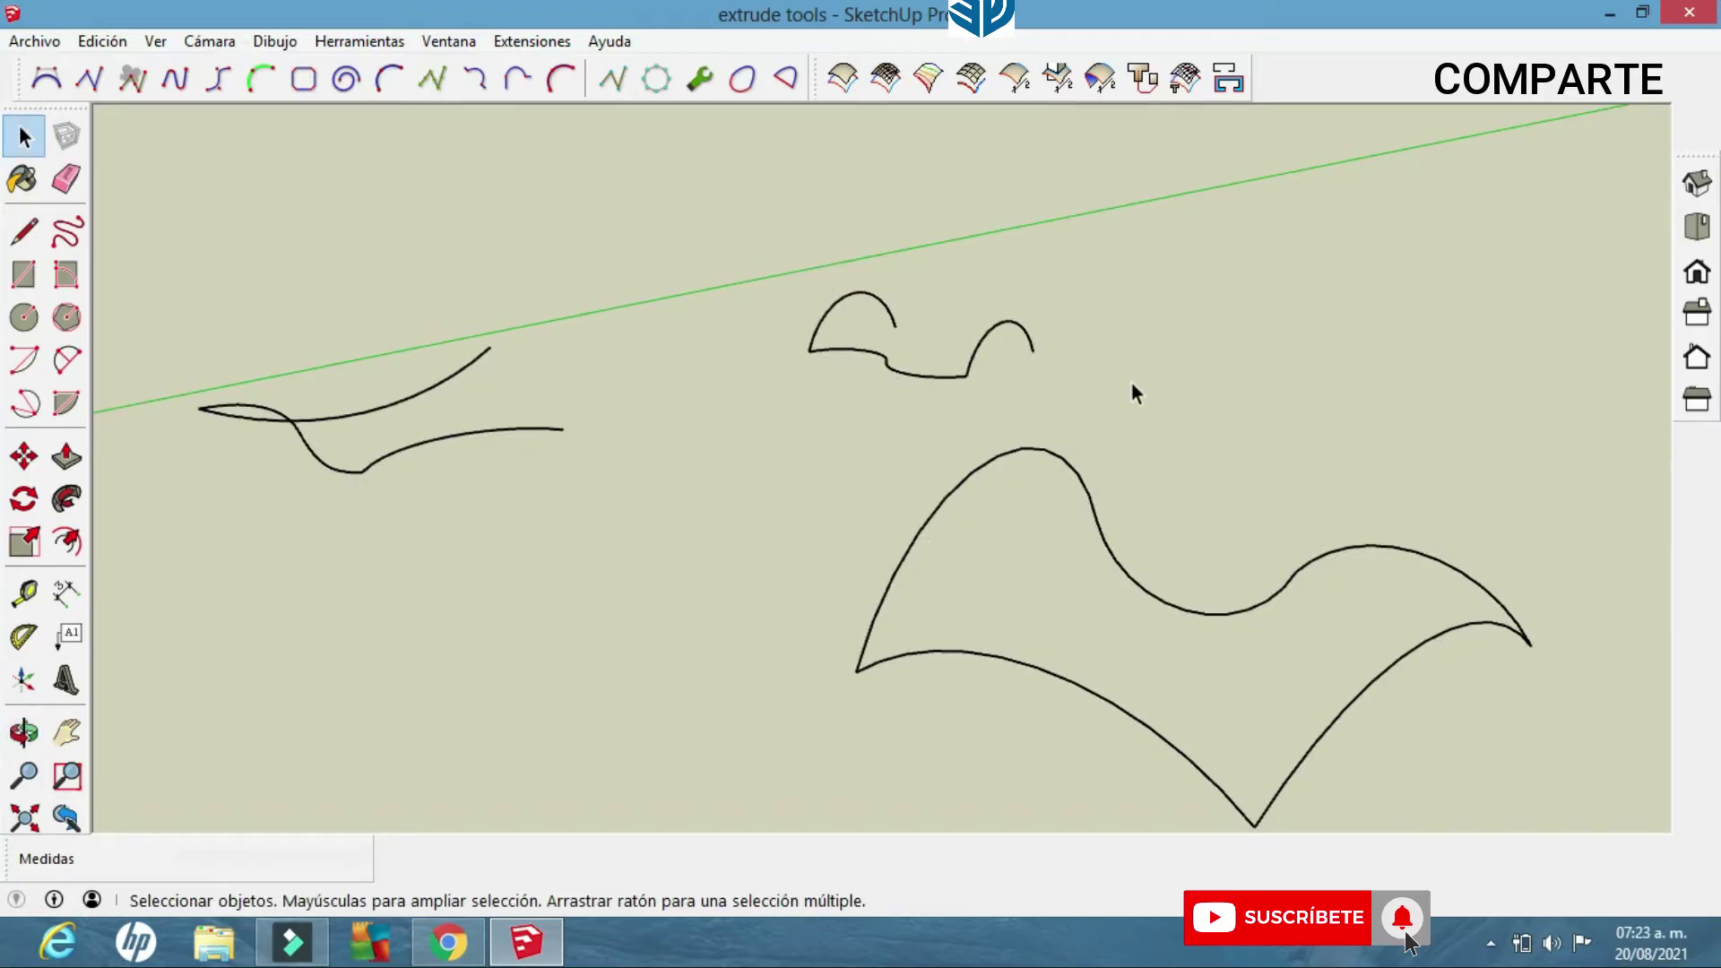
pyautogui.moveTo(897, 396); pyautogui.dragTo(986, 453, button='middle')
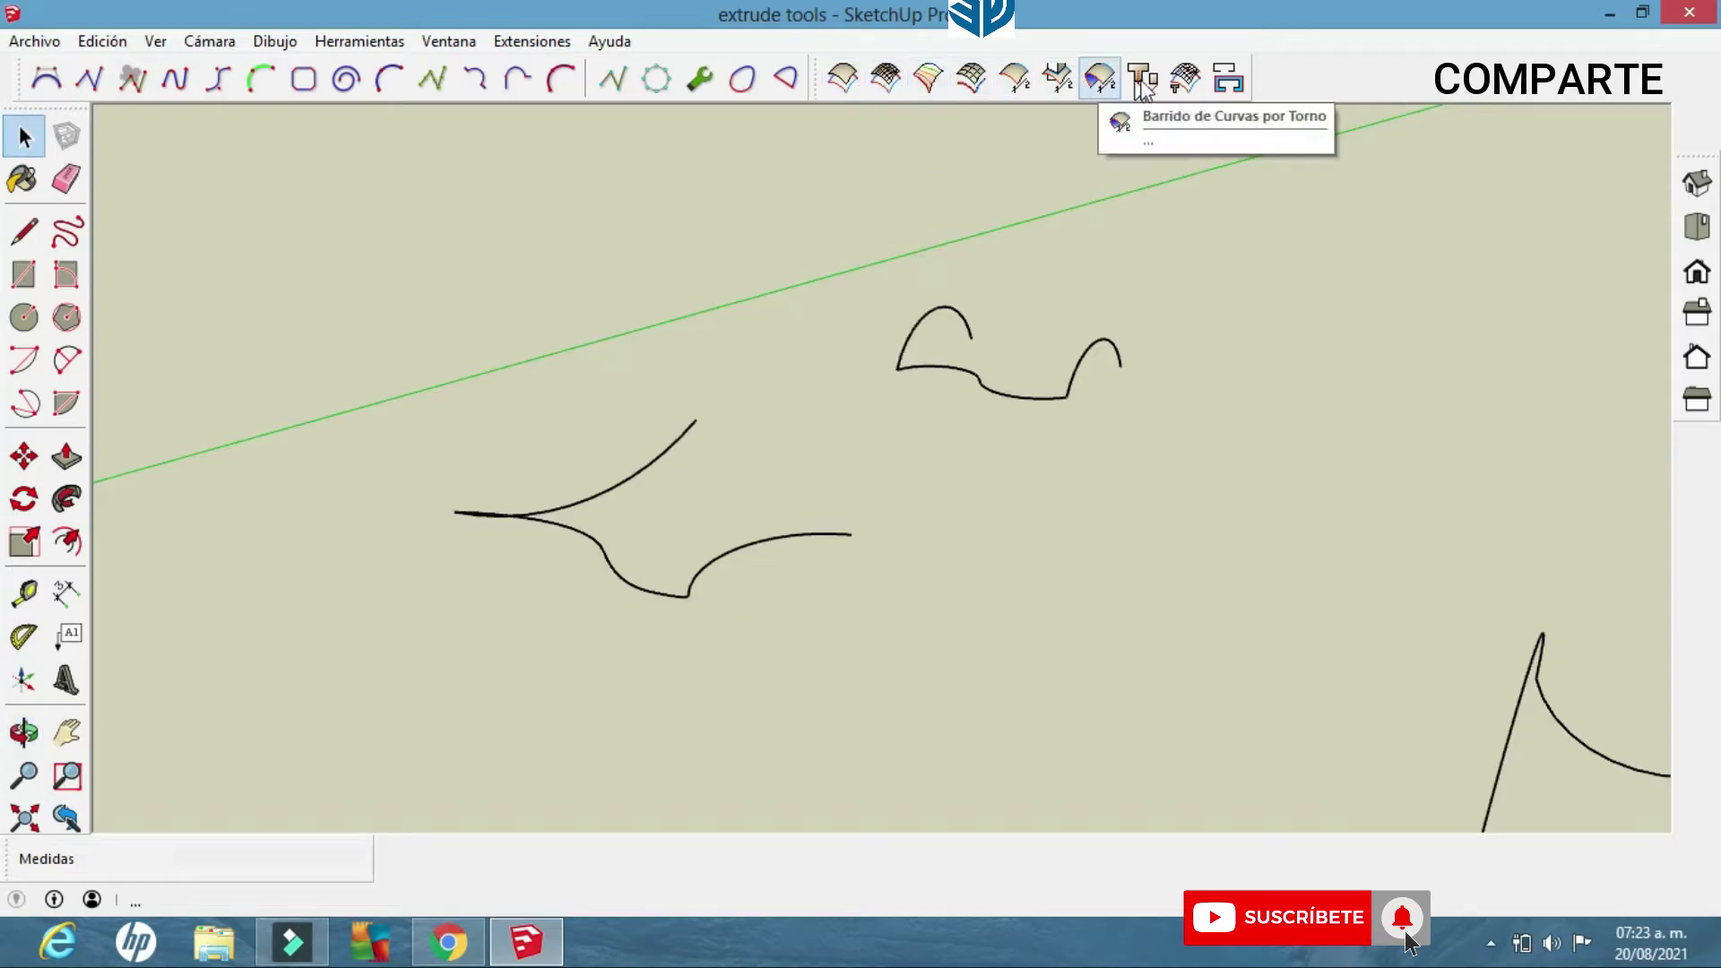
pyautogui.moveTo(922, 346); pyautogui.dragTo(619, 595, button='middle')
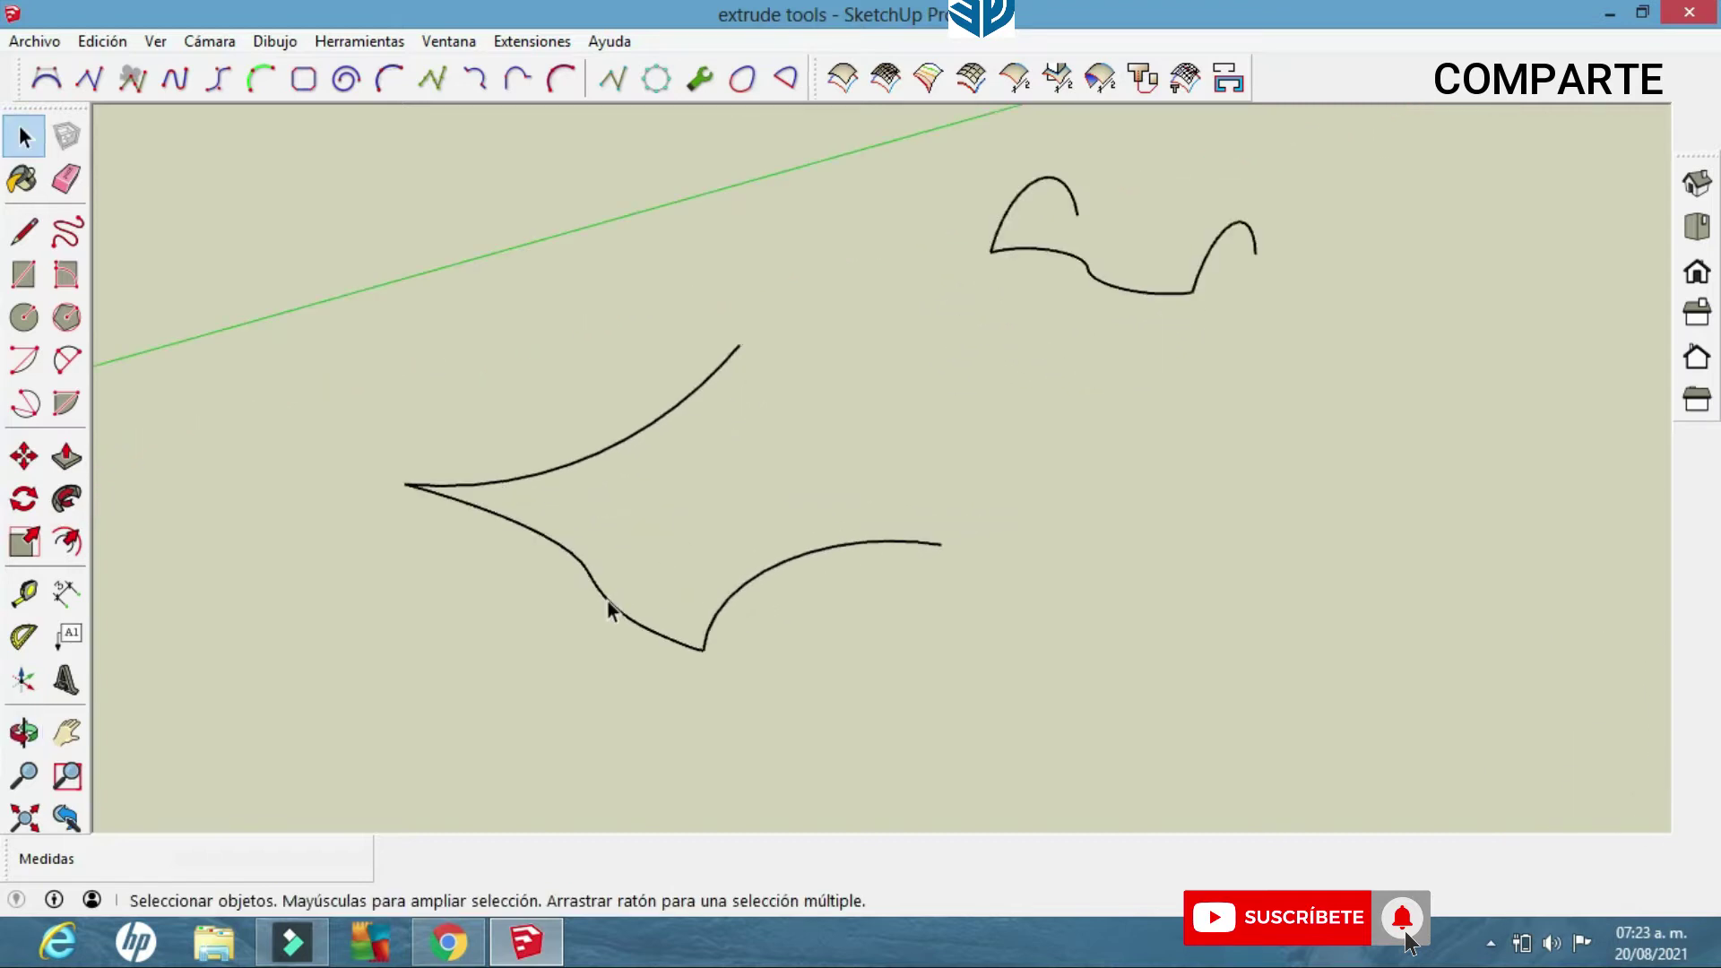
pyautogui.moveTo(651, 587); pyautogui.dragTo(594, 623, button='middle')
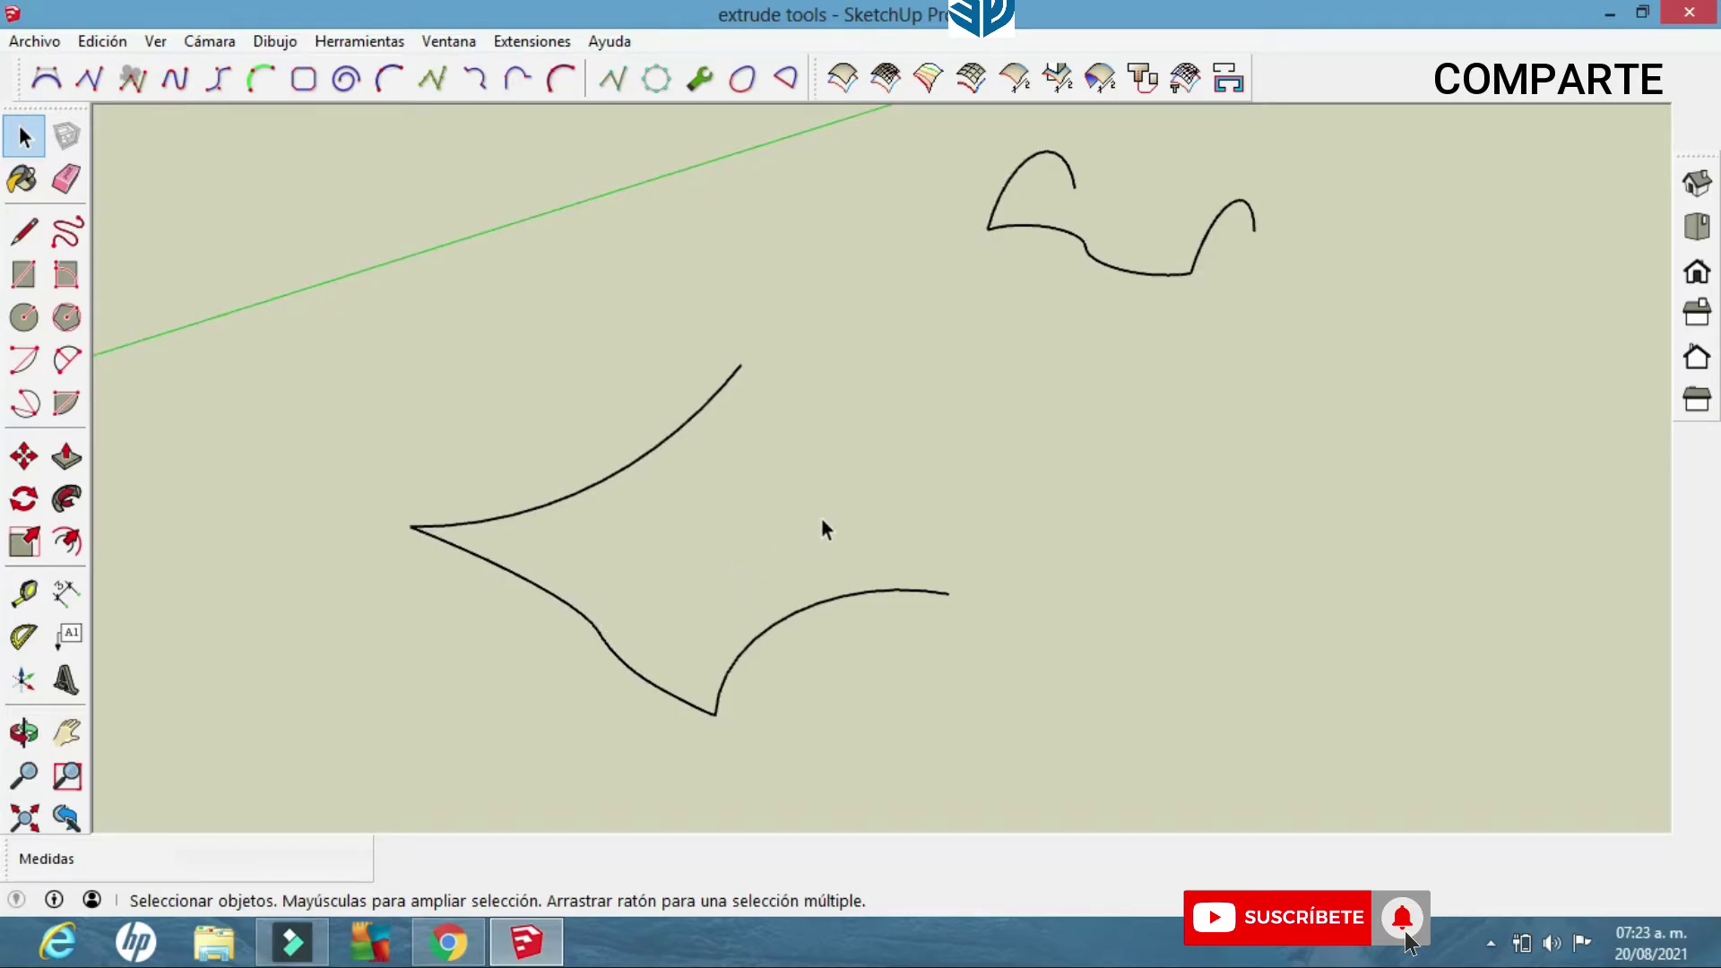
pyautogui.moveTo(615, 599)
pyautogui.mouseDown(button='middle')
pyautogui.moveTo(561, 561)
pyautogui.moveTo(654, 550)
pyautogui.moveTo(711, 577)
pyautogui.moveTo(653, 565)
pyautogui.moveTo(613, 581)
pyautogui.mouseUp(button='middle')
pyautogui.moveTo(707, 615); pyautogui.dragTo(731, 564, button='middle')
pyautogui.scroll(5, 697, 605)
pyautogui.keyDown('shift'); pyautogui.moveTo(881, 584); pyautogui.dragTo(967, 582, button='middle'); pyautogui.keyUp('shift')
pyautogui.moveTo(580, 350); pyautogui.dragTo(613, 602, button='middle')
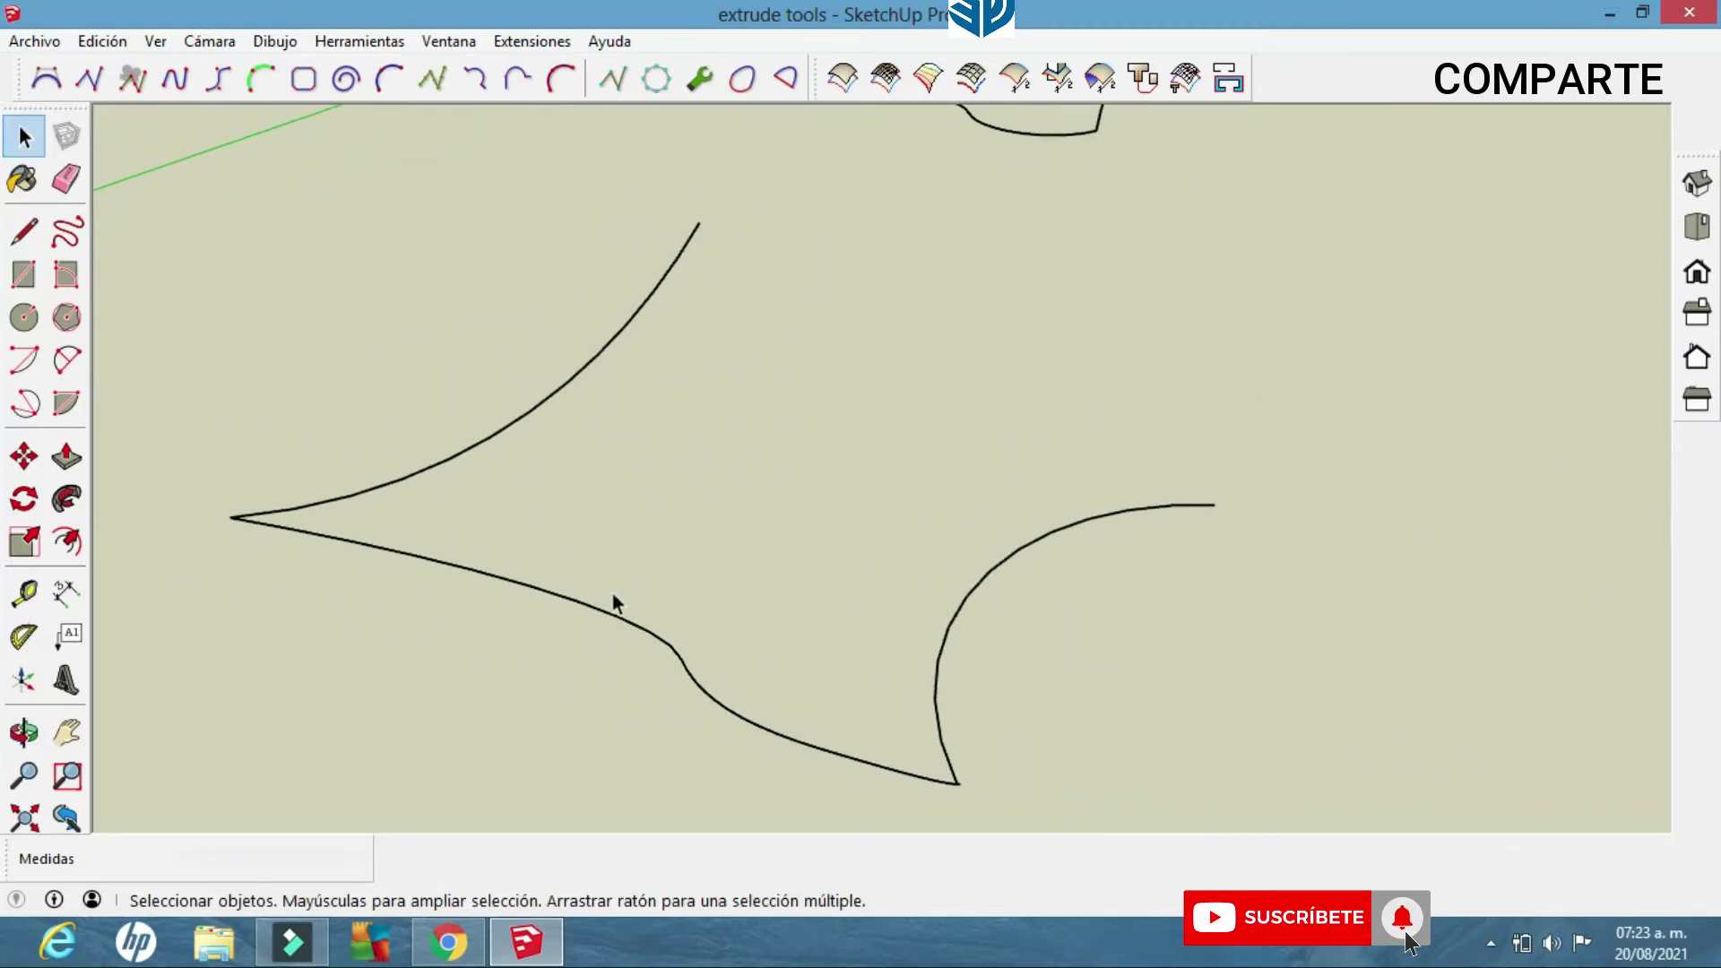
pyautogui.moveTo(695, 649); pyautogui.dragTo(522, 550, button='middle')
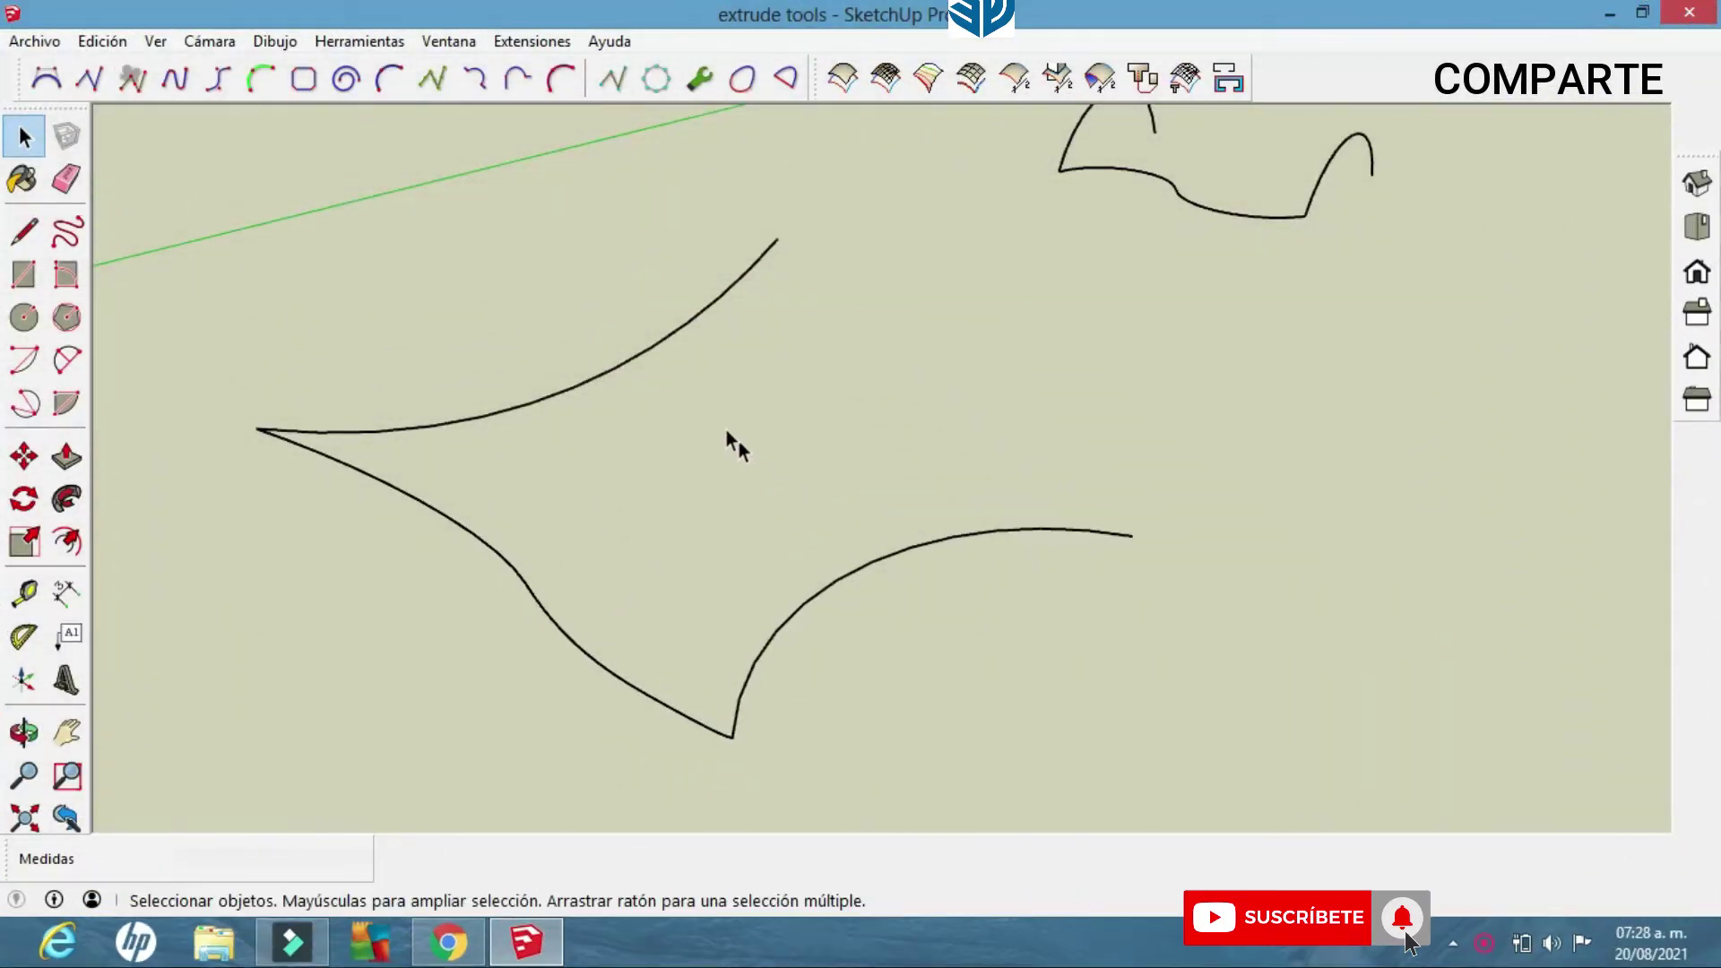
pyautogui.moveTo(727, 432); pyautogui.dragTo(758, 442, button='middle')
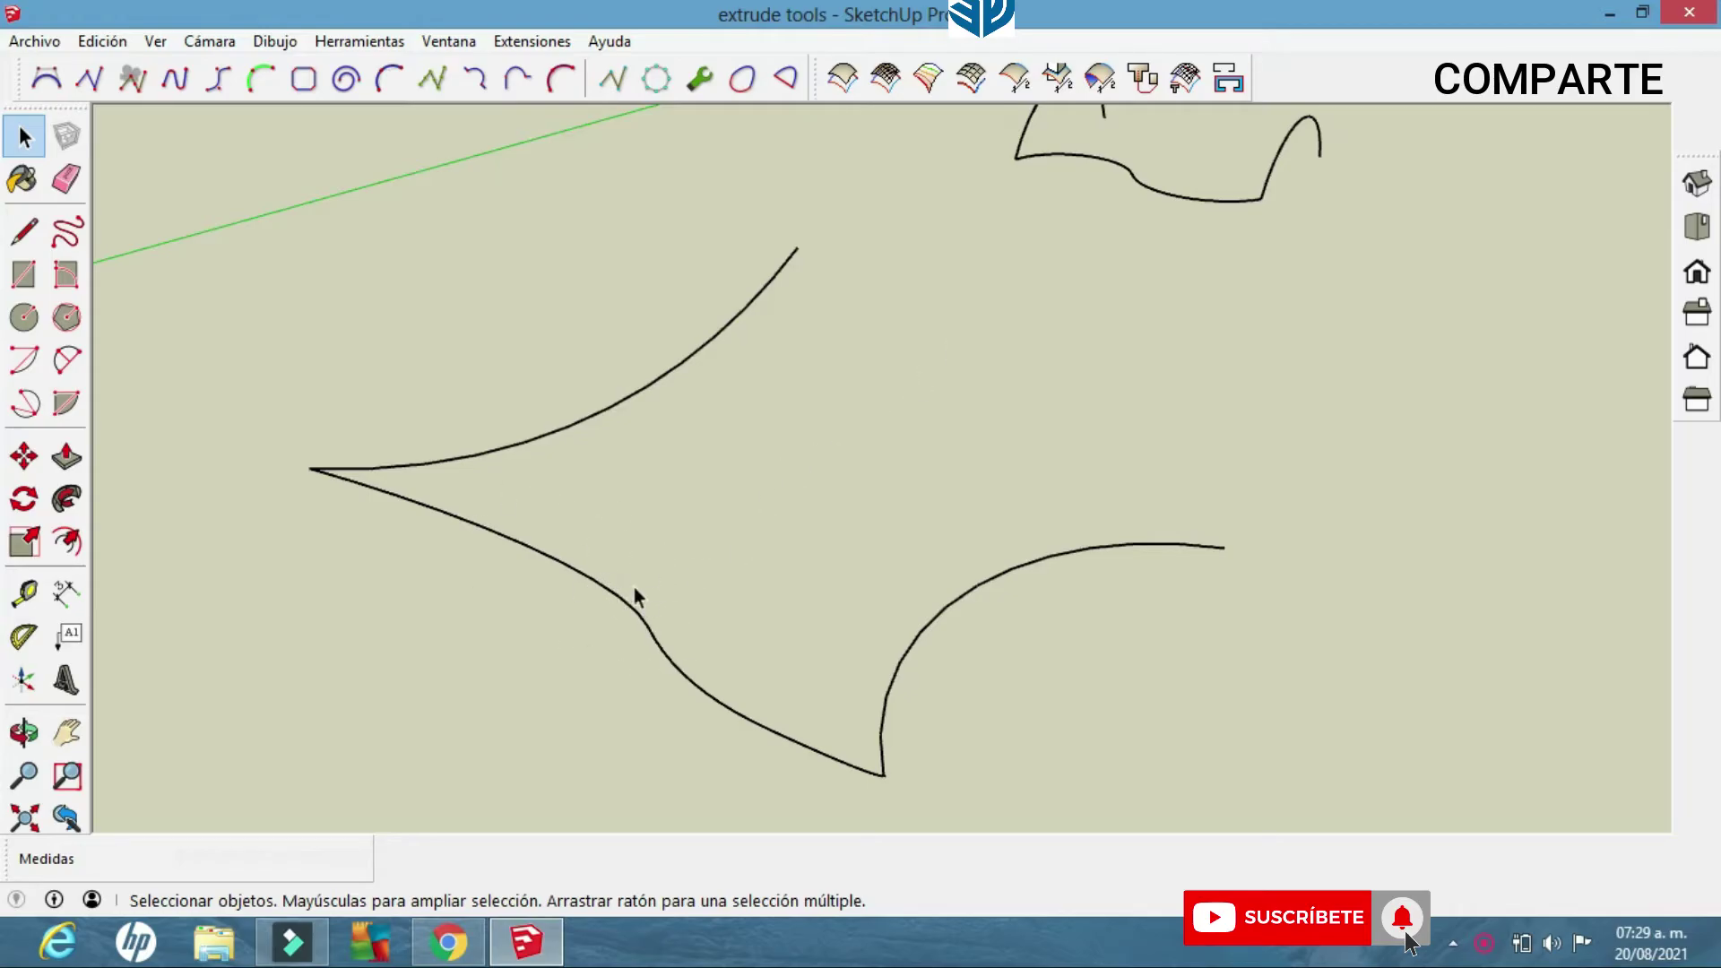
pyautogui.moveTo(746, 591); pyautogui.dragTo(678, 523, button='middle')
pyautogui.moveTo(785, 512); pyautogui.dragTo(795, 507, button='middle')
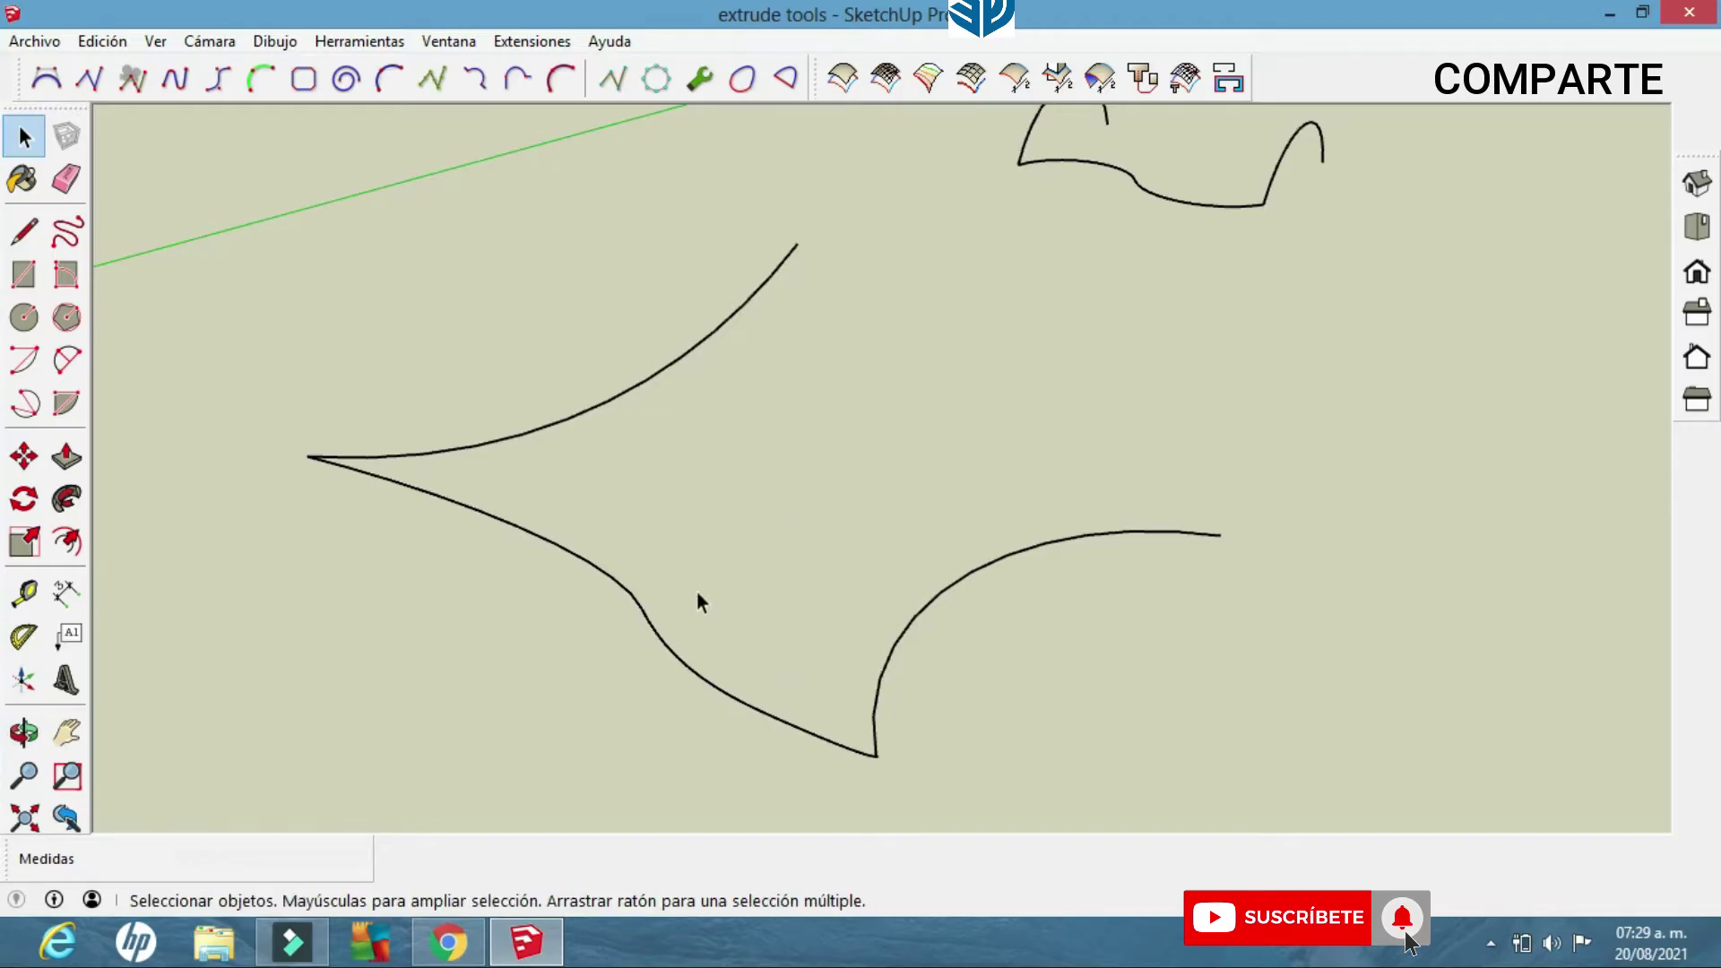
pyautogui.moveTo(626, 574); pyautogui.dragTo(637, 566, button='middle')
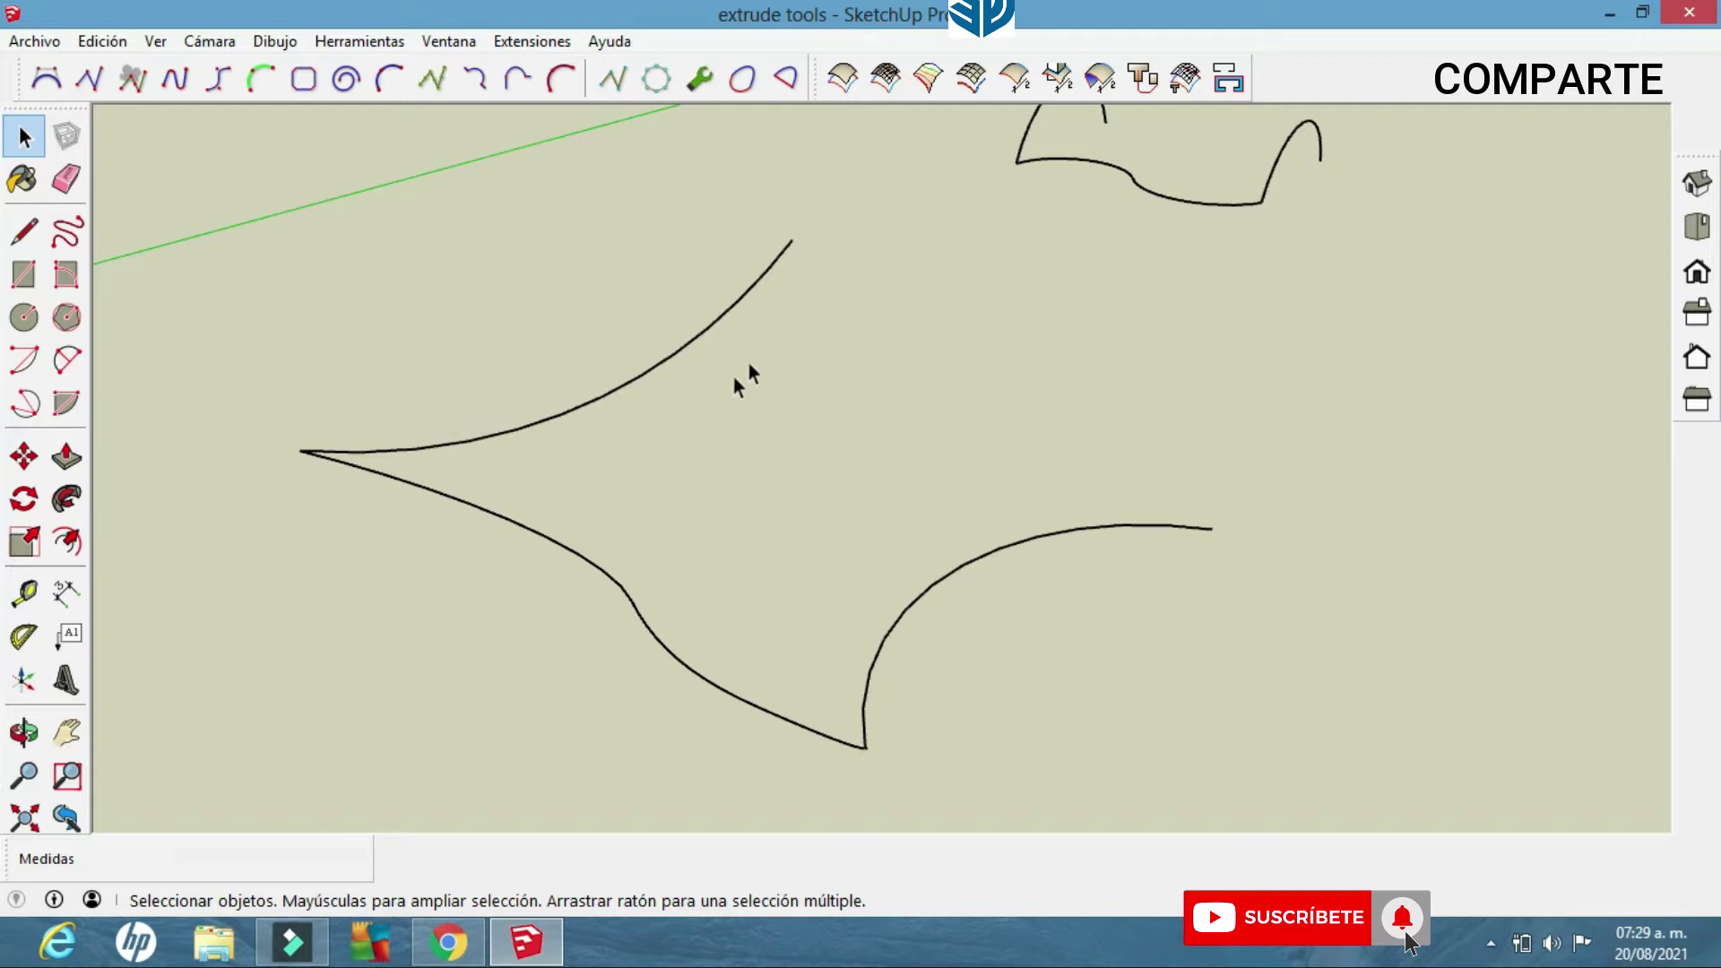
pyautogui.moveTo(627, 572); pyautogui.dragTo(664, 565, button='middle')
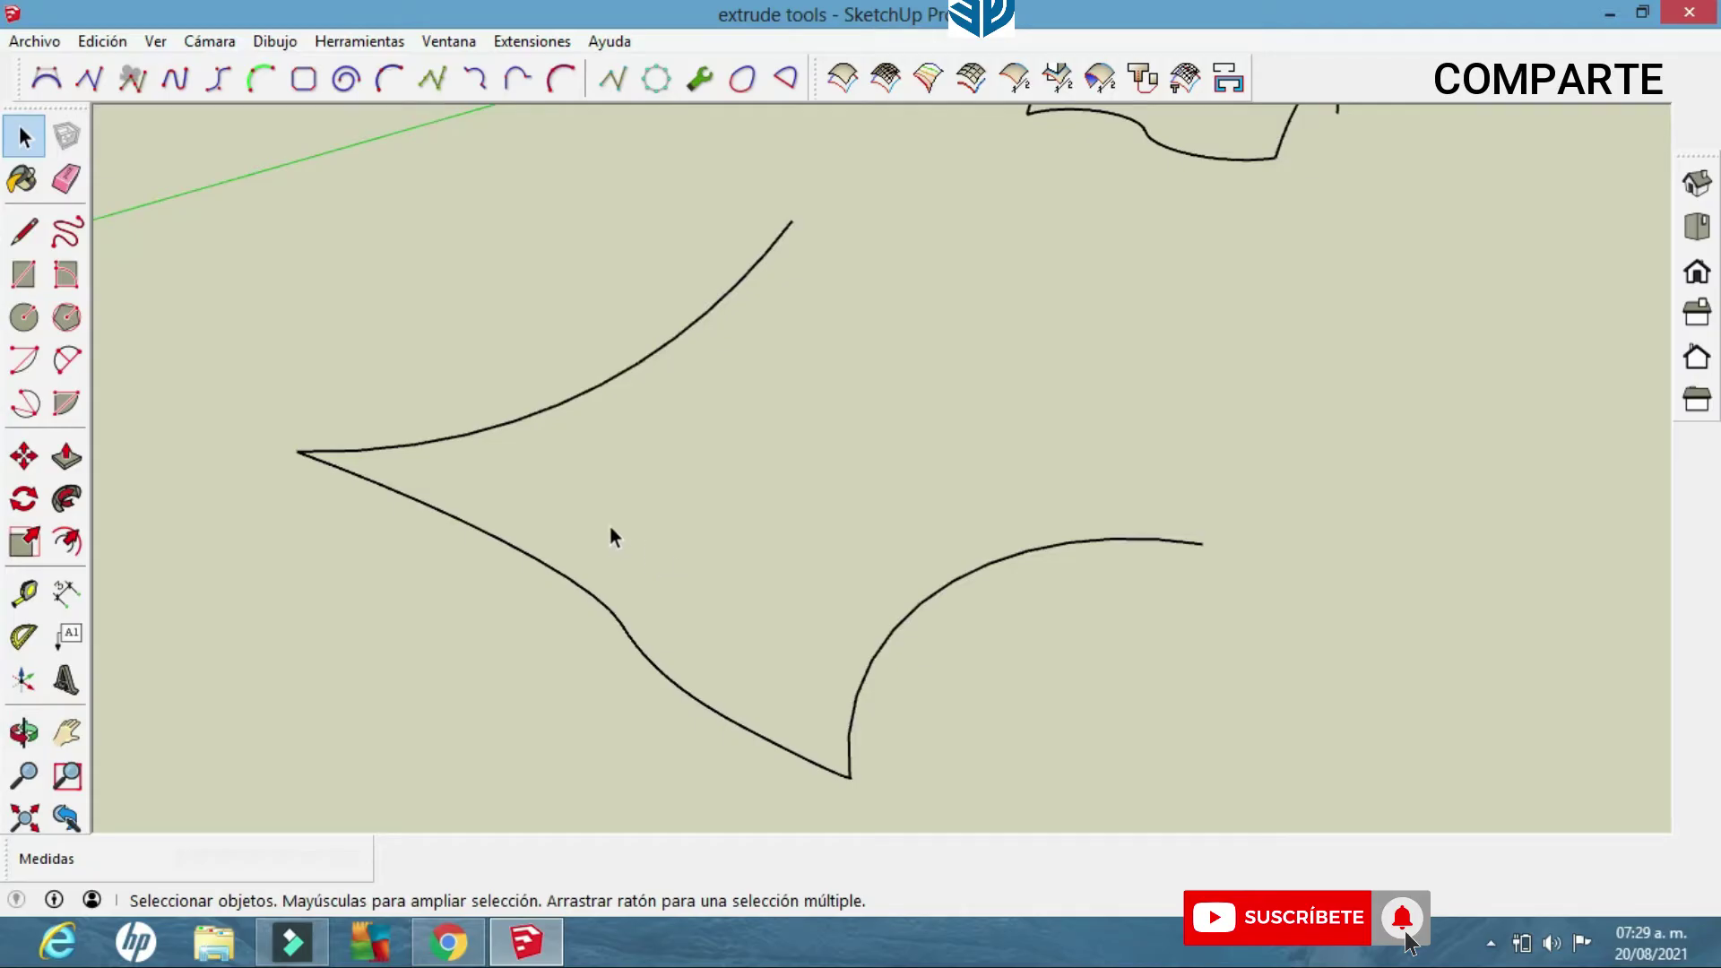
# Sweep the S-shaped curve along the two side arcs with Barrido de Curvas por Rieles, using the same curve as melding profile.
pyautogui.click(845, 88)
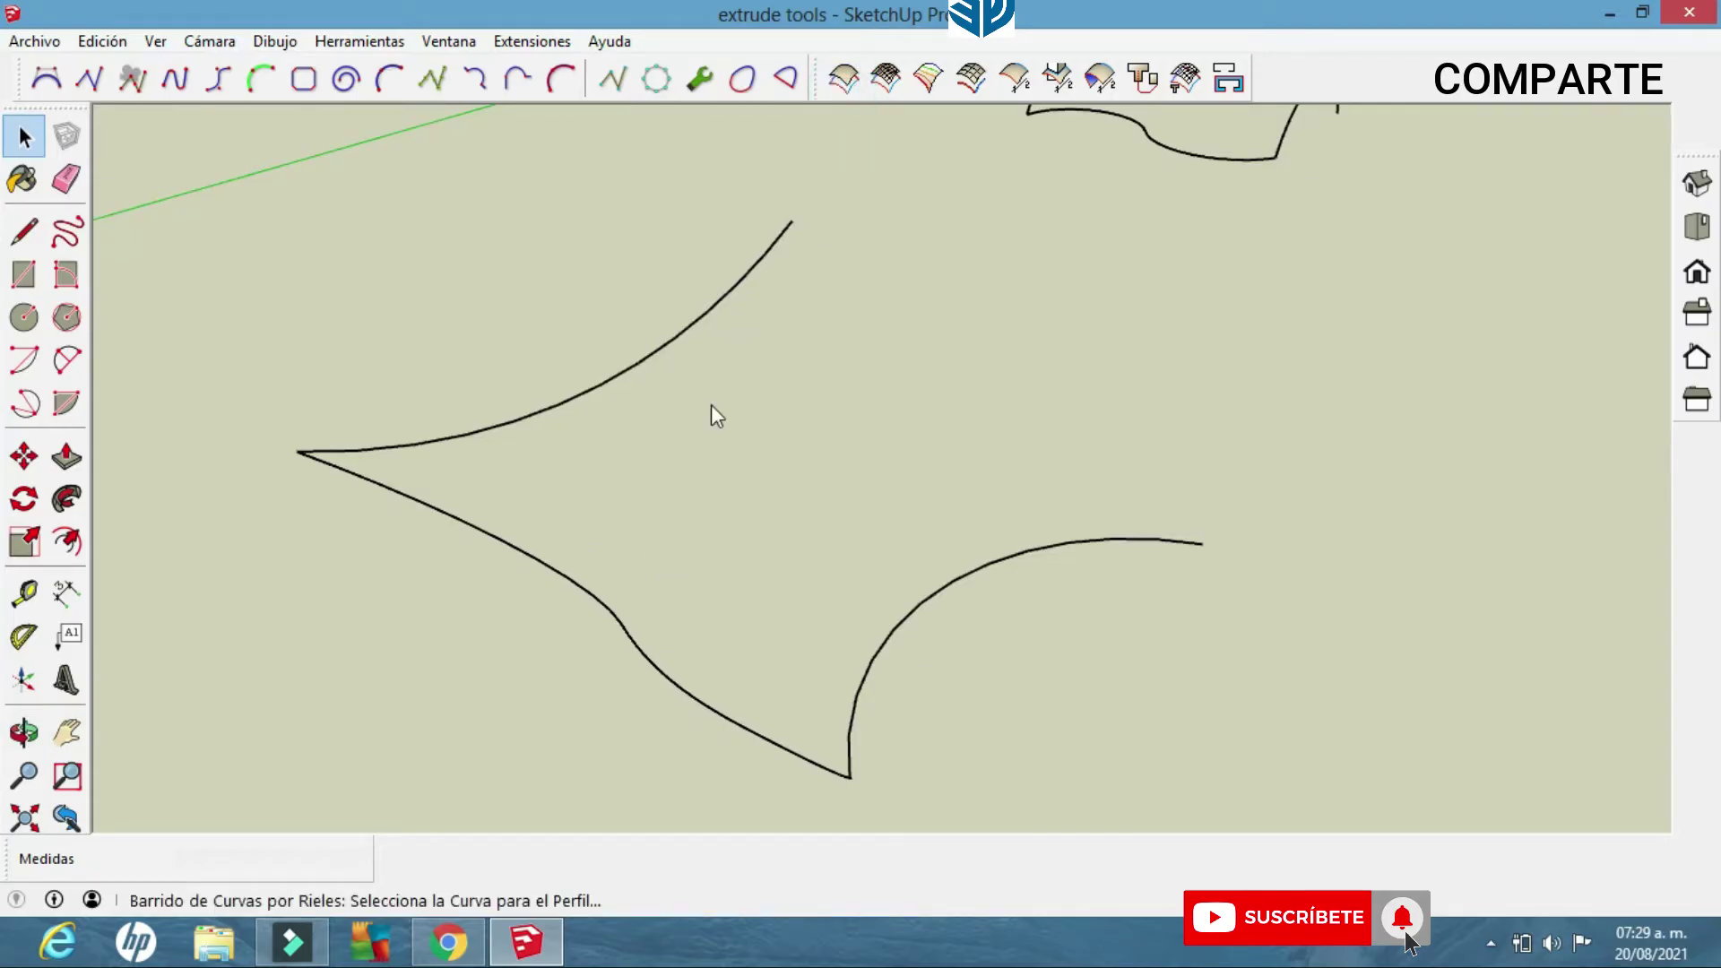
pyautogui.click(610, 612)
pyautogui.moveTo(615, 619); pyautogui.dragTo(568, 501, button='middle')
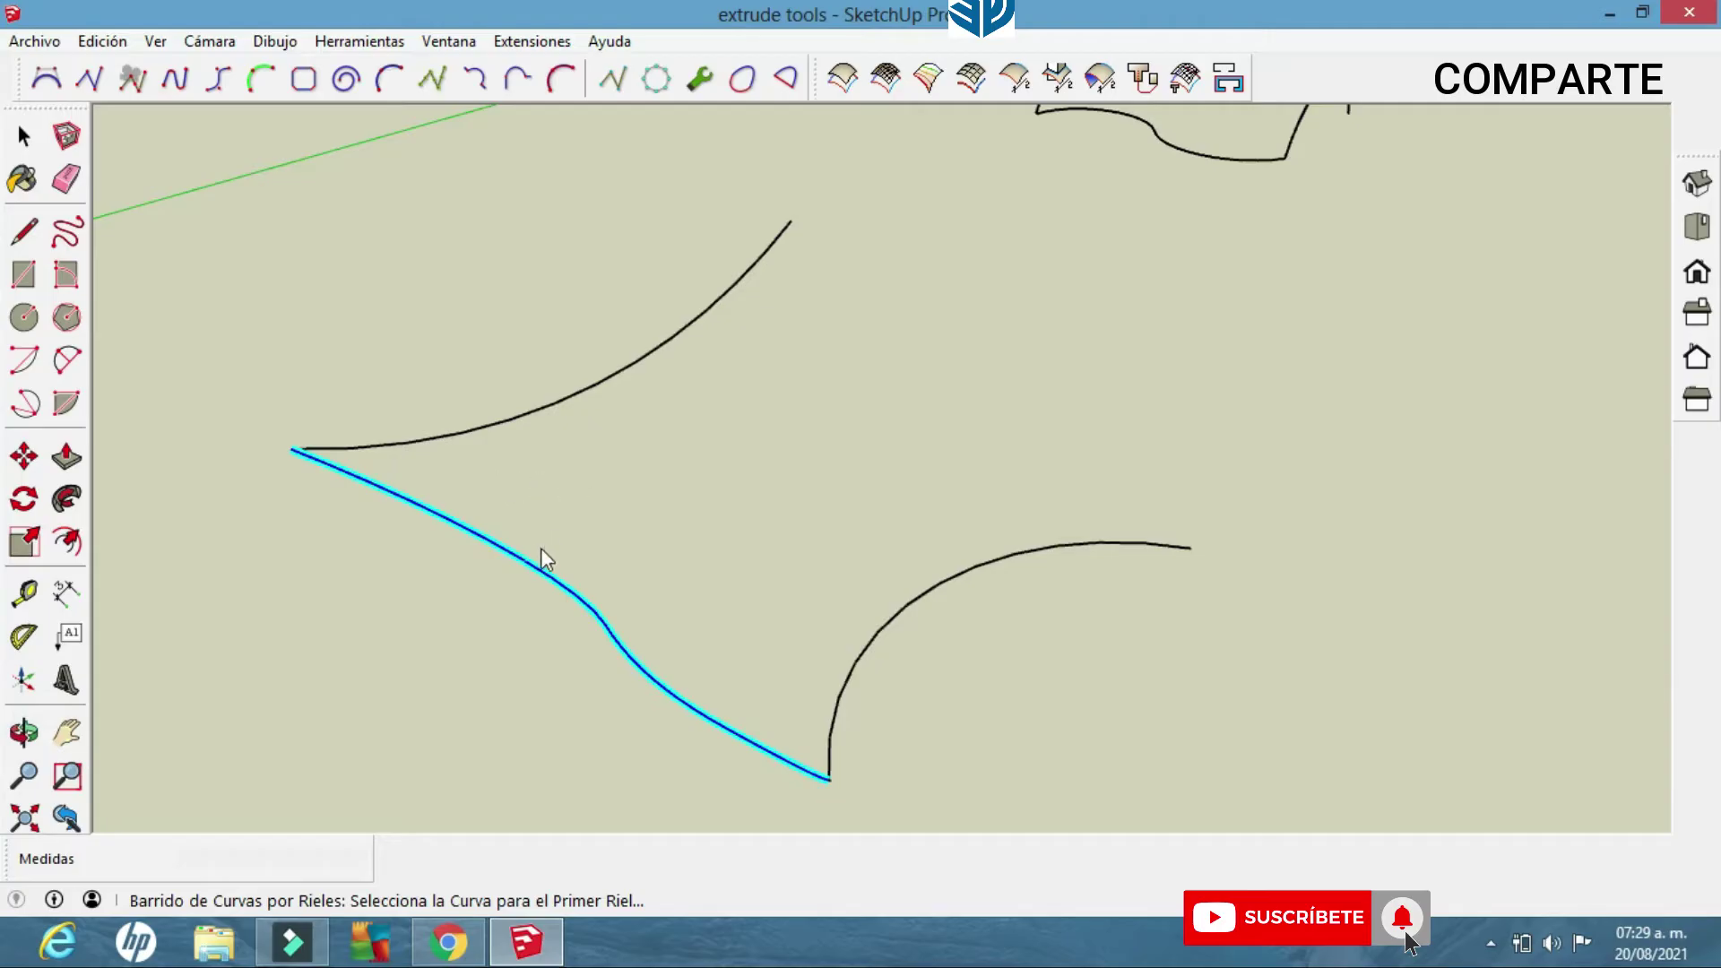
pyautogui.click(591, 388)
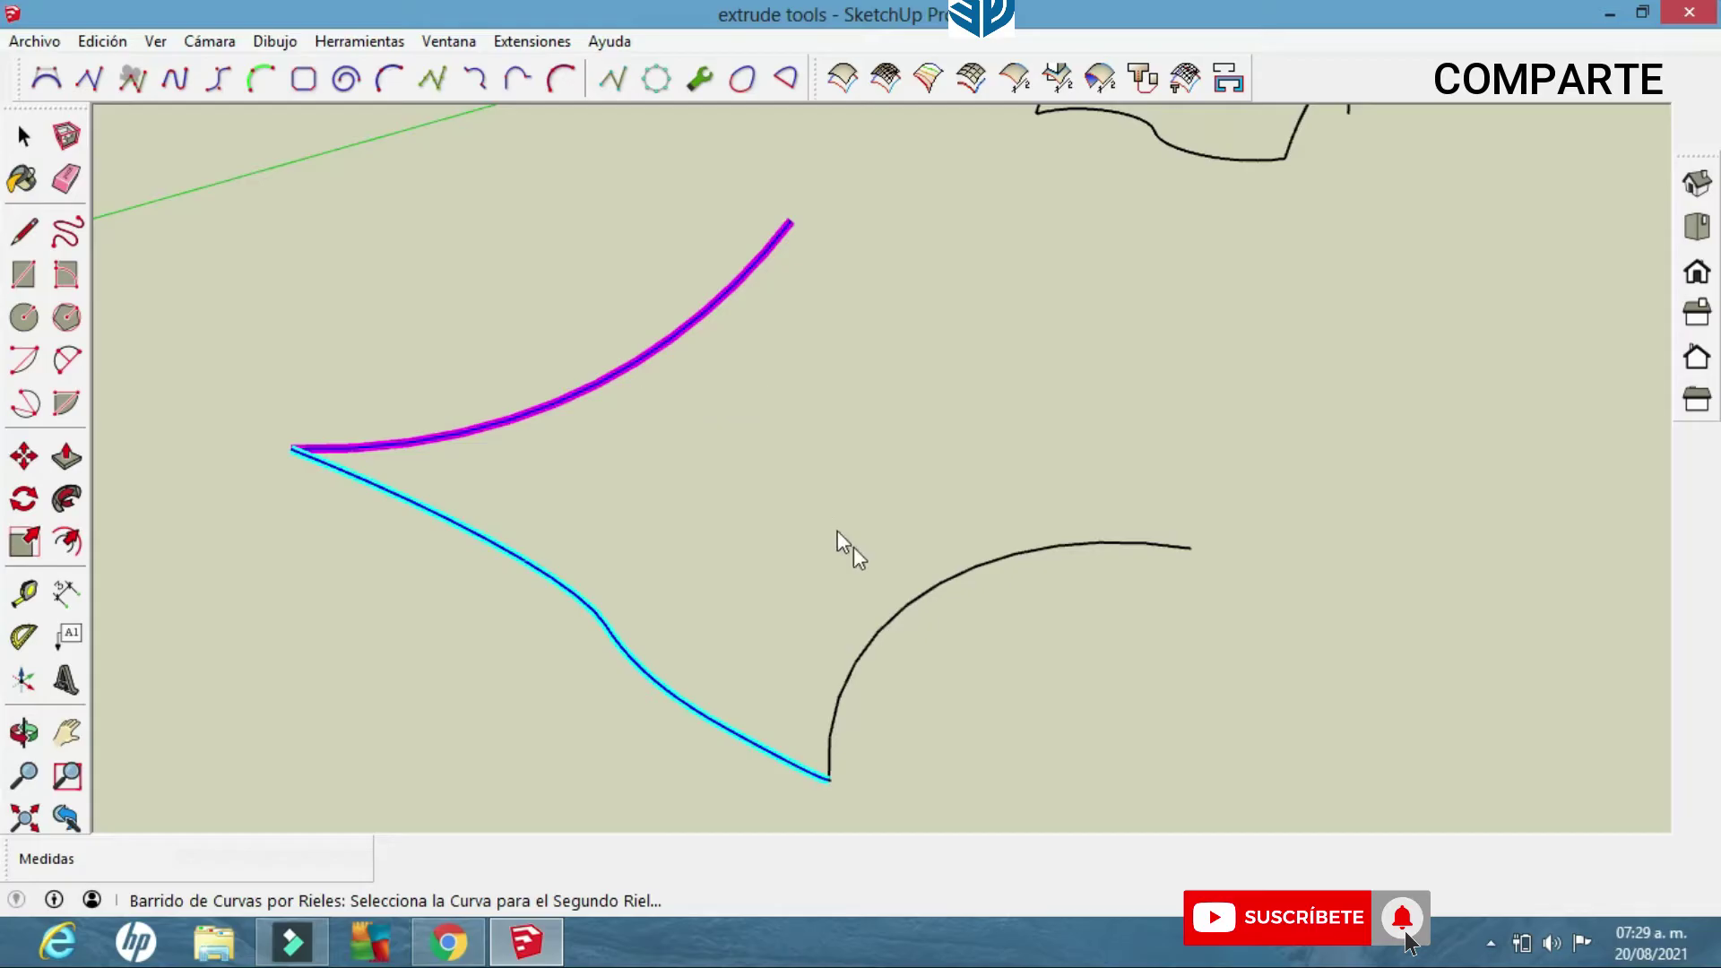
pyautogui.click(898, 612)
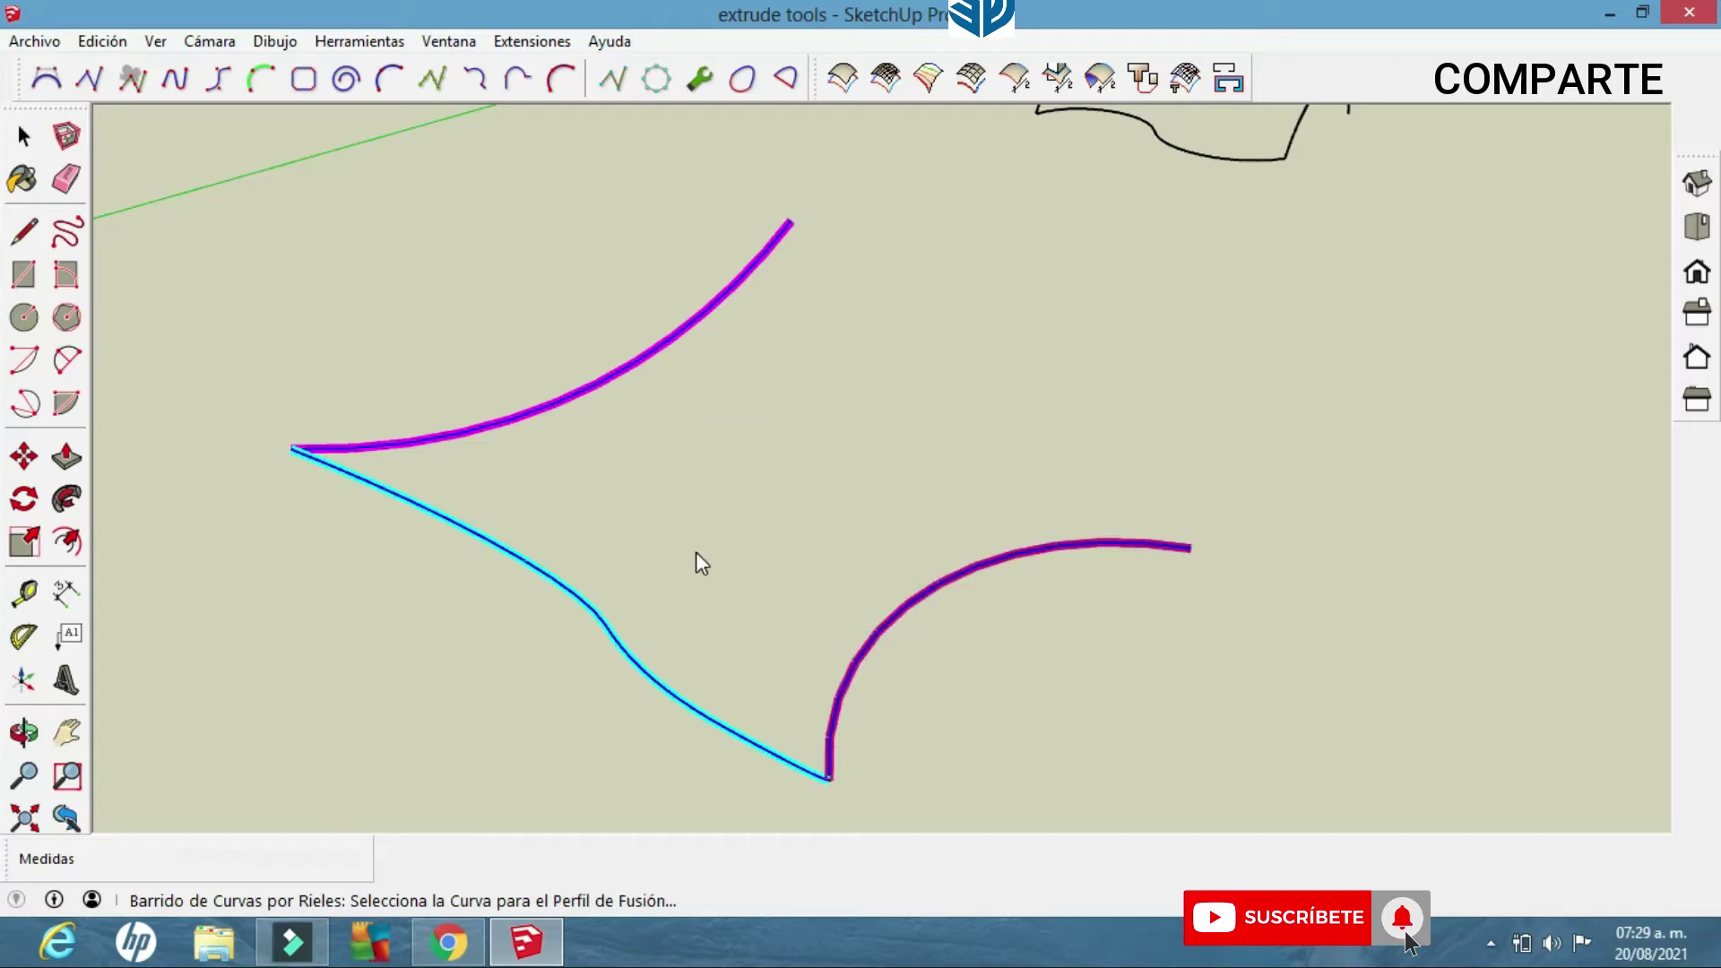
pyautogui.moveTo(696, 552); pyautogui.dragTo(769, 536, button='middle')
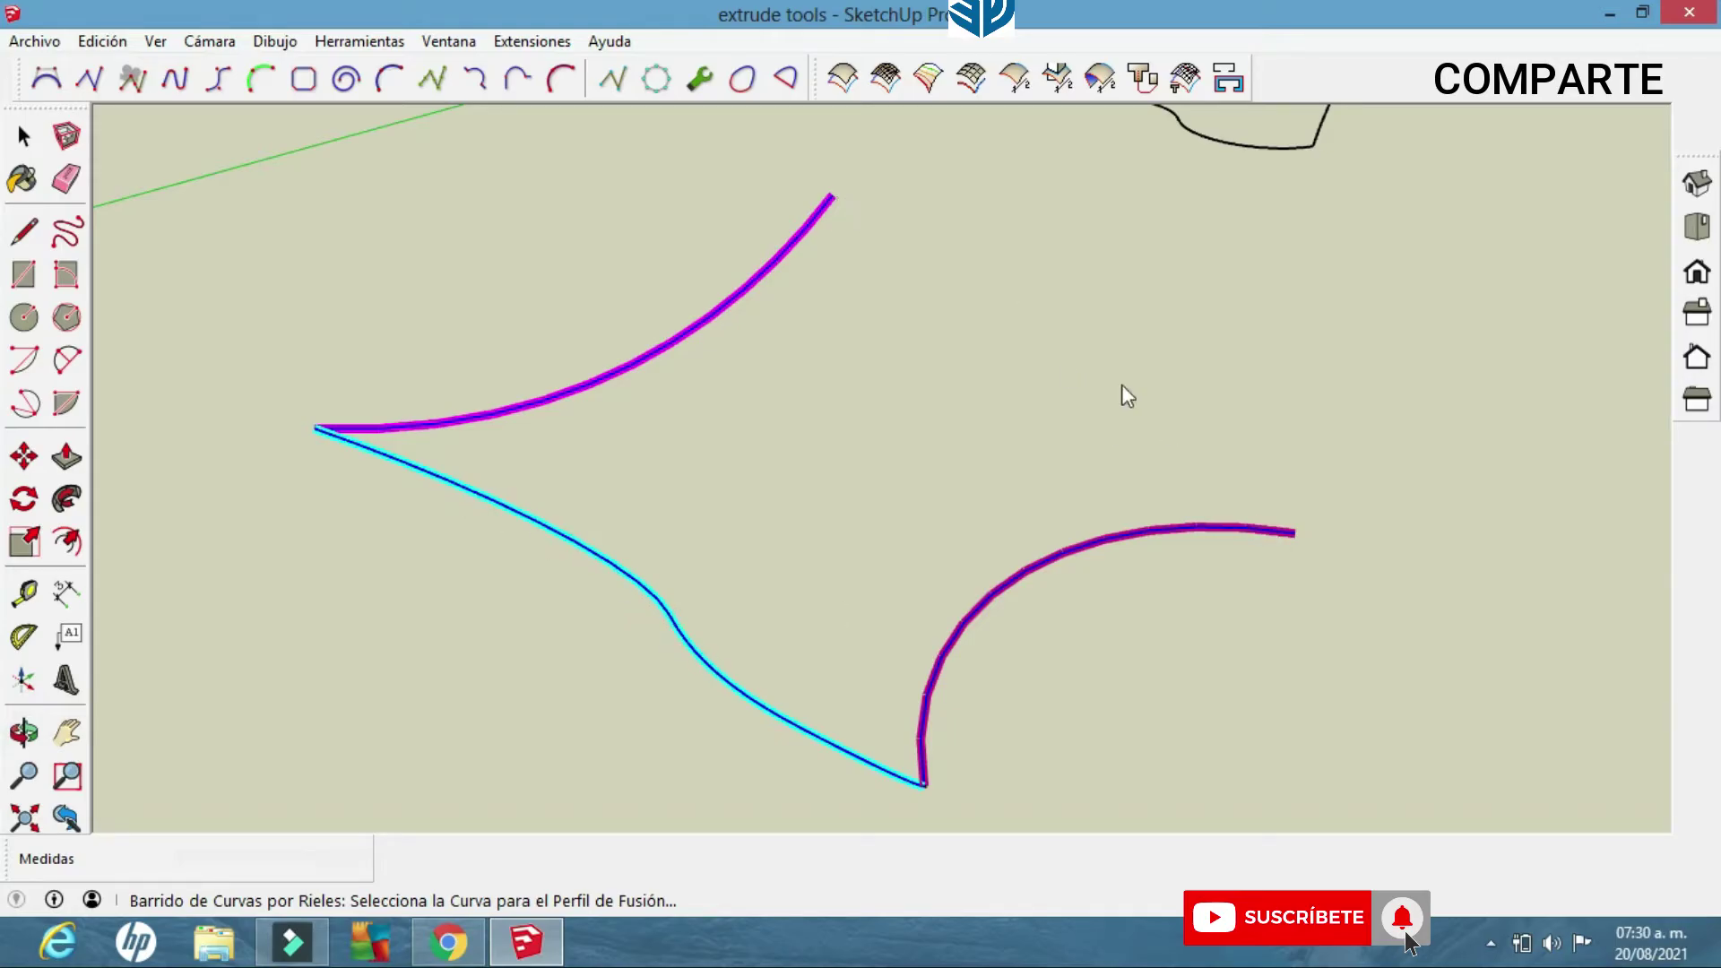
pyautogui.click(654, 594)
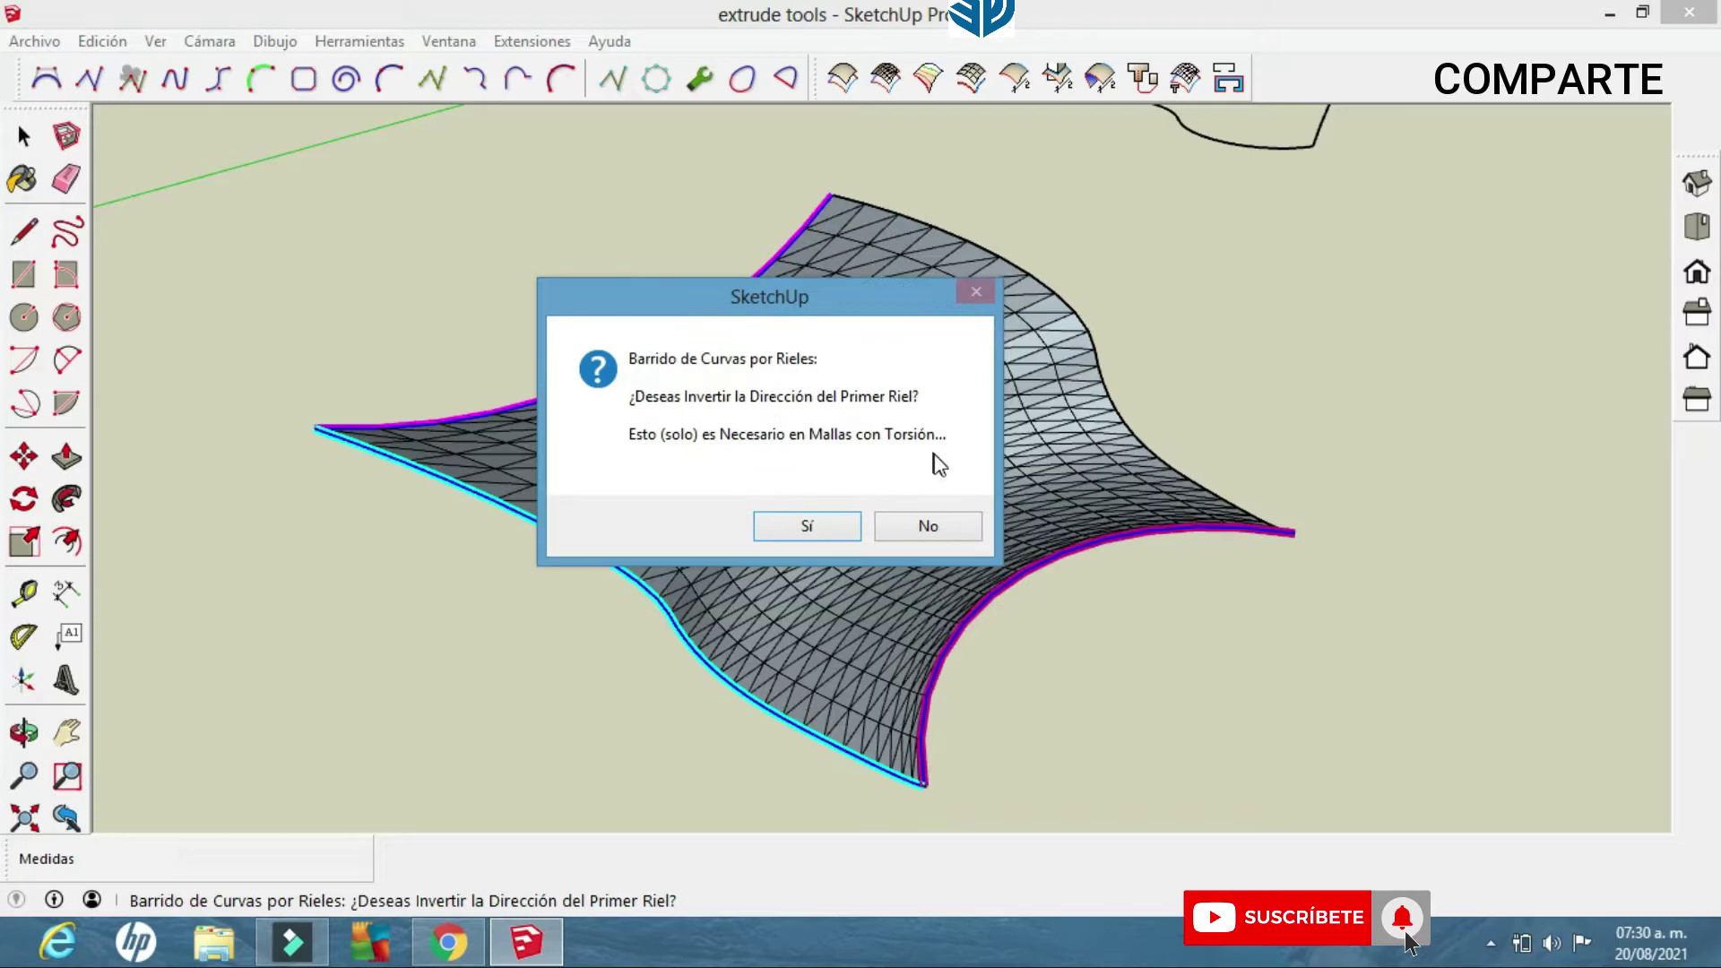
# Finish the rail sweep without inverting the first rail, with inverted faces and quadrangular faces, keeping the original curves.
pyautogui.click(935, 531)
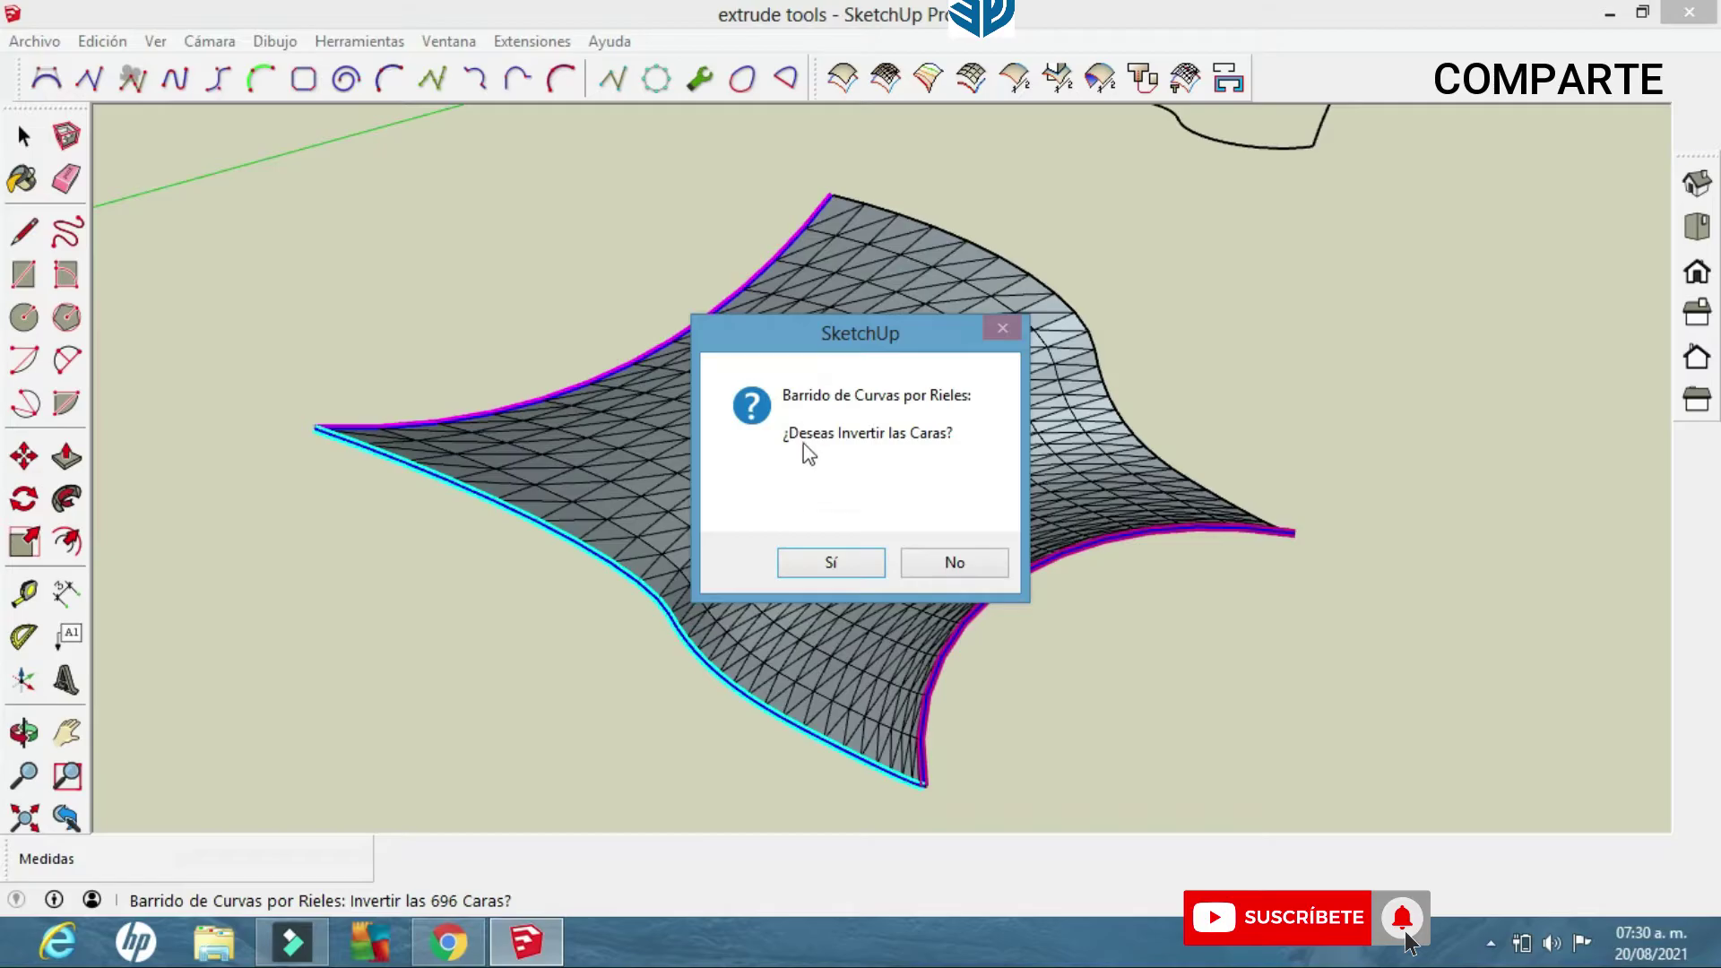
pyautogui.click(841, 557)
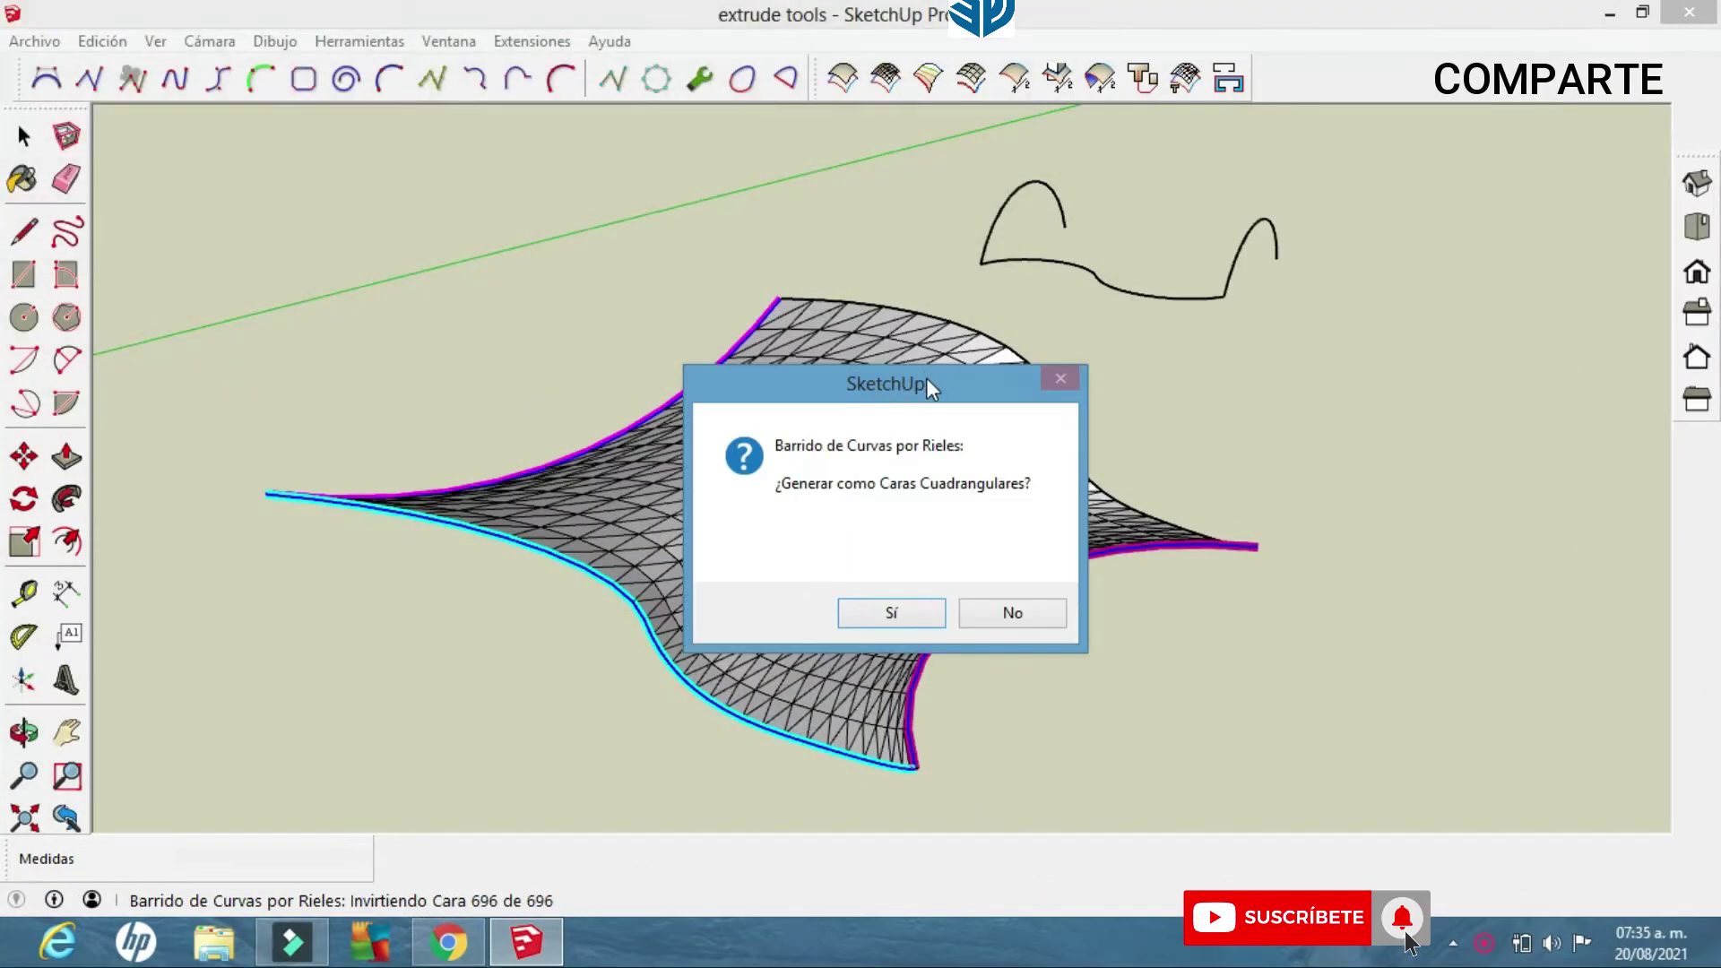
pyautogui.moveTo(929, 380); pyautogui.dragTo(1316, 192)
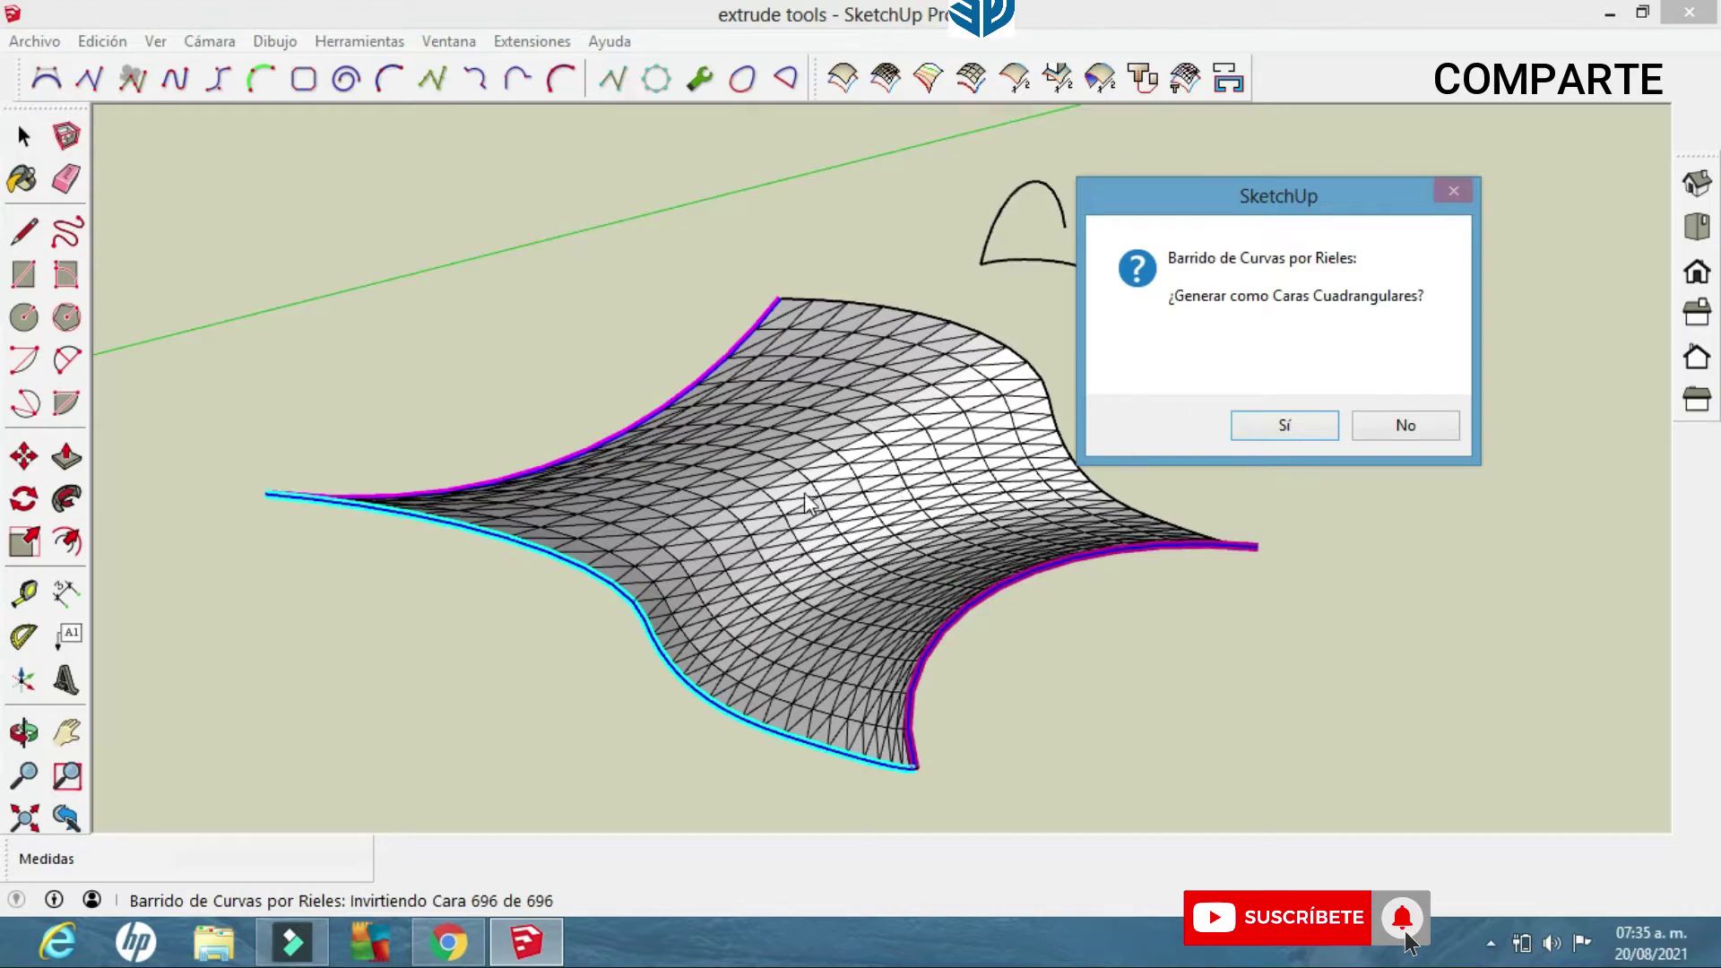
pyautogui.click(1266, 421)
pyautogui.moveTo(938, 326); pyautogui.dragTo(1112, 300)
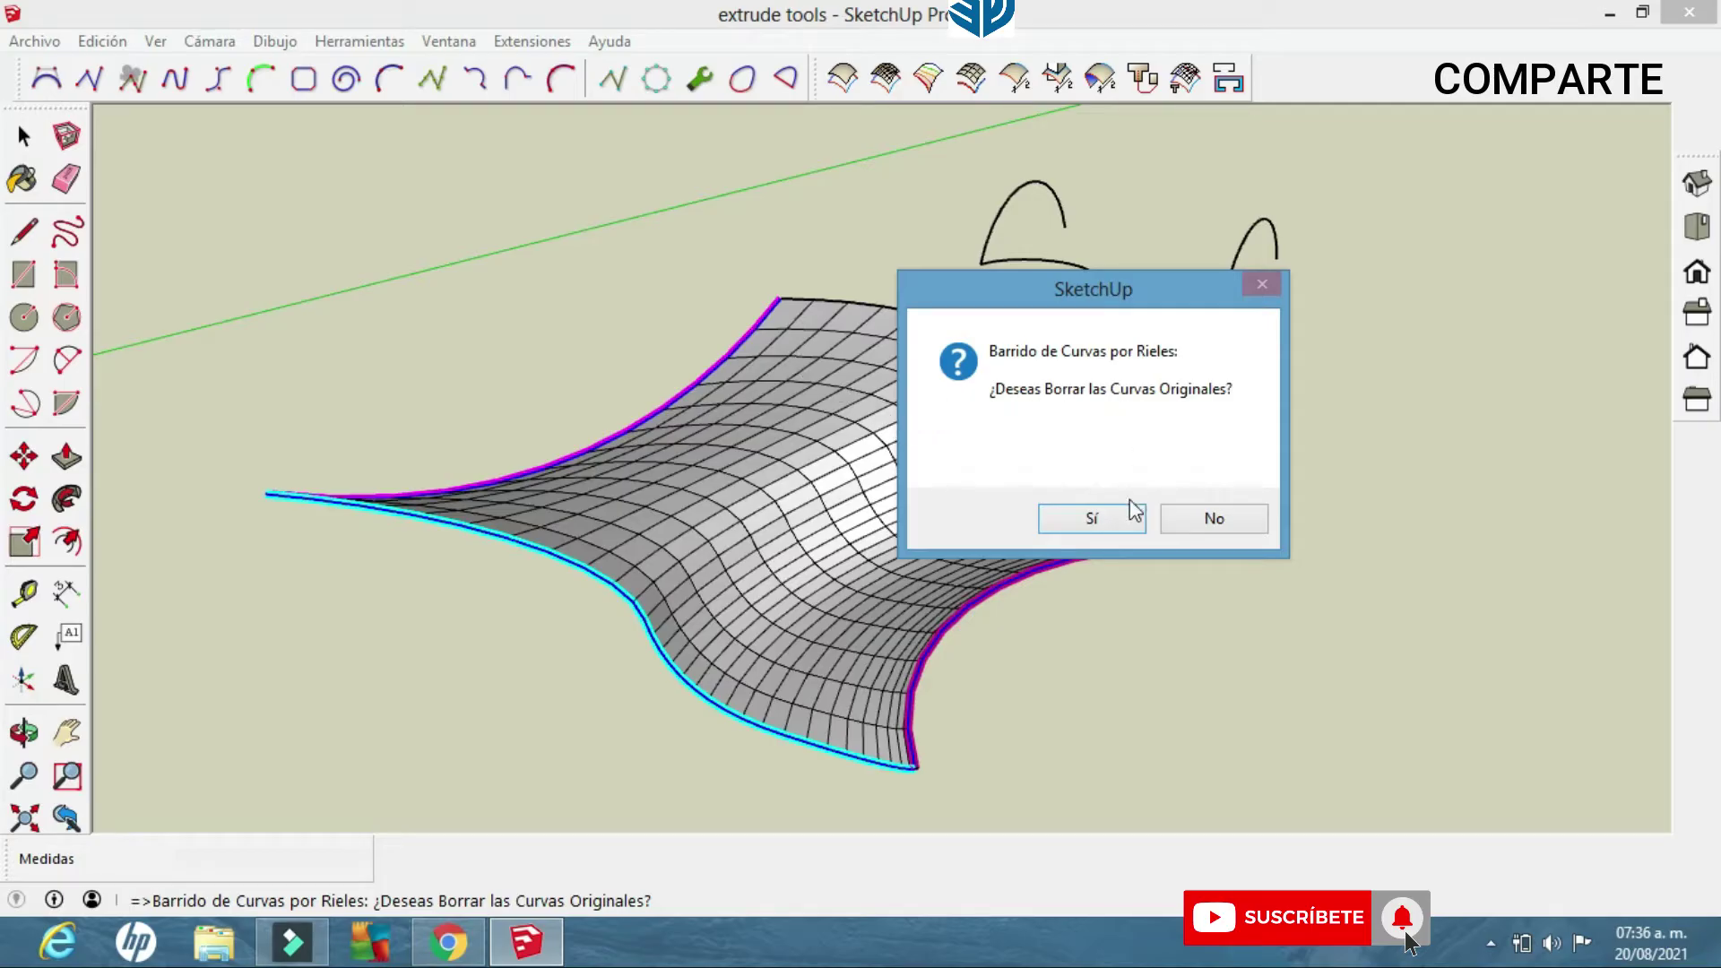
pyautogui.click(1165, 519)
pyautogui.moveTo(1102, 406); pyautogui.dragTo(526, 596, button='middle')
pyautogui.moveTo(442, 482); pyautogui.dragTo(348, 484, button='middle')
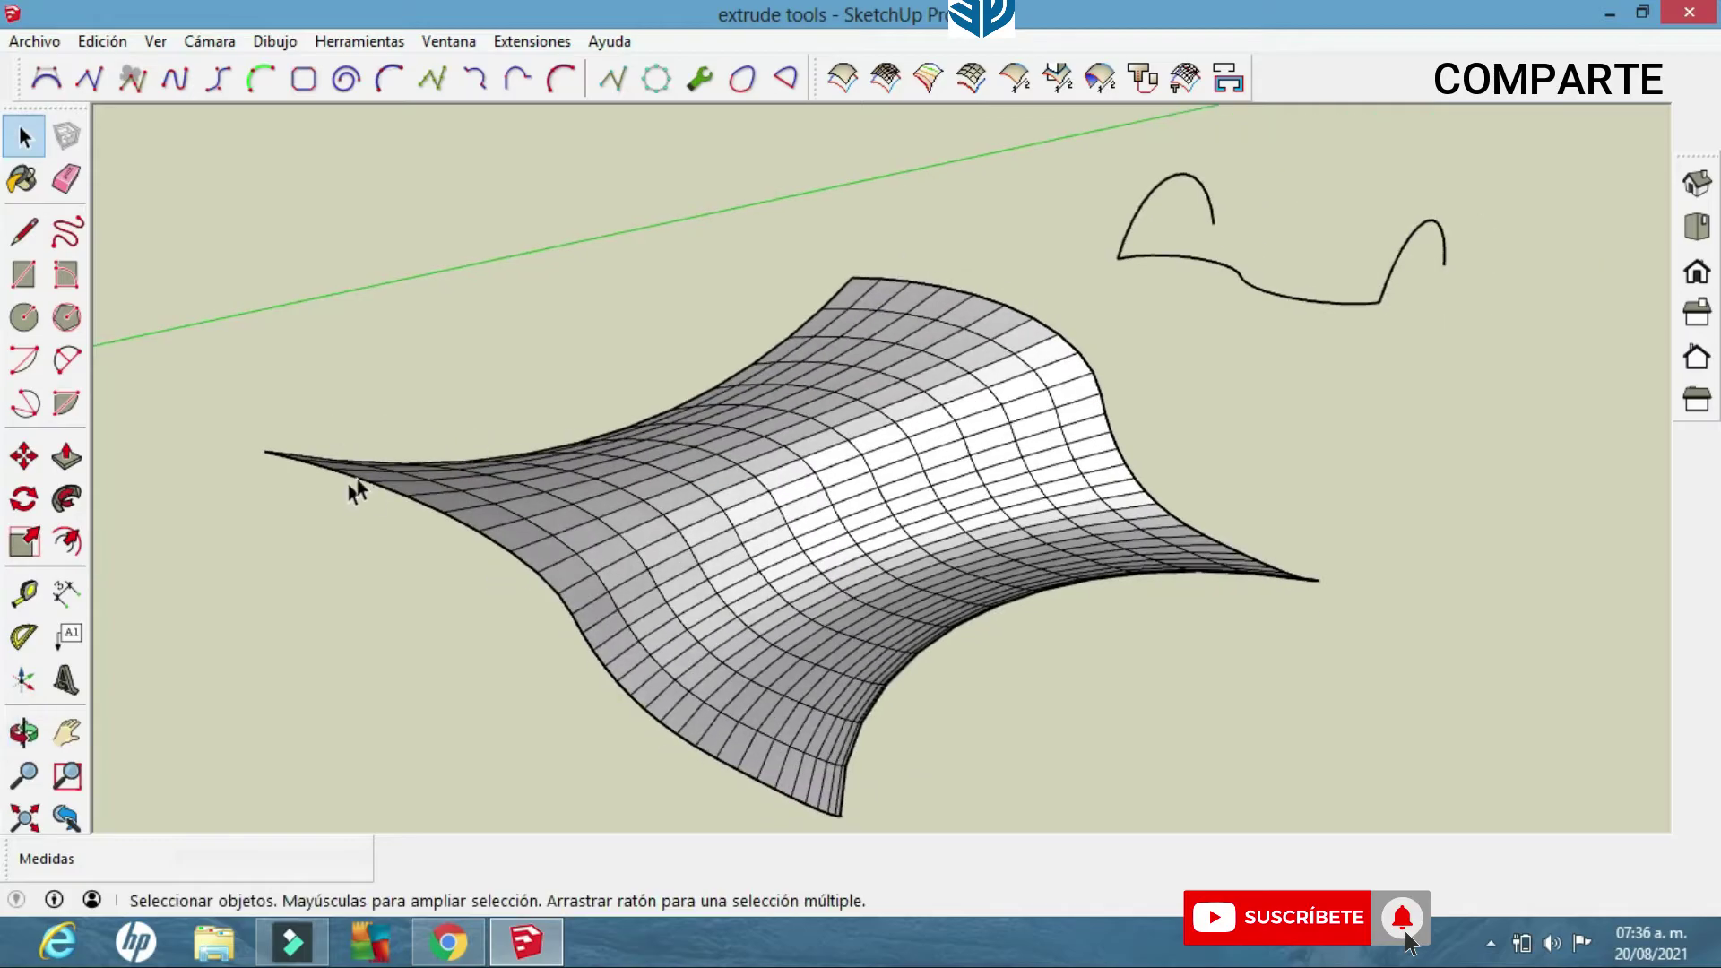
pyautogui.moveTo(588, 663); pyautogui.dragTo(1114, 703, button='middle')
pyautogui.moveTo(634, 511); pyautogui.dragTo(965, 569, button='middle')
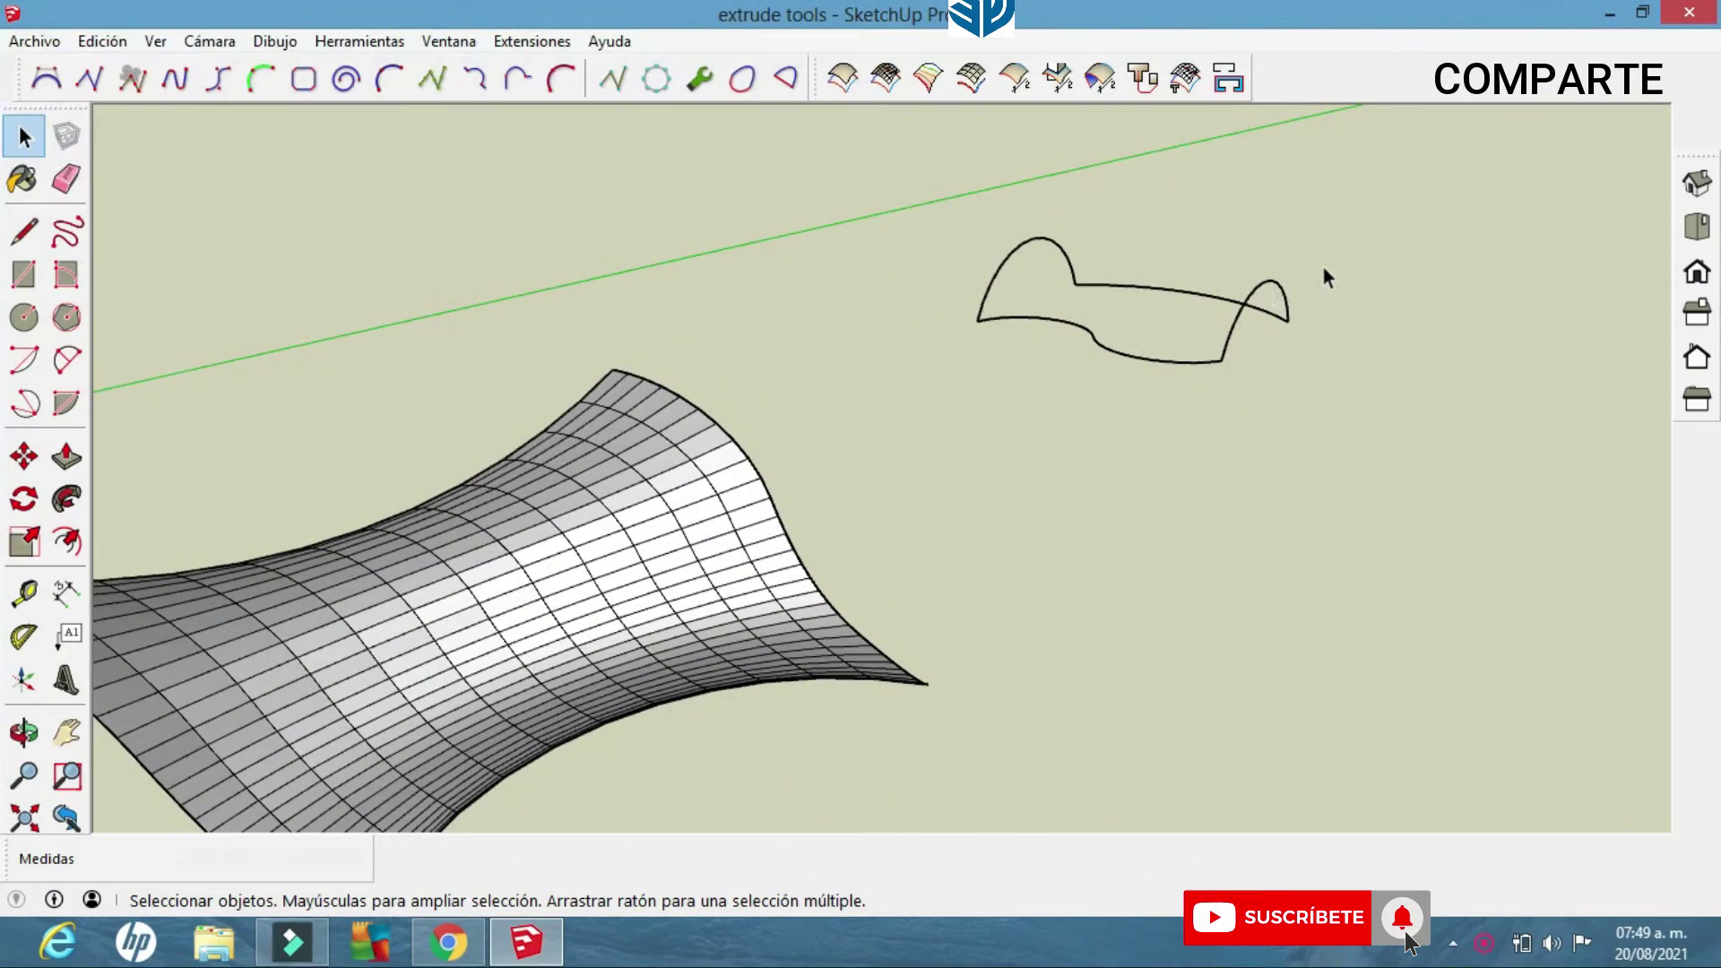
# Examine the closed four-sided curve frame and check whether its S-shaped edge is made of separate arcs.
pyautogui.moveTo(1252, 407); pyautogui.dragTo(913, 529, button='middle')
pyautogui.scroll(2, 867, 499)
pyautogui.scroll(3, 913, 529)
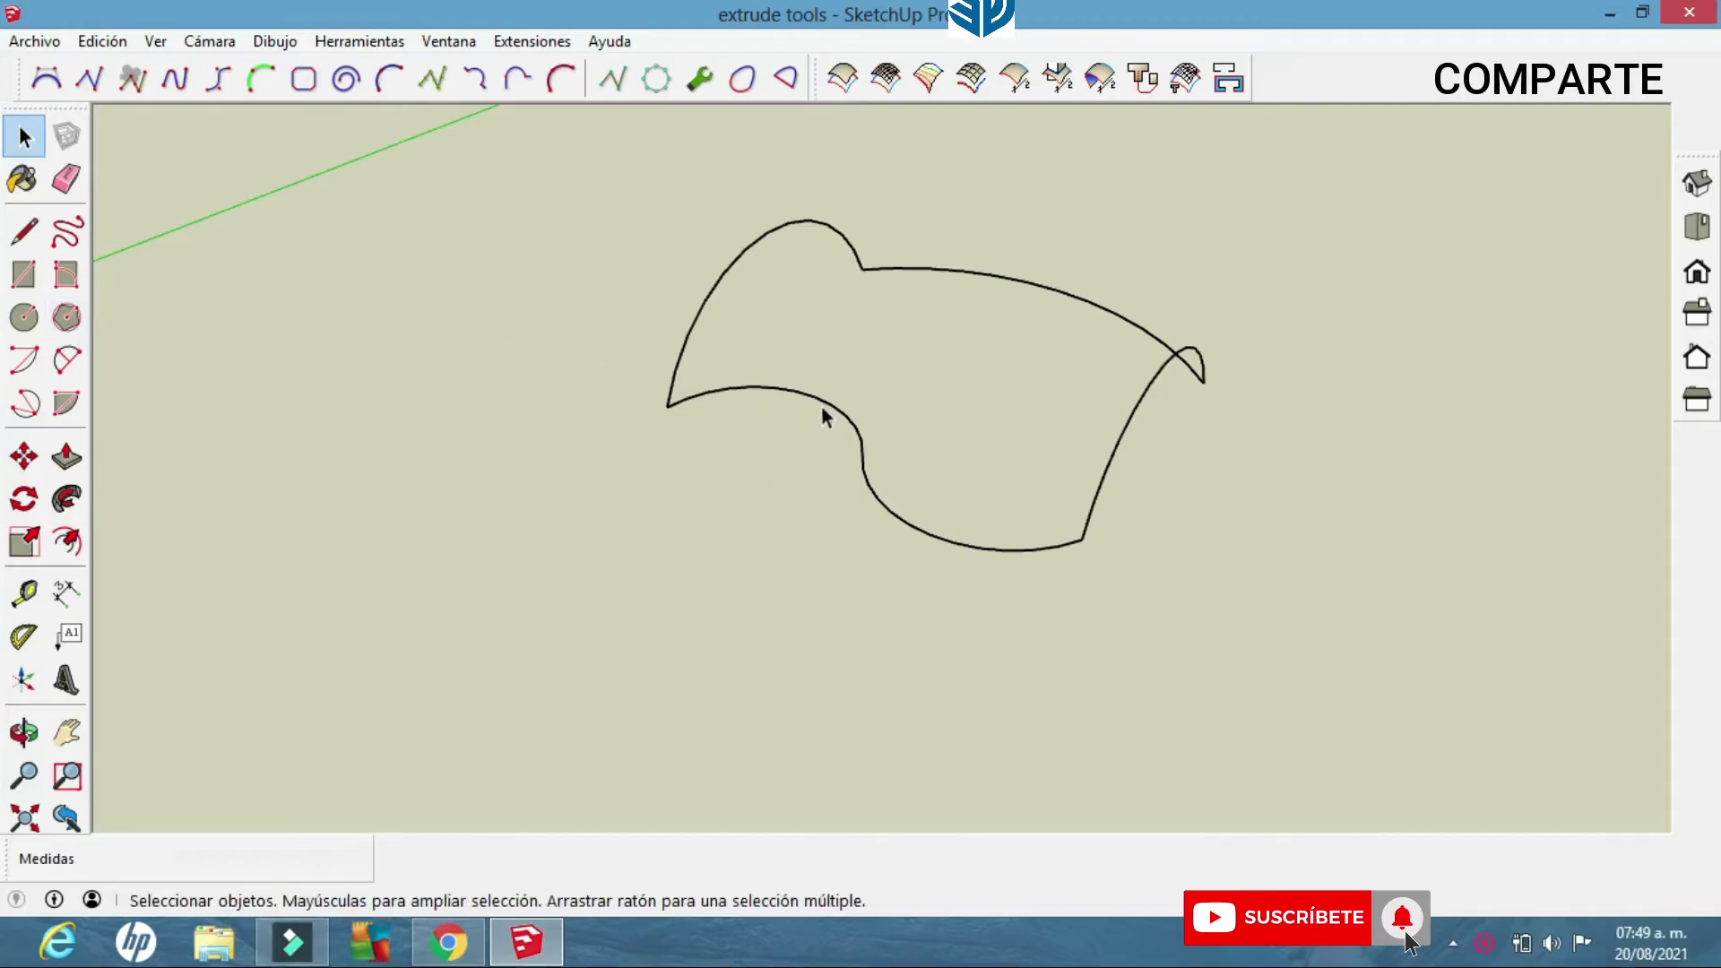
pyautogui.click(780, 384)
pyautogui.click(826, 405)
pyautogui.click(850, 427)
pyautogui.middleClick(859, 489)
pyautogui.moveTo(859, 488)
pyautogui.keyDown('shift'); pyautogui.mouseDown(button='middle')
pyautogui.moveTo(814, 530)
pyautogui.moveTo(780, 493)
pyautogui.moveTo(769, 502)
pyautogui.mouseUp(button='middle'); pyautogui.keyUp('shift')
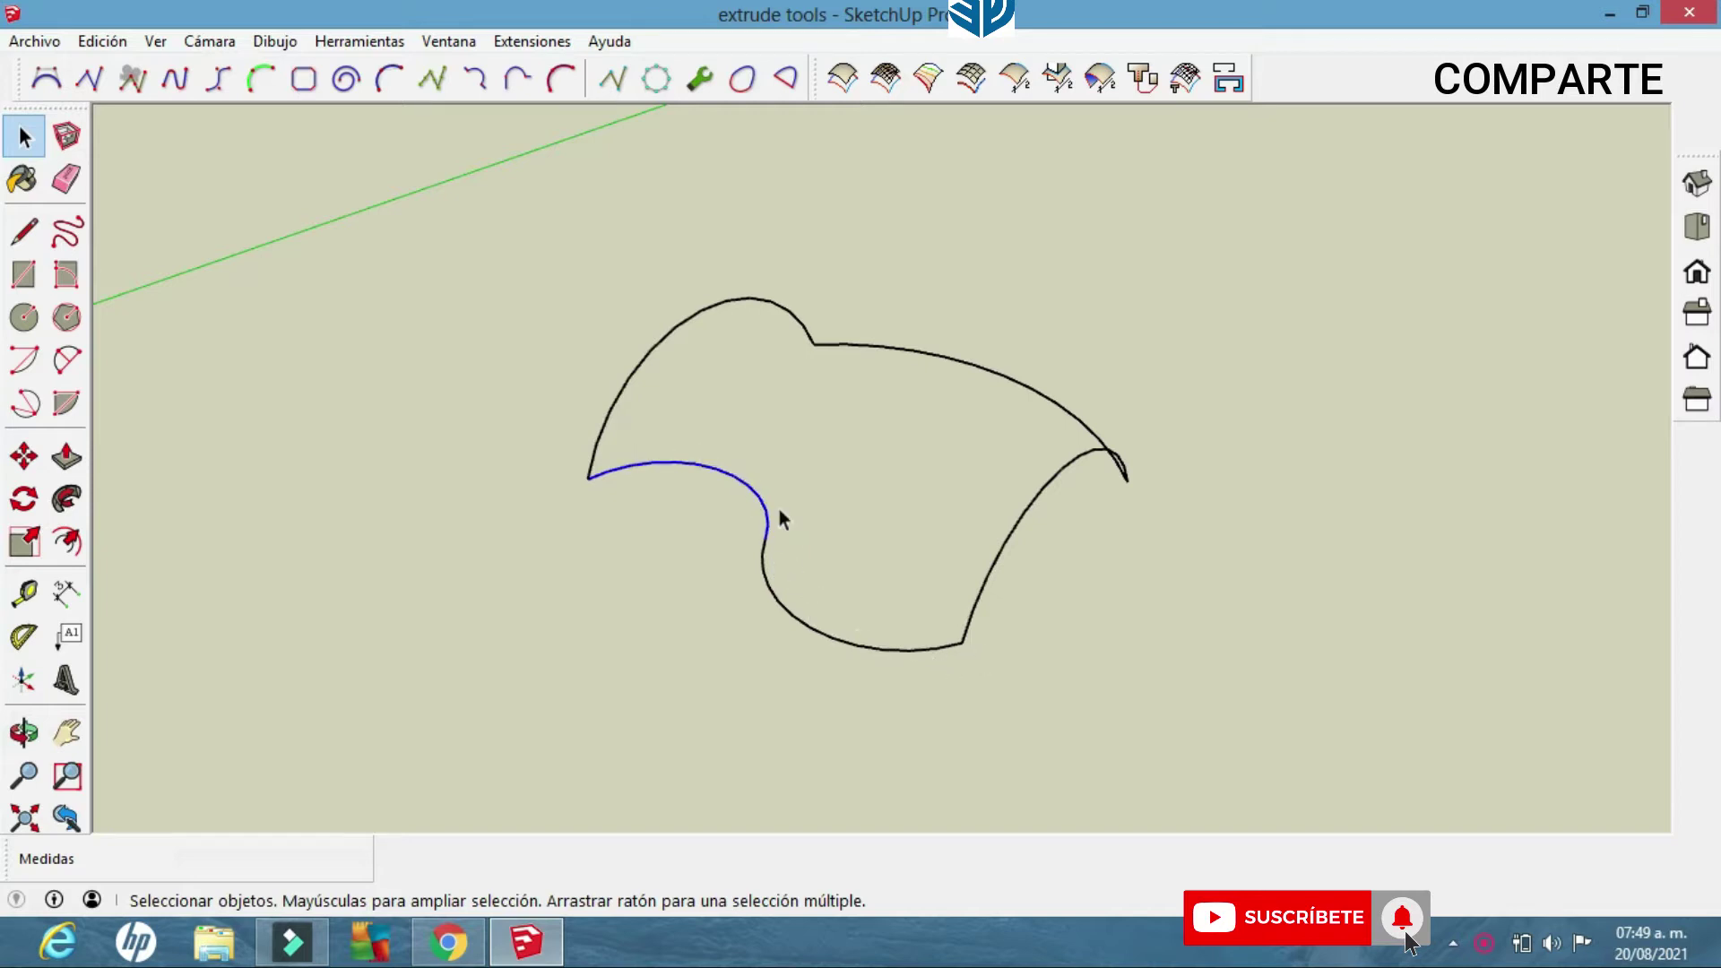
pyautogui.click(815, 637)
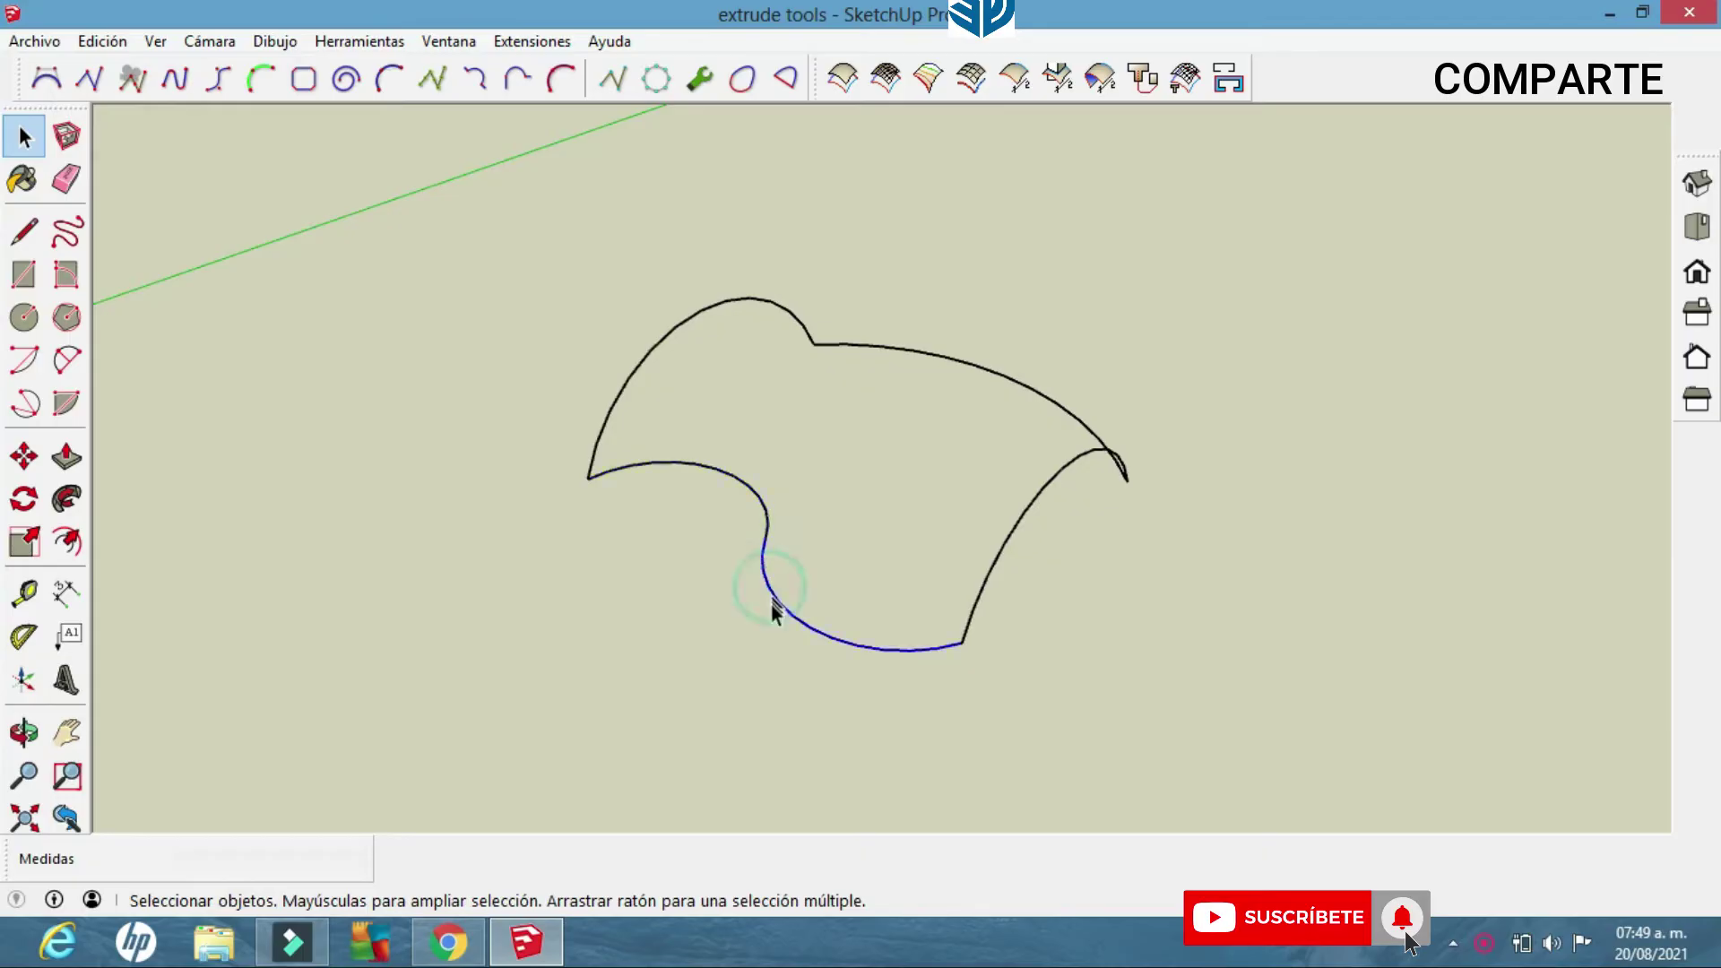
# Group the two arcs that form the S-shaped edge of the four-sided frame.
pyautogui.moveTo(797, 637); pyautogui.dragTo(726, 520)
pyautogui.rightClick(769, 518)
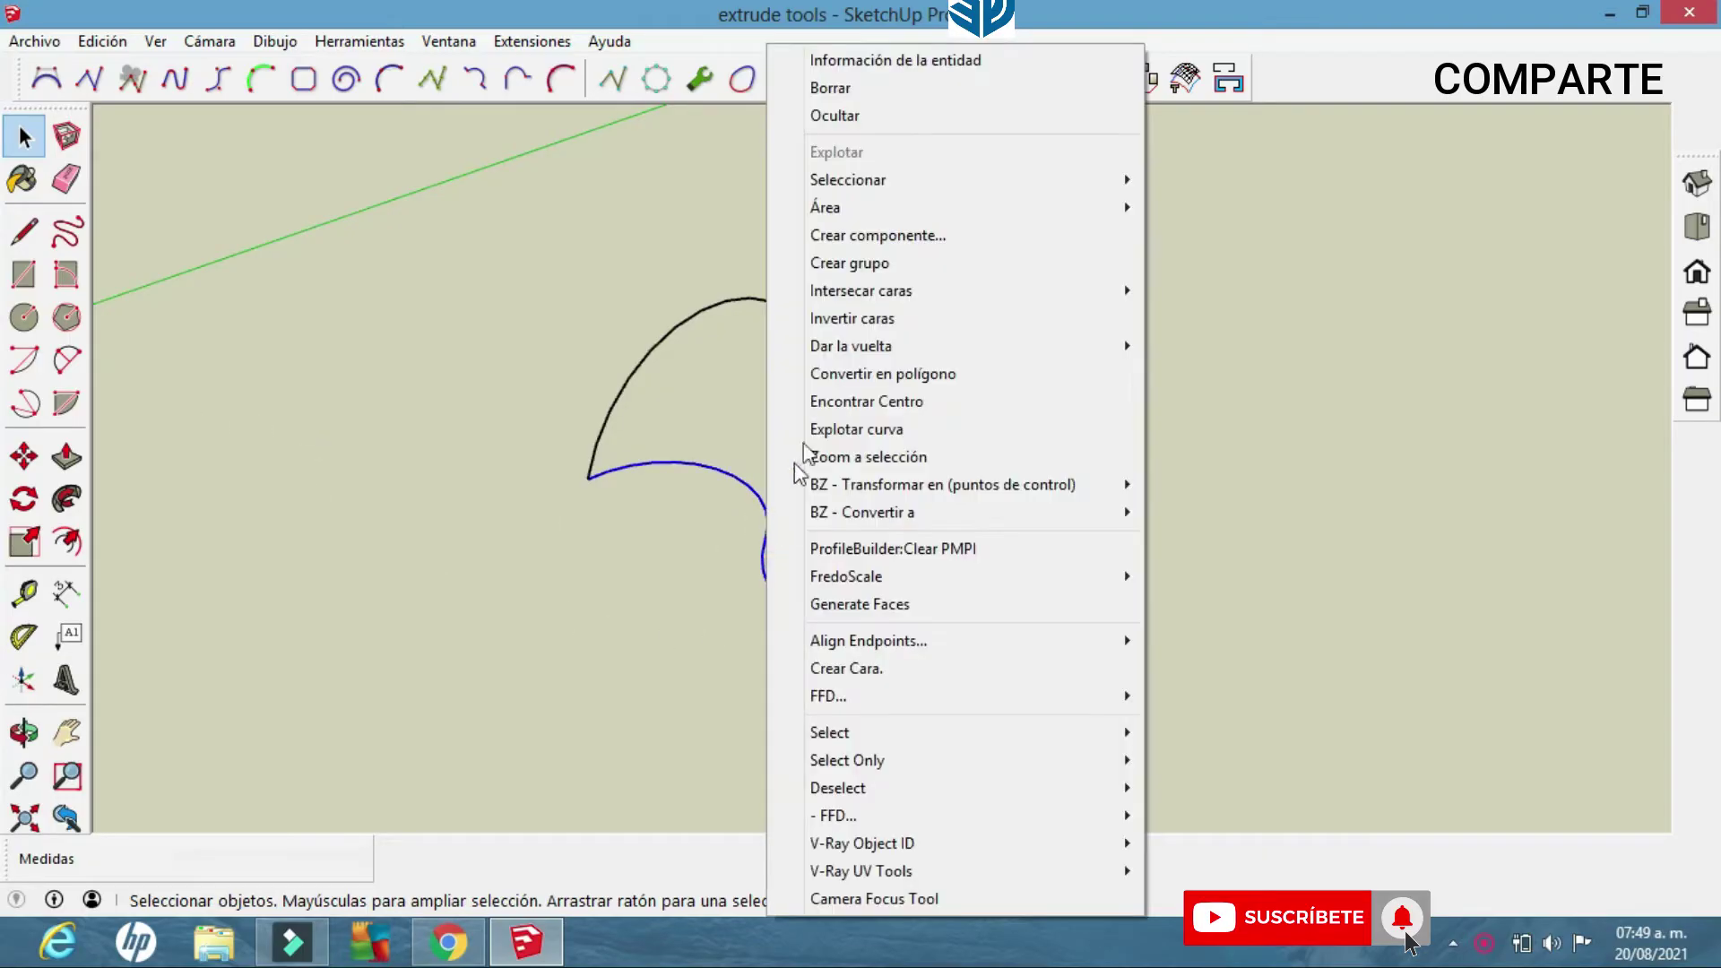
pyautogui.click(853, 269)
pyautogui.click(1229, 346)
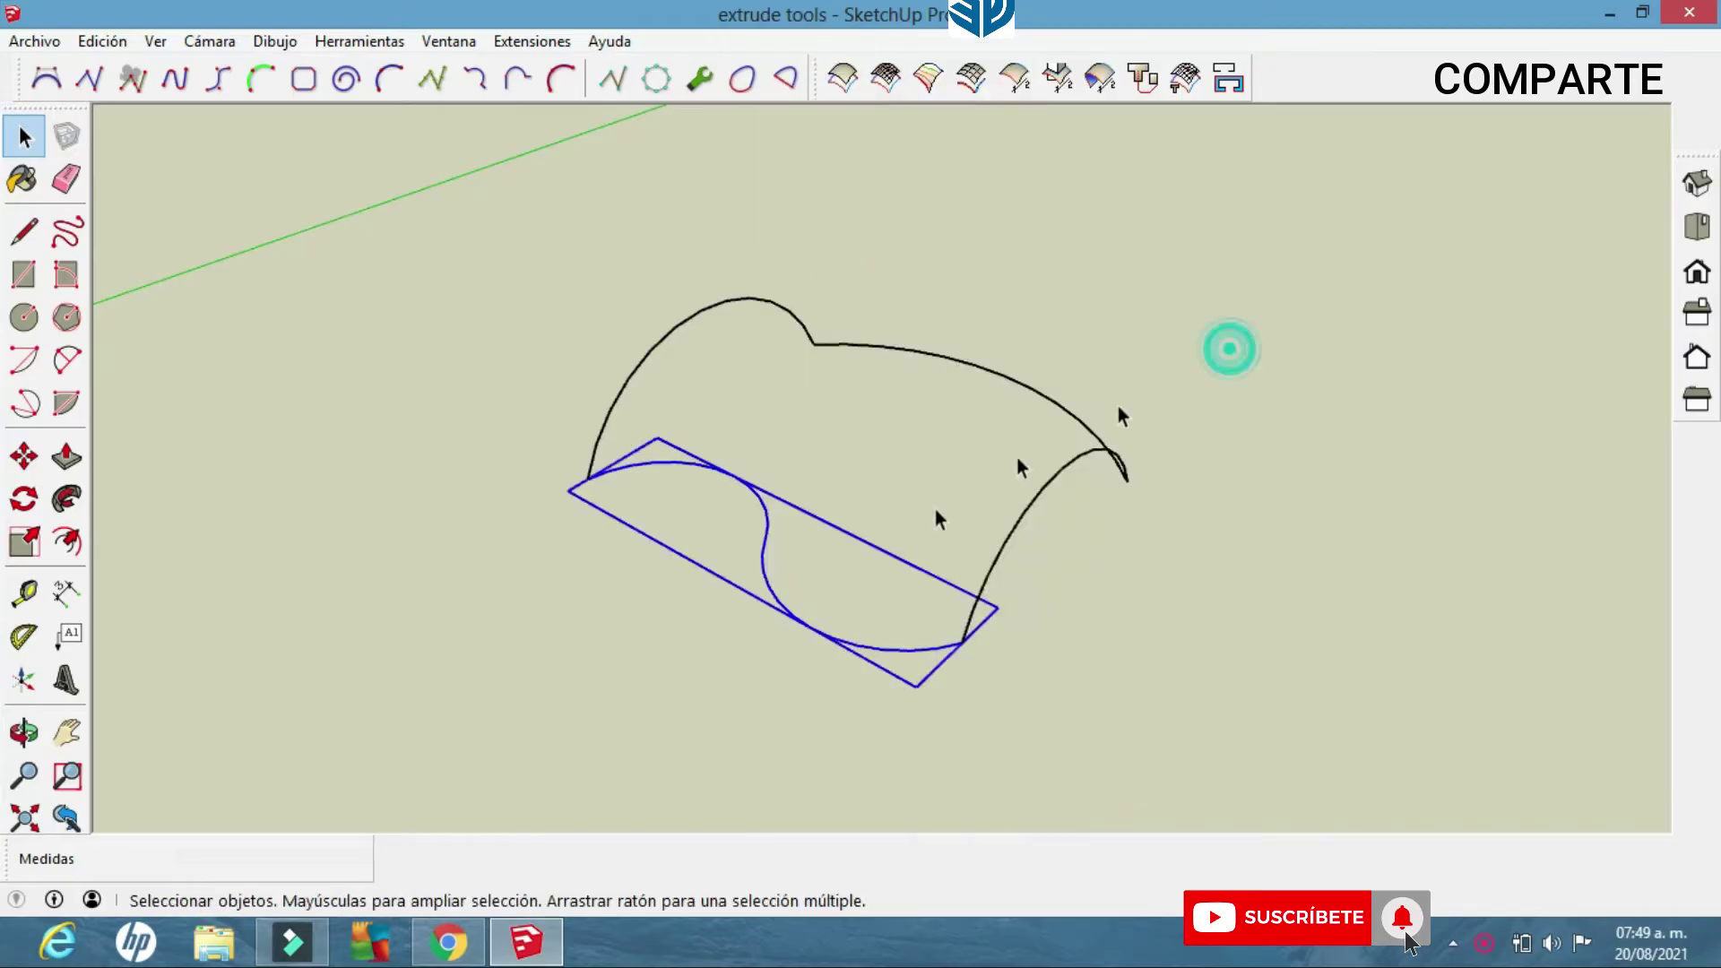
pyautogui.click(762, 551)
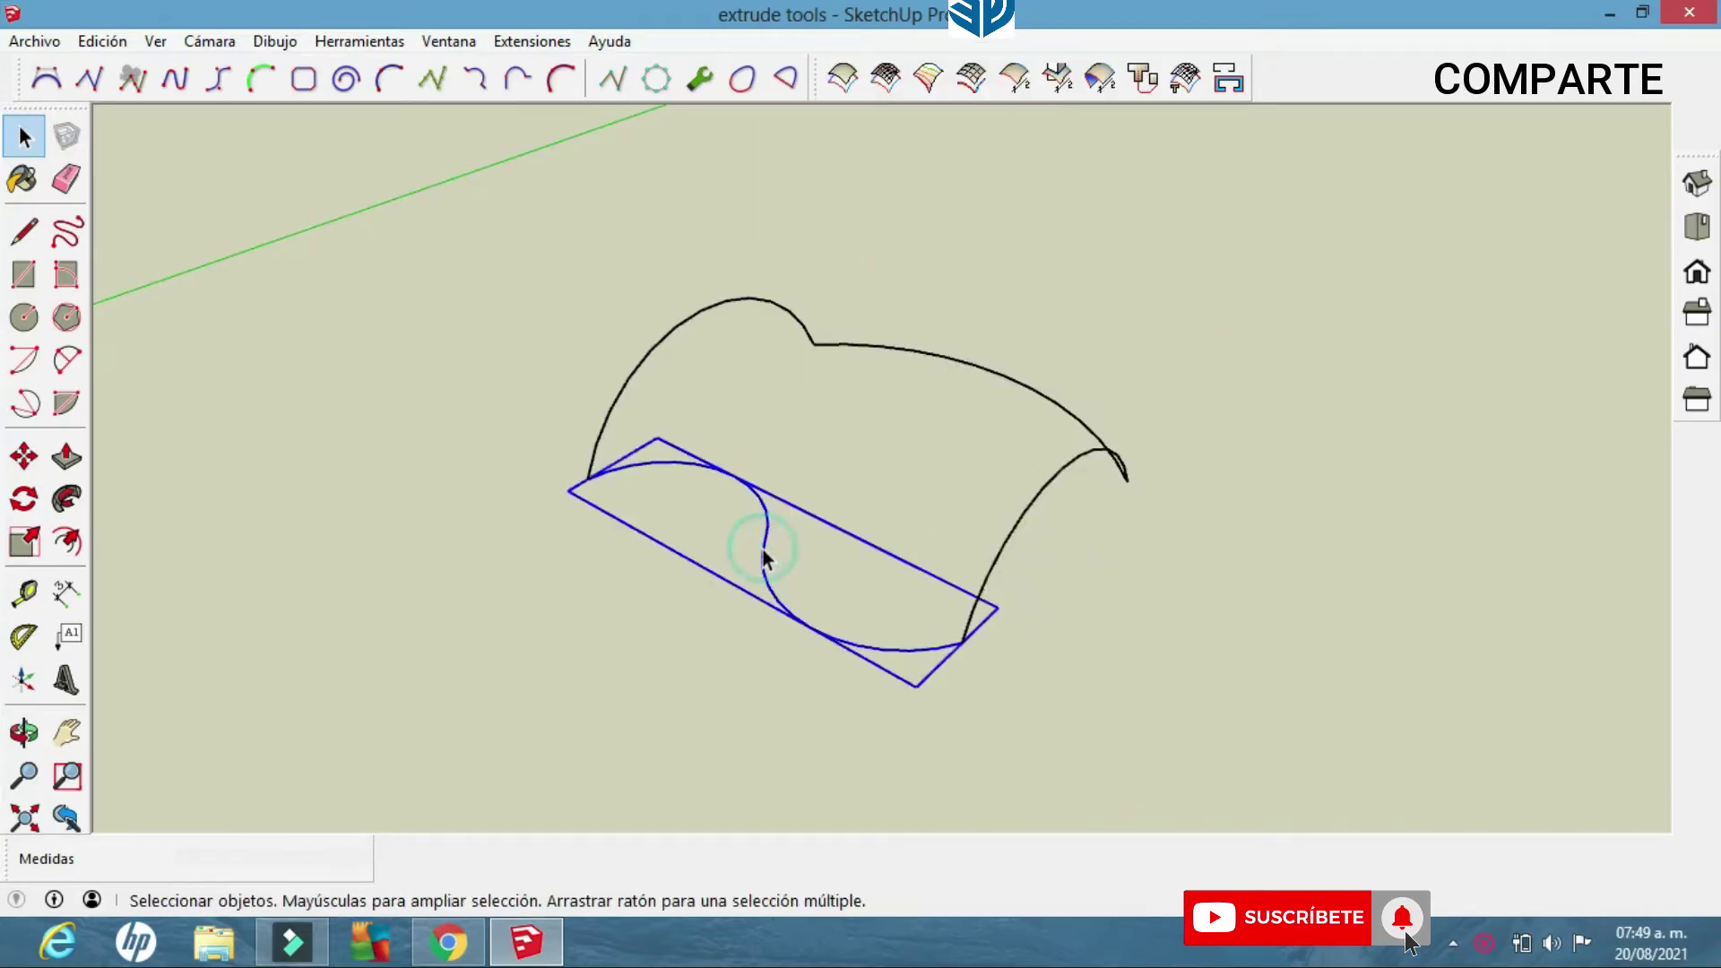
# Try the grouped S-shaped edge with Barrido de Curvas por Rieles and explode the group.
pyautogui.click(848, 84)
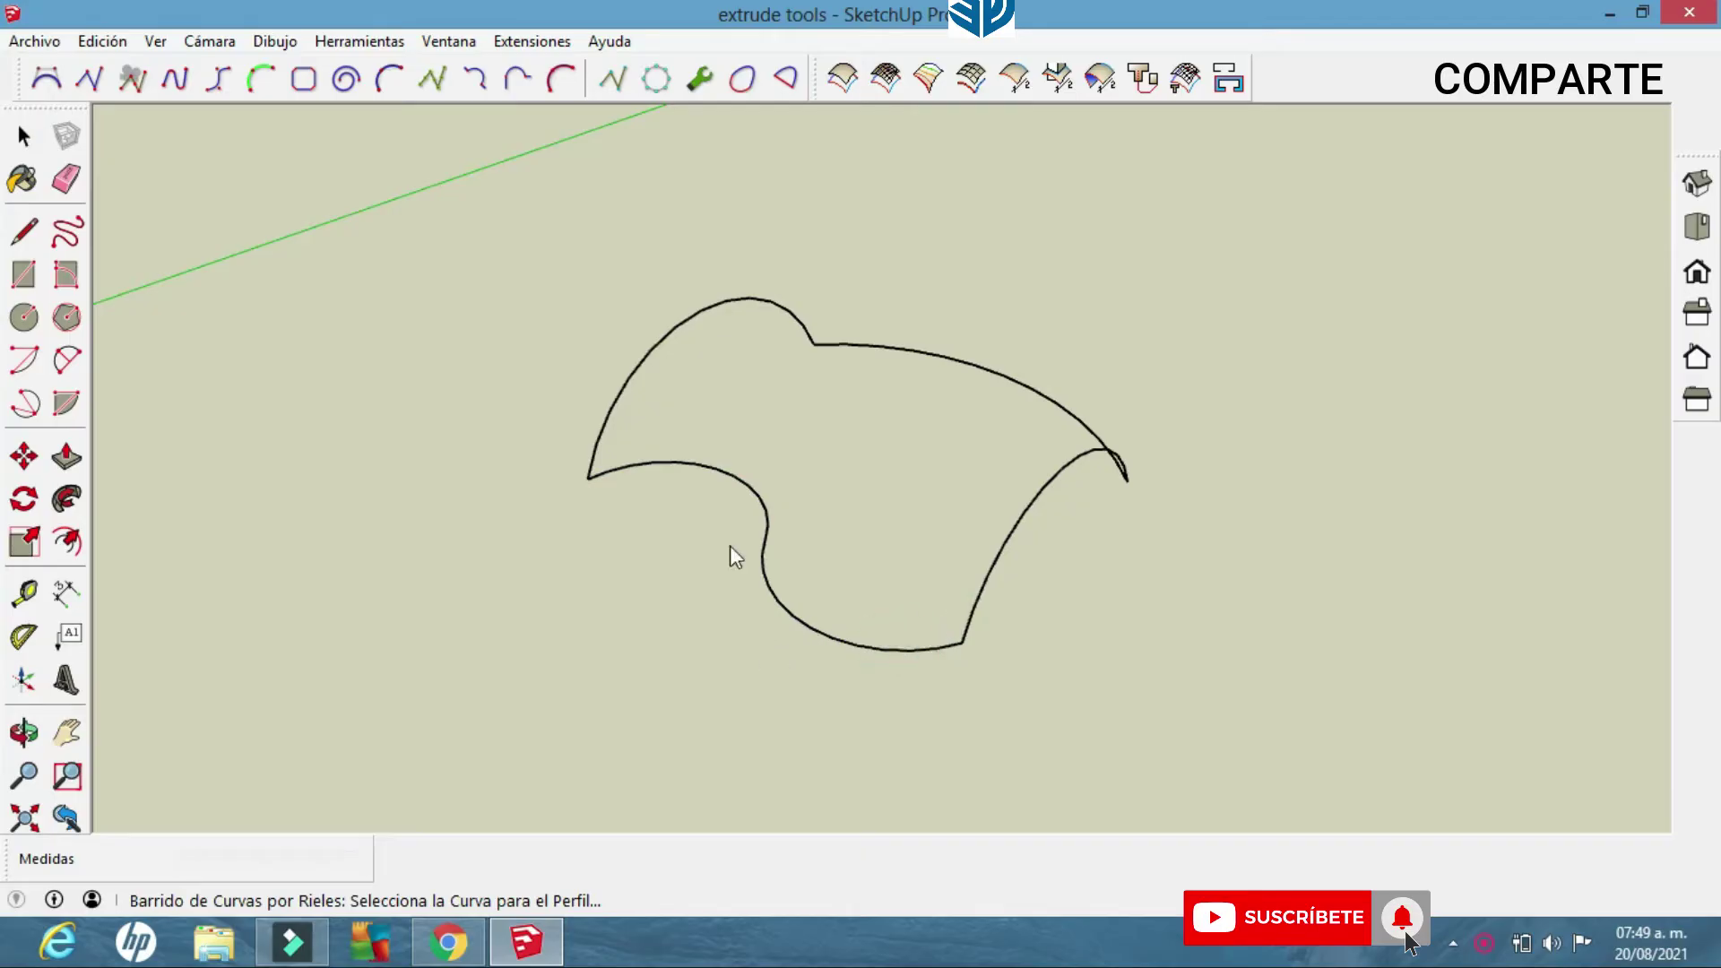
pyautogui.rightClick(766, 535)
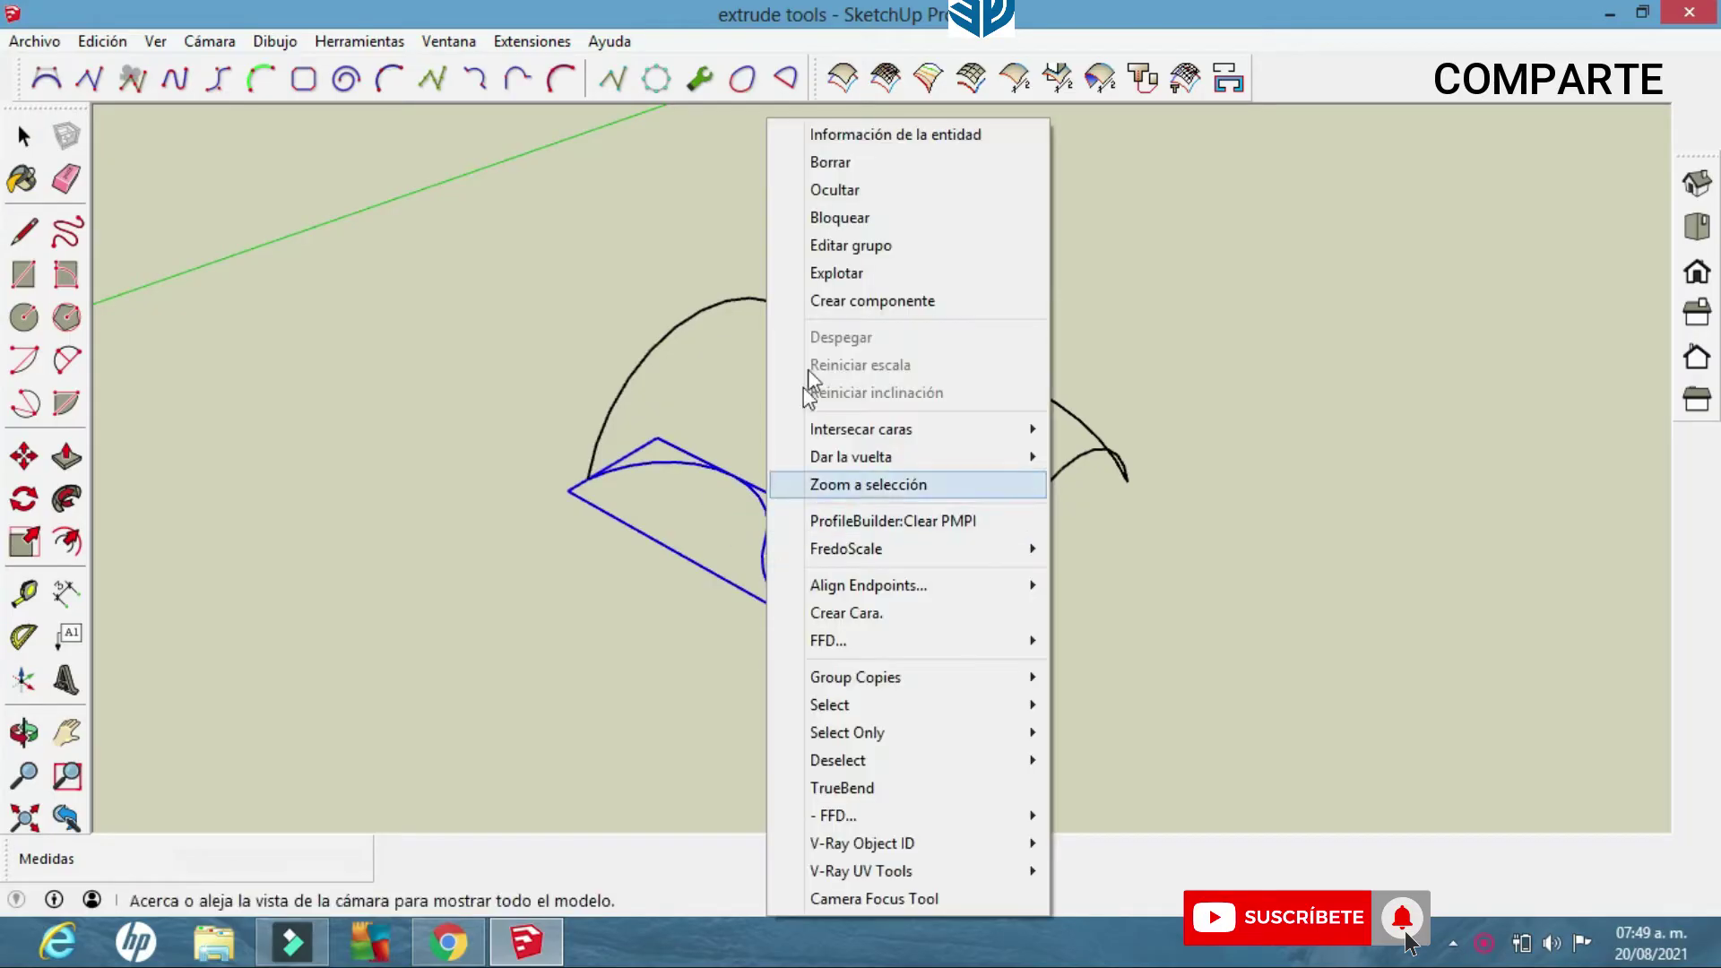
pyautogui.click(863, 274)
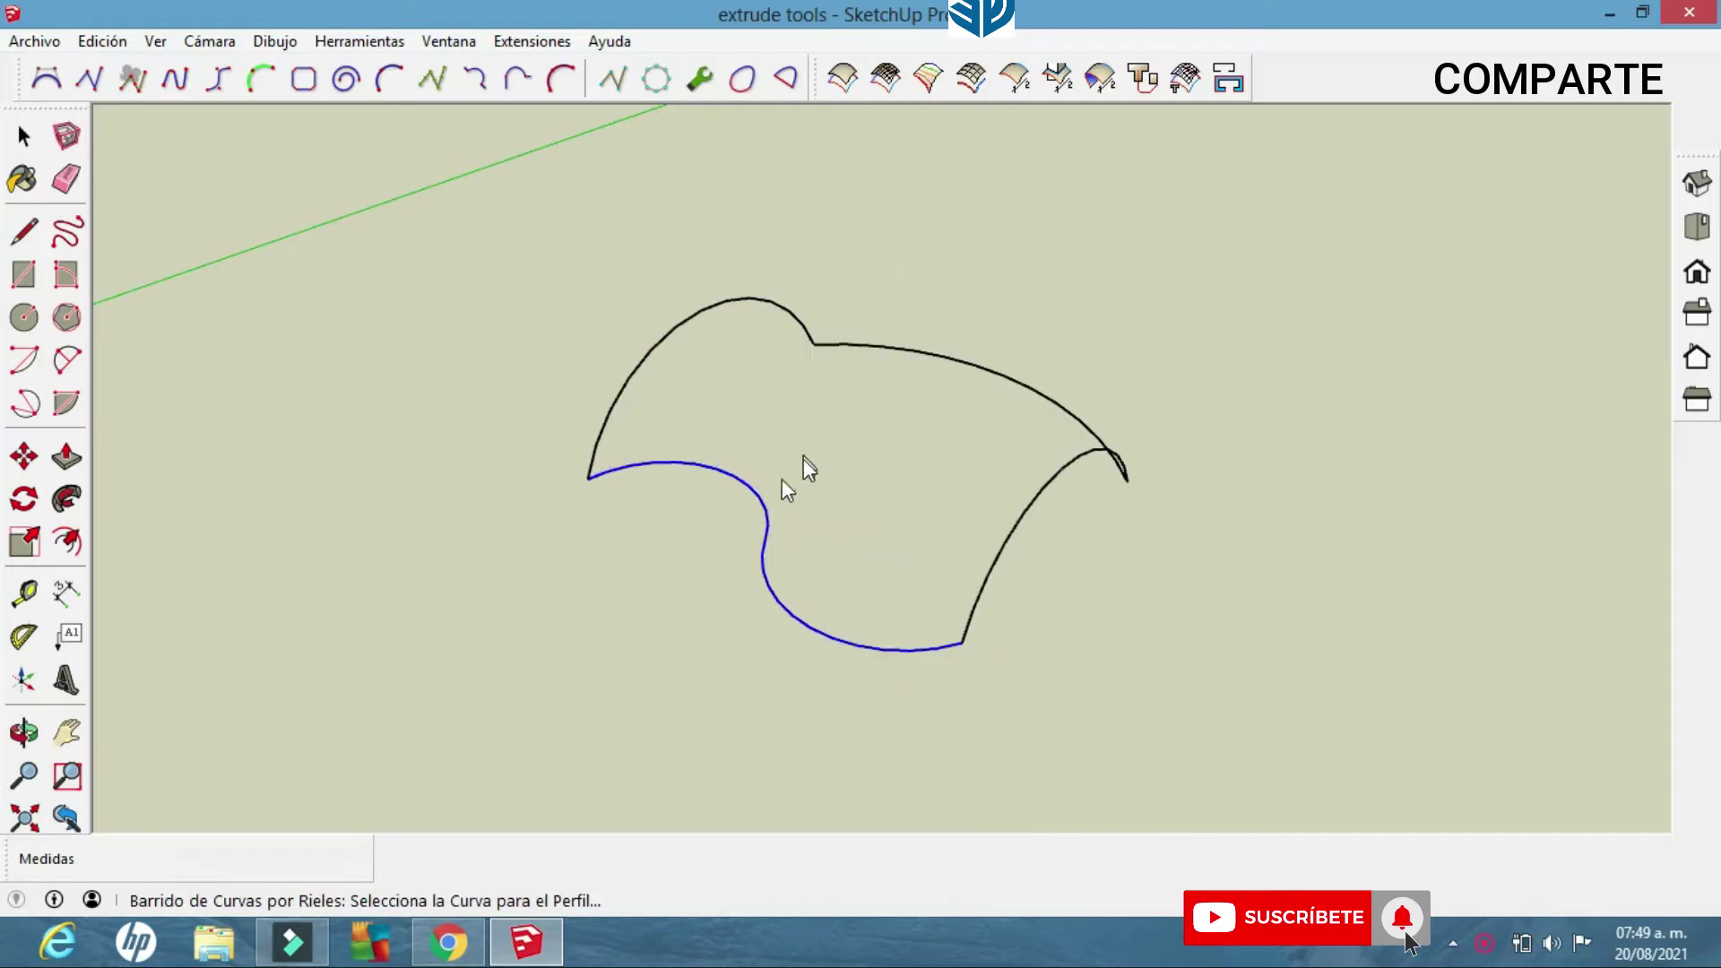
# Leave the rail sweep and join the two arcs of the S-shaped edge into one curve with Weld.
pyautogui.click(749, 493)
pyautogui.press('space')
pyautogui.moveTo(803, 540); pyautogui.dragTo(753, 522, button='middle')
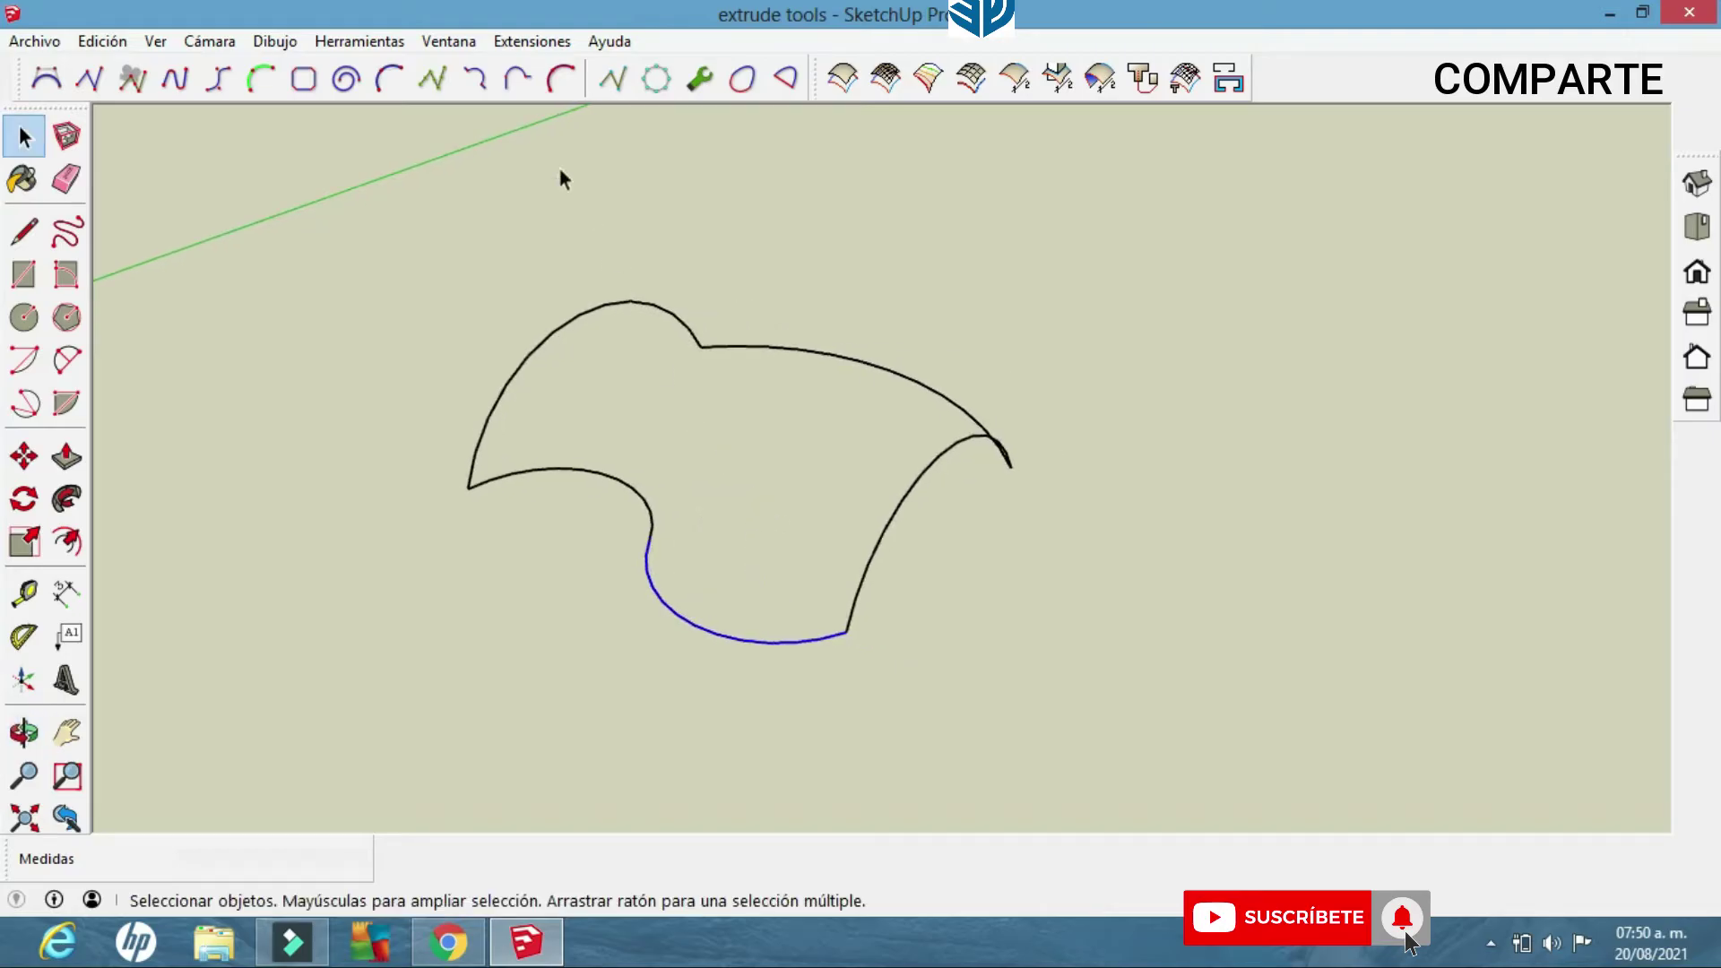
pyautogui.click(530, 40)
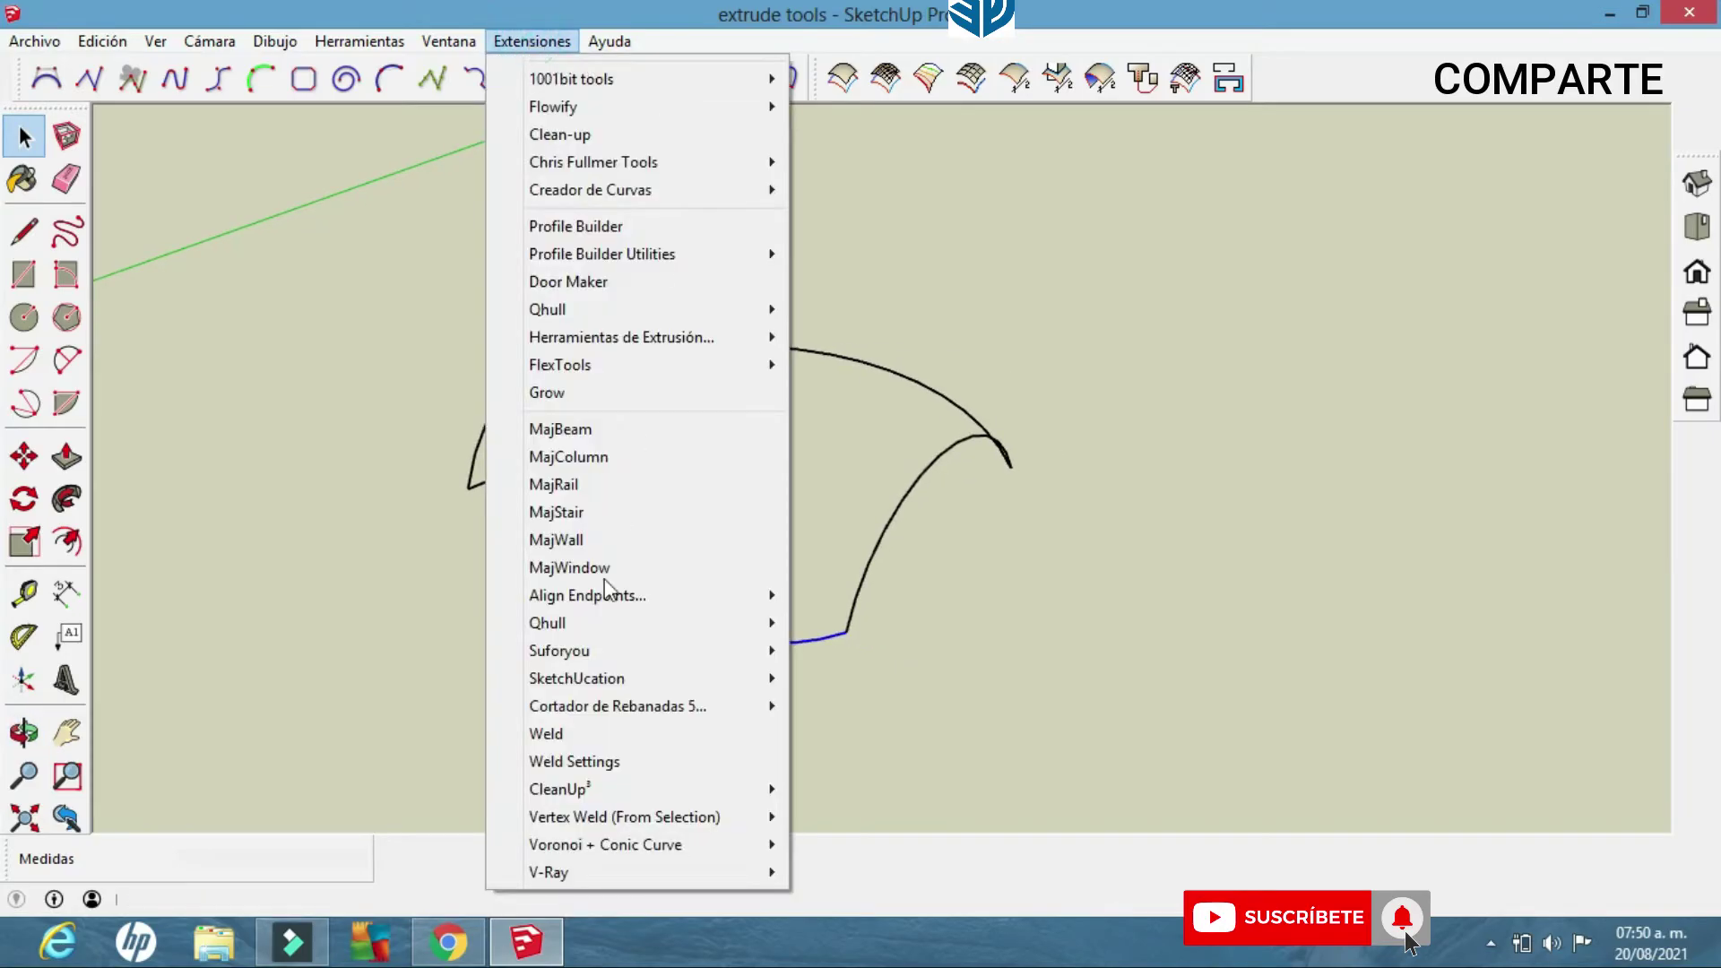
pyautogui.click(568, 735)
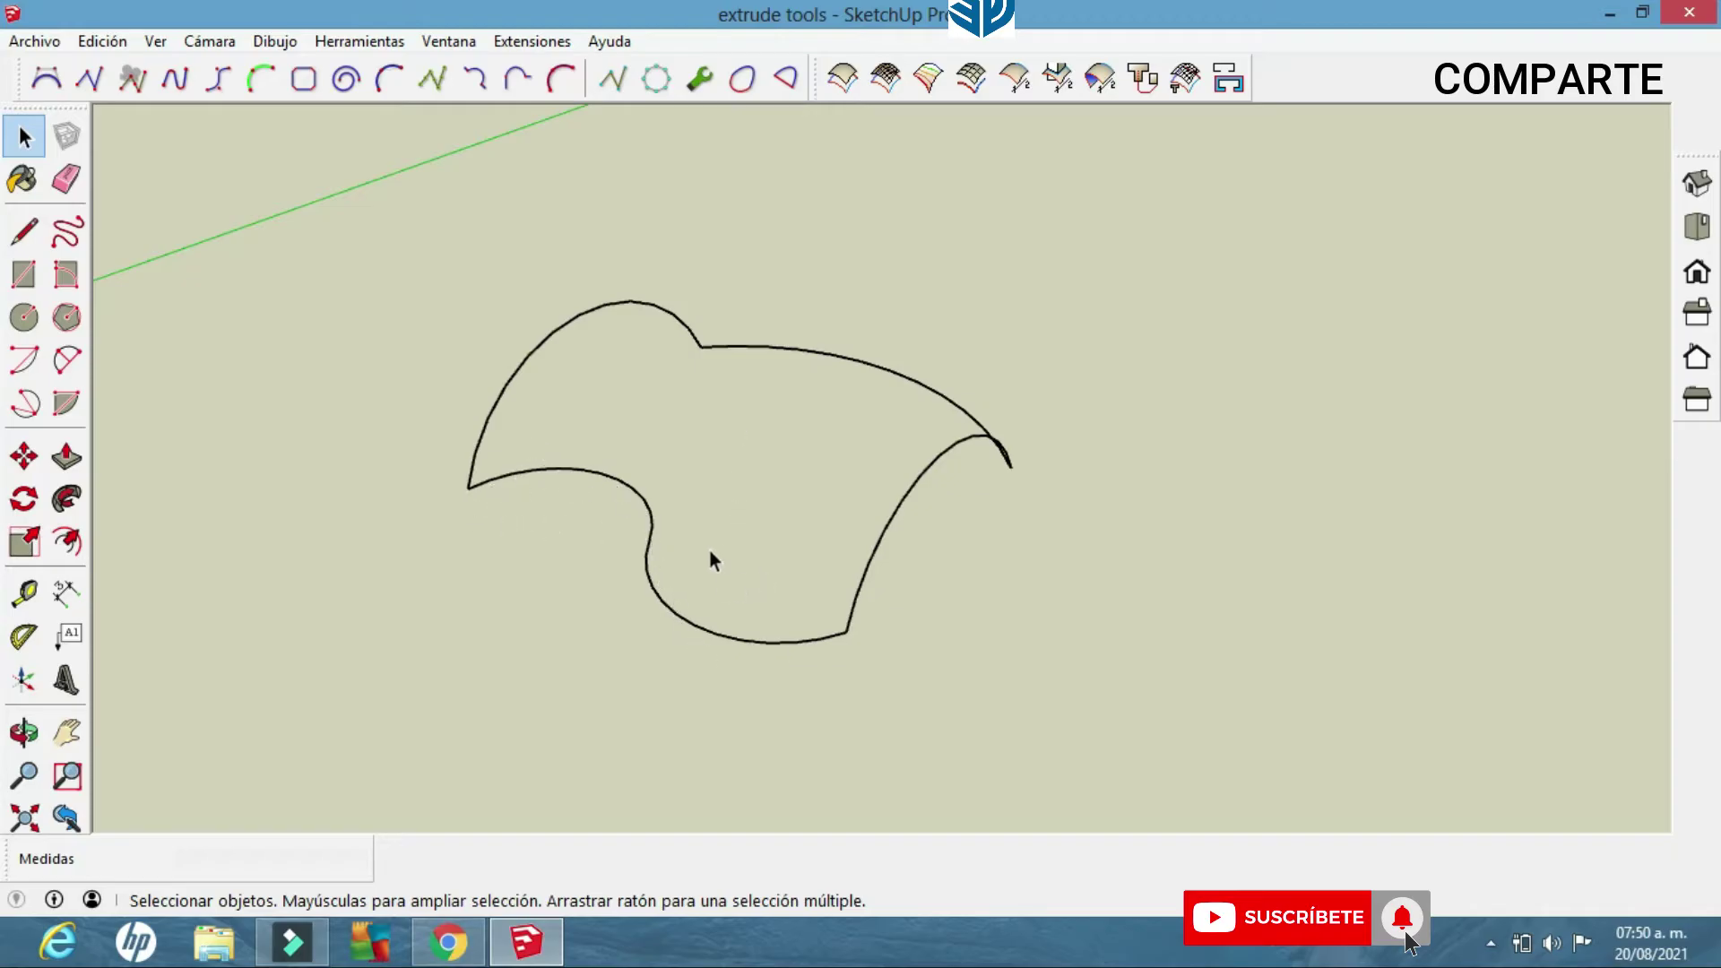
pyautogui.moveTo(782, 595); pyautogui.dragTo(602, 505, button='middle')
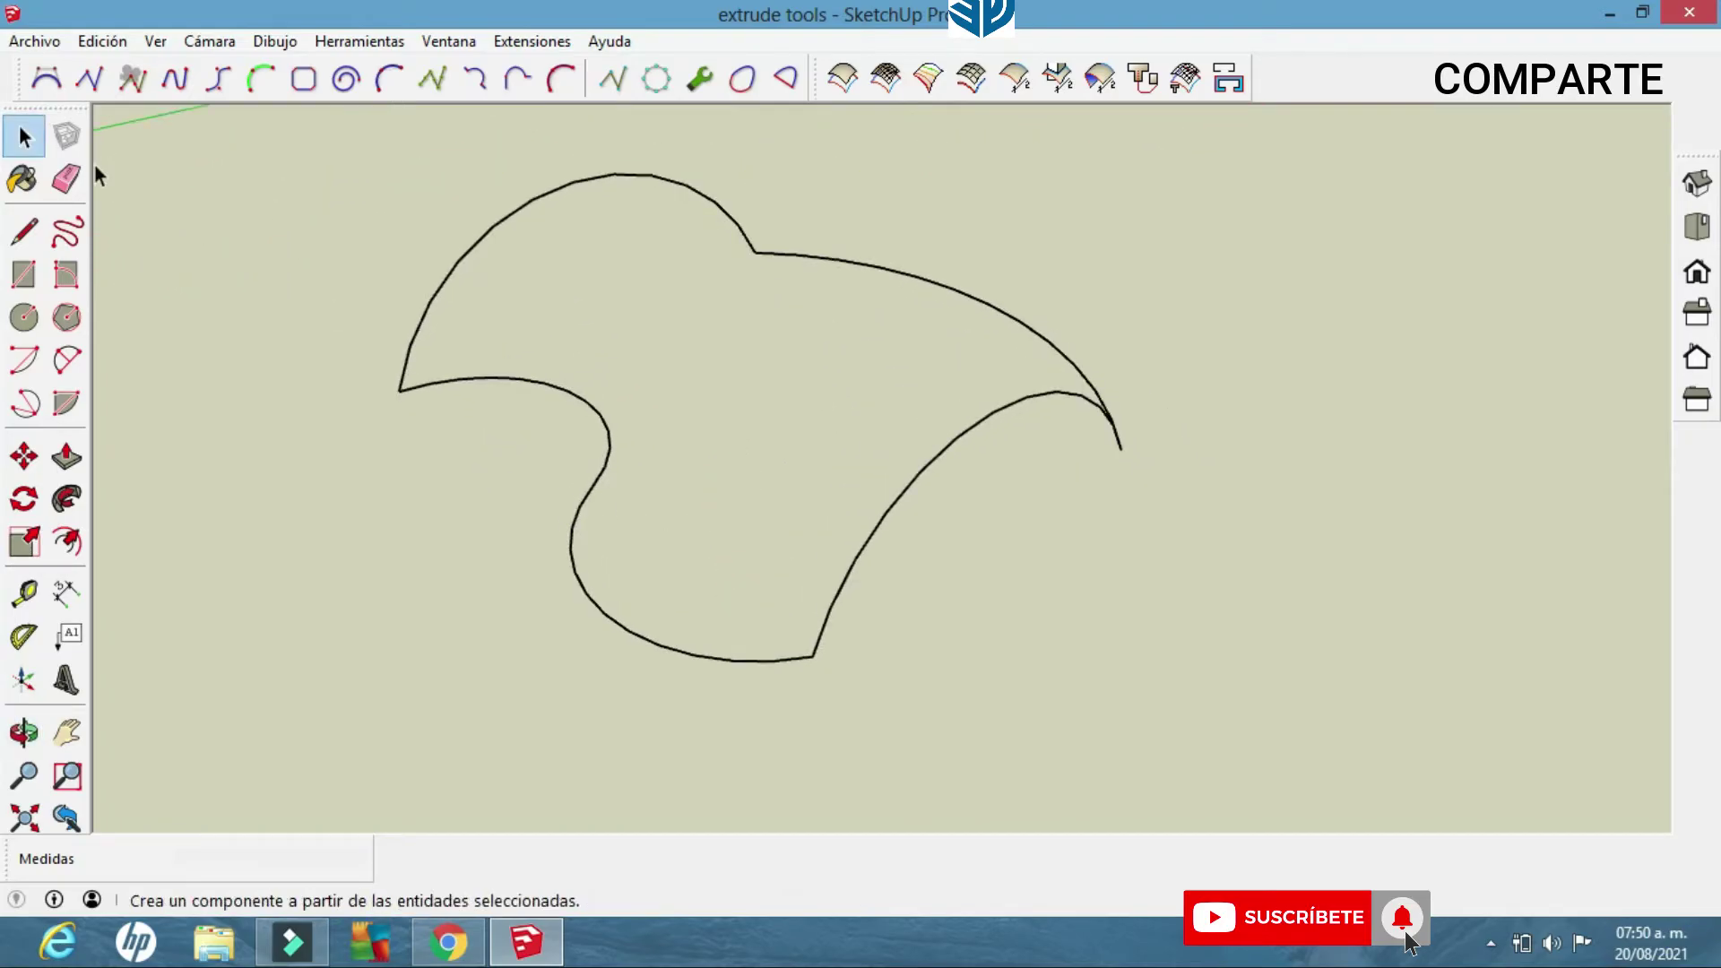
# Select both arcs of the S-shaped edge together and run Weld on them to form a single curve.
pyautogui.moveTo(637, 683); pyautogui.dragTo(523, 451)
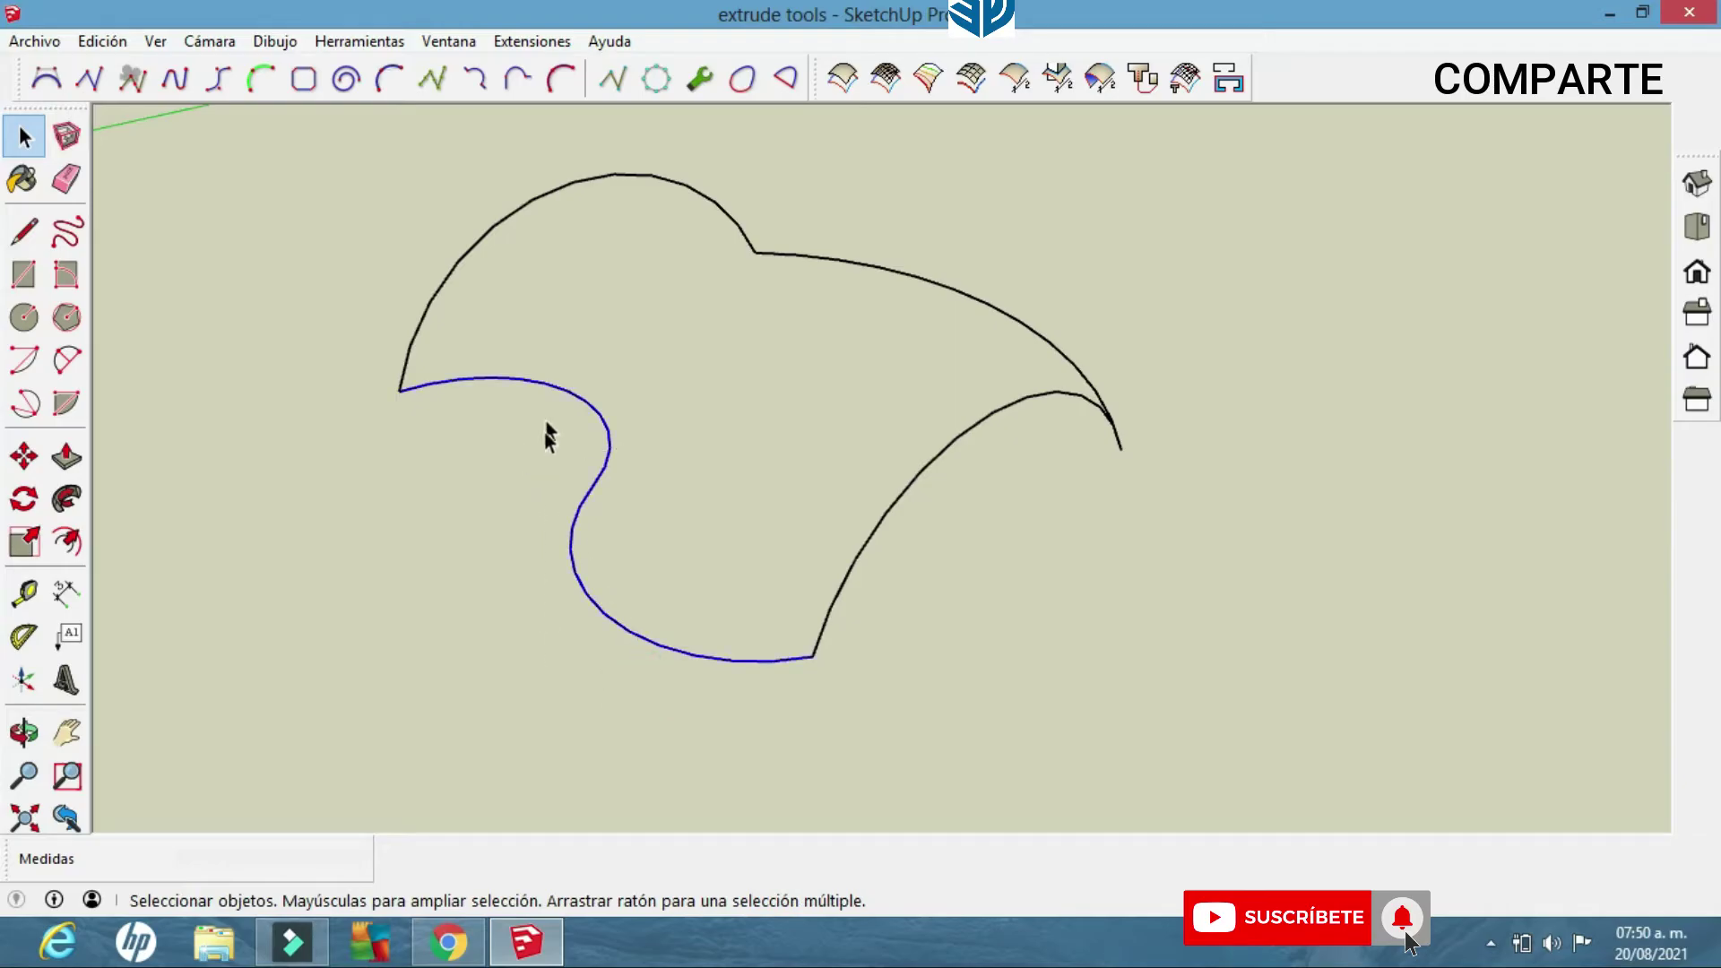
pyautogui.click(546, 40)
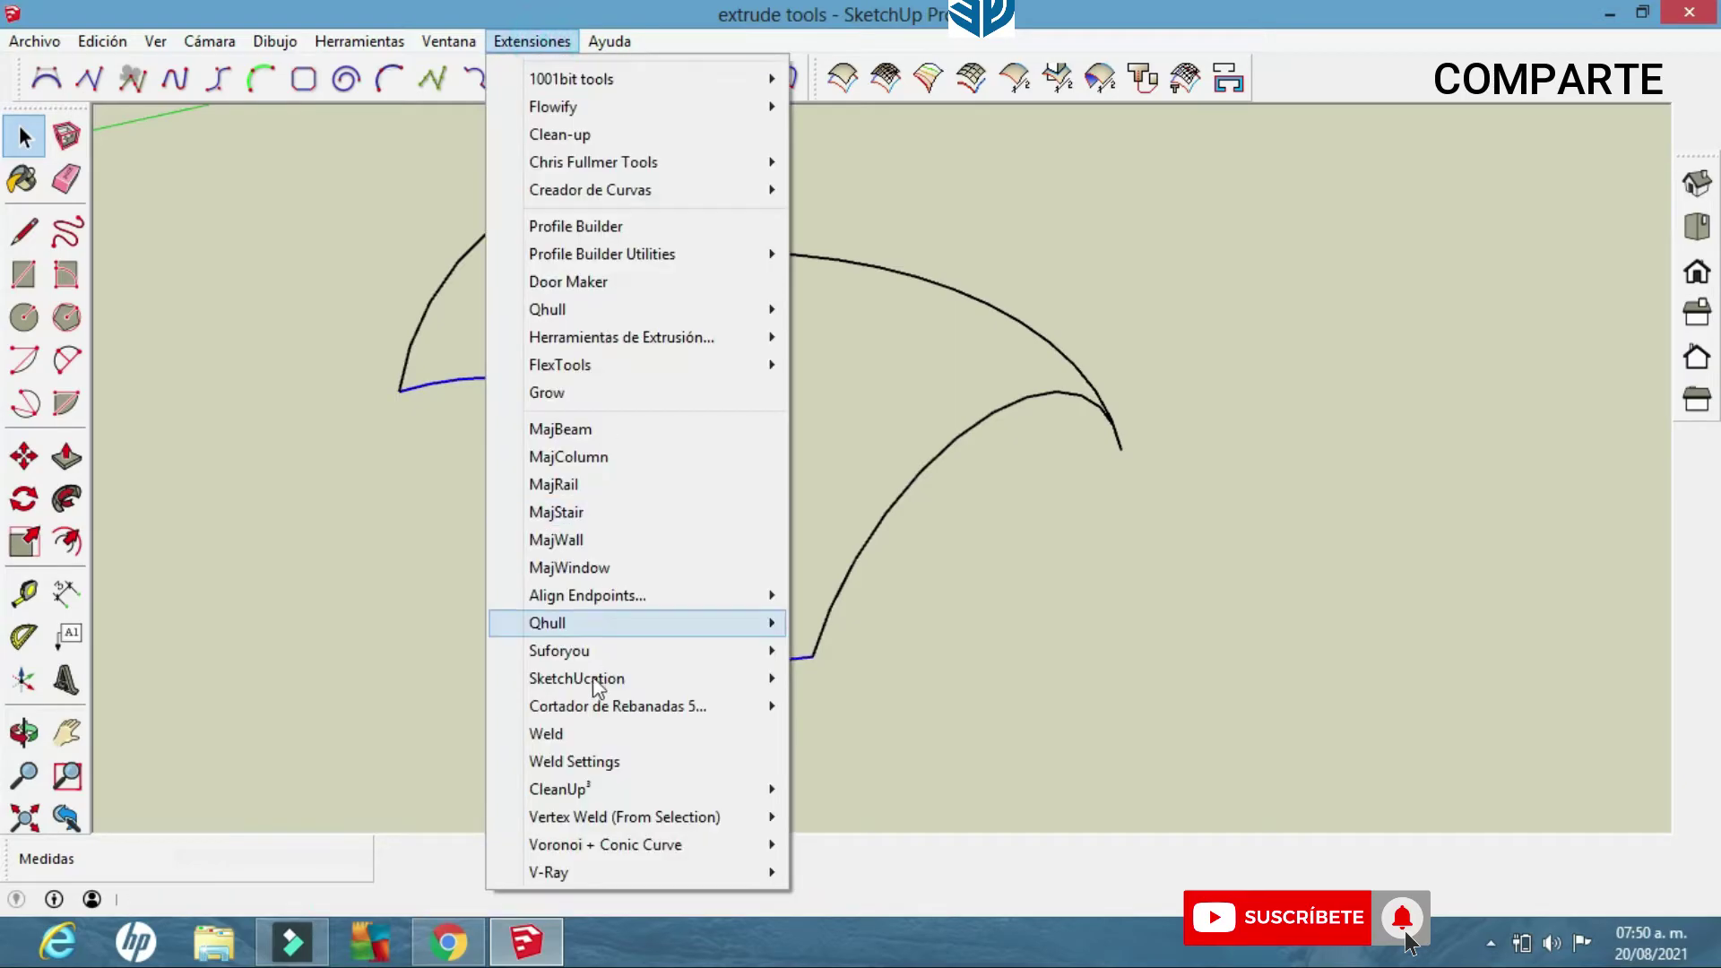
pyautogui.click(570, 734)
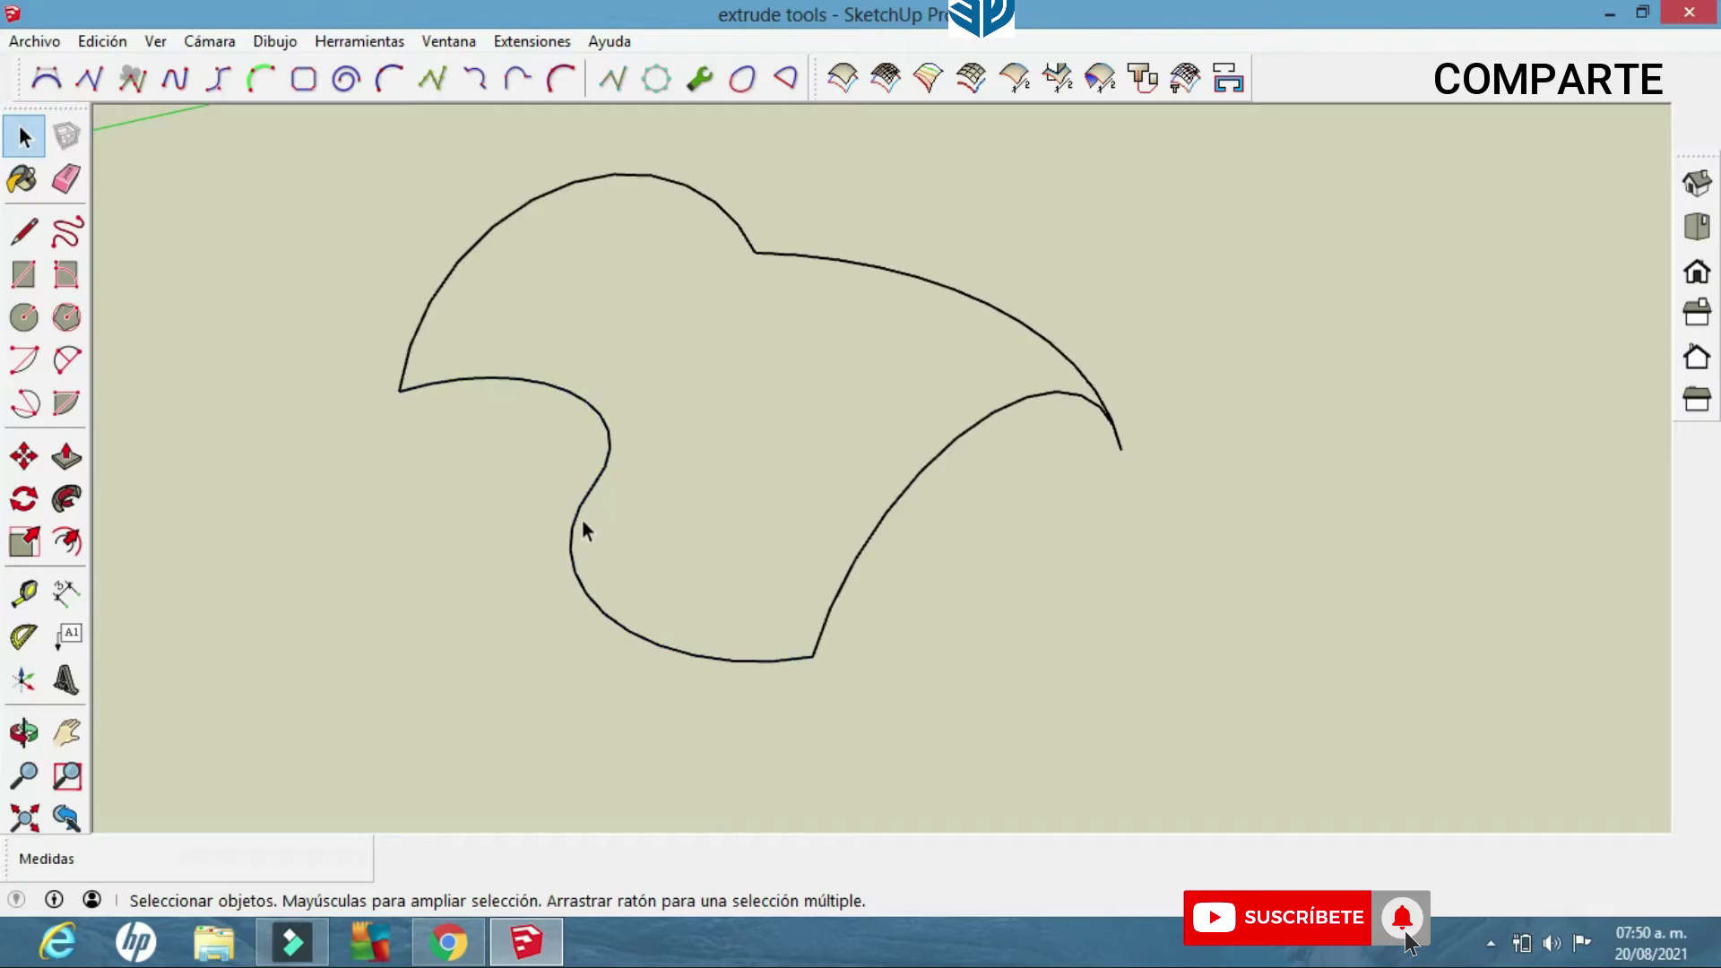
# Examine the four-sided frame with its welded S-shaped edge and the existing quad-meshed surface from several sides.
pyautogui.moveTo(578, 516); pyautogui.dragTo(795, 470, button='middle')
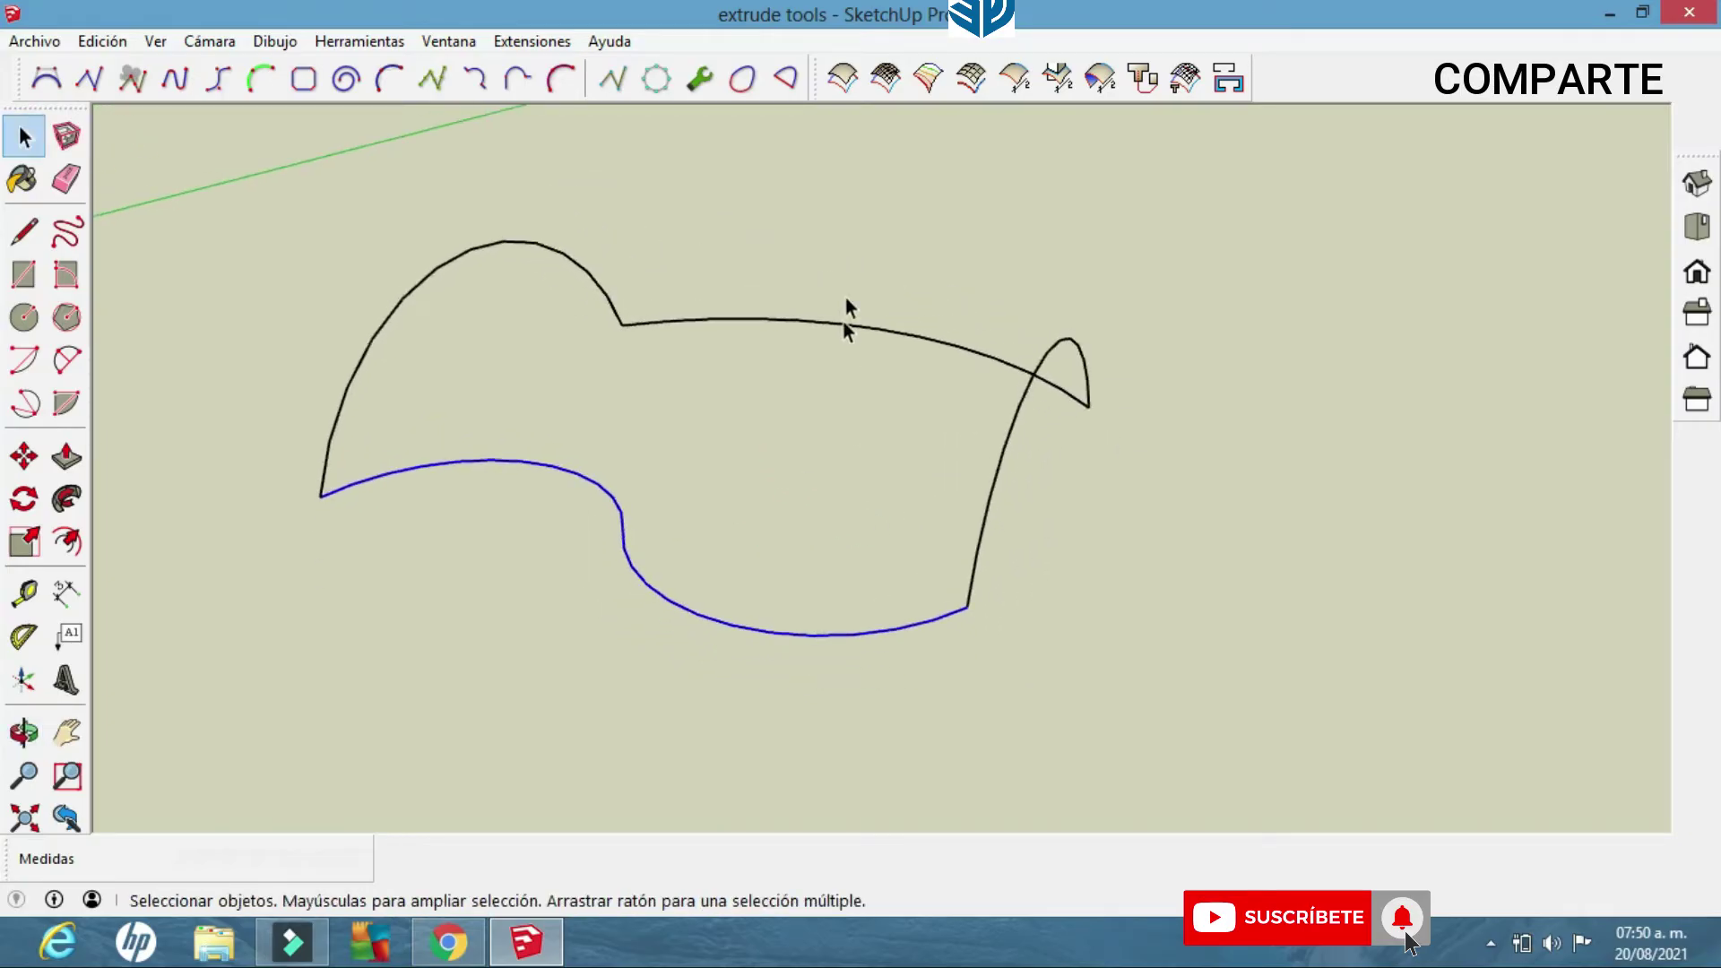
pyautogui.moveTo(832, 223); pyautogui.dragTo(843, 578, button='middle')
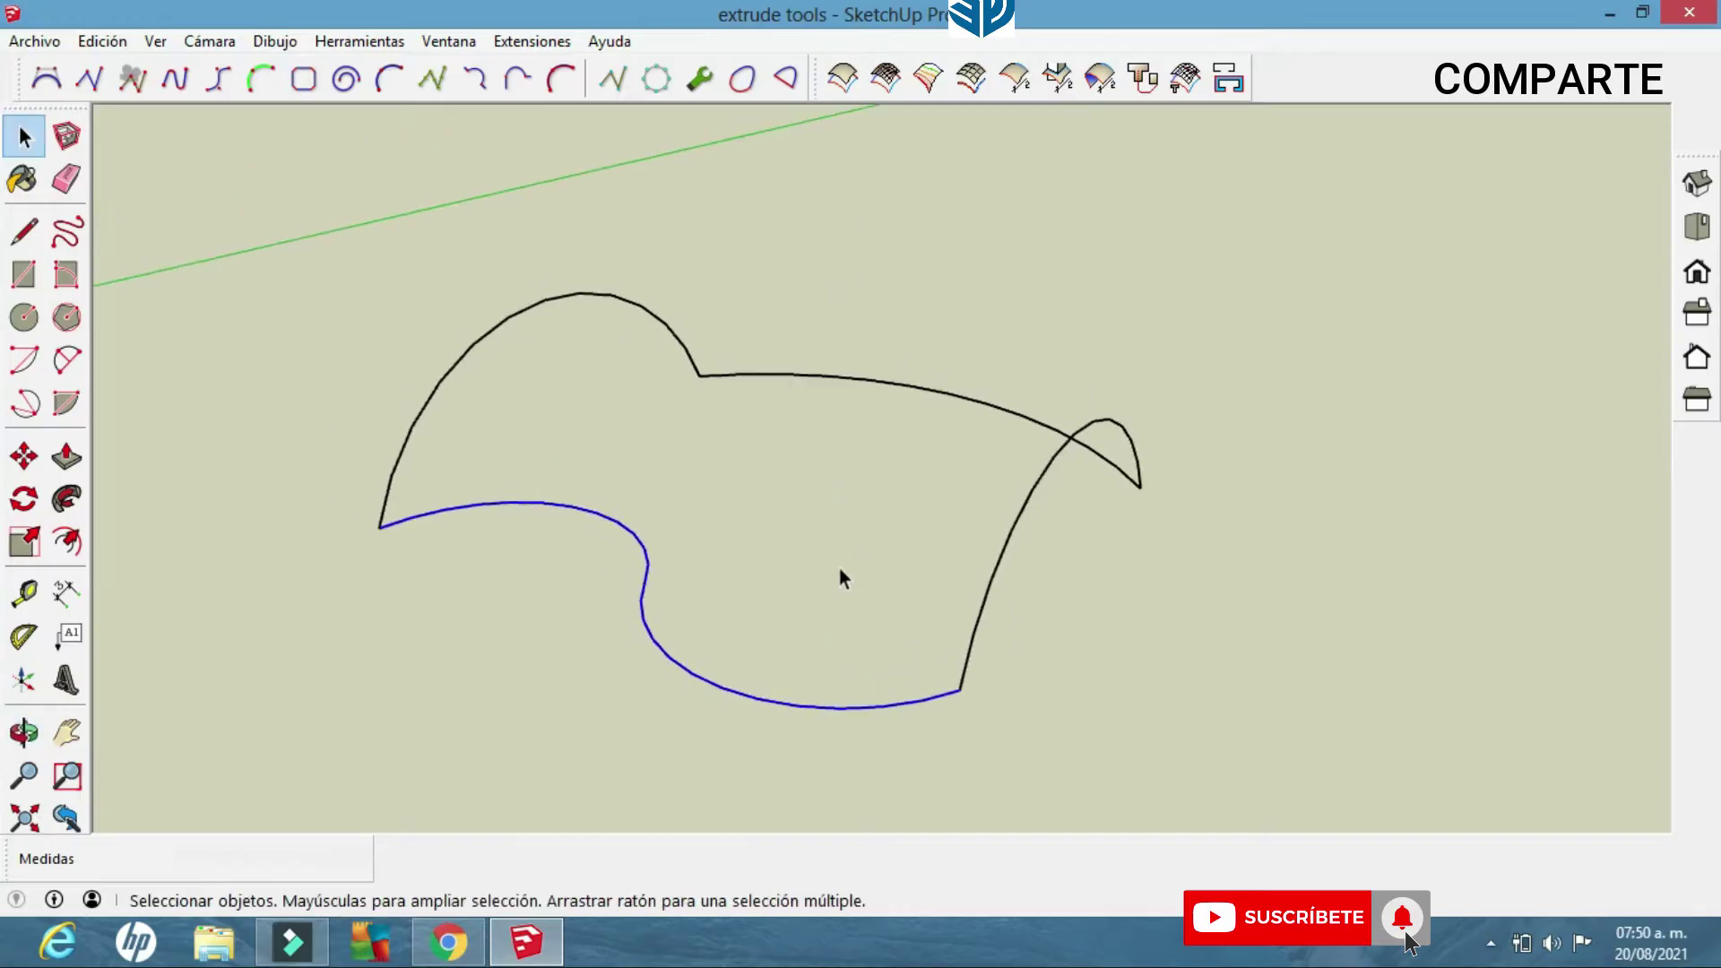
pyautogui.moveTo(819, 453); pyautogui.dragTo(699, 334, button='middle')
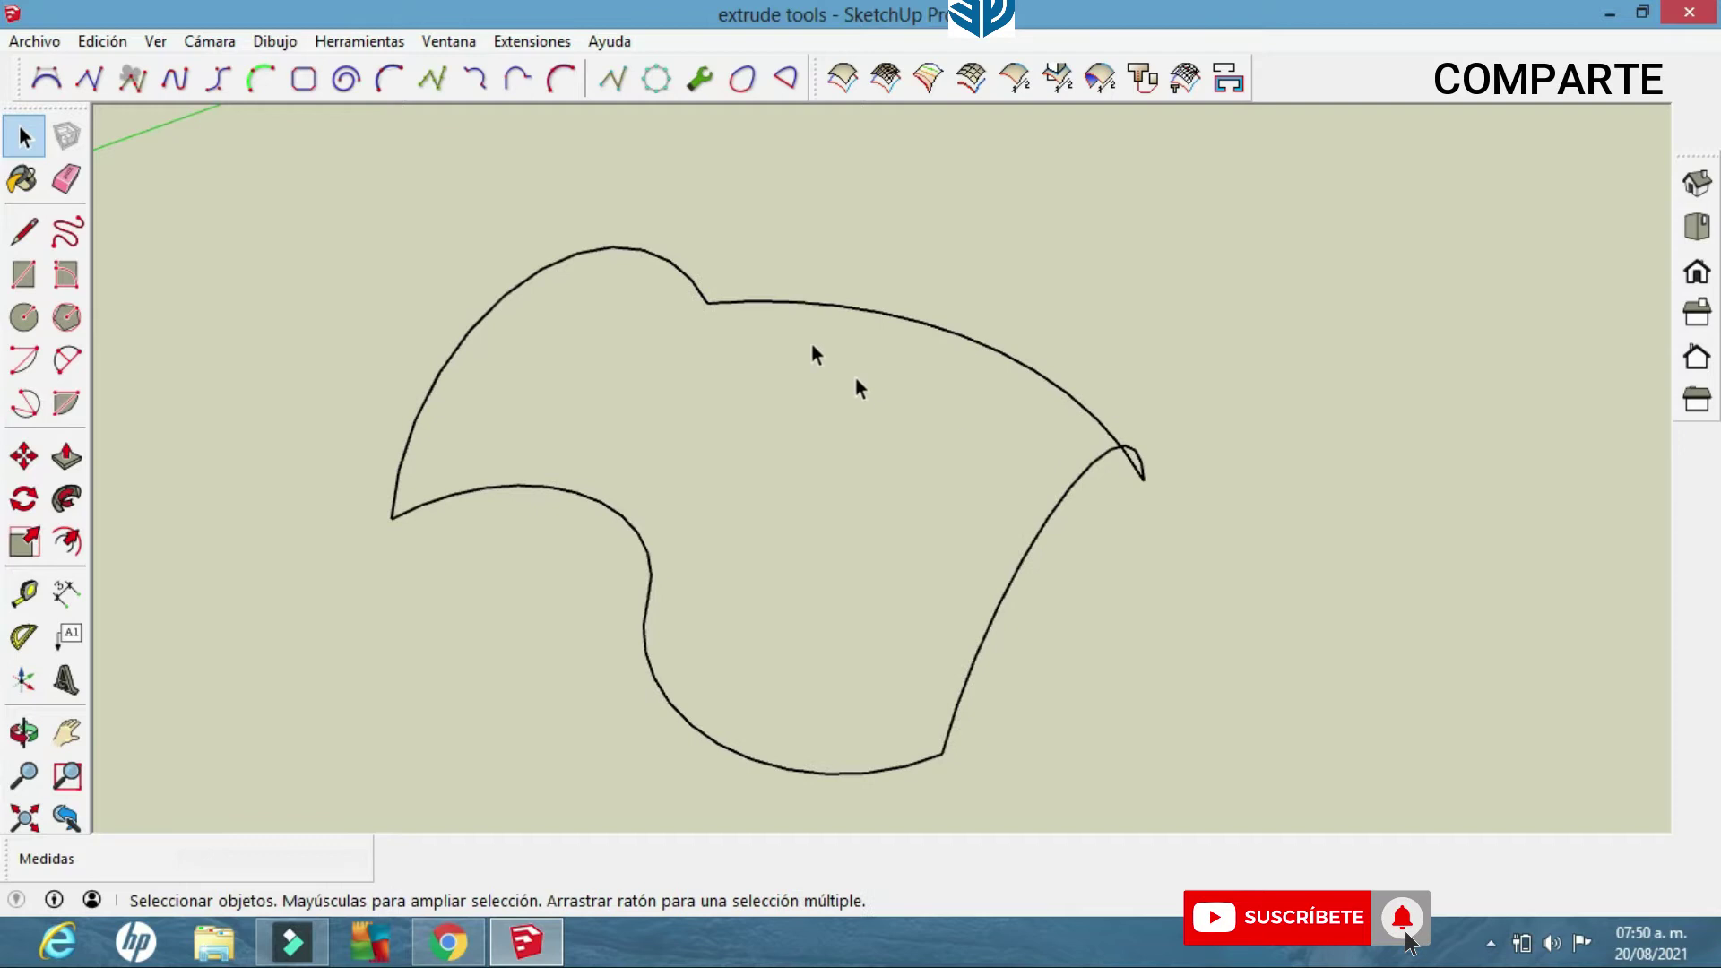
pyautogui.moveTo(809, 558); pyautogui.dragTo(876, 583, button='middle')
pyautogui.moveTo(815, 488); pyautogui.dragTo(402, 466, button='middle')
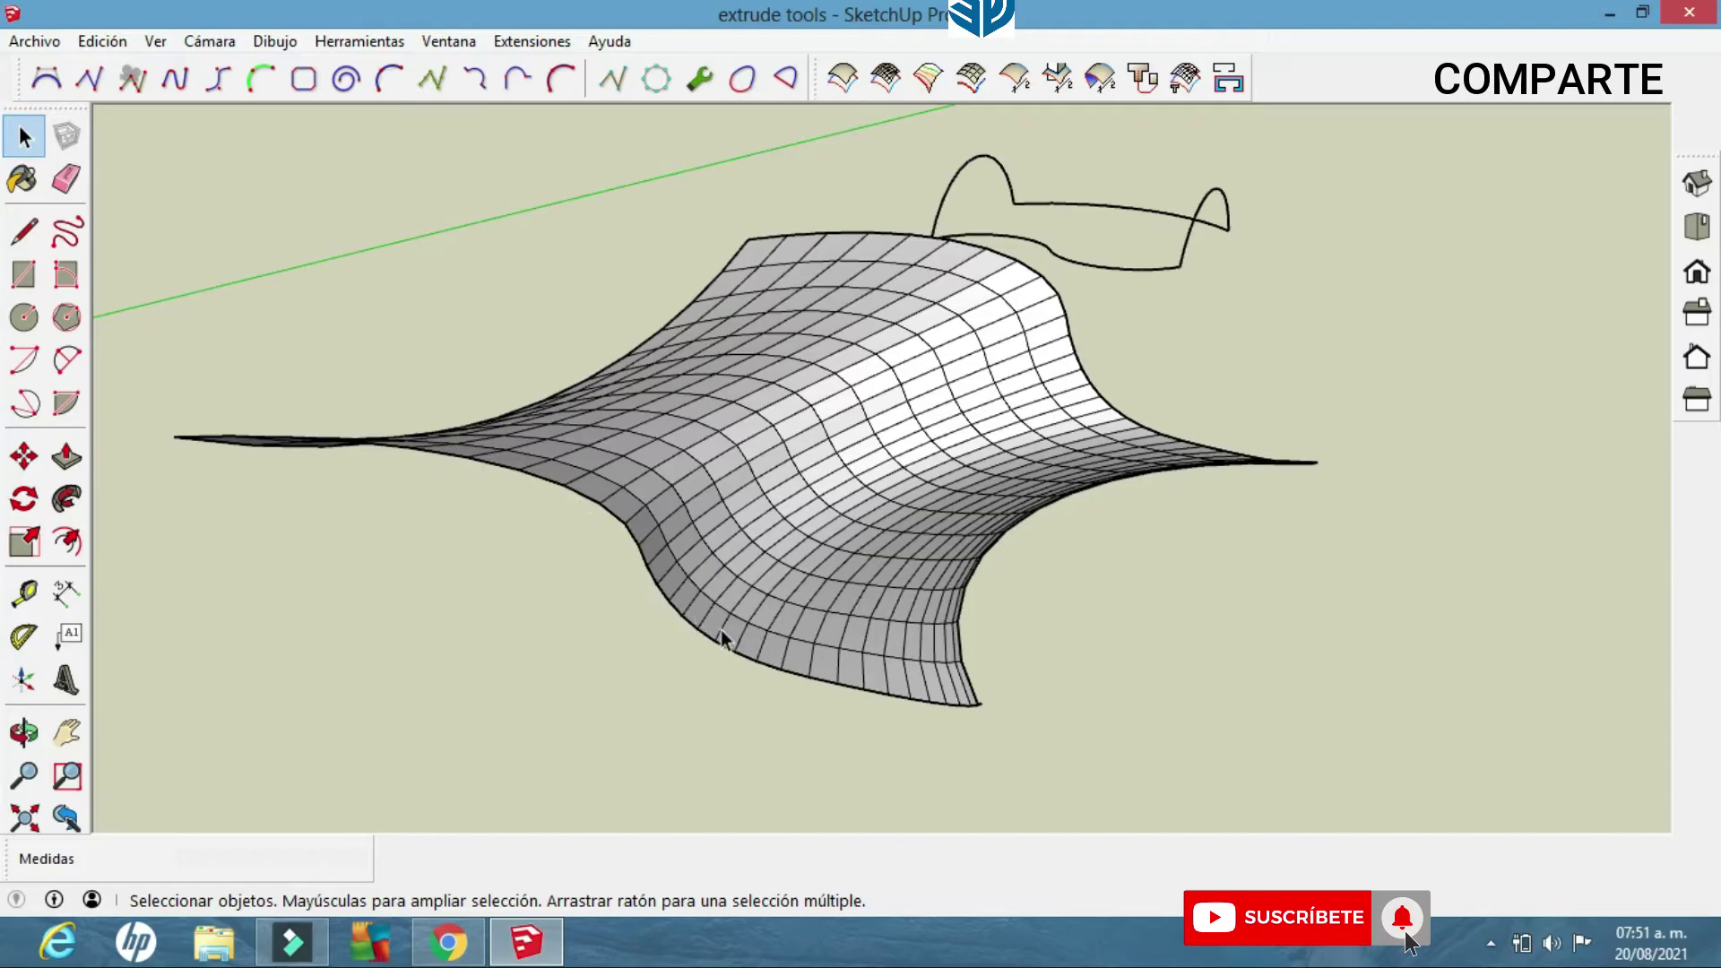
pyautogui.moveTo(634, 564); pyautogui.dragTo(640, 512, button='middle')
pyautogui.moveTo(991, 615); pyautogui.dragTo(724, 344, button='middle')
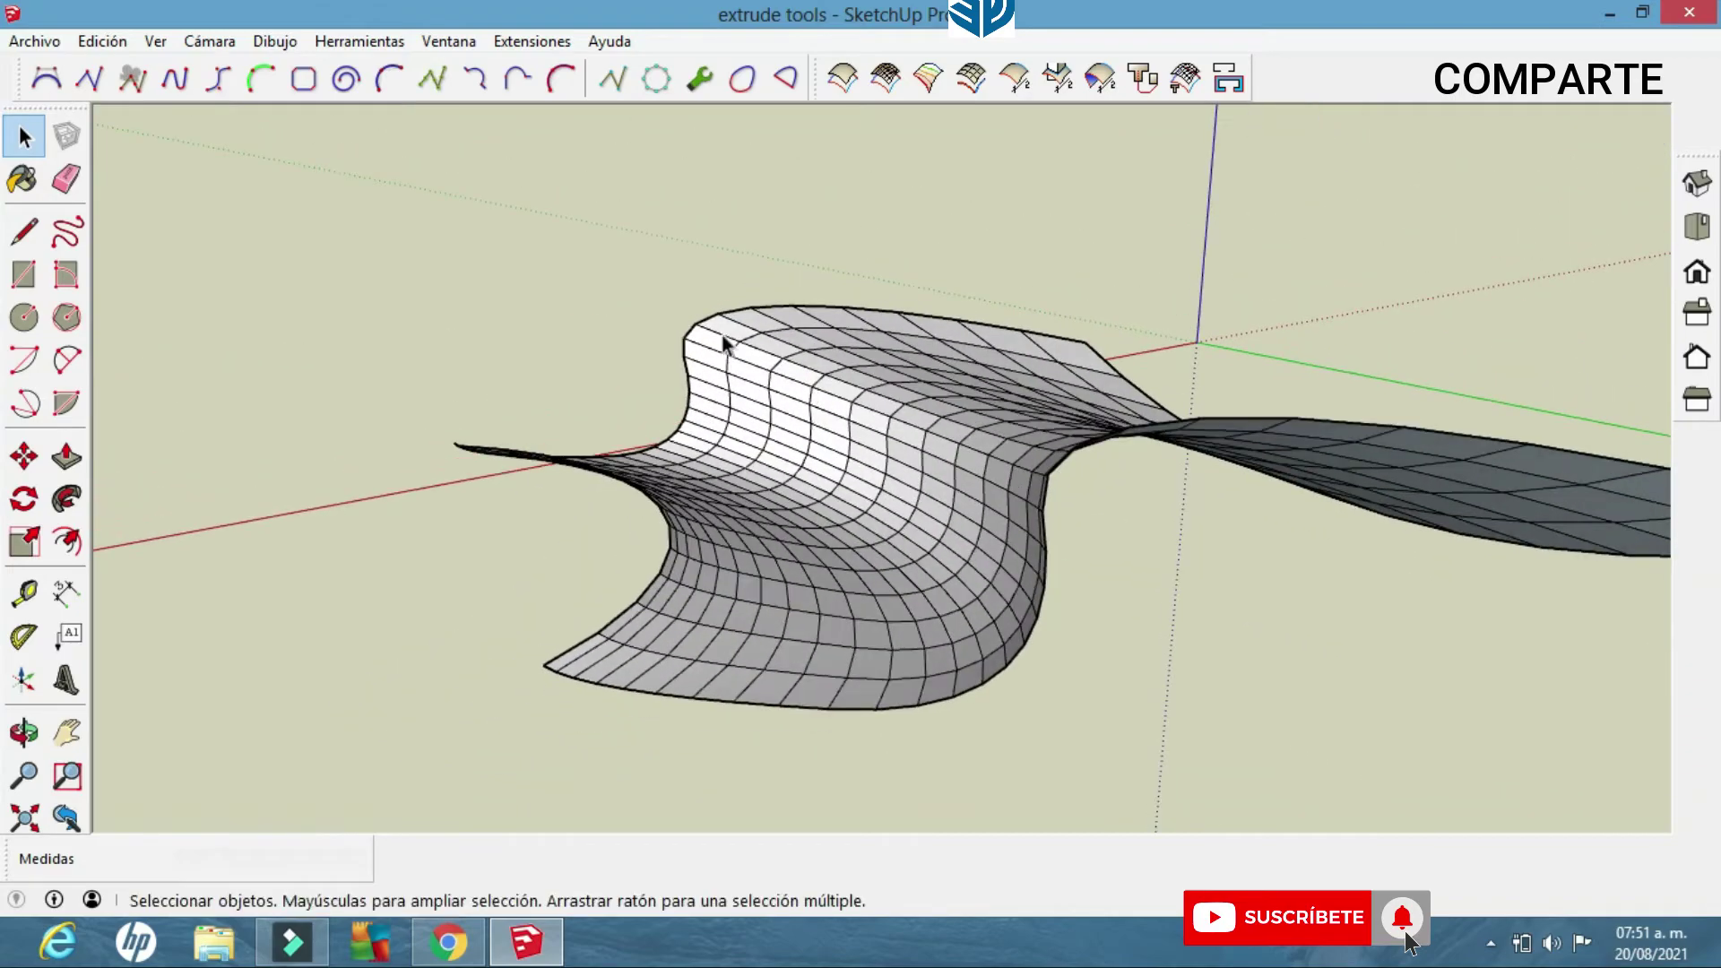
pyautogui.moveTo(1014, 496)
pyautogui.mouseDown(button='middle')
pyautogui.moveTo(1407, 592)
pyautogui.moveTo(1402, 507)
pyautogui.moveTo(1254, 293)
pyautogui.moveTo(1060, 170)
pyautogui.moveTo(869, 433)
pyautogui.moveTo(816, 434)
pyautogui.moveTo(782, 480)
pyautogui.moveTo(756, 461)
pyautogui.moveTo(744, 475)
pyautogui.mouseUp(button='middle')
pyautogui.moveTo(807, 565); pyautogui.dragTo(708, 560, button='middle')
pyautogui.scroll(3, 712, 562)
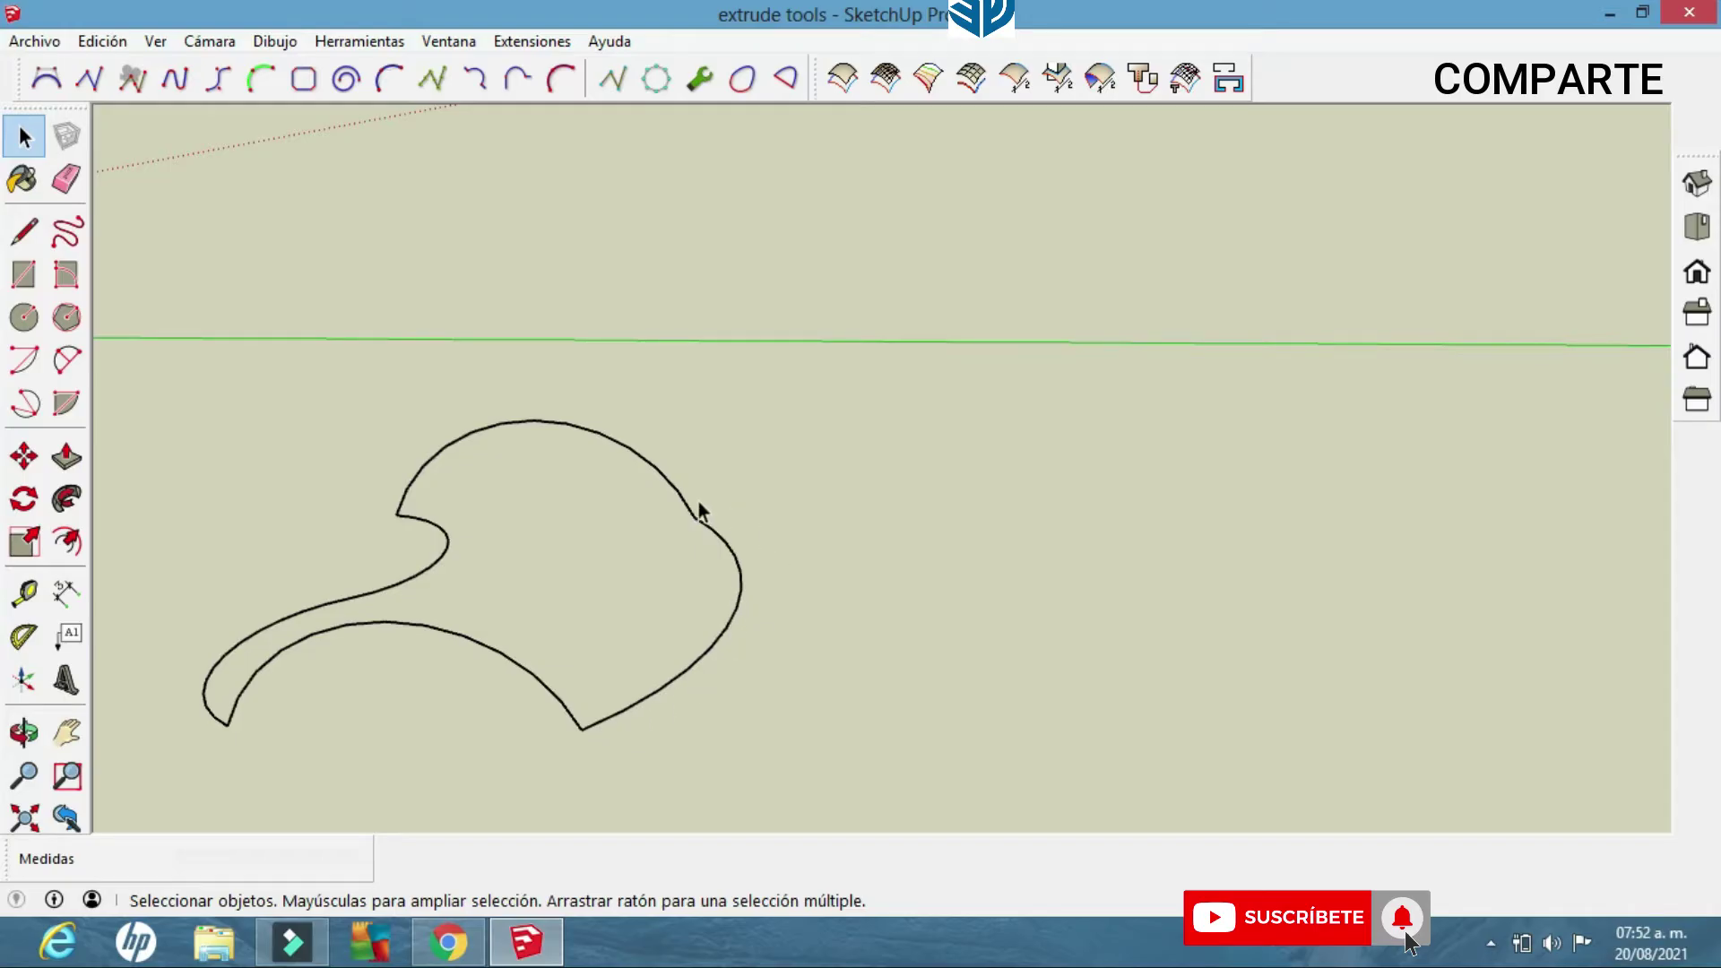
# Run Barrido de Curvas por Rieles with the S-shaped edge as profile, the two arches as rails, and the opposite curve as fusion profile.
pyautogui.moveTo(665, 686); pyautogui.dragTo(937, 538, button='middle')
pyautogui.click(842, 78)
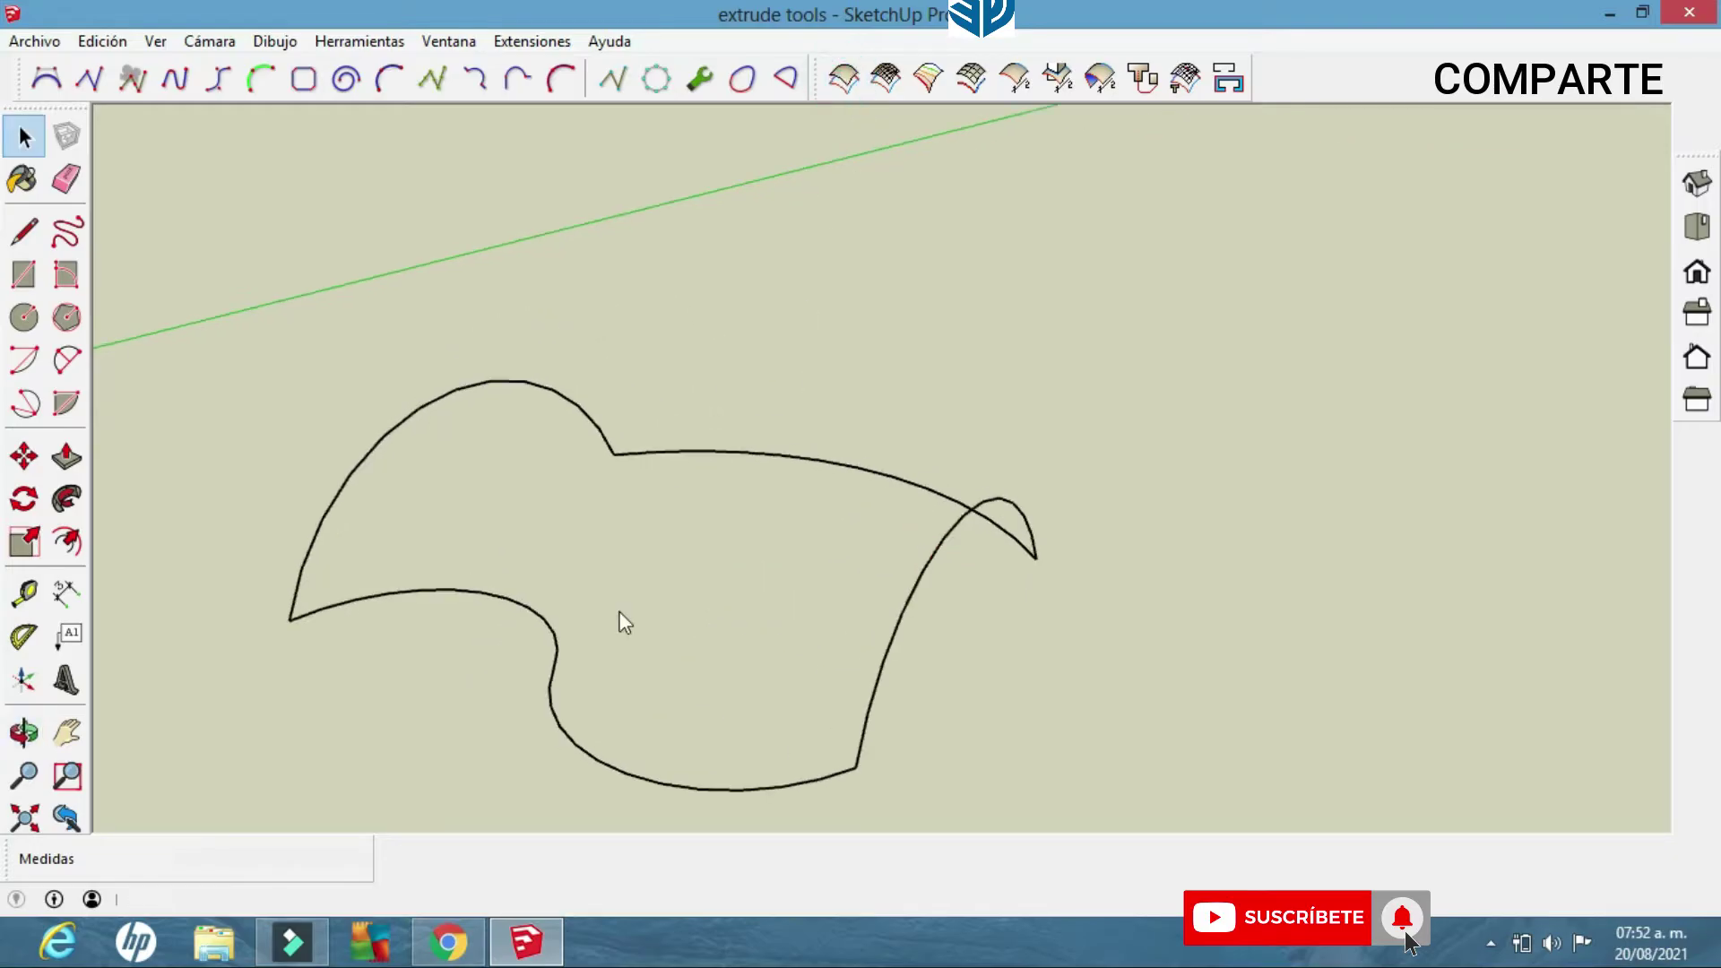
pyautogui.click(554, 669)
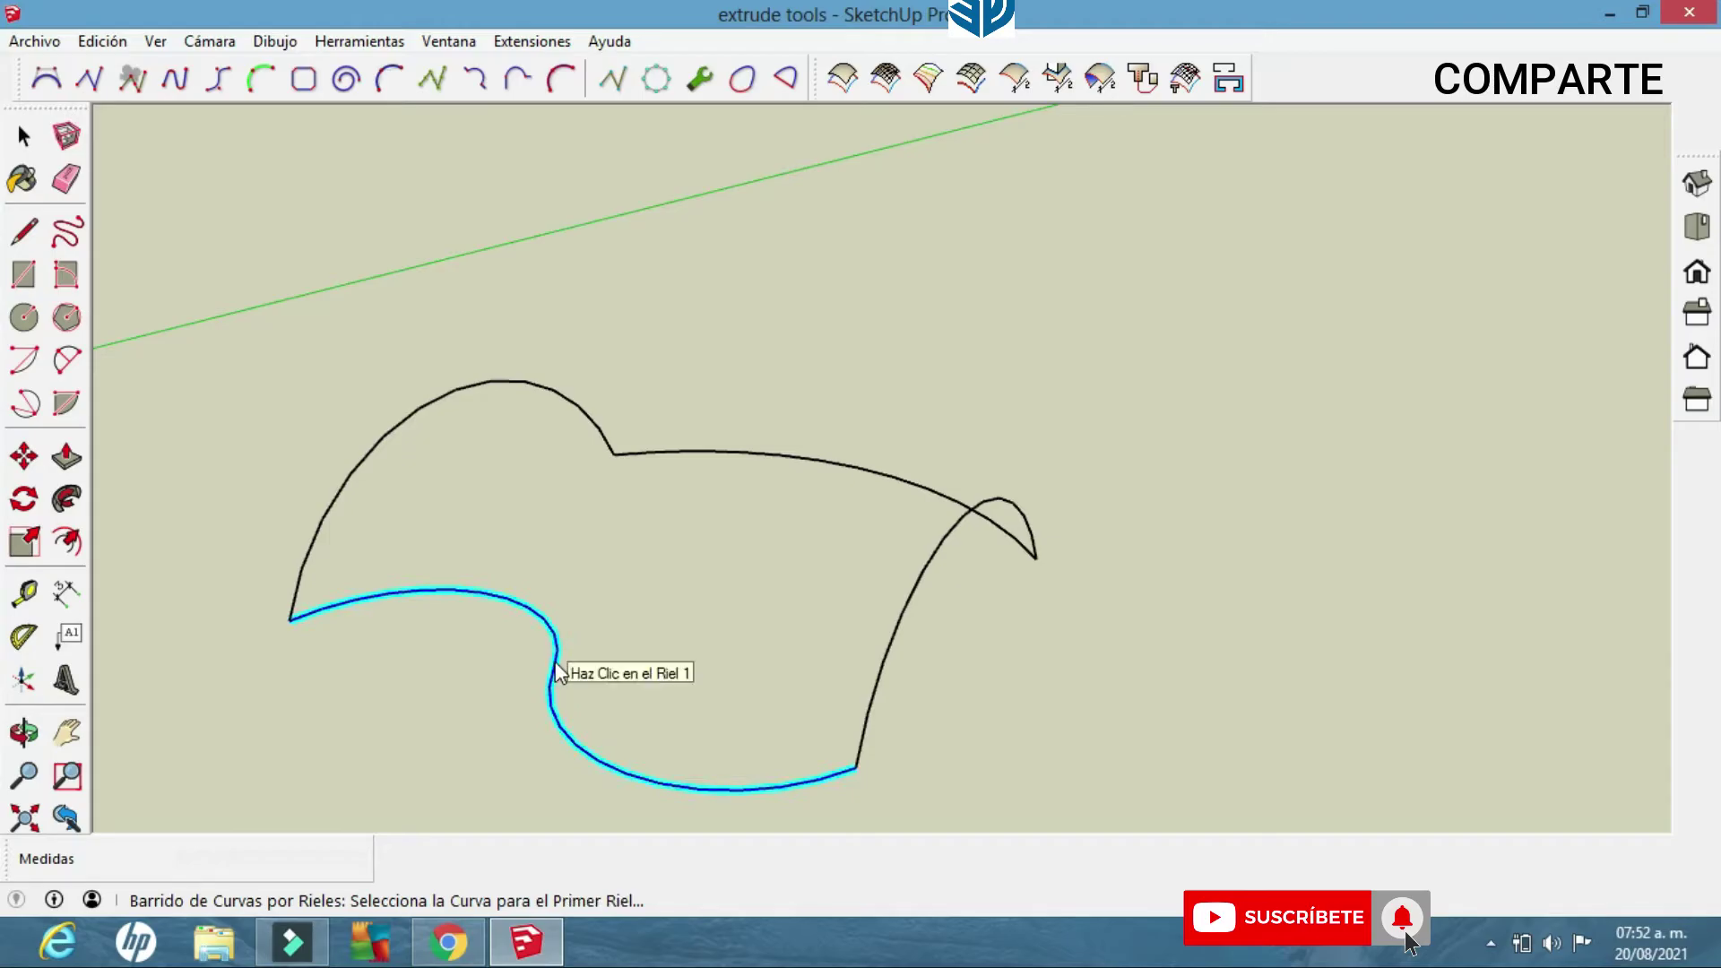
pyautogui.click(444, 397)
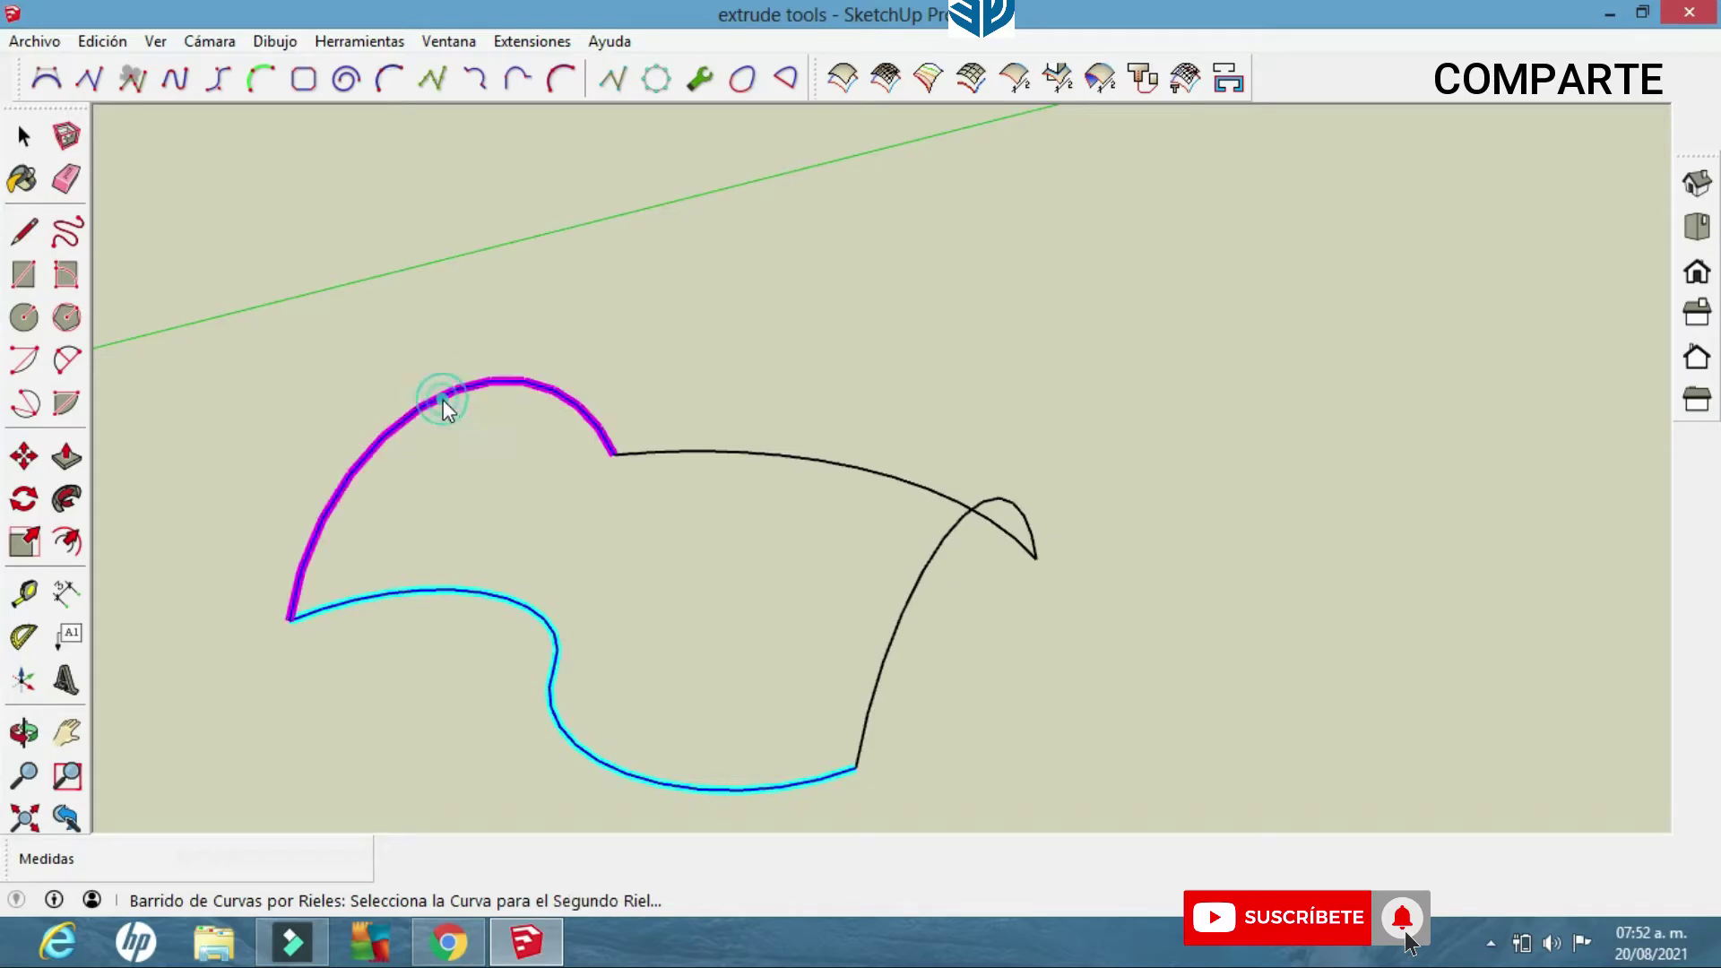
pyautogui.click(897, 632)
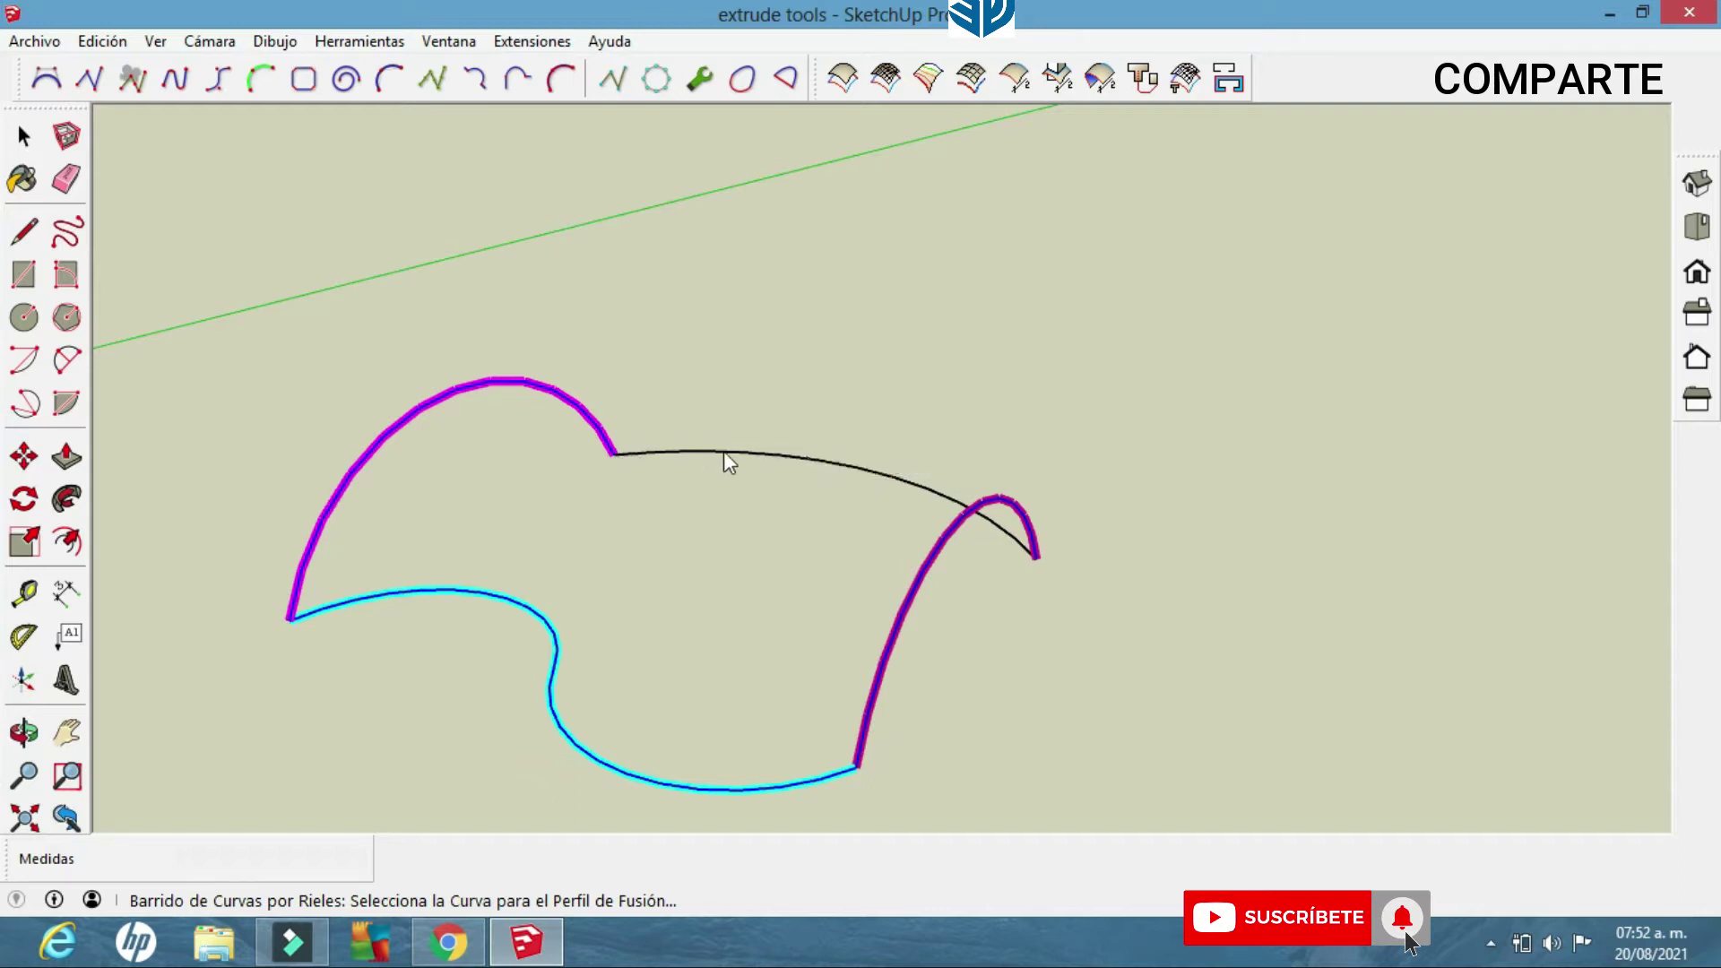
pyautogui.click(845, 468)
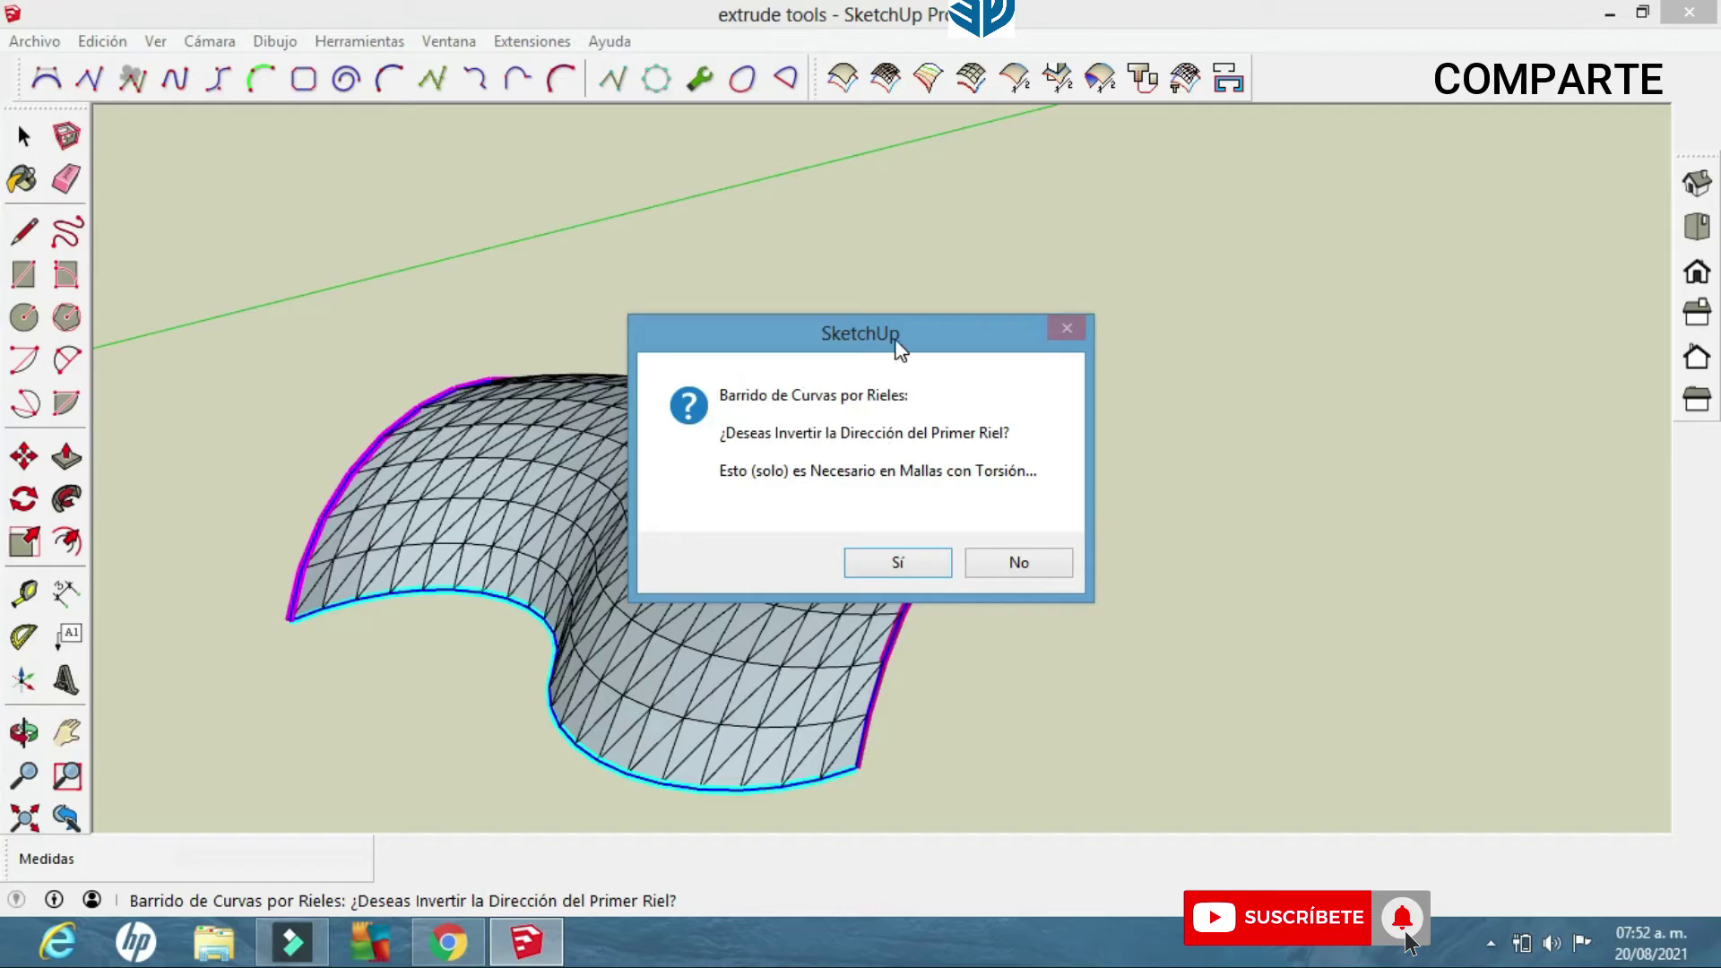
# Finish the rail sweep with the first rail's direction kept, faces inverted, quadrilateral faces generated and the original curves erased.
pyautogui.click(918, 520)
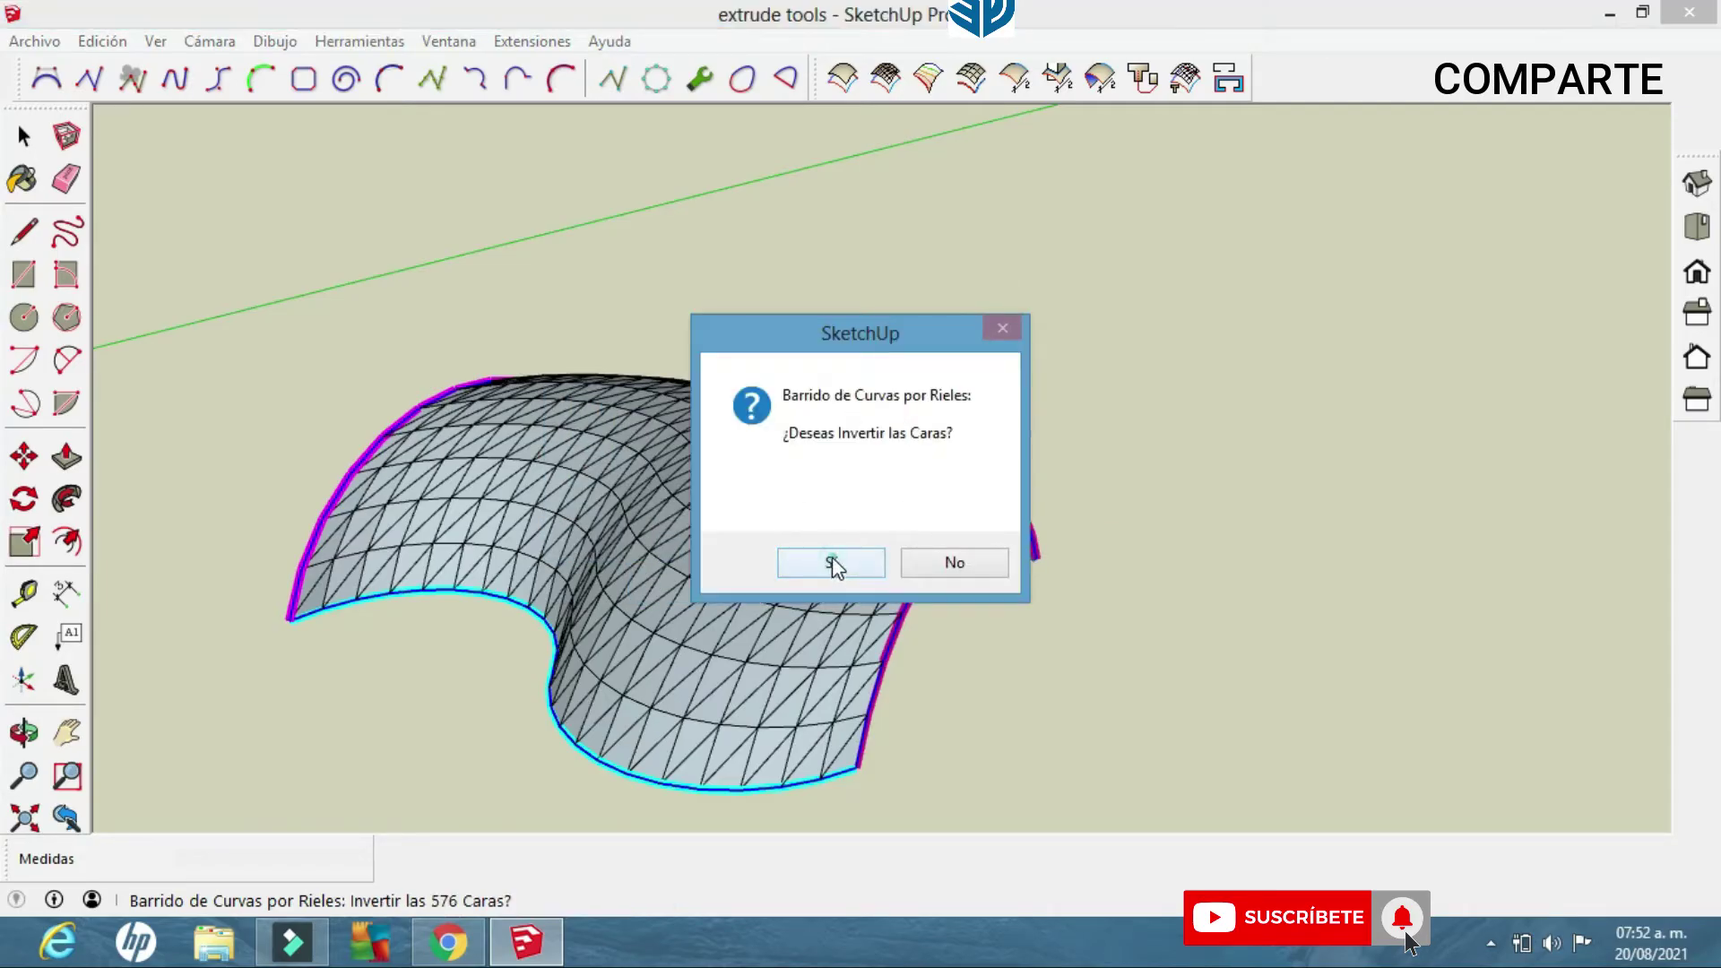
pyautogui.click(832, 563)
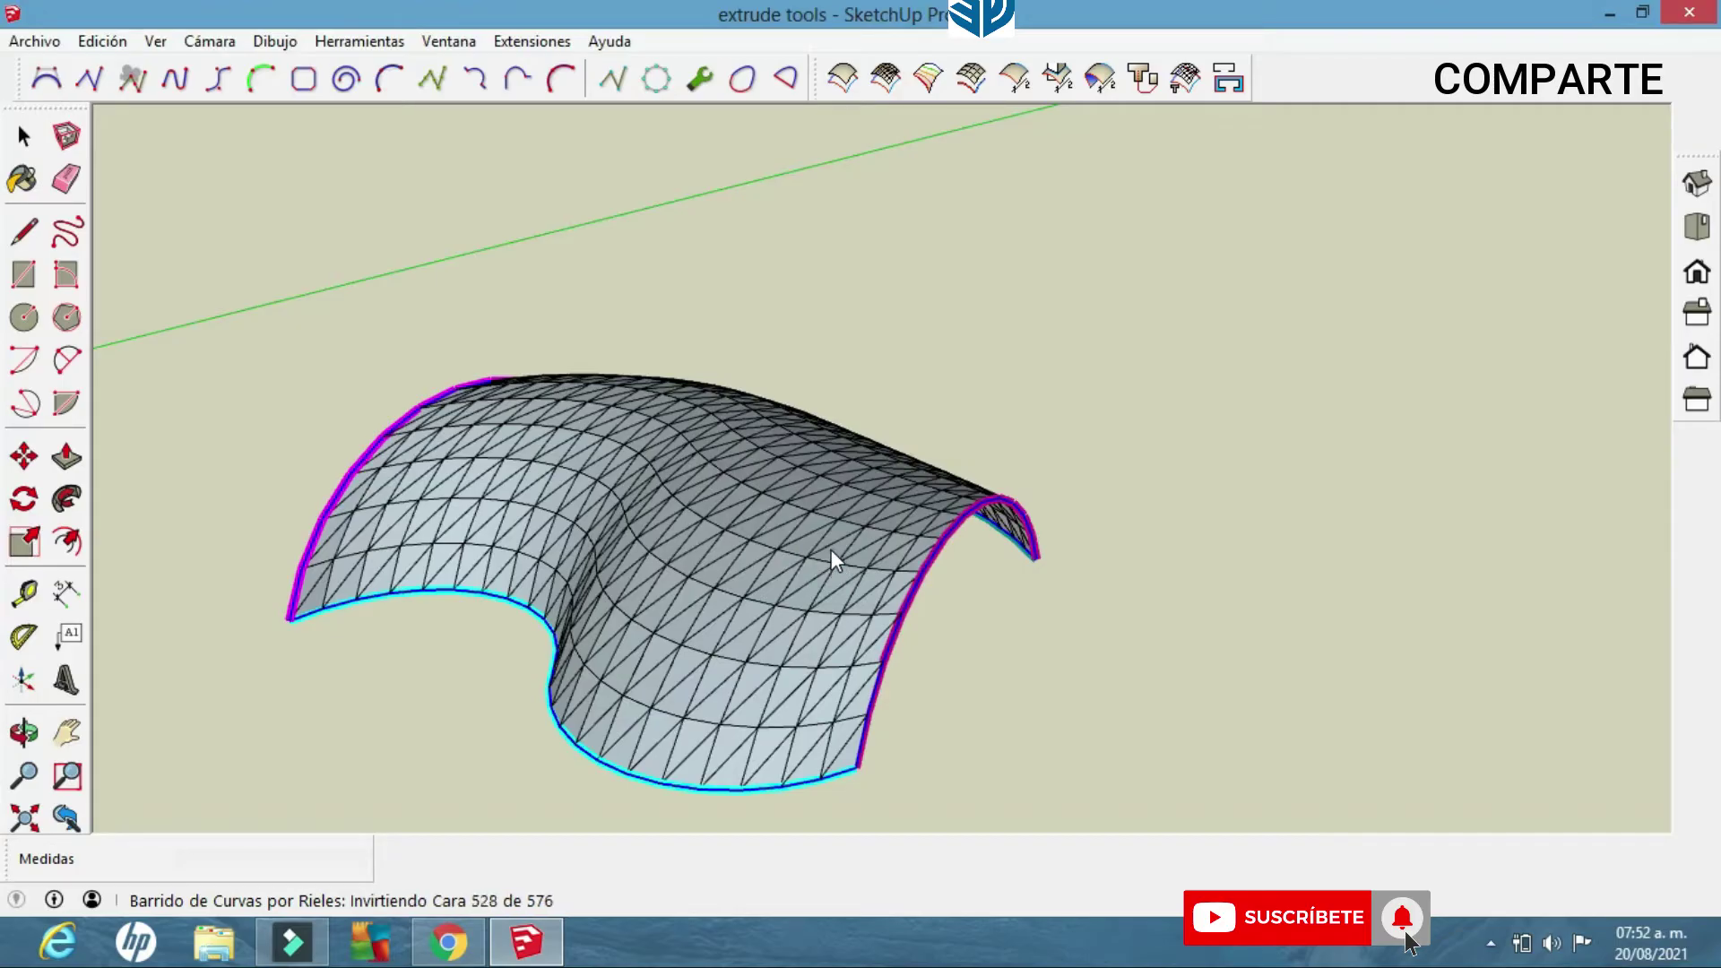
pyautogui.moveTo(864, 333); pyautogui.dragTo(982, 339)
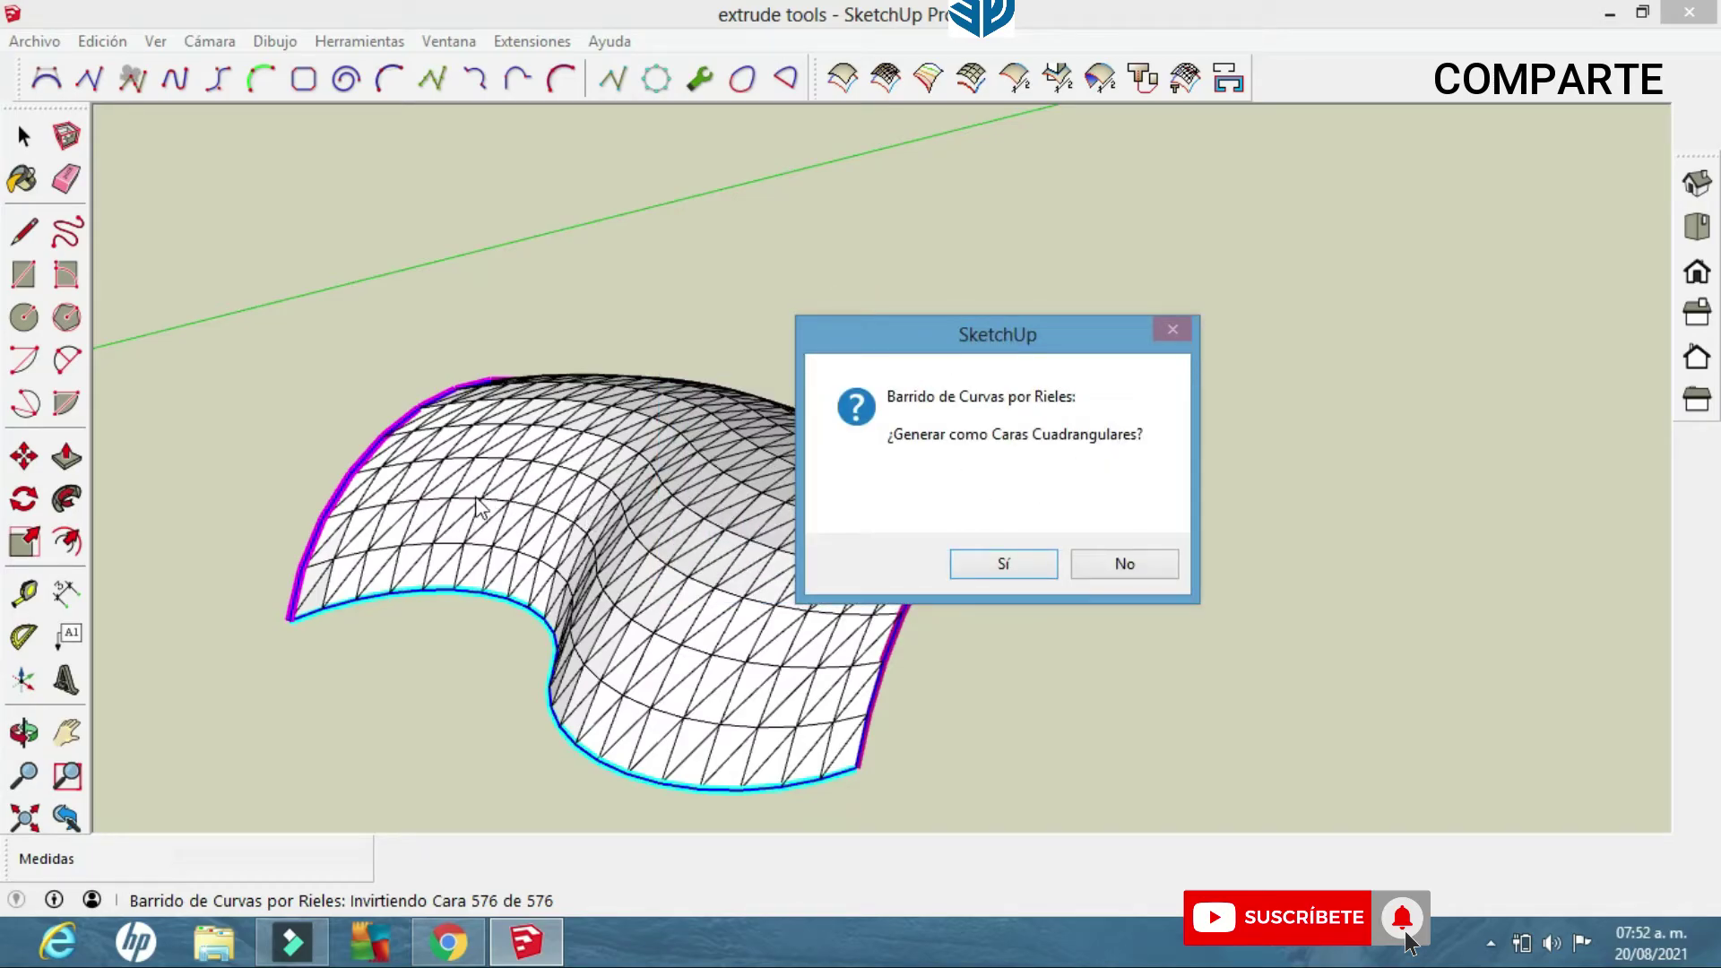
pyautogui.click(997, 567)
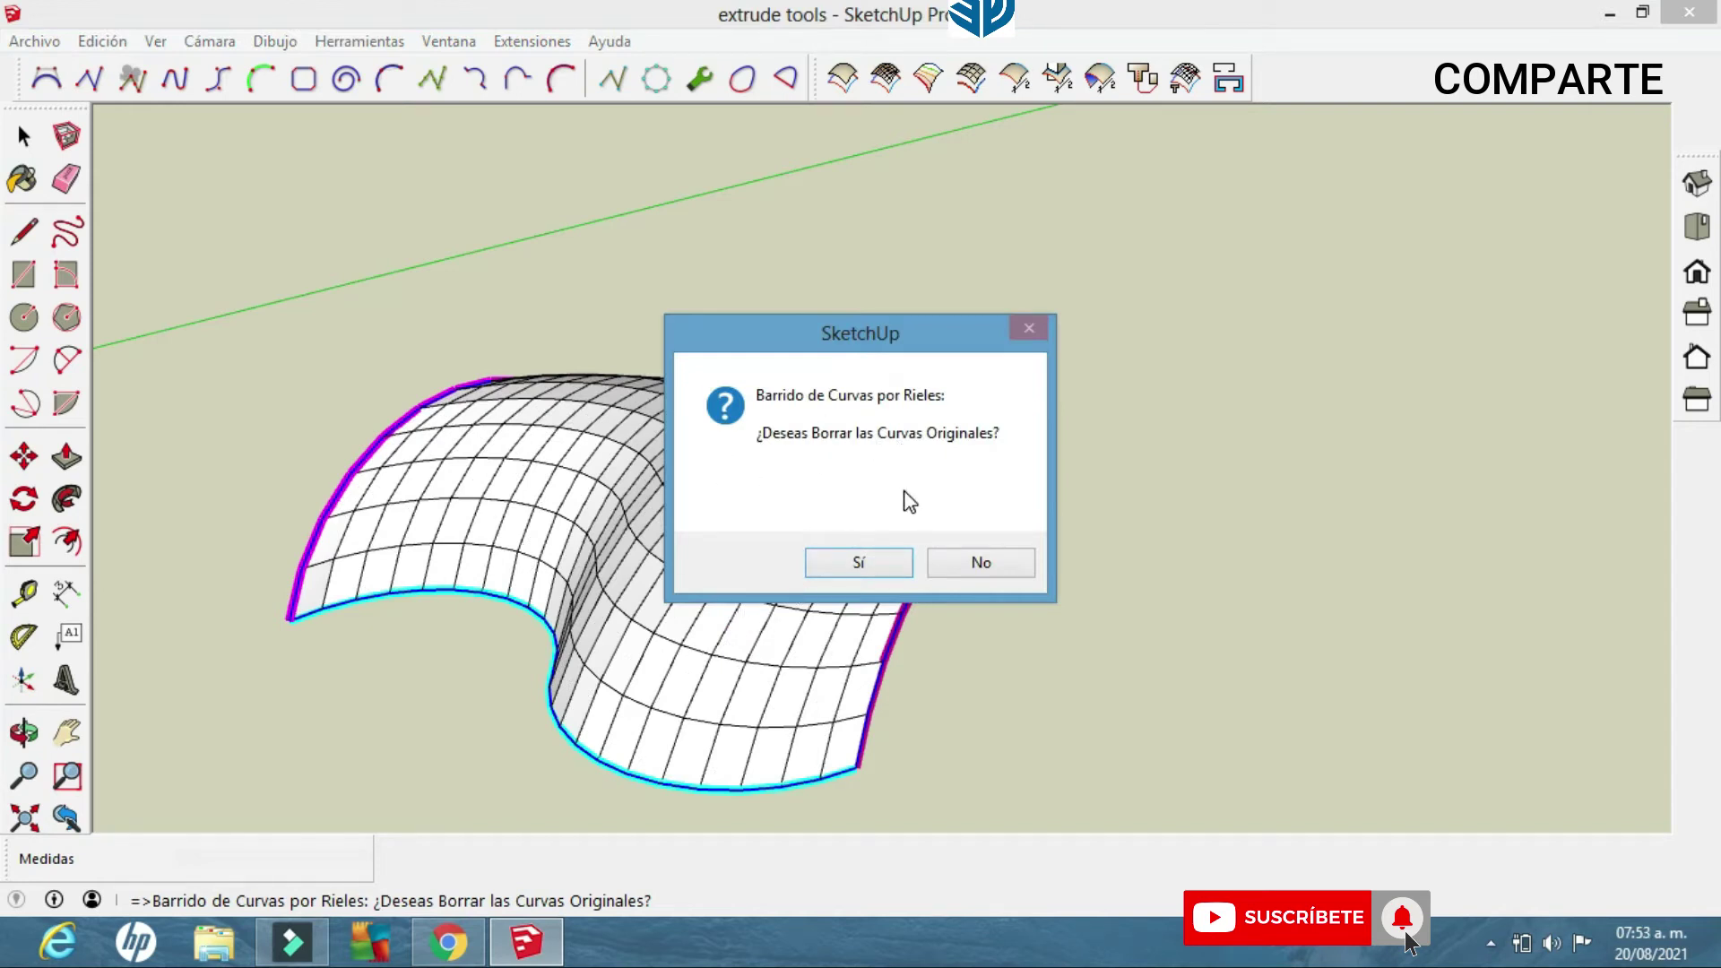
pyautogui.click(895, 563)
pyautogui.moveTo(907, 560); pyautogui.dragTo(1088, 595, button='middle')
pyautogui.press('space')
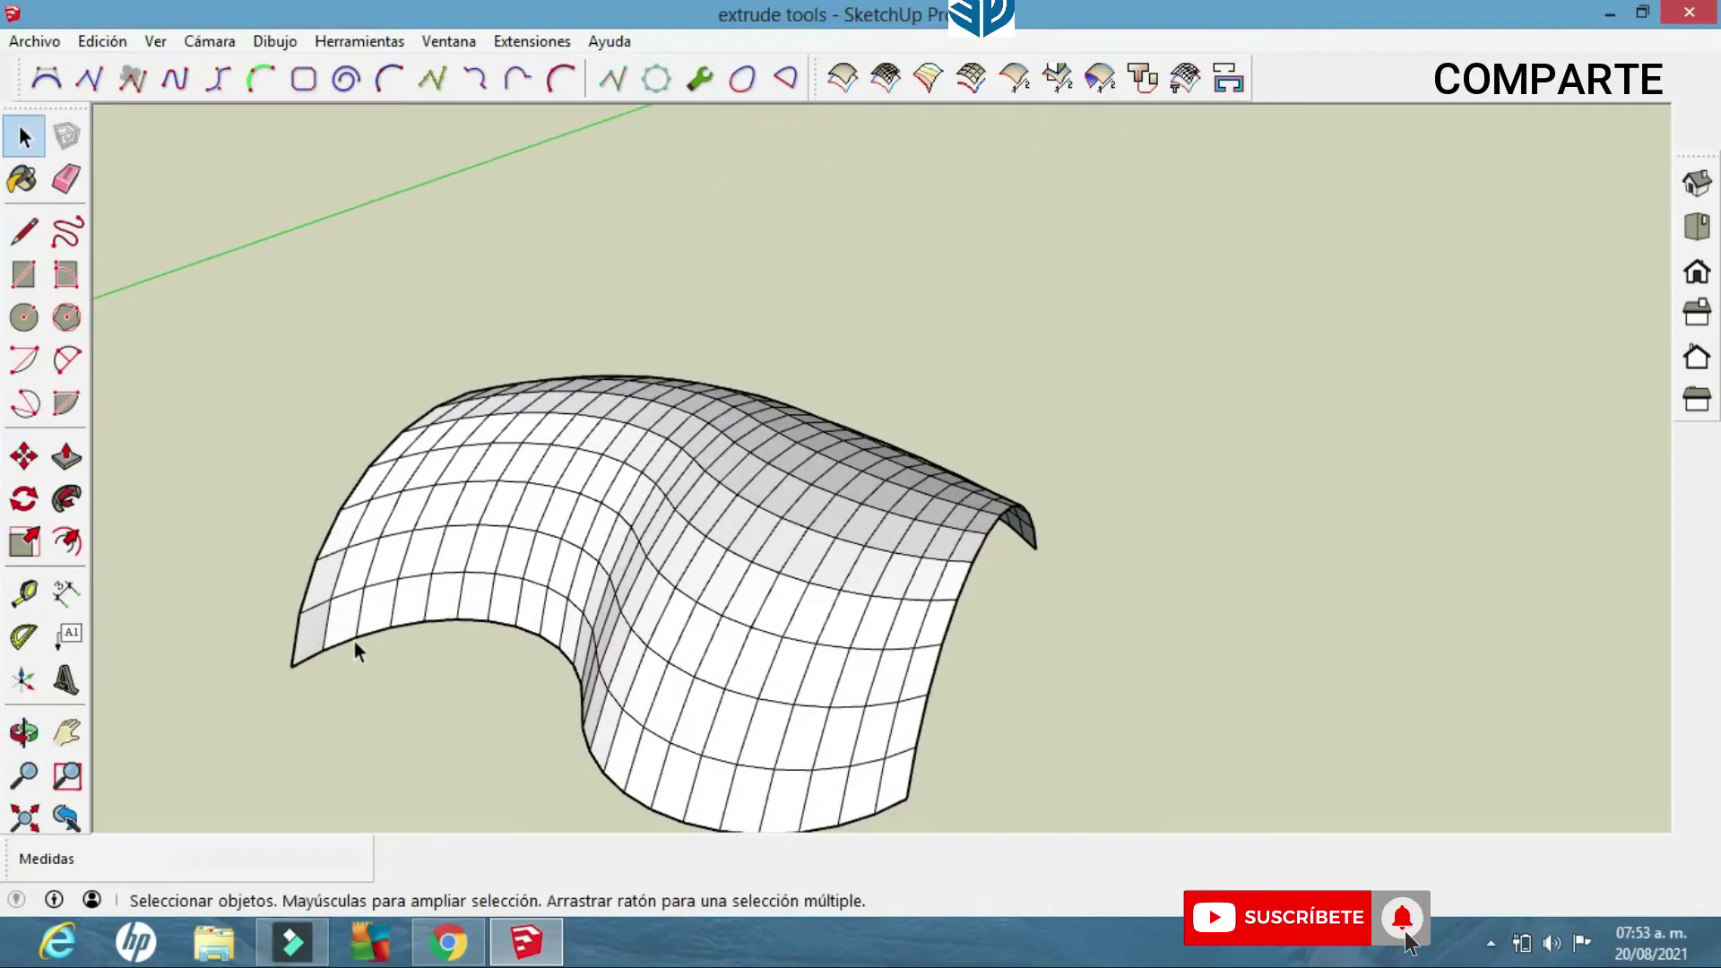
# Soften the edges of the new four-sided surface with coplanar softening enabled, and close the tray.
pyautogui.moveTo(569, 724); pyautogui.dragTo(430, 652, button='middle')
pyautogui.moveTo(740, 659); pyautogui.dragTo(643, 519, button='middle')
pyautogui.moveTo(1092, 550); pyautogui.dragTo(487, 560, button='middle')
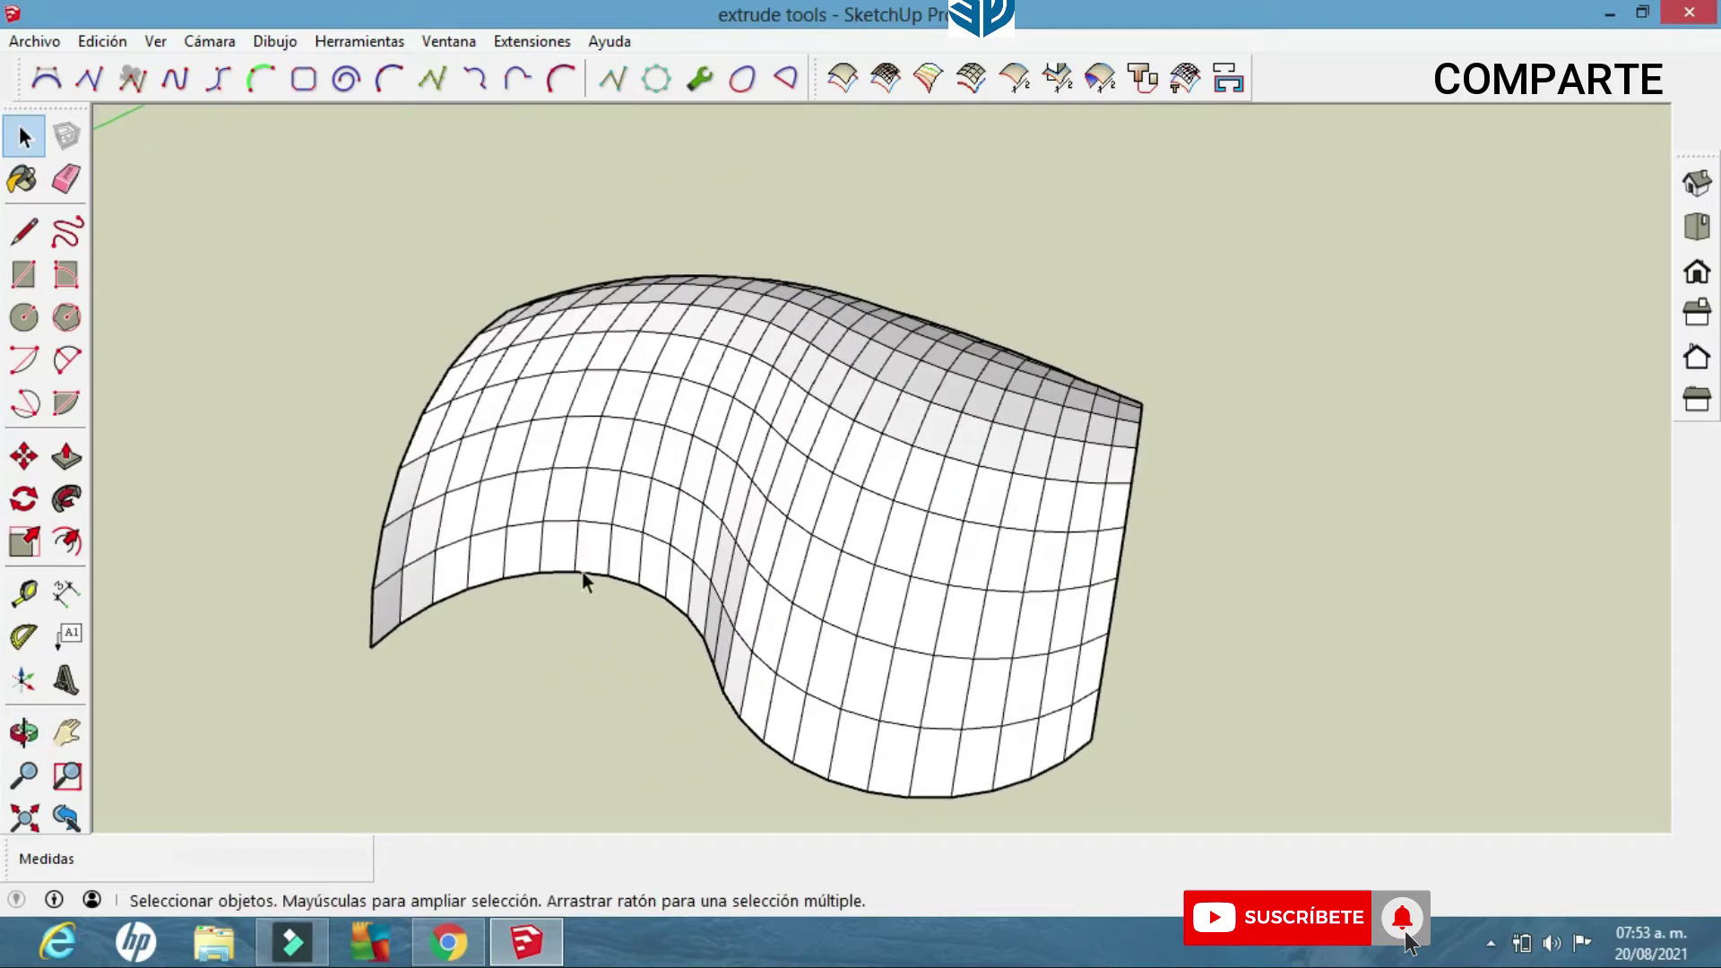
pyautogui.moveTo(948, 665); pyautogui.dragTo(941, 461, button='middle')
pyautogui.click(940, 452)
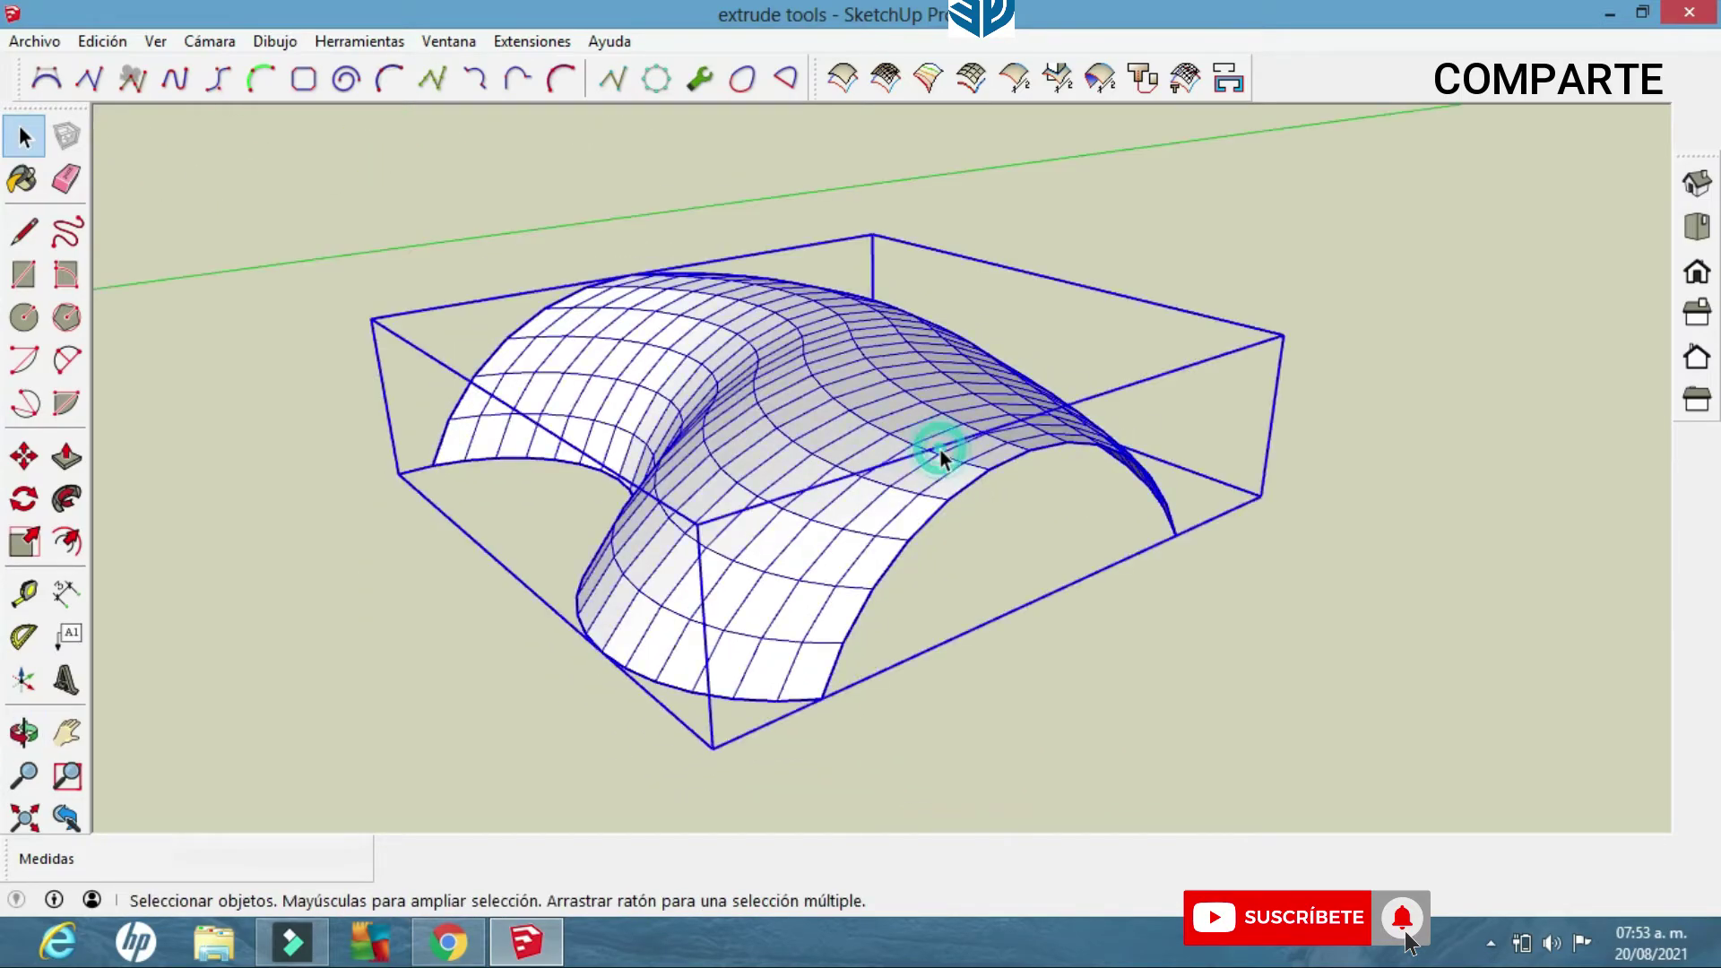
pyautogui.rightClick(942, 459)
pyautogui.click(995, 454)
pyautogui.click(1175, 849)
pyautogui.click(1484, 11)
# Soften the edges of the larger meshed surface with the angle between normals set to 49.3 degrees, and close the tray.
pyautogui.moveTo(583, 332); pyautogui.dragTo(870, 381, button='middle')
pyautogui.scroll(-3, 769, 615)
pyautogui.press('space')
pyautogui.moveTo(935, 549); pyautogui.dragTo(762, 471, button='middle')
pyautogui.click(957, 517)
pyautogui.rightClick(957, 517)
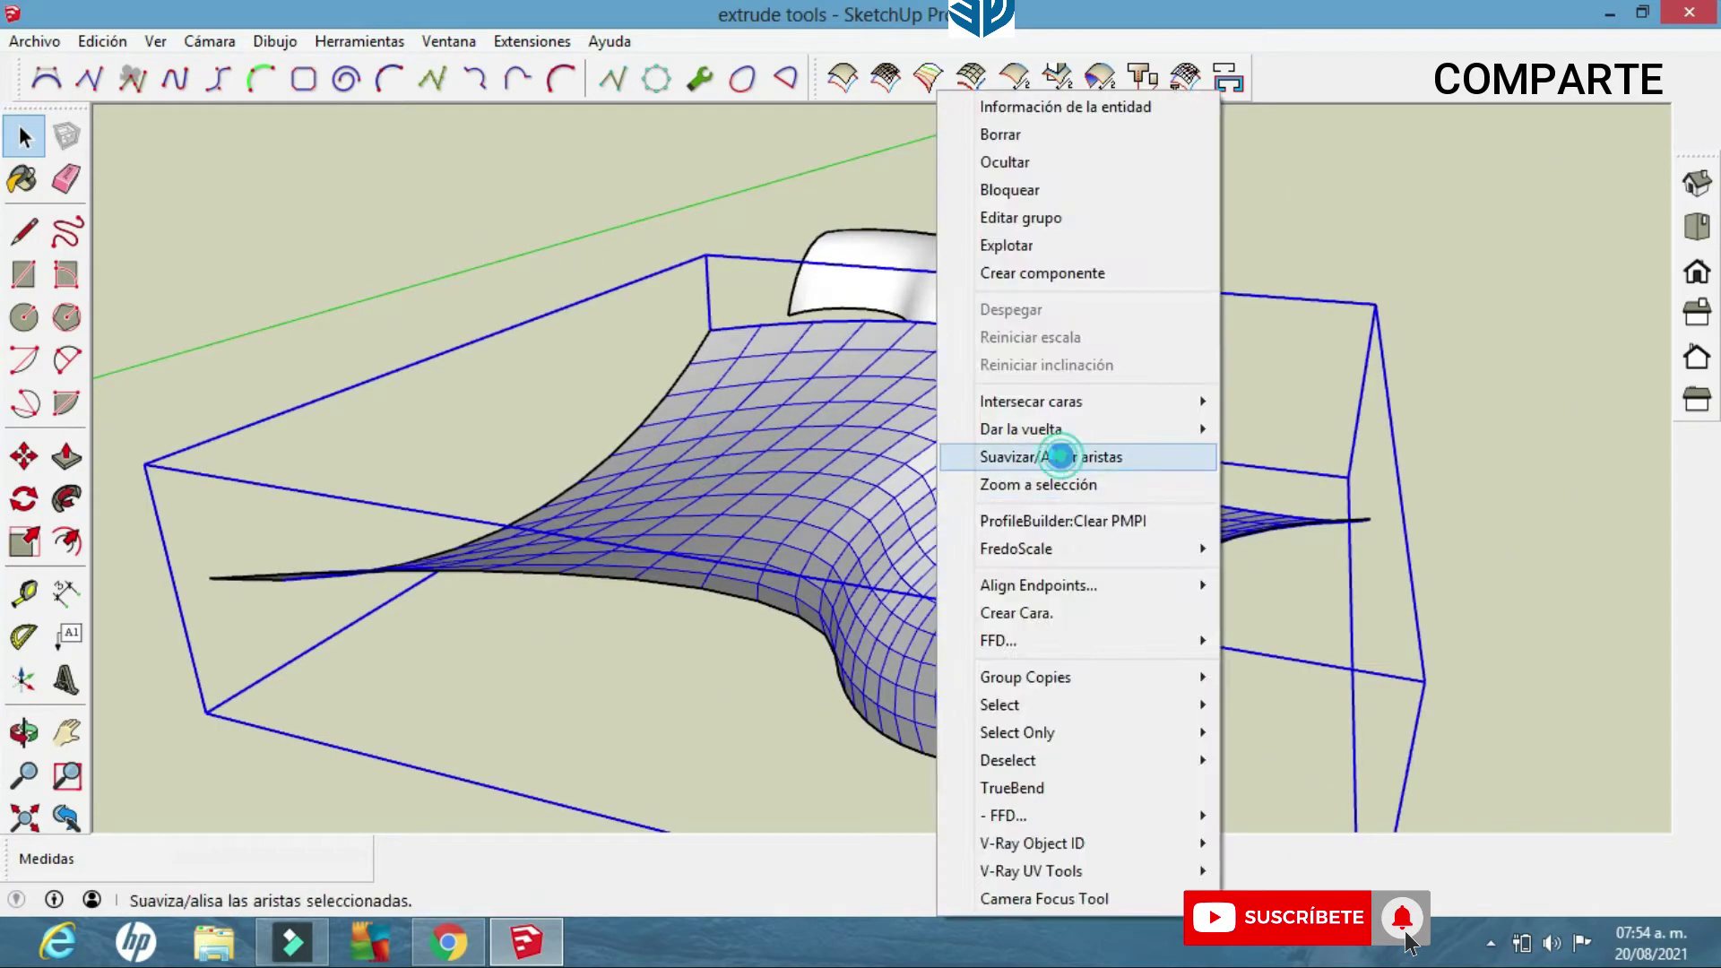
pyautogui.click(1007, 453)
pyautogui.moveTo(1204, 797); pyautogui.dragTo(1246, 797)
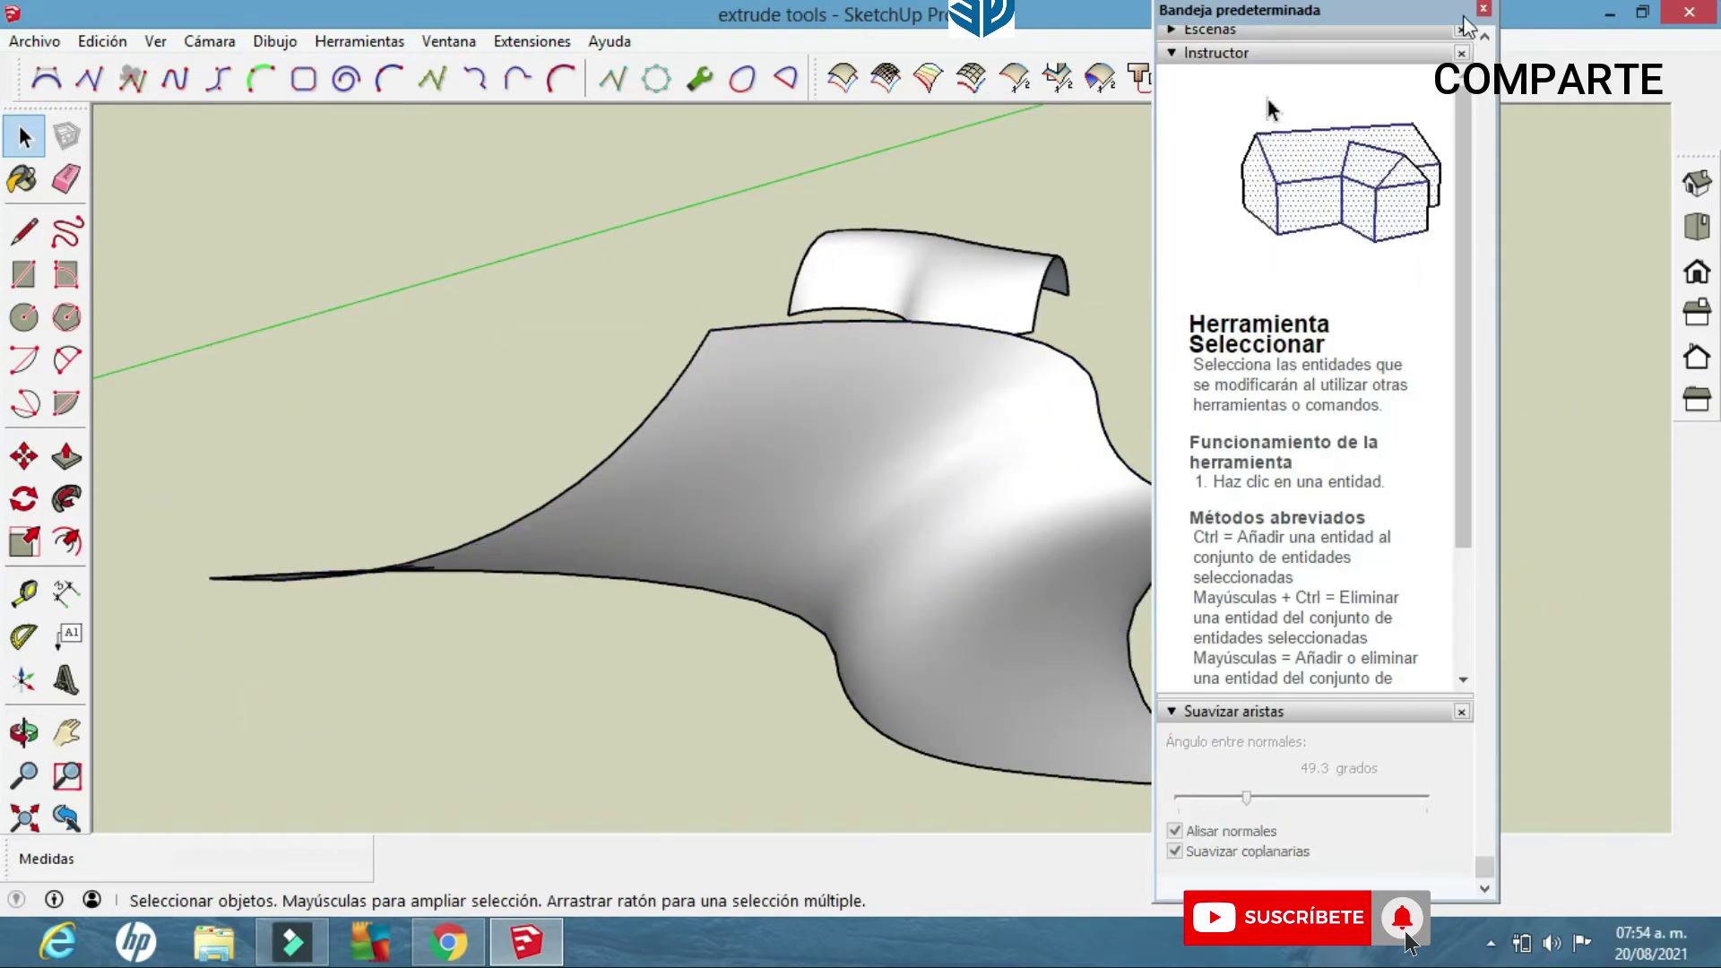
pyautogui.click(1484, 8)
# Generate a dome-shaped surface from the remaining curve frame with Barrido de Curvas por Rieles and answer its options.
pyautogui.moveTo(884, 400); pyautogui.dragTo(502, 647, button='middle')
pyautogui.scroll(-6, 889, 574)
pyautogui.keyDown('shift'); pyautogui.moveTo(890, 579); pyautogui.dragTo(520, 592, button='middle'); pyautogui.keyUp('shift')
pyautogui.scroll(3, 987, 588)
pyautogui.moveTo(987, 588); pyautogui.dragTo(600, 564, button='middle')
pyautogui.scroll(4, 716, 561)
pyautogui.scroll(-5, 762, 587)
pyautogui.click(842, 79)
pyautogui.click(638, 616)
pyautogui.scroll(2, 664, 573)
pyautogui.click(992, 565)
pyautogui.click(843, 561)
pyautogui.click(946, 635)
# Soften the edges of the dome-shaped surface, close the tray and deselect the group.
pyautogui.moveTo(955, 626); pyautogui.dragTo(711, 358, button='middle')
pyautogui.click(711, 357)
pyautogui.rightClick(762, 377)
pyautogui.click(826, 458)
pyautogui.keyDown('shift'); pyautogui.moveTo(1003, 485); pyautogui.dragTo(958, 383, button='middle'); pyautogui.keyUp('shift')
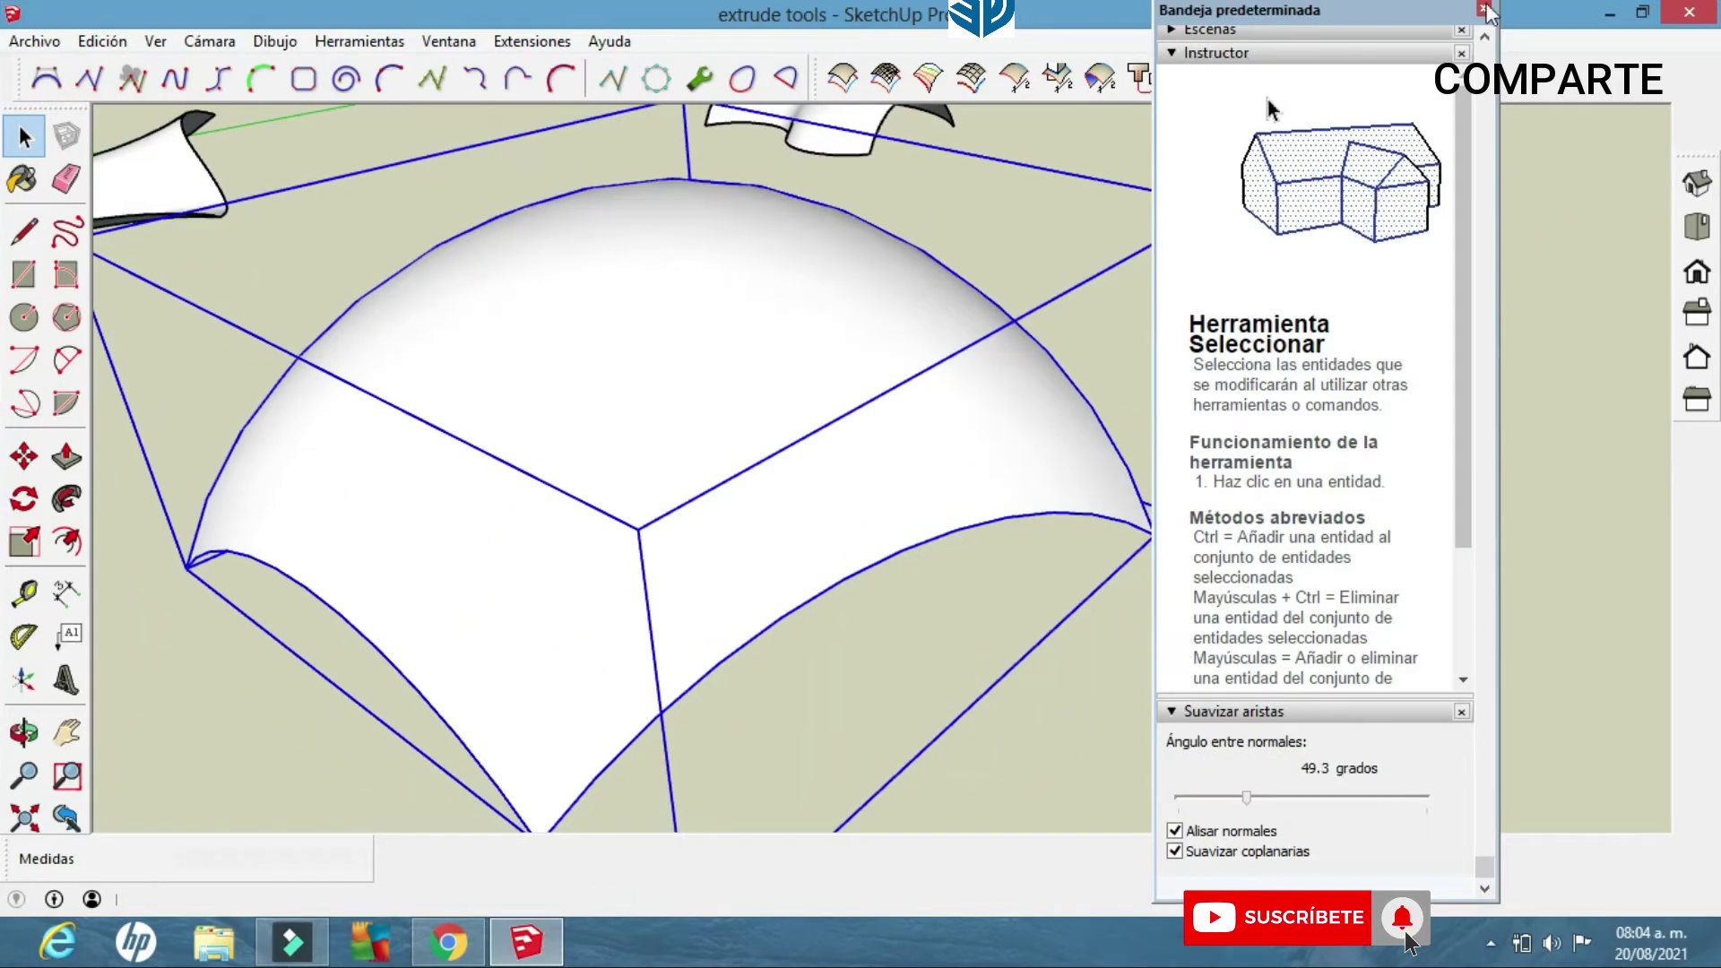
pyautogui.click(1484, 9)
pyautogui.click(1237, 215)
pyautogui.scroll(-2, 834, 368)
pyautogui.moveTo(799, 377); pyautogui.dragTo(723, 423, button='middle')
pyautogui.keyDown('shift'); pyautogui.moveTo(722, 423); pyautogui.dragTo(1126, 476, button='middle'); pyautogui.keyUp('shift')
pyautogui.scroll(-5, 889, 442)
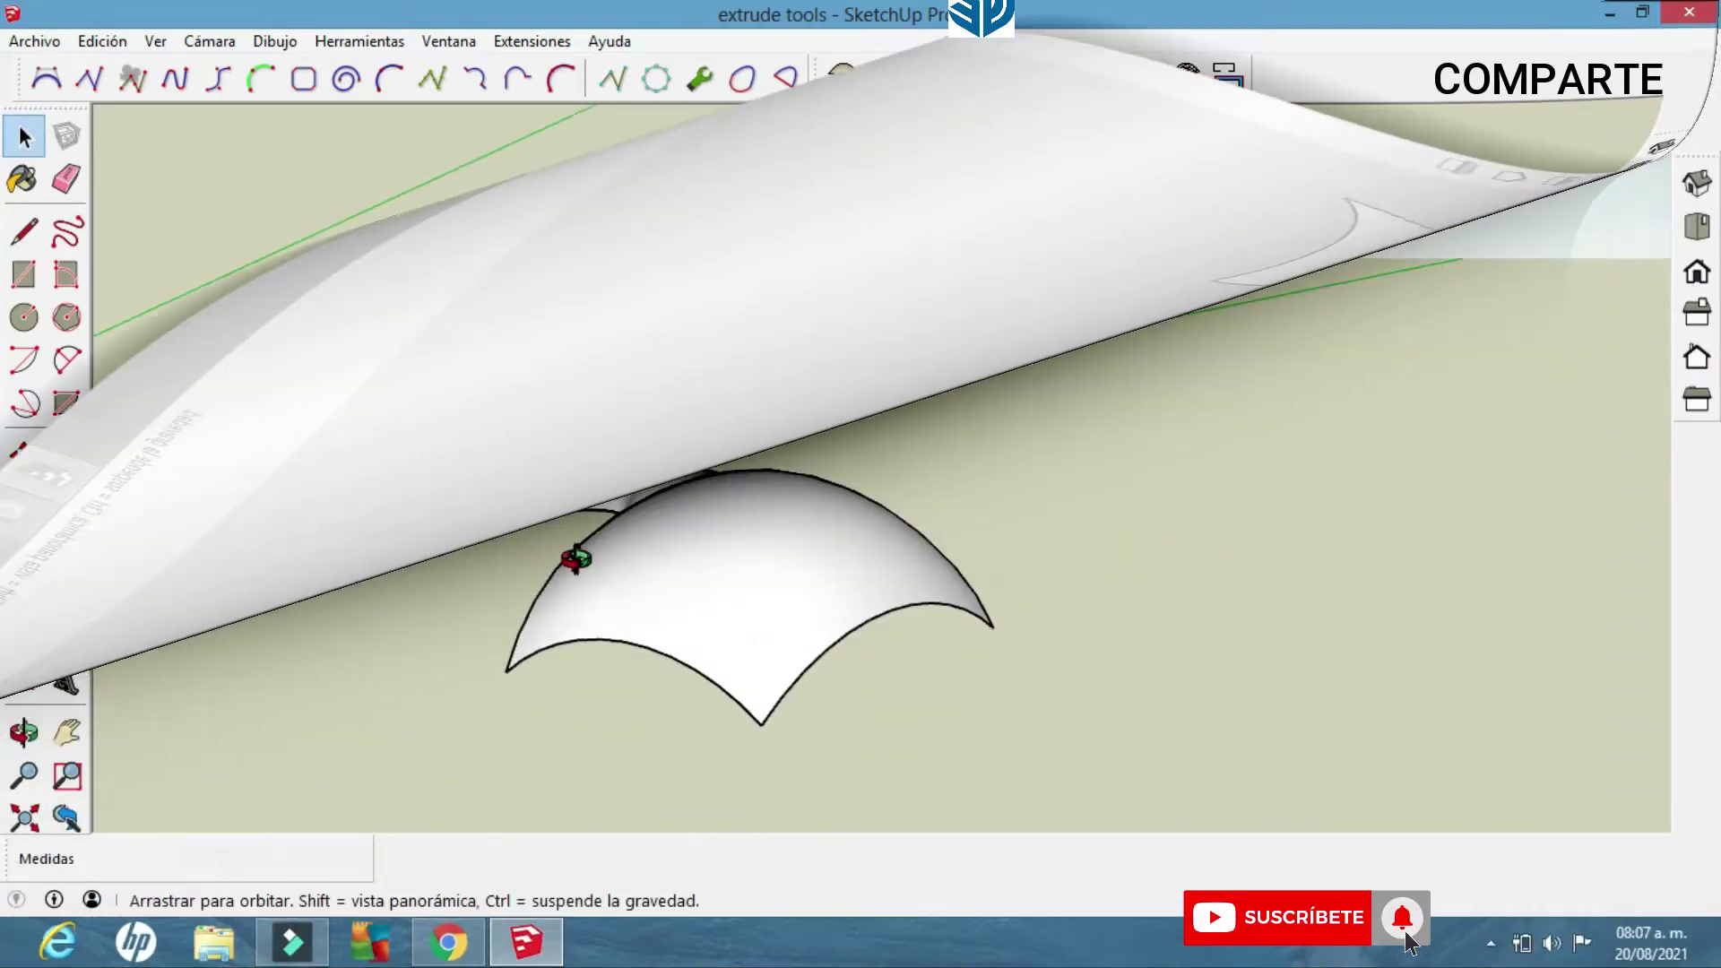
# Run Barrido de Curvas por Rieles para Red on the larger open frame, using its S-shaped curve as both profiles and its arches as rails.
pyautogui.moveTo(577, 556); pyautogui.dragTo(980, 615, button='middle')
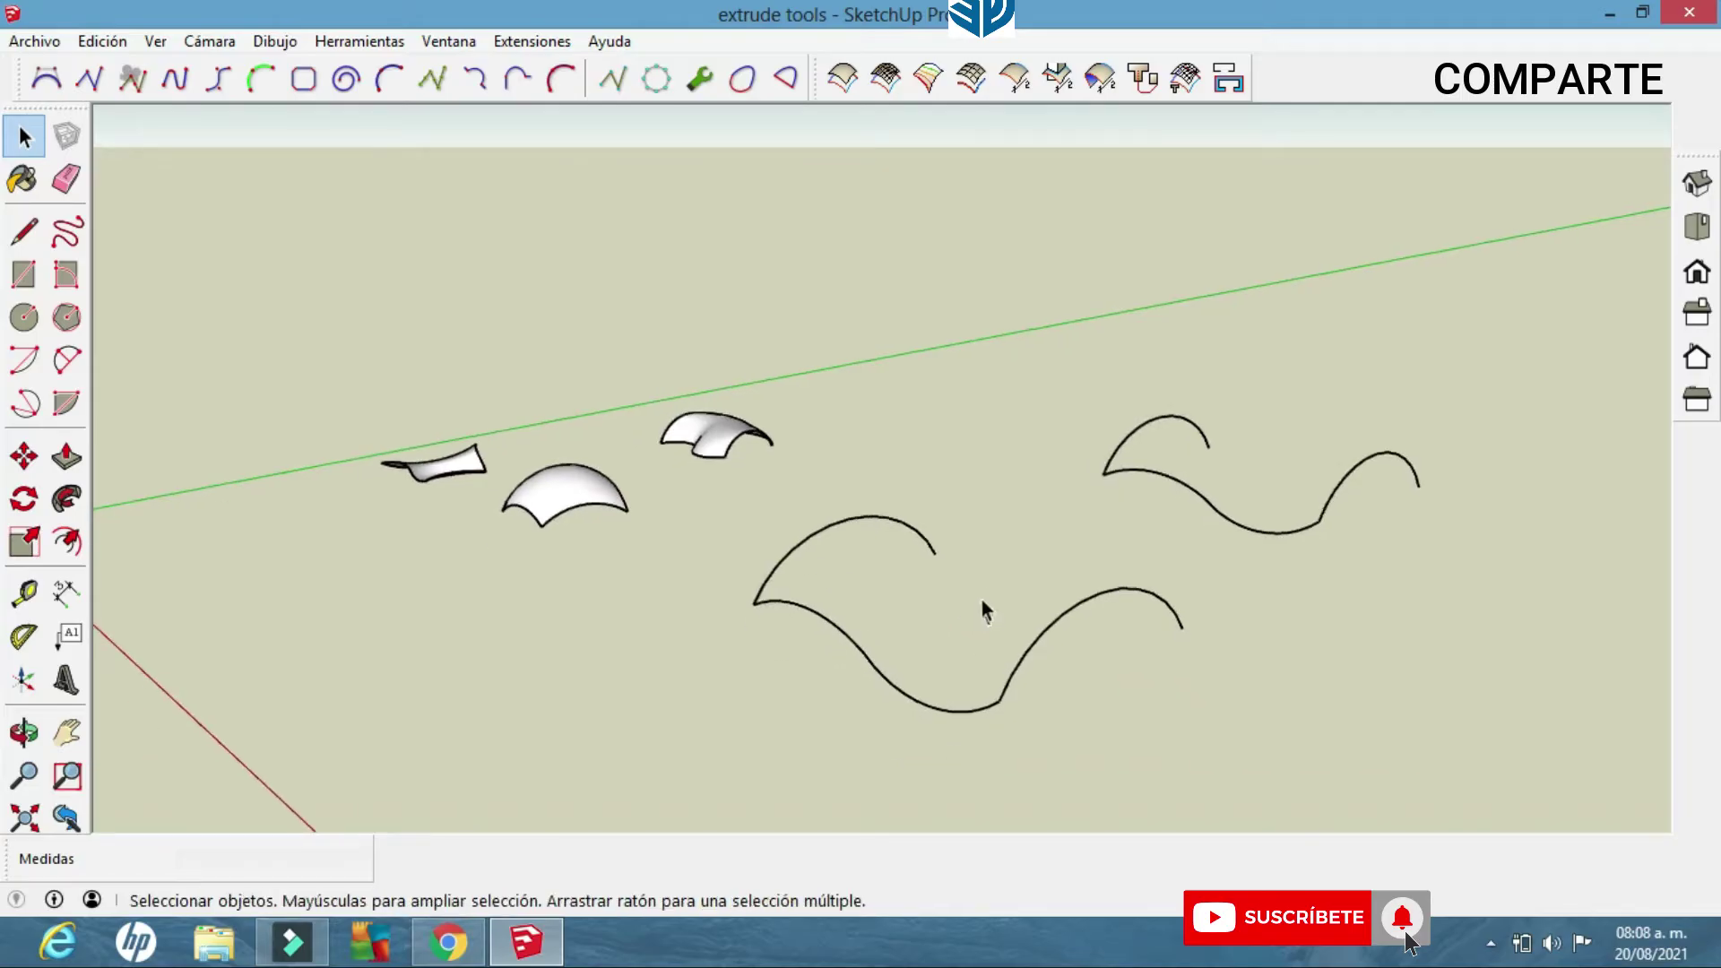
pyautogui.scroll(2, 908, 533)
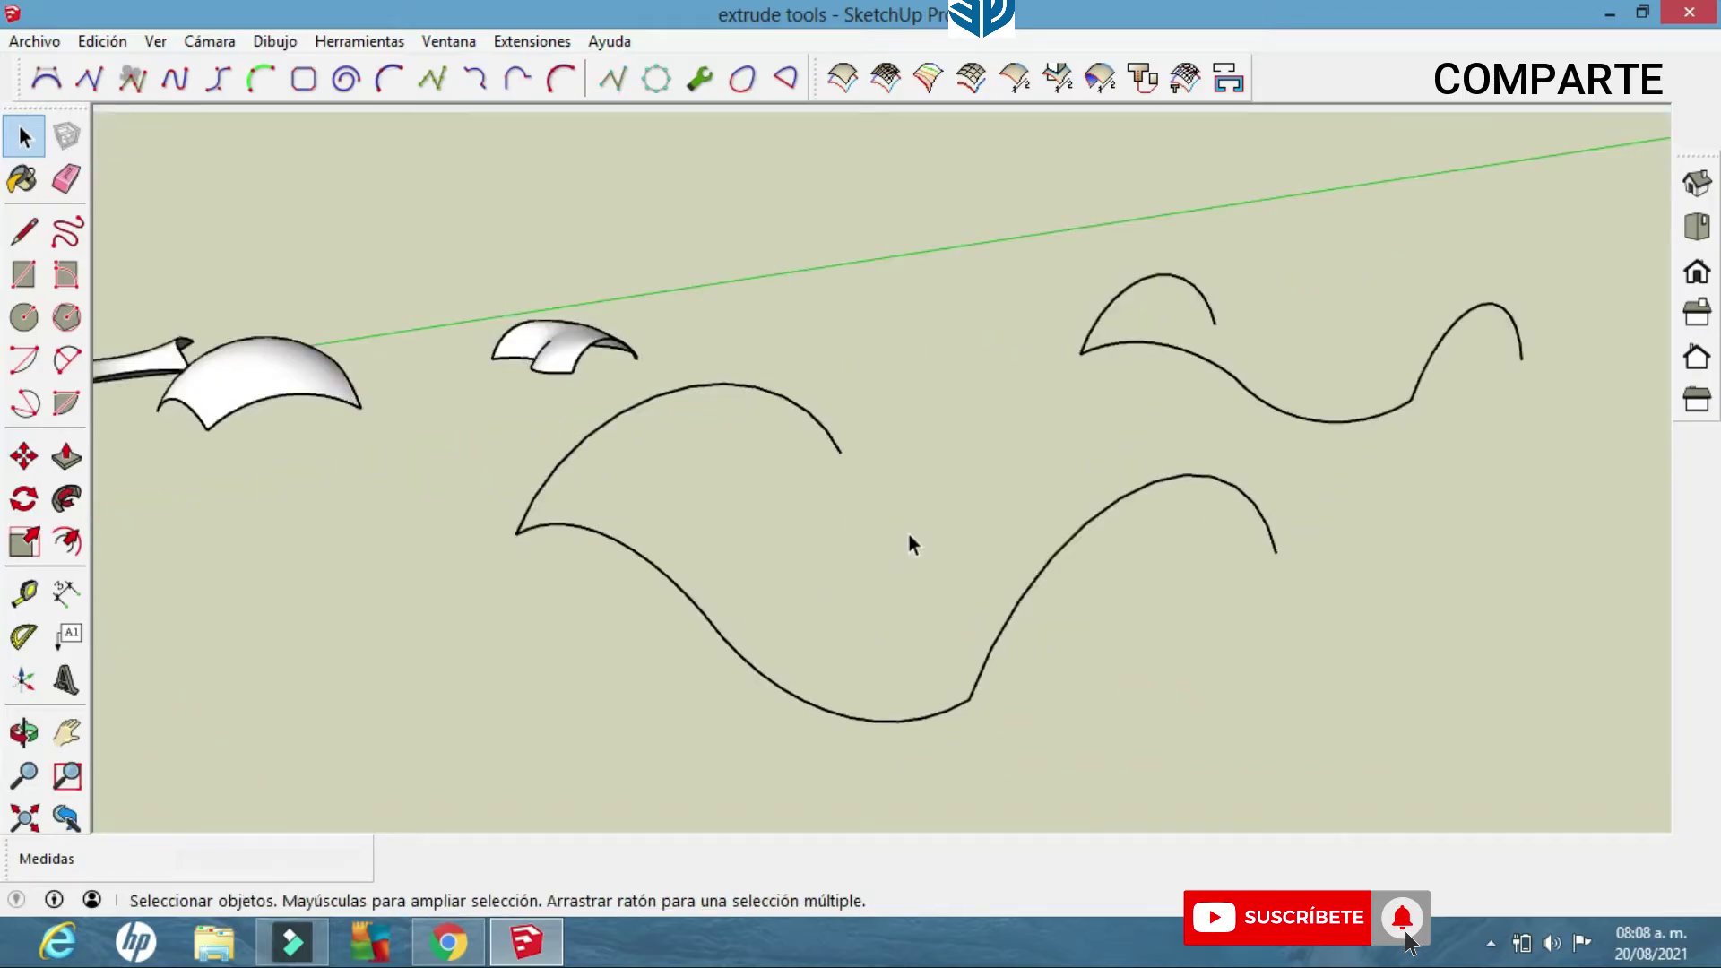
pyautogui.moveTo(863, 606); pyautogui.dragTo(915, 509, button='middle')
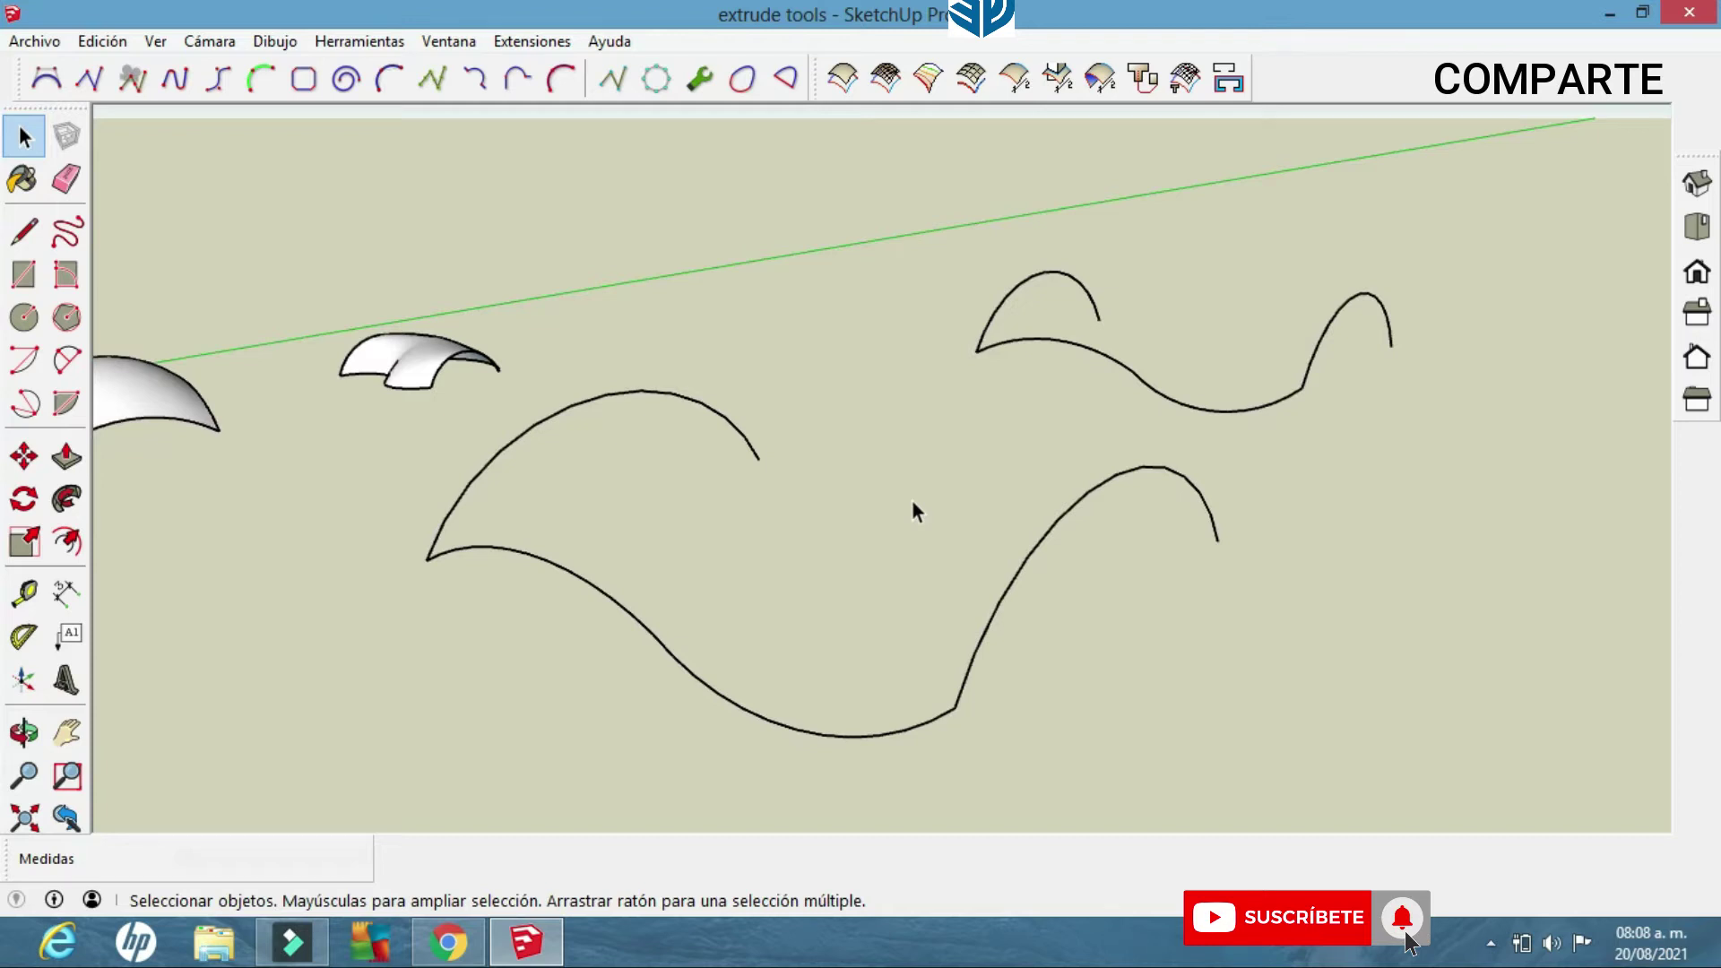
pyautogui.click(890, 87)
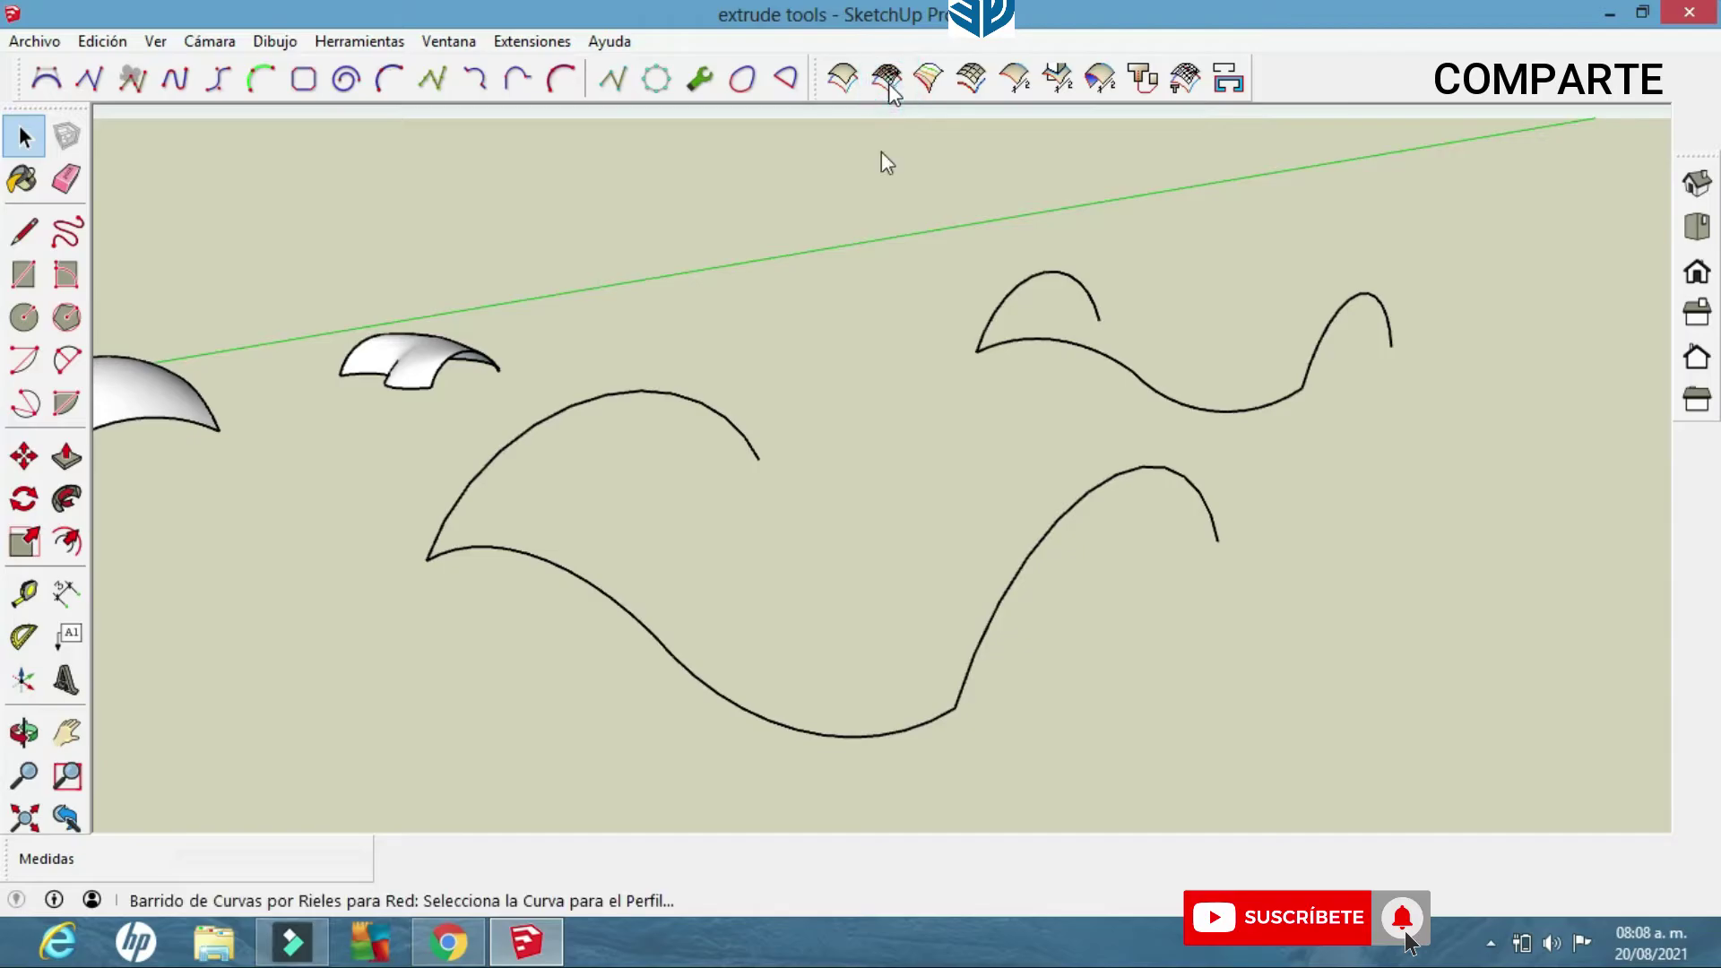
pyautogui.click(628, 619)
pyautogui.moveTo(678, 668)
pyautogui.mouseDown(button='middle')
pyautogui.moveTo(568, 669)
pyautogui.moveTo(664, 691)
pyautogui.mouseUp(button='middle')
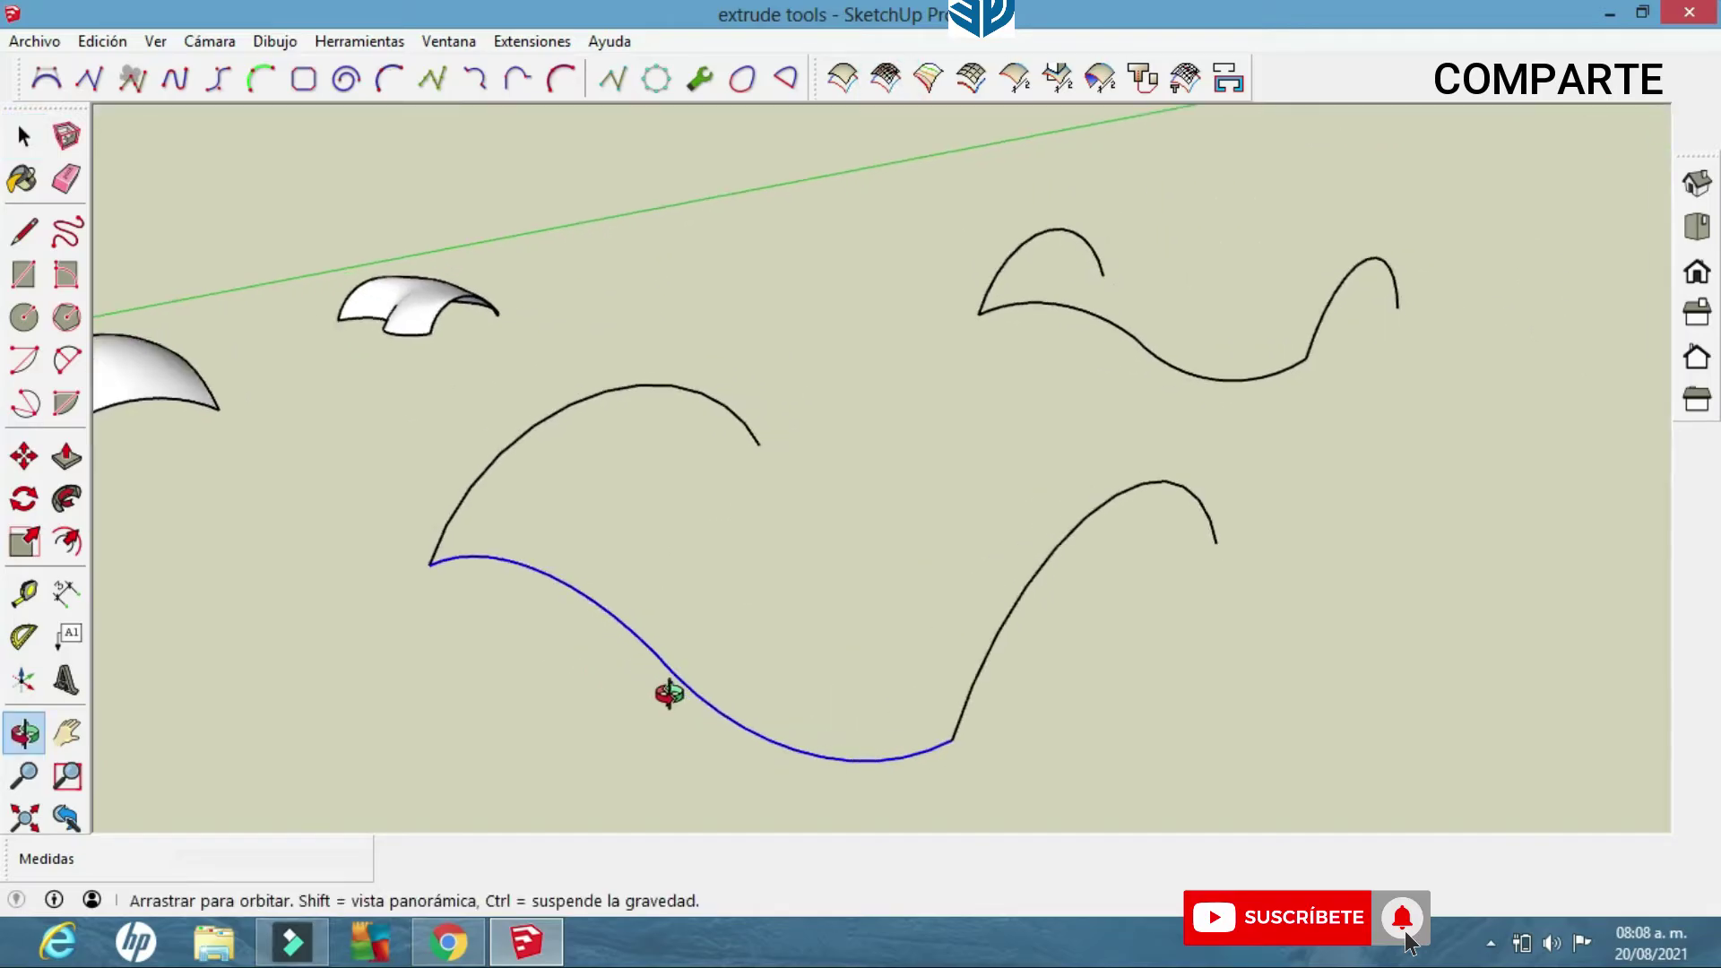
pyautogui.click(582, 399)
pyautogui.click(1042, 578)
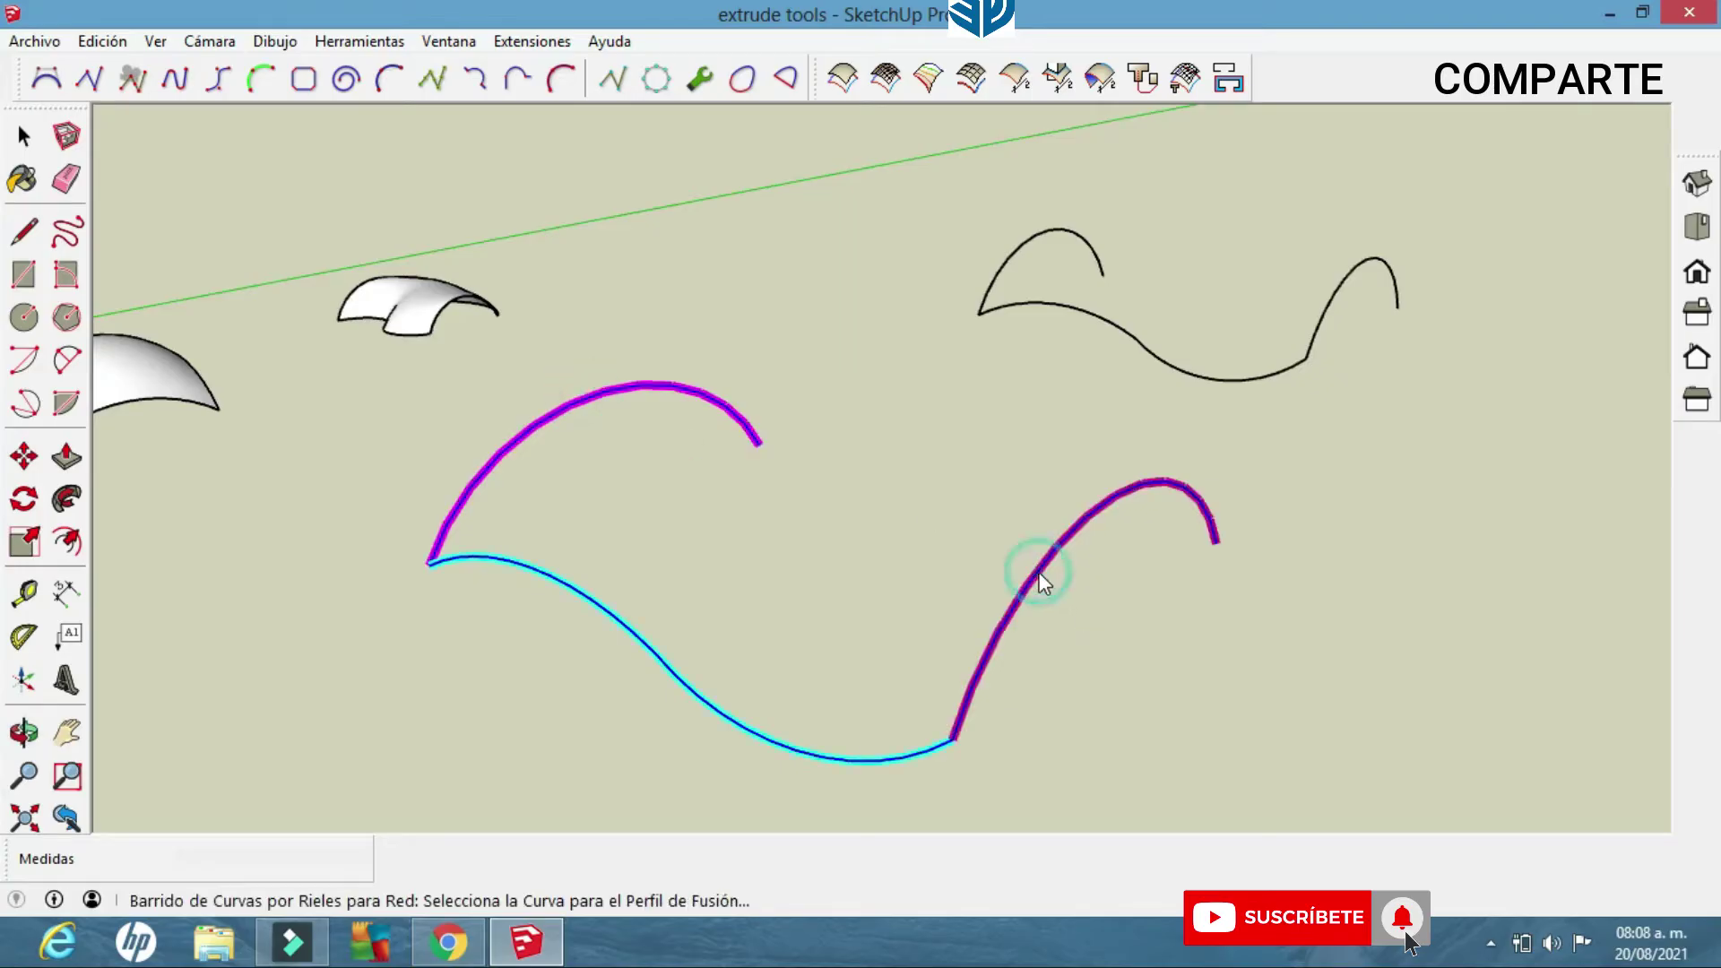
pyautogui.click(714, 711)
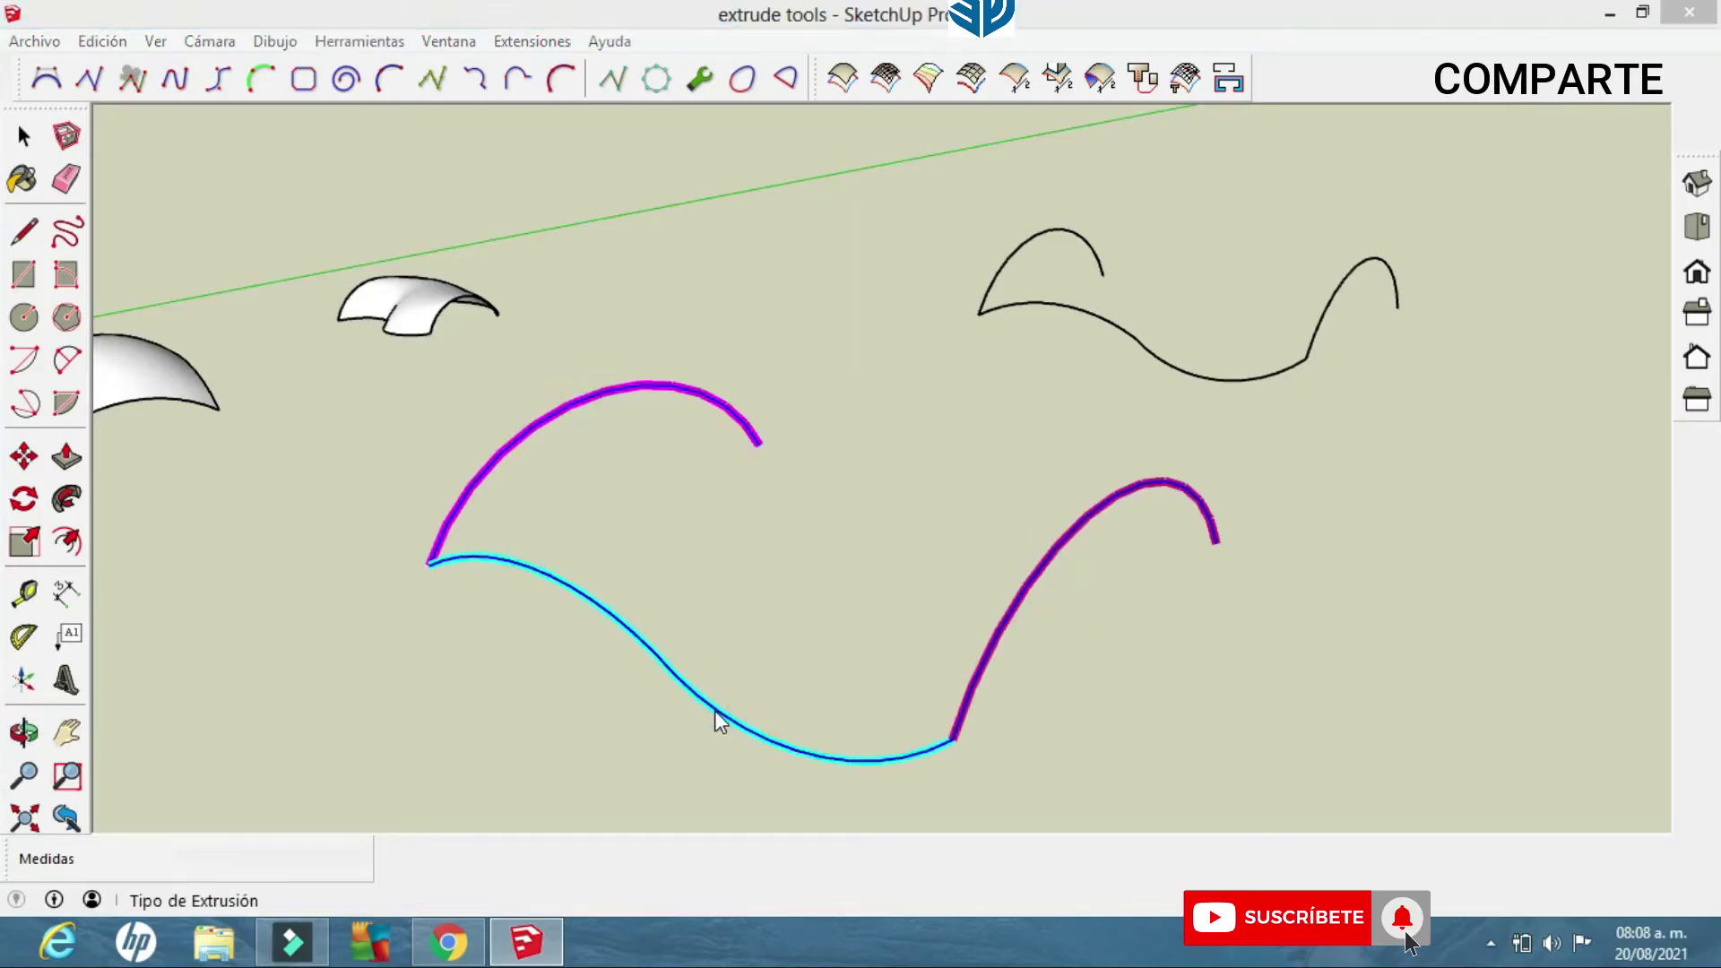
# Generate the network as Perfiles and erase the original curves.
pyautogui.moveTo(868, 412); pyautogui.dragTo(998, 260)
pyautogui.scroll(-1, 793, 518)
pyautogui.middleClick(801, 522)
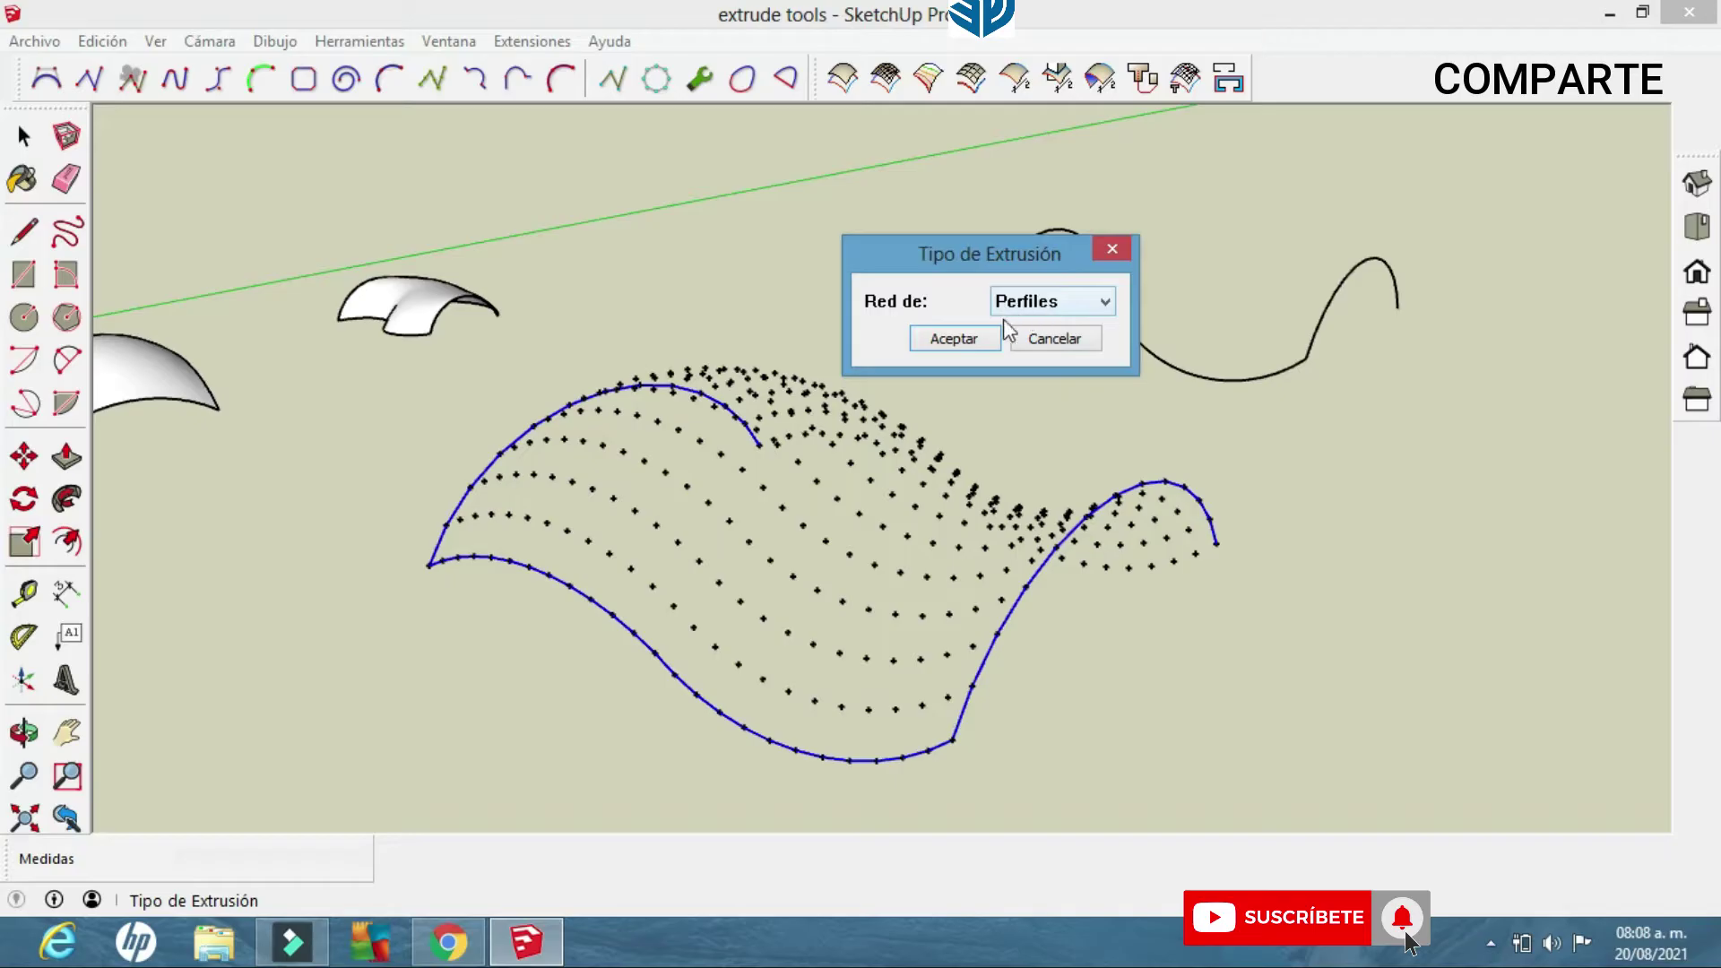
pyautogui.click(964, 340)
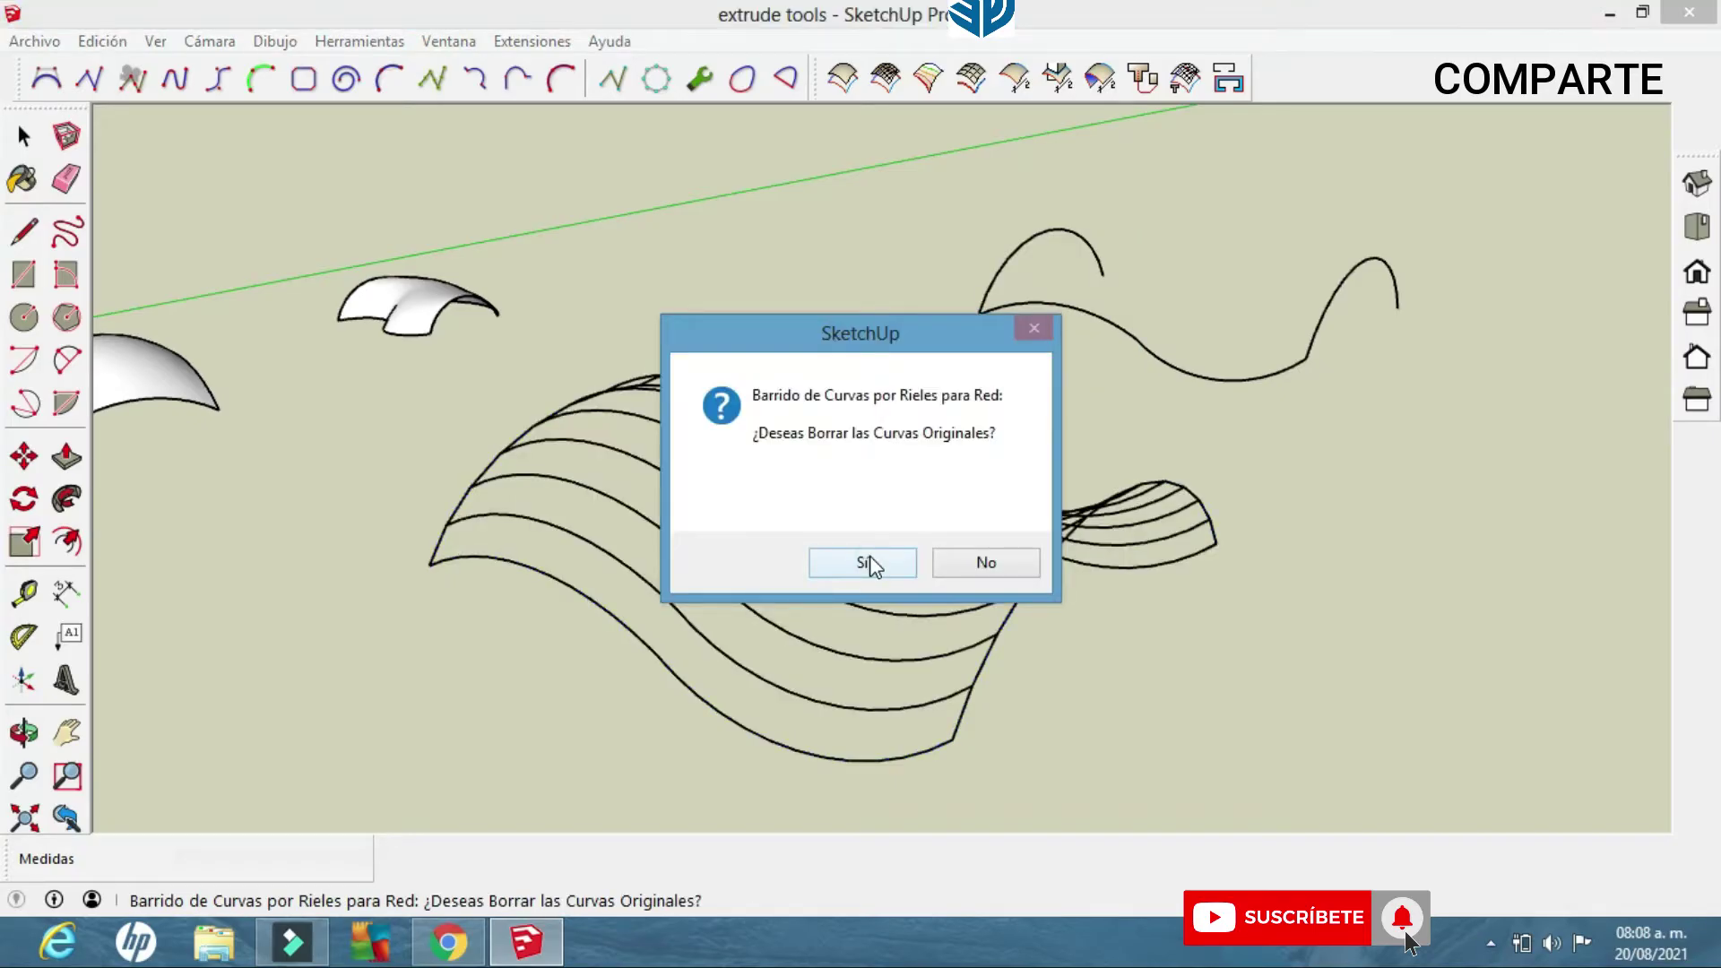
pyautogui.click(866, 563)
pyautogui.moveTo(870, 536); pyautogui.dragTo(742, 627, button='middle')
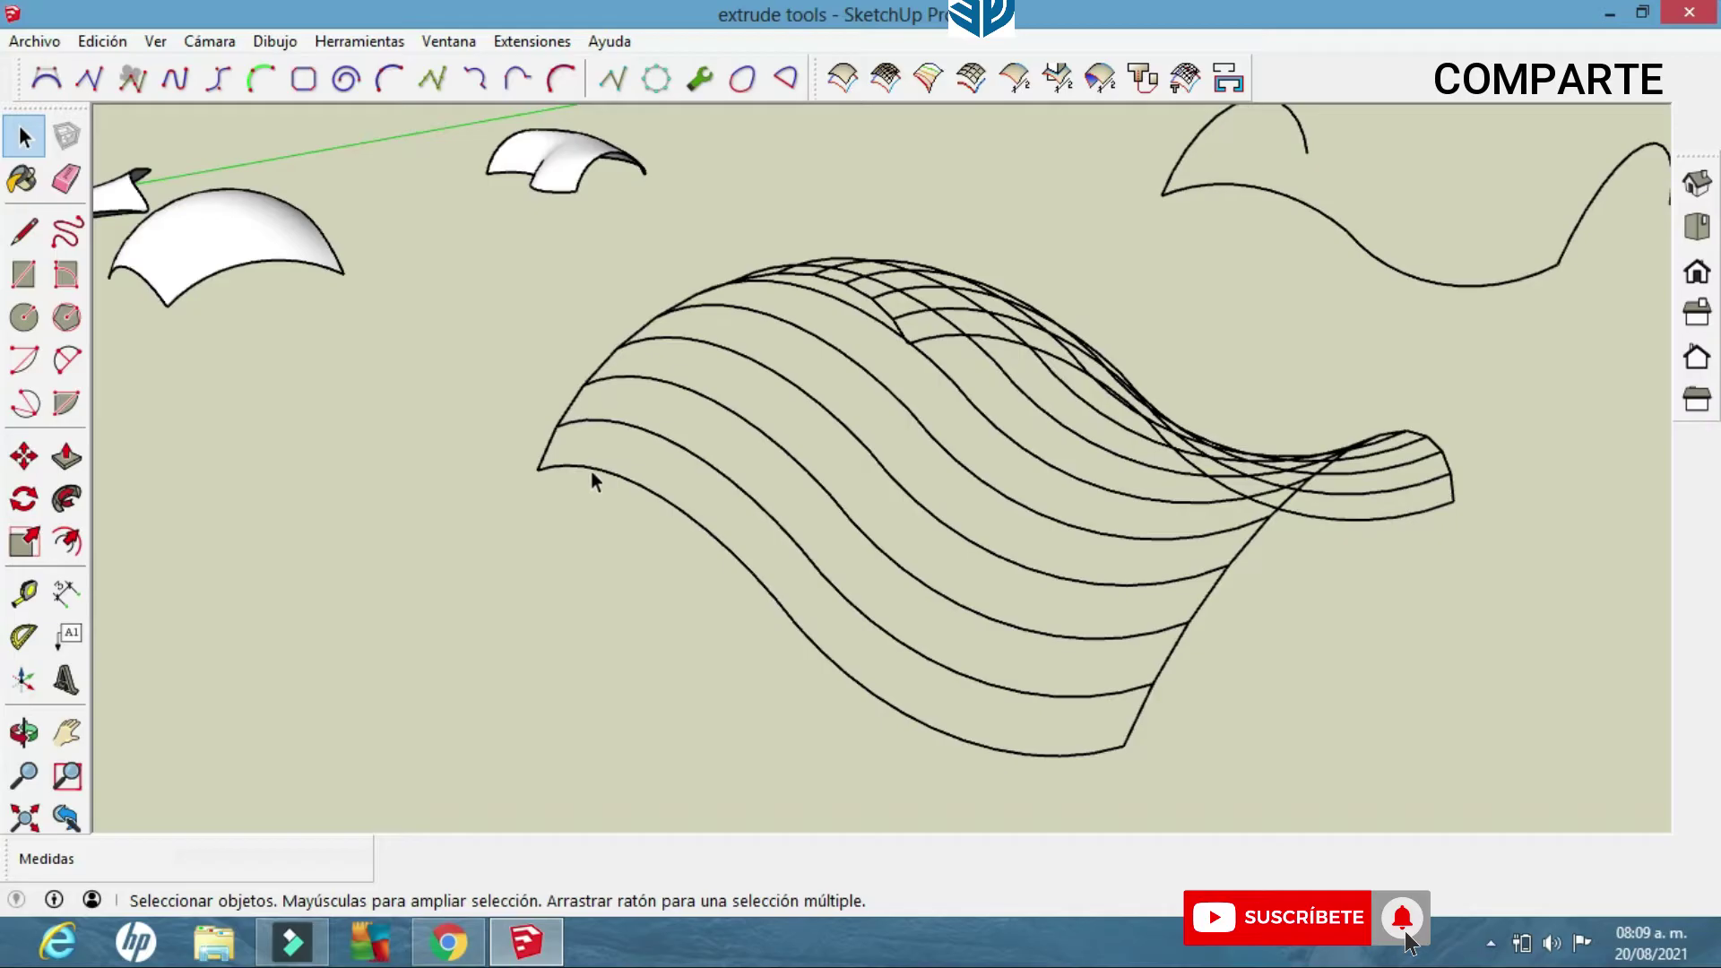
# Run Barrido de Curvas por Rieles para Red on the neighbouring open frame, using its S-shaped curve as both profiles and its arches as rails.
pyautogui.moveTo(1010, 713); pyautogui.dragTo(862, 659, button='middle')
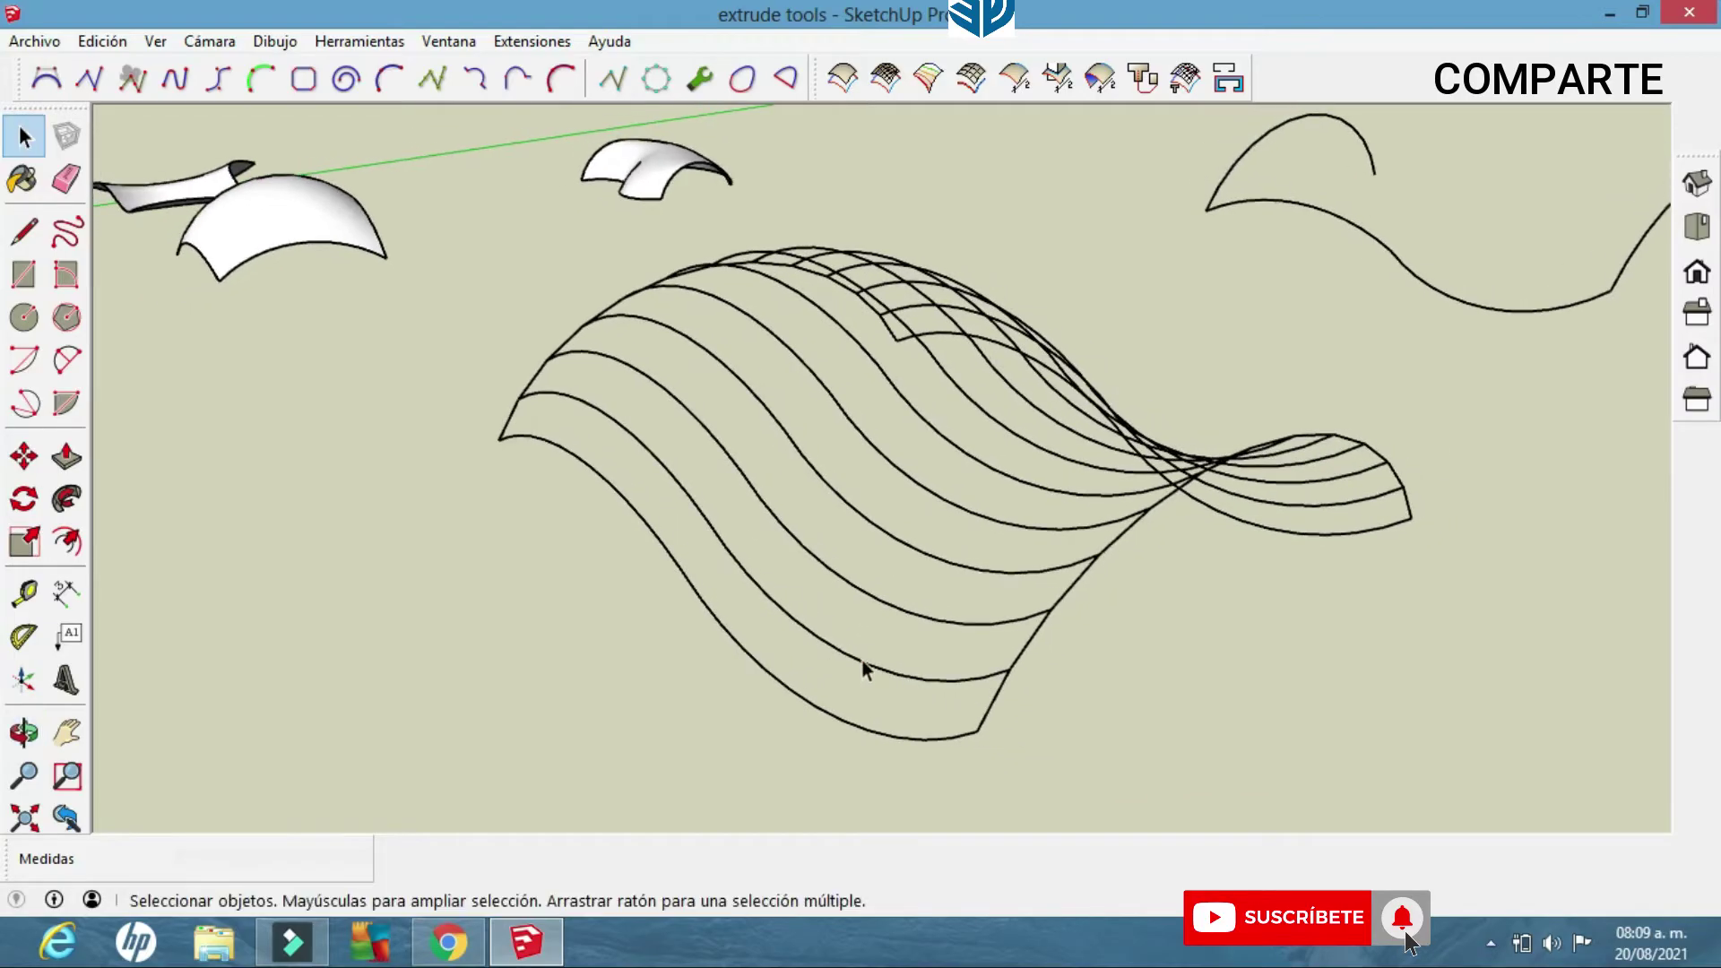
pyautogui.moveTo(1010, 654); pyautogui.dragTo(873, 642, button='middle')
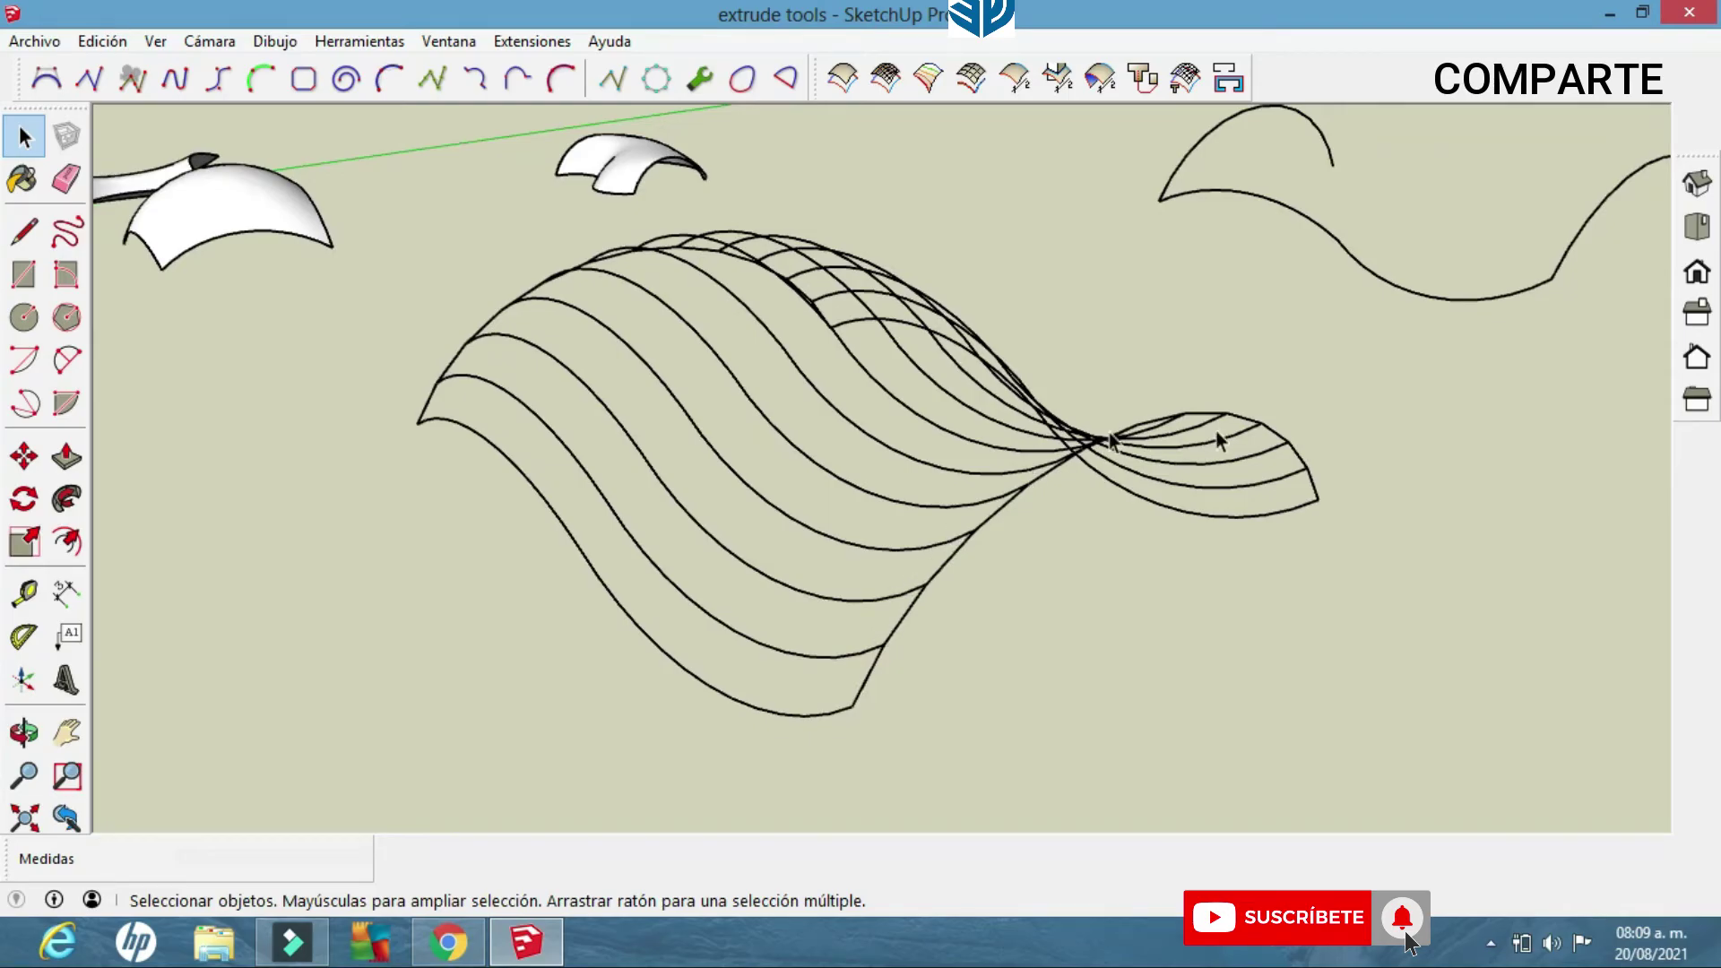
pyautogui.moveTo(498, 349)
pyautogui.mouseDown(button='middle')
pyautogui.moveTo(742, 334)
pyautogui.moveTo(879, 365)
pyautogui.moveTo(691, 392)
pyautogui.moveTo(809, 481)
pyautogui.moveTo(588, 528)
pyautogui.moveTo(699, 565)
pyautogui.moveTo(711, 511)
pyautogui.mouseUp(button='middle')
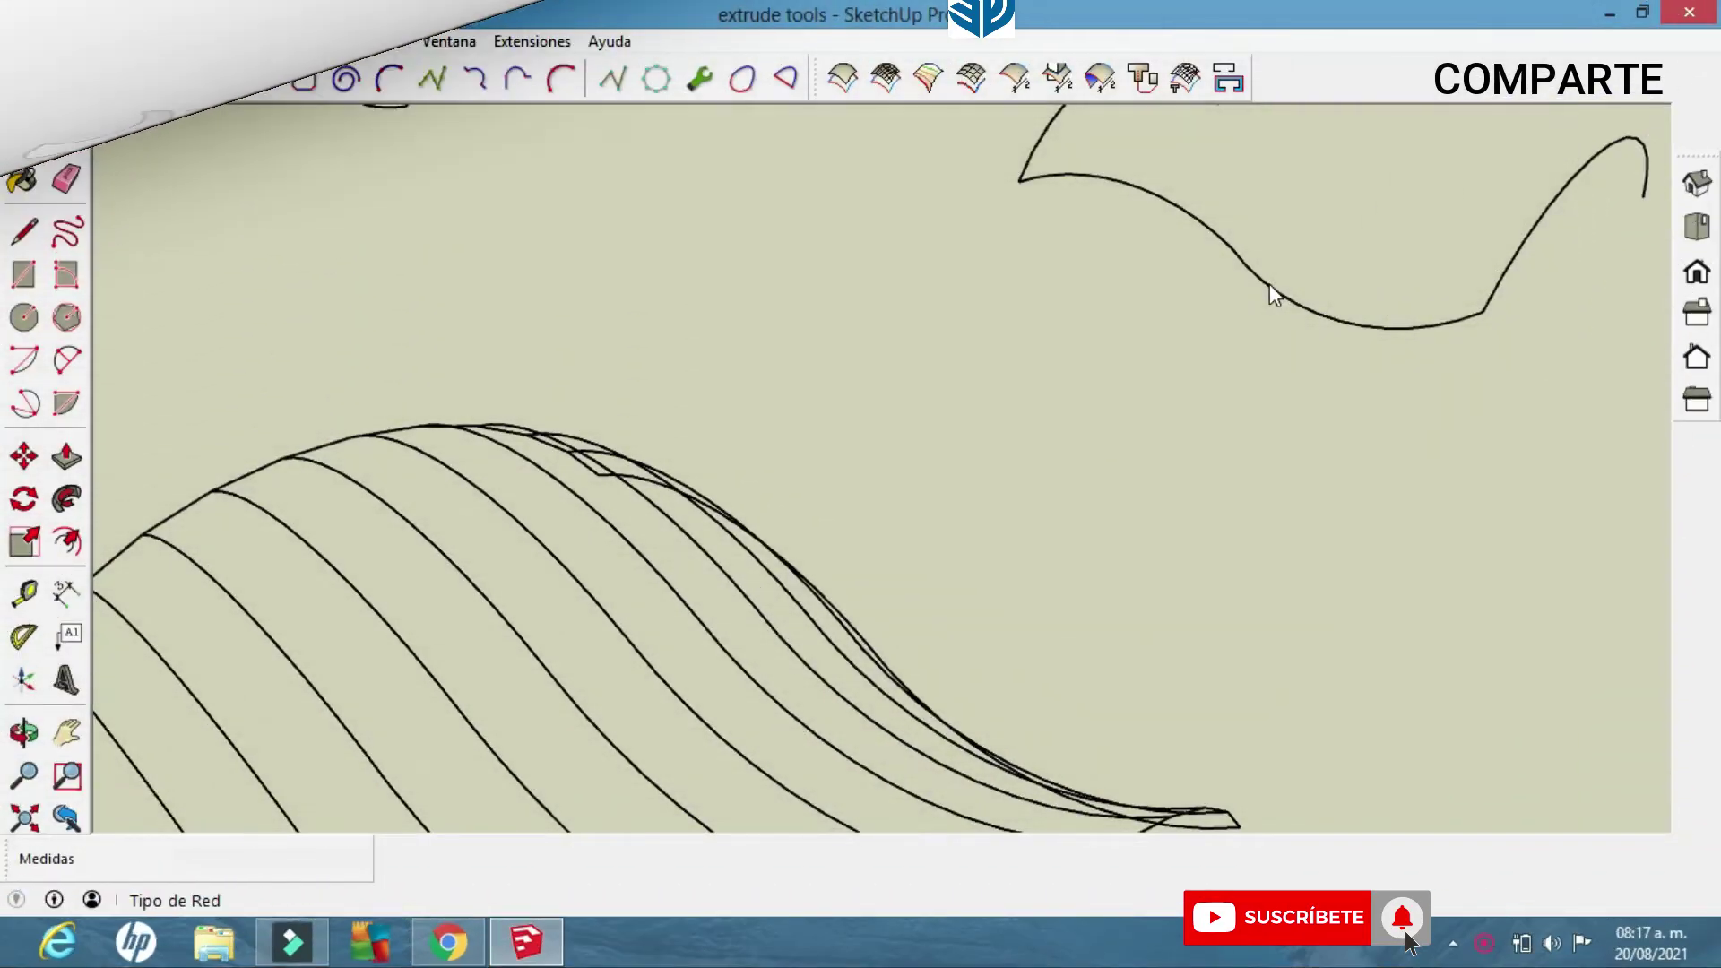
pyautogui.keyDown('shift'); pyautogui.moveTo(1227, 362); pyautogui.dragTo(708, 538, button='middle'); pyautogui.keyUp('shift')
pyautogui.press('space')
pyautogui.click(888, 82)
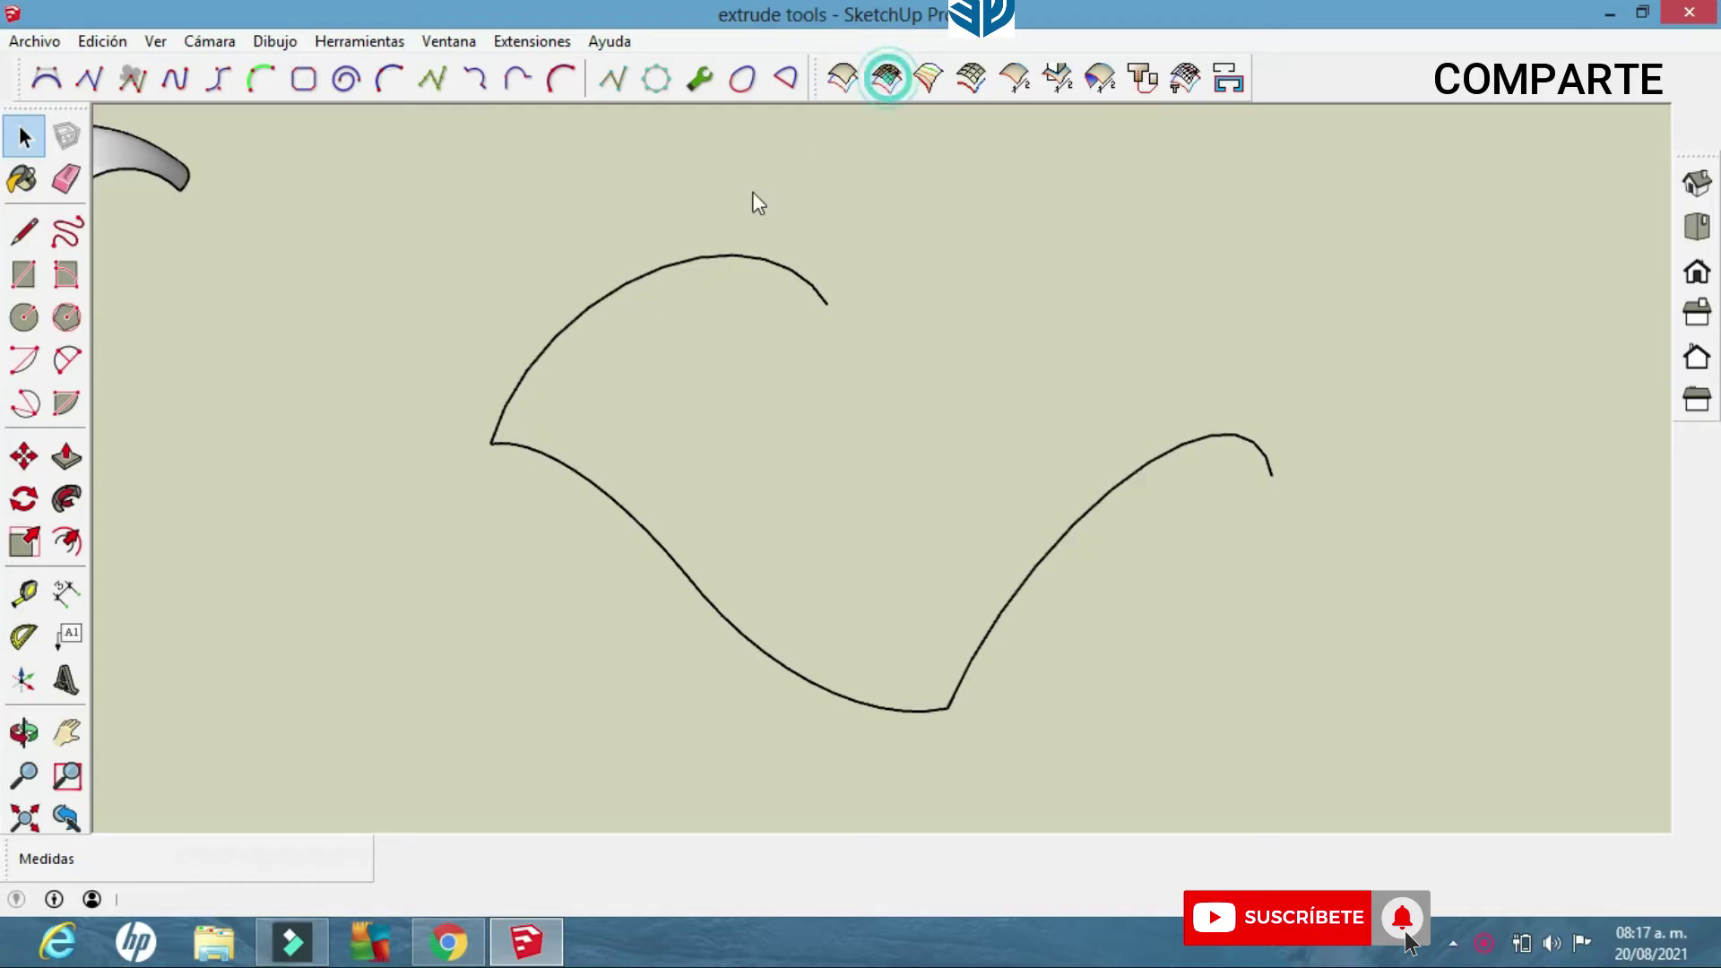
pyautogui.click(546, 338)
pyautogui.click(1016, 590)
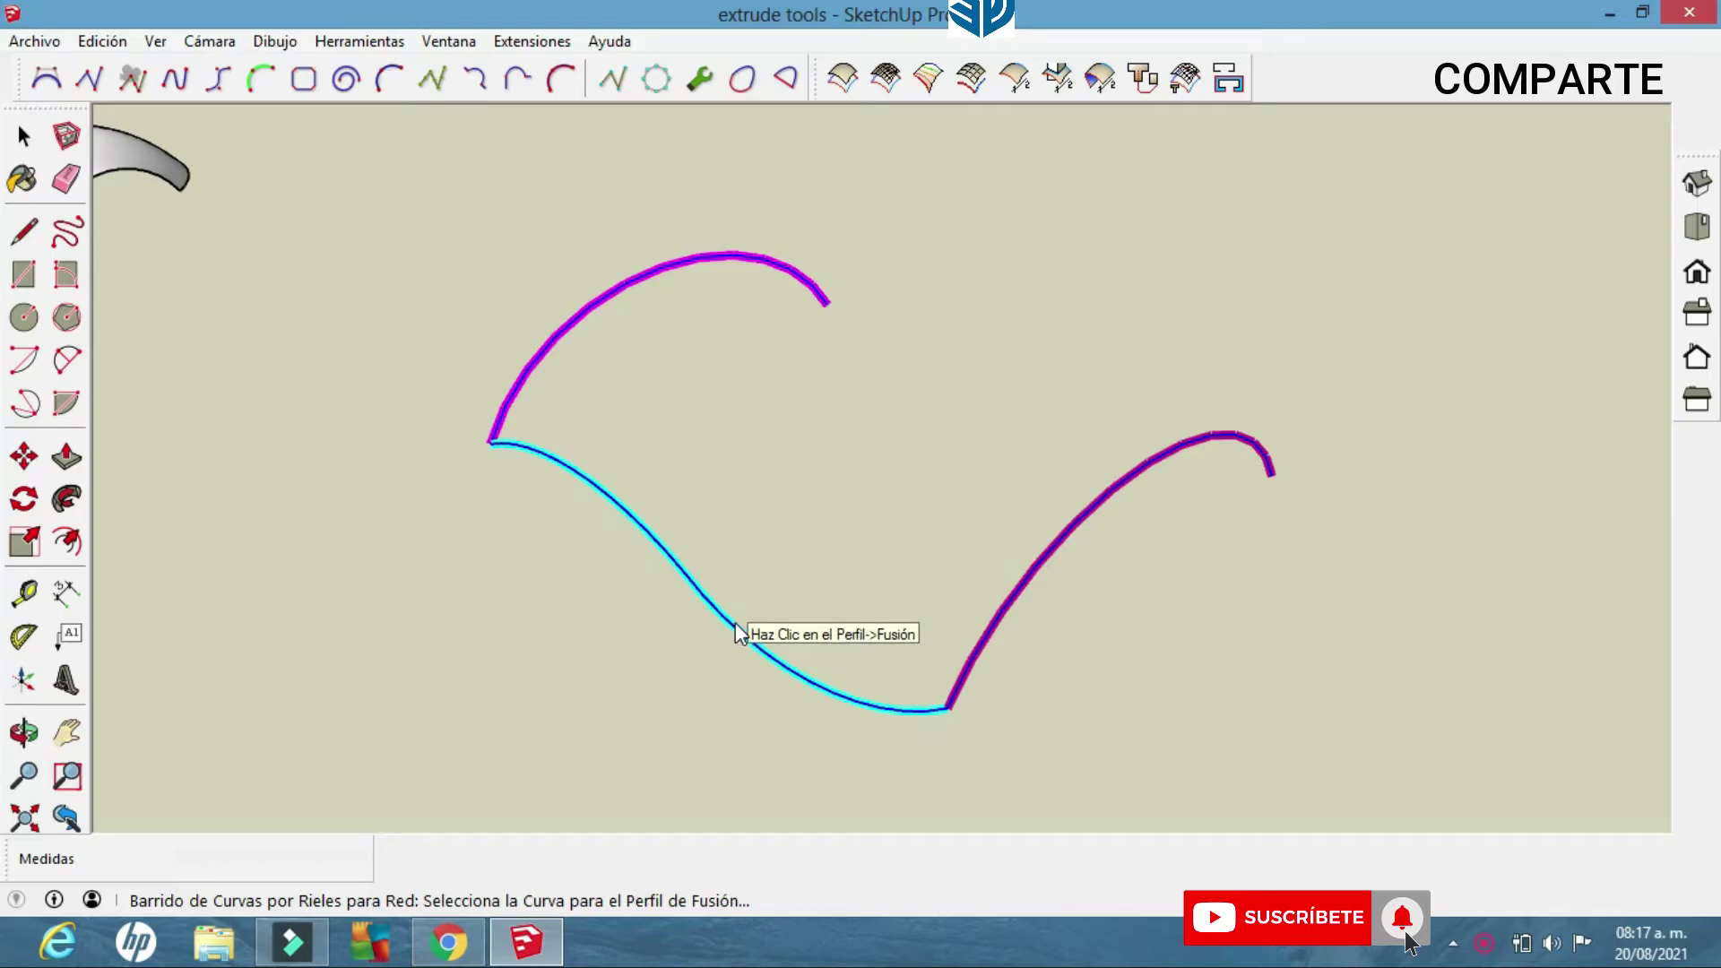
pyautogui.click(736, 627)
# Generate the network from Perfiles/Rieles as Lineas and keep the original curves.
pyautogui.moveTo(912, 419); pyautogui.dragTo(996, 370)
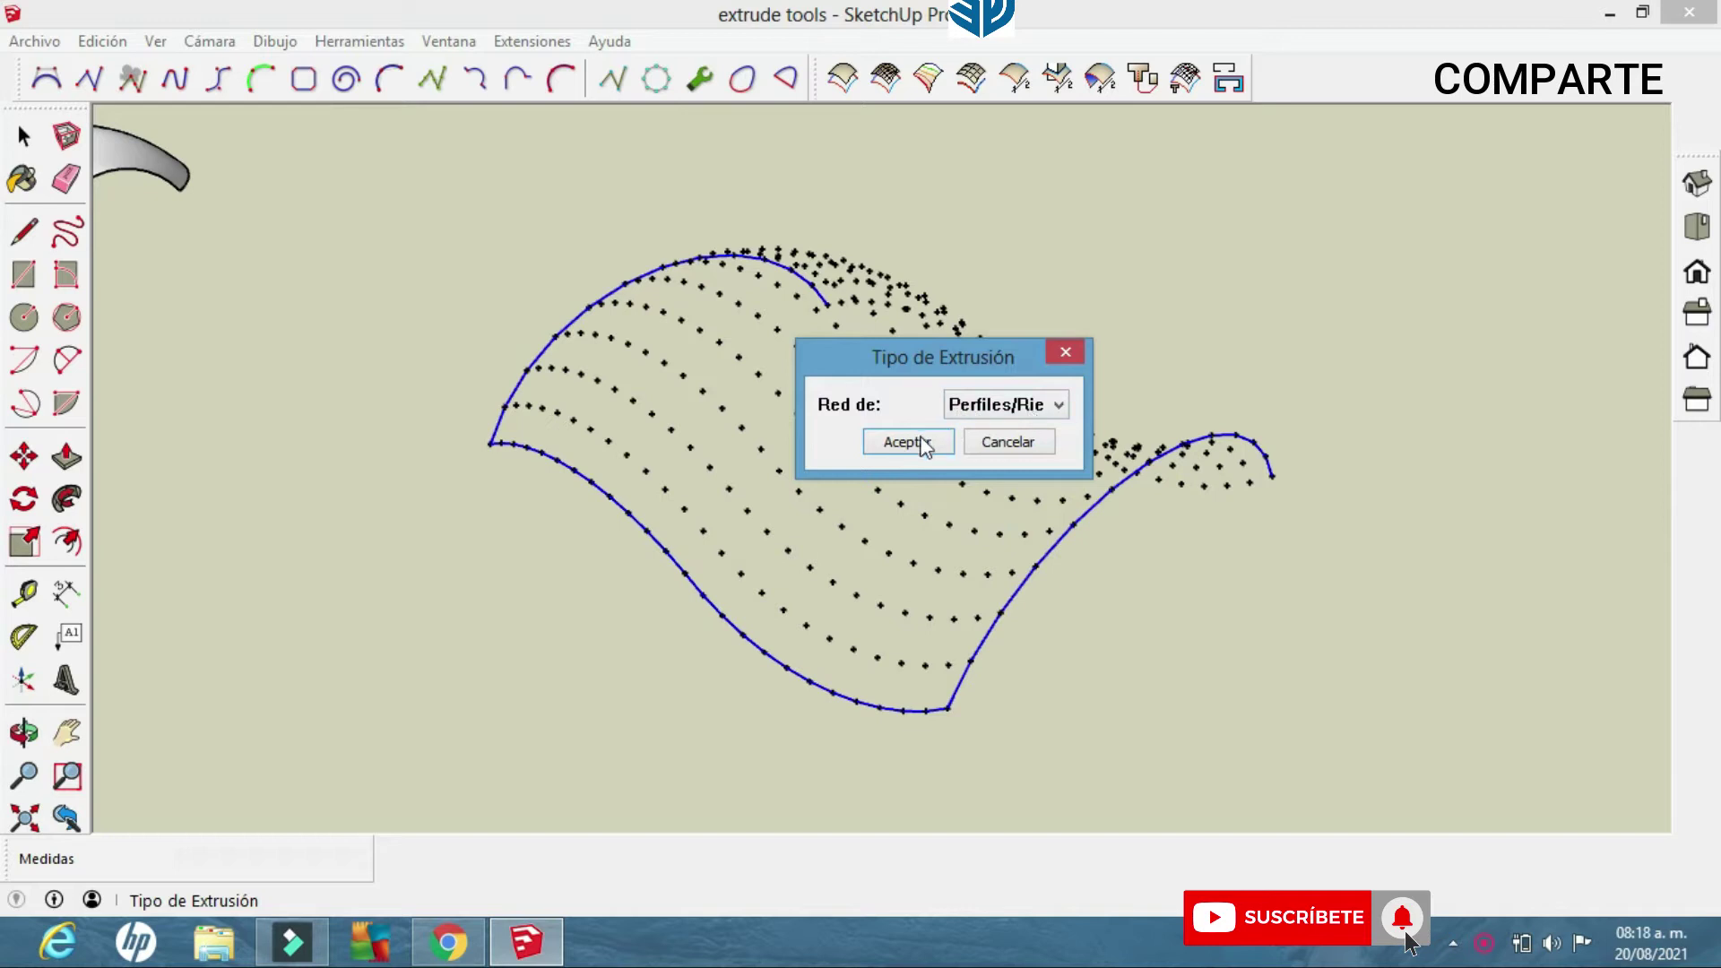
pyautogui.click(903, 442)
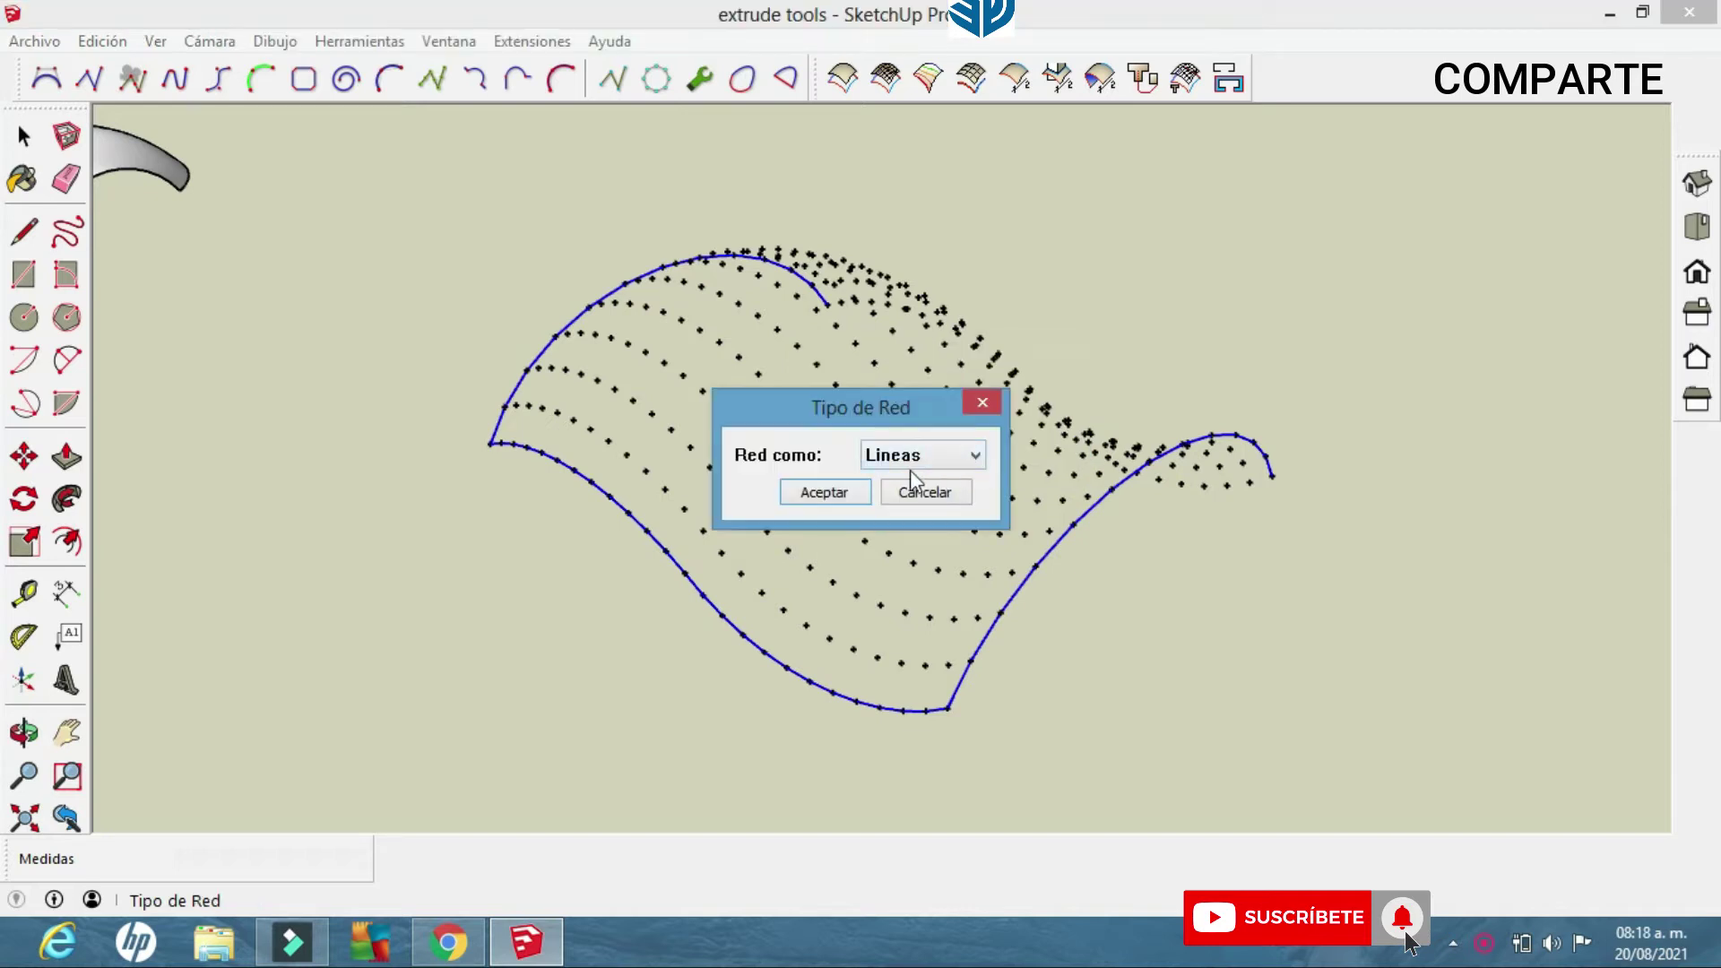
pyautogui.click(974, 457)
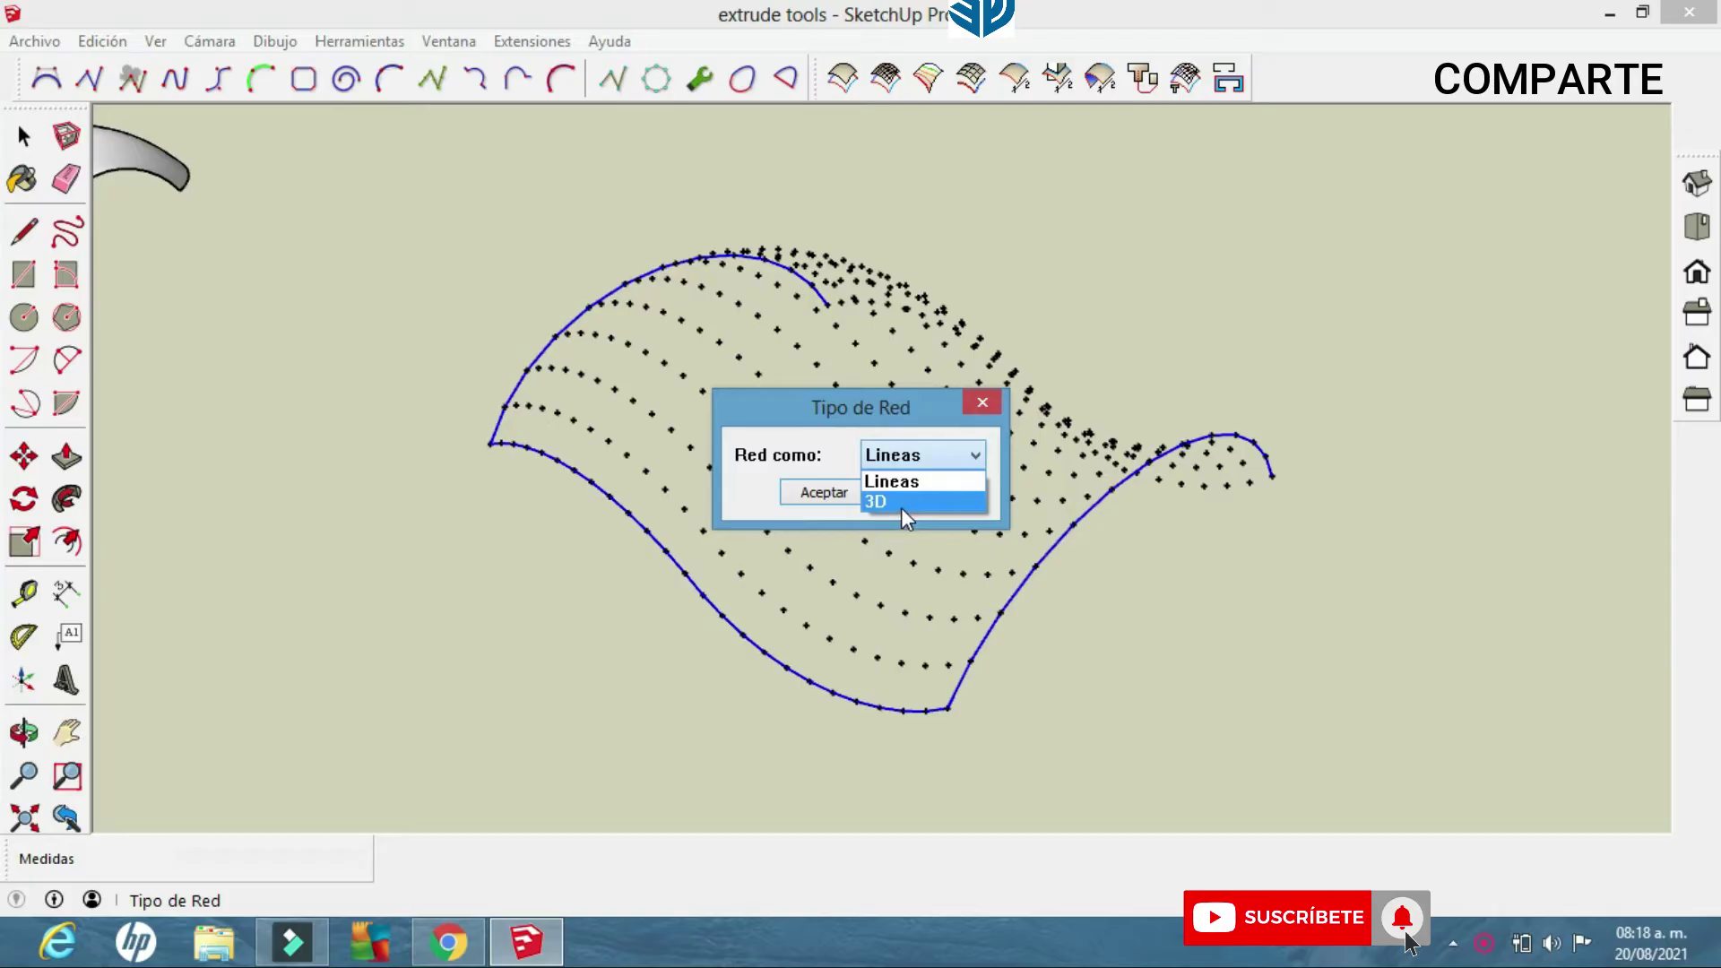
pyautogui.click(843, 499)
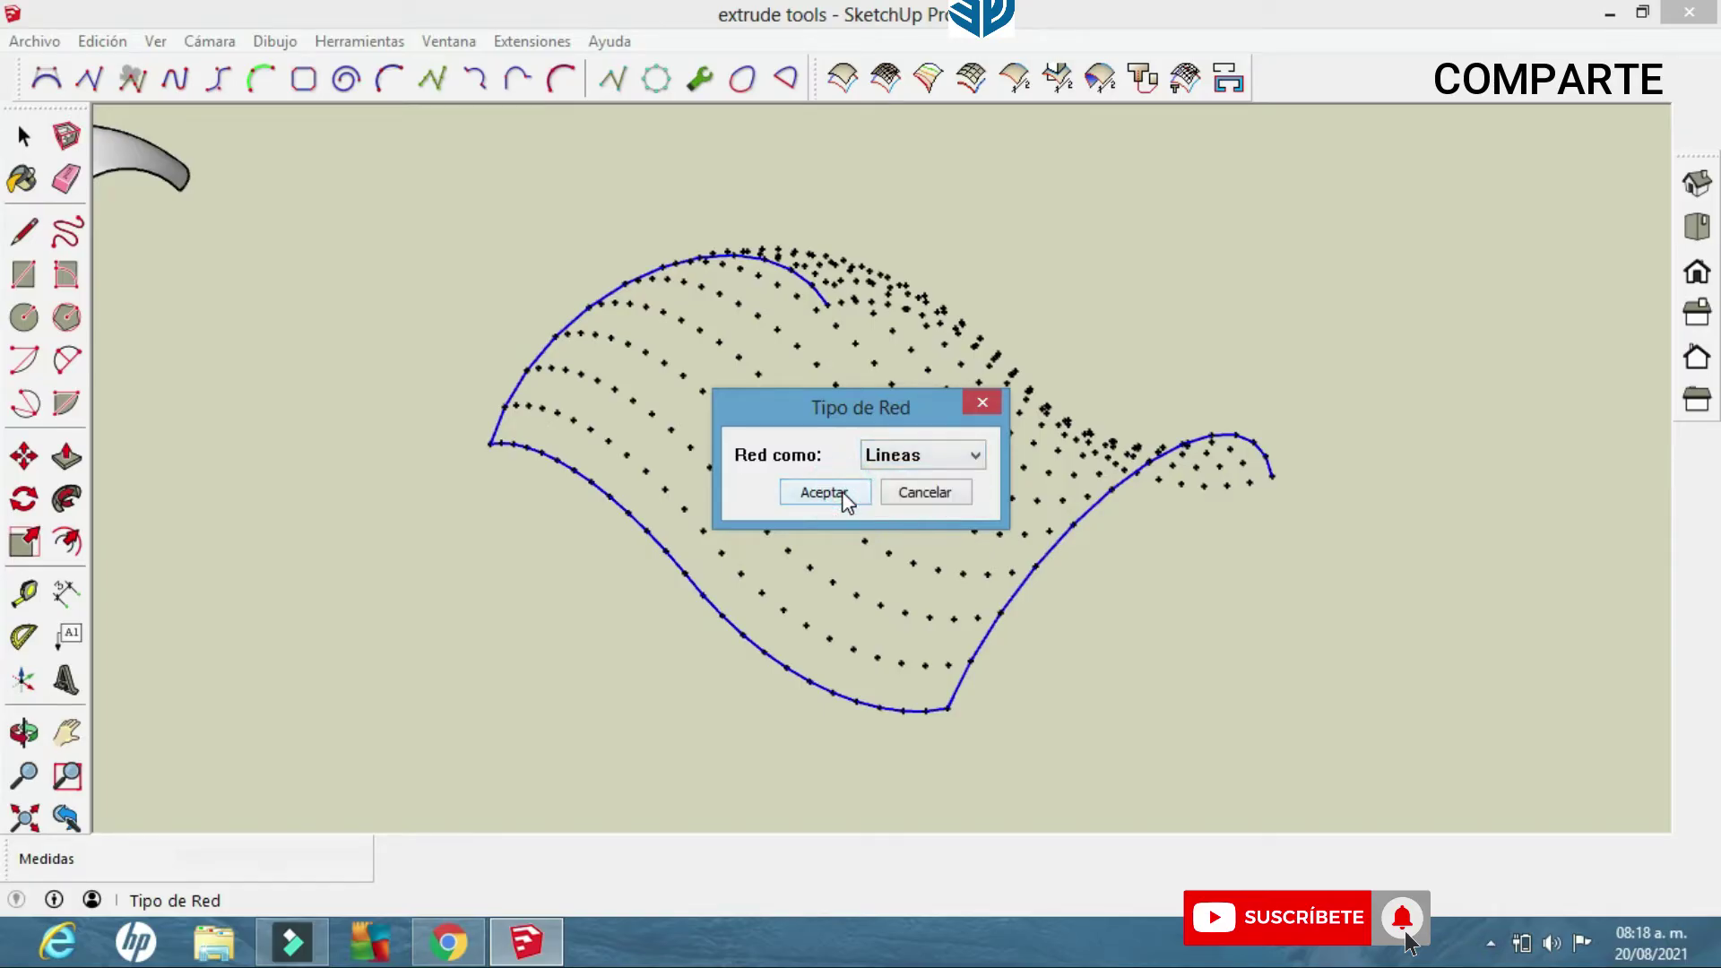
pyautogui.click(842, 492)
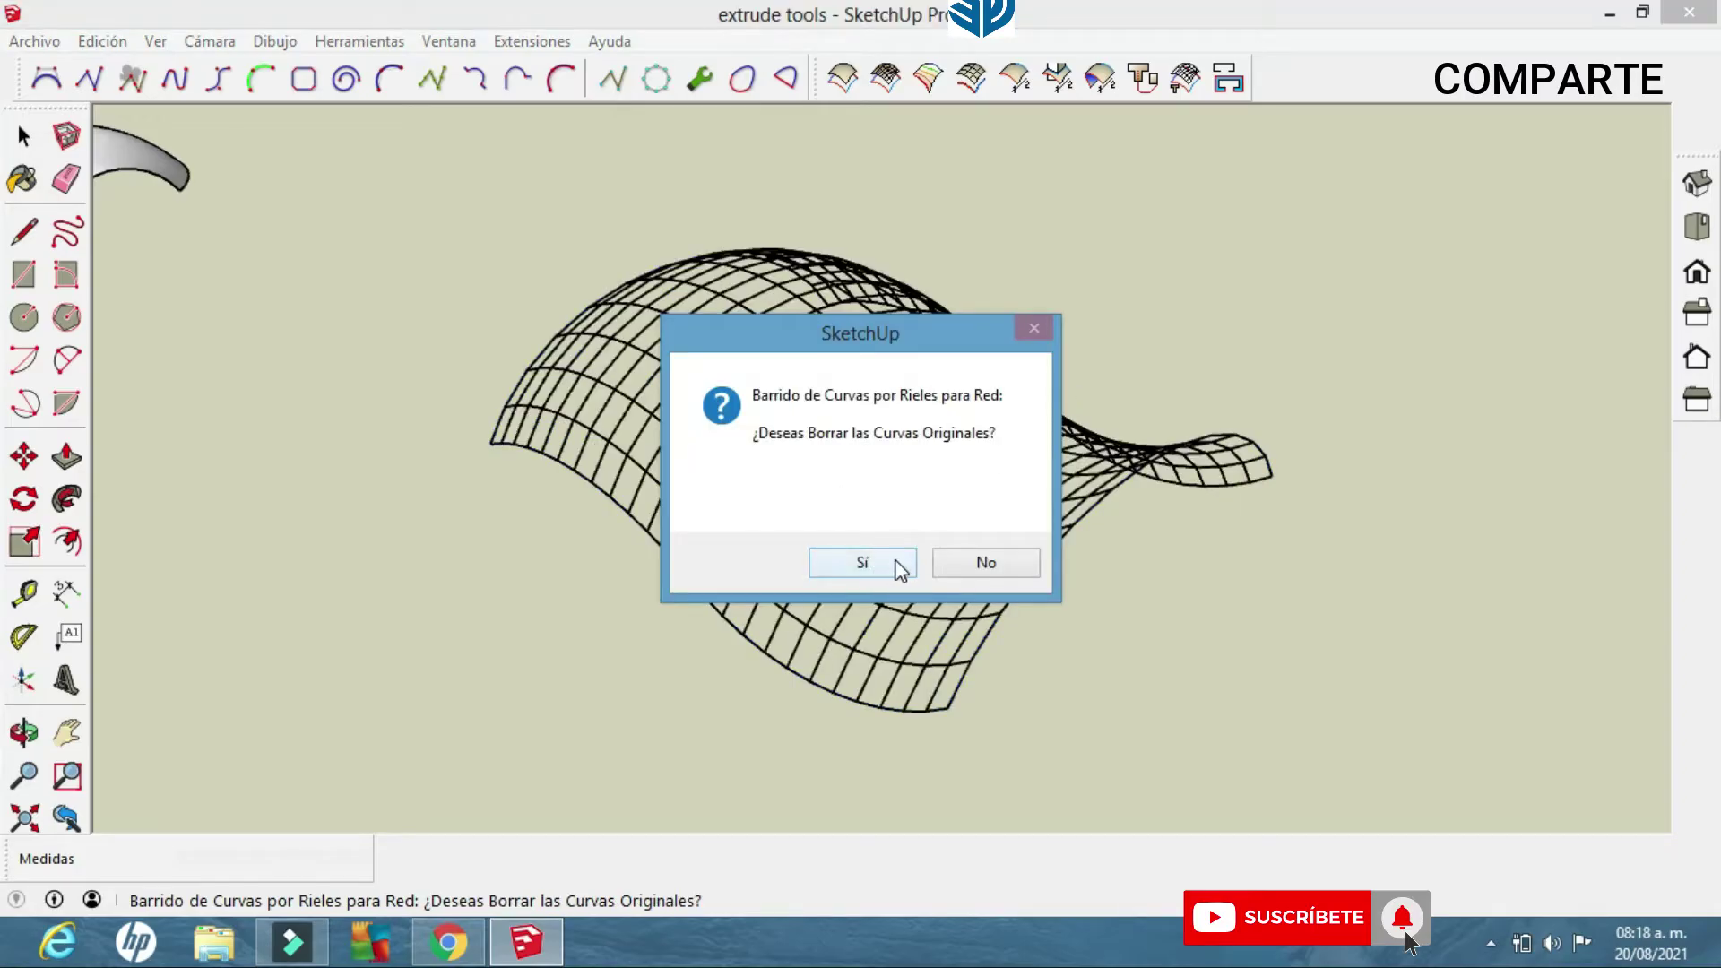
pyautogui.click(966, 565)
# Examine the gridded profile-and-rail network from several angles alongside the neighbouring models.
pyautogui.moveTo(963, 546); pyautogui.dragTo(1376, 262, button='middle')
pyautogui.keyDown('shift'); pyautogui.moveTo(1044, 464); pyautogui.dragTo(1367, 450, button='middle'); pyautogui.keyUp('shift')
pyautogui.moveTo(1162, 429); pyautogui.dragTo(681, 511, button='middle')
pyautogui.moveTo(807, 583); pyautogui.dragTo(938, 599, button='middle')
pyautogui.scroll(-1, 937, 599)
pyautogui.scroll(-1, 1126, 653)
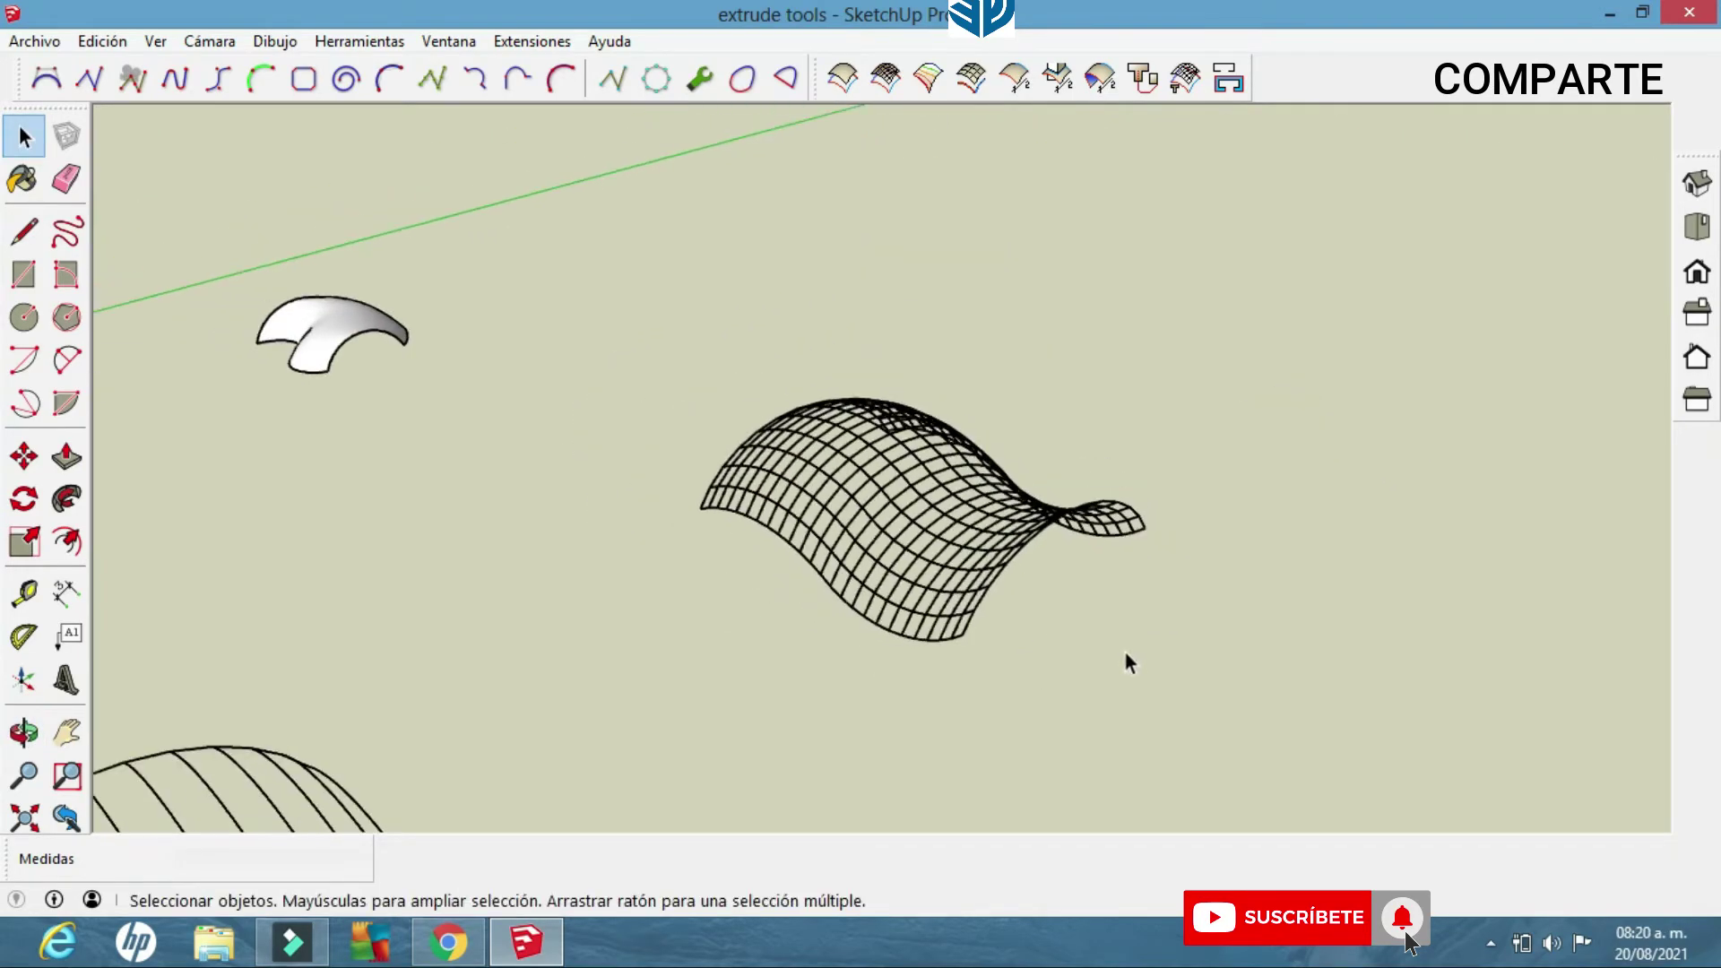
# Run Barrido de Curvas por Rieles para Red on the next open frame, with the S-shaped curve as both profiles and the two arches as rails.
pyautogui.keyDown('shift'); pyautogui.moveTo(1126, 653); pyautogui.dragTo(879, 362, button='middle'); pyautogui.keyUp('shift')
pyautogui.scroll(-3, 1013, 565)
pyautogui.moveTo(1040, 626)
pyautogui.keyDown('shift'); pyautogui.mouseDown(button='middle')
pyautogui.moveTo(929, 465)
pyautogui.moveTo(803, 381)
pyautogui.mouseUp(button='middle'); pyautogui.keyUp('shift')
pyautogui.scroll(-3, 929, 464)
pyautogui.scroll(2, 868, 529)
pyautogui.moveTo(868, 531); pyautogui.dragTo(852, 609, button='middle')
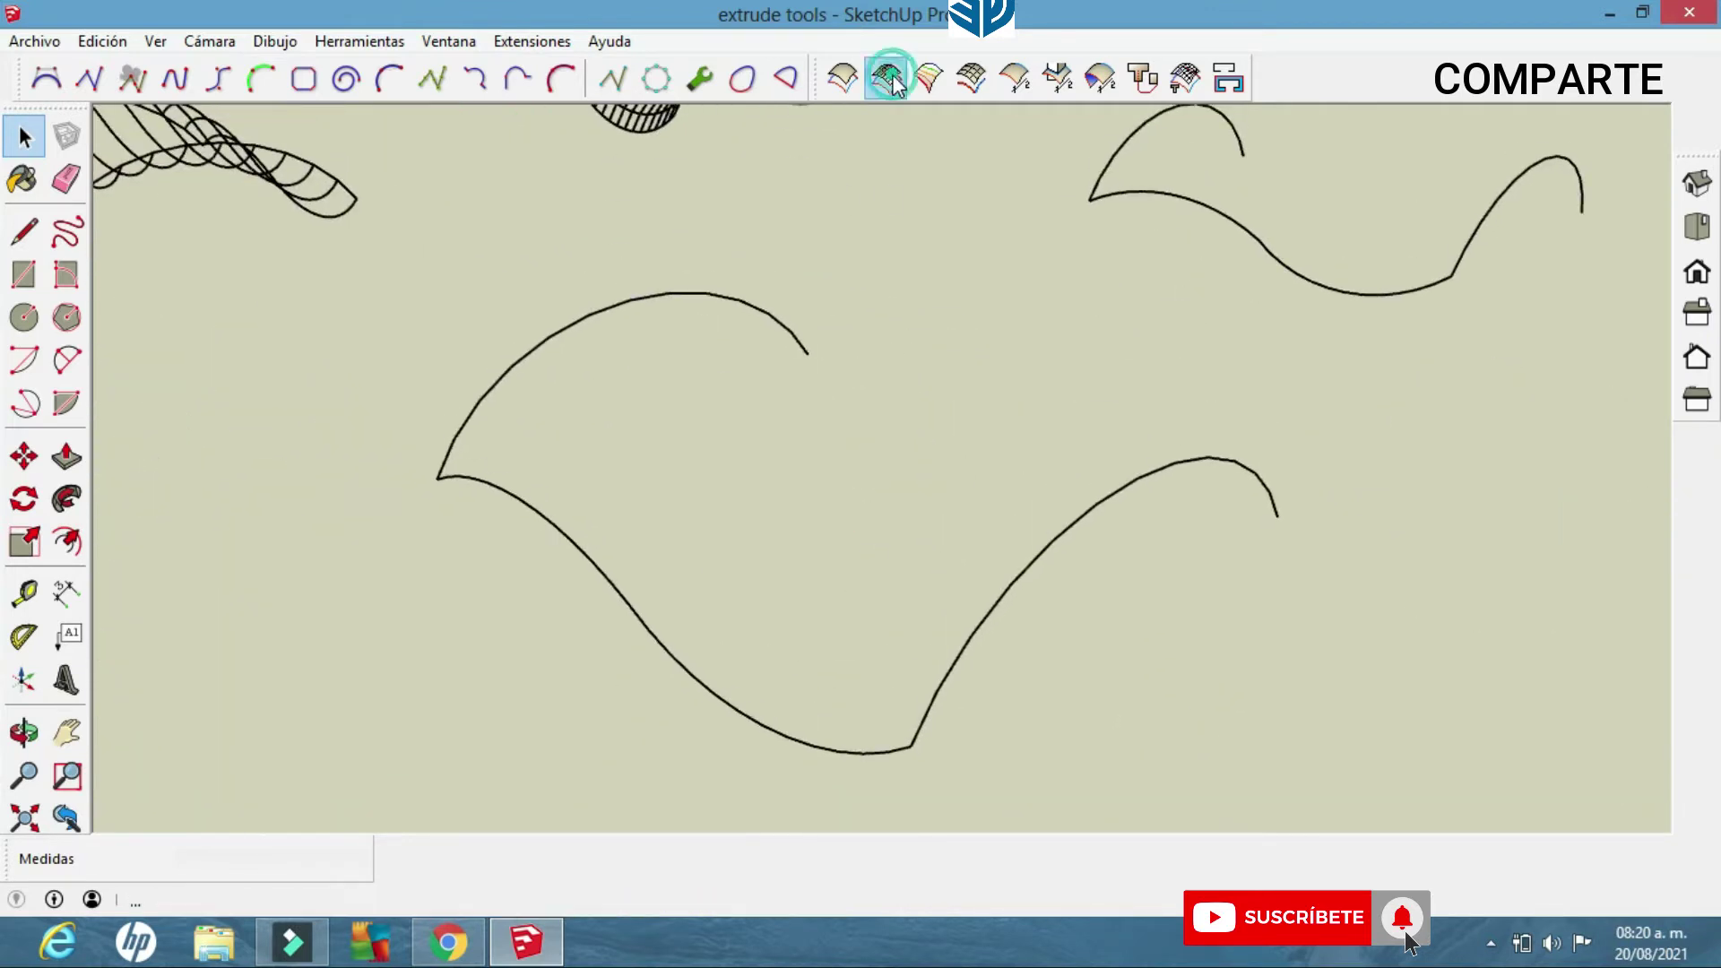
pyautogui.click(885, 77)
pyautogui.click(589, 558)
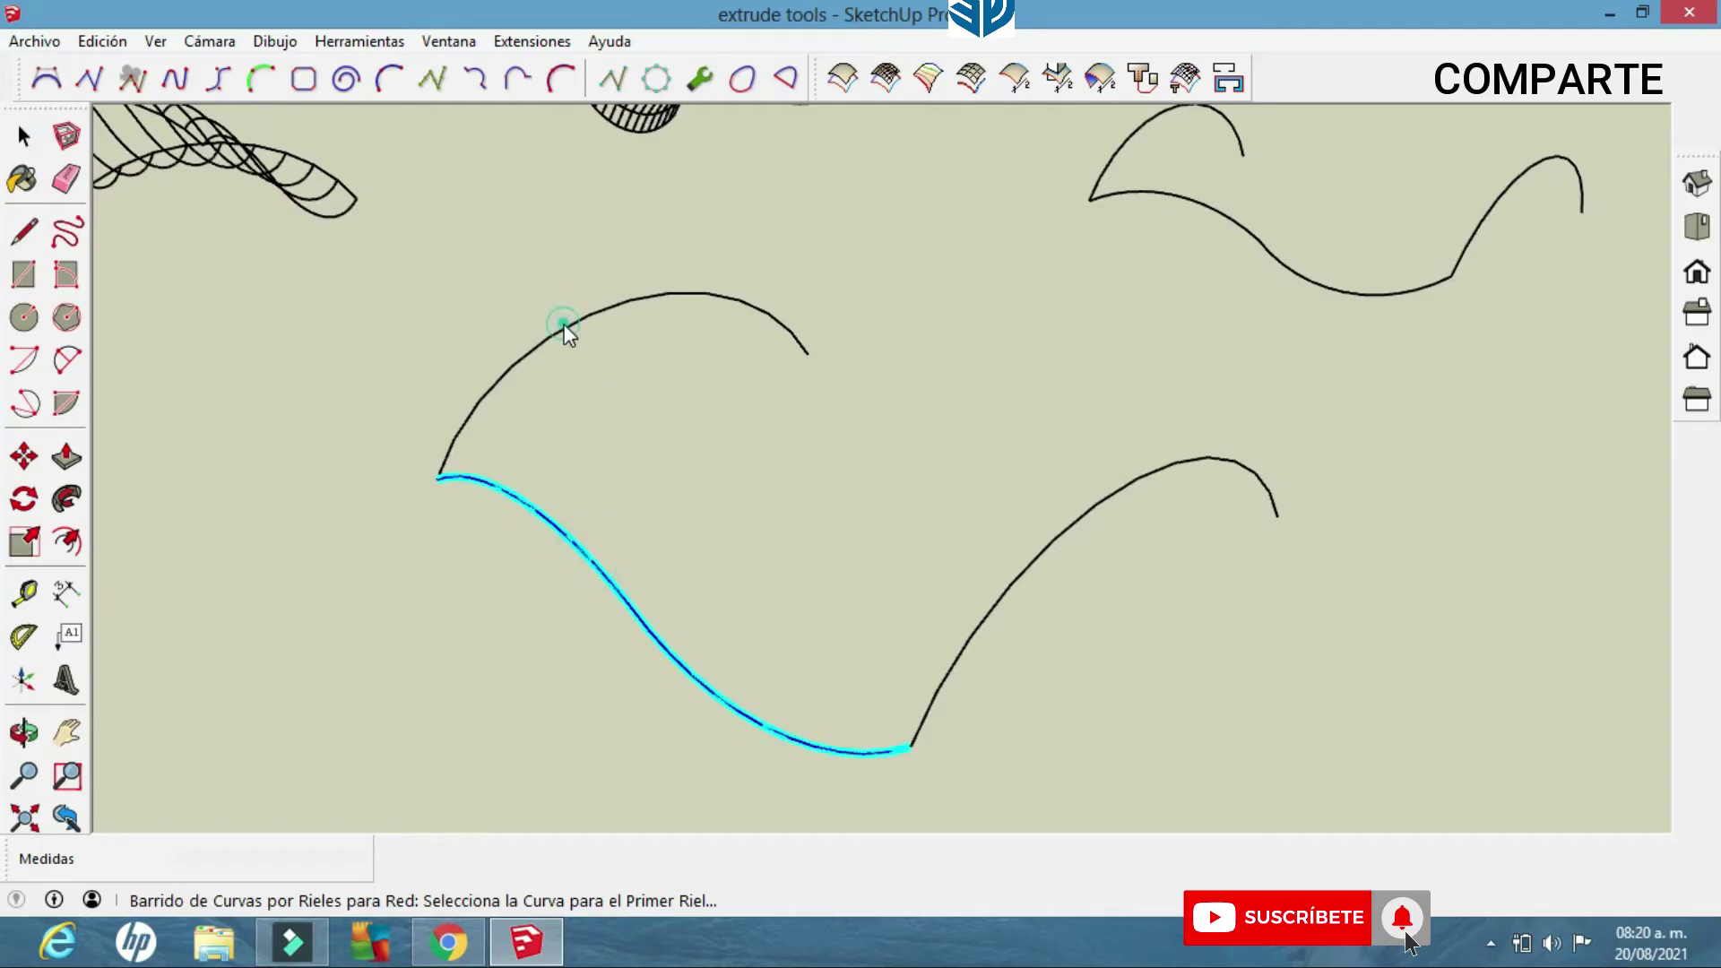
pyautogui.click(568, 325)
pyautogui.click(1011, 588)
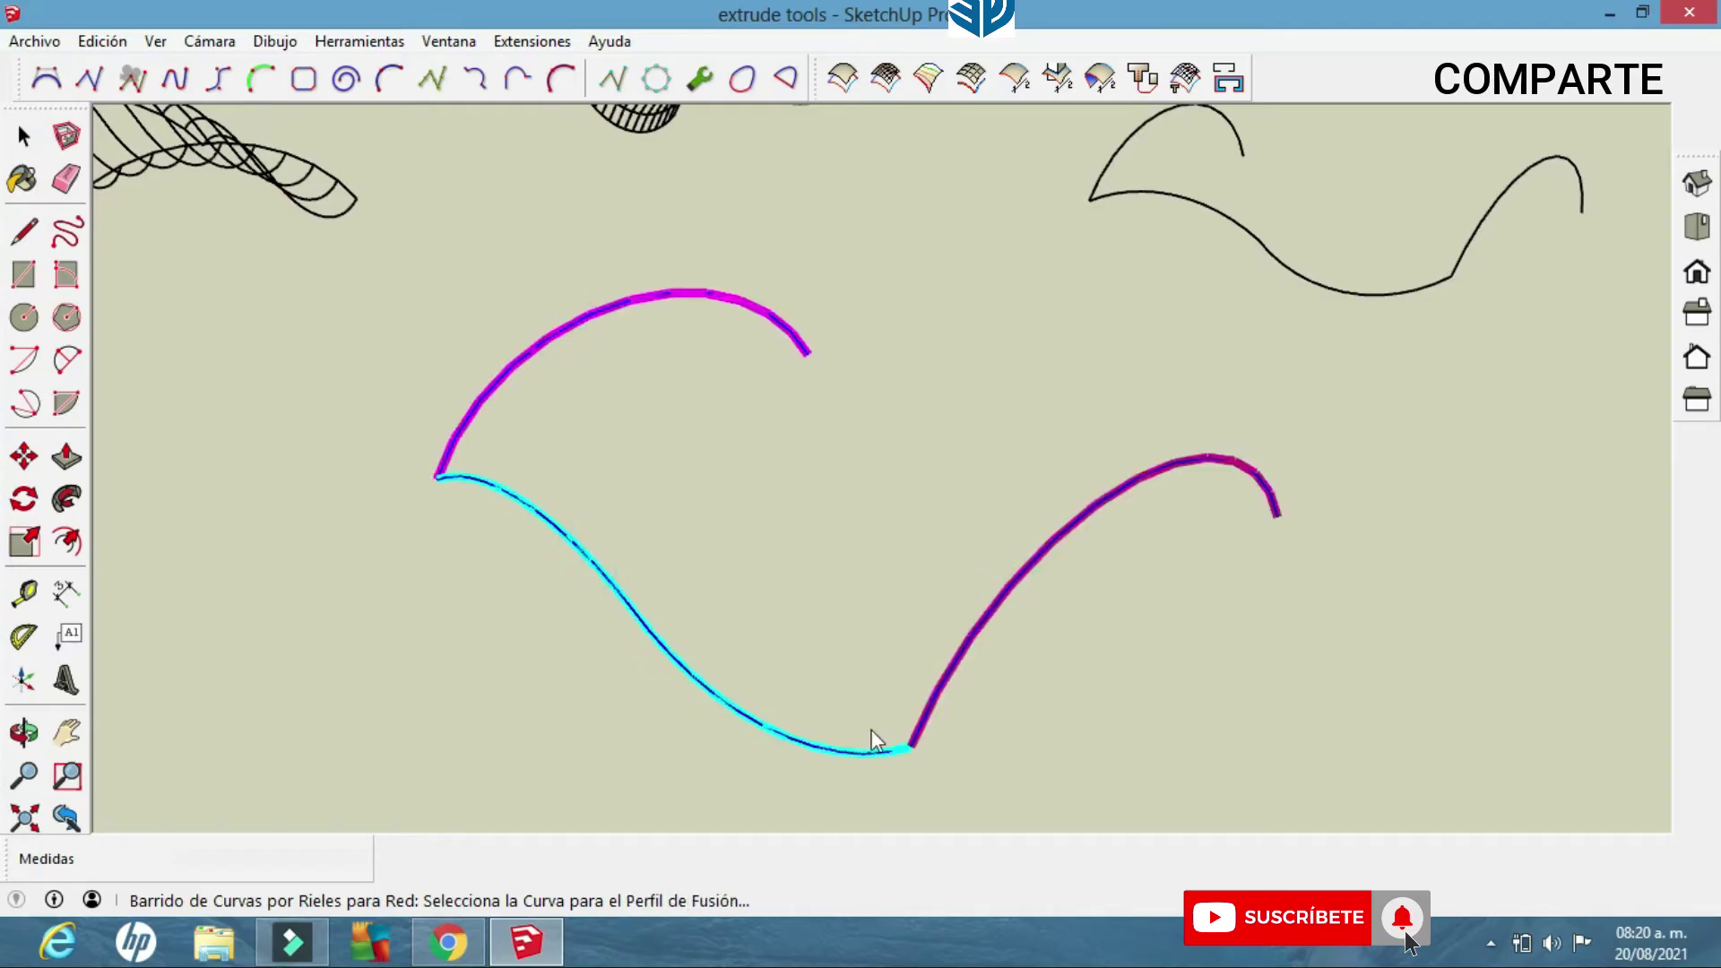
pyautogui.click(838, 750)
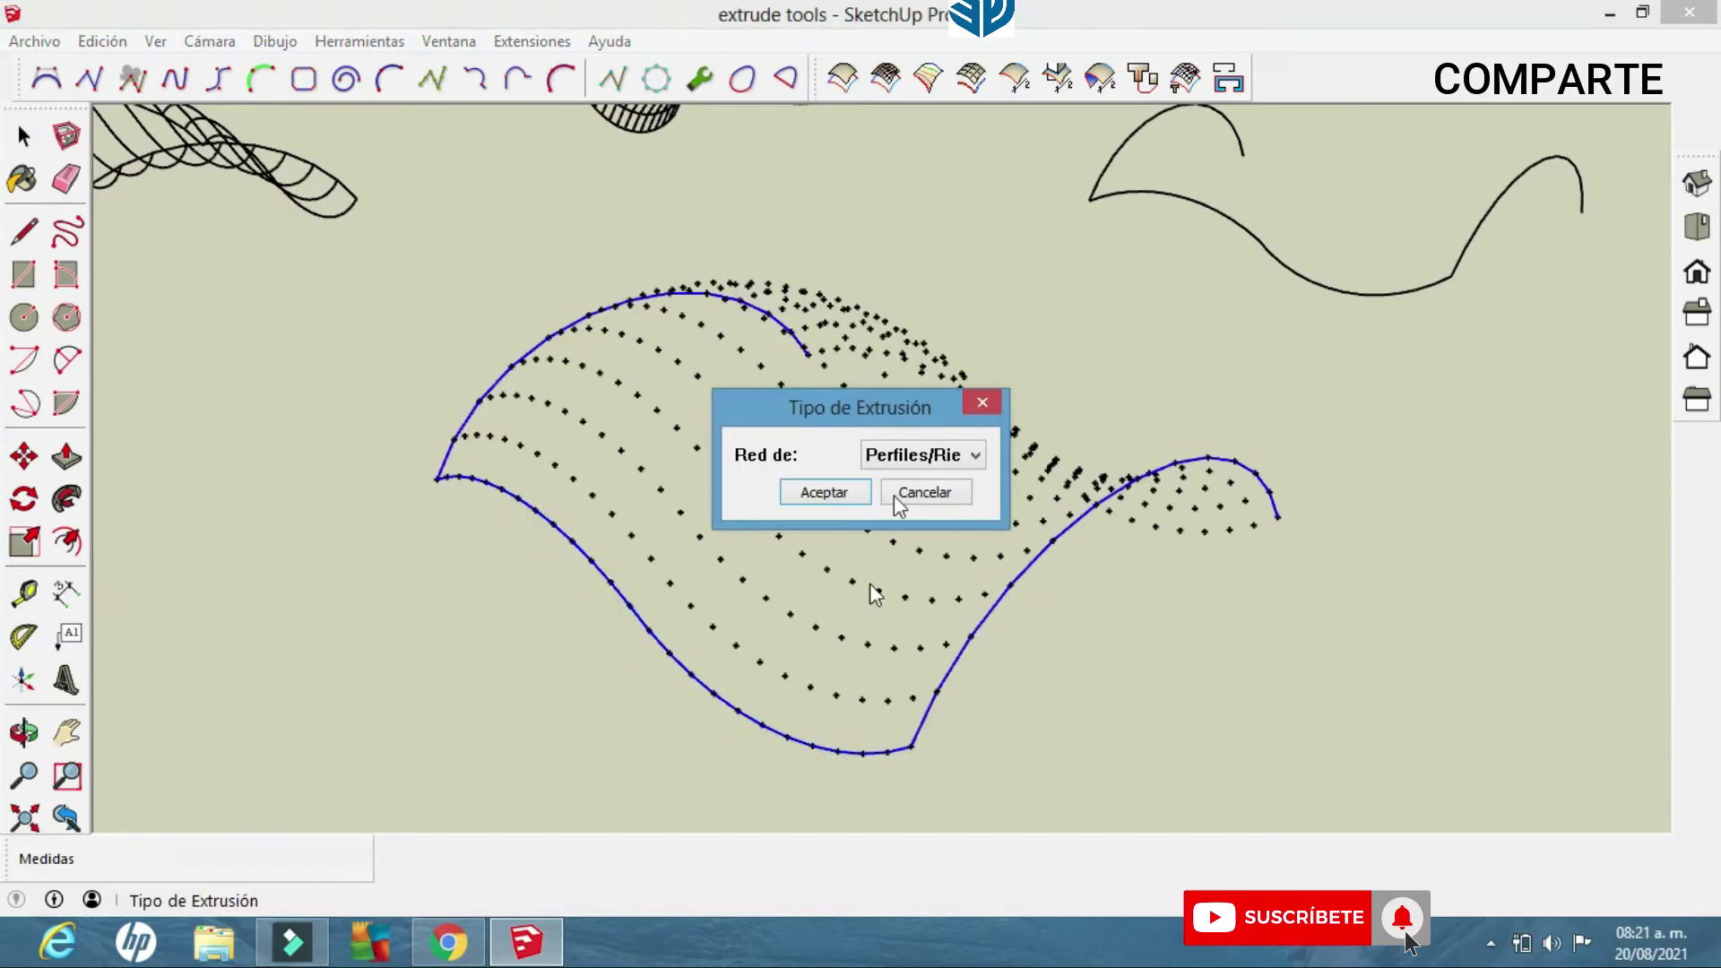
# Choose Diagonales as the extrusion type and generate the network on this frame.
pyautogui.moveTo(909, 405); pyautogui.dragTo(792, 262)
pyautogui.click(854, 298)
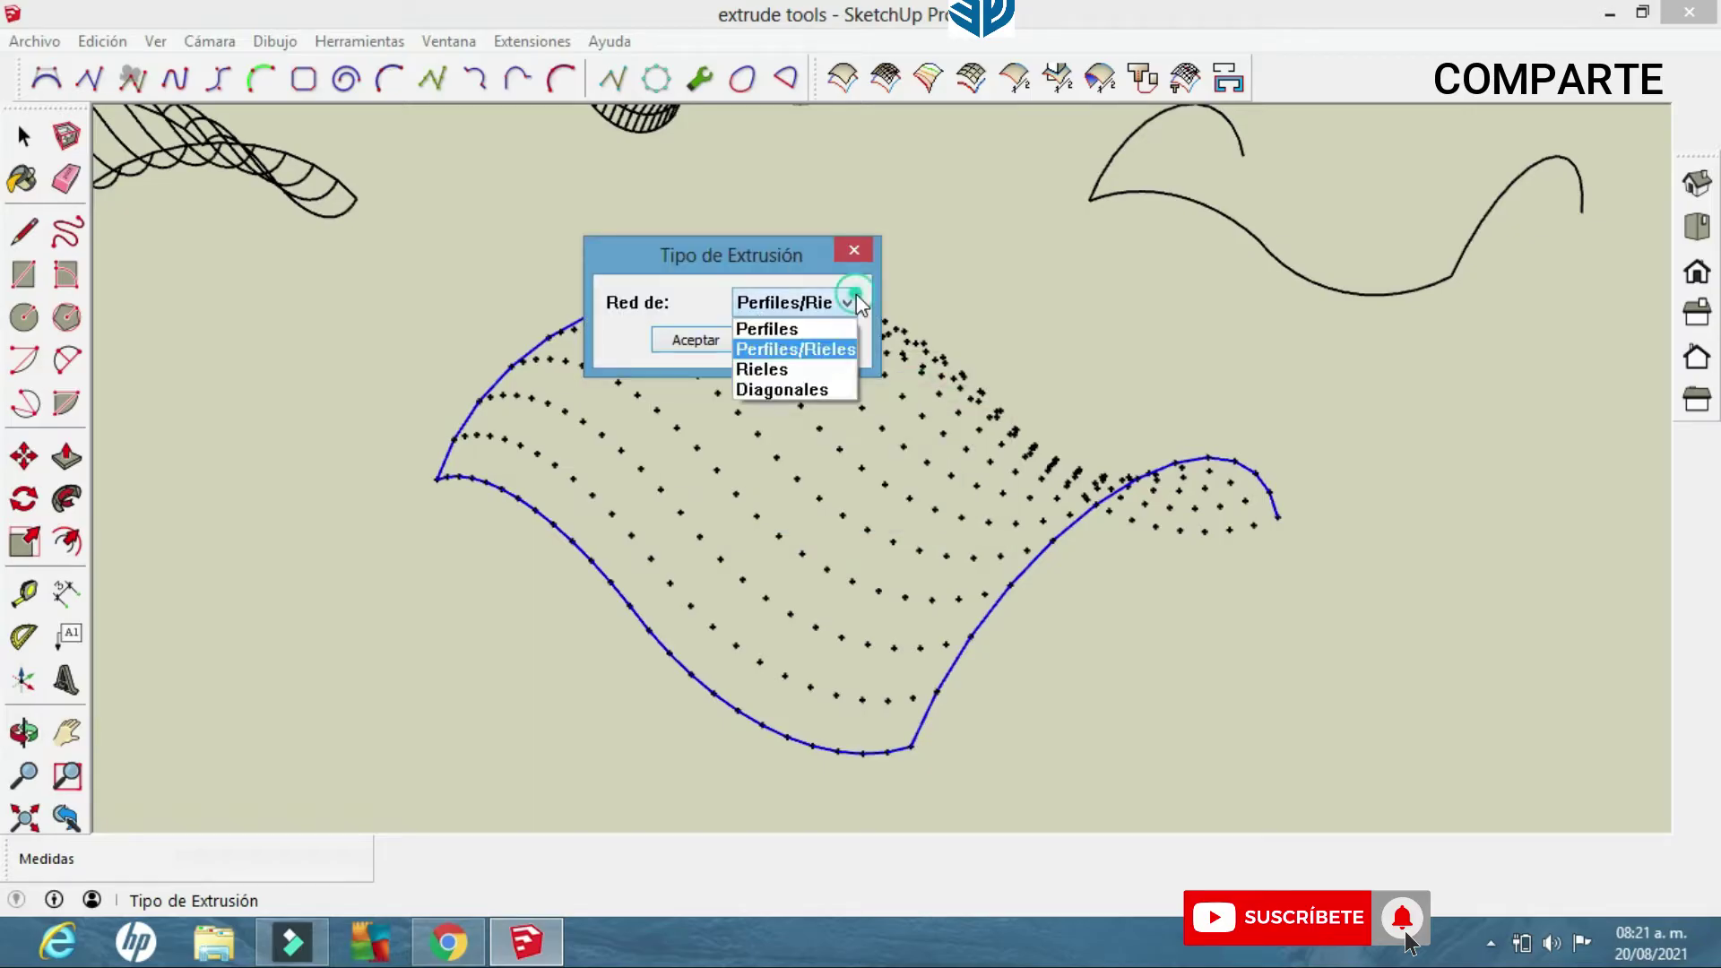
pyautogui.click(798, 391)
pyautogui.click(690, 340)
# Compare the diagonal, profile and gridded networks from different angles and distances.
pyautogui.moveTo(922, 625); pyautogui.dragTo(825, 500, button='middle')
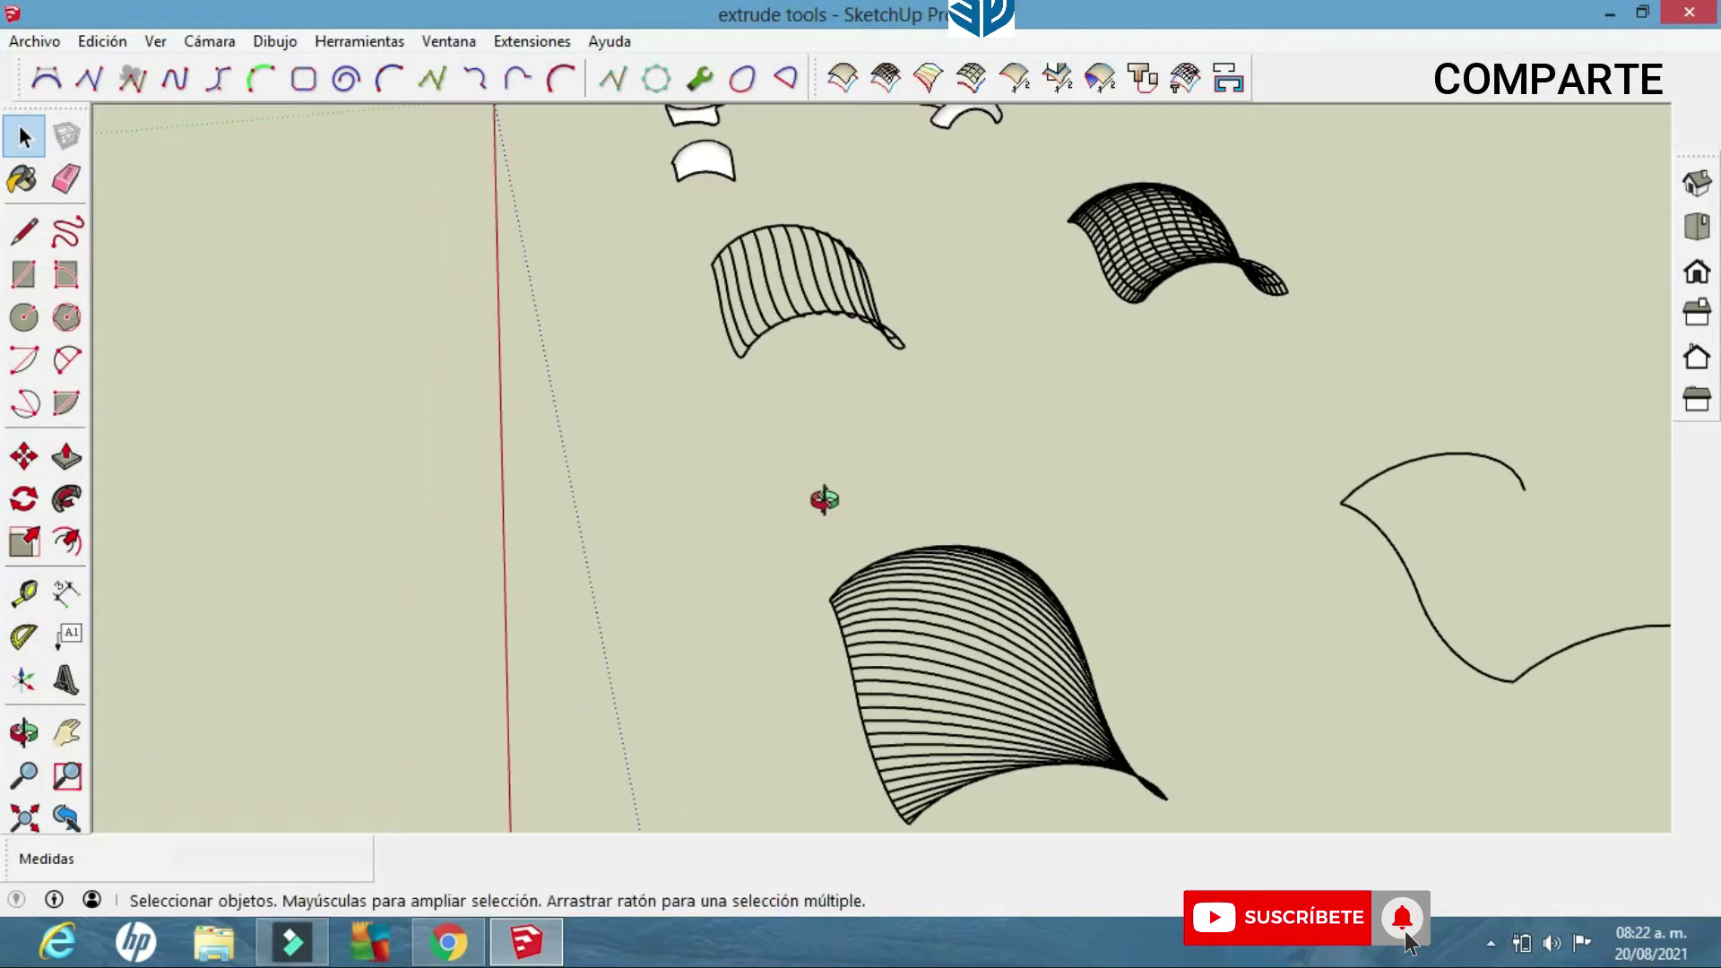
pyautogui.moveTo(1007, 596); pyautogui.dragTo(804, 485, button='middle')
pyautogui.scroll(4, 799, 477)
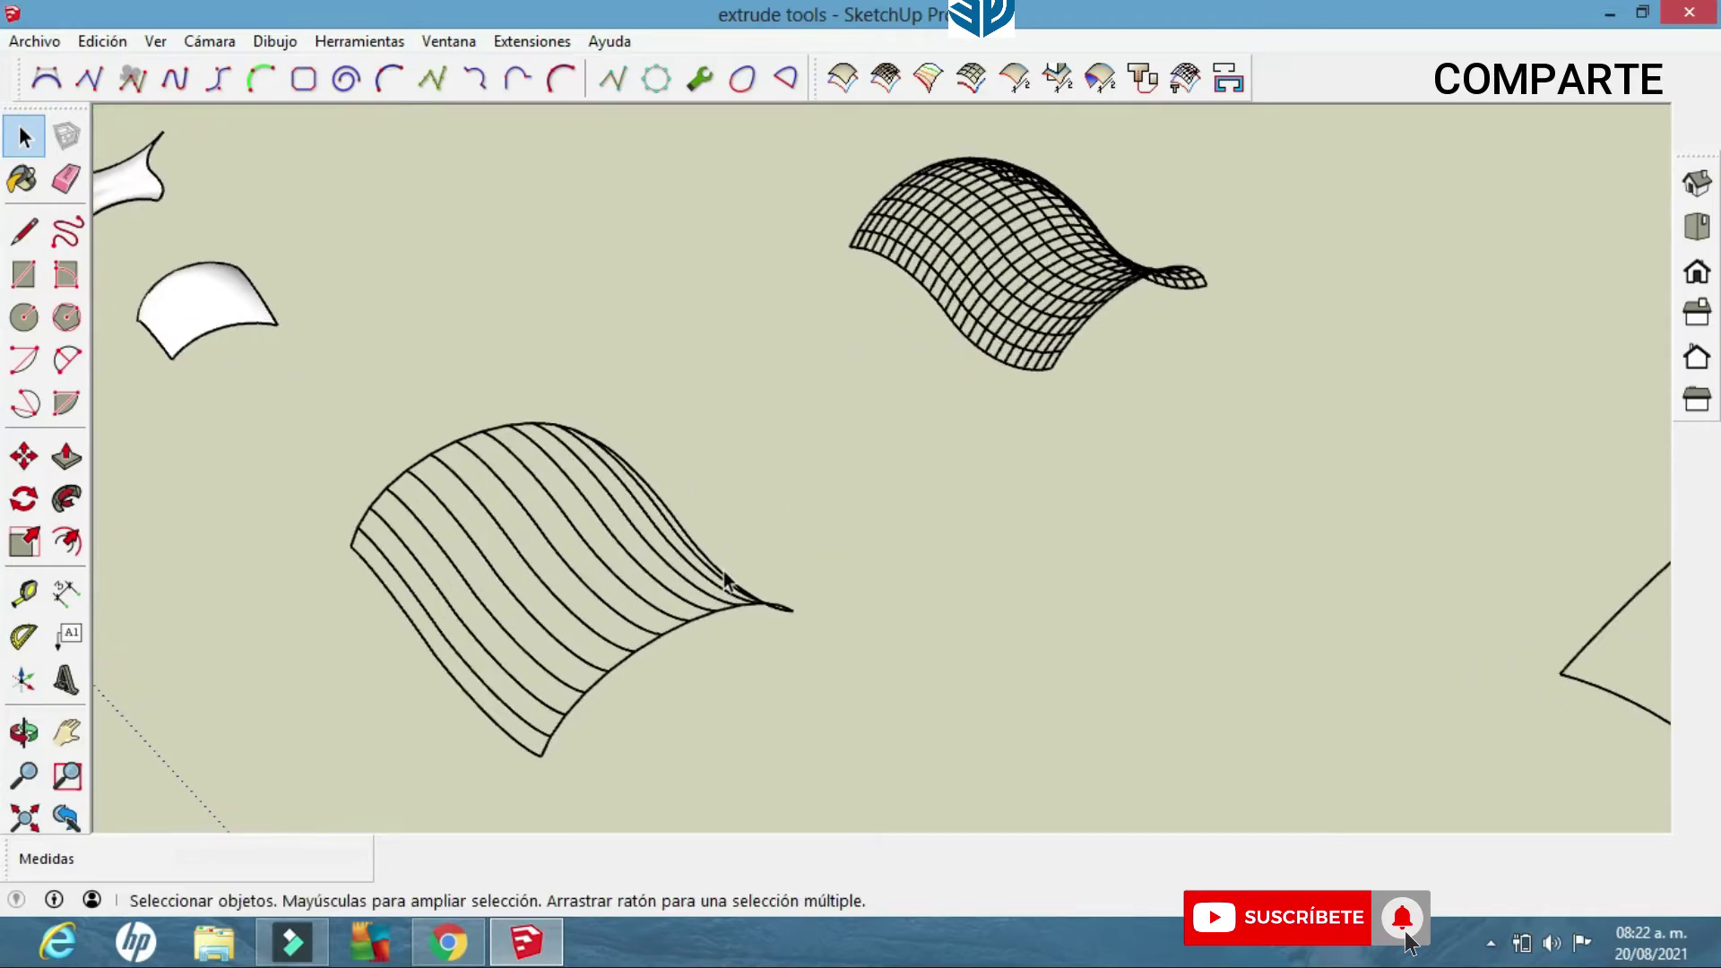
pyautogui.scroll(3, 634, 568)
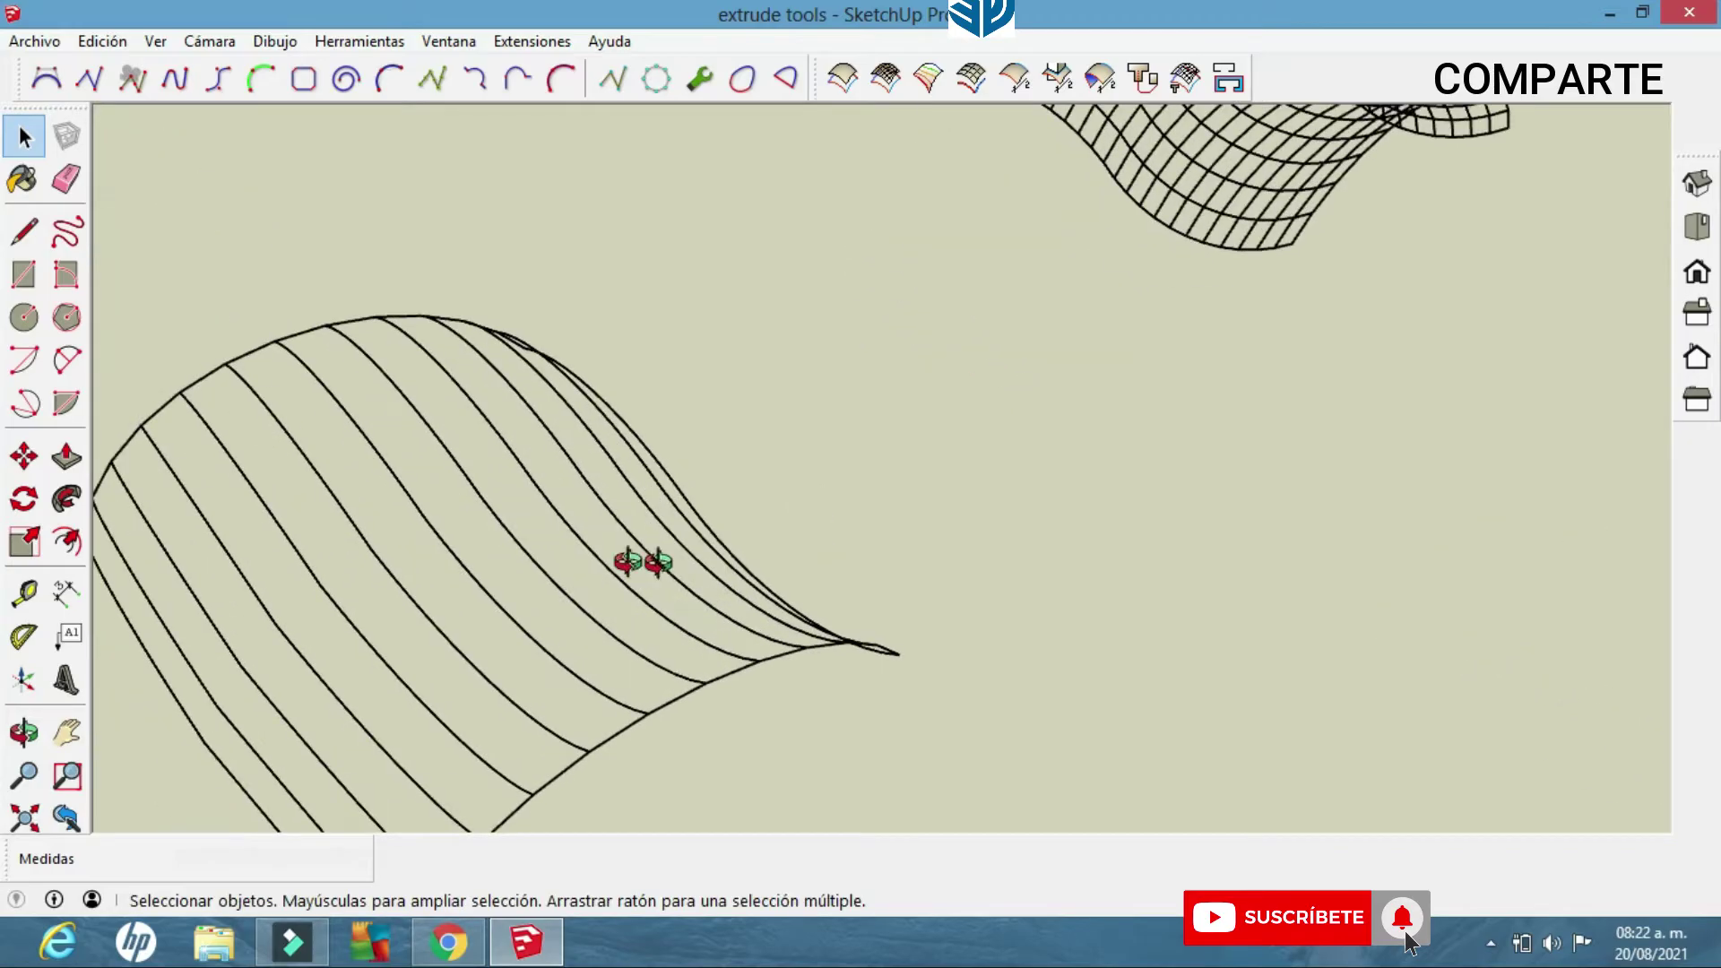
pyautogui.keyDown('shift'); pyautogui.moveTo(861, 592); pyautogui.dragTo(862, 594, button='middle'); pyautogui.keyUp('shift')
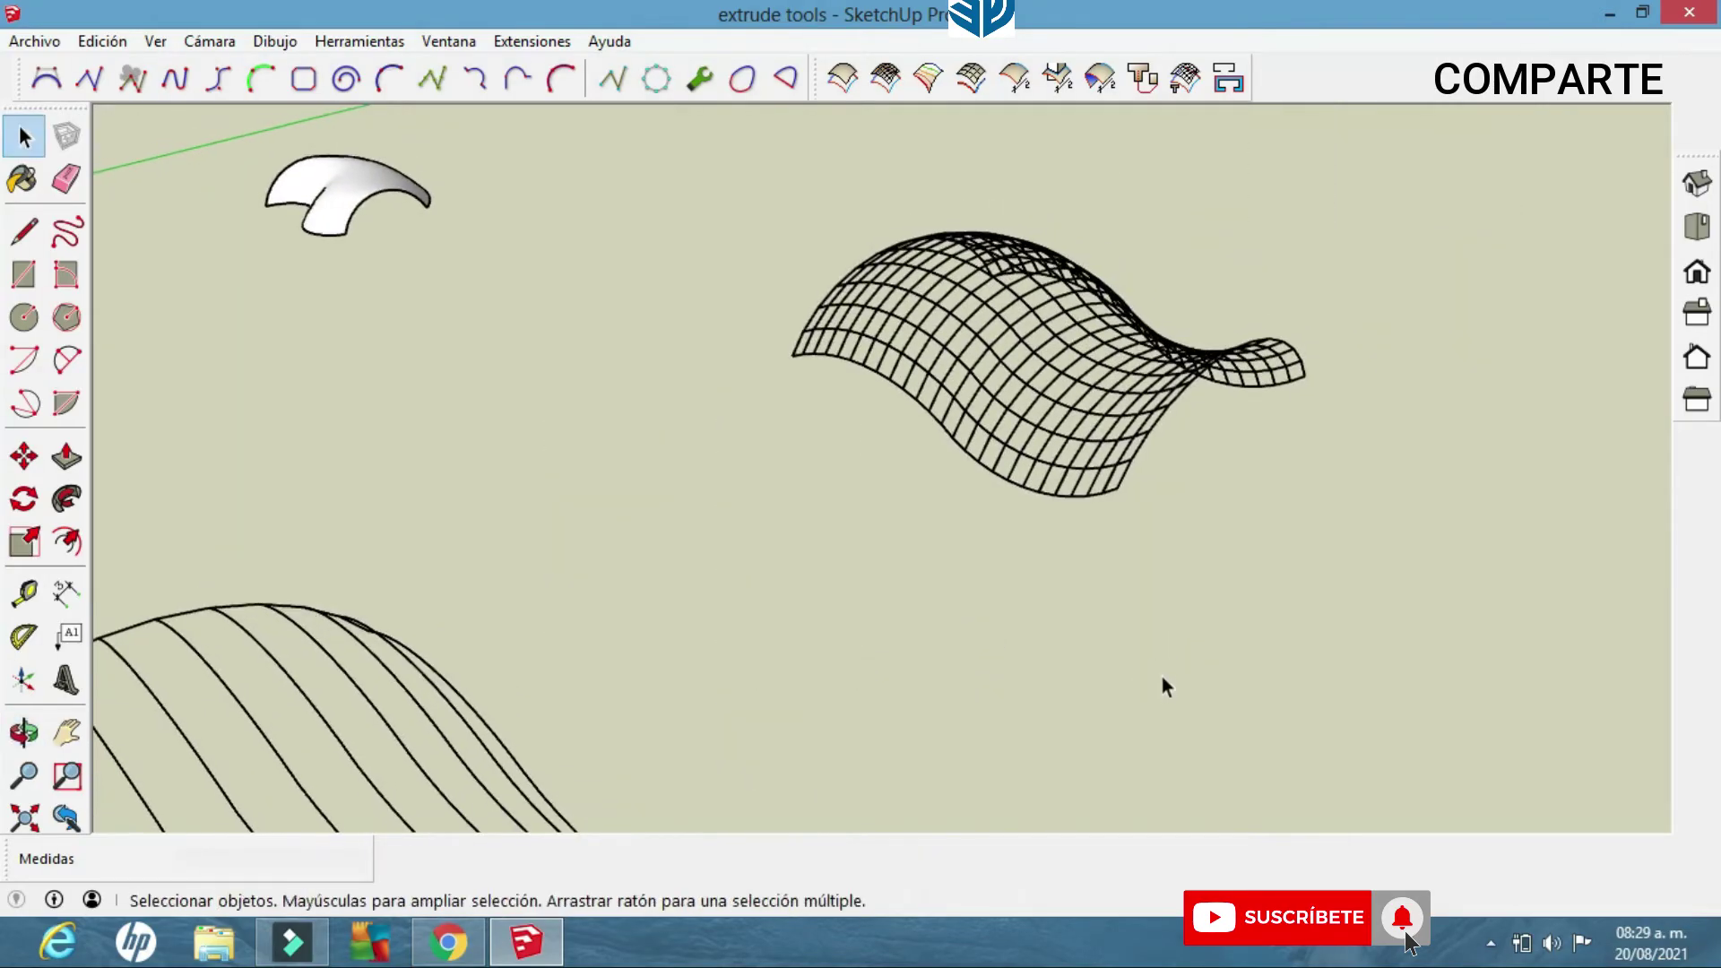
# Run Barrido de Curvas por Rieles para Red on the remaining open frame, picking its S-shaped curve as both profiles and its arches as rails.
pyautogui.moveTo(1166, 686); pyautogui.dragTo(1098, 594, button='middle')
pyautogui.scroll(3, 951, 497)
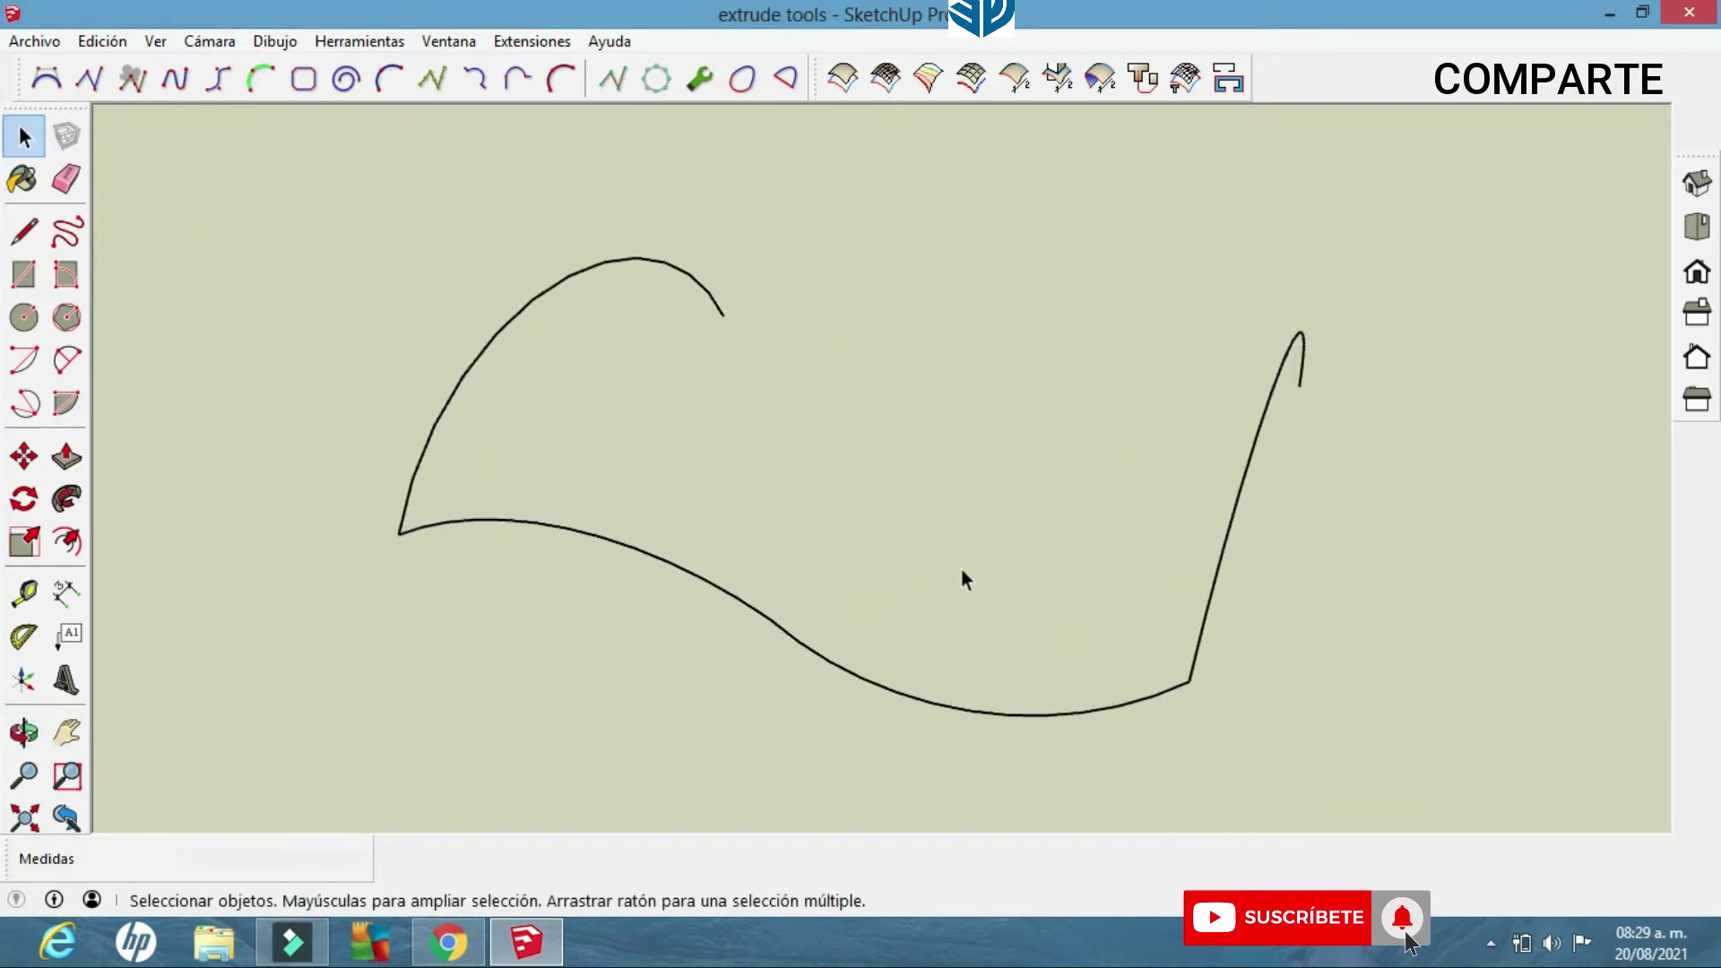
pyautogui.moveTo(1058, 571)
pyautogui.mouseDown(button='middle')
pyautogui.moveTo(896, 499)
pyautogui.moveTo(987, 577)
pyautogui.moveTo(938, 569)
pyautogui.moveTo(1061, 573)
pyautogui.moveTo(983, 557)
pyautogui.moveTo(997, 578)
pyautogui.mouseUp(button='middle')
pyautogui.scroll(2, 1001, 585)
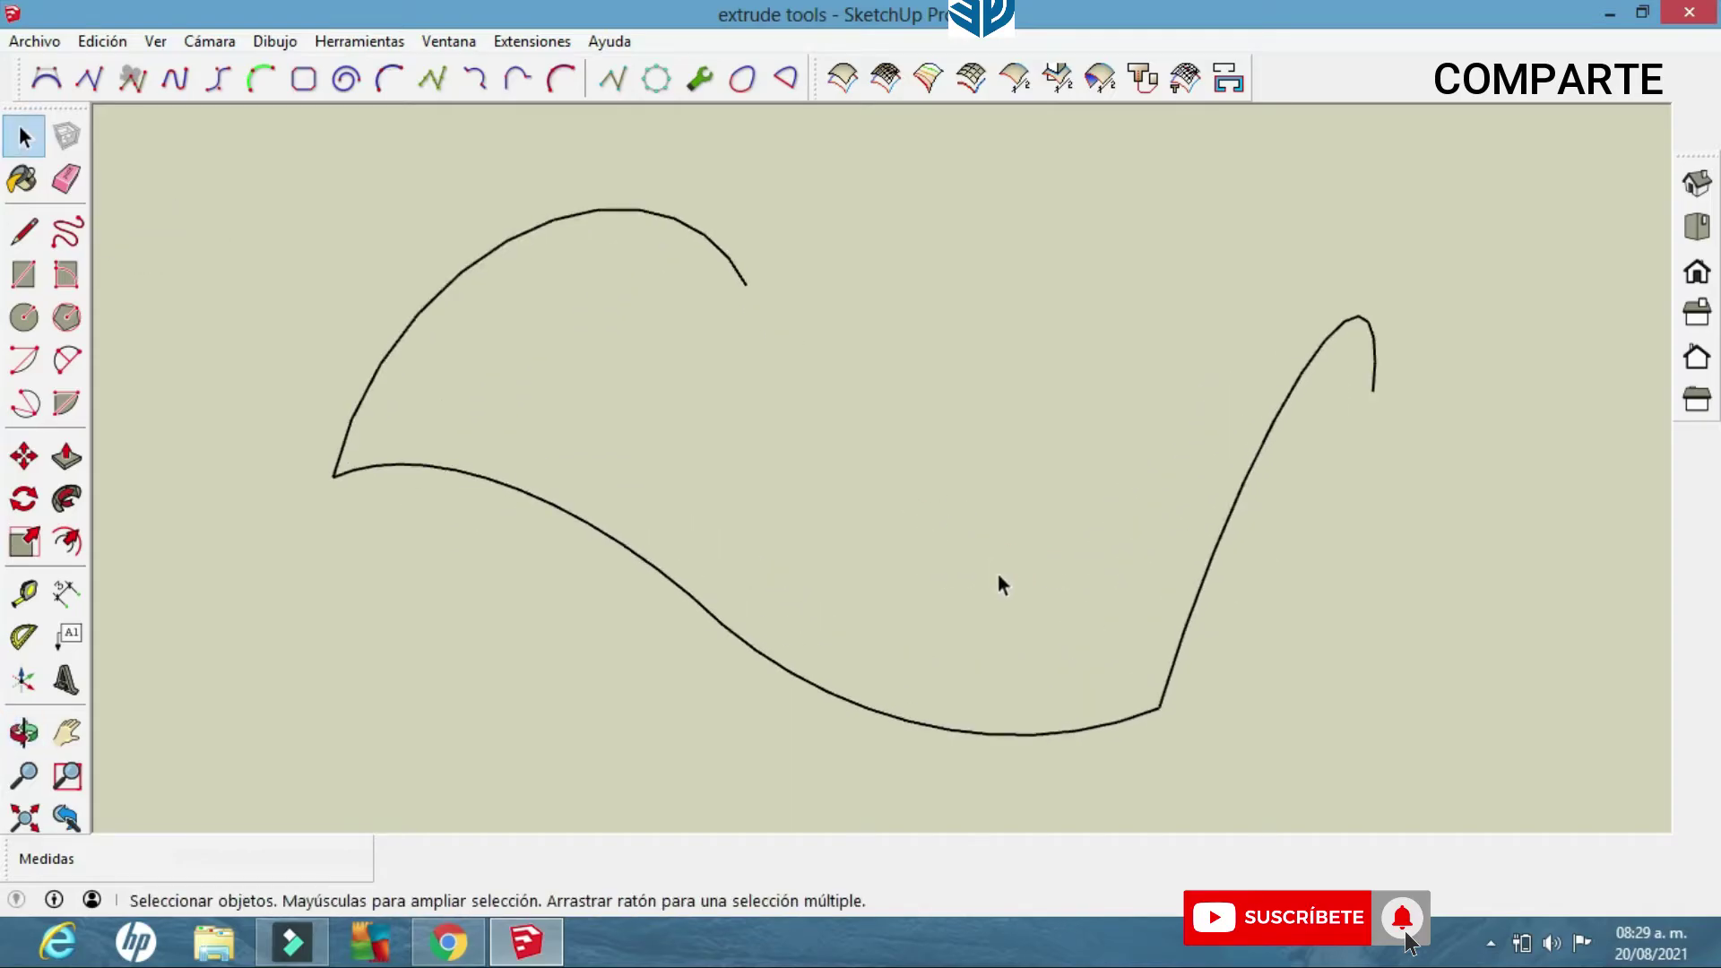
pyautogui.click(904, 89)
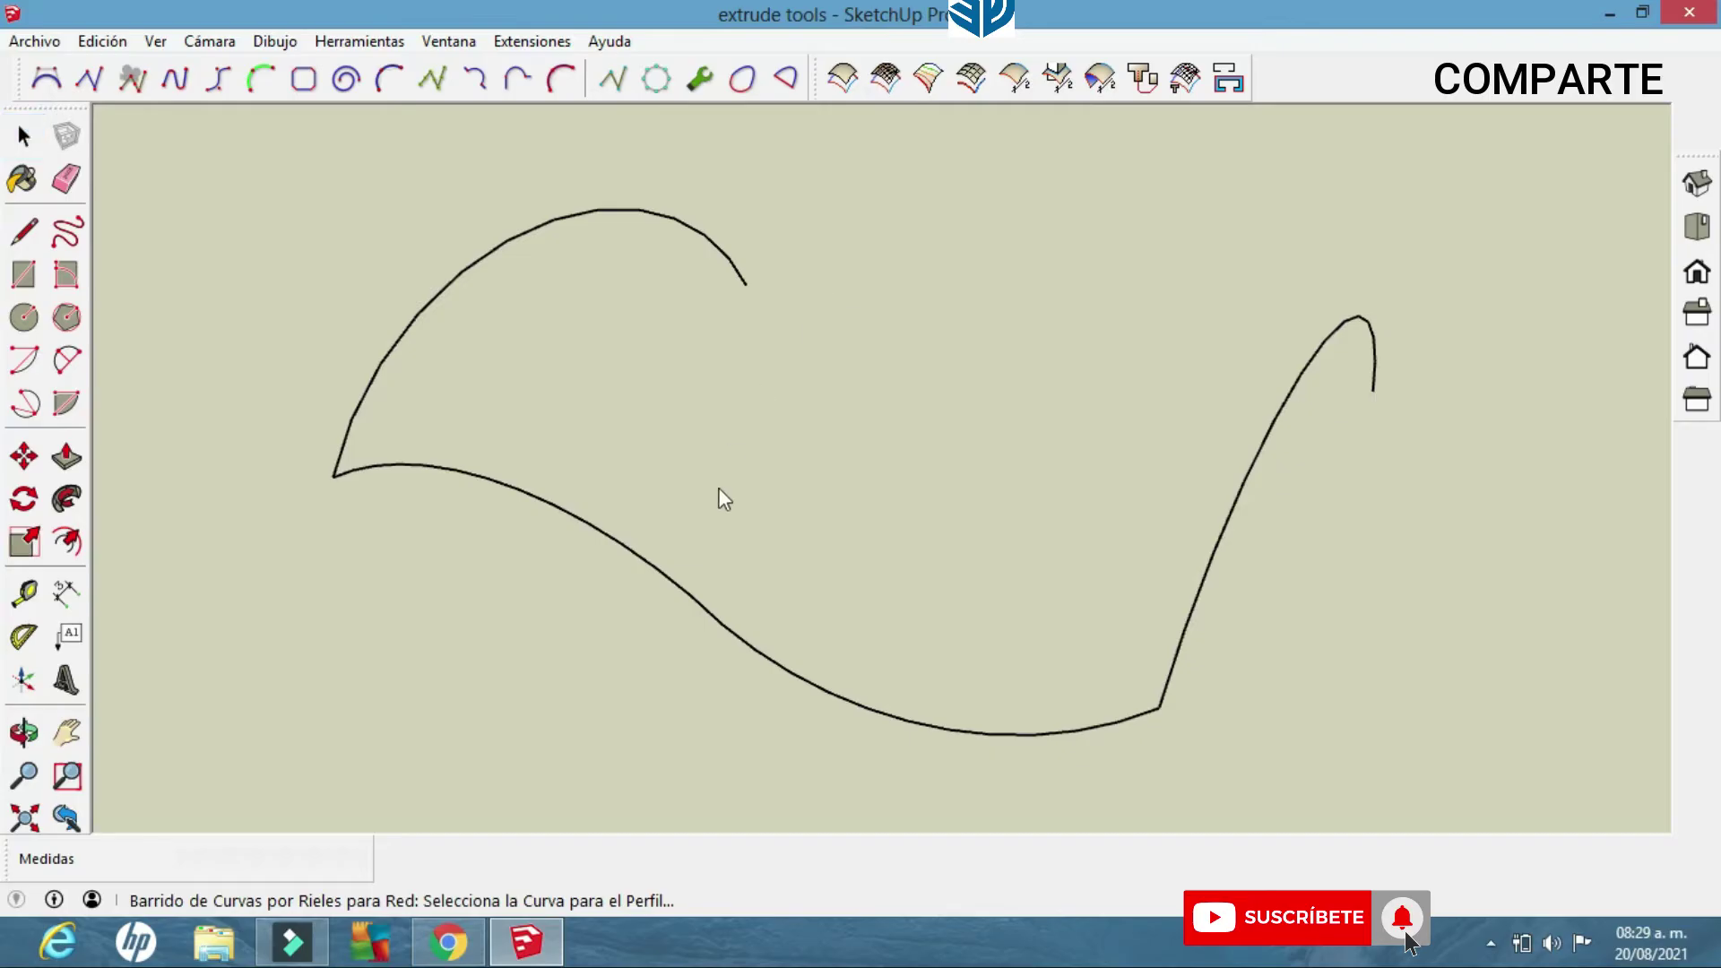
pyautogui.click(665, 574)
pyautogui.click(493, 249)
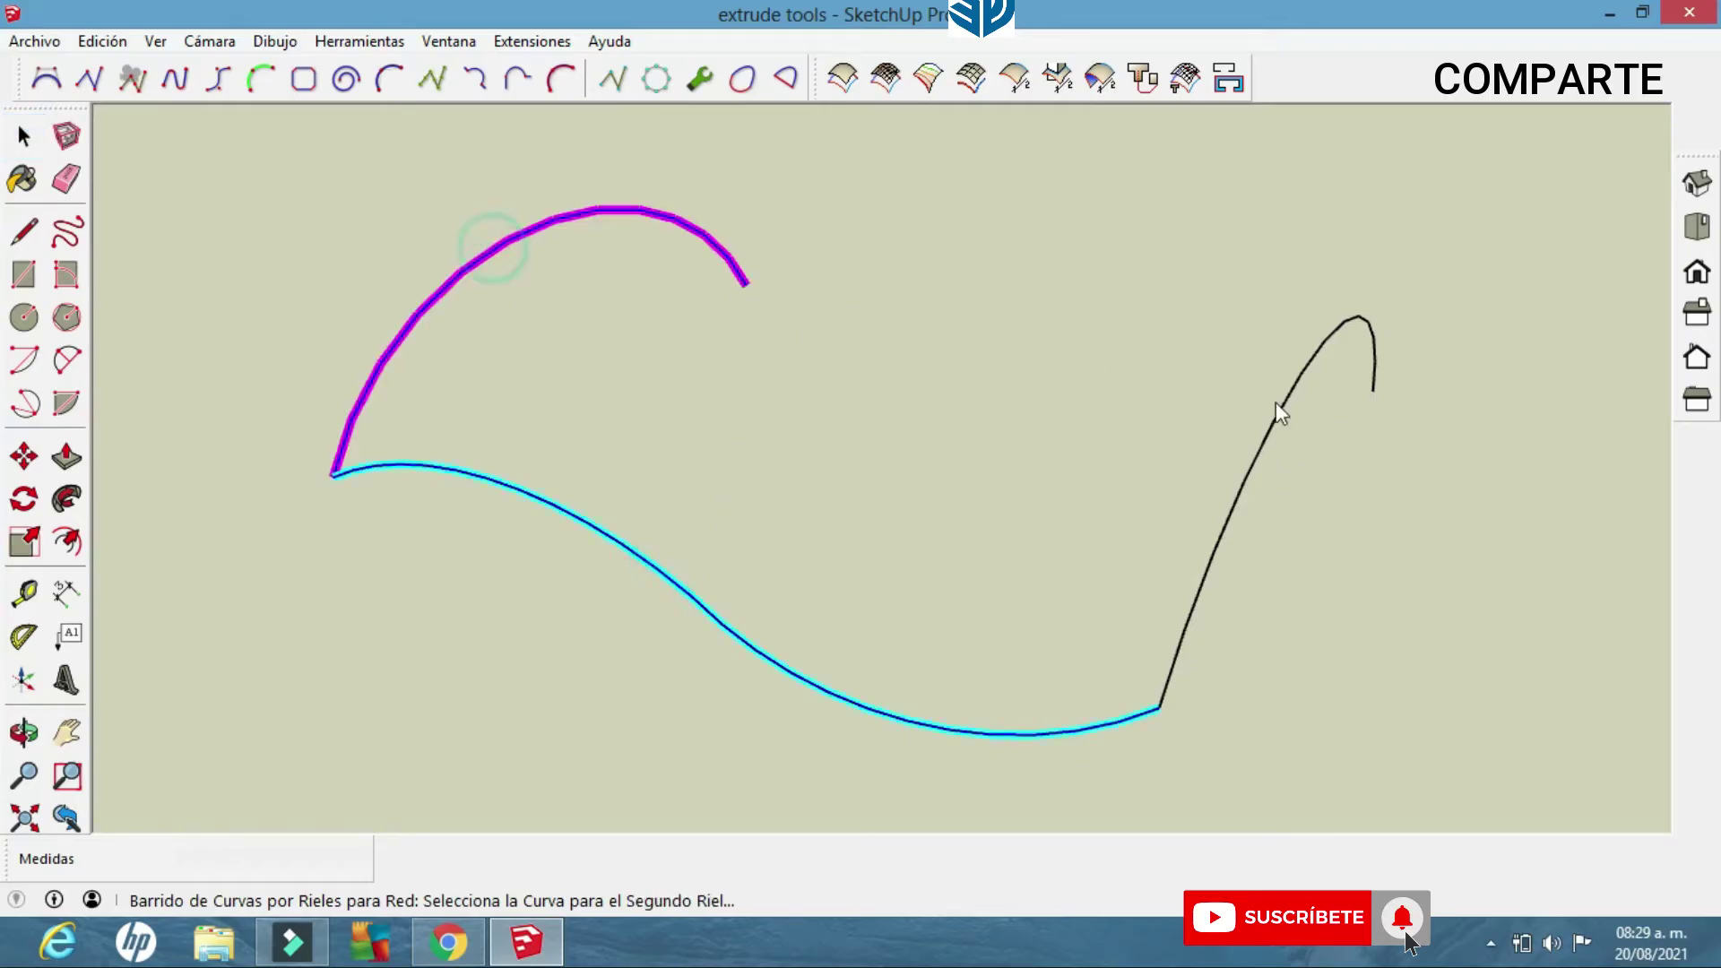
pyautogui.click(1273, 431)
pyautogui.click(949, 730)
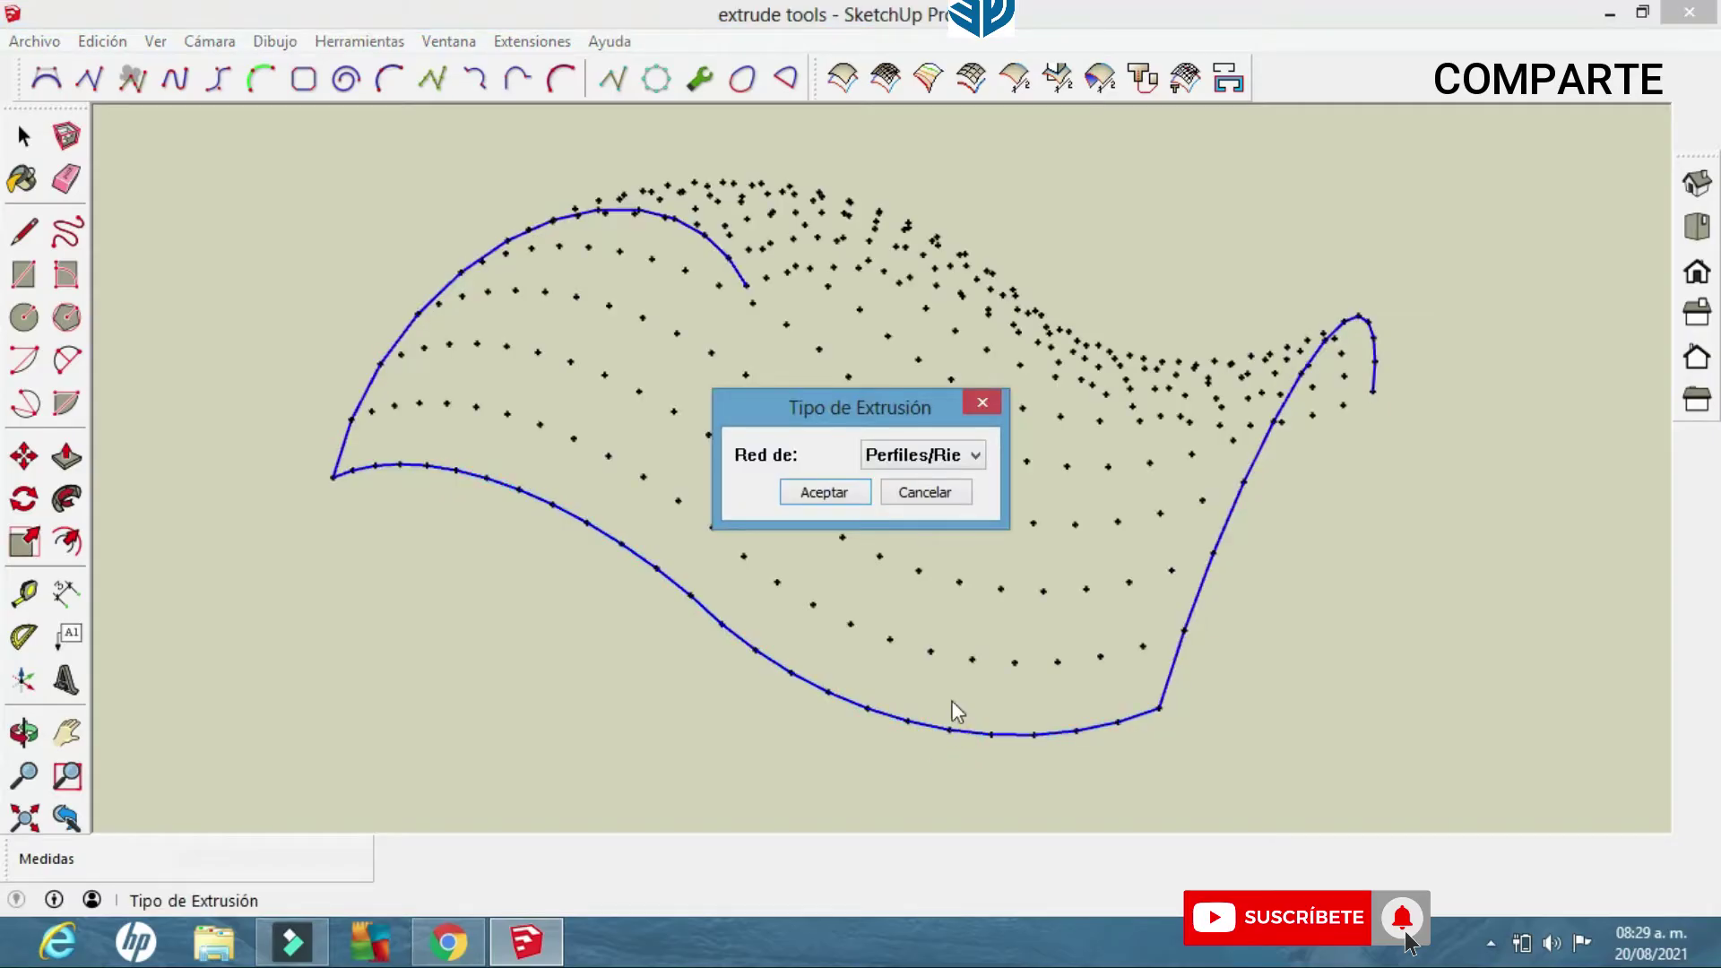
# Generate the remaining frame's network from Perfiles/Rieles as a 3D network.
pyautogui.moveTo(904, 405); pyautogui.dragTo(867, 299)
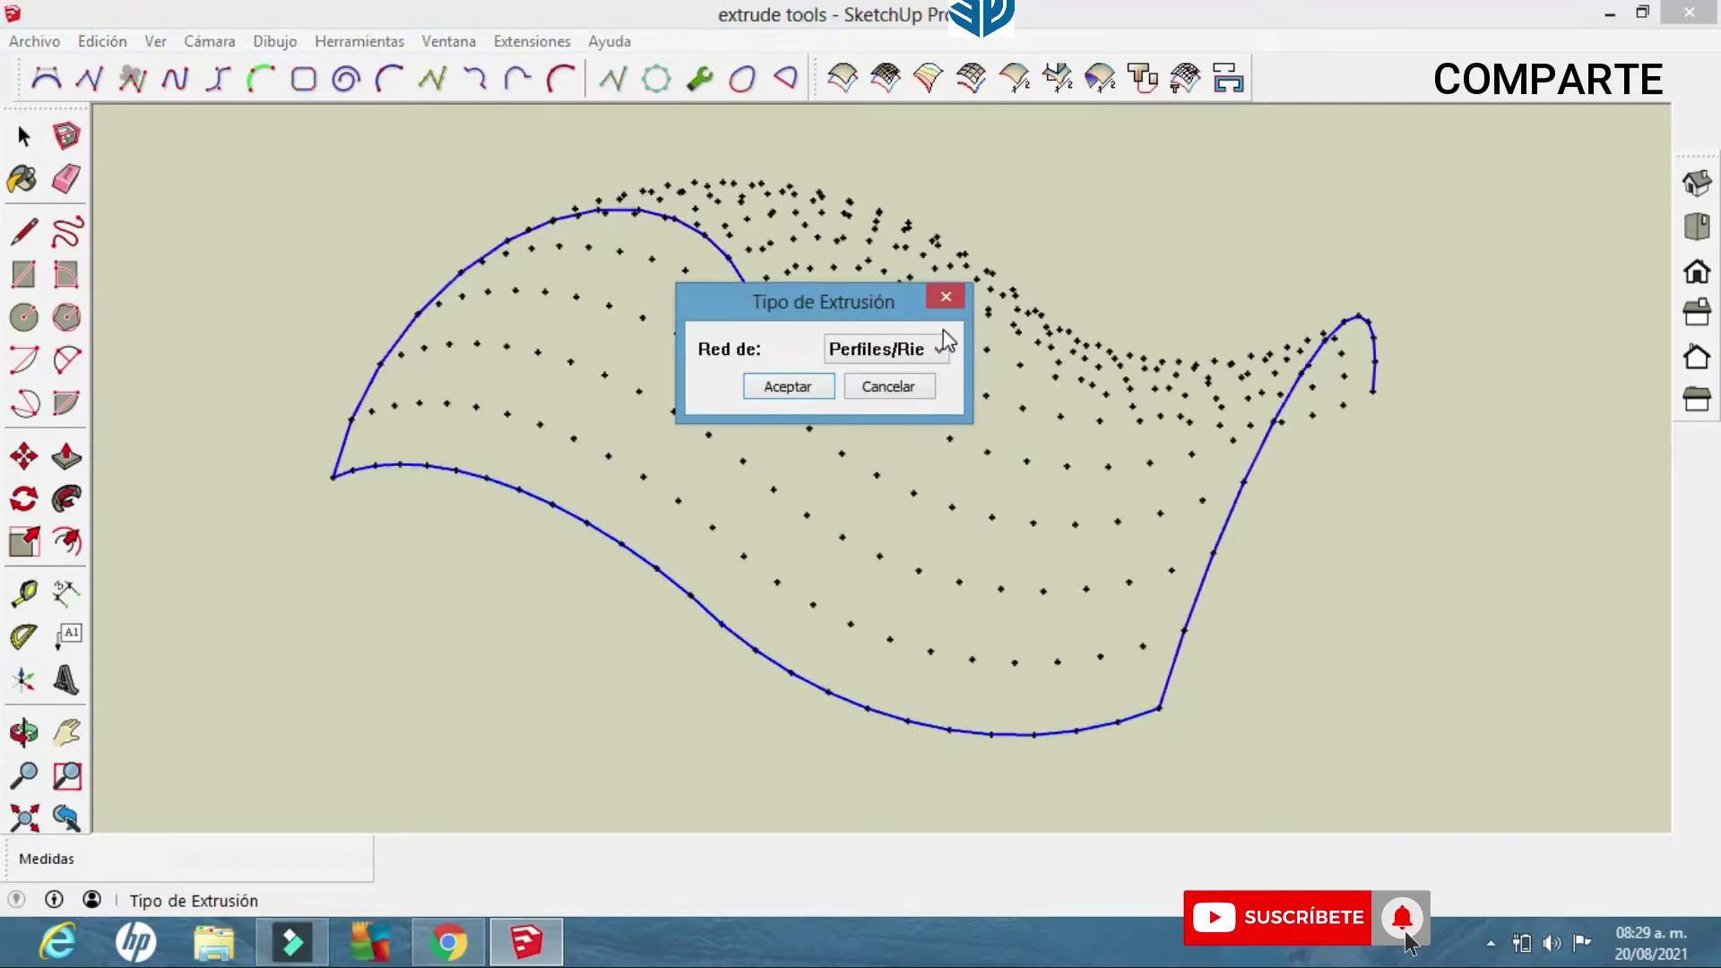
pyautogui.click(788, 387)
pyautogui.click(977, 453)
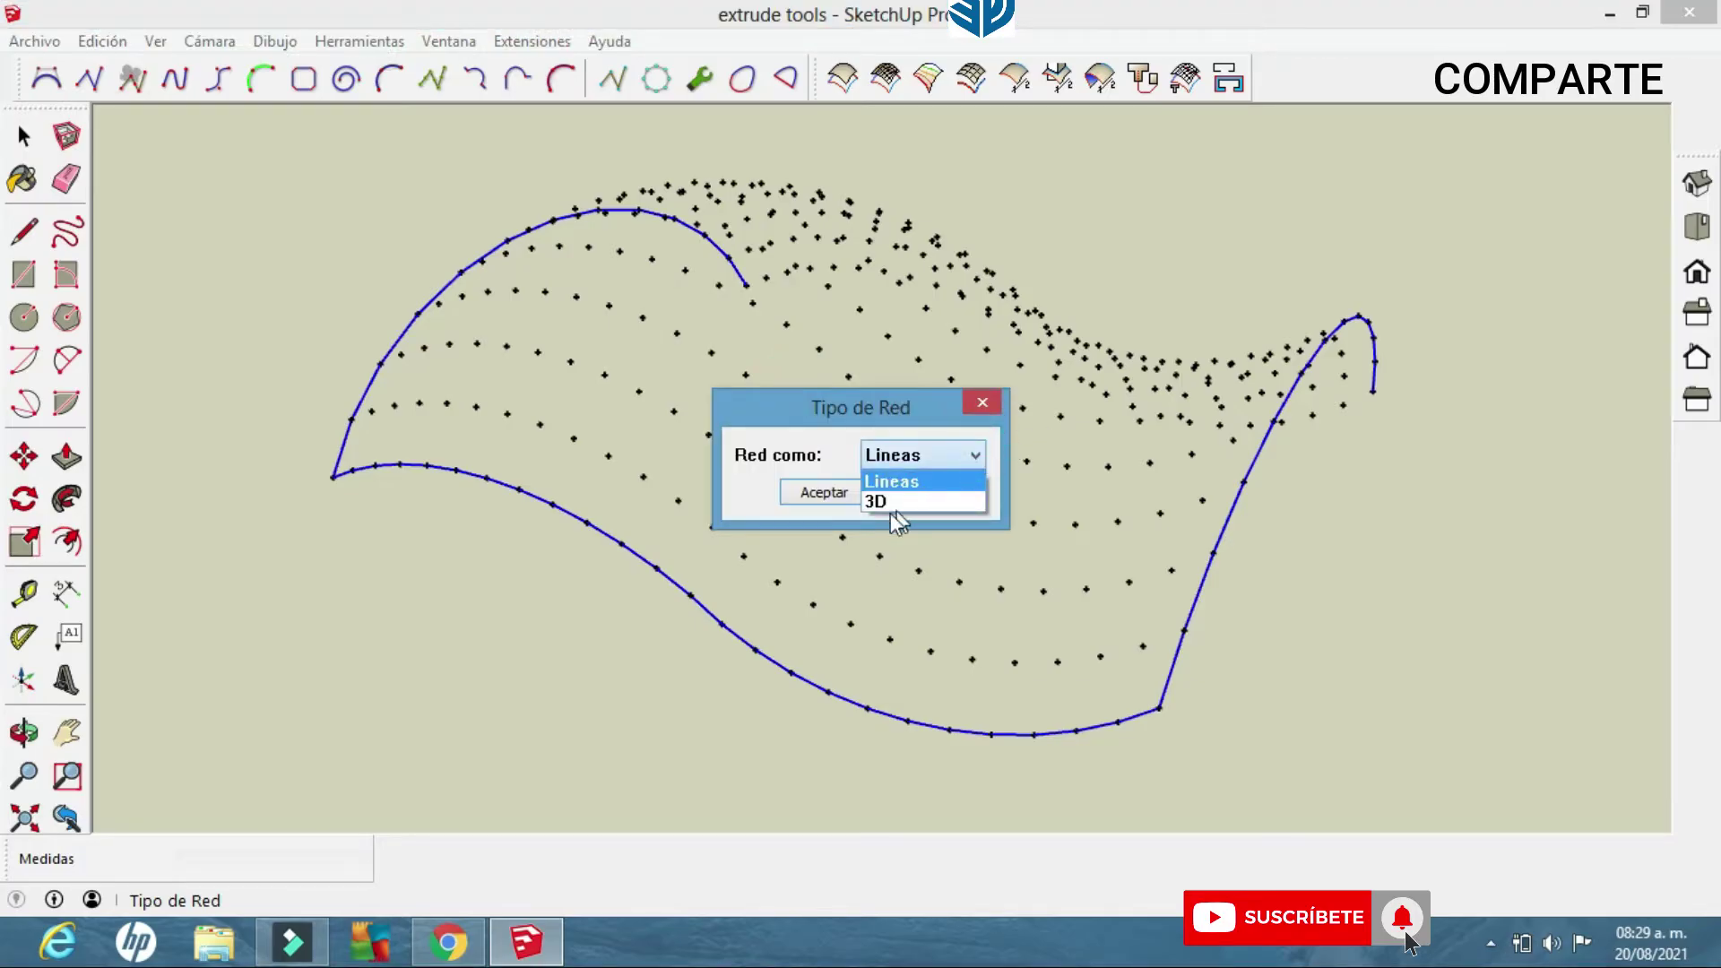
pyautogui.click(888, 508)
pyautogui.click(820, 492)
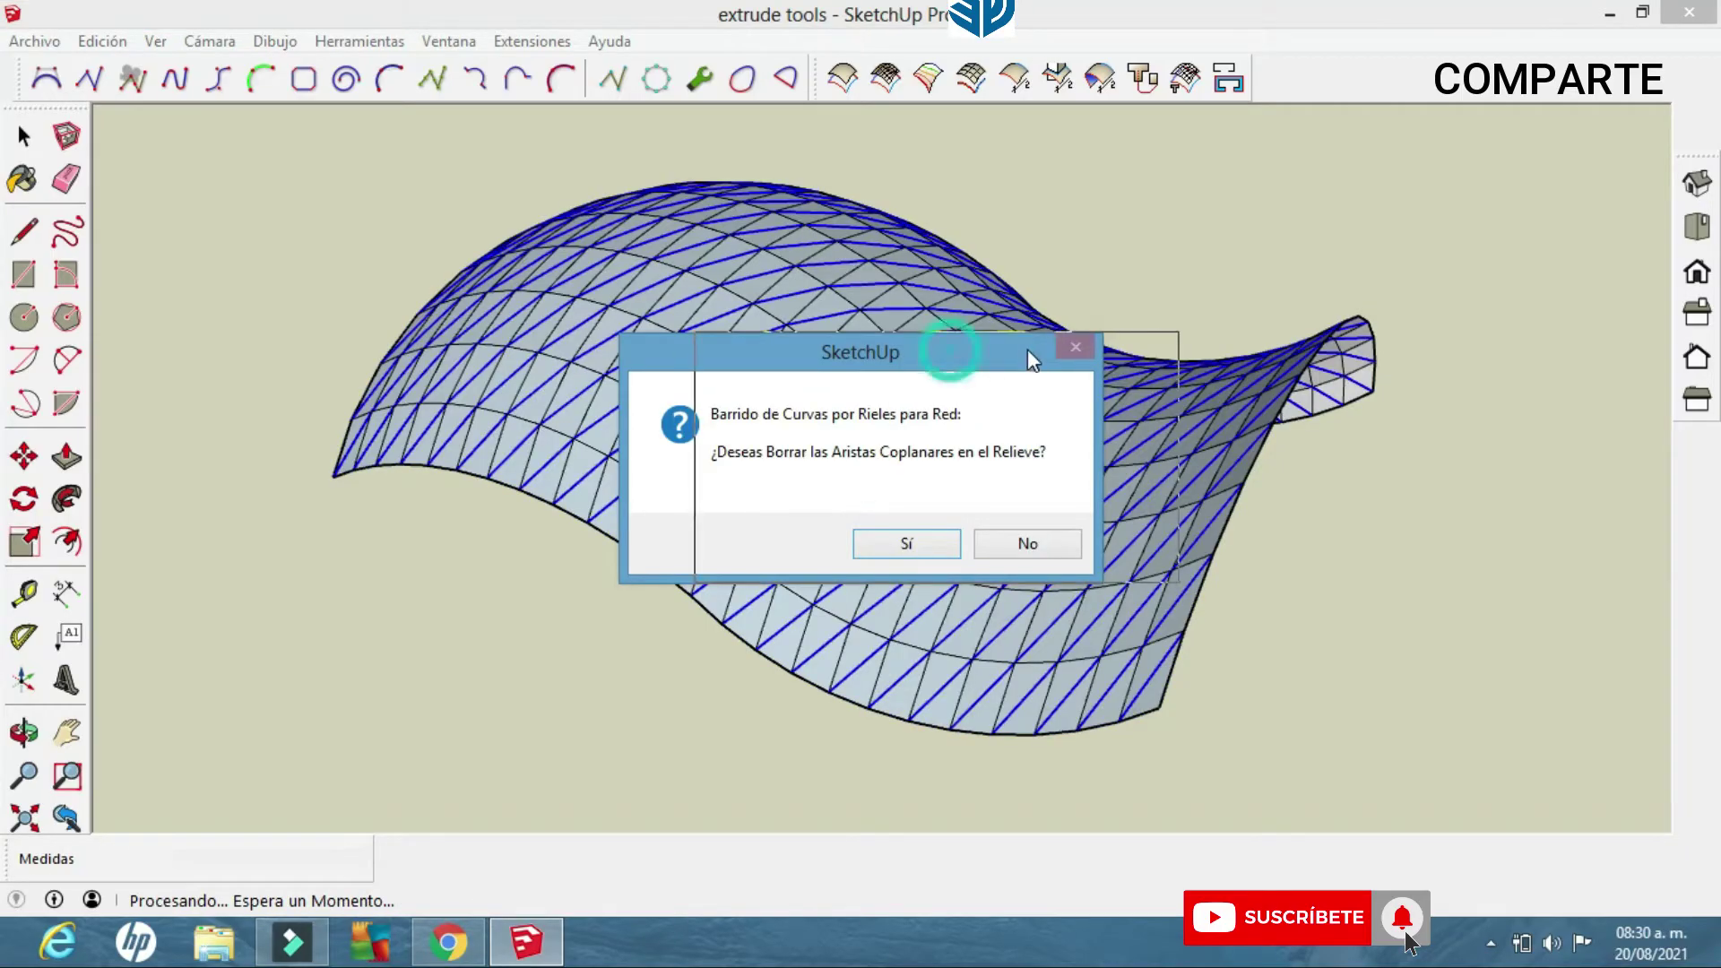
# Erase the coplanar edges of the generated surface and decline inverting its faces.
pyautogui.moveTo(1027, 348); pyautogui.dragTo(1105, 347)
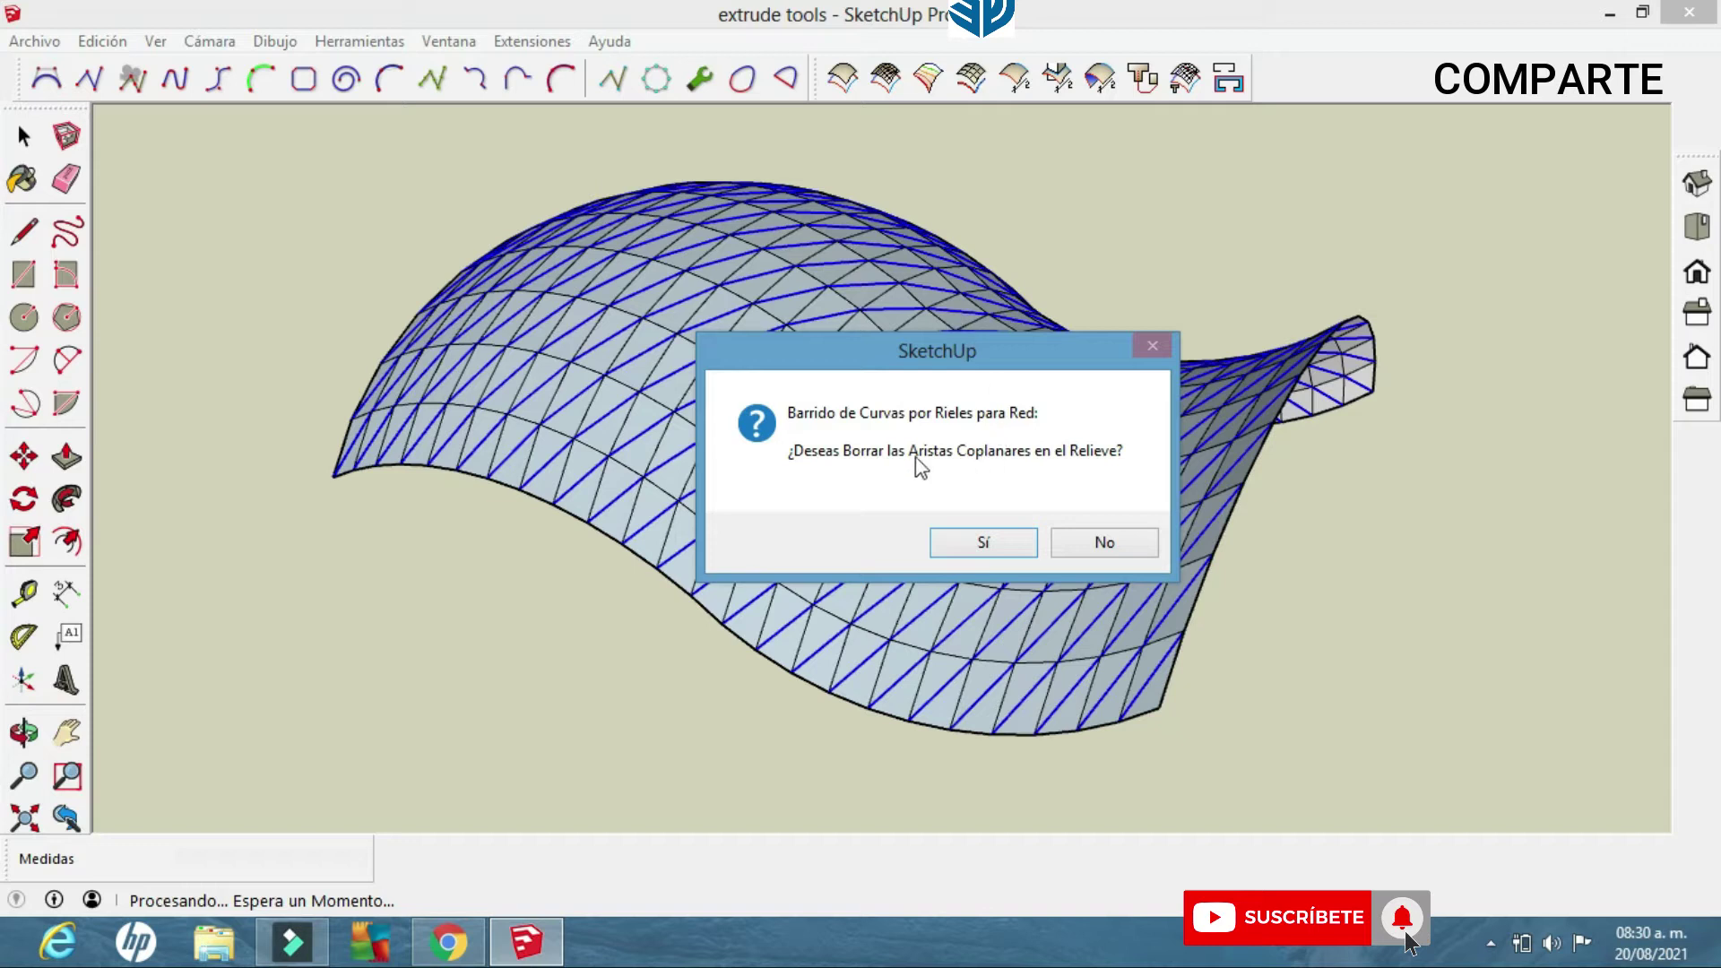
pyautogui.click(999, 542)
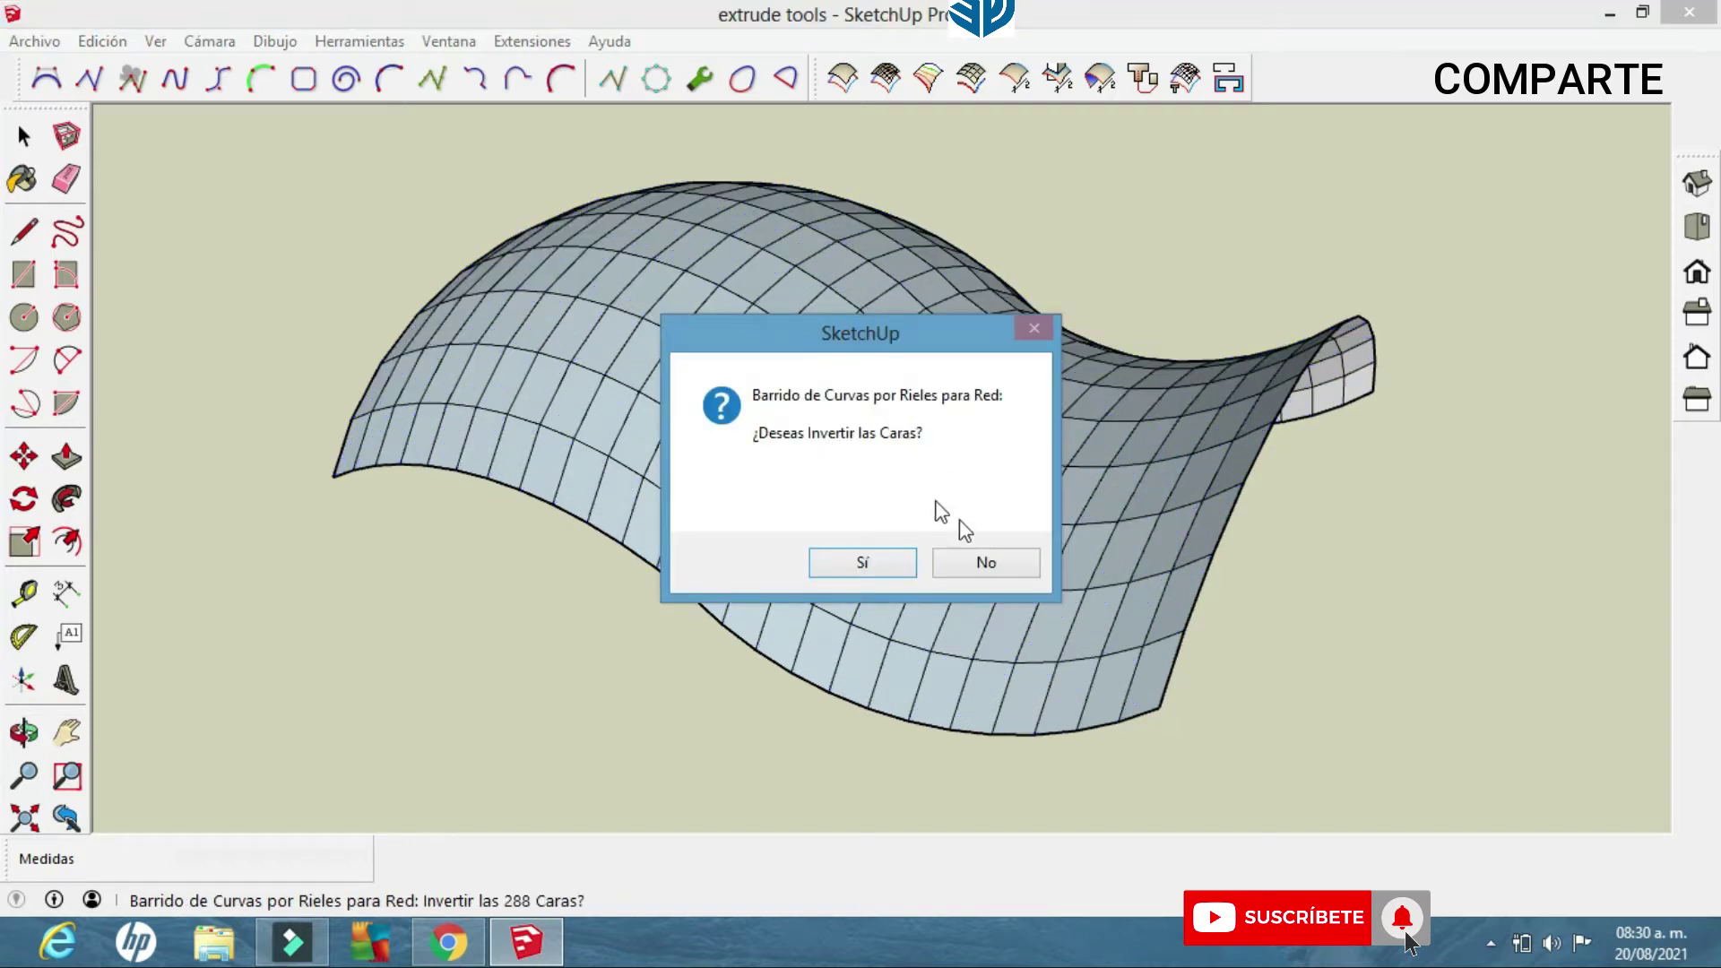
pyautogui.click(986, 563)
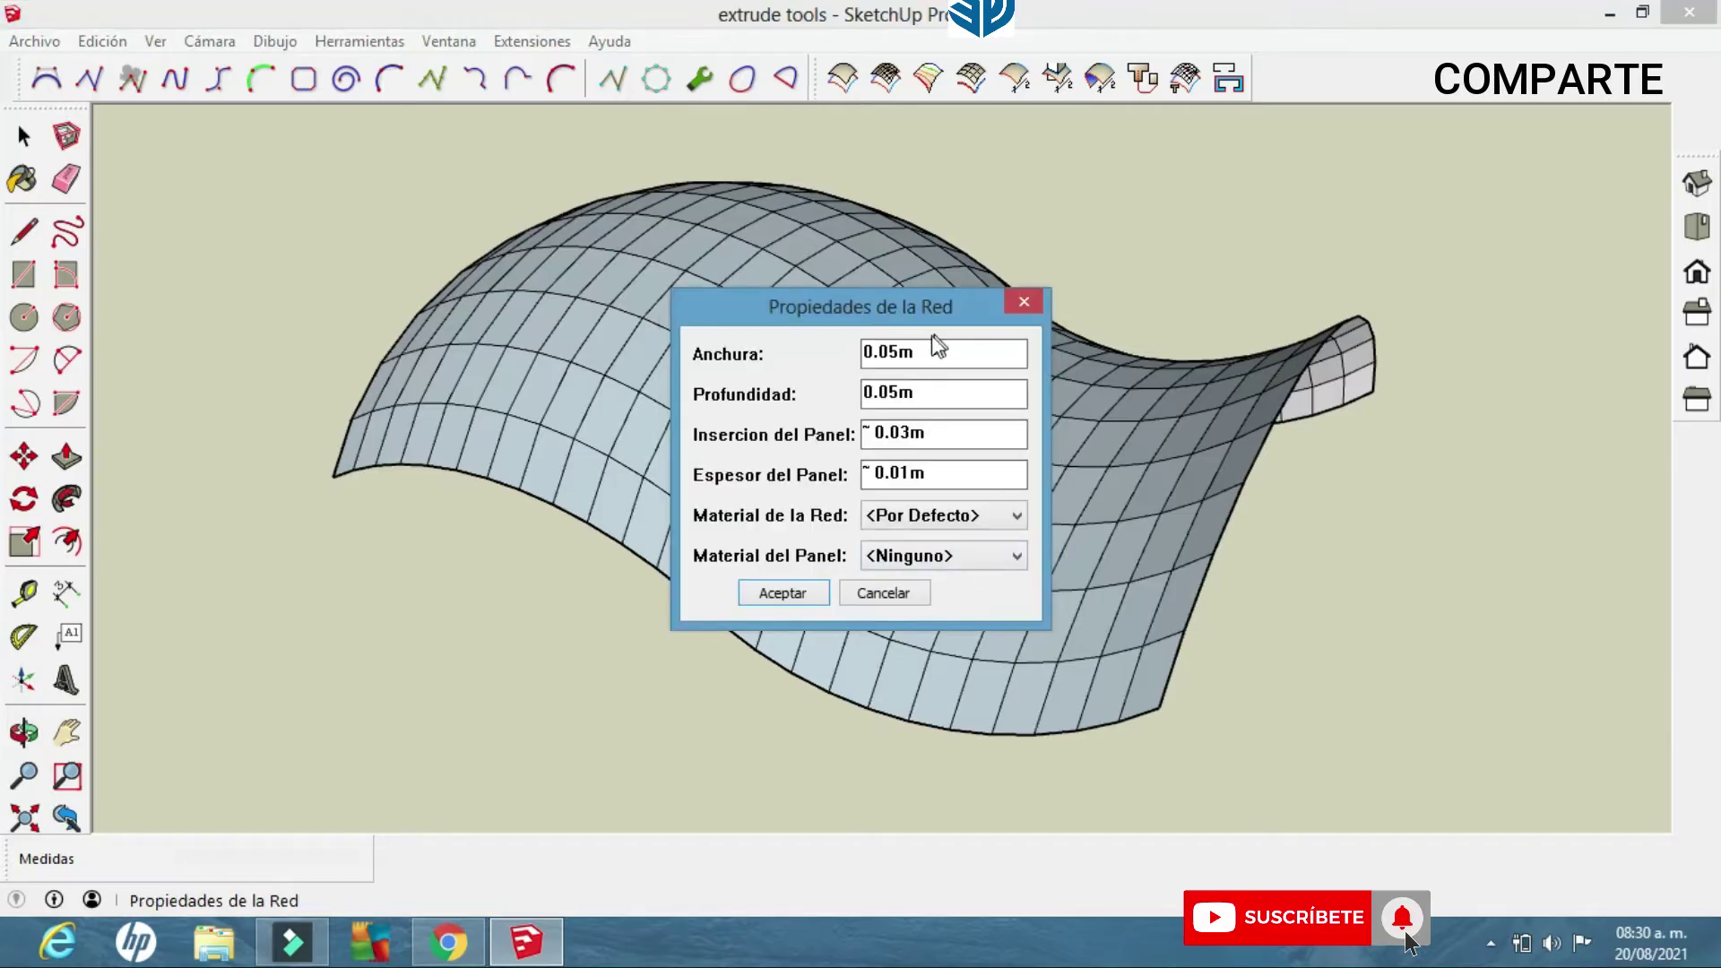
# Set the network's width and depth to 0.3, and the panel insertion and panel thickness to 0.1.
pyautogui.moveTo(960, 305); pyautogui.dragTo(1487, 171)
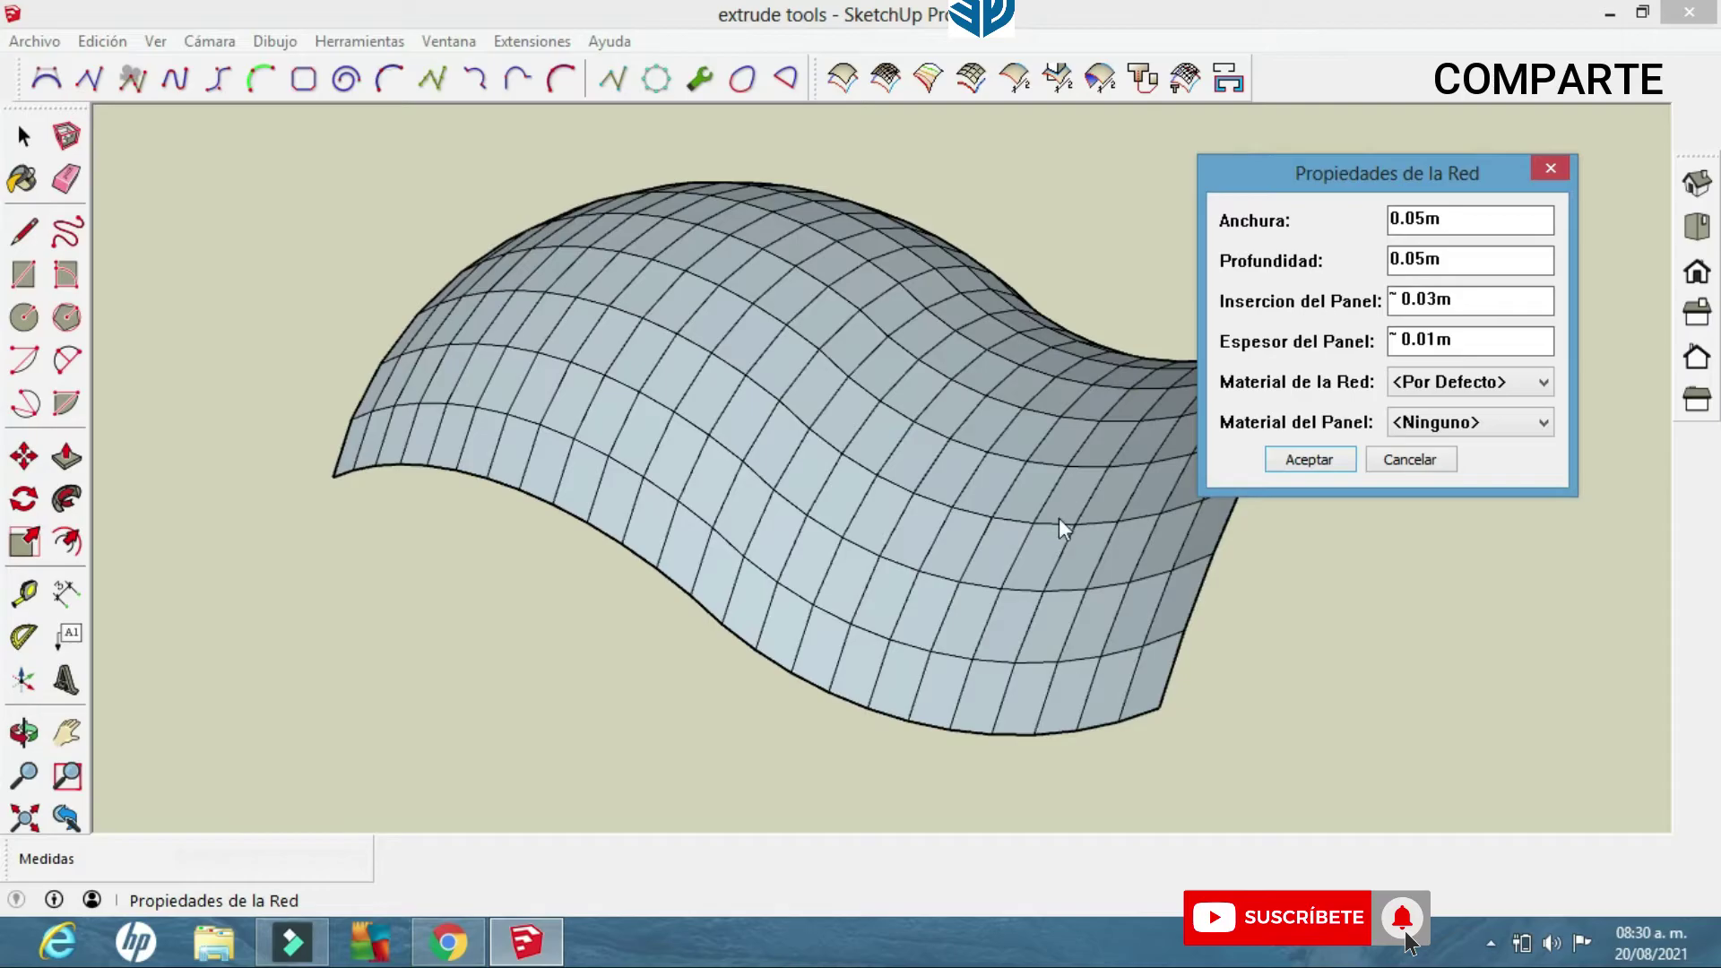
pyautogui.click(983, 554)
pyautogui.click(1483, 226)
pyautogui.write('0.3')
pyautogui.click(1518, 263)
pyautogui.click(1506, 308)
pyautogui.press('BackSpace')
pyautogui.press('BackSpace')
pyautogui.press('BackSpace')
pyautogui.click(1499, 337)
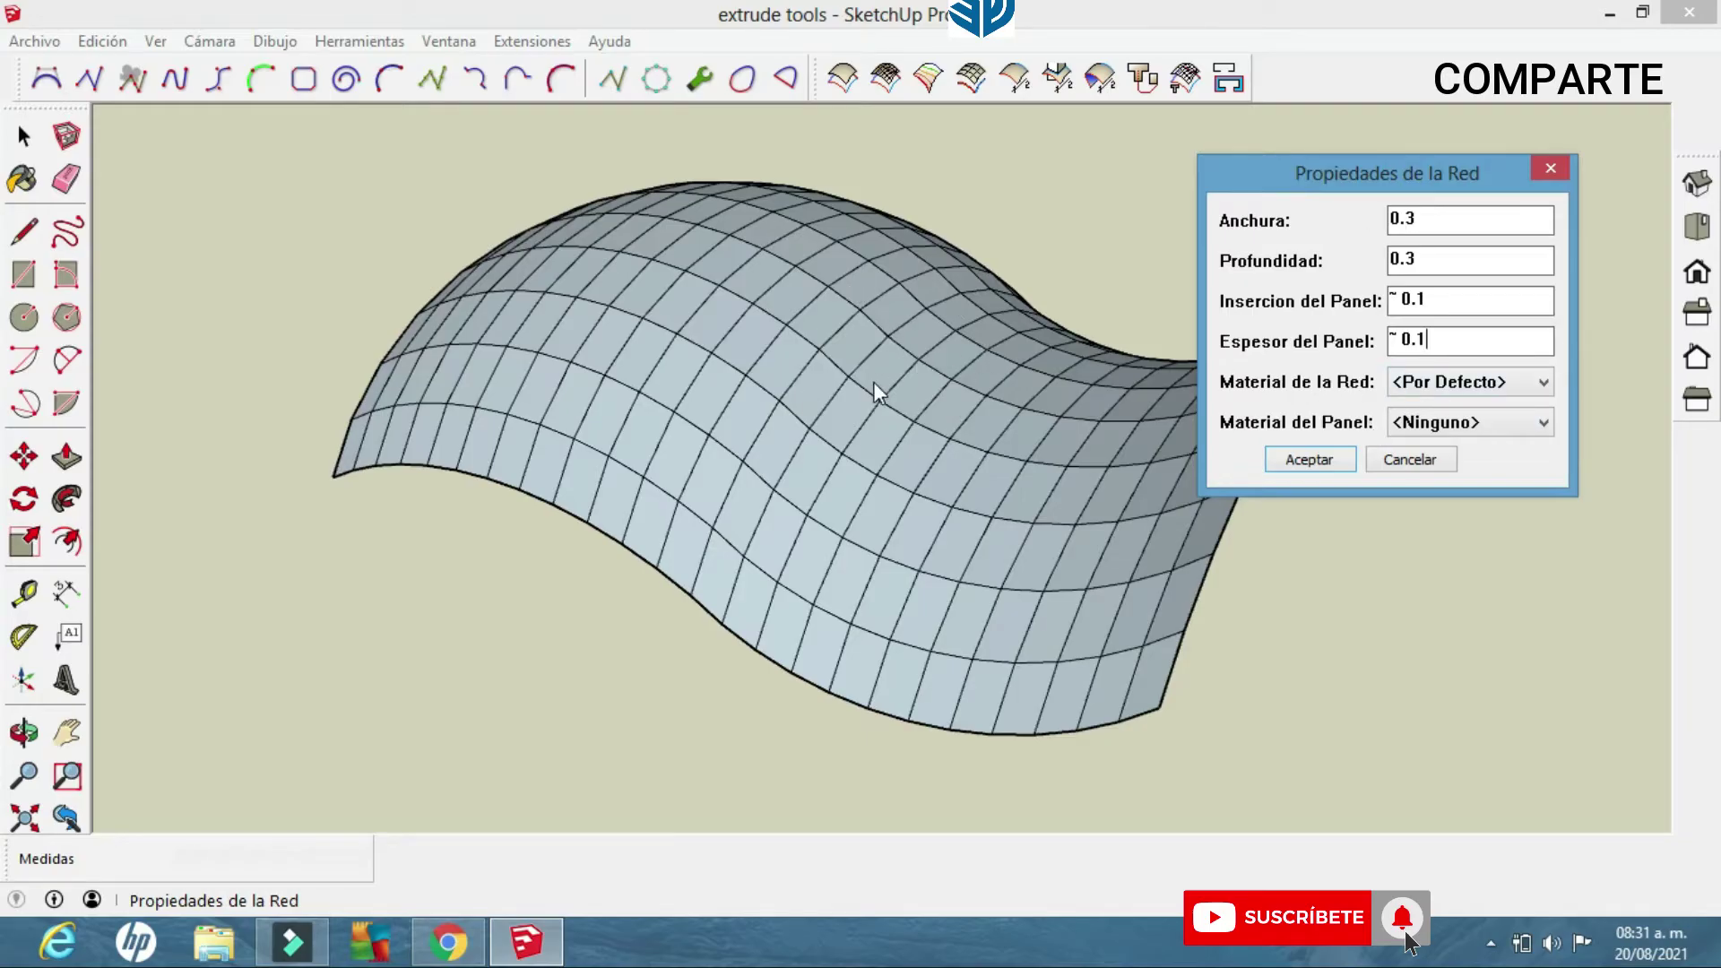
# Set the network's material to Red, choose a panel material, generate the panelled network and erase its original curves.
pyautogui.click(1542, 386)
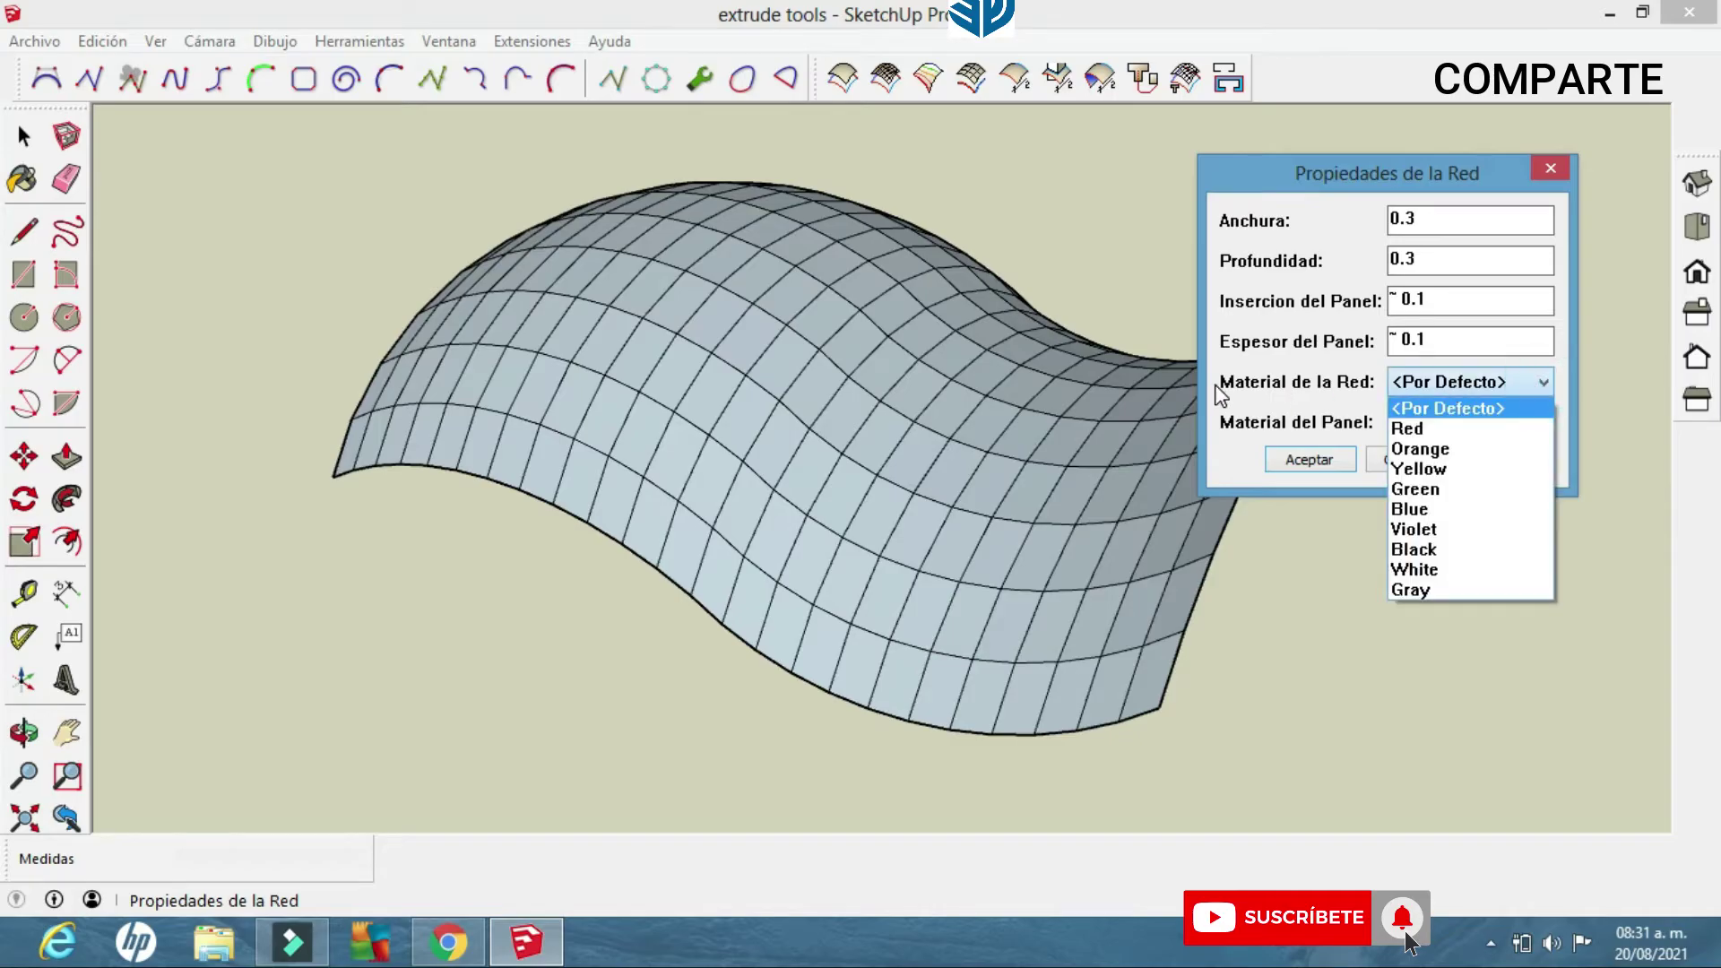
pyautogui.click(1429, 432)
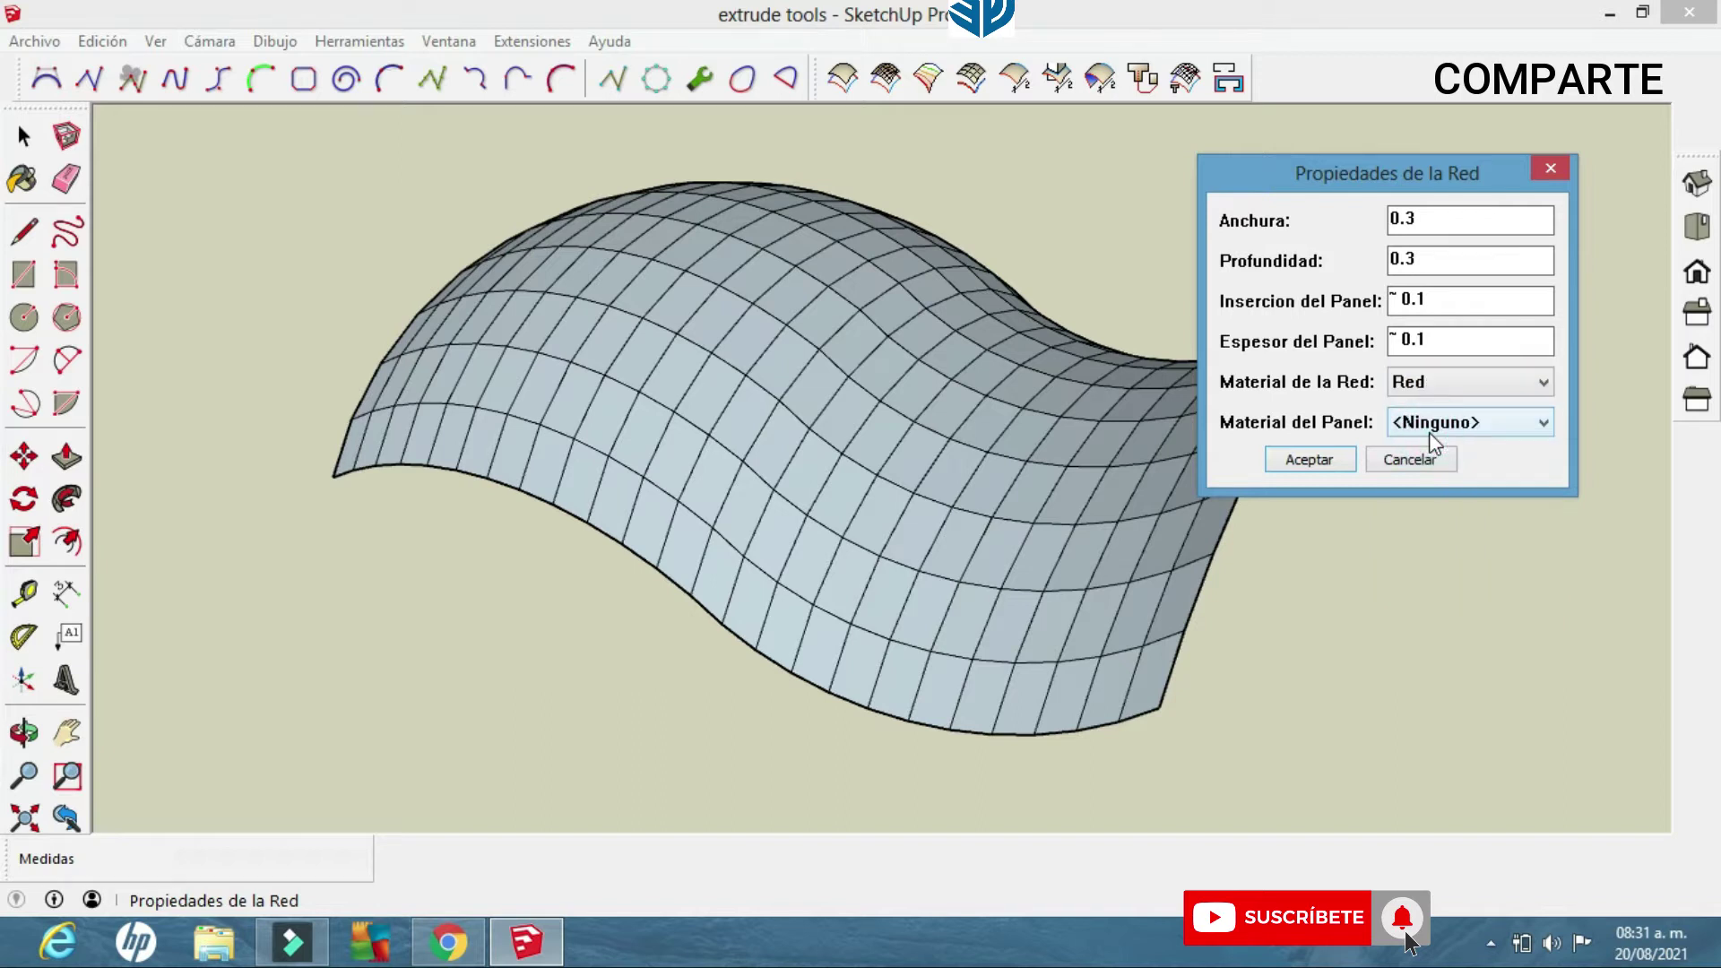
pyautogui.click(1542, 428)
pyautogui.click(1478, 490)
pyautogui.click(1309, 462)
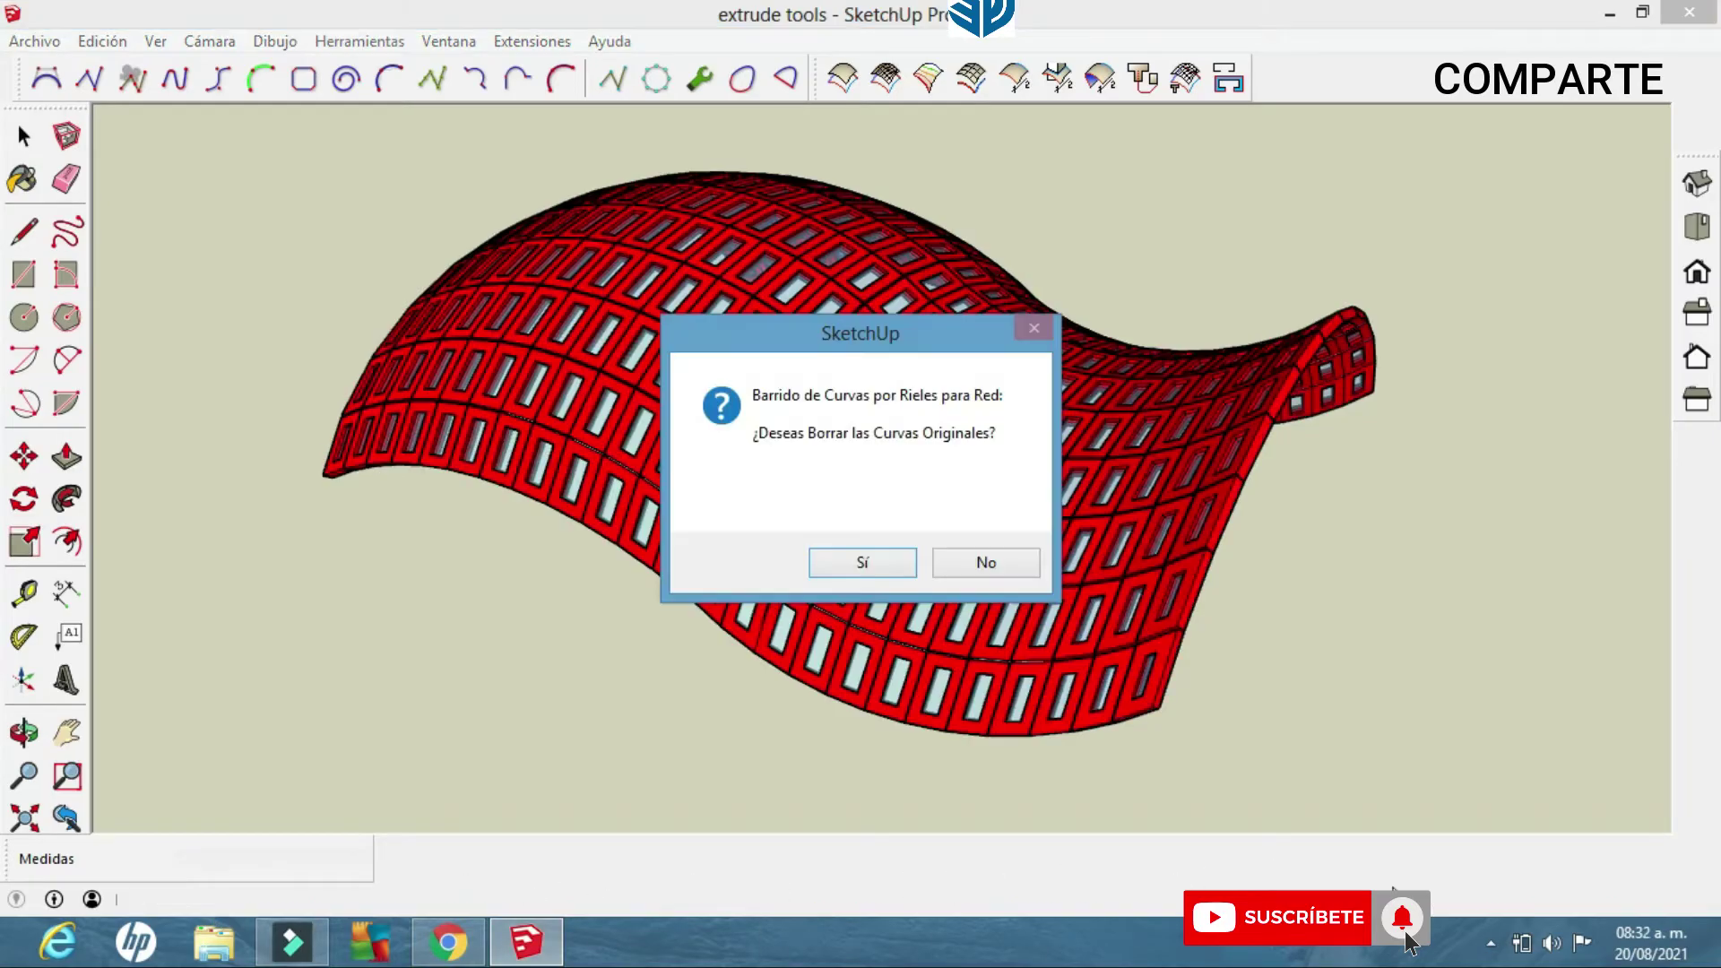
pyautogui.click(865, 563)
# Examine the red panelled network and the open curve frame beside it.
pyautogui.moveTo(943, 519)
pyautogui.mouseDown(button='middle')
pyautogui.moveTo(735, 422)
pyautogui.moveTo(615, 320)
pyautogui.moveTo(829, 397)
pyautogui.moveTo(654, 300)
pyautogui.moveTo(892, 334)
pyautogui.moveTo(664, 368)
pyautogui.moveTo(1306, 565)
pyautogui.moveTo(1038, 595)
pyautogui.moveTo(1143, 561)
pyautogui.moveTo(1184, 583)
pyautogui.moveTo(1256, 570)
pyautogui.moveTo(1229, 466)
pyautogui.moveTo(1101, 527)
pyautogui.moveTo(799, 454)
pyautogui.moveTo(1257, 595)
pyautogui.moveTo(807, 484)
pyautogui.mouseUp(button='middle')
pyautogui.scroll(4, 1126, 545)
pyautogui.moveTo(1041, 563)
pyautogui.mouseDown(button='middle')
pyautogui.moveTo(1165, 592)
pyautogui.moveTo(1116, 564)
pyautogui.moveTo(1090, 507)
pyautogui.moveTo(1026, 542)
pyautogui.moveTo(1067, 561)
pyautogui.moveTo(906, 565)
pyautogui.moveTo(1073, 570)
pyautogui.moveTo(972, 550)
pyautogui.moveTo(1345, 511)
pyautogui.moveTo(1237, 535)
pyautogui.moveTo(1018, 507)
pyautogui.moveTo(1372, 489)
pyautogui.moveTo(1088, 426)
pyautogui.moveTo(1076, 448)
pyautogui.moveTo(1022, 408)
pyautogui.moveTo(1138, 561)
pyautogui.moveTo(961, 457)
pyautogui.moveTo(823, 458)
pyautogui.moveTo(1102, 681)
pyautogui.moveTo(1415, 799)
pyautogui.moveTo(588, 461)
pyautogui.moveTo(1057, 546)
pyautogui.moveTo(1019, 545)
pyautogui.moveTo(1074, 572)
pyautogui.moveTo(1160, 520)
pyautogui.moveTo(1219, 563)
pyautogui.moveTo(970, 473)
pyautogui.moveTo(1050, 449)
pyautogui.moveTo(992, 490)
pyautogui.moveTo(1191, 474)
pyautogui.moveTo(1372, 373)
pyautogui.moveTo(1441, 430)
pyautogui.moveTo(1107, 542)
pyautogui.moveTo(987, 525)
pyautogui.moveTo(1110, 478)
pyautogui.moveTo(1561, 457)
pyautogui.moveTo(1561, 494)
pyautogui.moveTo(1153, 557)
pyautogui.mouseUp(button='middle')
pyautogui.press('space')
pyautogui.moveTo(995, 596); pyautogui.dragTo(1306, 595, button='middle')
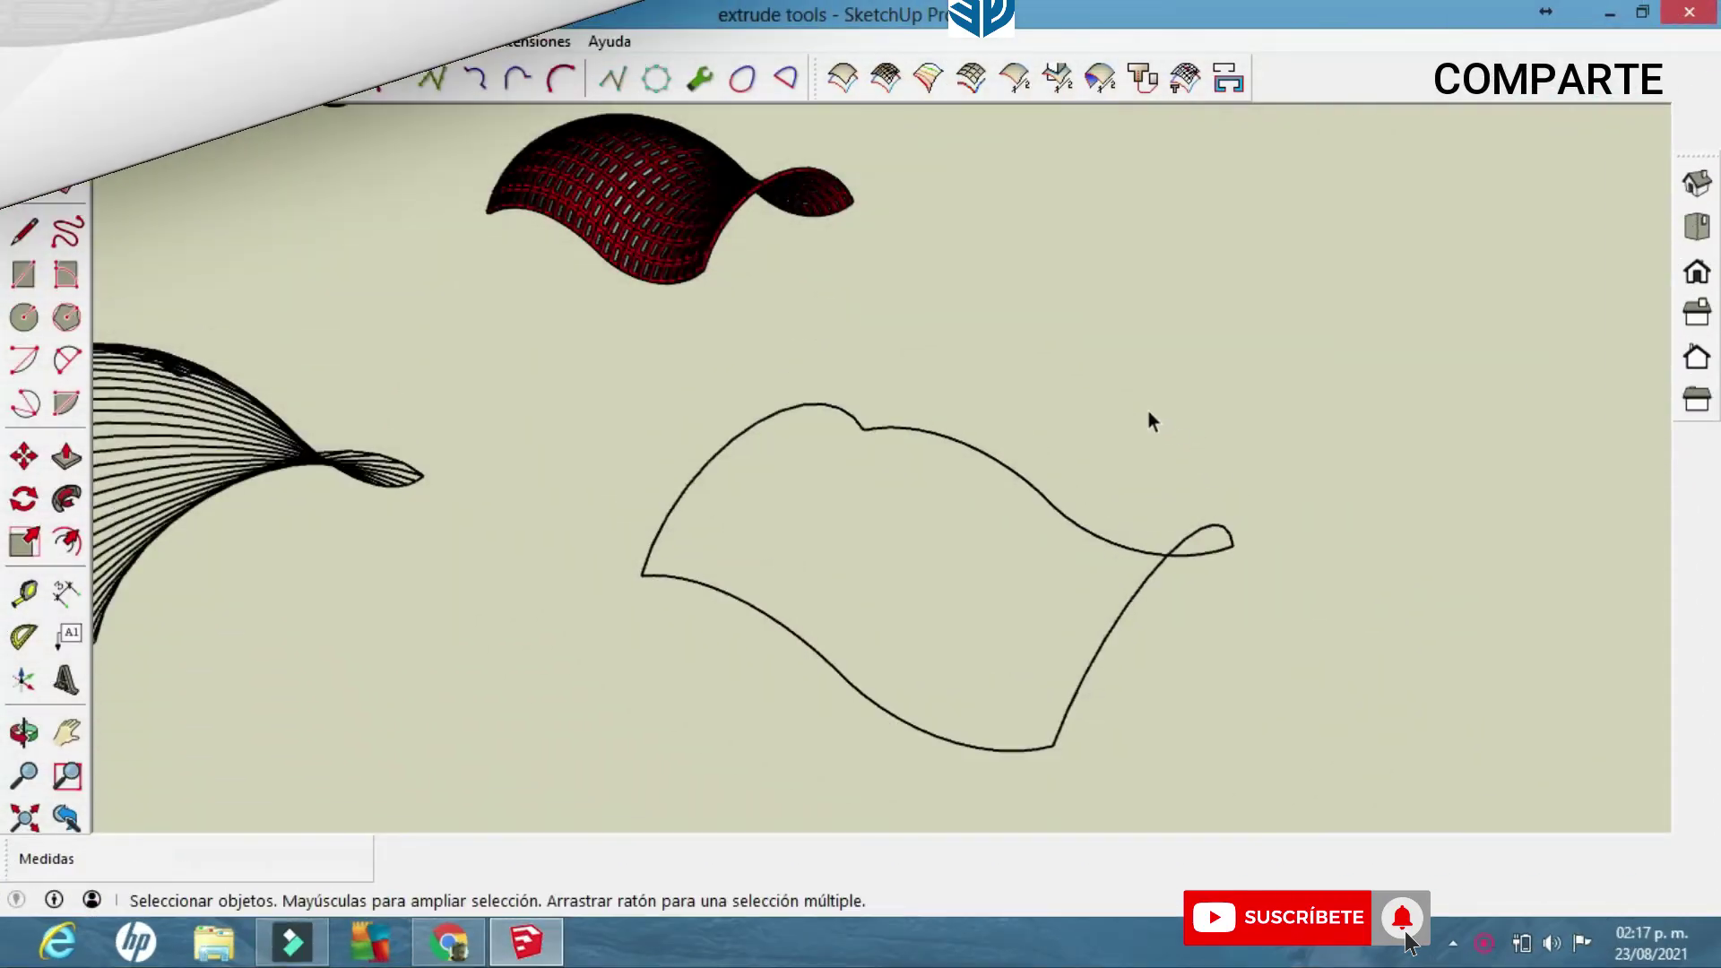
pyautogui.moveTo(1149, 423); pyautogui.dragTo(977, 485, button='middle')
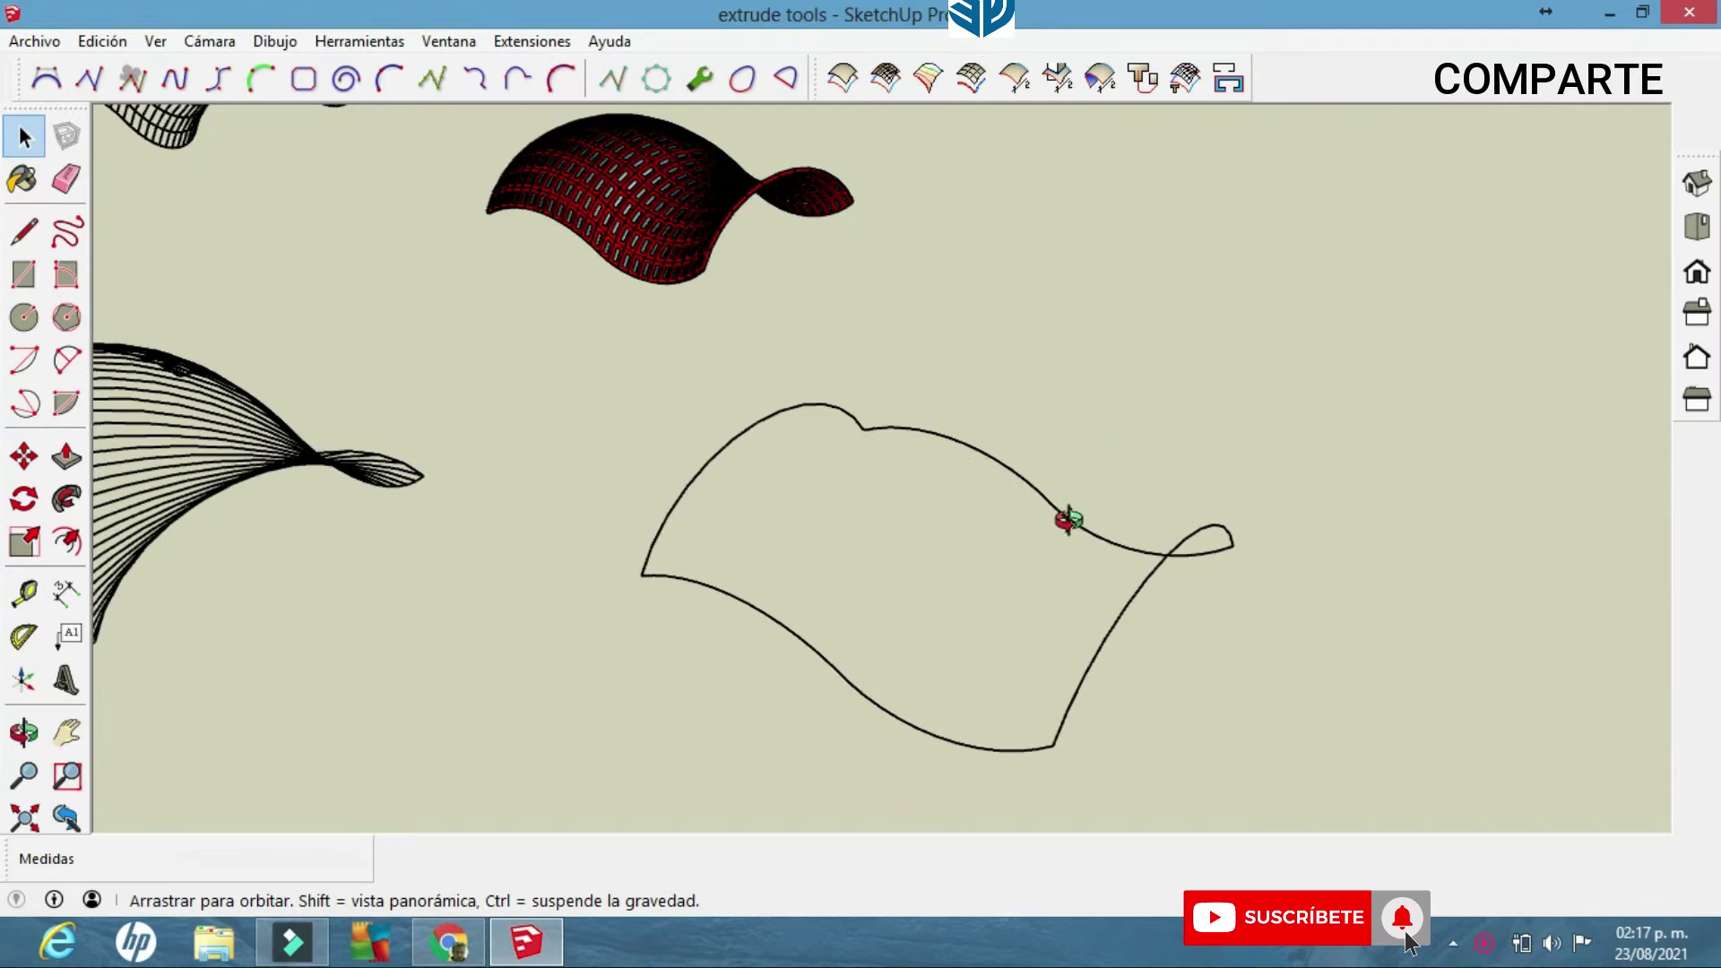
pyautogui.moveTo(1197, 565); pyautogui.dragTo(1084, 615, button='middle')
pyautogui.moveTo(1016, 570); pyautogui.dragTo(905, 492, button='middle')
pyautogui.scroll(2, 923, 204)
pyautogui.moveTo(926, 215); pyautogui.dragTo(946, 281, button='middle')
# Run Barrido de Curvas por Rieles para Red on the open frame, using its S-shaped curves as profiles and its arches as rails.
pyautogui.click(889, 70)
pyautogui.click(587, 719)
pyautogui.click(470, 475)
pyautogui.click(926, 639)
pyautogui.click(902, 550)
# Choose a 3D network with diagonal members for the frame and generate its surface.
pyautogui.click(923, 456)
pyautogui.click(913, 502)
pyautogui.click(839, 493)
pyautogui.click(921, 457)
pyautogui.click(905, 491)
pyautogui.click(855, 500)
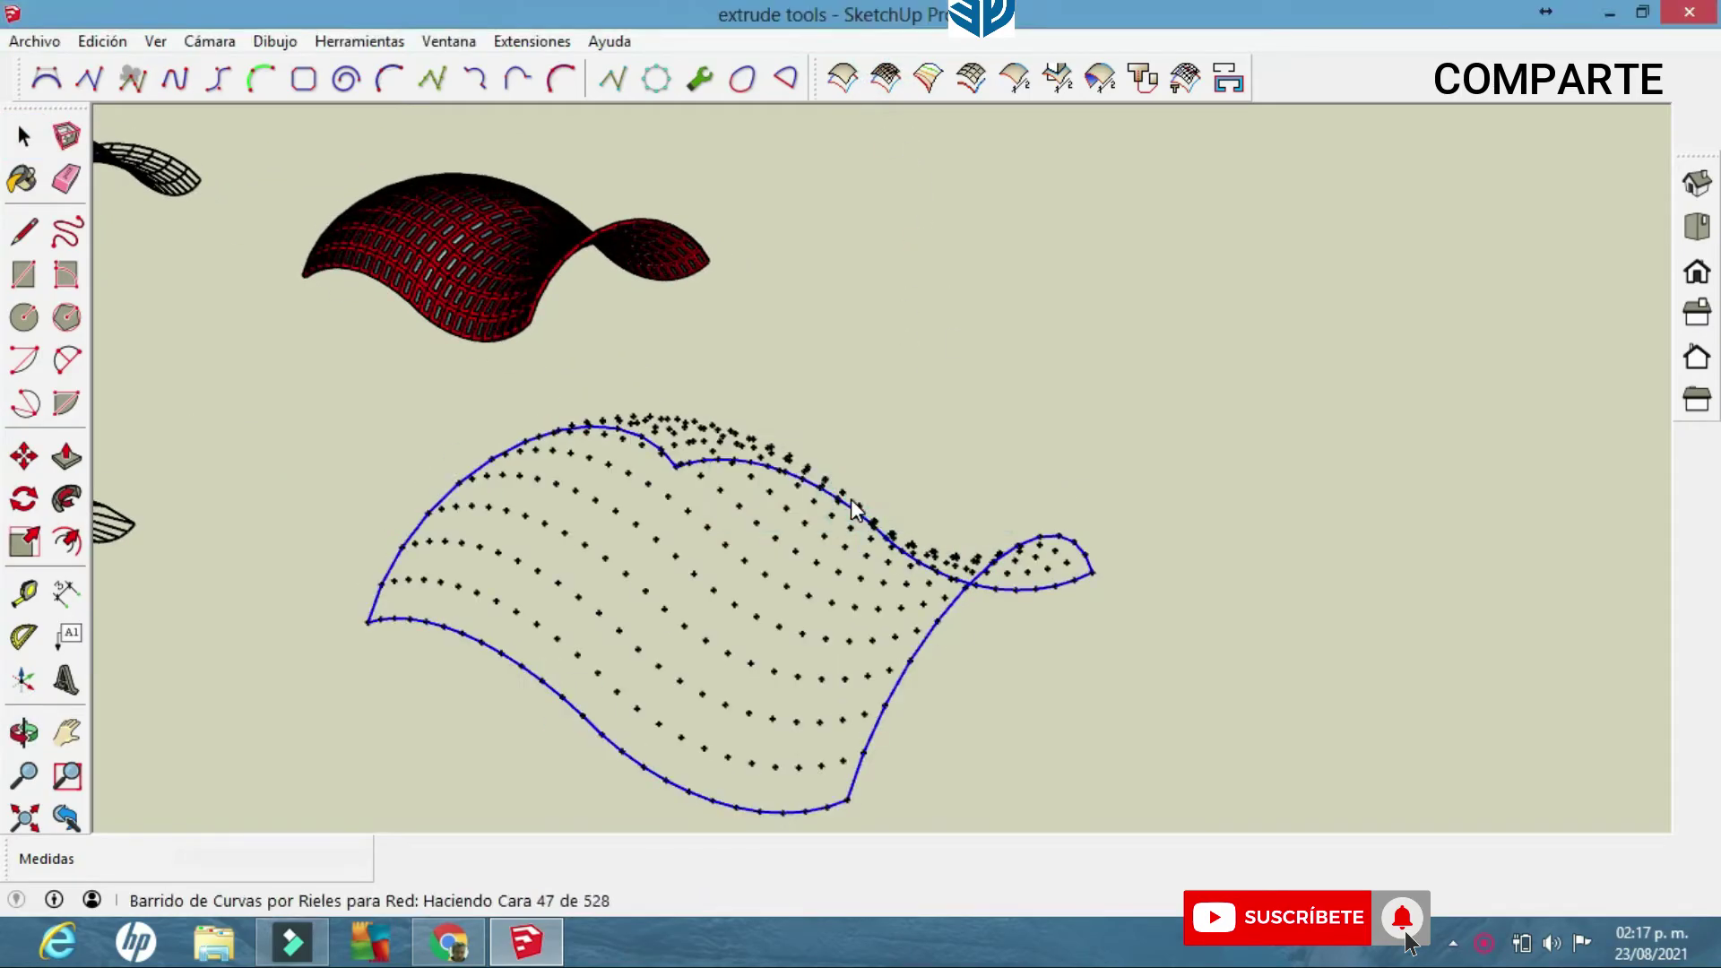
pyautogui.click(929, 547)
pyautogui.click(937, 553)
# Fill in the diagonal network's properties and finish generating the 3D network.
pyautogui.write('2')
pyautogui.click(977, 393)
pyautogui.write('2')
pyautogui.click(951, 428)
pyautogui.write('22')
pyautogui.click(1016, 515)
pyautogui.click(924, 541)
pyautogui.click(819, 589)
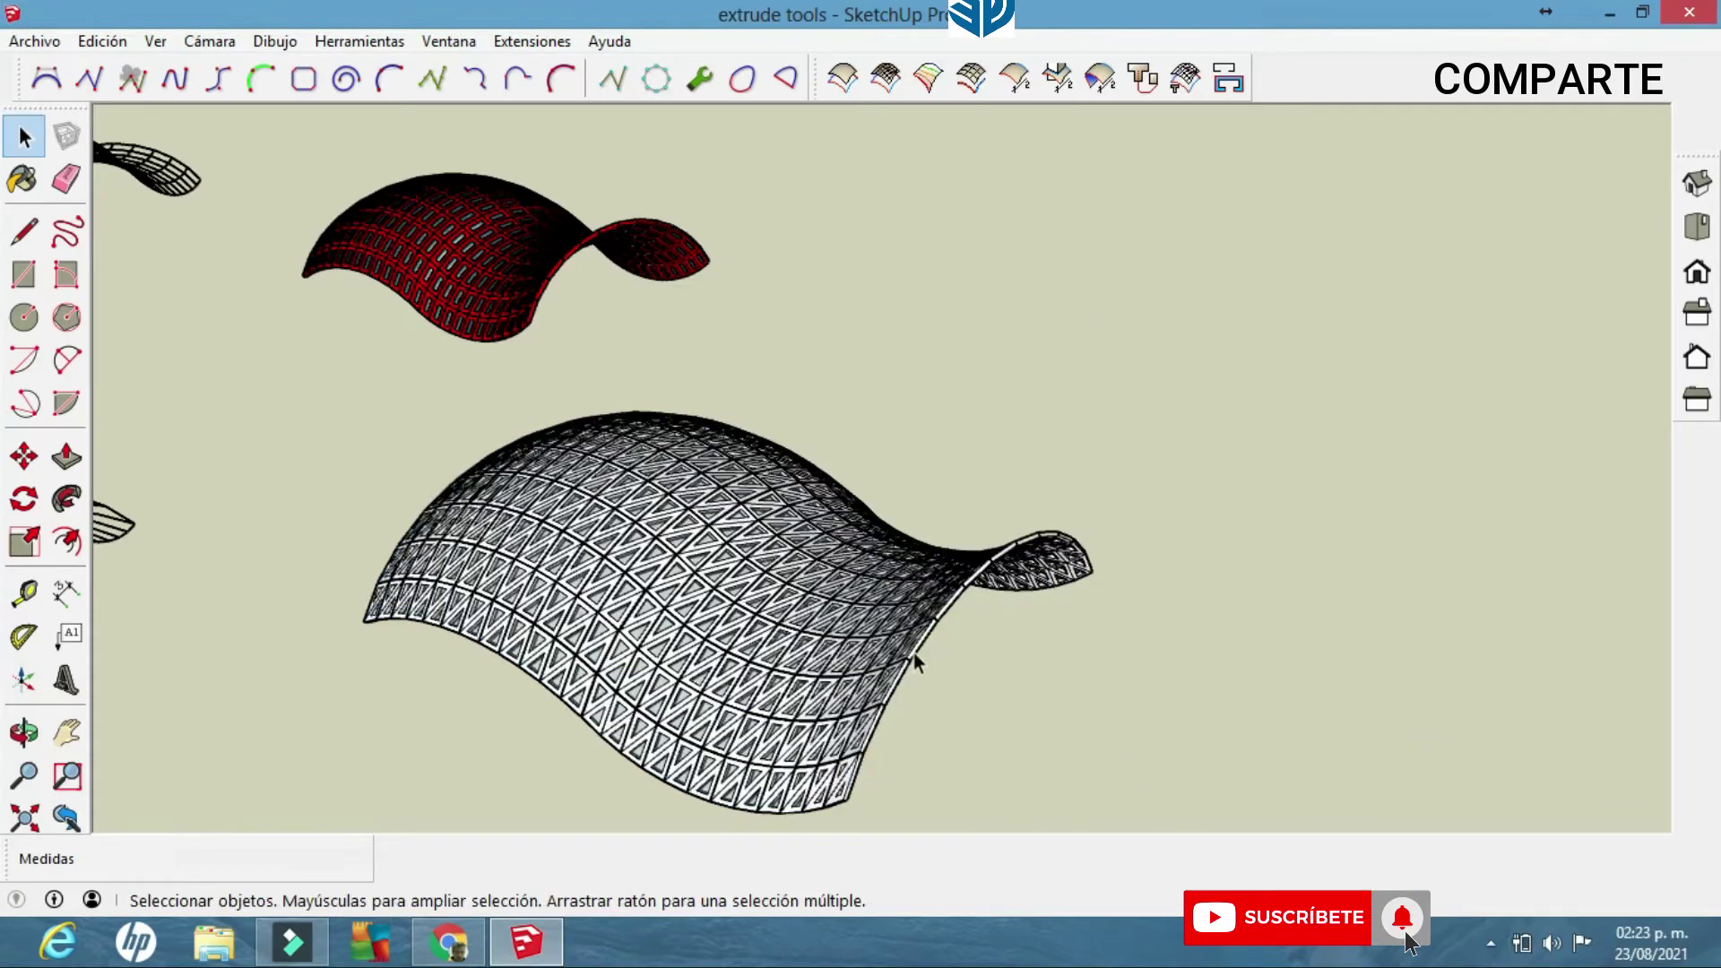
# Examine the 3D diagonal network from several angles, including its shape beside the red network.
pyautogui.moveTo(913, 652)
pyautogui.mouseDown(button='middle')
pyautogui.moveTo(991, 661)
pyautogui.moveTo(992, 583)
pyautogui.moveTo(928, 616)
pyautogui.moveTo(680, 546)
pyautogui.moveTo(1095, 577)
pyautogui.moveTo(876, 596)
pyautogui.moveTo(681, 460)
pyautogui.moveTo(762, 484)
pyautogui.moveTo(825, 448)
pyautogui.moveTo(865, 392)
pyautogui.moveTo(867, 484)
pyautogui.moveTo(960, 492)
pyautogui.moveTo(788, 492)
pyautogui.moveTo(792, 535)
pyautogui.moveTo(980, 565)
pyautogui.moveTo(749, 545)
pyautogui.moveTo(863, 536)
pyautogui.moveTo(807, 537)
pyautogui.moveTo(876, 607)
pyautogui.moveTo(603, 326)
pyautogui.moveTo(1022, 624)
pyautogui.moveTo(1137, 542)
pyautogui.moveTo(977, 574)
pyautogui.mouseUp(button='middle')
pyautogui.scroll(-3, 1133, 538)
pyautogui.click(1491, 944)
pyautogui.click(1449, 813)
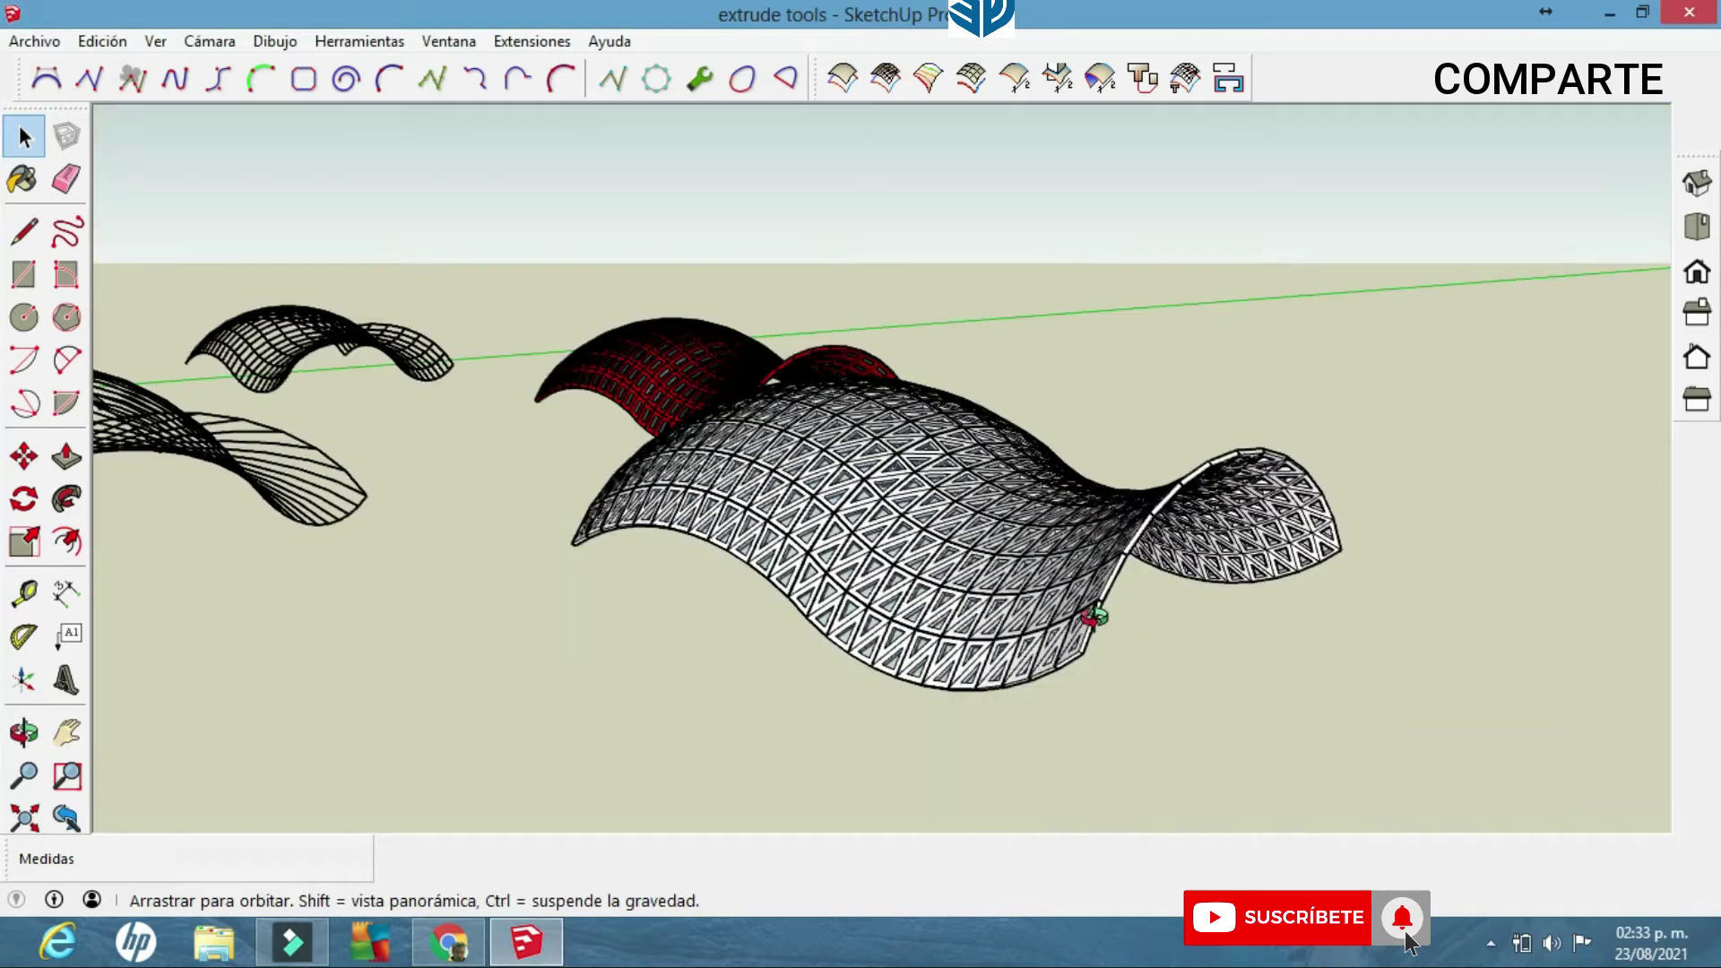
pyautogui.moveTo(1133, 632); pyautogui.dragTo(1294, 676, button='middle')
pyautogui.press('space')
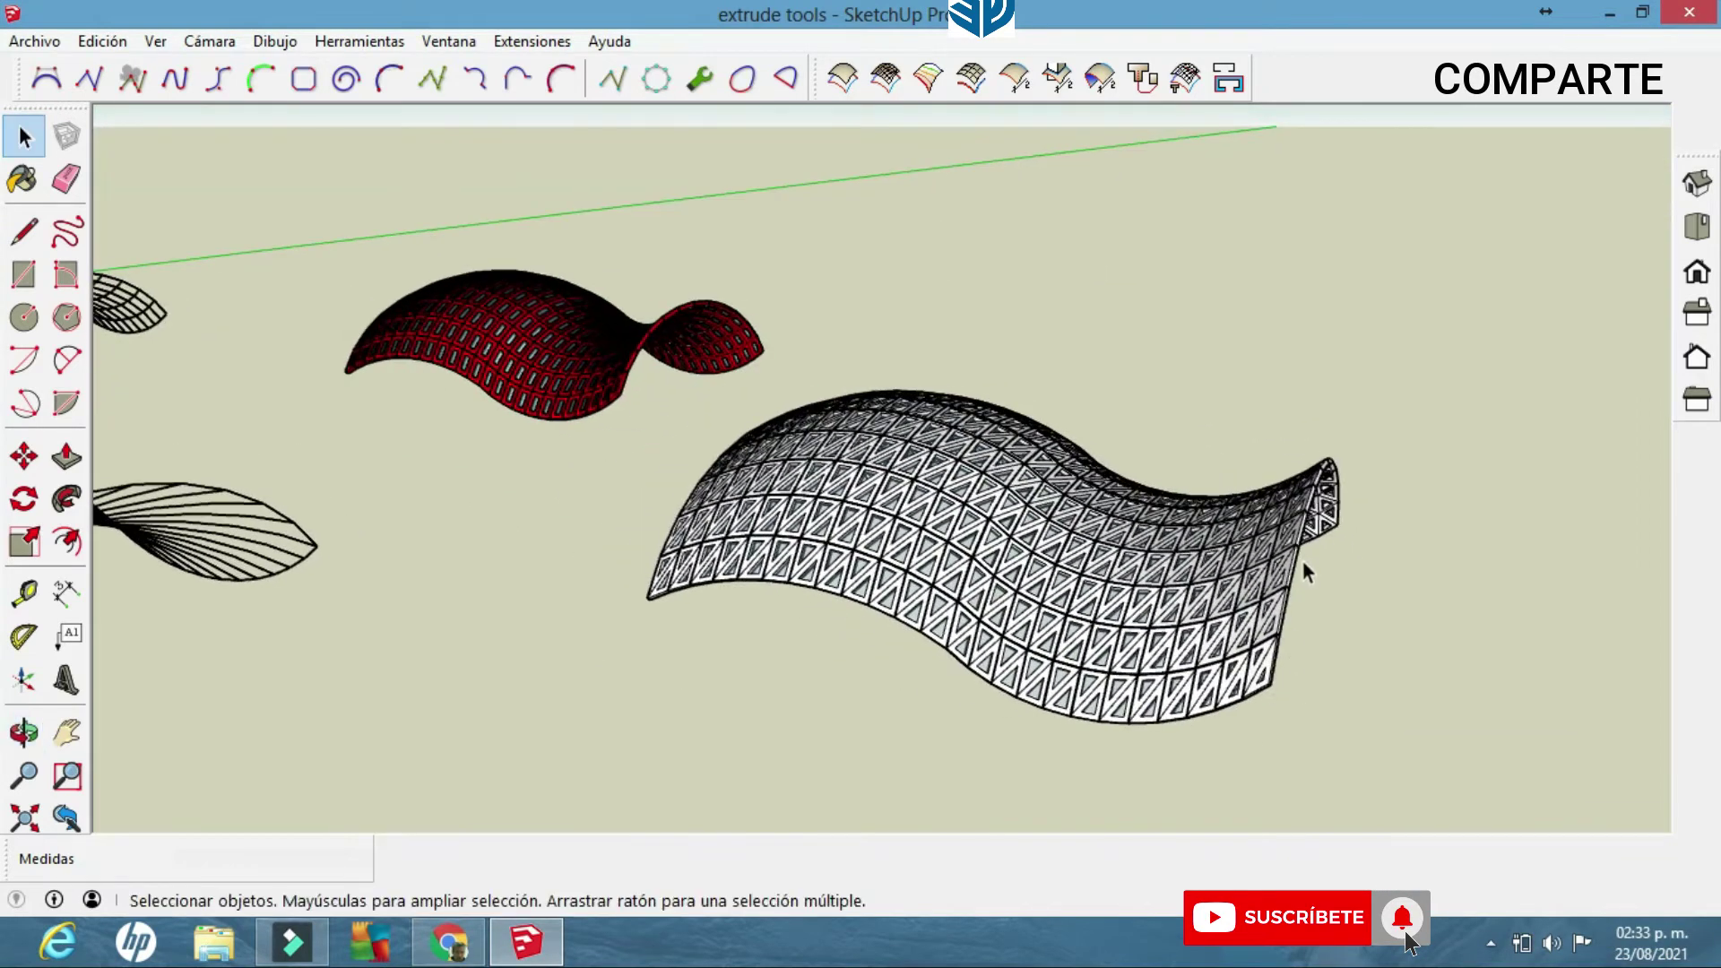
pyautogui.moveTo(1304, 559)
pyautogui.mouseDown(button='middle')
pyautogui.moveTo(1208, 551)
pyautogui.moveTo(1133, 615)
pyautogui.moveTo(819, 503)
pyautogui.moveTo(1172, 634)
pyautogui.moveTo(865, 561)
pyautogui.moveTo(1080, 603)
pyautogui.moveTo(794, 572)
pyautogui.moveTo(956, 584)
pyautogui.mouseUp(button='middle')
pyautogui.moveTo(807, 530)
pyautogui.mouseDown(button='middle')
pyautogui.moveTo(892, 546)
pyautogui.moveTo(815, 511)
pyautogui.moveTo(678, 551)
pyautogui.mouseUp(button='middle')
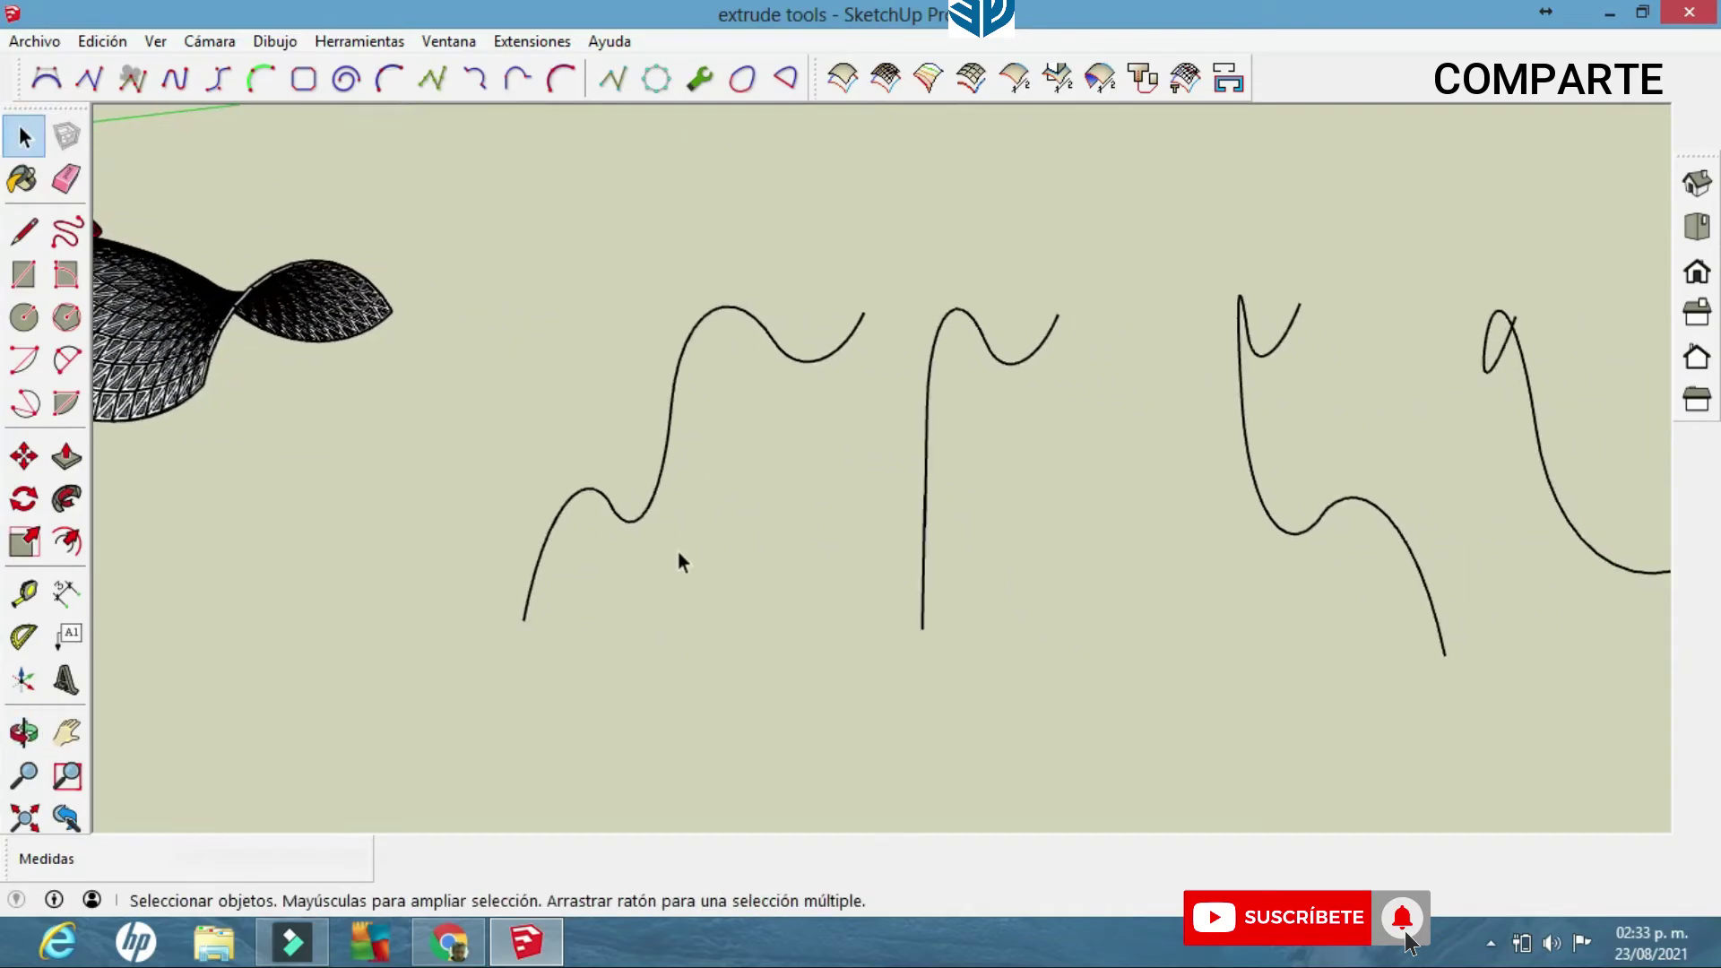
# Loft the four open wavy curves in order with Barrido de Curvas por Solevado and set the segments per section.
pyautogui.moveTo(876, 579)
pyautogui.mouseDown(button='middle')
pyautogui.moveTo(915, 568)
pyautogui.moveTo(606, 500)
pyautogui.mouseUp(button='middle')
pyautogui.moveTo(1137, 535)
pyautogui.mouseDown(button='middle')
pyautogui.moveTo(976, 538)
pyautogui.moveTo(741, 479)
pyautogui.mouseUp(button='middle')
pyautogui.moveTo(1132, 477)
pyautogui.mouseDown(button='middle')
pyautogui.moveTo(1202, 546)
pyautogui.moveTo(1084, 530)
pyautogui.moveTo(1303, 546)
pyautogui.moveTo(1148, 544)
pyautogui.mouseUp(button='middle')
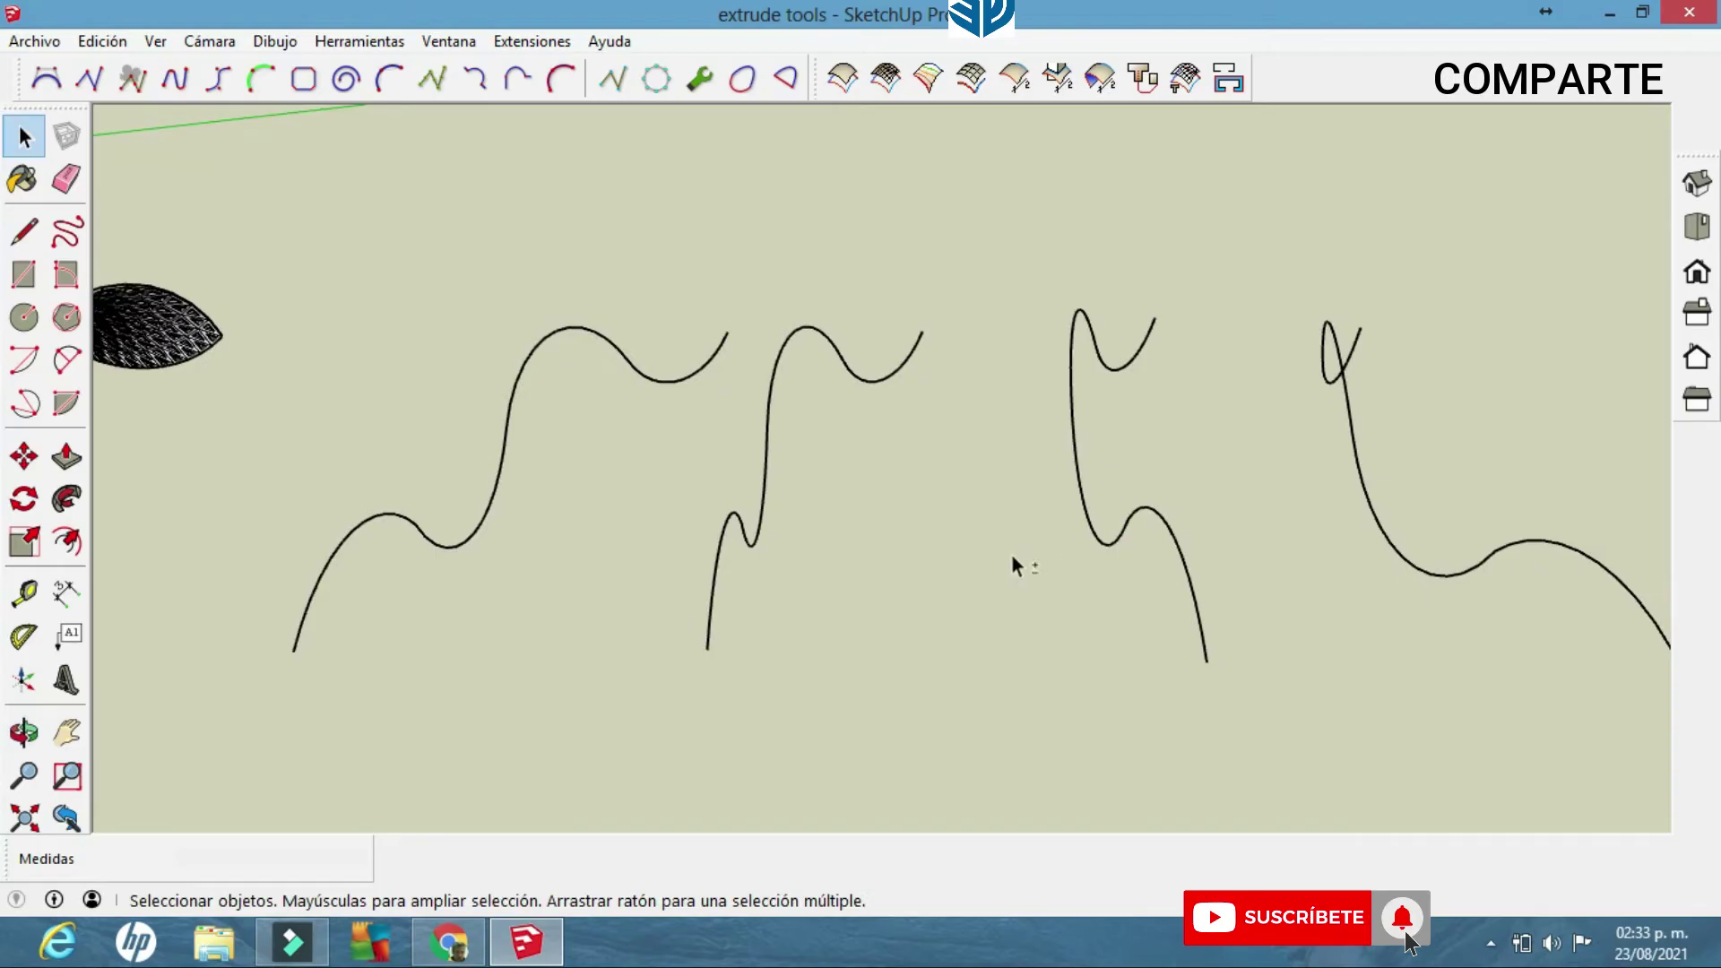
pyautogui.moveTo(1016, 563); pyautogui.dragTo(991, 546, button='middle')
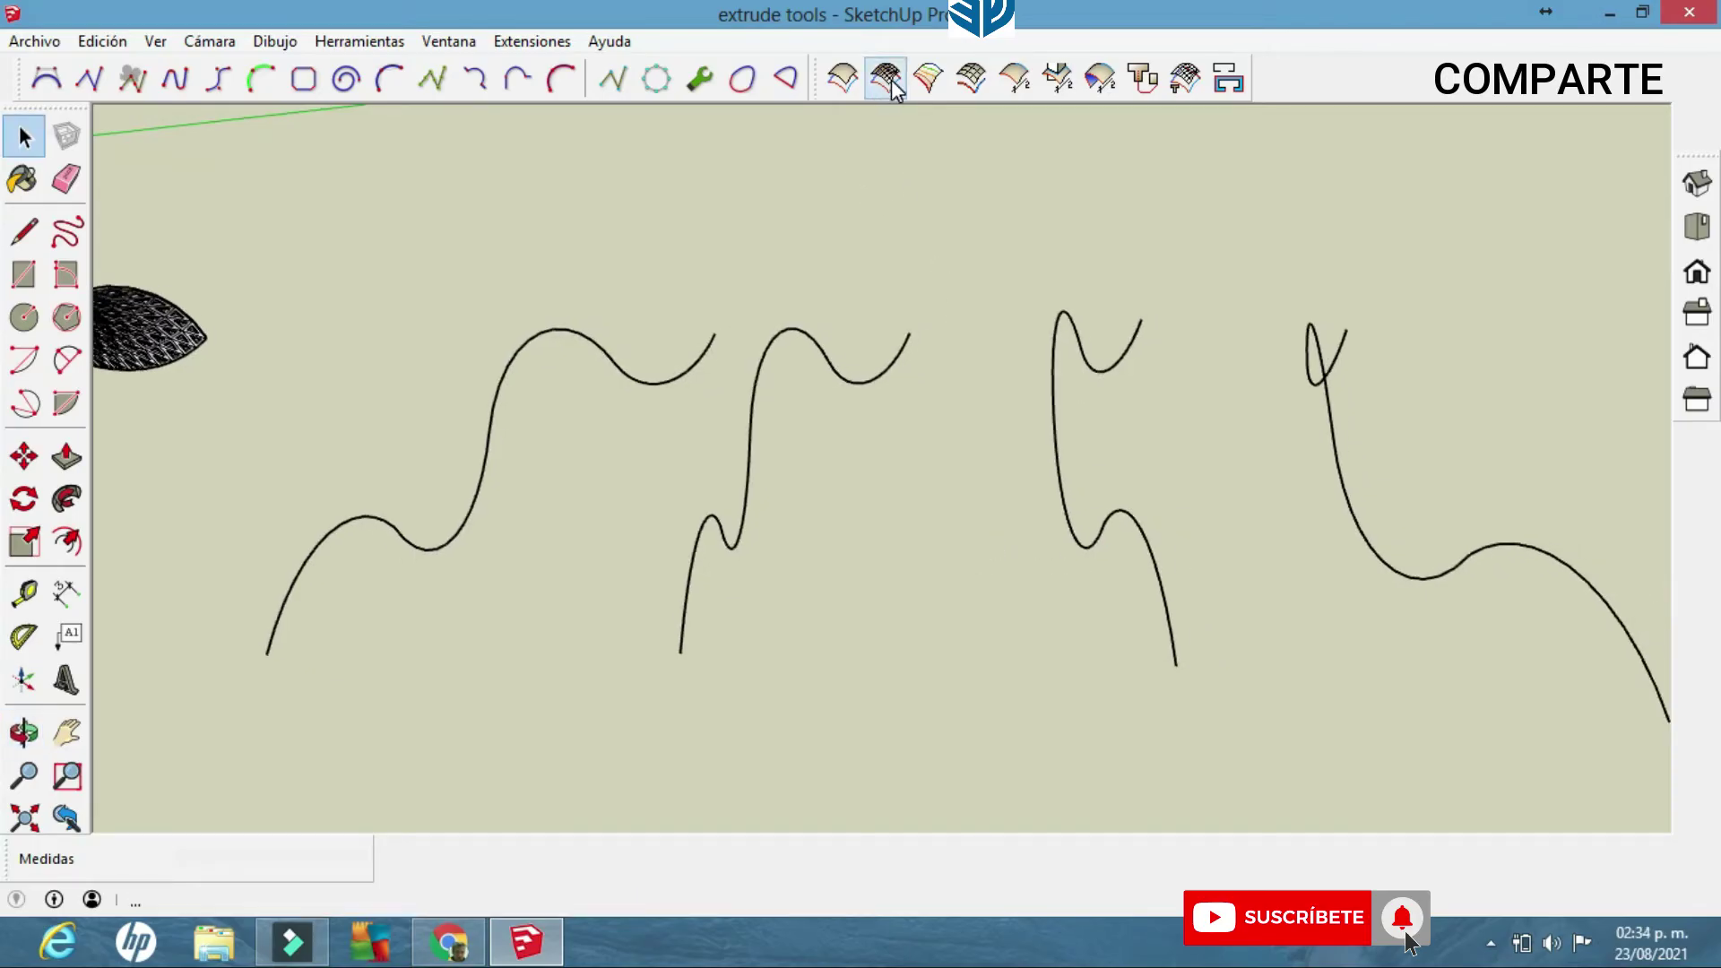
pyautogui.click(927, 78)
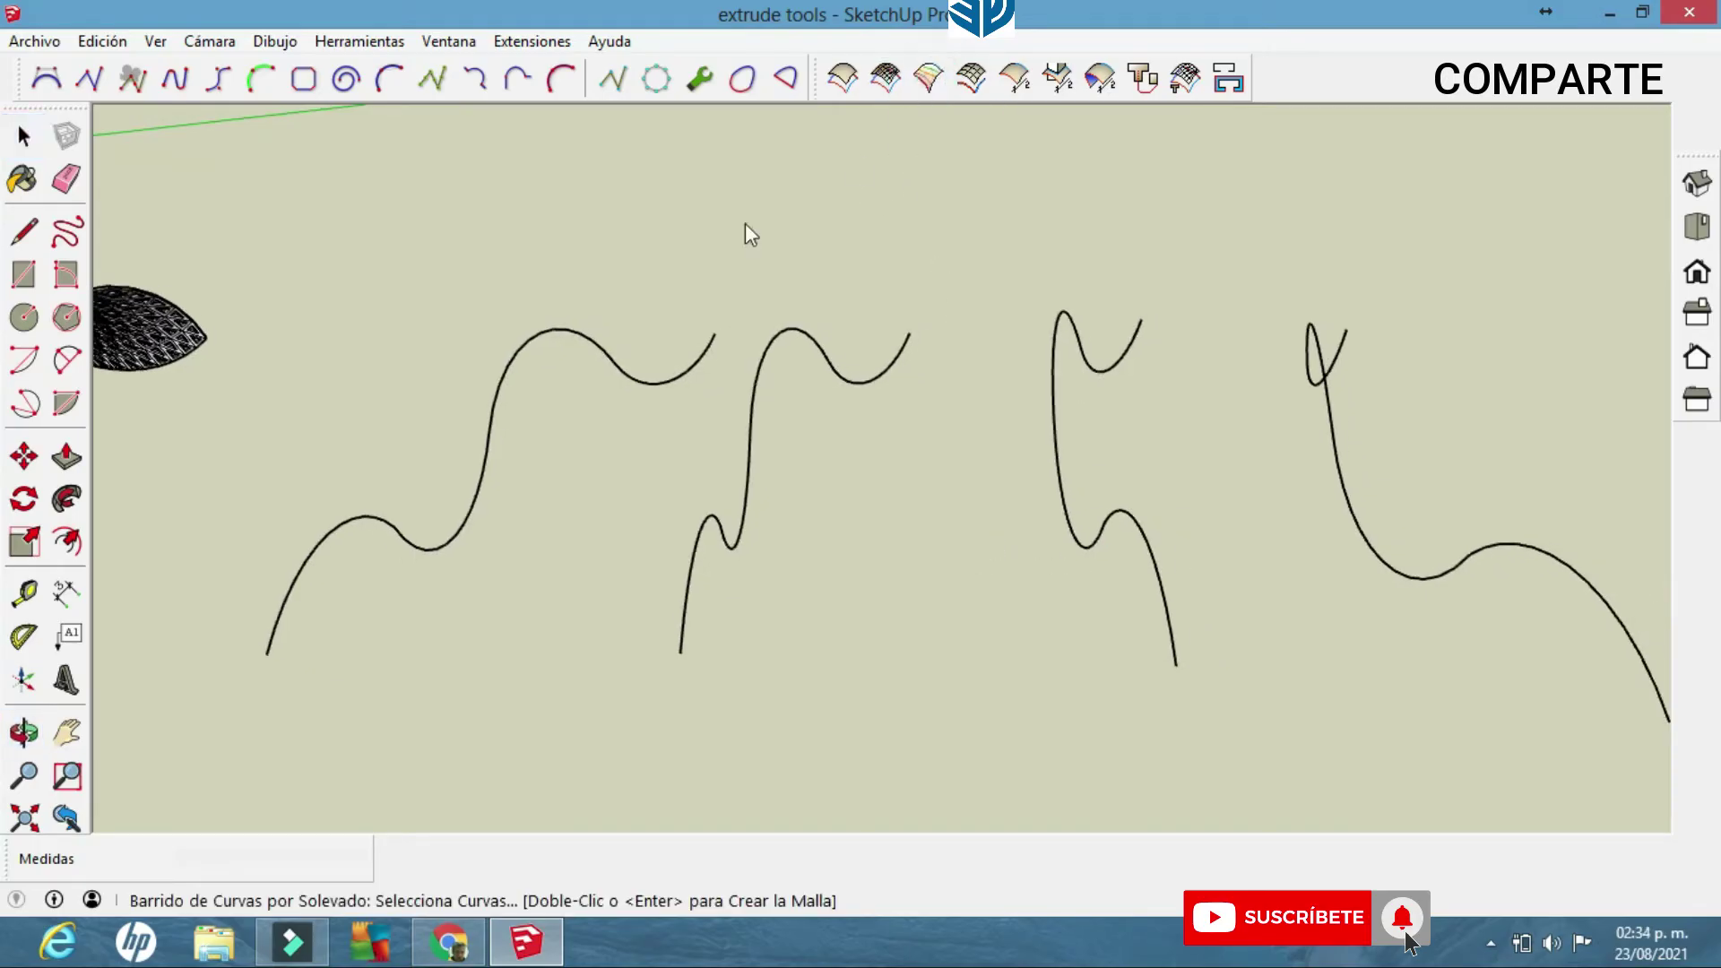
pyautogui.click(576, 339)
pyautogui.click(751, 387)
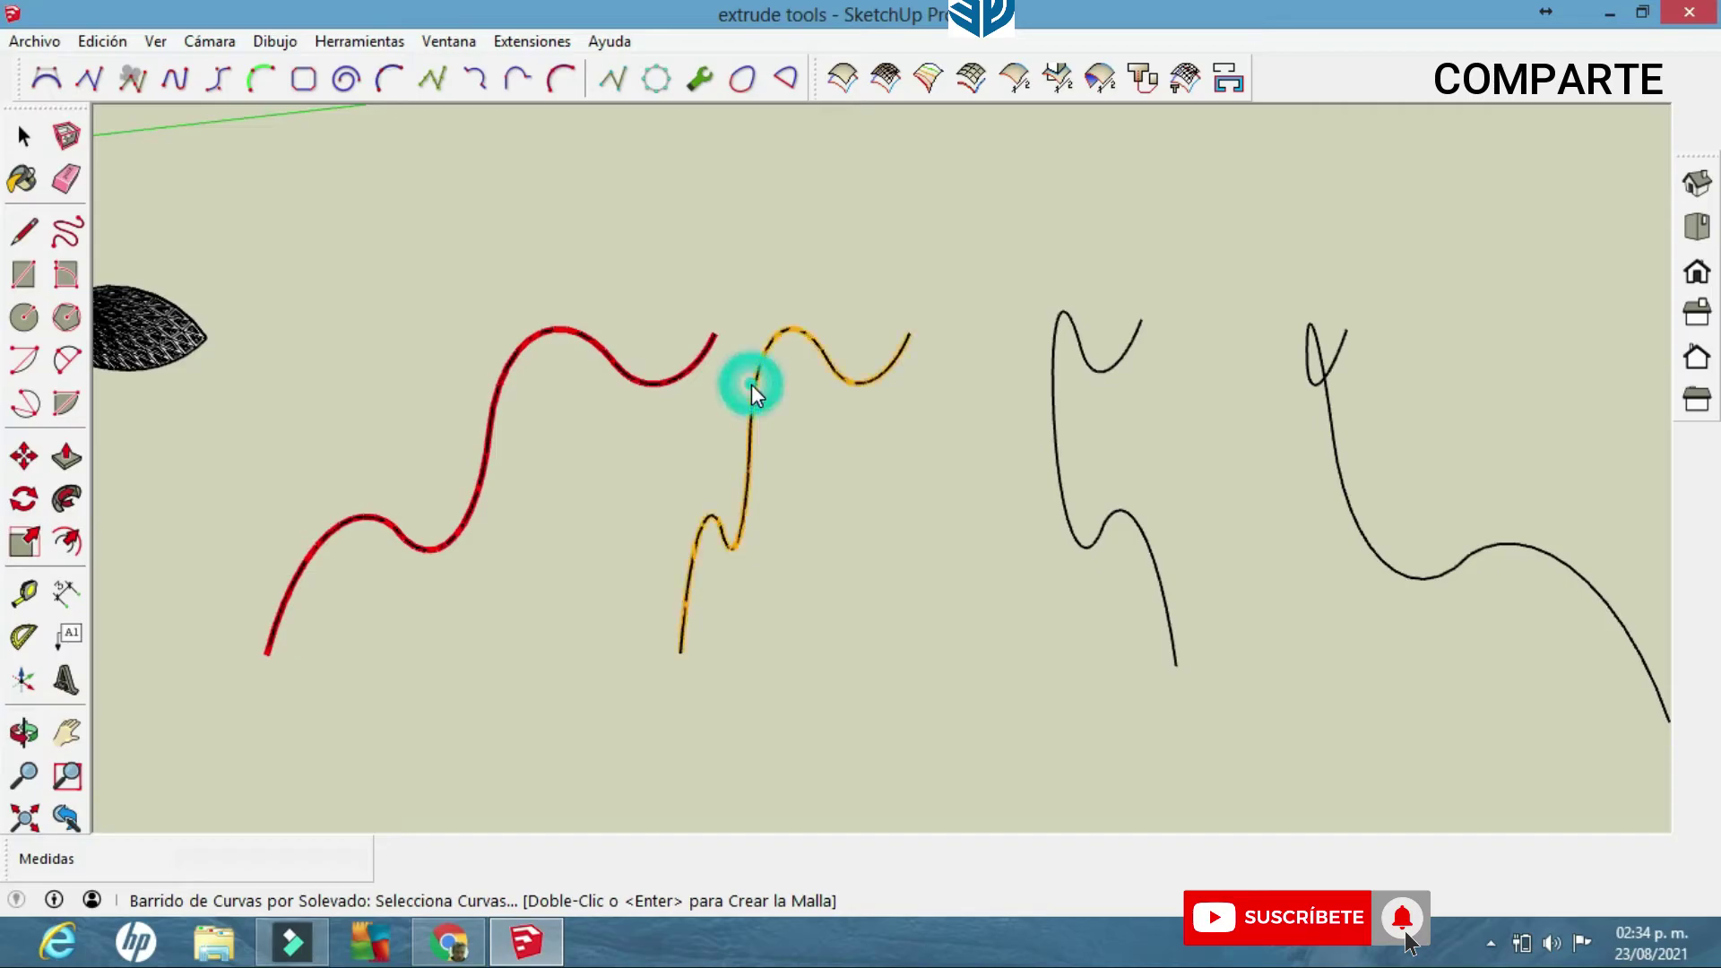
pyautogui.doubleClick(1060, 355)
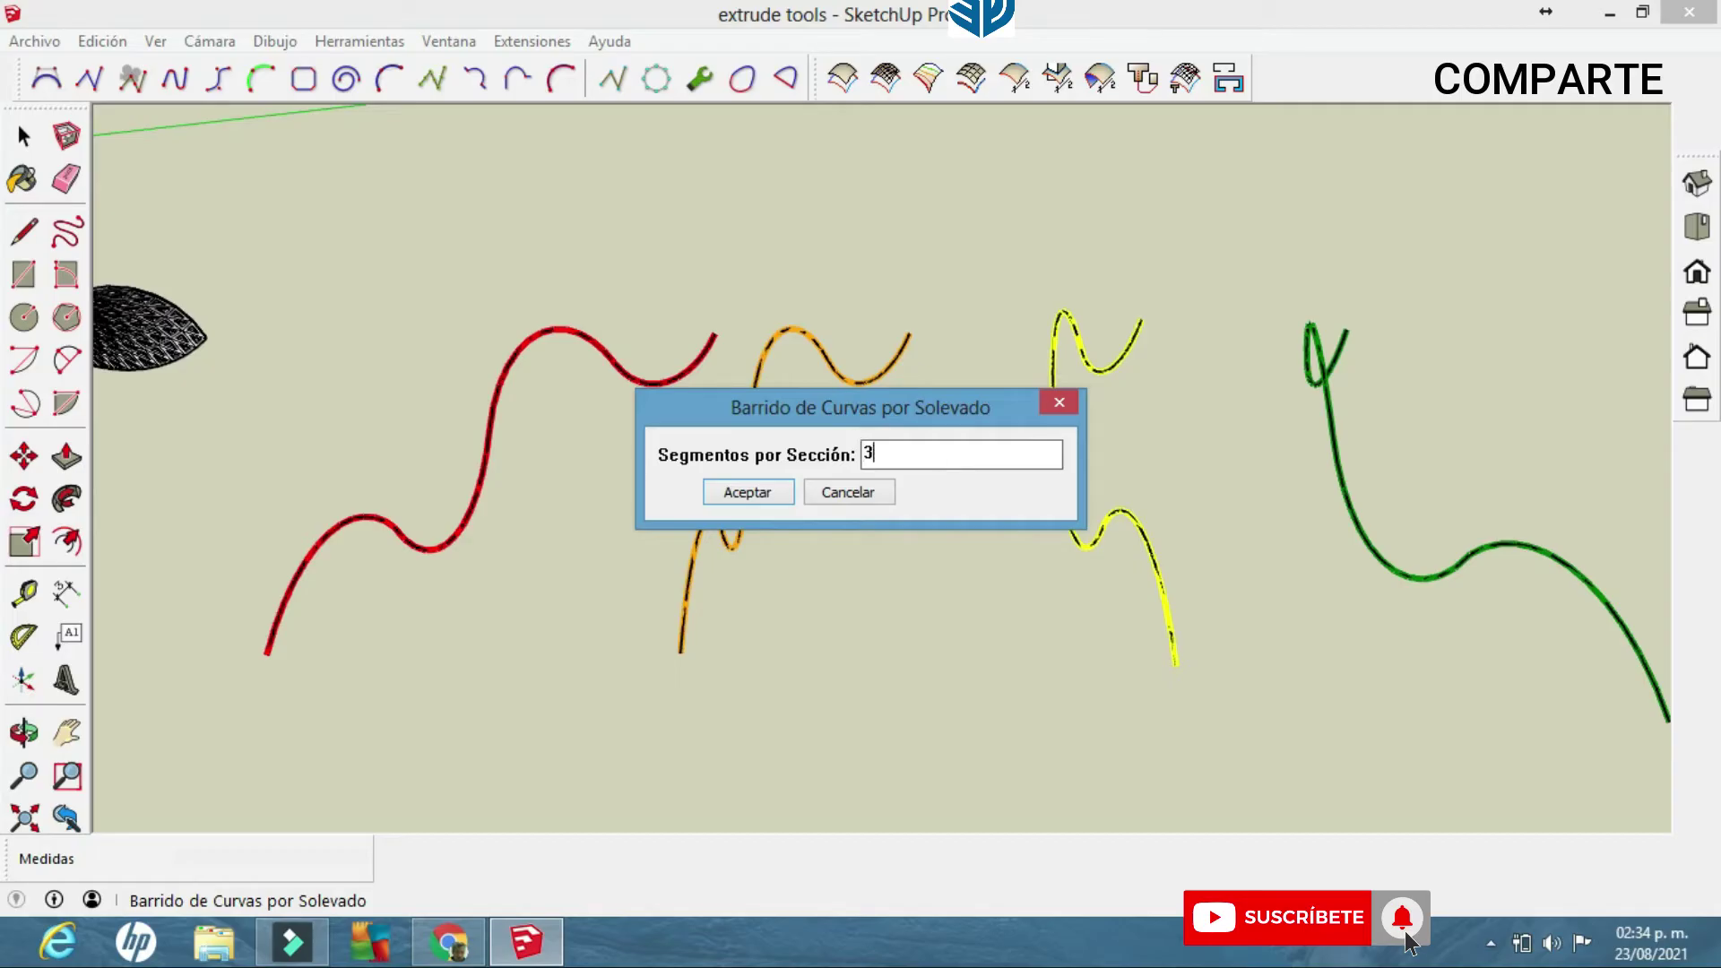
pyautogui.click(787, 495)
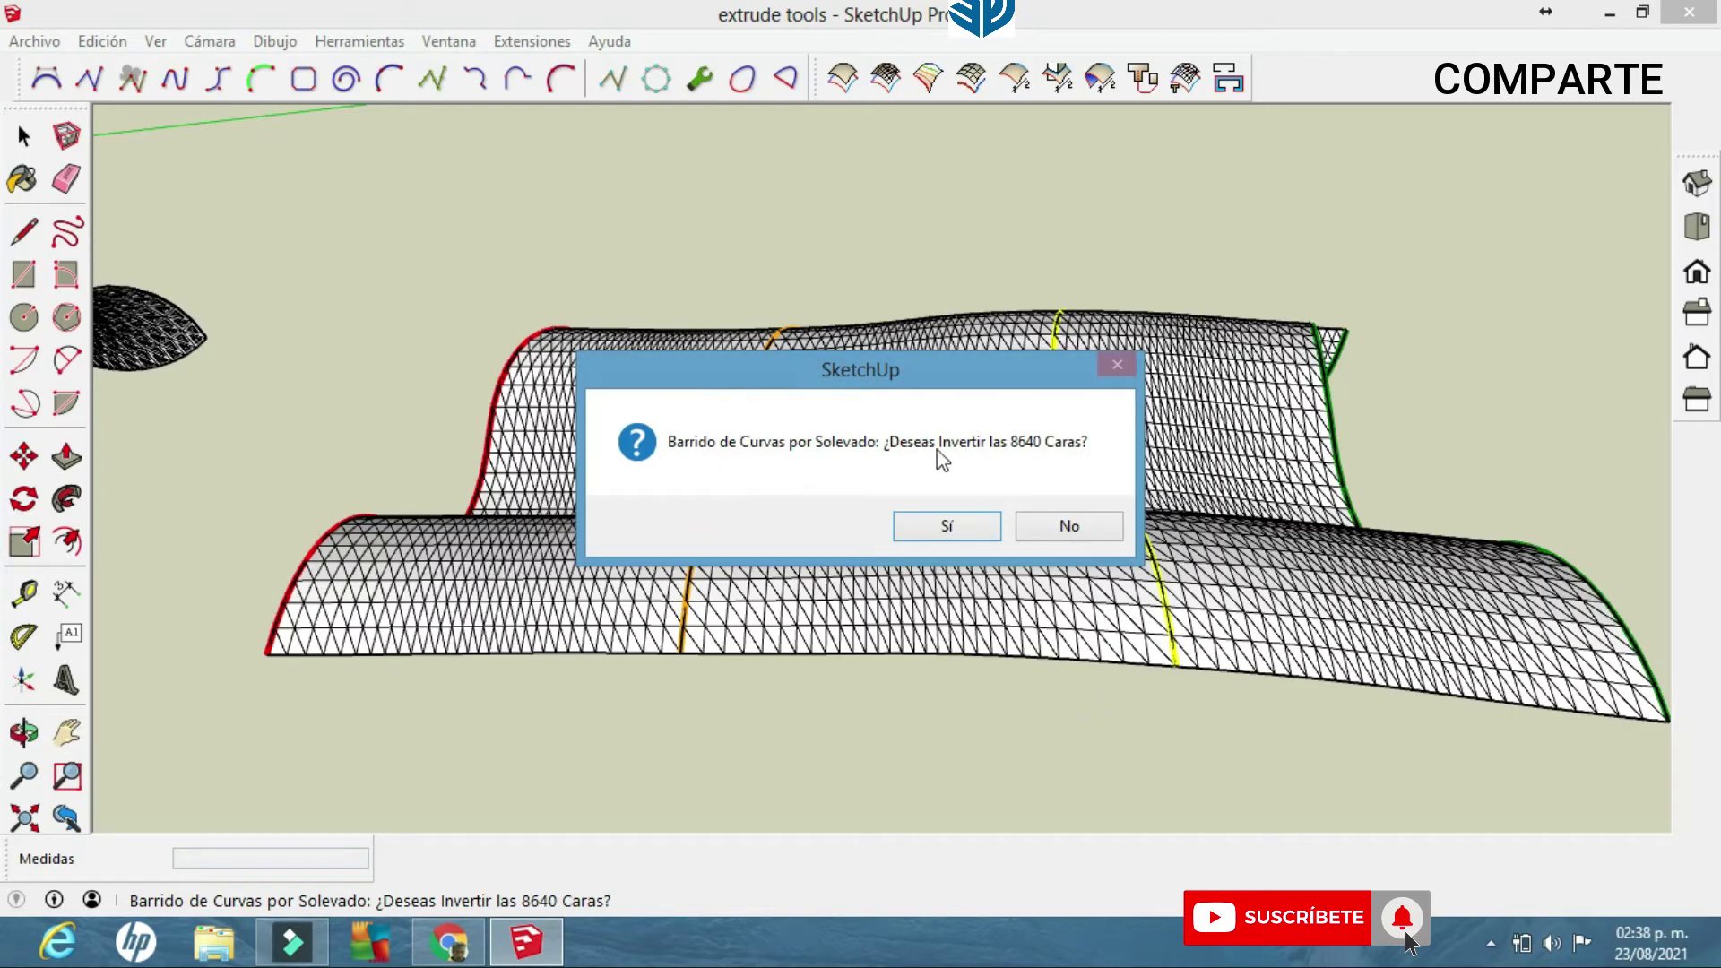
# Decline inverting the lofted faces, generate them as quadrangular faces and erase the four original curves.
pyautogui.click(1069, 527)
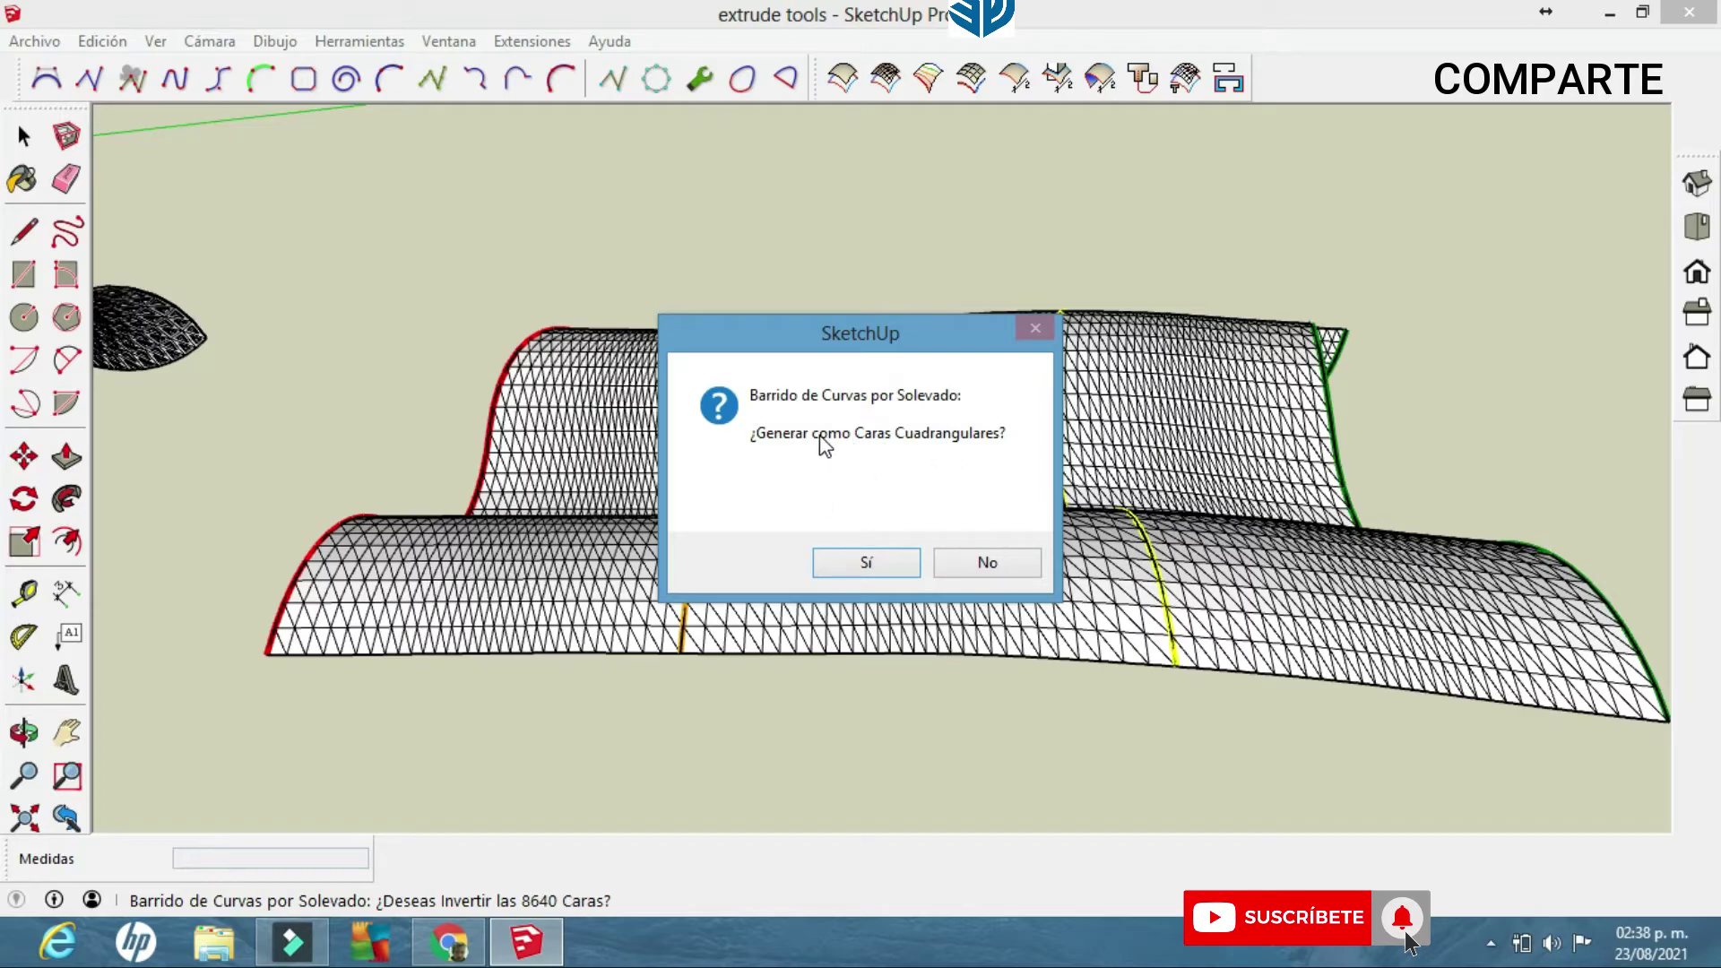
pyautogui.click(867, 562)
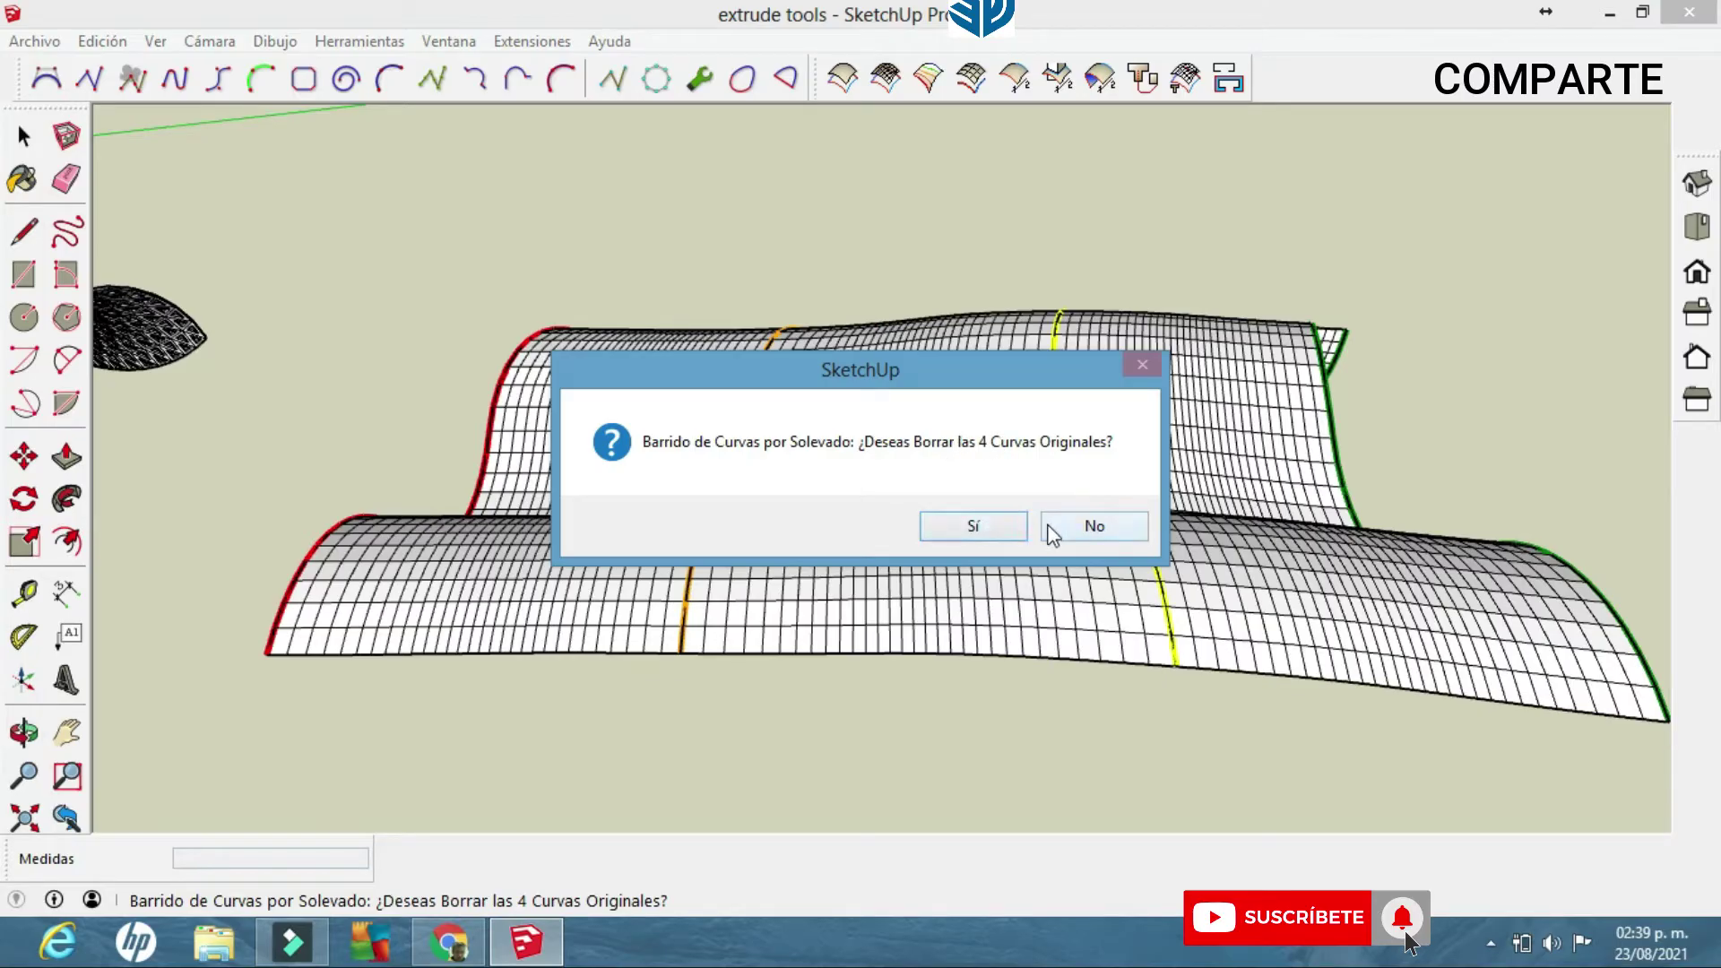
pyautogui.click(1018, 534)
pyautogui.click(1123, 255)
# Soften the interior edges of the lofted wavy surface so it looks smooth.
pyautogui.moveTo(1116, 368); pyautogui.dragTo(904, 464, button='middle')
pyautogui.moveTo(841, 514)
pyautogui.mouseDown(button='middle')
pyautogui.moveTo(923, 495)
pyautogui.moveTo(1219, 575)
pyautogui.moveTo(1198, 603)
pyautogui.moveTo(761, 522)
pyautogui.moveTo(811, 508)
pyautogui.moveTo(1018, 563)
pyautogui.moveTo(864, 534)
pyautogui.moveTo(928, 531)
pyautogui.moveTo(1004, 563)
pyautogui.moveTo(922, 519)
pyautogui.moveTo(976, 556)
pyautogui.moveTo(750, 535)
pyautogui.moveTo(1138, 565)
pyautogui.moveTo(930, 541)
pyautogui.moveTo(1192, 589)
pyautogui.moveTo(987, 577)
pyautogui.moveTo(956, 634)
pyautogui.moveTo(819, 576)
pyautogui.moveTo(919, 581)
pyautogui.moveTo(603, 615)
pyautogui.moveTo(1007, 665)
pyautogui.moveTo(912, 558)
pyautogui.moveTo(915, 676)
pyautogui.moveTo(1084, 592)
pyautogui.moveTo(915, 660)
pyautogui.moveTo(691, 669)
pyautogui.moveTo(1199, 588)
pyautogui.moveTo(1010, 519)
pyautogui.moveTo(1004, 584)
pyautogui.moveTo(825, 622)
pyautogui.moveTo(799, 645)
pyautogui.moveTo(876, 576)
pyautogui.moveTo(994, 633)
pyautogui.moveTo(876, 549)
pyautogui.moveTo(768, 519)
pyautogui.moveTo(832, 545)
pyautogui.mouseUp(button='middle')
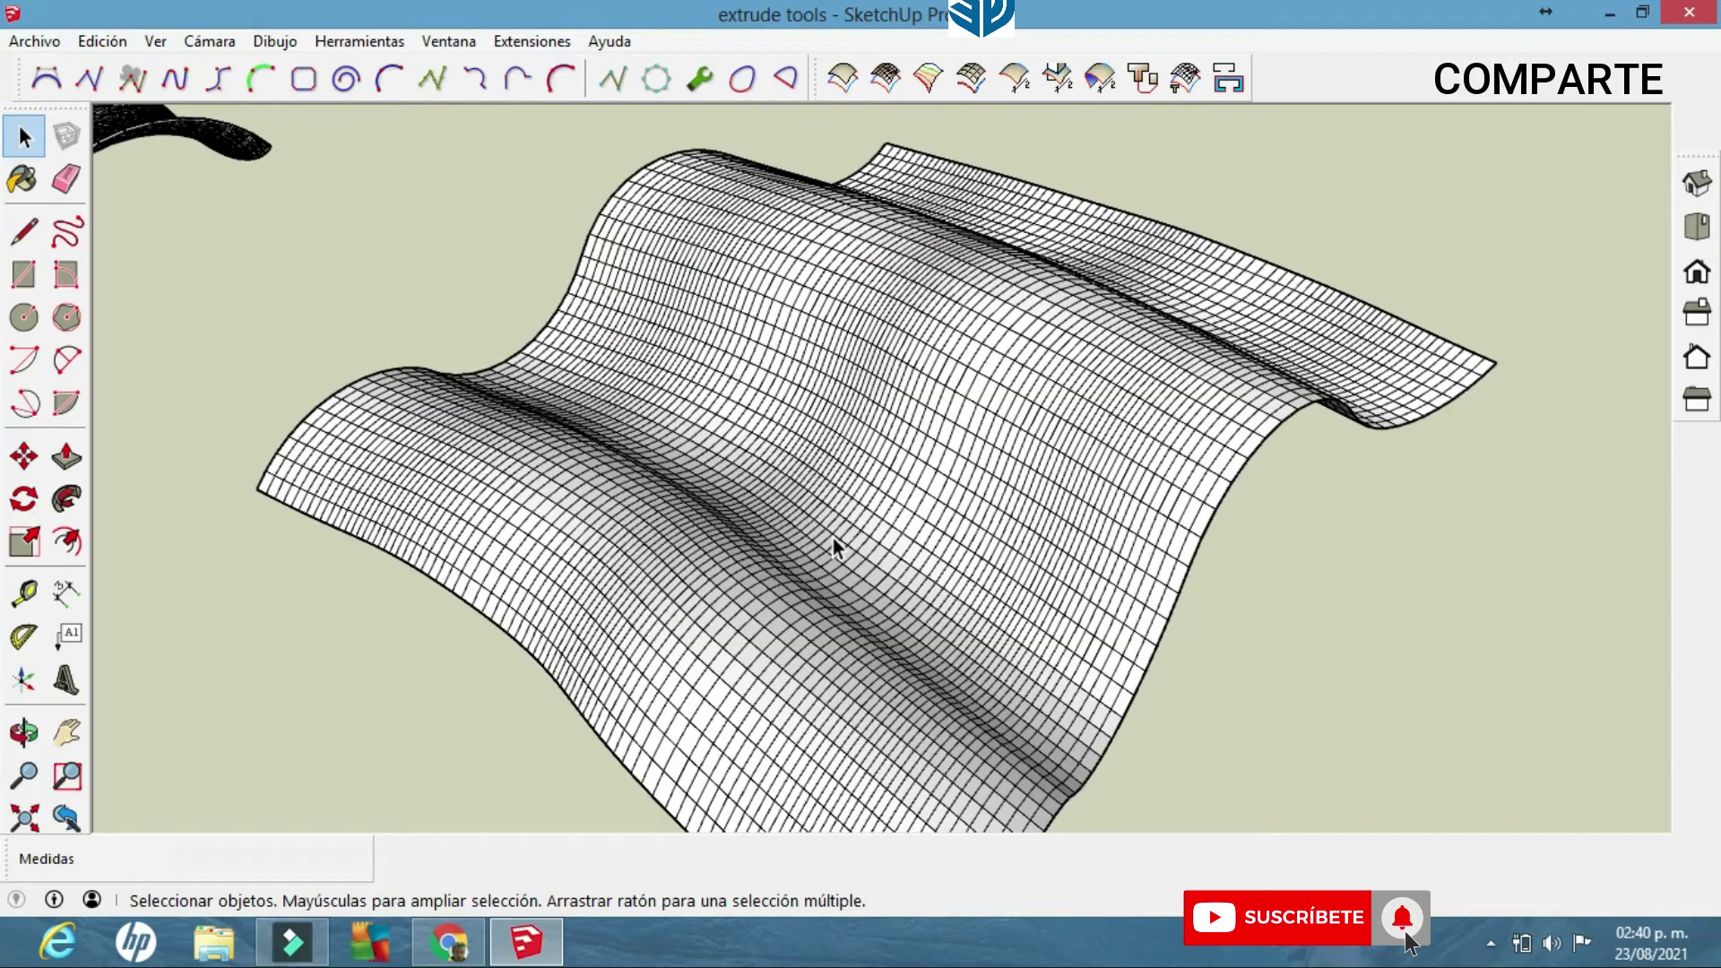
pyautogui.moveTo(731, 490); pyautogui.dragTo(1046, 595, button='middle')
pyautogui.keyDown('shift'); pyautogui.moveTo(905, 558); pyautogui.dragTo(750, 461, button='middle'); pyautogui.keyUp('shift')
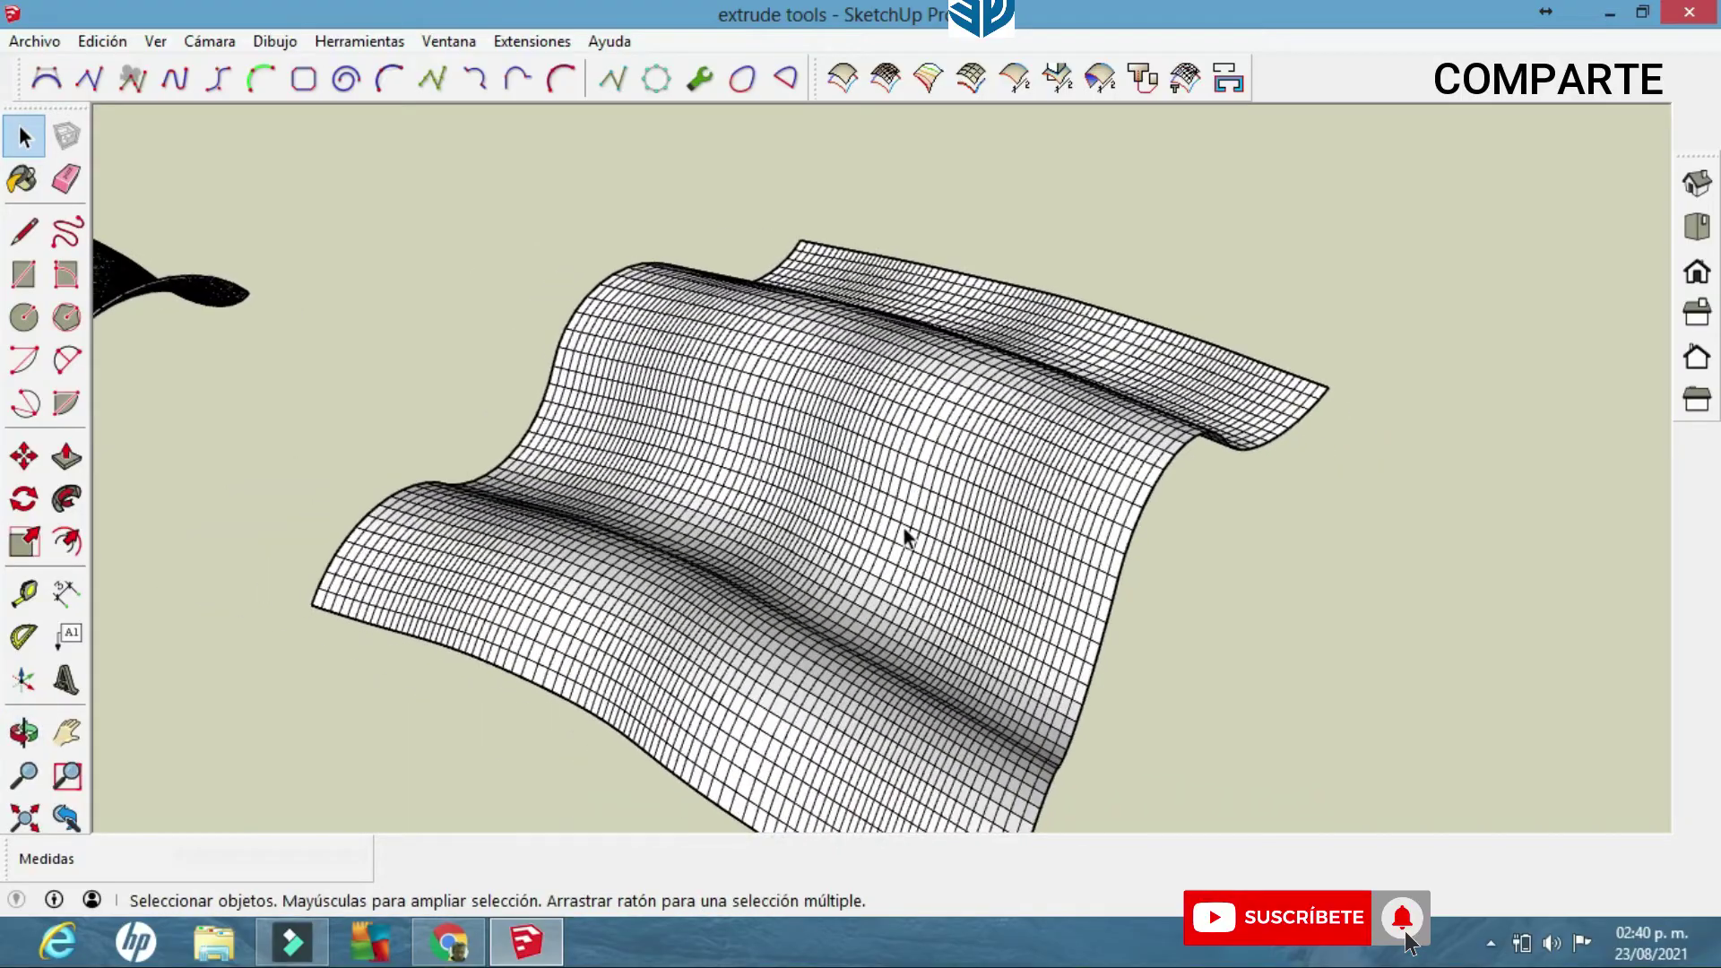
pyautogui.moveTo(904, 534); pyautogui.dragTo(1046, 550, button='middle')
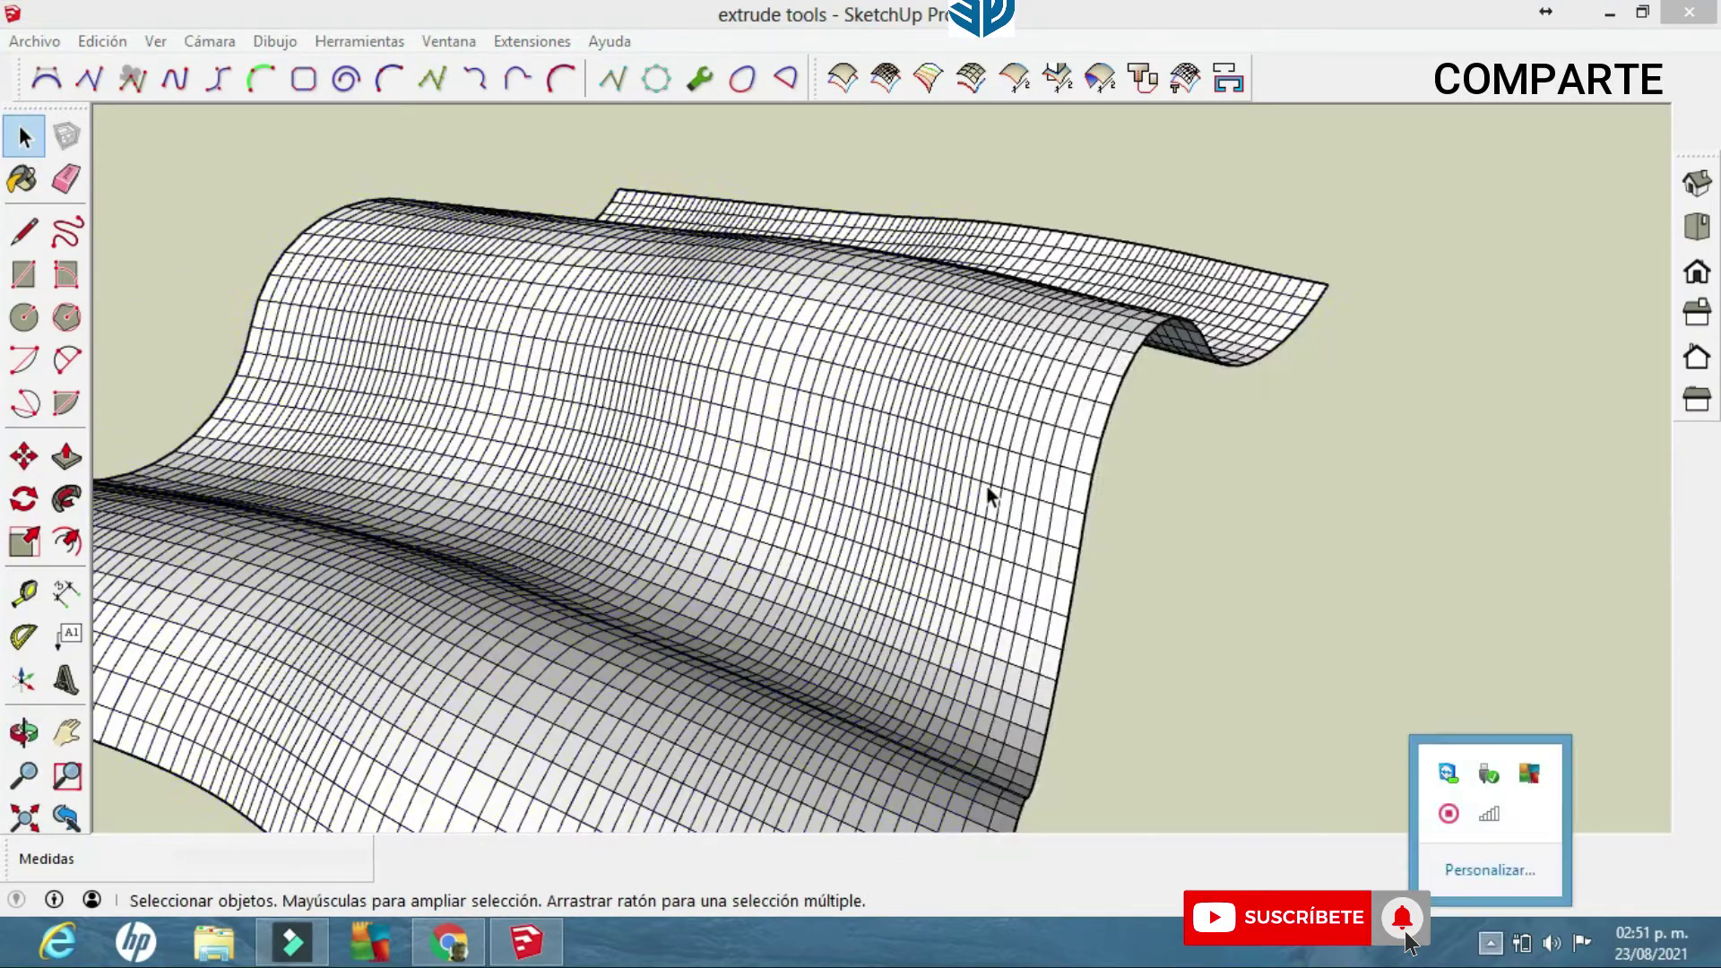
pyautogui.rightClick(987, 489)
pyautogui.click(1101, 456)
pyautogui.click(1174, 851)
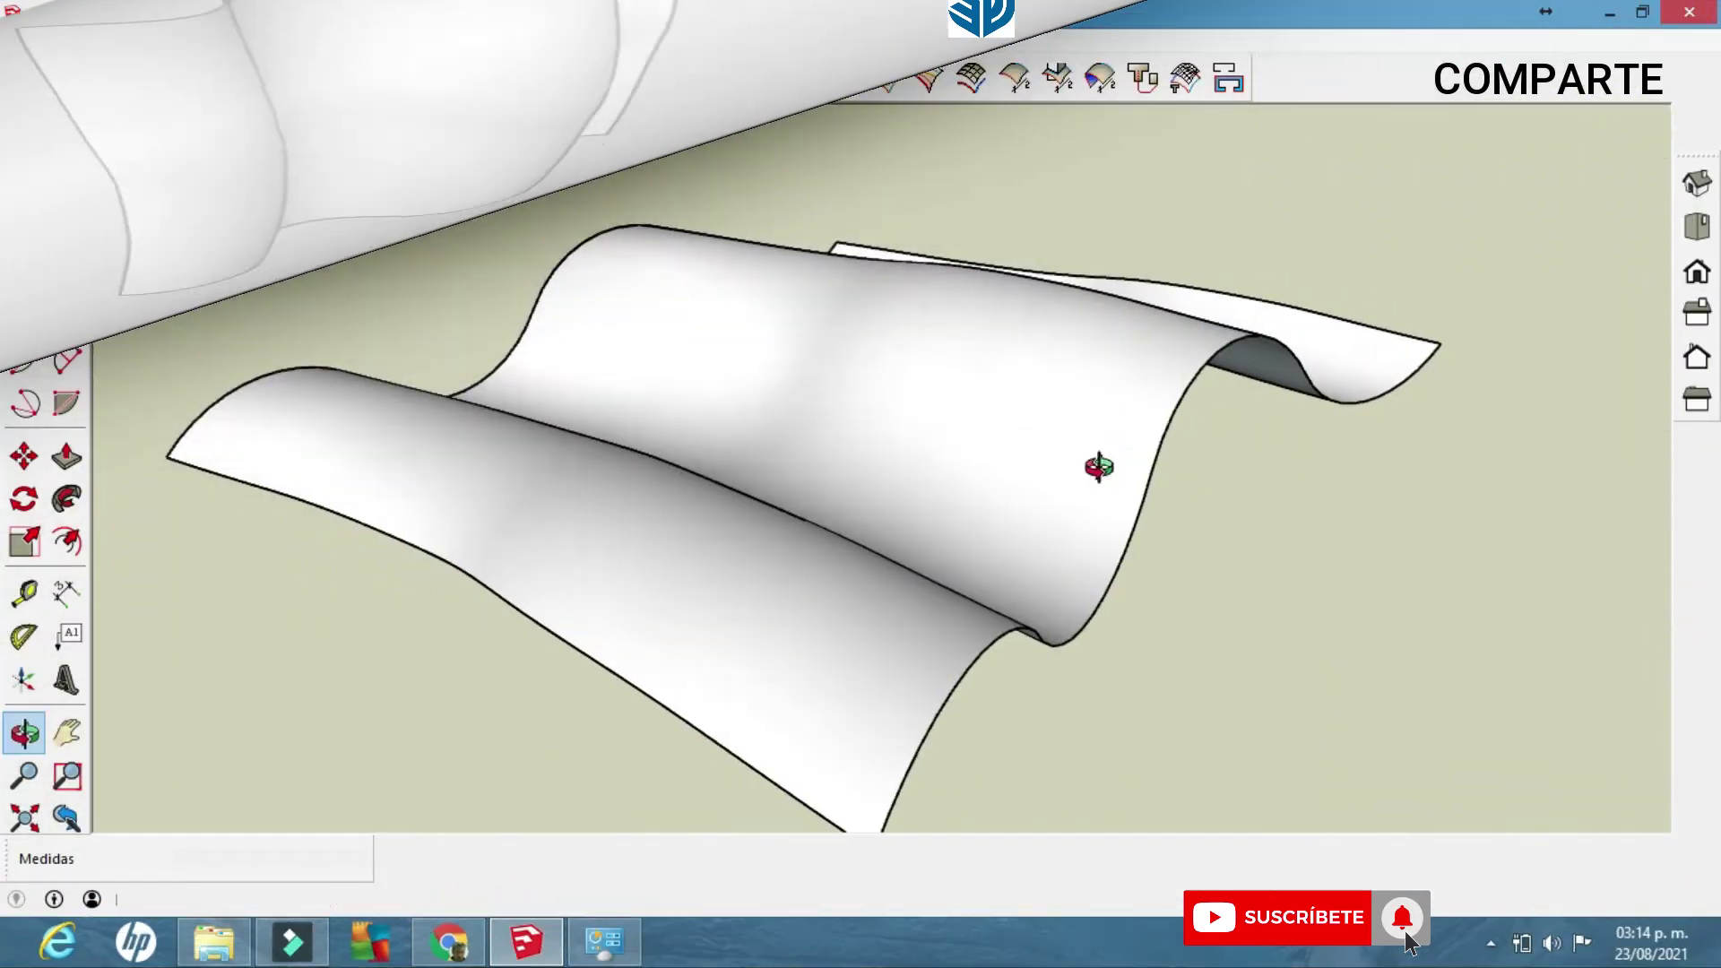
# Look over the smoothed lofted surface and the two joined curves beyond it.
pyautogui.press('space')
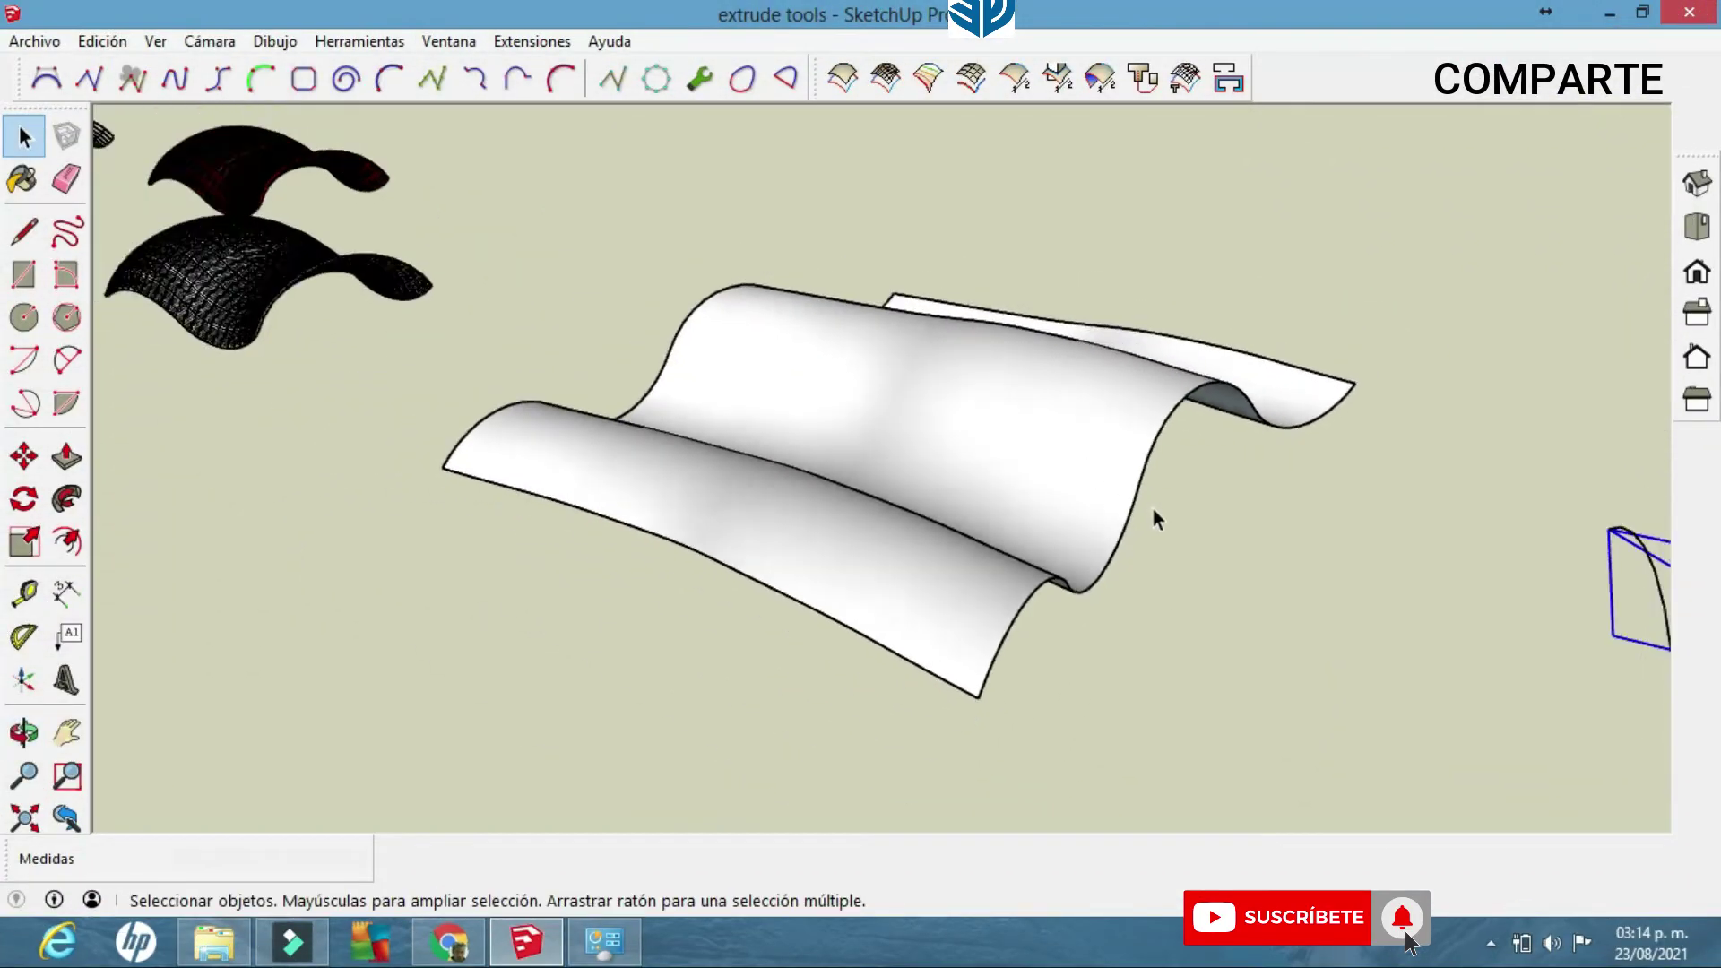
pyautogui.scroll(-3, 1153, 508)
pyautogui.keyDown('shift'); pyautogui.moveTo(1172, 507); pyautogui.dragTo(1068, 373, button='middle'); pyautogui.keyUp('shift')
pyautogui.click(1200, 335)
pyautogui.keyDown('shift'); pyautogui.moveTo(1211, 483); pyautogui.dragTo(626, 246, button='middle'); pyautogui.keyUp('shift')
pyautogui.scroll(-2, 861, 396)
pyautogui.moveTo(861, 396); pyautogui.dragTo(912, 538, button='middle')
pyautogui.moveTo(806, 417); pyautogui.dragTo(660, 465, button='middle')
pyautogui.moveTo(740, 520); pyautogui.dragTo(945, 538, button='middle')
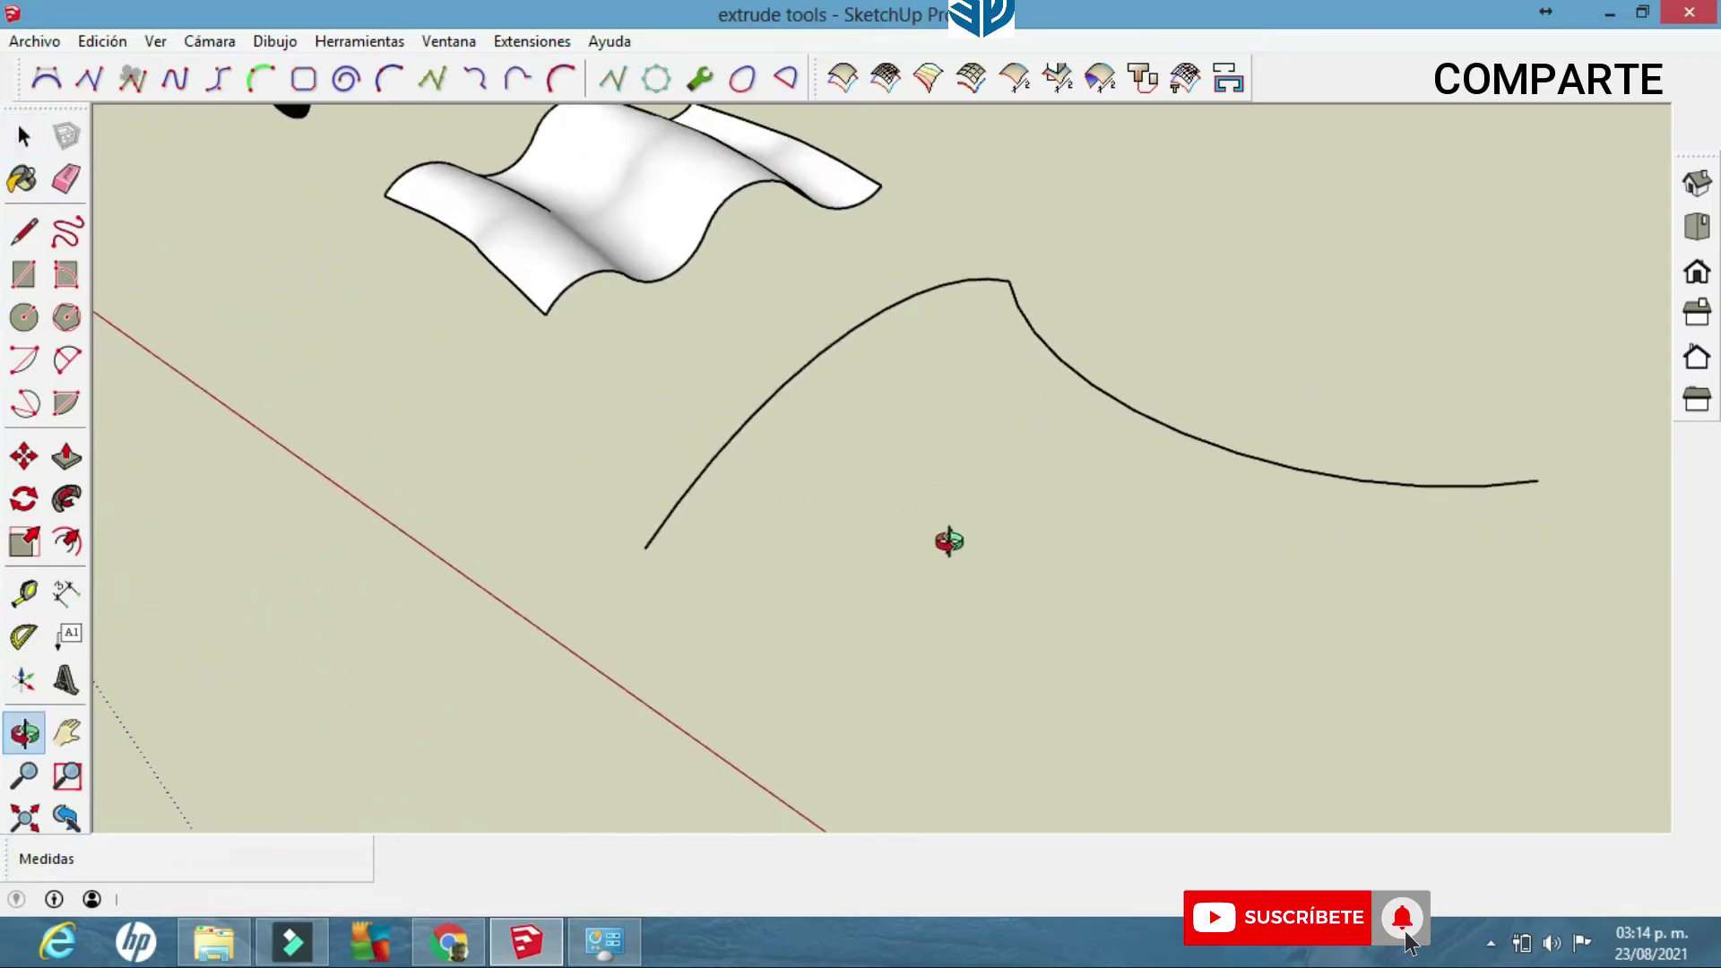
# Select the two joined curve groups and extrude one along the other into a mesh surface.
pyautogui.keyDown('shift'); pyautogui.moveTo(1085, 453); pyautogui.dragTo(1054, 455, button='middle'); pyautogui.keyUp('shift')
pyautogui.click(1080, 439)
pyautogui.click(782, 294)
pyautogui.click(785, 309)
pyautogui.moveTo(806, 390); pyautogui.dragTo(803, 377, button='middle')
pyautogui.click(1014, 403)
pyautogui.moveTo(1014, 404); pyautogui.dragTo(1076, 283, button='middle')
pyautogui.click(1079, 242)
pyautogui.moveTo(1007, 461); pyautogui.dragTo(832, 226)
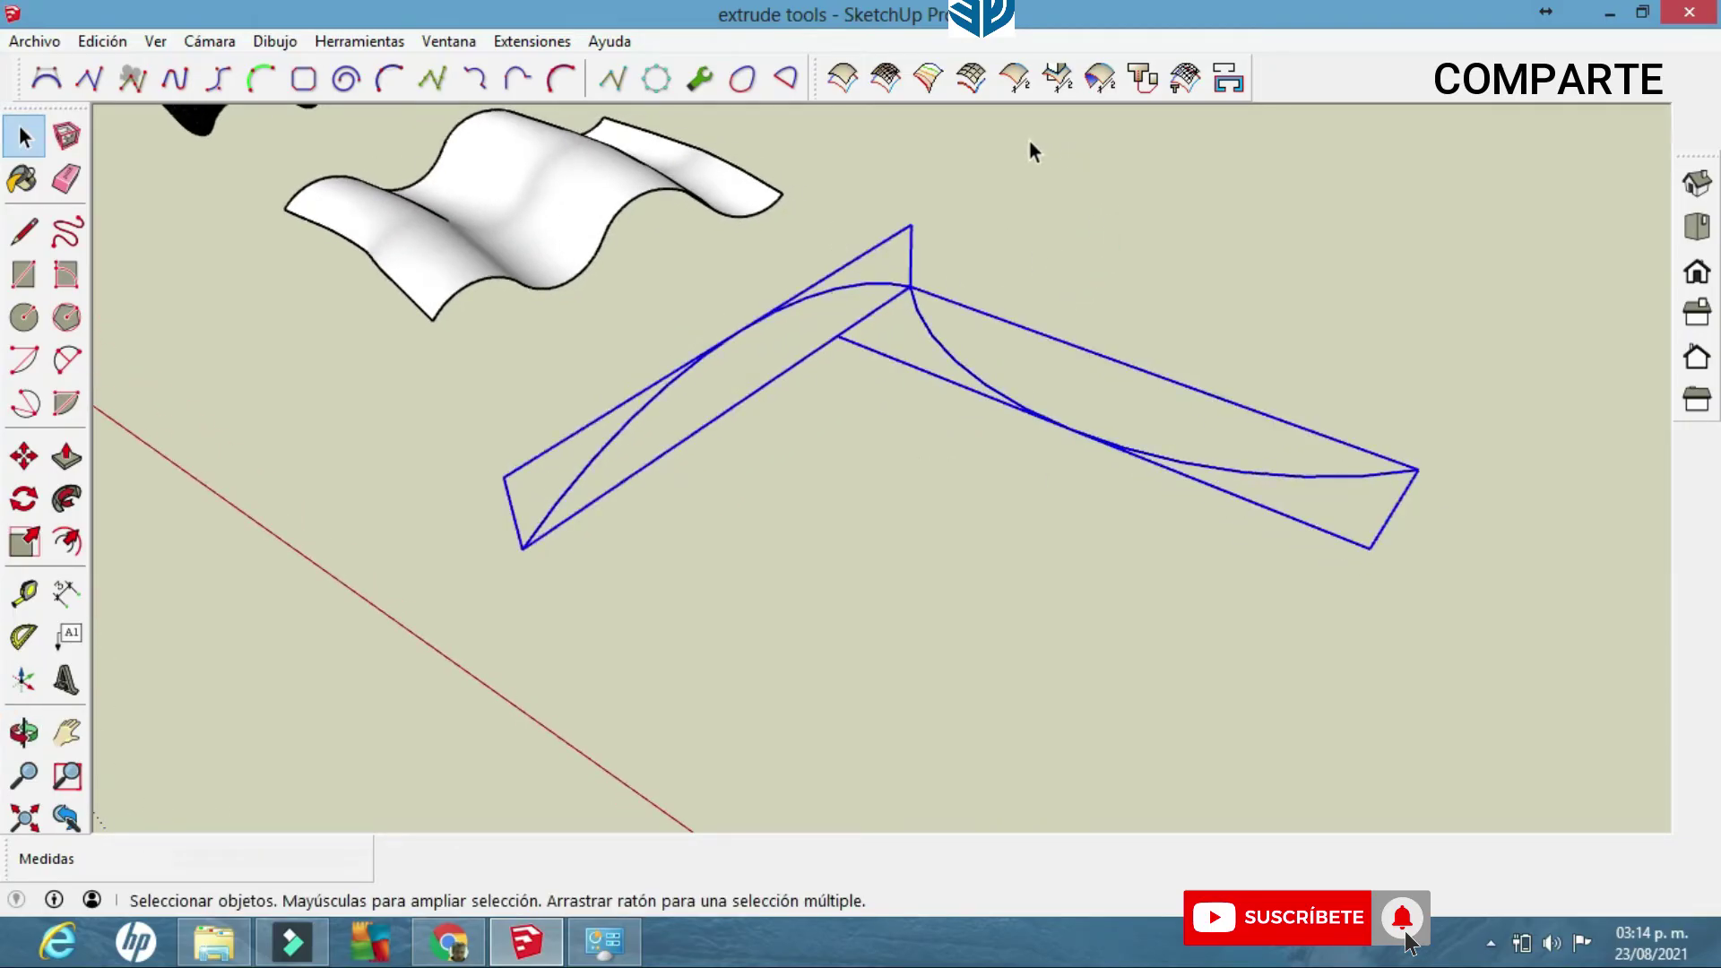
pyautogui.click(973, 81)
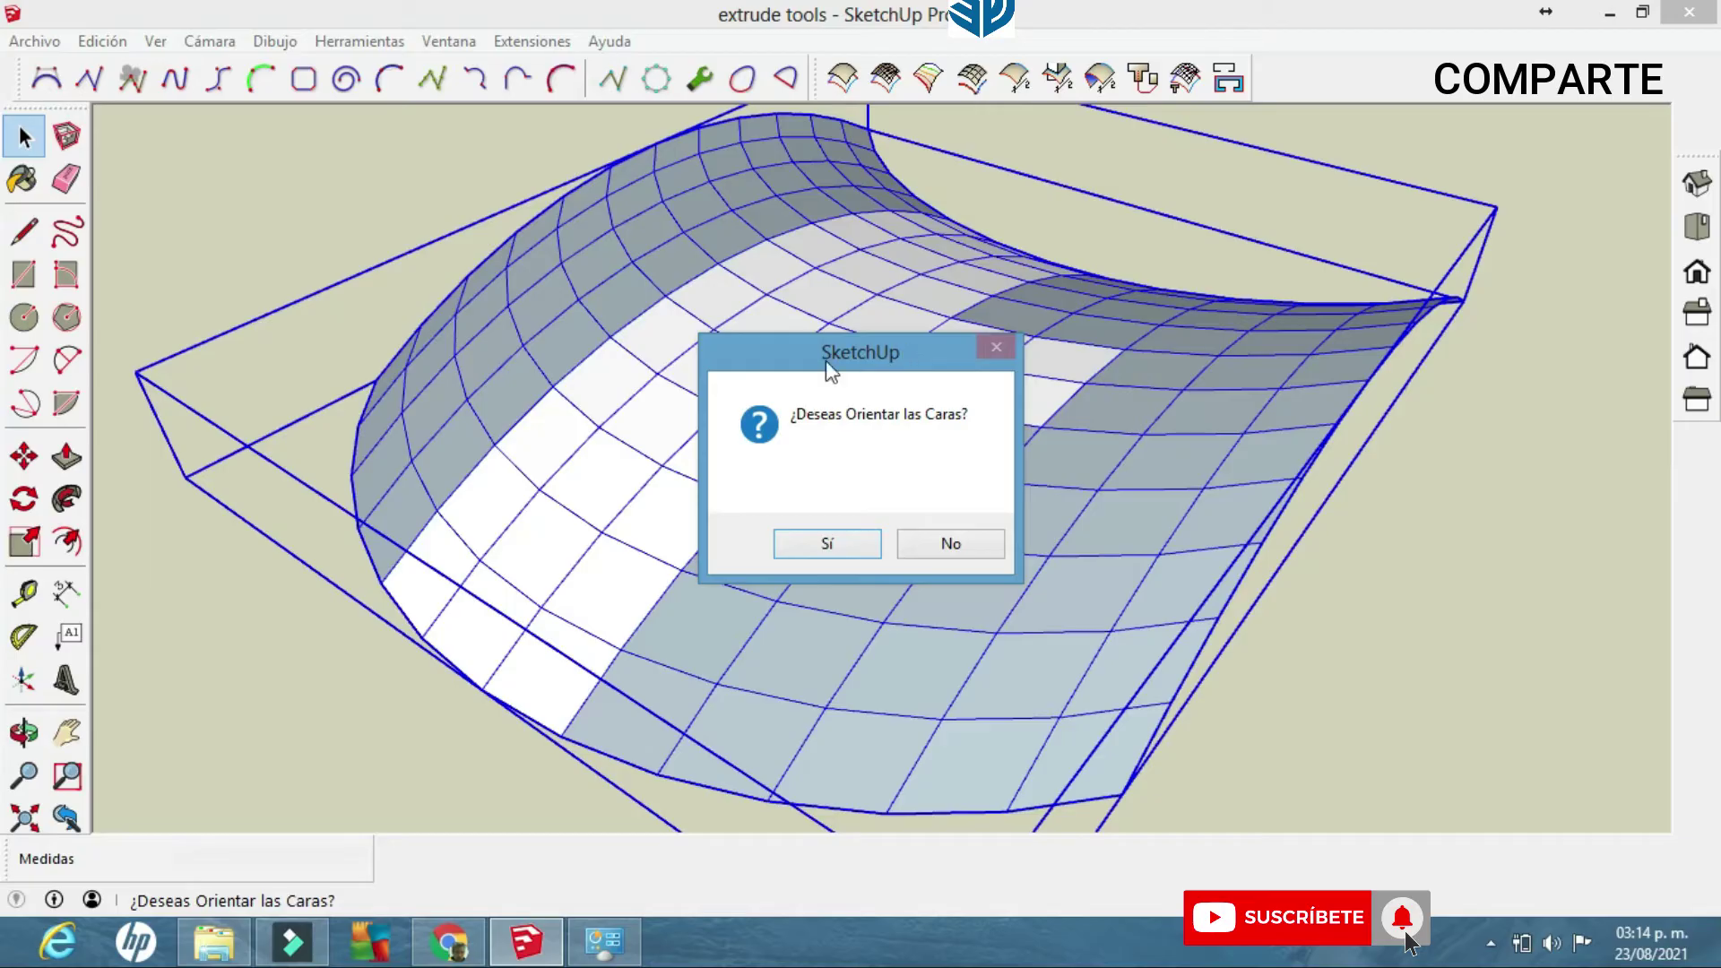
# Orient the mesh faces without inverting them, intersect the mesh with itself, erase coplanar edges and keep the original groups.
pyautogui.click(849, 543)
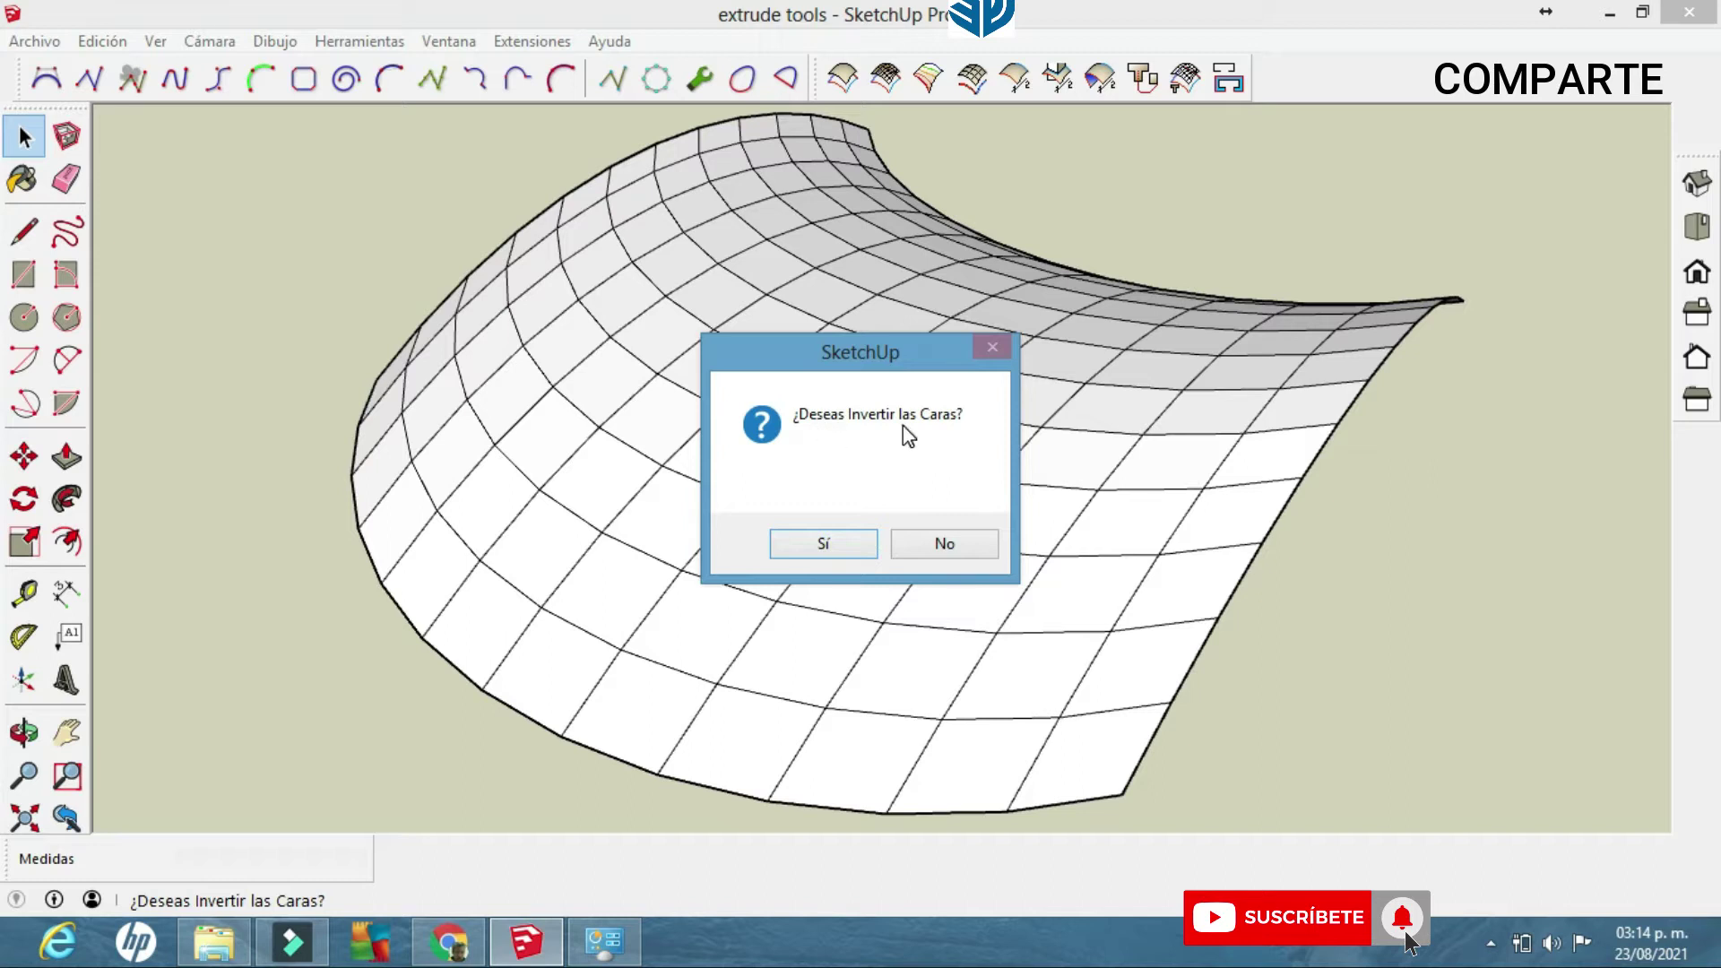
pyautogui.click(953, 552)
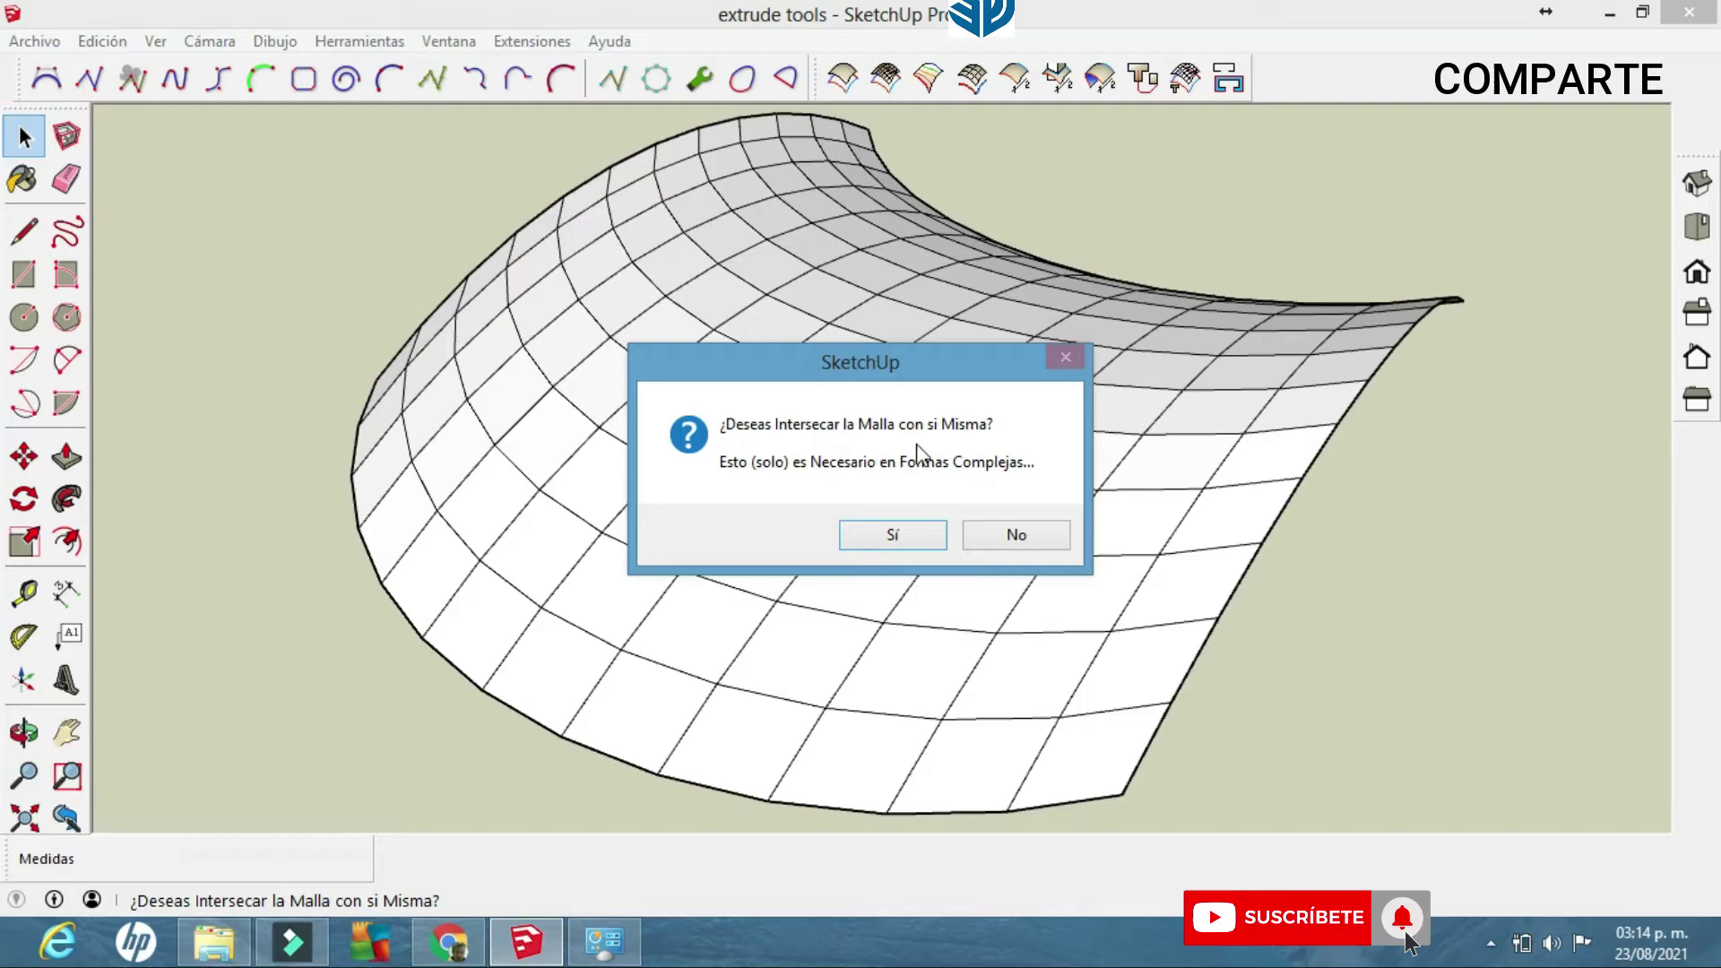
pyautogui.click(920, 543)
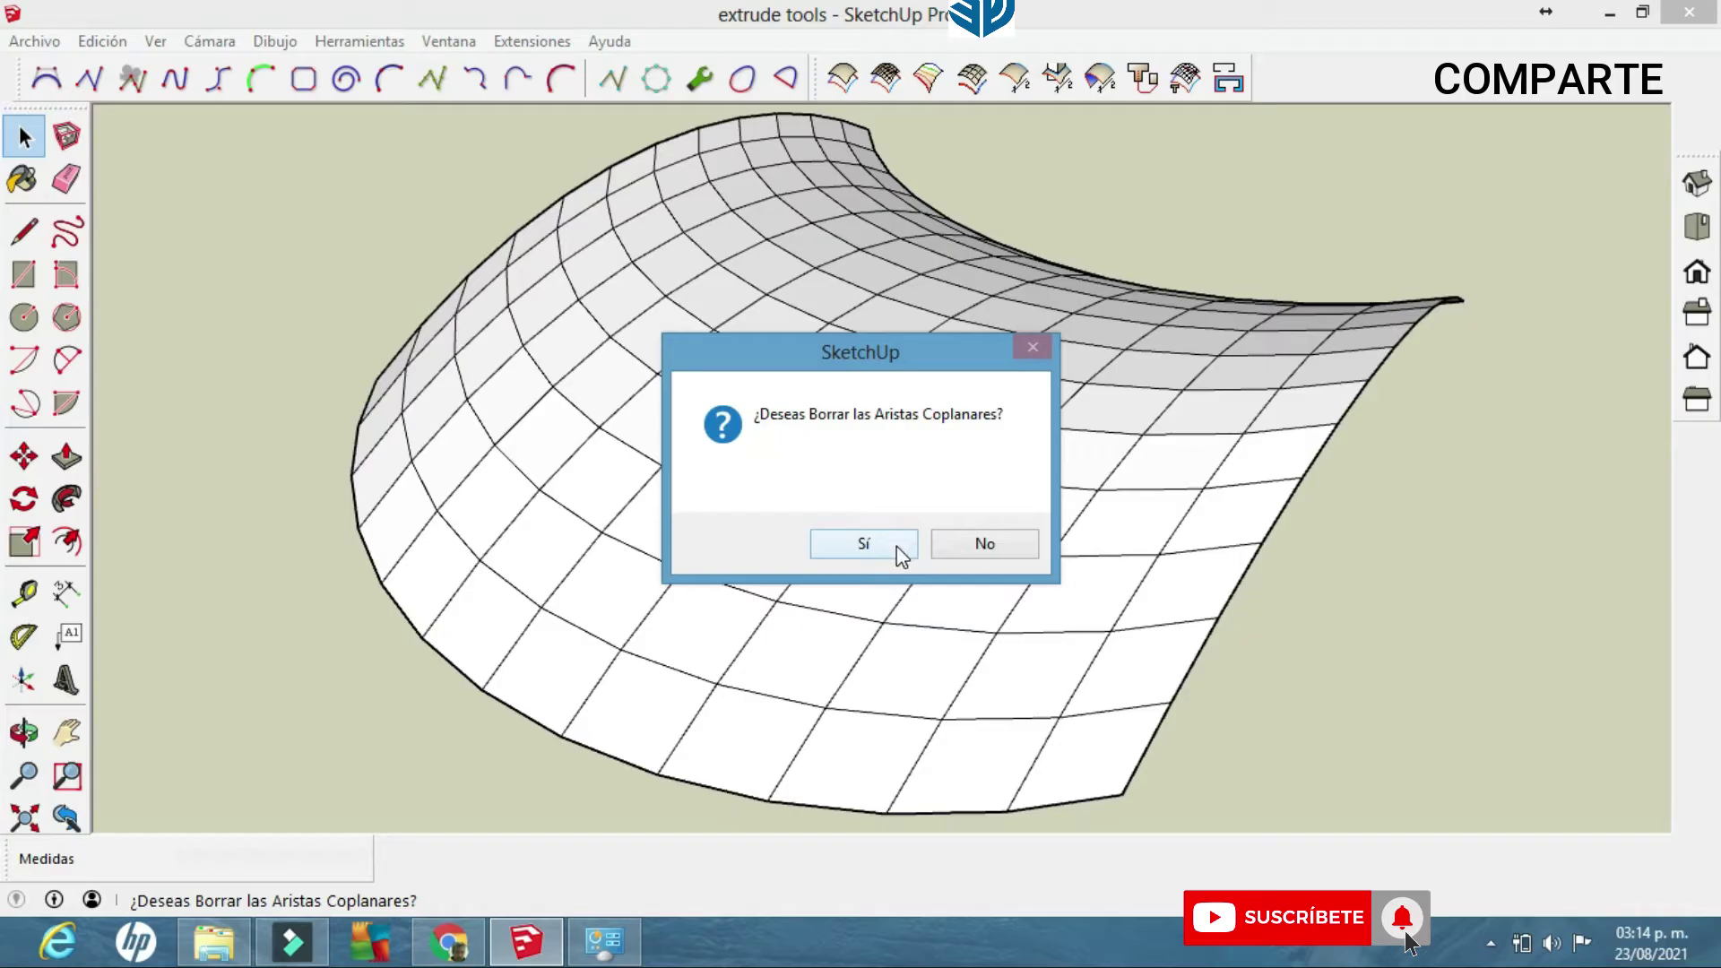
pyautogui.click(901, 552)
pyautogui.click(938, 557)
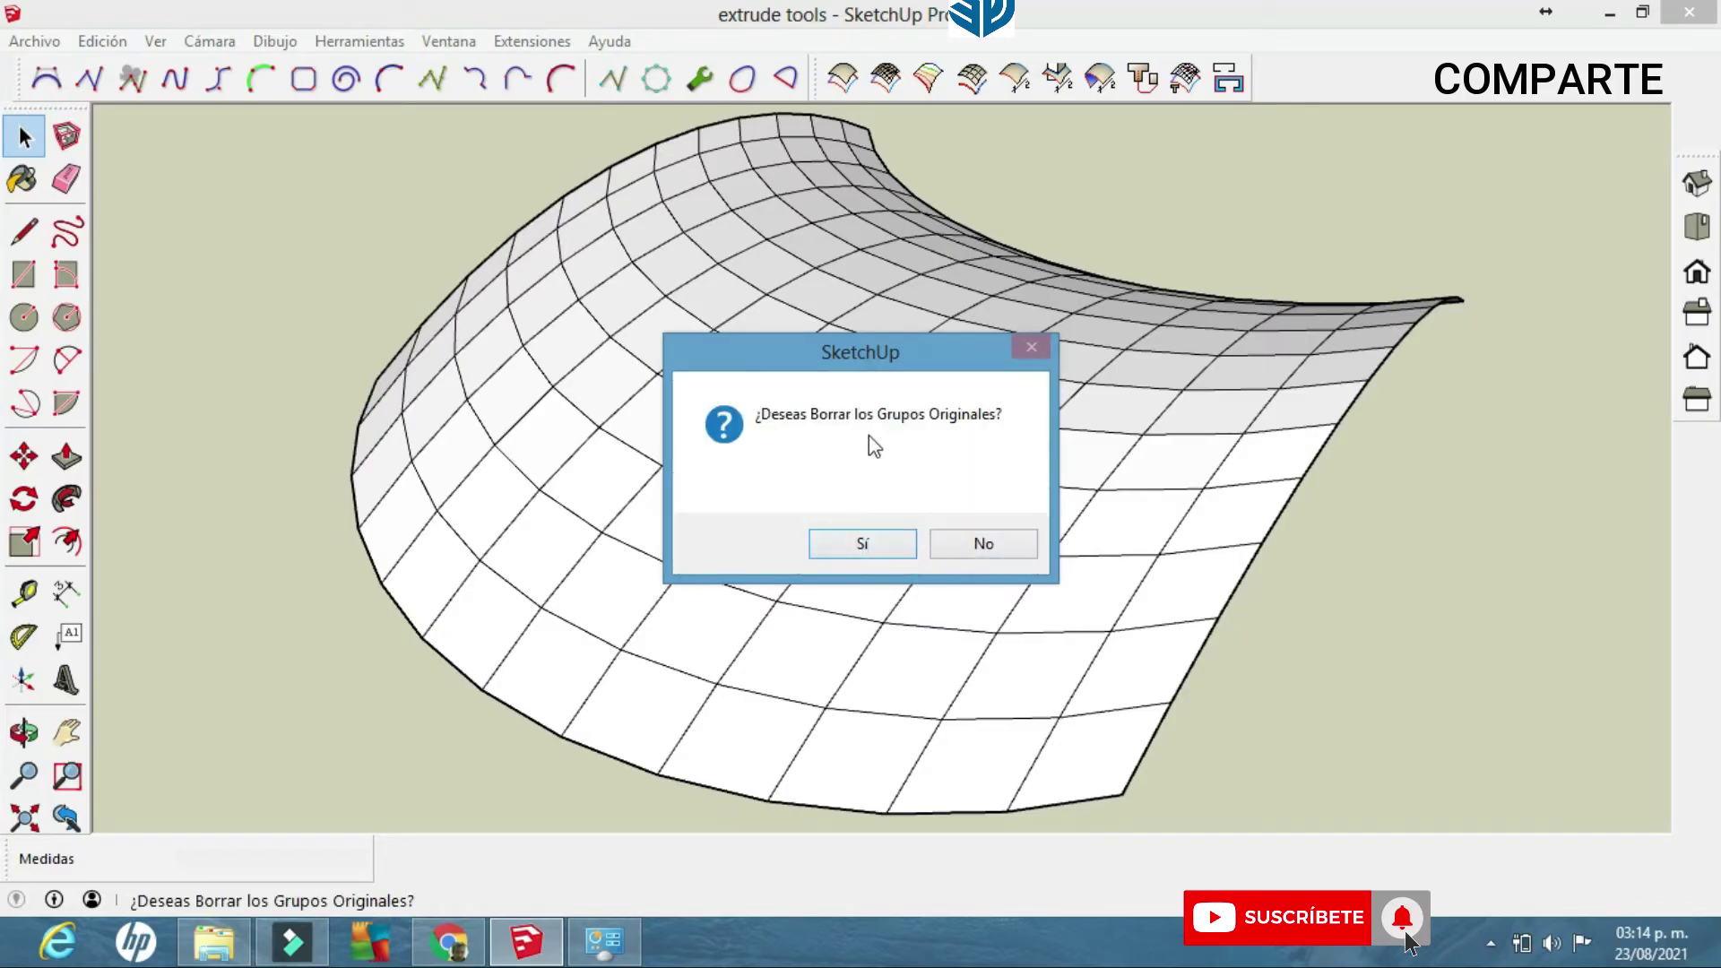
pyautogui.click(1027, 545)
# Examine the new mesh surface and the single open arc beyond it.
pyautogui.moveTo(772, 492); pyautogui.dragTo(1092, 538, button='middle')
pyautogui.moveTo(1345, 480); pyautogui.dragTo(740, 533, button='middle')
pyautogui.scroll(-2, 741, 532)
pyautogui.moveTo(855, 602)
pyautogui.keyDown('shift'); pyautogui.mouseDown(button='middle')
pyautogui.moveTo(1156, 733)
pyautogui.moveTo(1256, 700)
pyautogui.moveTo(1166, 708)
pyautogui.moveTo(799, 530)
pyautogui.moveTo(895, 634)
pyautogui.moveTo(876, 576)
pyautogui.moveTo(1184, 522)
pyautogui.moveTo(665, 538)
pyautogui.moveTo(934, 496)
pyautogui.moveTo(511, 522)
pyautogui.moveTo(582, 547)
pyautogui.moveTo(726, 530)
pyautogui.moveTo(573, 517)
pyautogui.mouseUp(button='middle'); pyautogui.keyUp('shift')
pyautogui.scroll(-2, 884, 600)
pyautogui.scroll(3, 674, 569)
pyautogui.moveTo(675, 568)
pyautogui.mouseDown(button='middle')
pyautogui.moveTo(561, 570)
pyautogui.moveTo(622, 627)
pyautogui.moveTo(691, 626)
pyautogui.moveTo(615, 562)
pyautogui.moveTo(627, 589)
pyautogui.moveTo(780, 531)
pyautogui.moveTo(673, 557)
pyautogui.moveTo(708, 516)
pyautogui.moveTo(796, 509)
pyautogui.mouseUp(button='middle')
pyautogui.scroll(3, 838, 358)
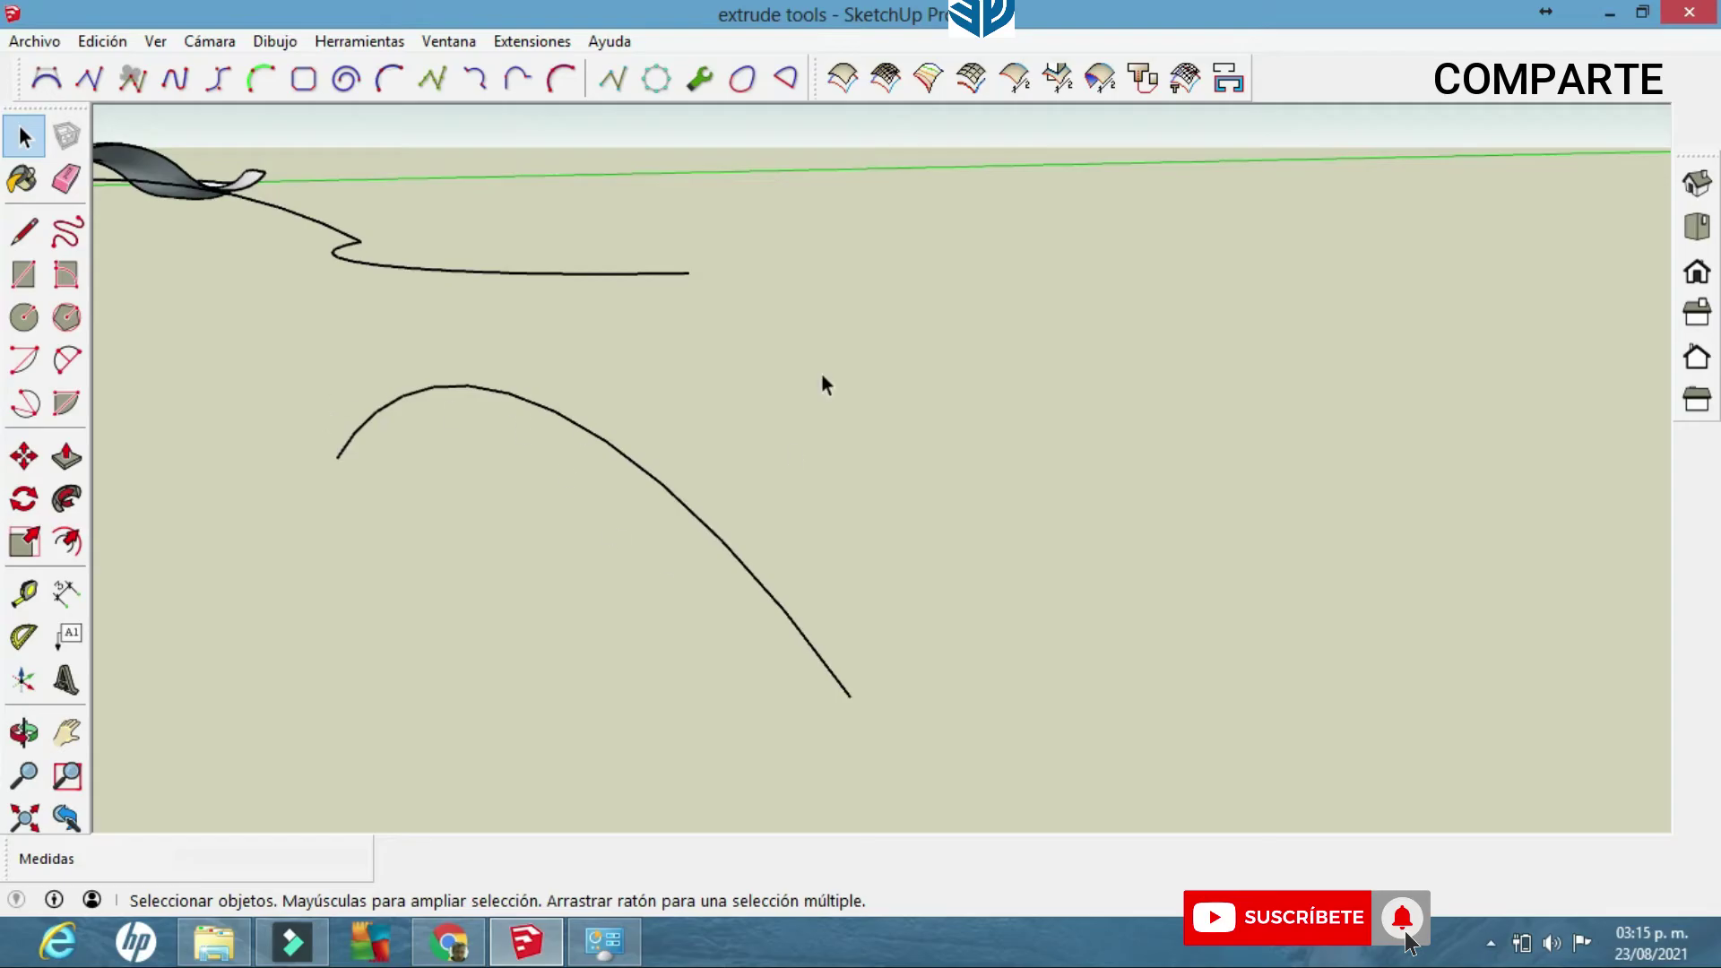
# Extrude the open arc along a straight vector from its lower endpoint to form a long vault surface.
pyautogui.moveTo(821, 384); pyautogui.dragTo(836, 559, button='middle')
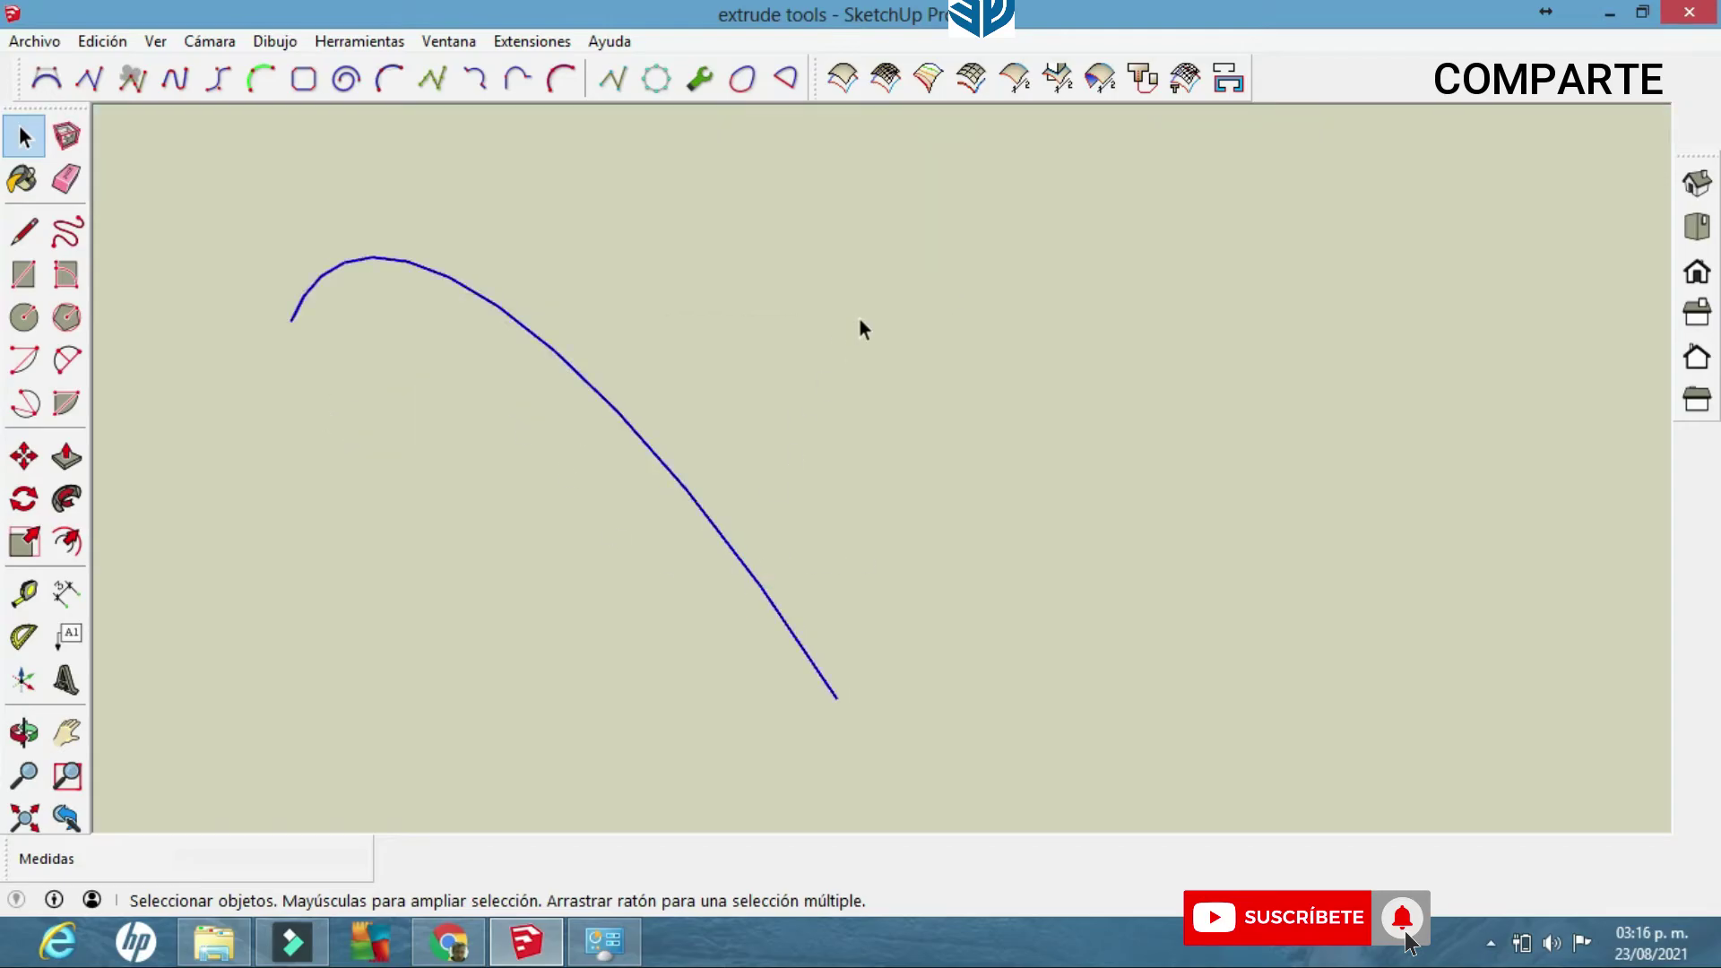
pyautogui.click(1015, 78)
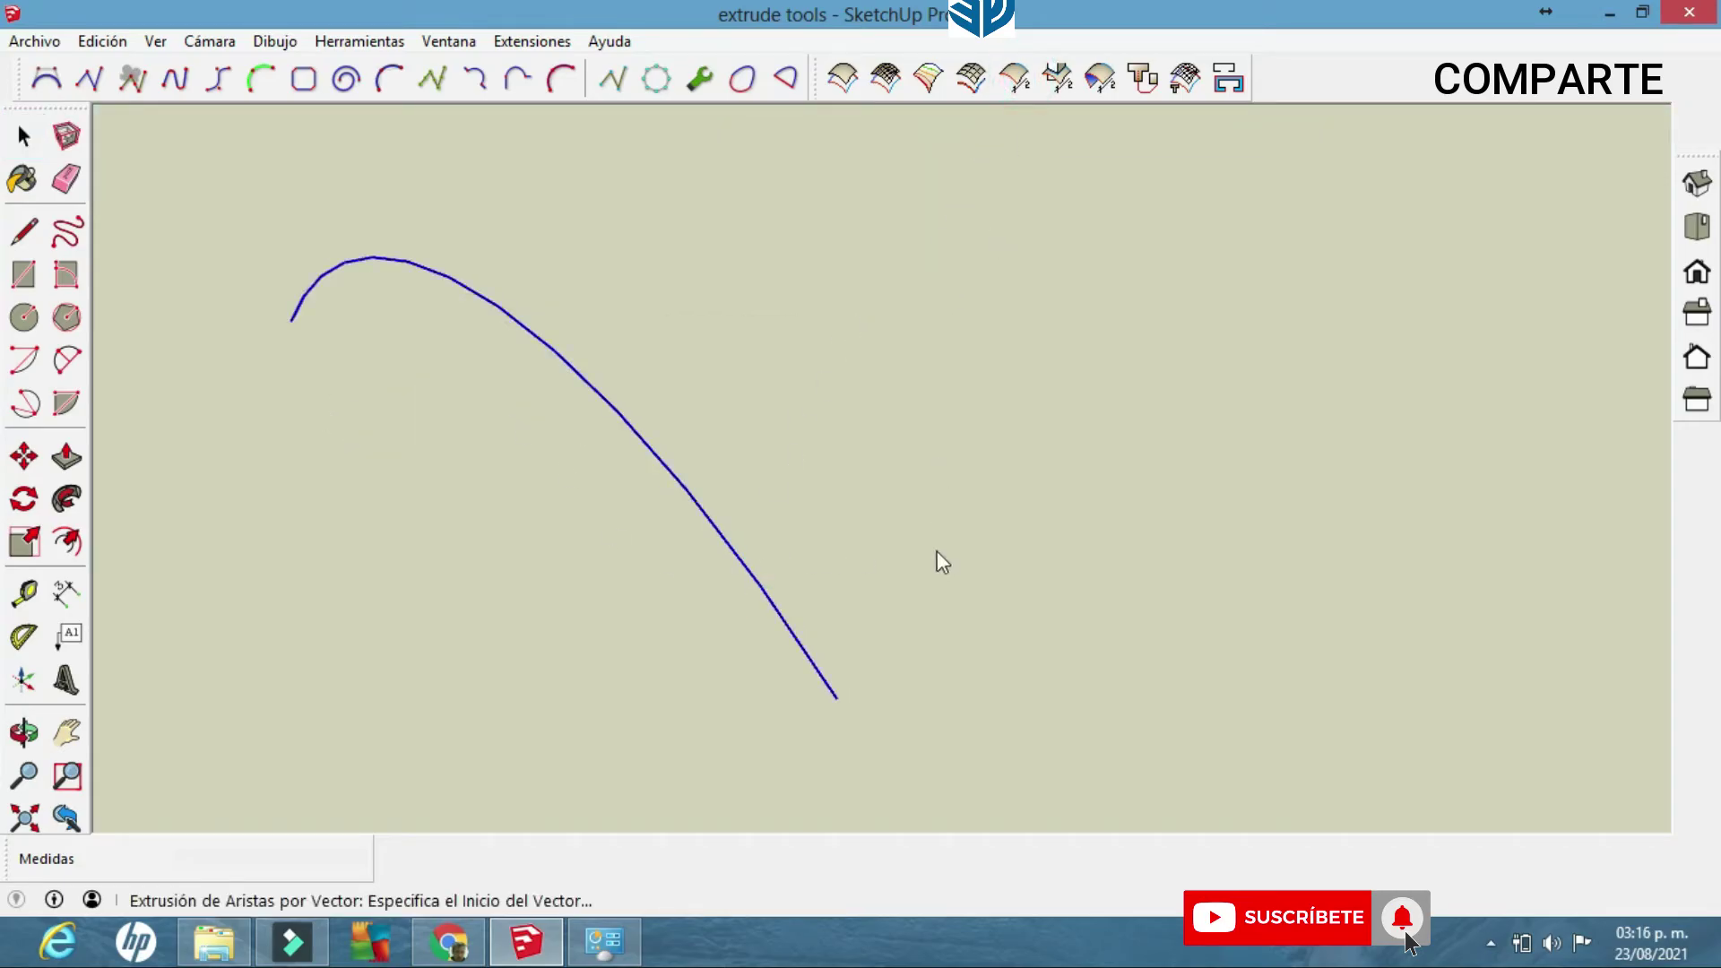
pyautogui.click(847, 705)
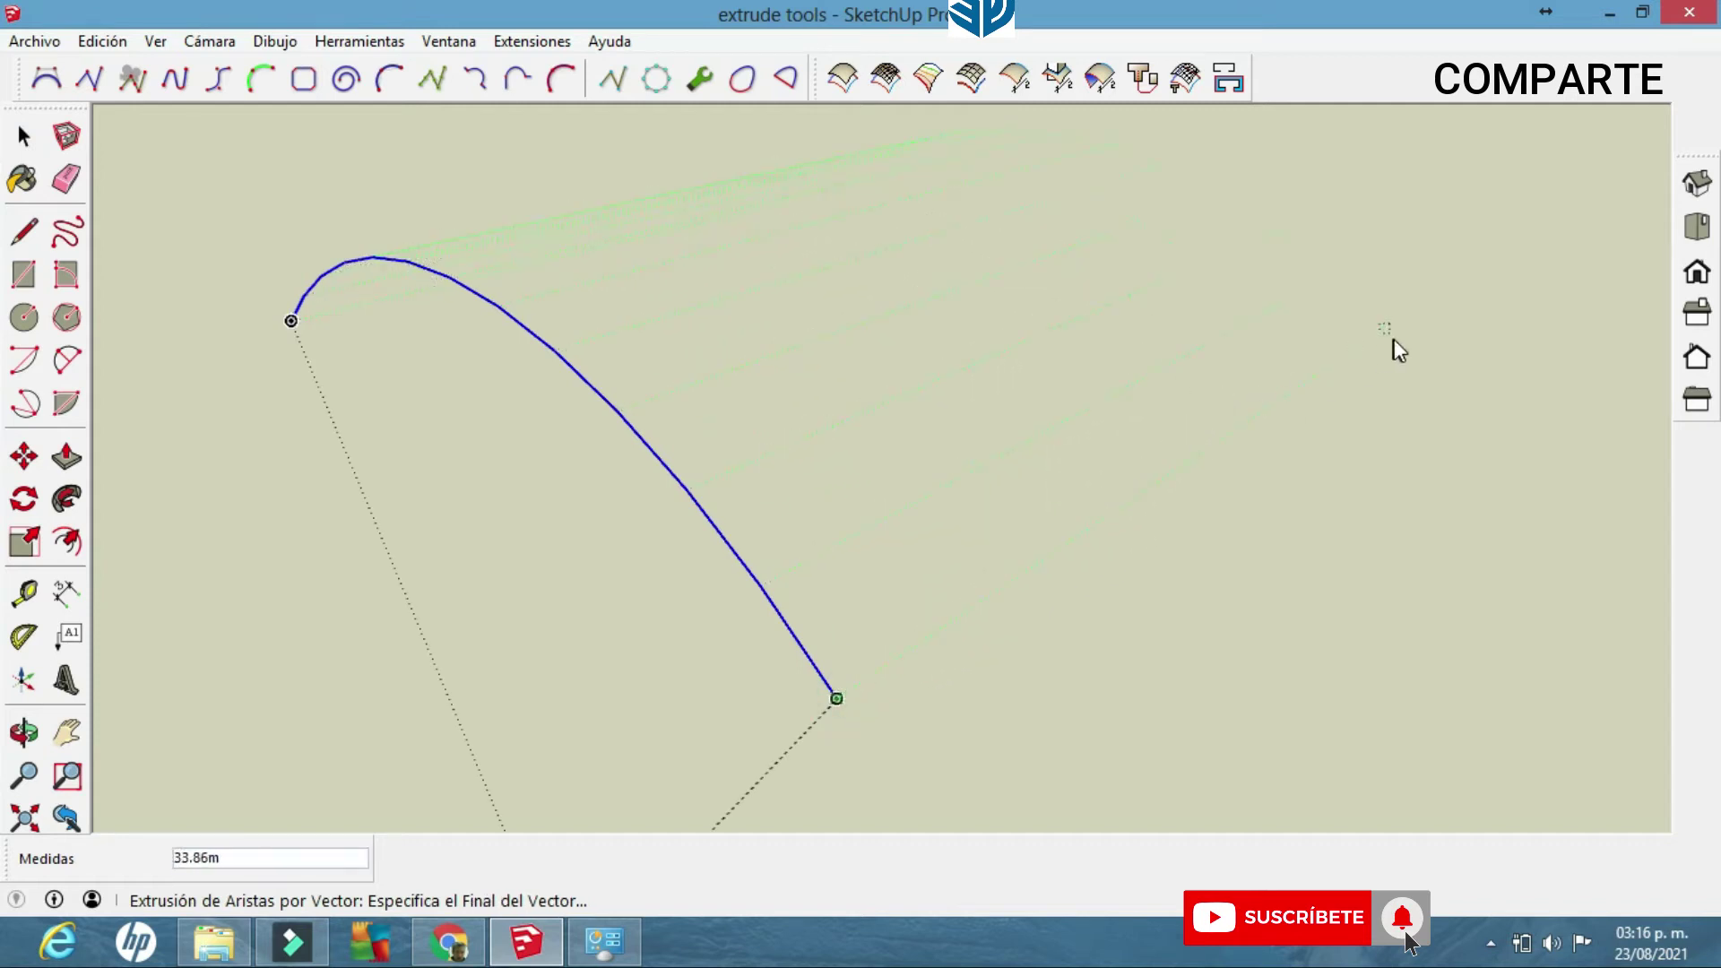
pyautogui.press('Right')
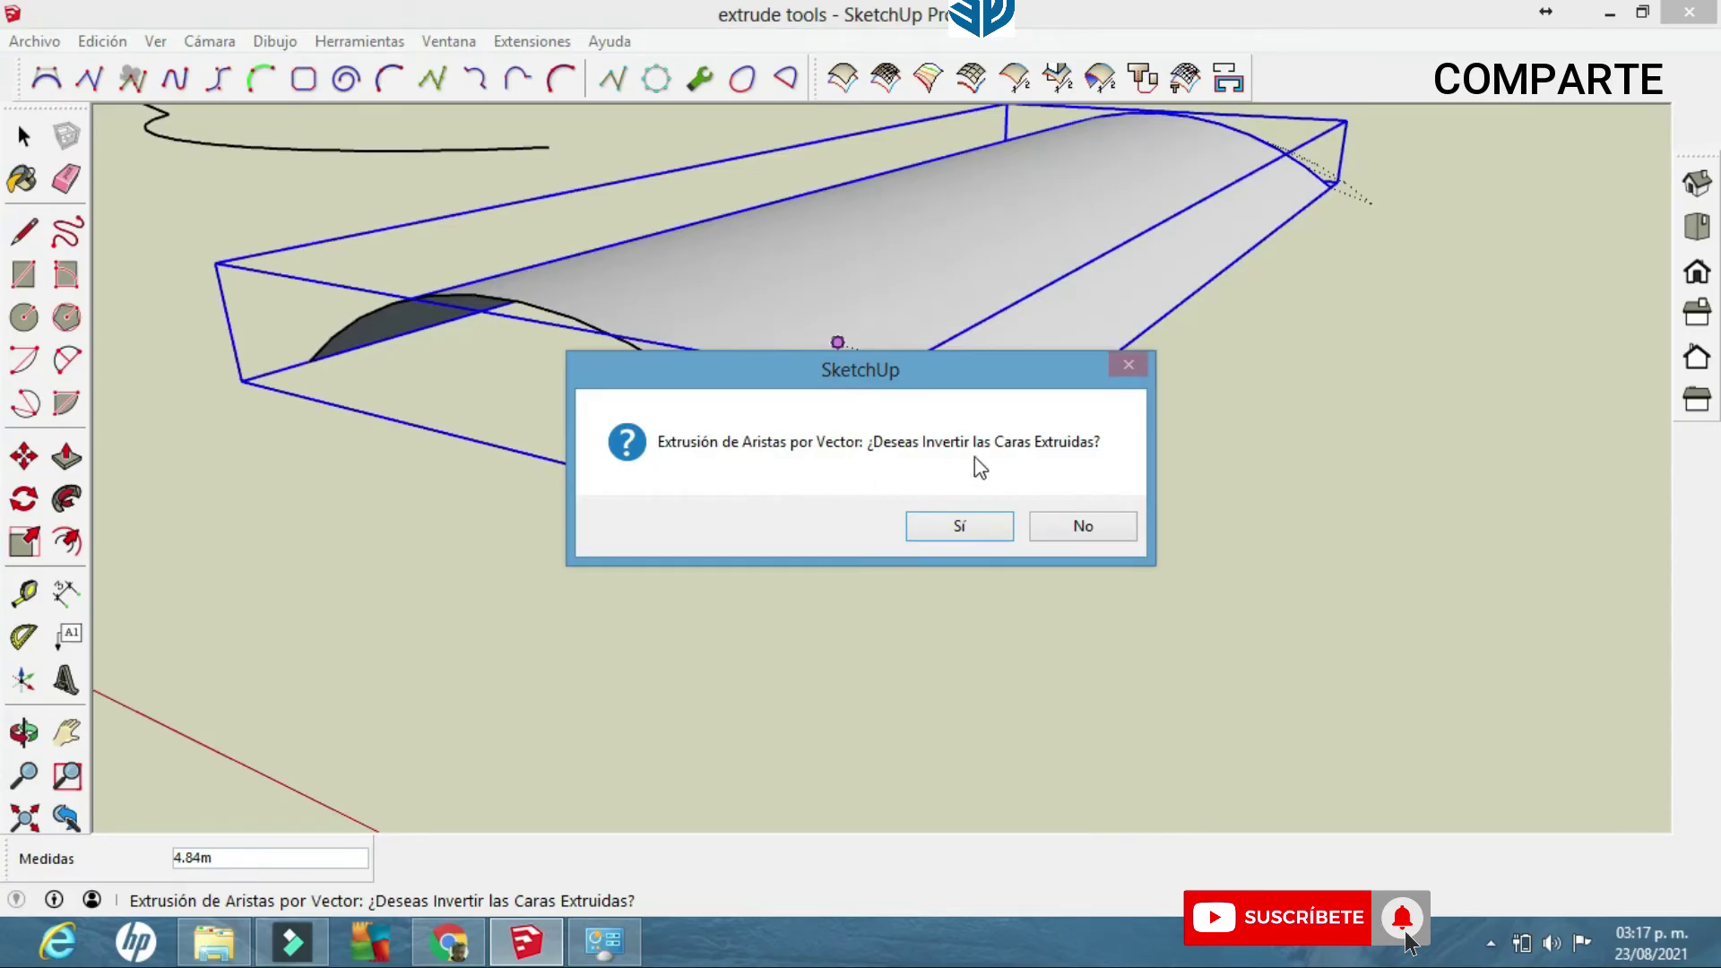
# Reverse the vault's extruded faces and explode the extrusion group.
pyautogui.click(956, 528)
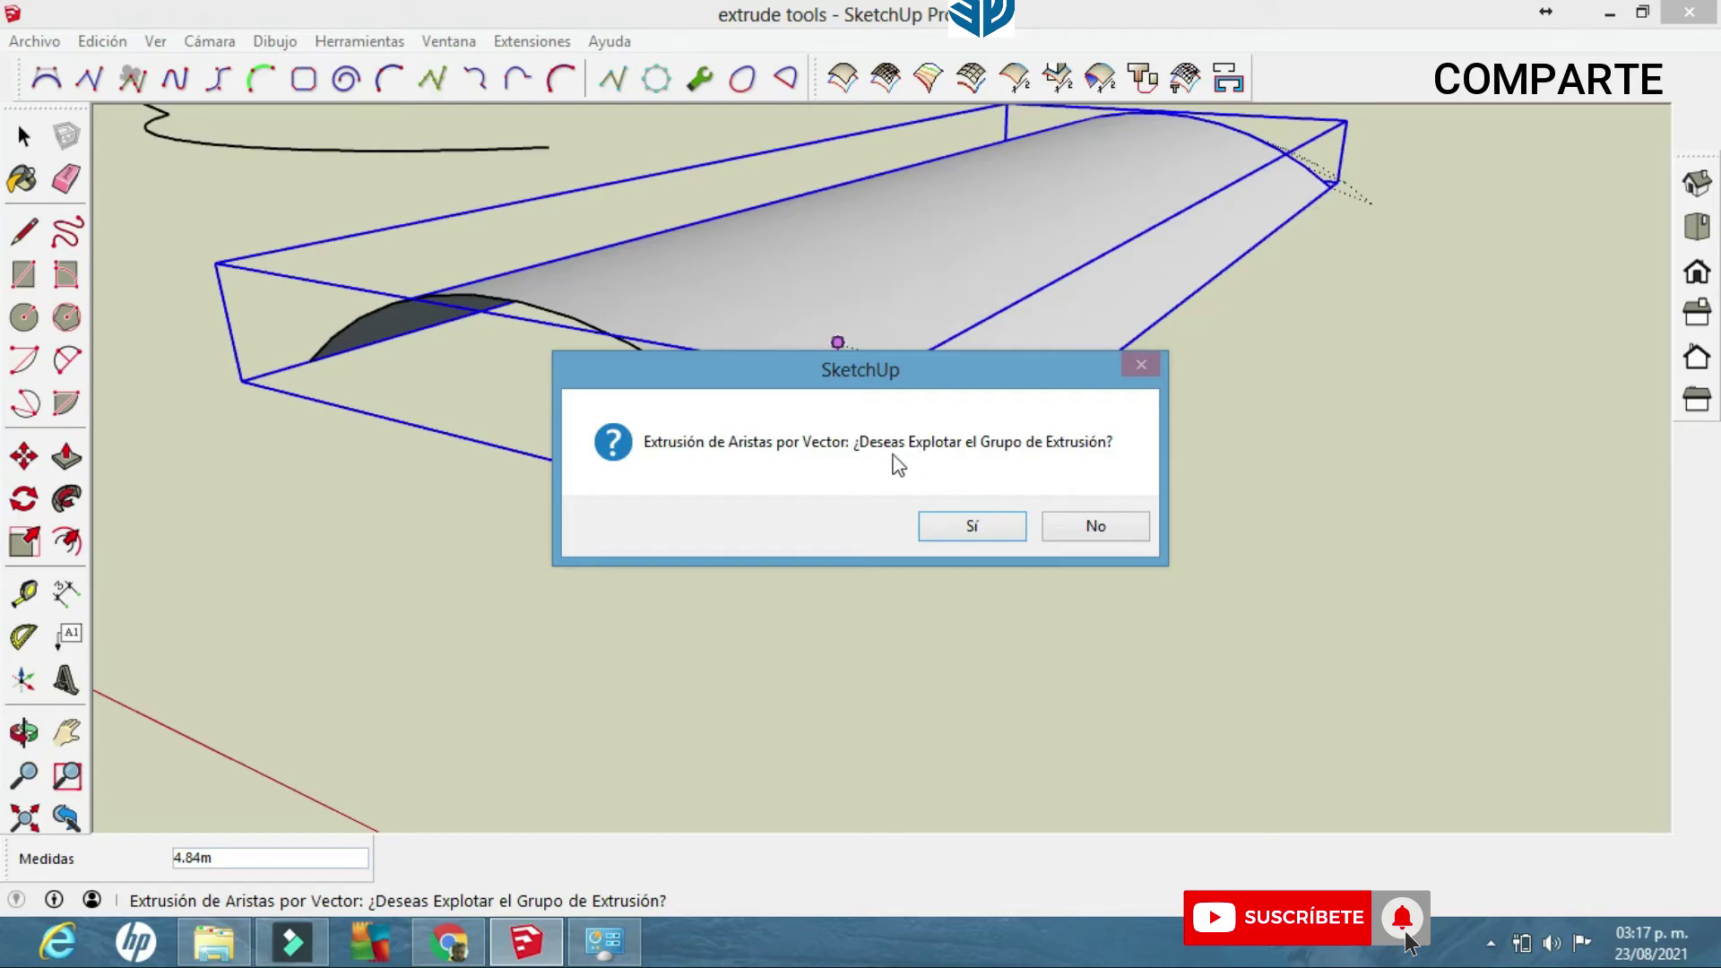
pyautogui.click(995, 526)
pyautogui.moveTo(1011, 534); pyautogui.dragTo(1300, 565, button='middle')
# Select the S-shaped curve beside the vault and extrude it upward by vector into a wavy wall.
pyautogui.press('space')
pyautogui.moveTo(1297, 568); pyautogui.dragTo(1210, 506)
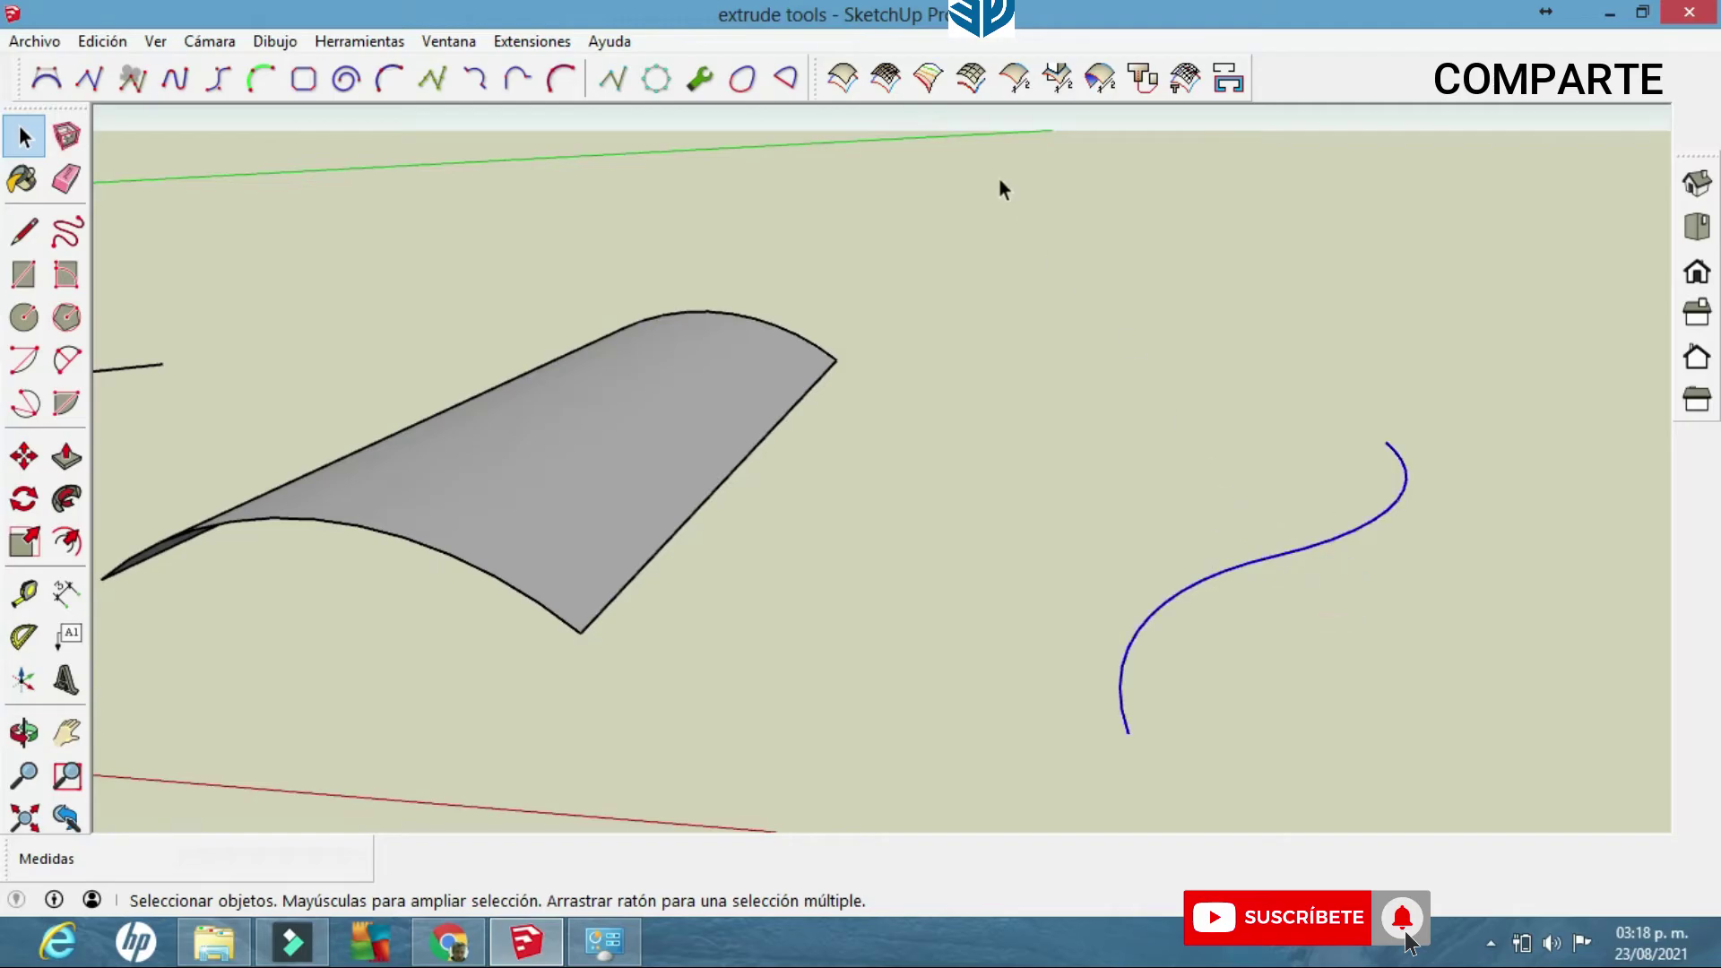
pyautogui.click(1018, 83)
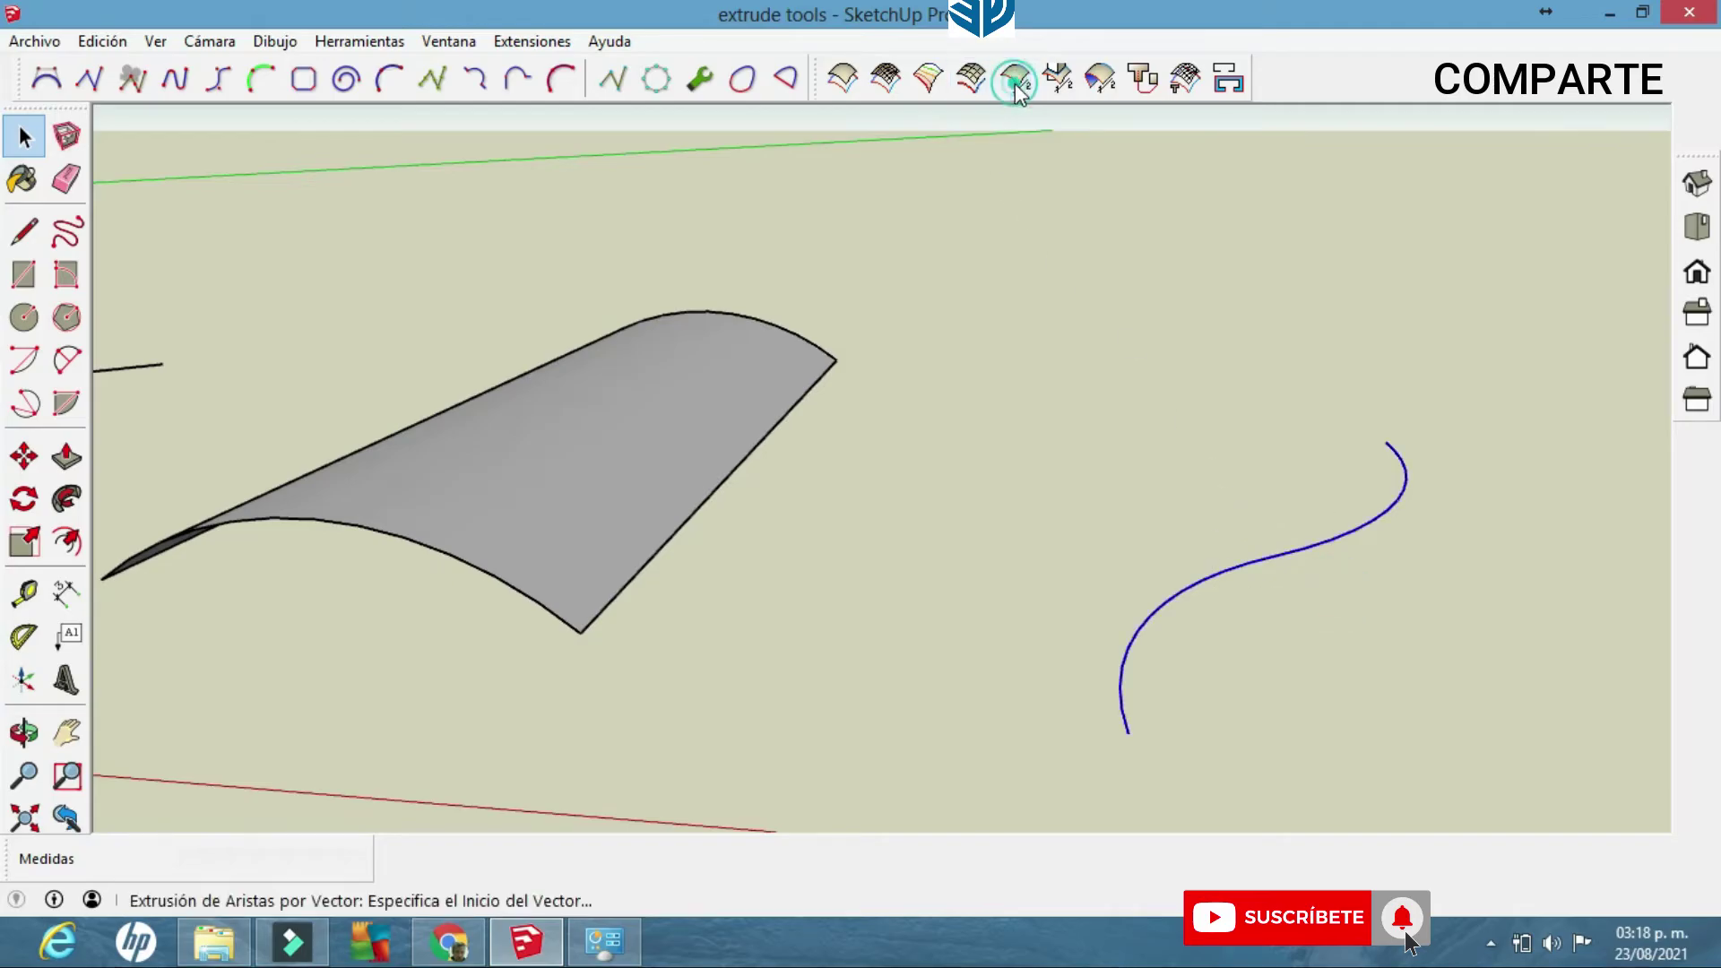
pyautogui.click(1303, 549)
pyautogui.click(1232, 374)
# Continue the vector extrusion from the wall's upper edge with a horizontal strip about 16.7 m wide and a second wall downward.
pyautogui.moveTo(1241, 400); pyautogui.dragTo(1034, 373, button='middle')
pyautogui.click(1028, 329)
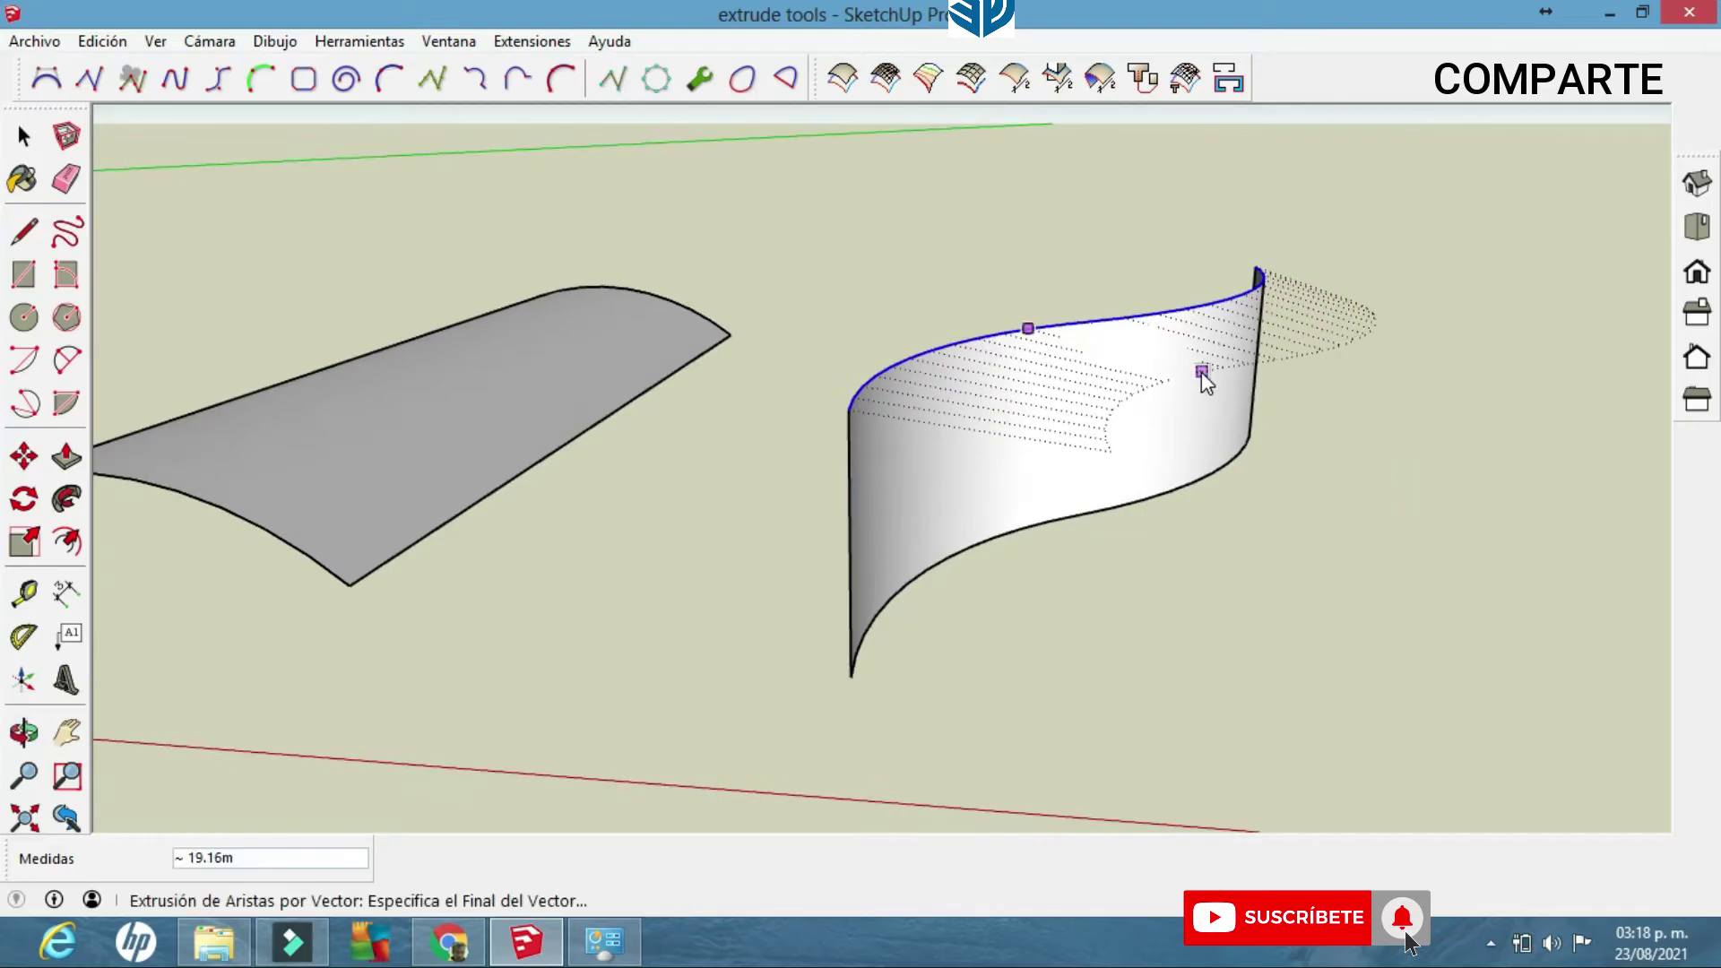
pyautogui.click(1291, 339)
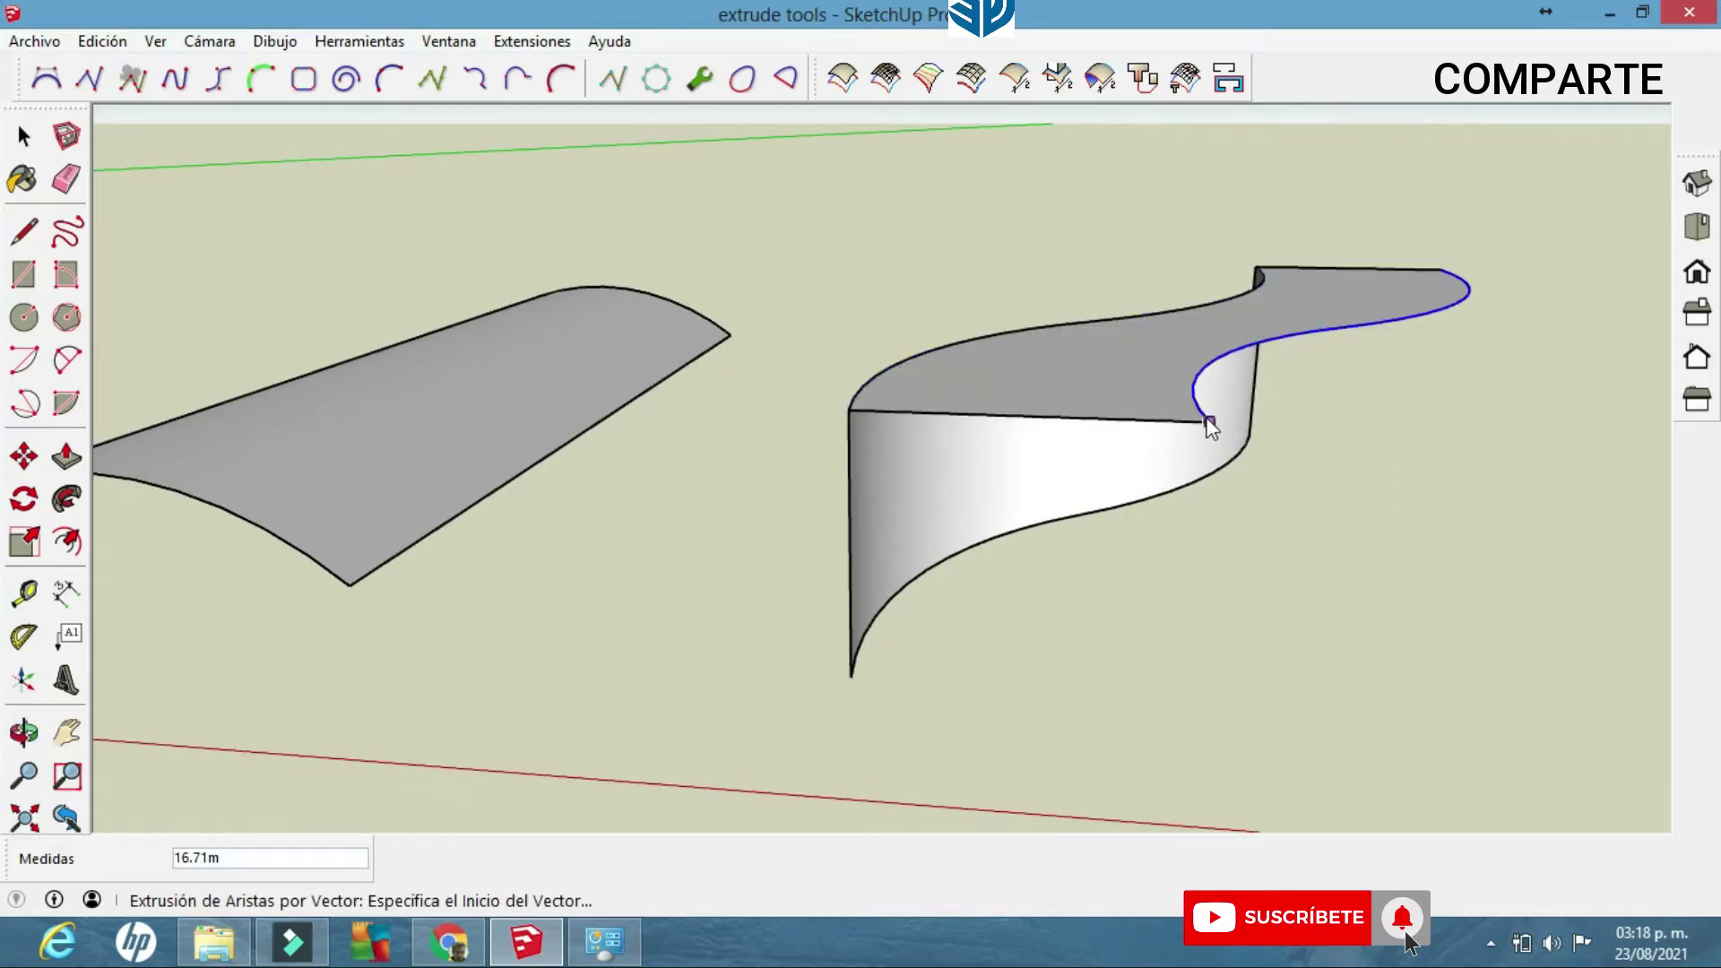
pyautogui.click(1206, 565)
pyautogui.moveTo(1206, 565)
pyautogui.mouseDown(button='middle')
pyautogui.moveTo(1364, 511)
pyautogui.moveTo(1337, 492)
pyautogui.moveTo(1204, 574)
pyautogui.mouseUp(button='middle')
# Chain further vector extrusions of alternating horizontal strips and walls to complete the wavy folded surface.
pyautogui.click(1379, 596)
pyautogui.moveTo(1379, 595); pyautogui.dragTo(1076, 539, button='middle')
pyautogui.click(929, 541)
pyautogui.click(1198, 545)
pyautogui.click(1217, 538)
pyautogui.click(1267, 305)
pyautogui.moveTo(1267, 305); pyautogui.dragTo(1318, 607, button='middle')
pyautogui.click(1318, 607)
pyautogui.click(958, 523)
# Explode the extruded group of the wavy folded surface.
pyautogui.click(67, 179)
pyautogui.moveTo(858, 441)
pyautogui.mouseDown(button='middle')
pyautogui.moveTo(1461, 512)
pyautogui.moveTo(1080, 611)
pyautogui.mouseUp(button='middle')
pyautogui.press('space')
pyautogui.rightClick(927, 447)
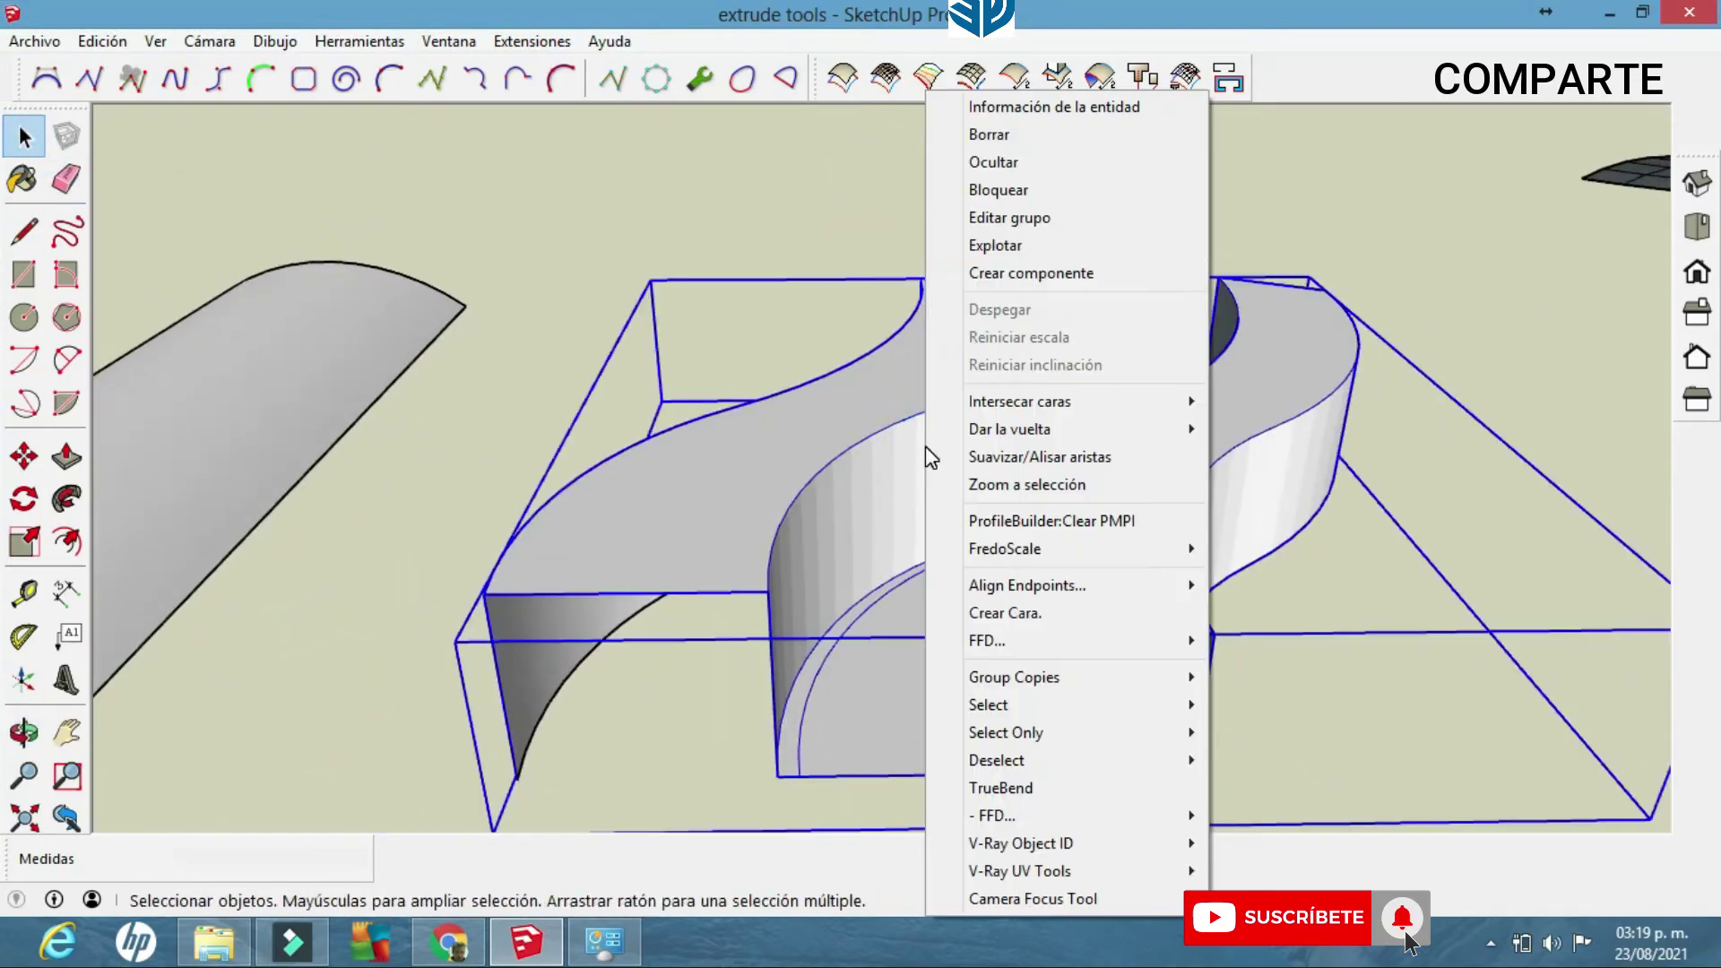
pyautogui.click(995, 246)
pyautogui.click(430, 216)
# Erase the stray edges left on the wavy folded surface.
pyautogui.click(66, 182)
pyautogui.scroll(5, 1069, 511)
pyautogui.moveTo(997, 498)
pyautogui.mouseDown()
pyautogui.moveTo(1080, 298)
pyautogui.moveTo(1074, 247)
pyautogui.mouseUp()
pyautogui.scroll(-4, 1051, 511)
pyautogui.click(879, 458)
pyautogui.moveTo(877, 458)
pyautogui.mouseDown(button='middle')
pyautogui.moveTo(815, 669)
pyautogui.moveTo(980, 711)
pyautogui.moveTo(1202, 642)
pyautogui.moveTo(130, 147)
pyautogui.mouseUp(button='middle')
# Select the whole wavy folded surface and scale it down in height to a shallow stepped shape.
pyautogui.click(24, 135)
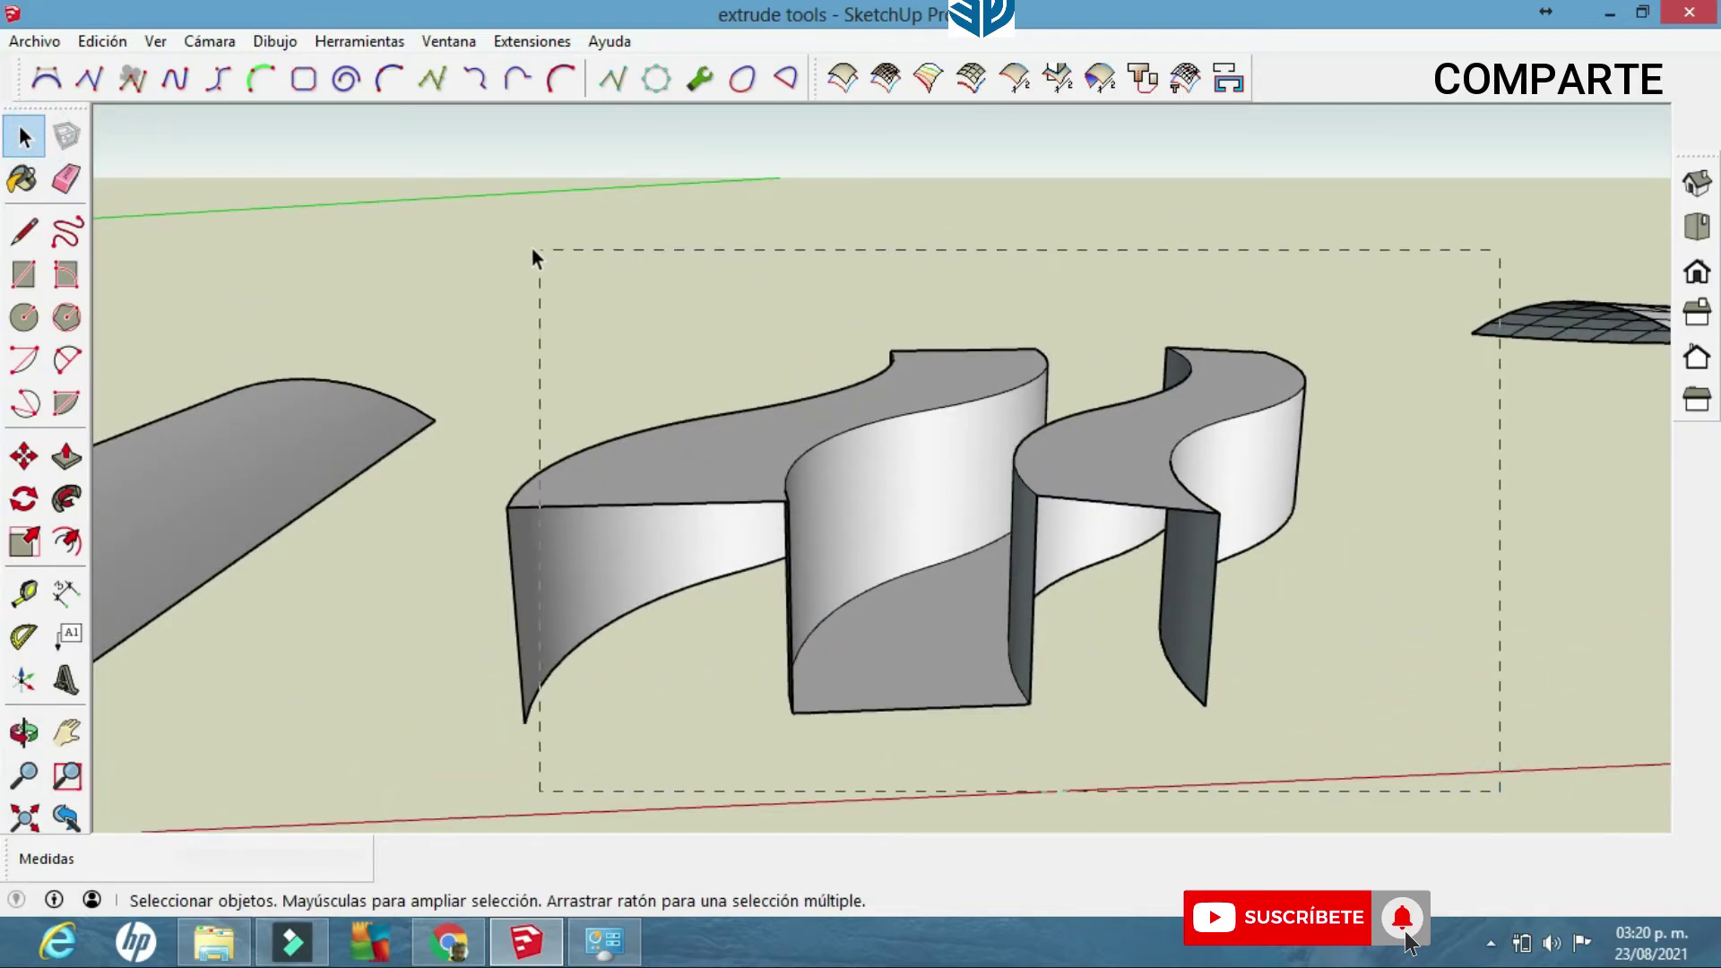
pyautogui.moveTo(532, 257); pyautogui.dragTo(534, 259)
pyautogui.click(24, 542)
pyautogui.moveTo(1546, 316); pyautogui.dragTo(1535, 408)
pyautogui.click(27, 139)
pyautogui.click(466, 296)
# Inspect the flattened wavy stepped surface and its edges up close.
pyautogui.scroll(3, 897, 502)
pyautogui.moveTo(932, 538); pyautogui.dragTo(979, 691, button='middle')
pyautogui.scroll(5, 1166, 395)
pyautogui.click(66, 178)
pyautogui.moveTo(1055, 415)
pyautogui.mouseDown(button='middle')
pyautogui.moveTo(788, 469)
pyautogui.moveTo(1498, 757)
pyautogui.moveTo(1087, 658)
pyautogui.moveTo(1041, 627)
pyautogui.moveTo(1260, 577)
pyautogui.moveTo(1057, 603)
pyautogui.mouseUp(button='middle')
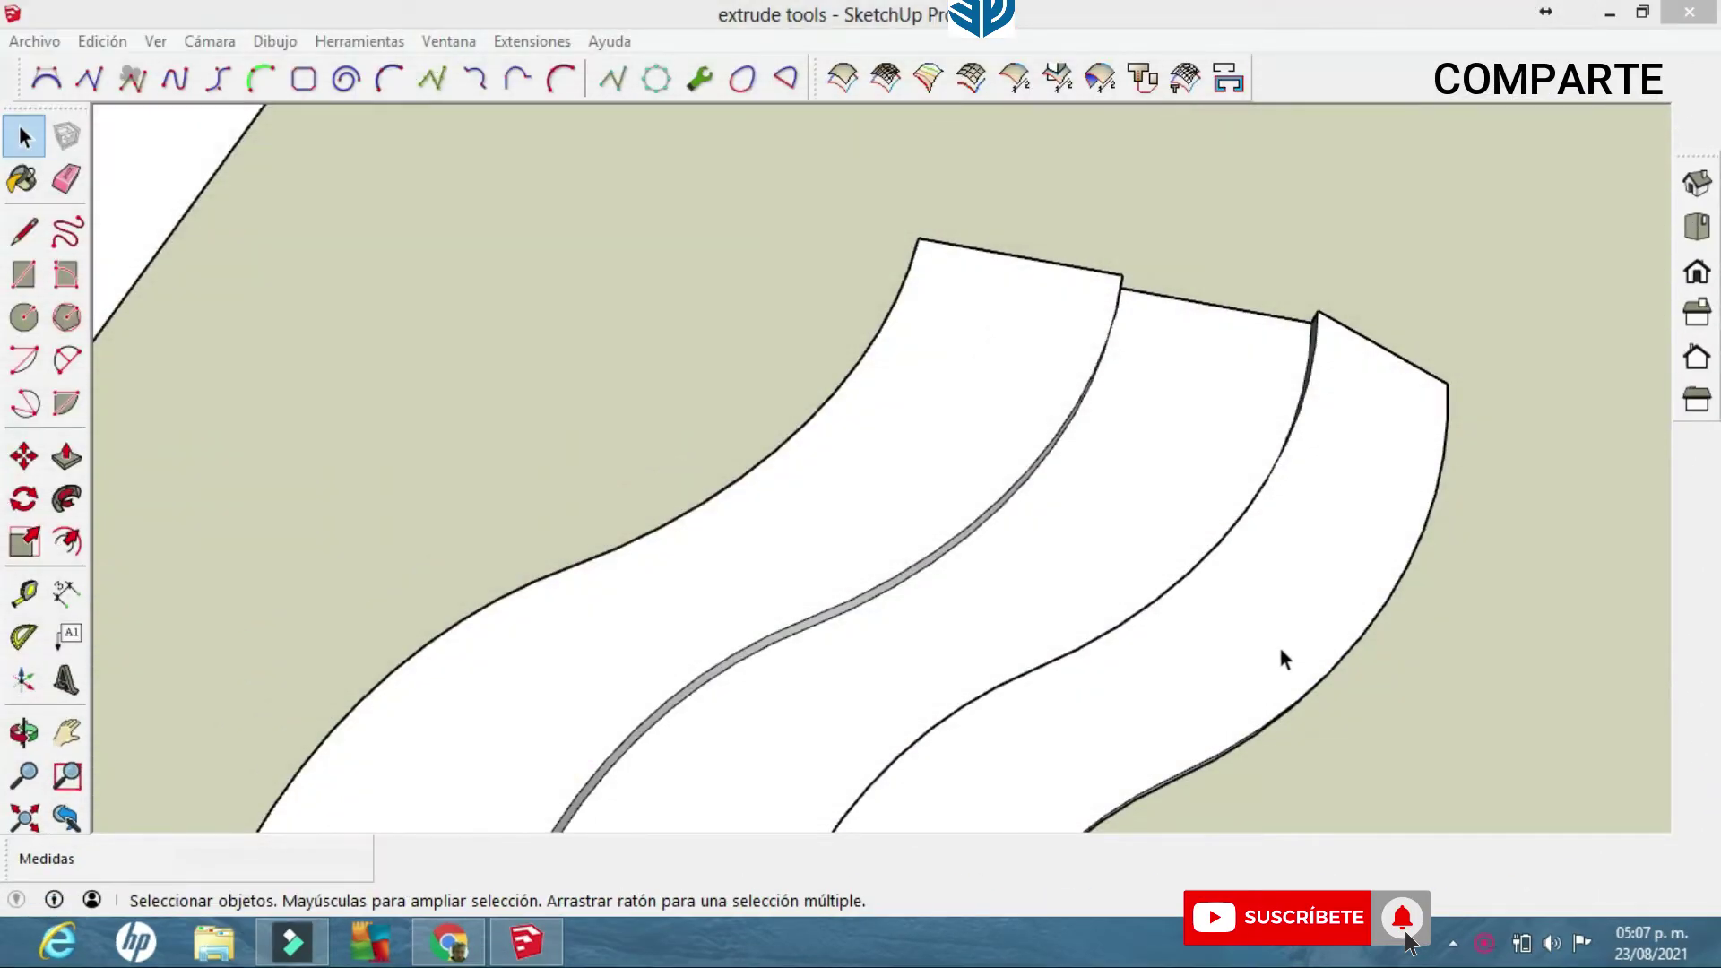
pyautogui.moveTo(1278, 657)
pyautogui.mouseDown(button='middle')
pyautogui.moveTo(1210, 607)
pyautogui.moveTo(1007, 158)
pyautogui.mouseUp(button='middle')
pyautogui.scroll(-3, 1261, 594)
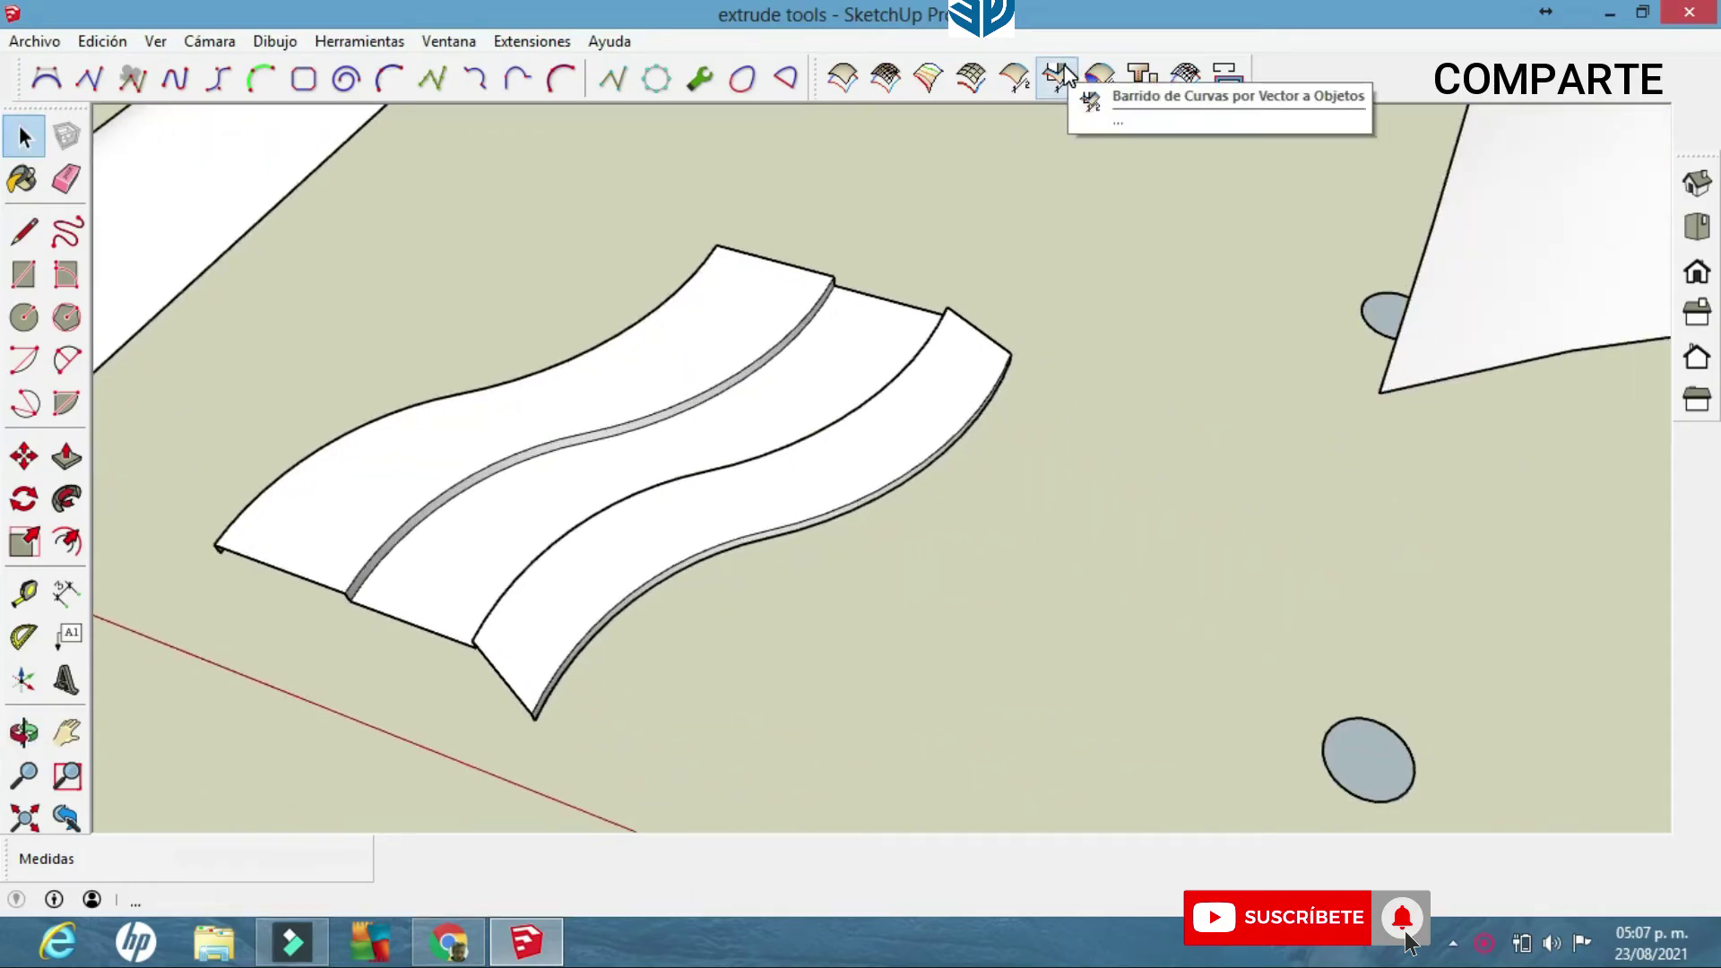
# Examine the large curved roof surface and the four circles on the ground beneath it.
pyautogui.keyDown('shift'); pyautogui.moveTo(1437, 604); pyautogui.dragTo(1040, 530, button='middle'); pyautogui.keyUp('shift')
pyautogui.scroll(-2, 1040, 531)
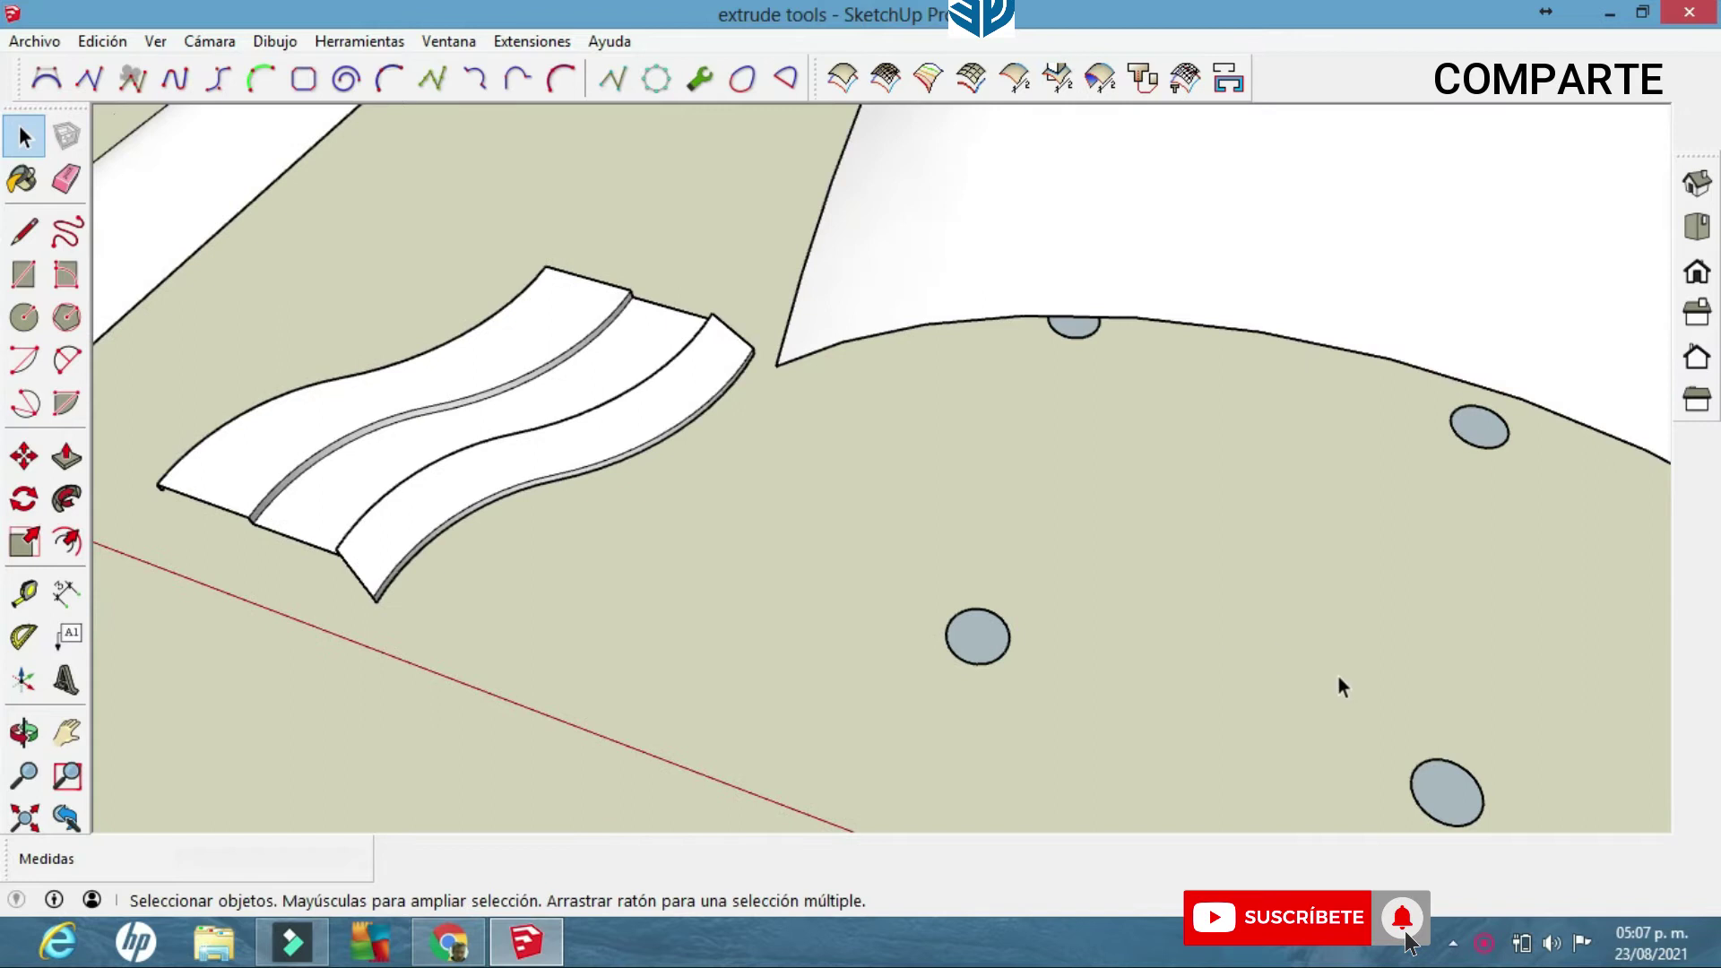
pyautogui.moveTo(1338, 676); pyautogui.dragTo(1162, 500, button='middle')
pyautogui.scroll(-3, 1166, 501)
pyautogui.keyDown('shift'); pyautogui.moveTo(1208, 409); pyautogui.dragTo(1276, 437, button='middle'); pyautogui.keyUp('shift')
pyautogui.keyDown('shift'); pyautogui.moveTo(1520, 667); pyautogui.dragTo(1287, 619, button='middle'); pyautogui.keyUp('shift')
pyautogui.moveTo(1212, 671); pyautogui.dragTo(1241, 634, button='middle')
pyautogui.keyDown('shift'); pyautogui.moveTo(1176, 522); pyautogui.dragTo(1062, 461, button='middle'); pyautogui.keyUp('shift')
pyautogui.moveTo(1175, 342)
pyautogui.mouseDown(button='middle')
pyautogui.moveTo(1498, 358)
pyautogui.moveTo(1182, 367)
pyautogui.mouseUp(button='middle')
pyautogui.moveTo(1178, 608); pyautogui.dragTo(1056, 497, button='middle')
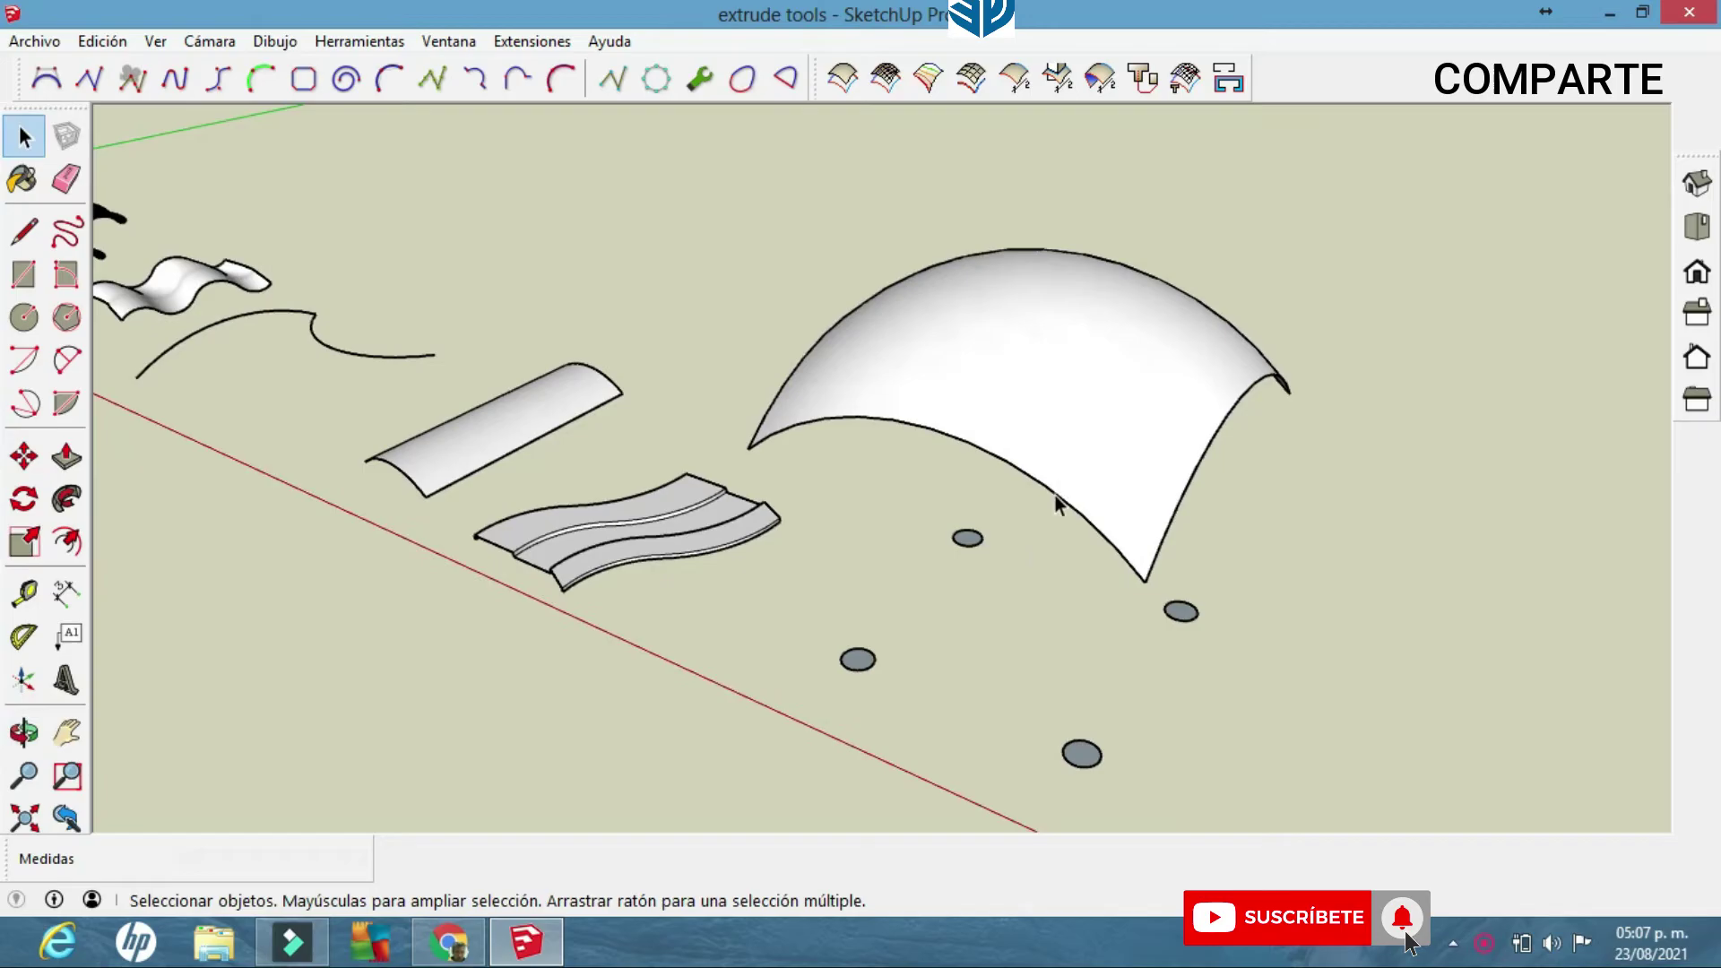
pyautogui.moveTo(1034, 406); pyautogui.dragTo(1098, 423, button='middle')
pyautogui.scroll(4, 1099, 429)
pyautogui.moveTo(1092, 538); pyautogui.dragTo(1022, 508, button='middle')
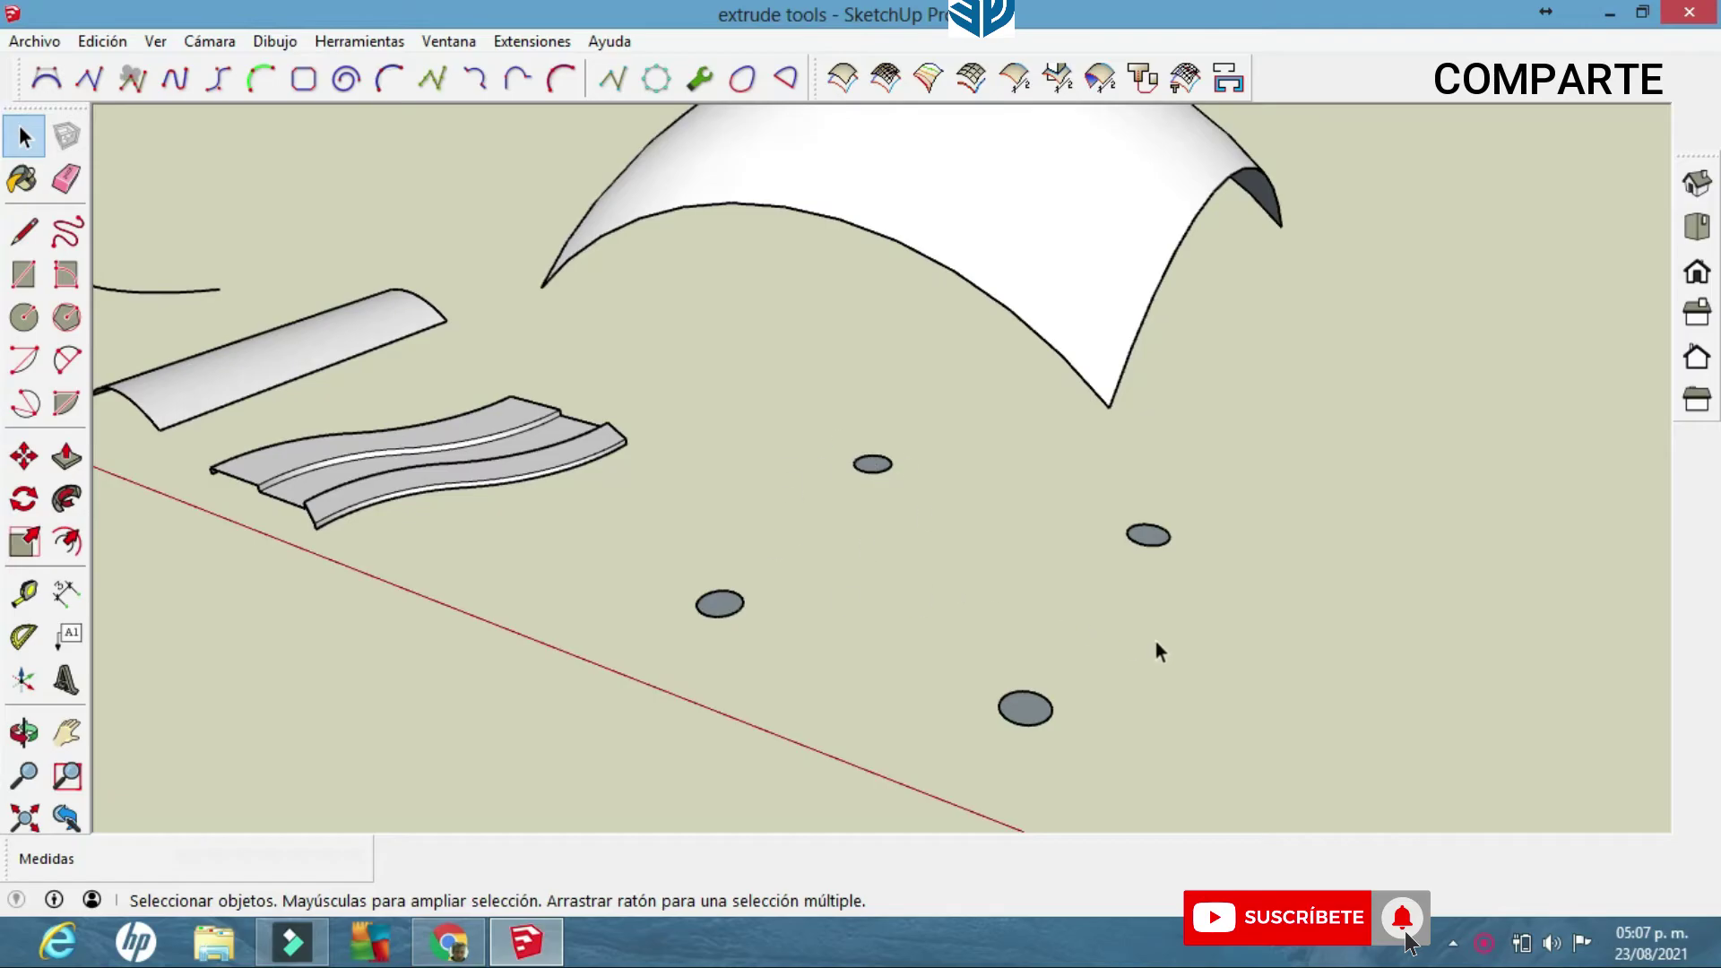
pyautogui.moveTo(1004, 610); pyautogui.dragTo(1040, 601, button='middle')
# Select the four circles, extrude them along an upward vector about 102.8 m long to meet the curved roof, and reverse the extruded faces.
pyautogui.click(1062, 81)
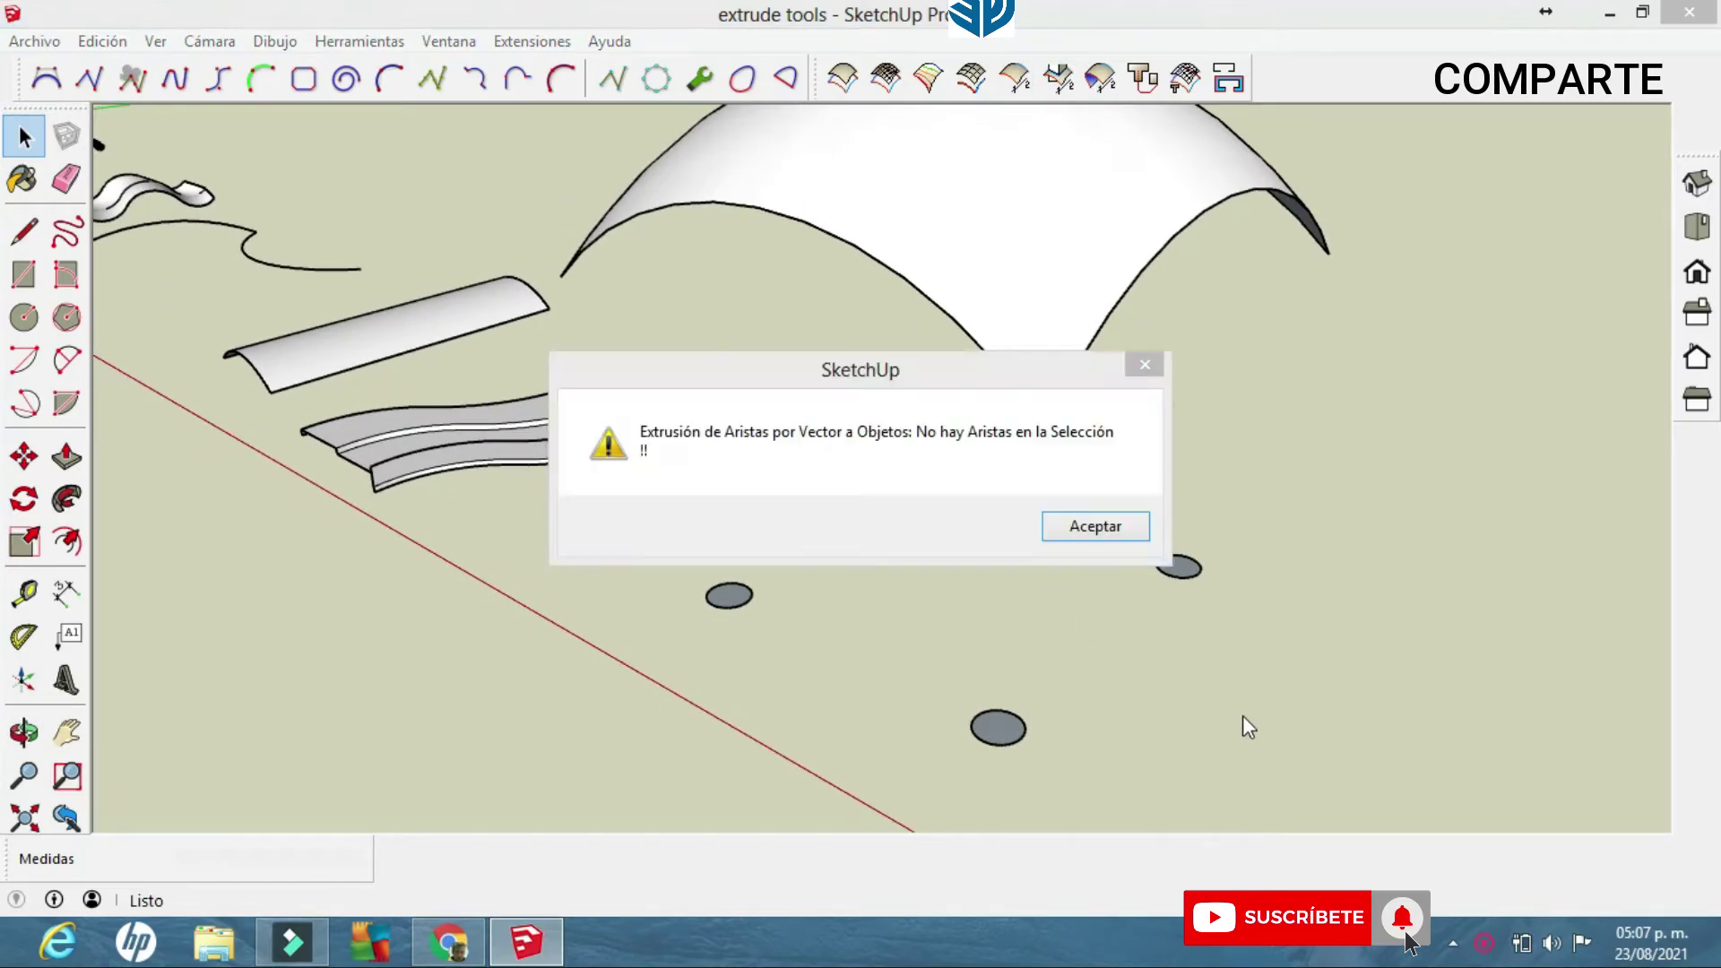
pyautogui.click(1145, 364)
pyautogui.moveTo(1256, 795); pyautogui.dragTo(1337, 557, button='middle')
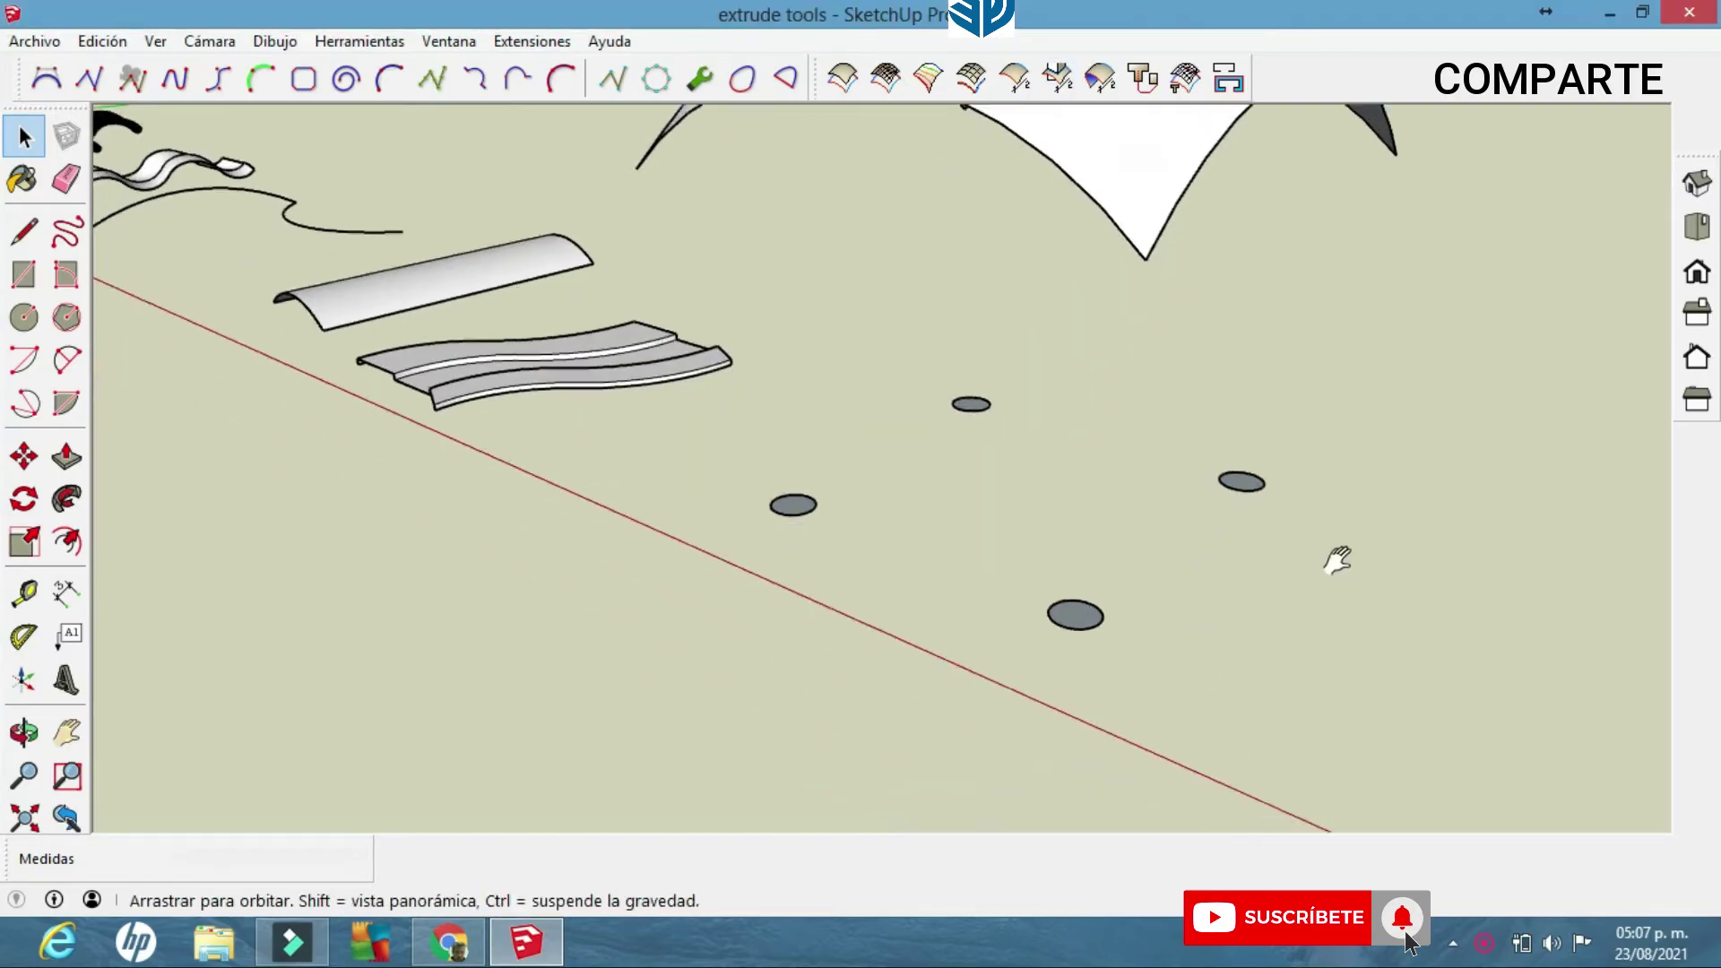
pyautogui.moveTo(1376, 718); pyautogui.dragTo(949, 432)
pyautogui.moveTo(894, 450); pyautogui.dragTo(856, 561, button='middle')
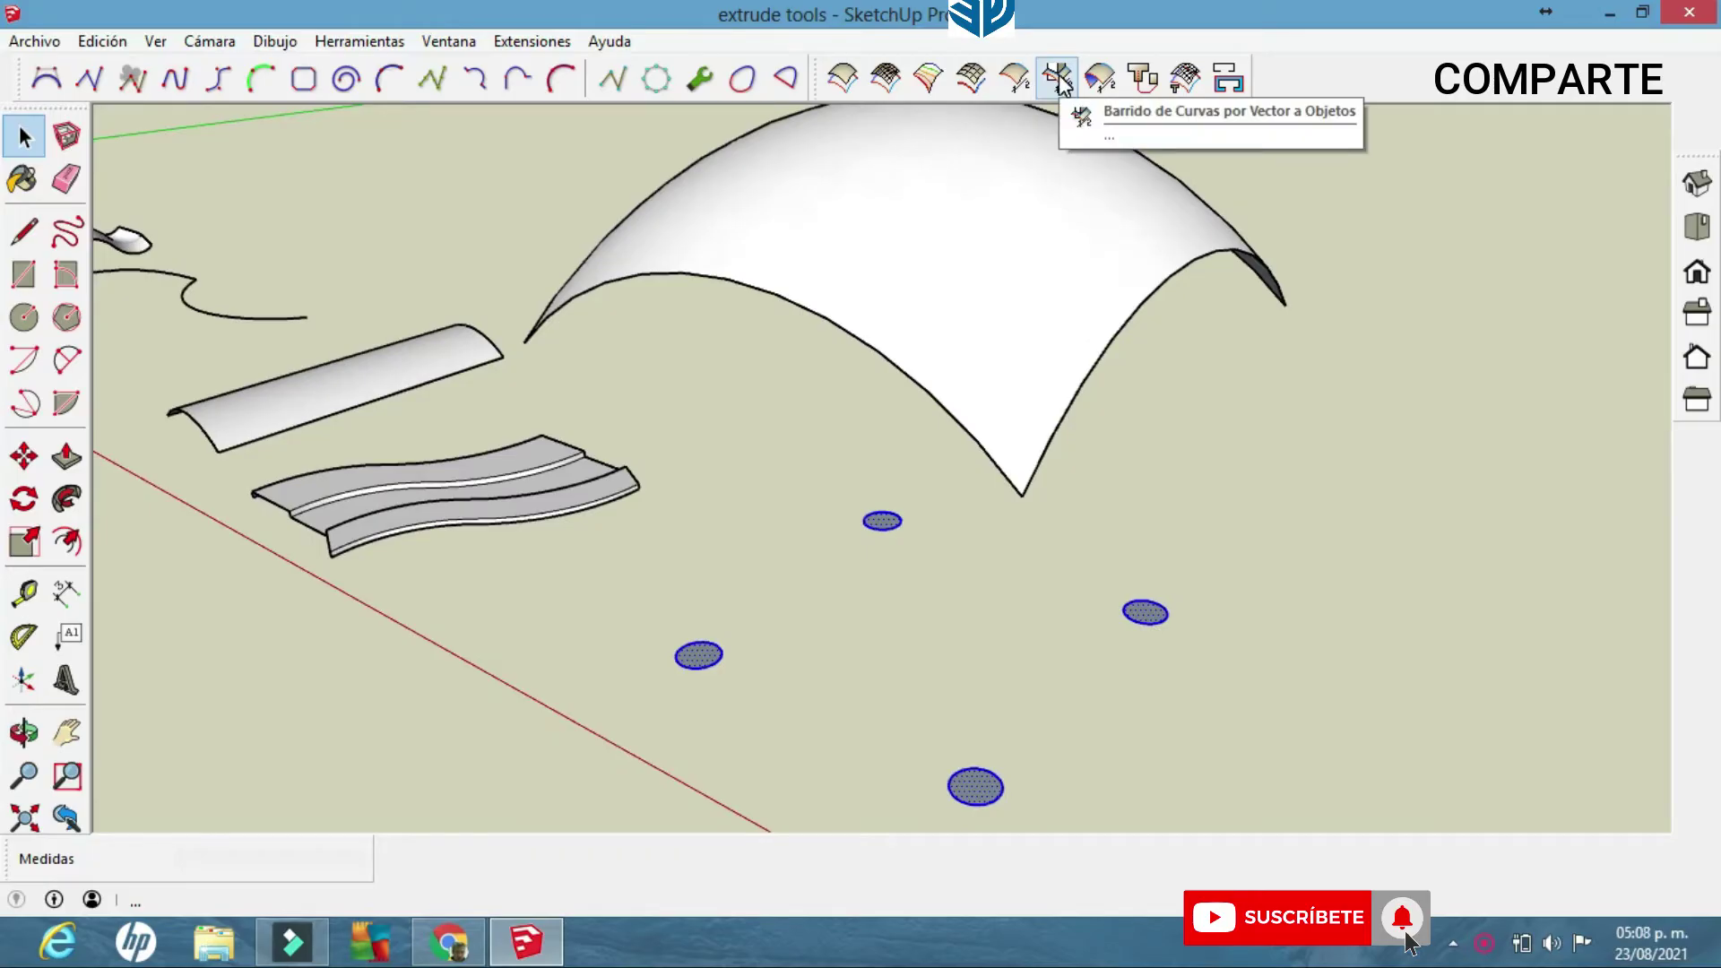
pyautogui.click(1058, 78)
pyautogui.click(958, 772)
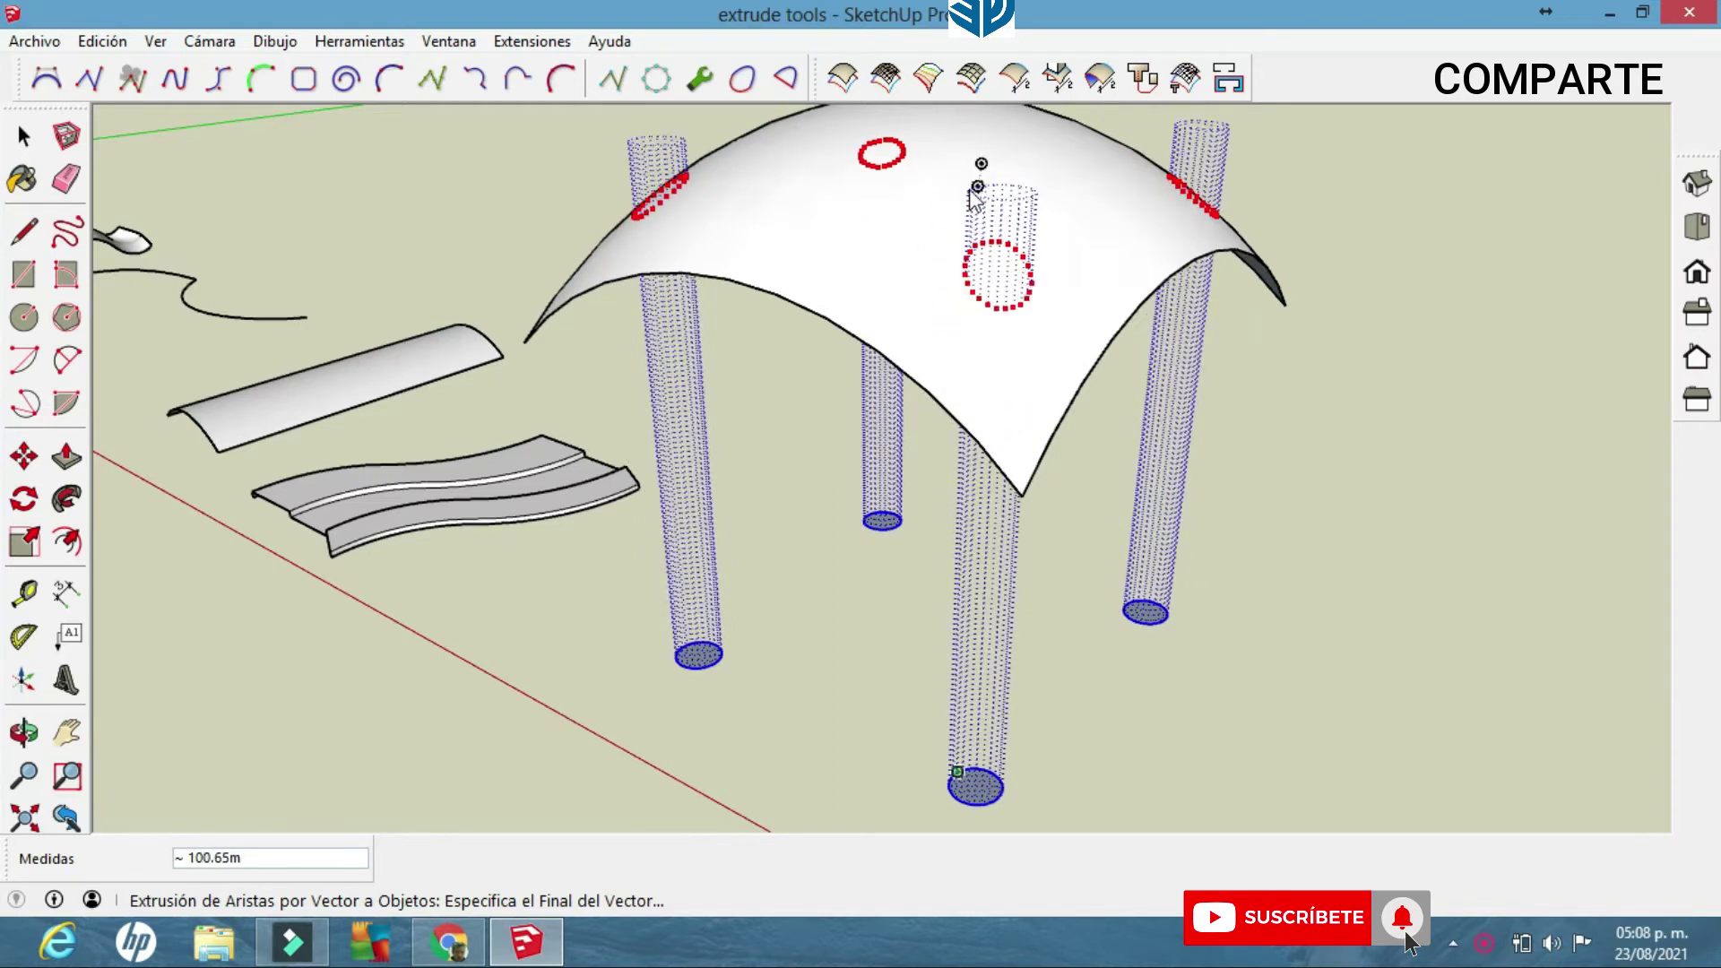
pyautogui.moveTo(968, 212); pyautogui.dragTo(954, 336, button='middle')
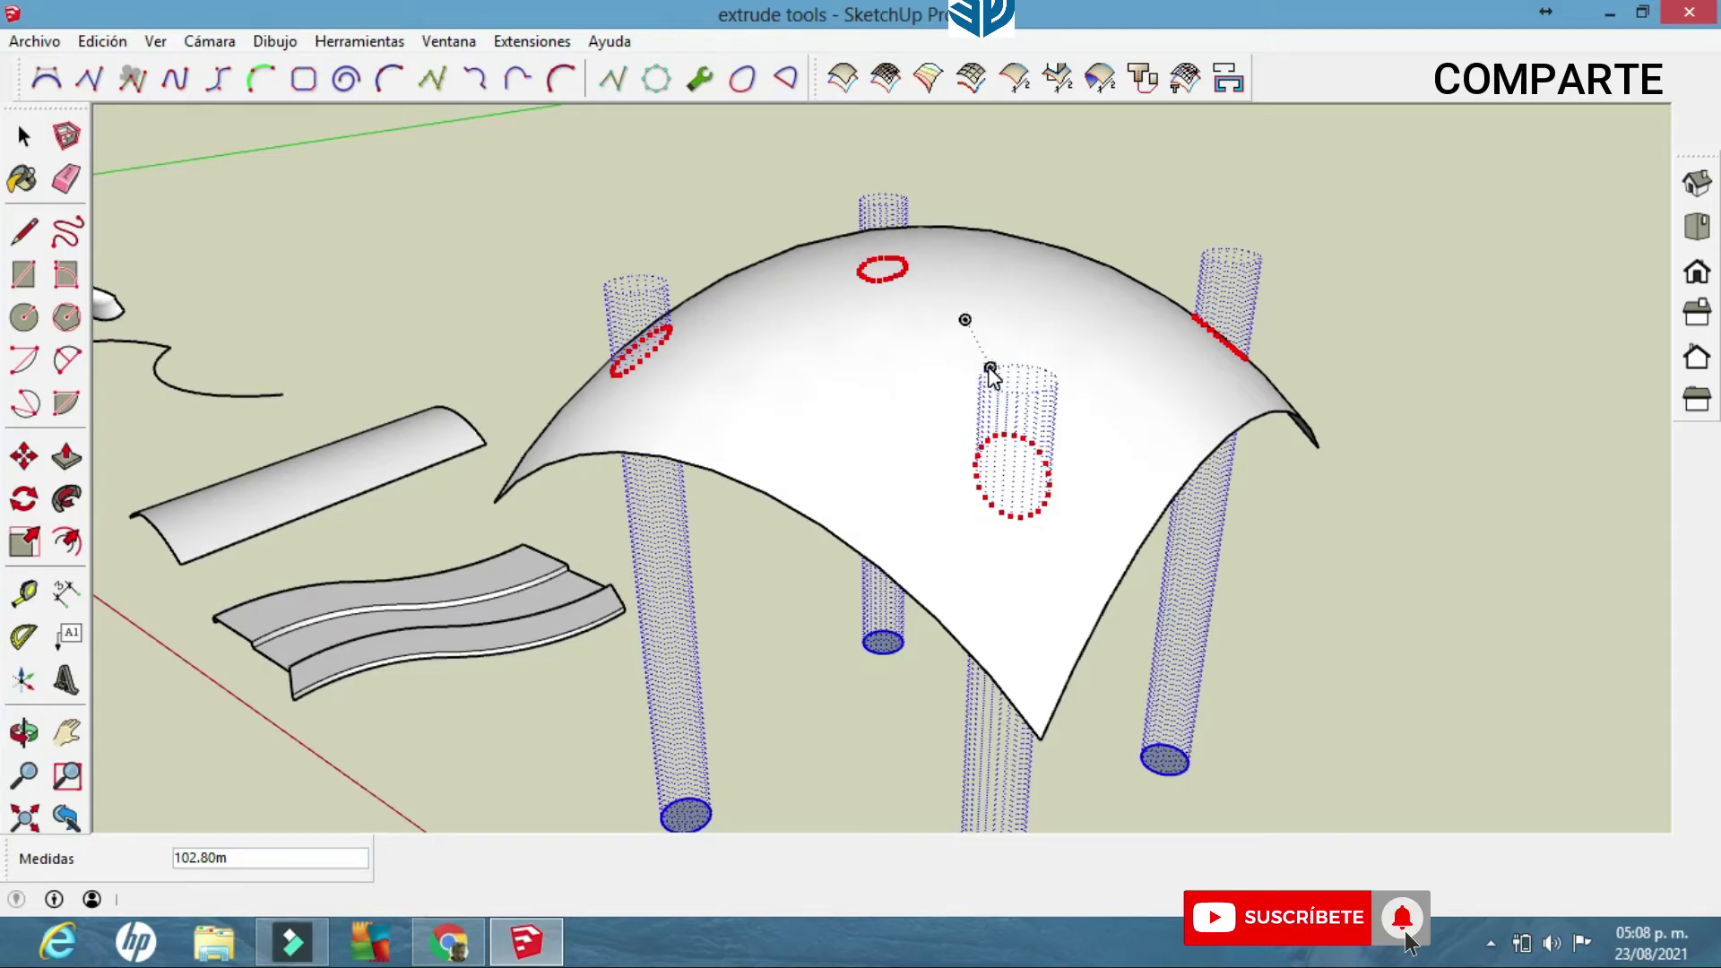
pyautogui.click(990, 368)
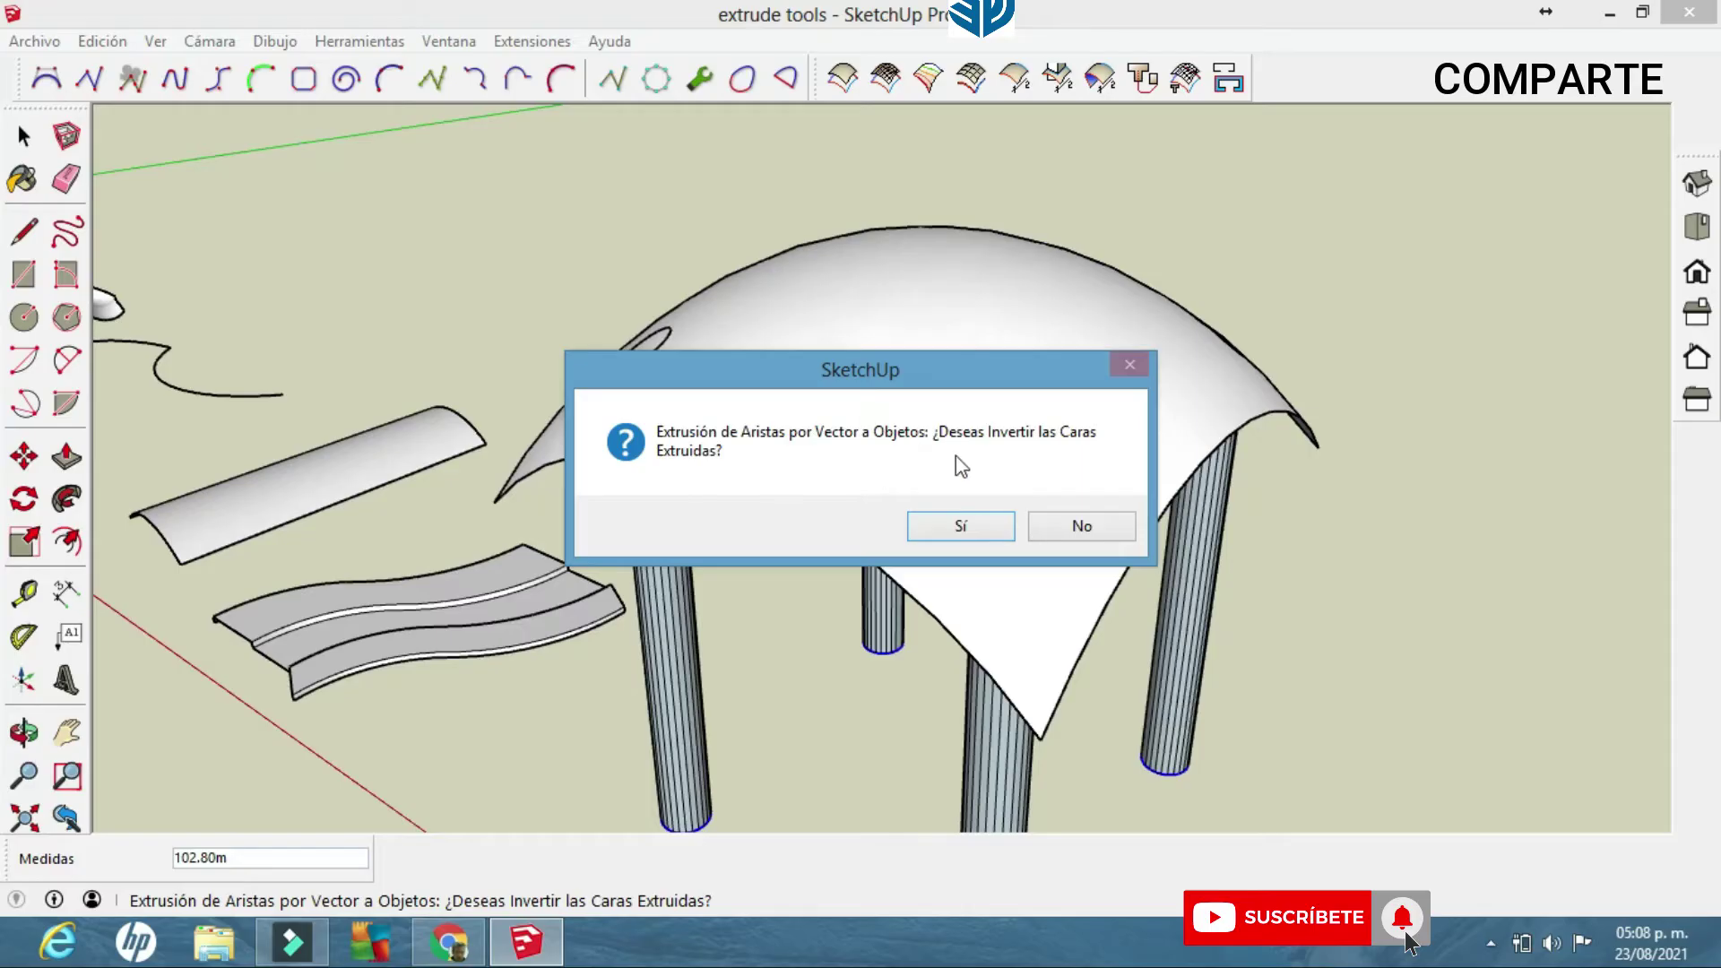
pyautogui.click(962, 525)
pyautogui.click(963, 525)
# Examine from several angles how the four columns meet the curved roof.
pyautogui.moveTo(999, 524); pyautogui.dragTo(1153, 557, button='middle')
pyautogui.scroll(3, 993, 468)
pyautogui.scroll(-3, 993, 468)
pyautogui.moveTo(1002, 535); pyautogui.dragTo(799, 585, button='middle')
pyautogui.keyDown('shift'); pyautogui.moveTo(997, 463); pyautogui.dragTo(853, 617, button='middle'); pyautogui.keyUp('shift')
pyautogui.moveTo(837, 558); pyautogui.dragTo(796, 518, button='middle')
pyautogui.keyDown('shift'); pyautogui.moveTo(796, 518); pyautogui.dragTo(886, 534, button='middle'); pyautogui.keyUp('shift')
pyautogui.keyDown('shift'); pyautogui.moveTo(914, 460); pyautogui.dragTo(903, 520, button='middle'); pyautogui.keyUp('shift')
# Select the curved roof group and display the Fredo6_JointPushPull toolset.
pyautogui.click(815, 476)
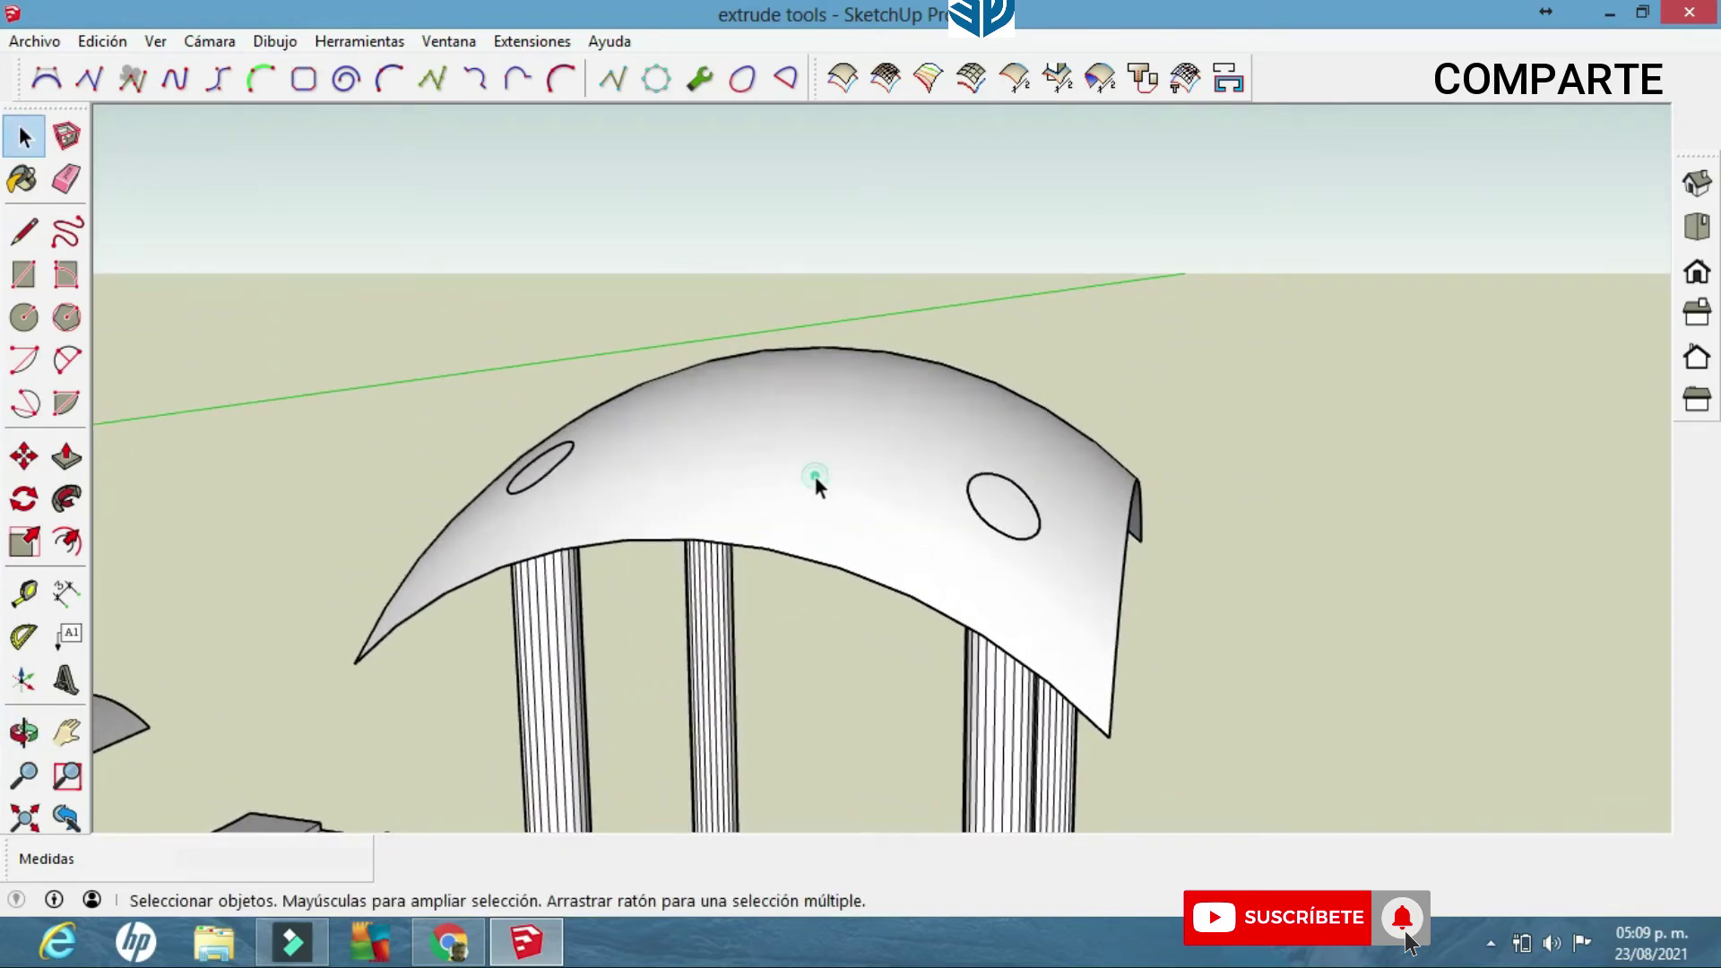
pyautogui.rightClick(86, 400)
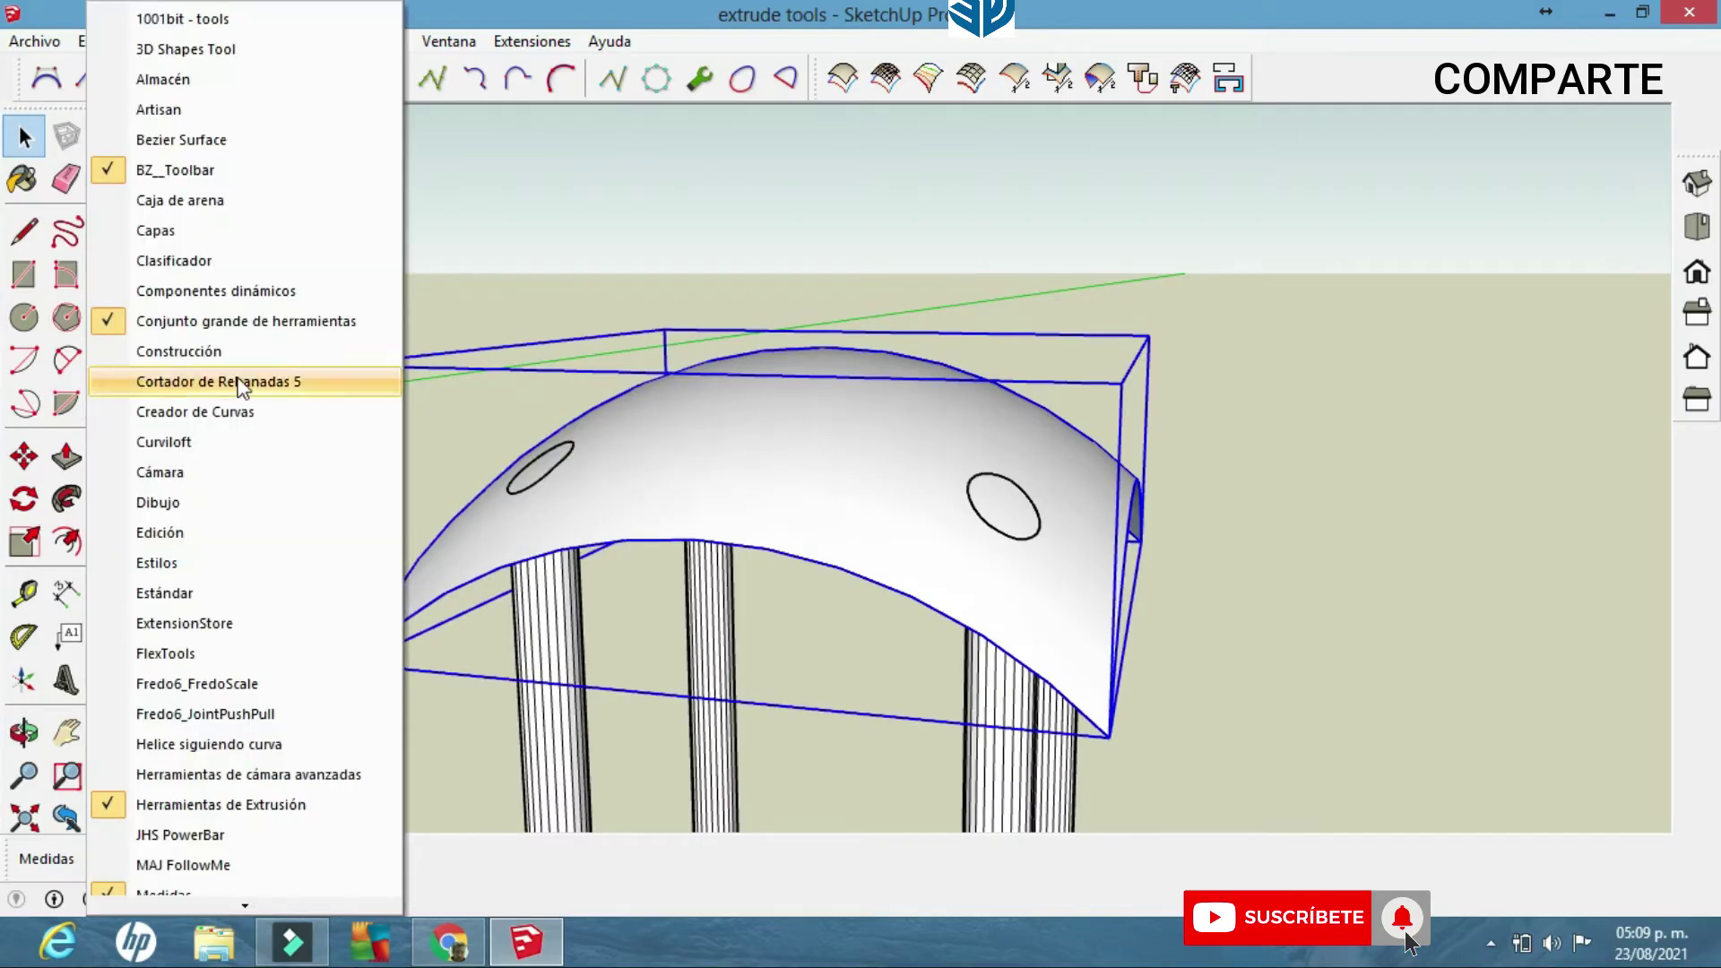
pyautogui.click(205, 713)
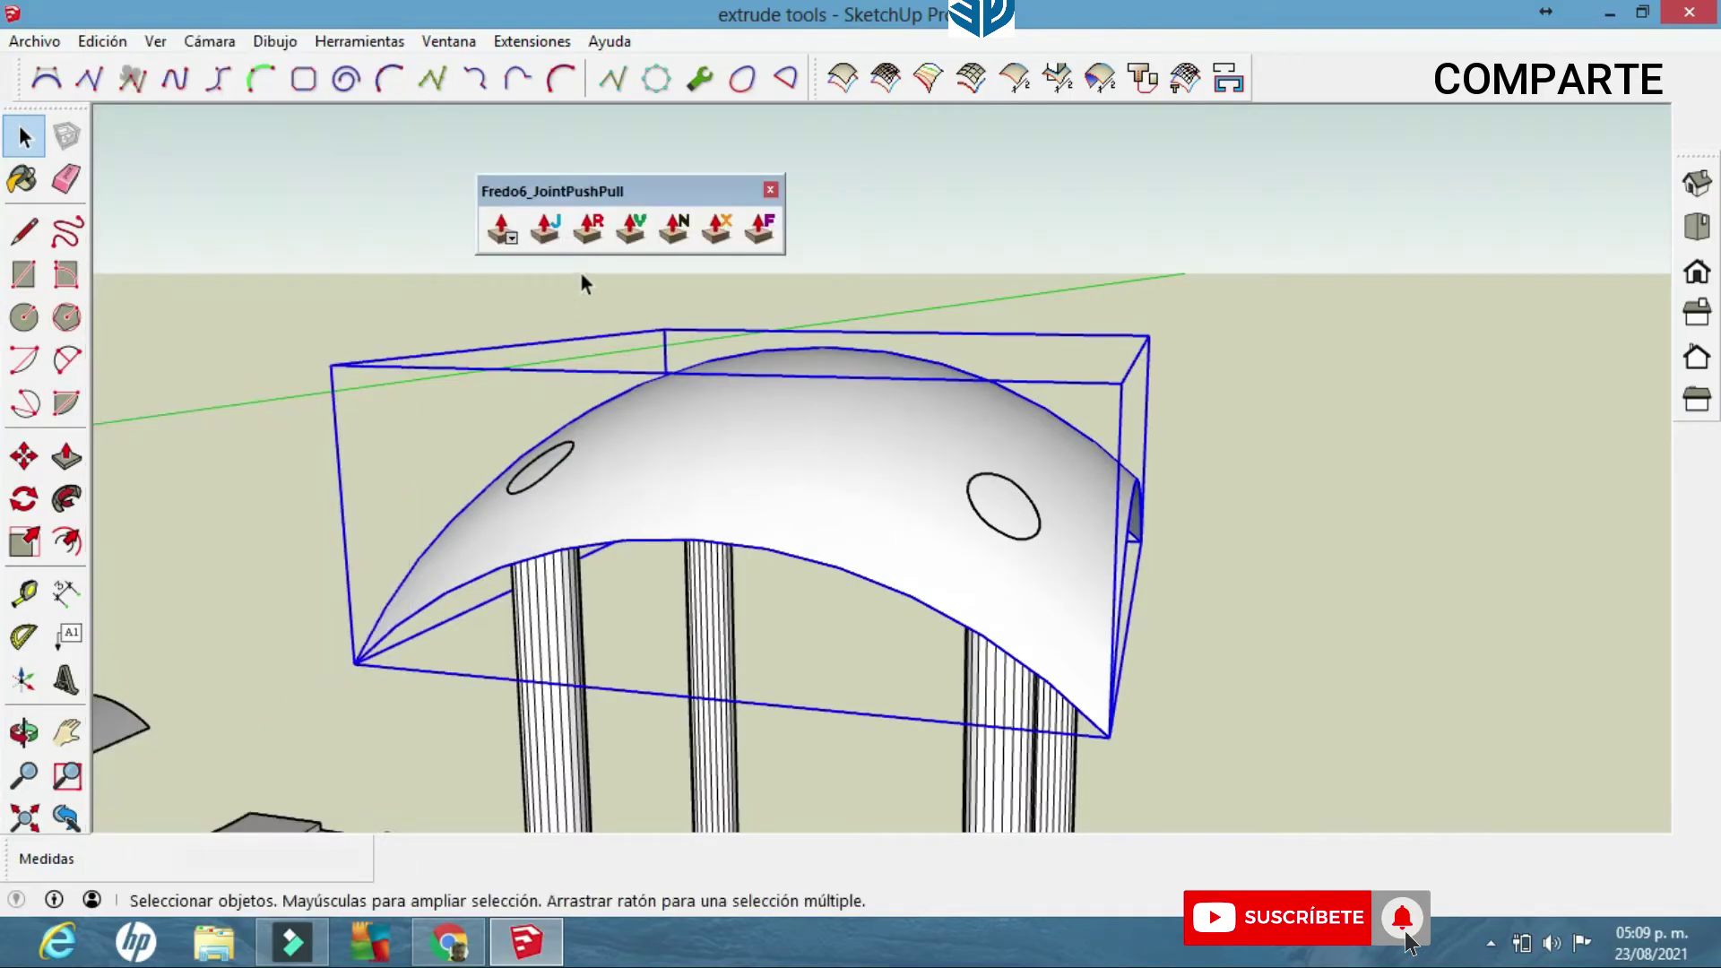
# Thicken the curved roof with Round Push Pull at a 1.71 m offset and exit the tool.
pyautogui.click(587, 230)
pyautogui.moveTo(707, 449)
pyautogui.mouseDown()
pyautogui.moveTo(707, 419)
pyautogui.moveTo(733, 436)
pyautogui.mouseUp()
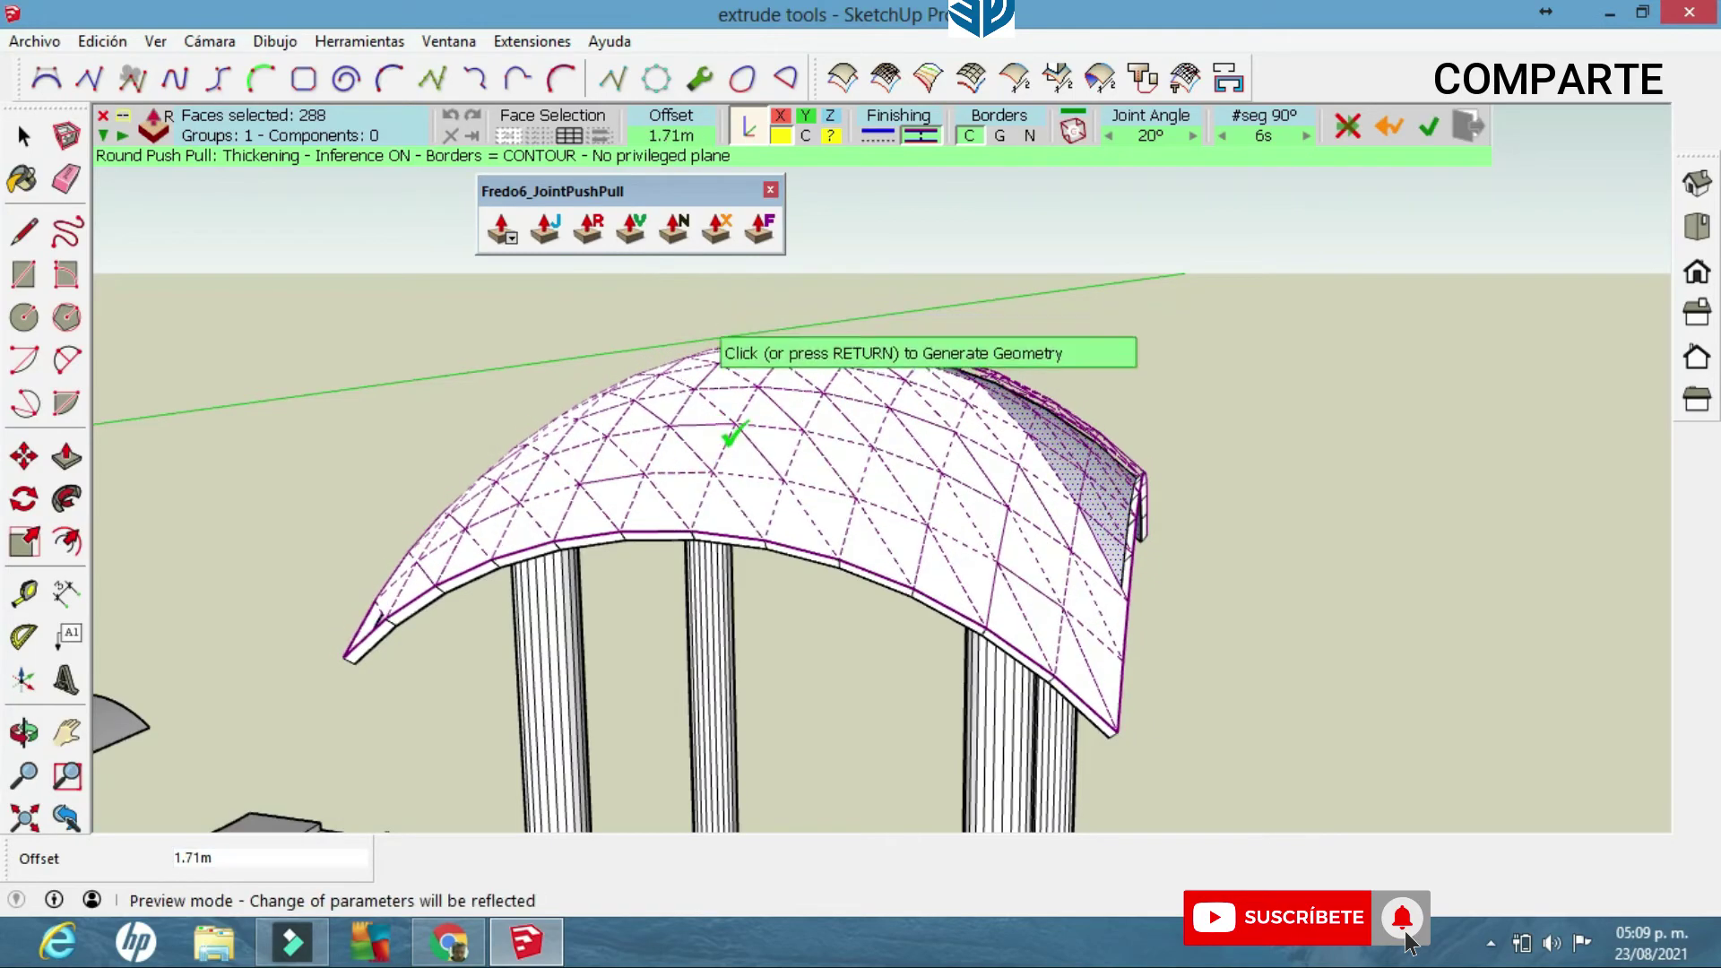
pyautogui.click(734, 437)
pyautogui.moveTo(1006, 384); pyautogui.dragTo(1103, 305, button='middle')
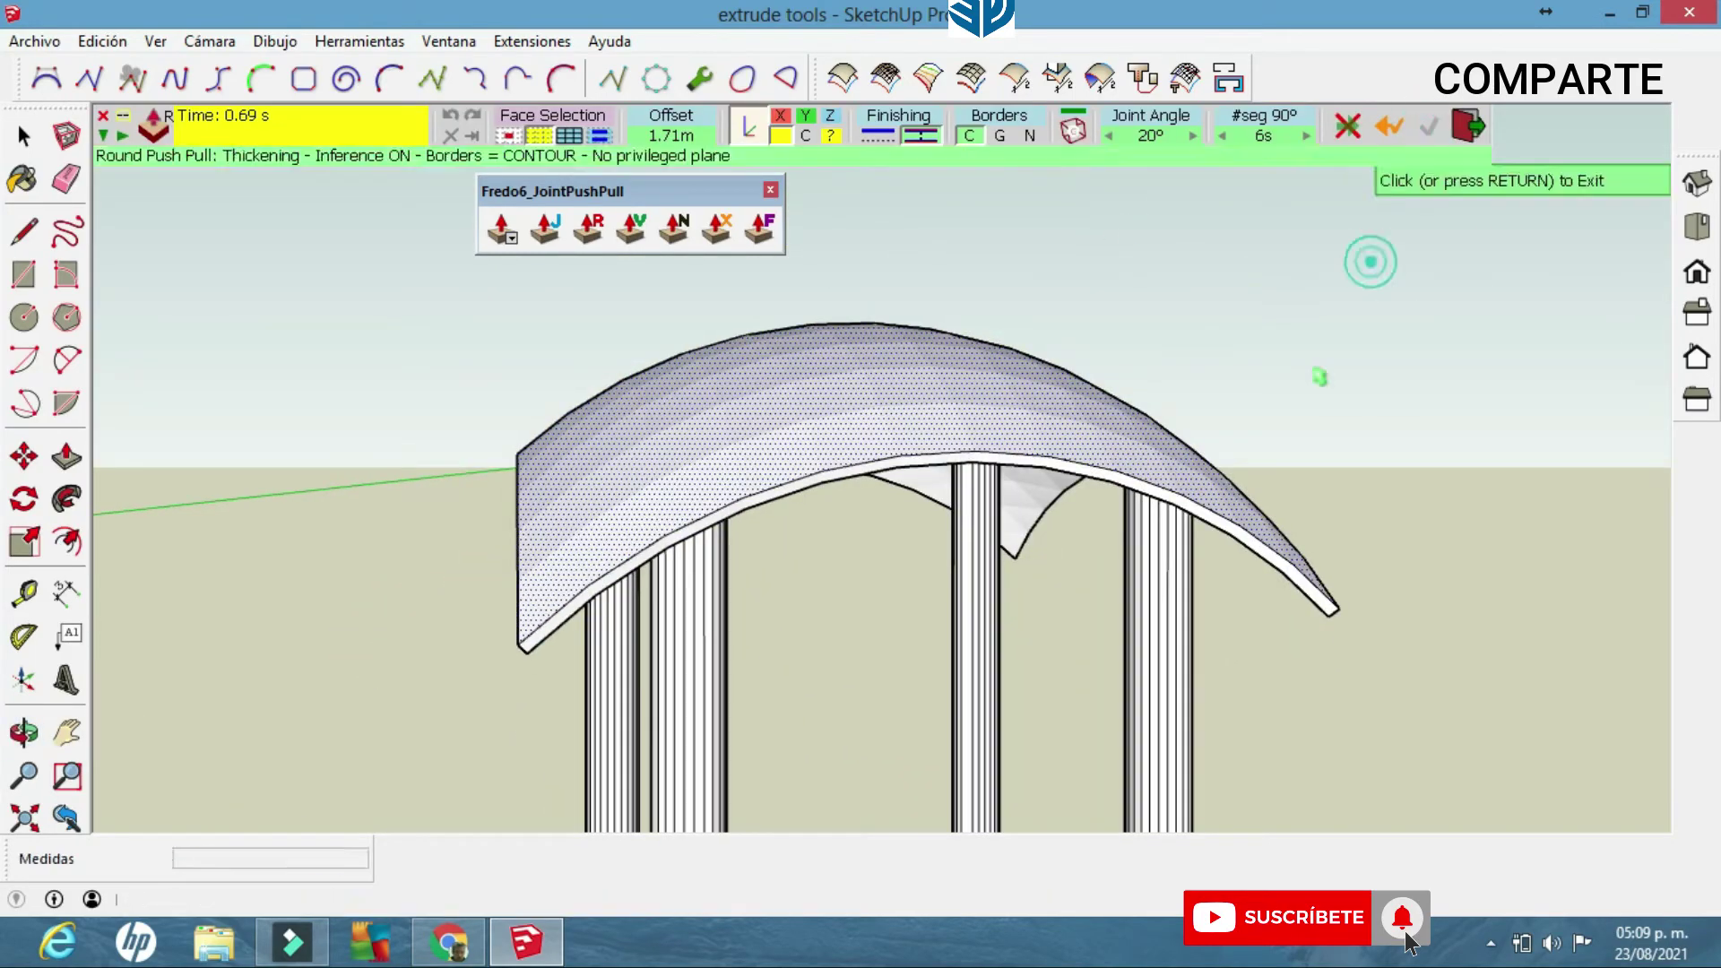
pyautogui.click(1320, 376)
# Look over the thickened roof and its columns from below and from the side.
pyautogui.moveTo(1244, 438); pyautogui.dragTo(1130, 346, button='middle')
pyautogui.moveTo(1185, 487); pyautogui.dragTo(1051, 444, button='middle')
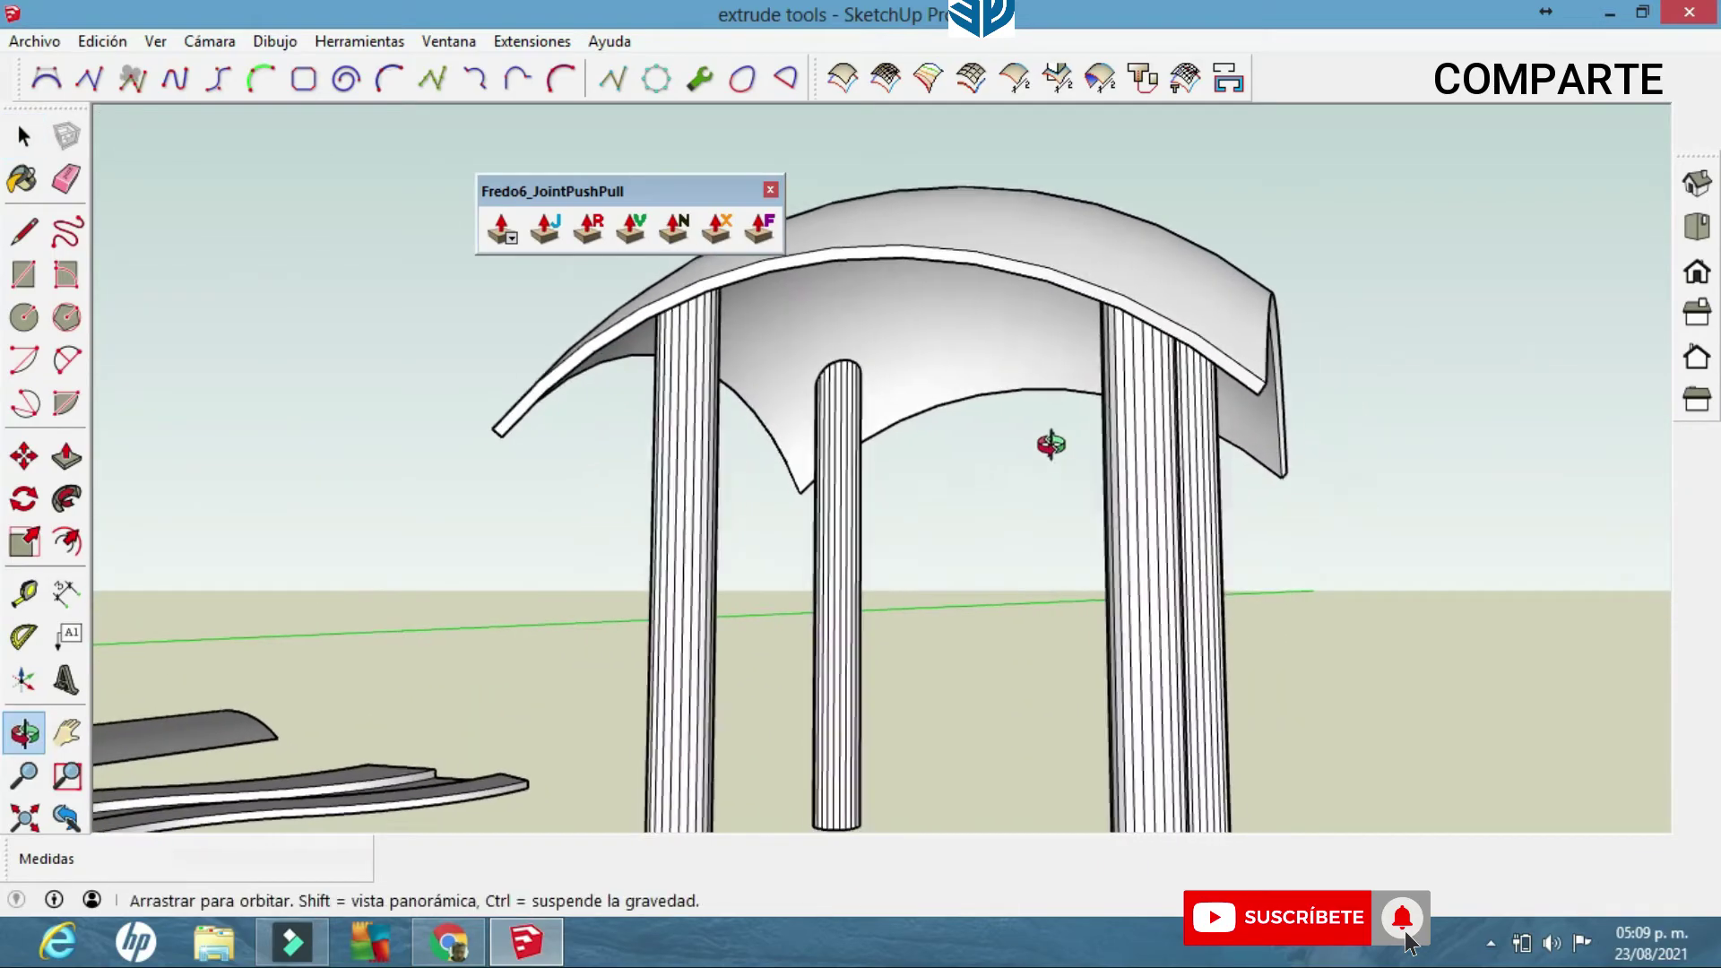
pyautogui.scroll(-3, 1051, 485)
pyautogui.moveTo(1045, 562); pyautogui.dragTo(1287, 577, button='middle')
pyautogui.keyDown('shift'); pyautogui.moveTo(1126, 524); pyautogui.dragTo(1072, 645, button='middle'); pyautogui.keyUp('shift')
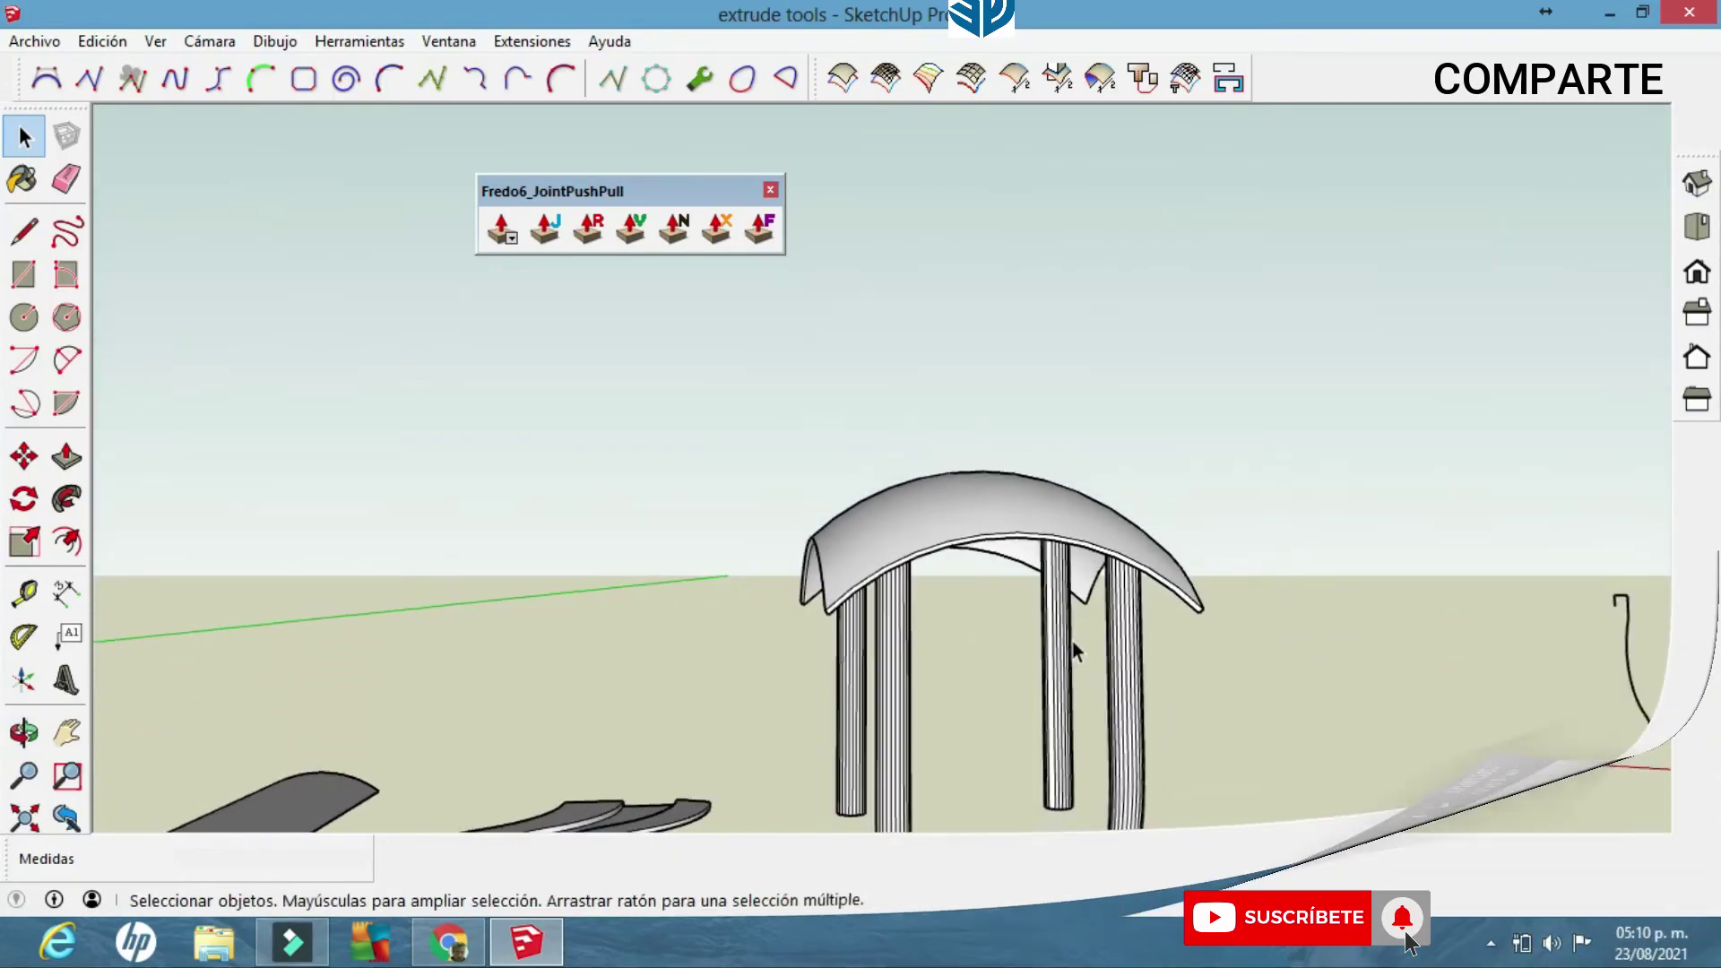
# Examine the open vase-like profile curve standing beyond the columned roof.
pyautogui.scroll(1, 982, 560)
pyautogui.keyDown('shift'); pyautogui.moveTo(1076, 542); pyautogui.dragTo(1141, 526, button='middle'); pyautogui.keyUp('shift')
pyautogui.moveTo(1067, 499); pyautogui.dragTo(794, 420, button='middle')
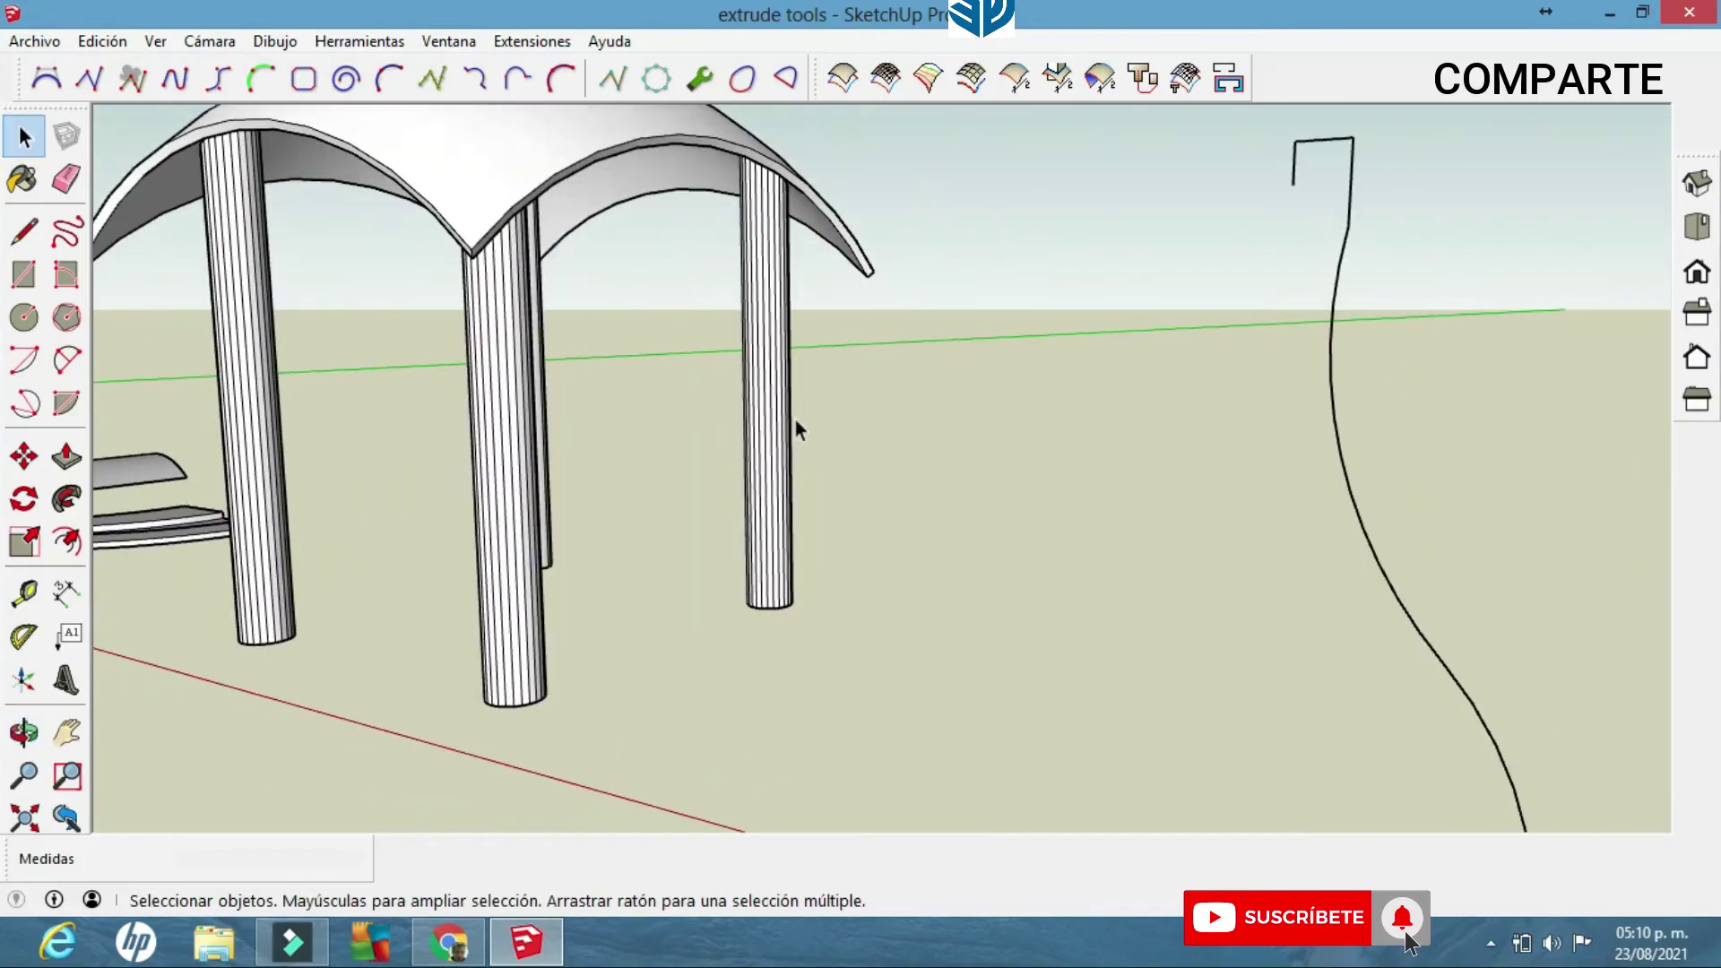
pyautogui.scroll(-4, 794, 419)
pyautogui.moveTo(924, 471); pyautogui.dragTo(1036, 472, button='middle')
pyautogui.scroll(3, 1011, 480)
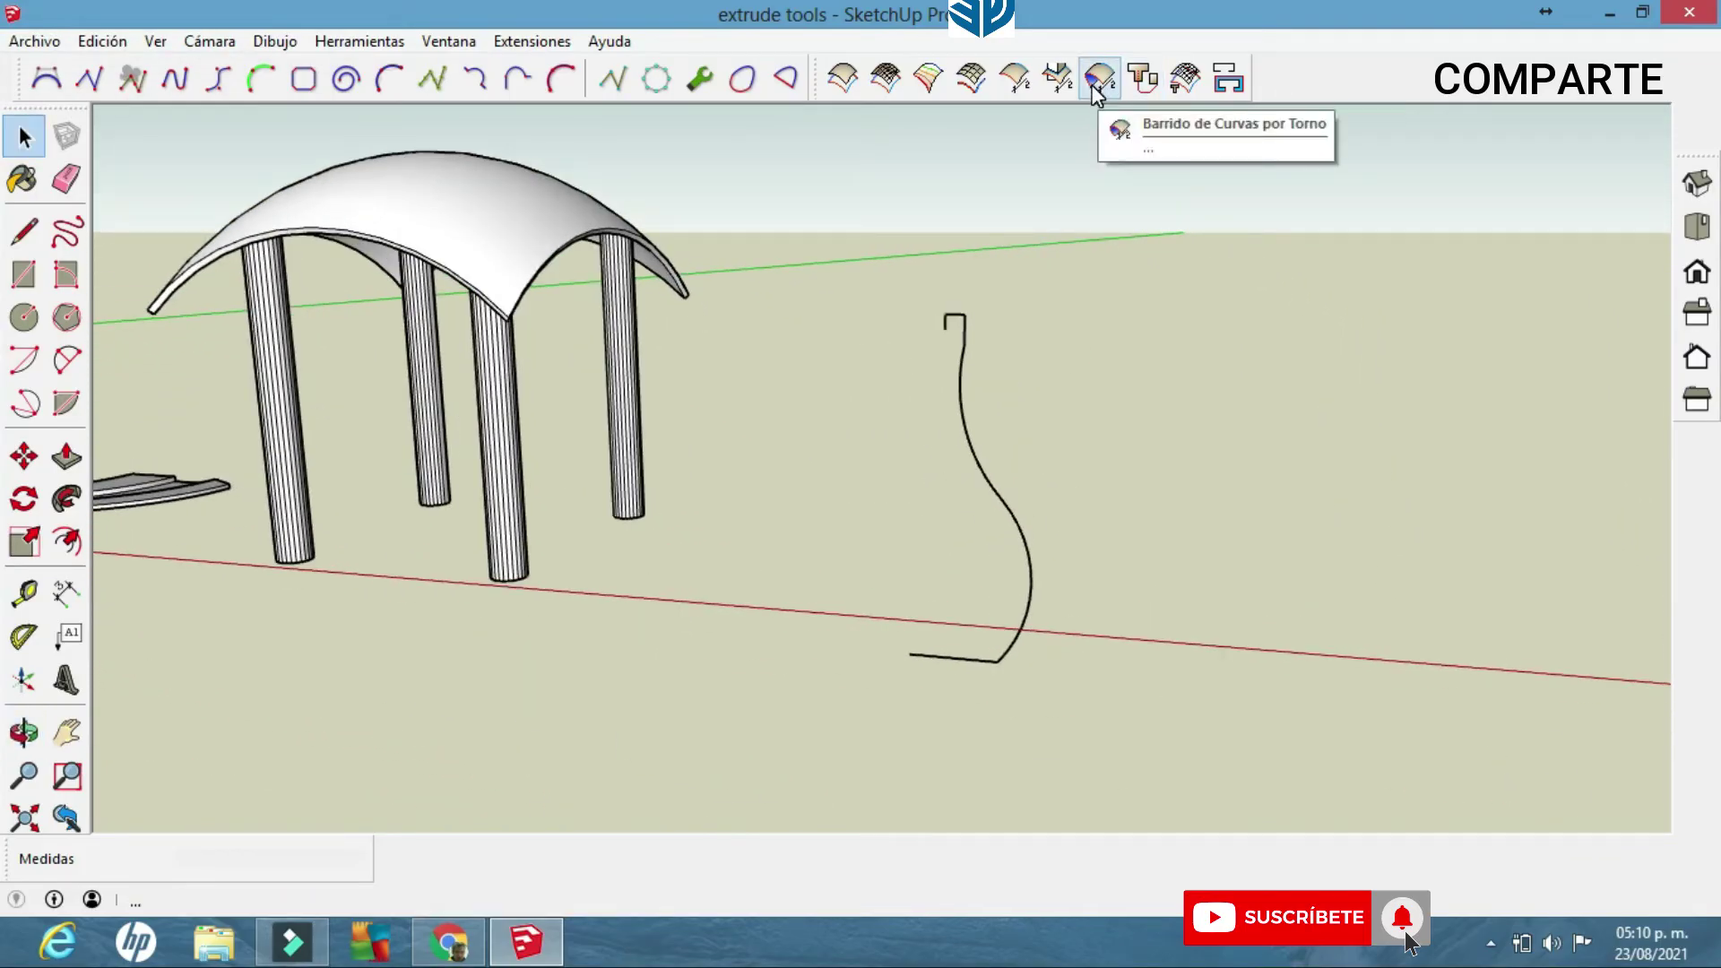
pyautogui.moveTo(1071, 251); pyautogui.dragTo(1037, 380, button='middle')
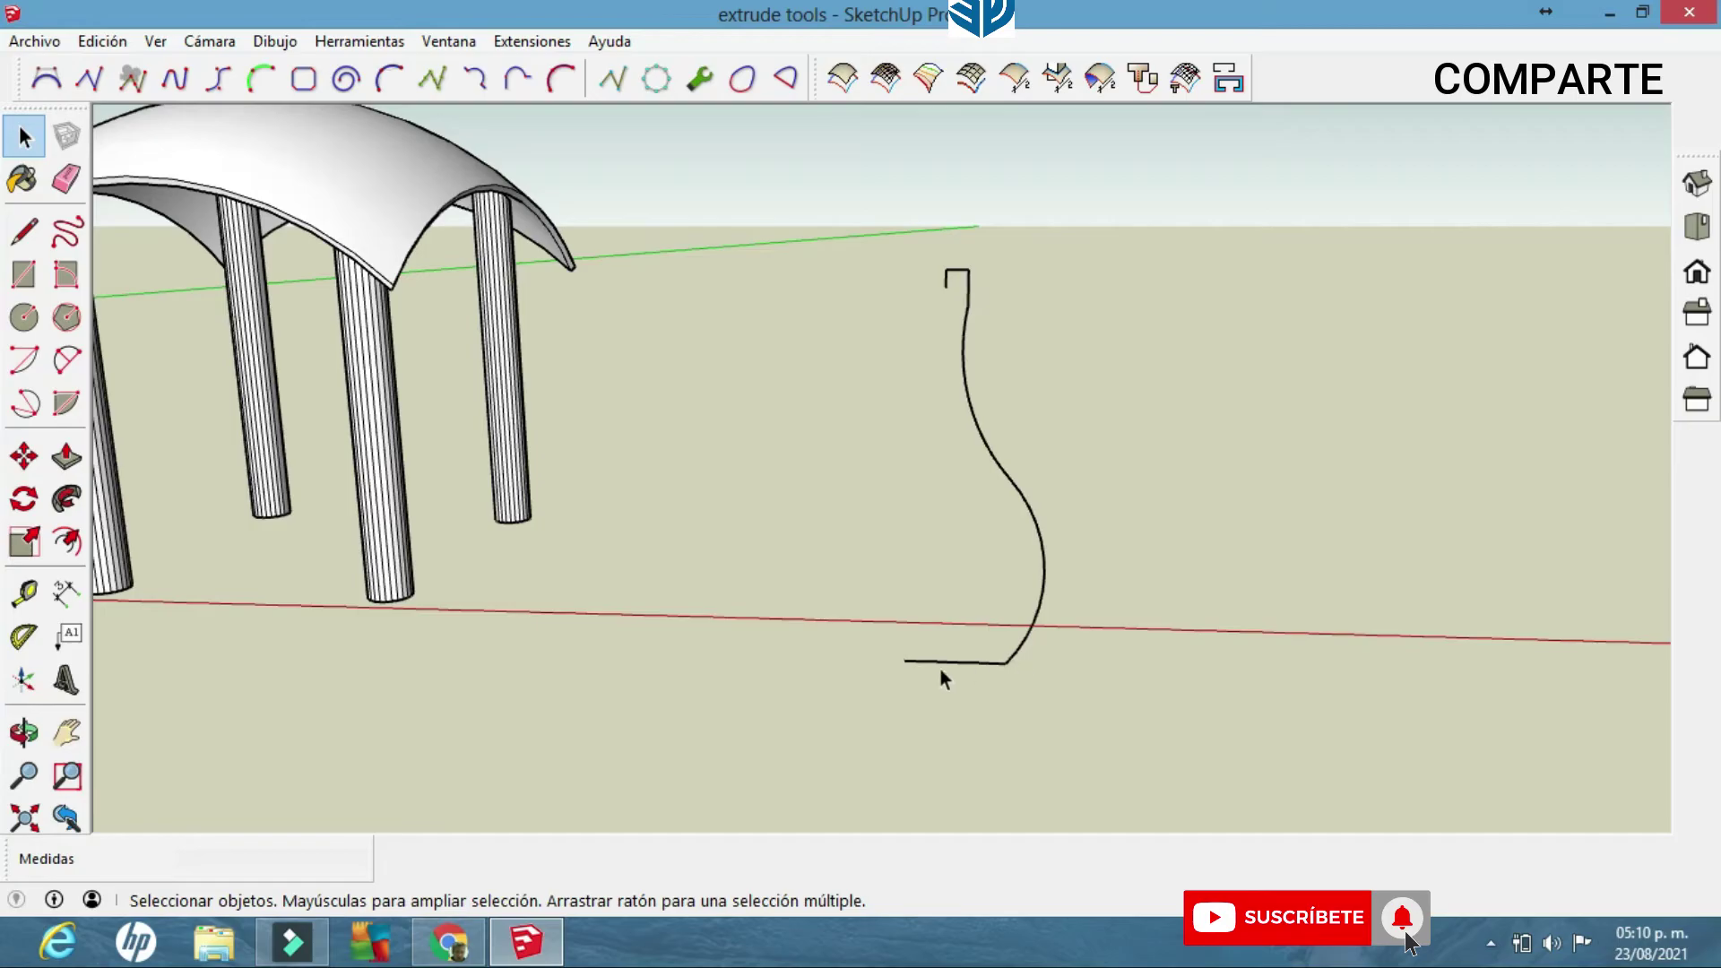
pyautogui.moveTo(1007, 397); pyautogui.dragTo(838, 356, button='middle')
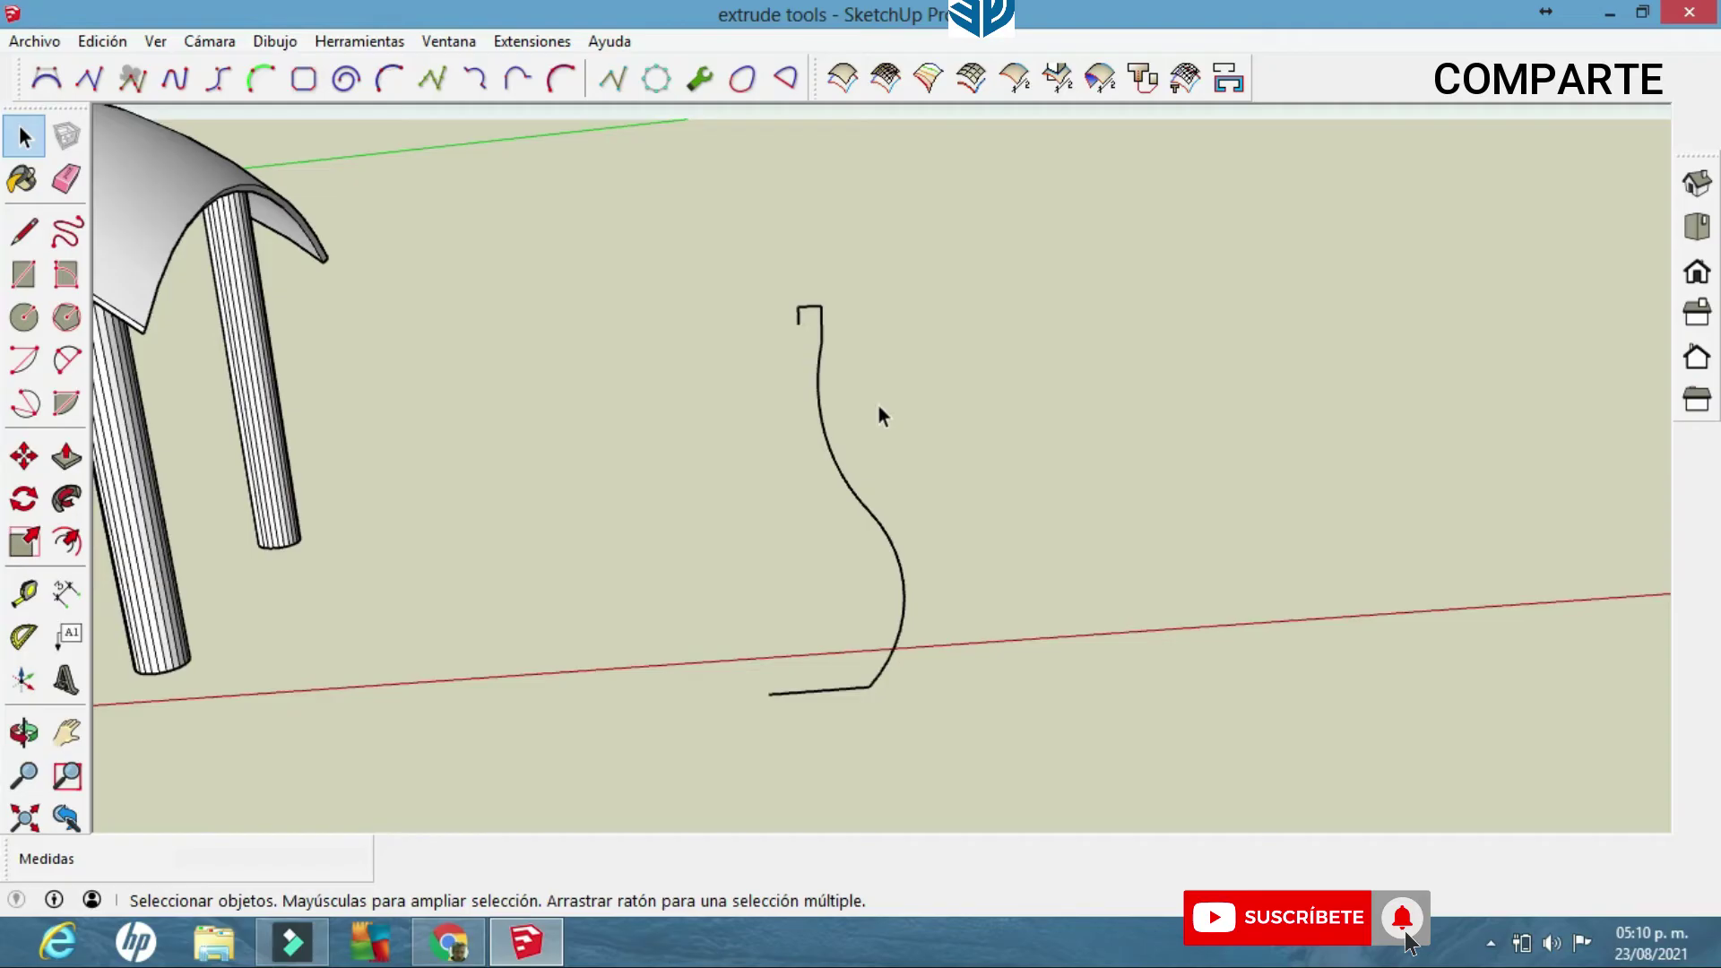
# Lathe the vase profile curve about the vertical blue axis through the free end of its base line.
pyautogui.moveTo(824, 531)
pyautogui.mouseDown(button='middle')
pyautogui.moveTo(711, 454)
pyautogui.moveTo(765, 565)
pyautogui.moveTo(815, 536)
pyautogui.mouseUp(button='middle')
pyautogui.moveTo(771, 432); pyautogui.dragTo(808, 401, button='middle')
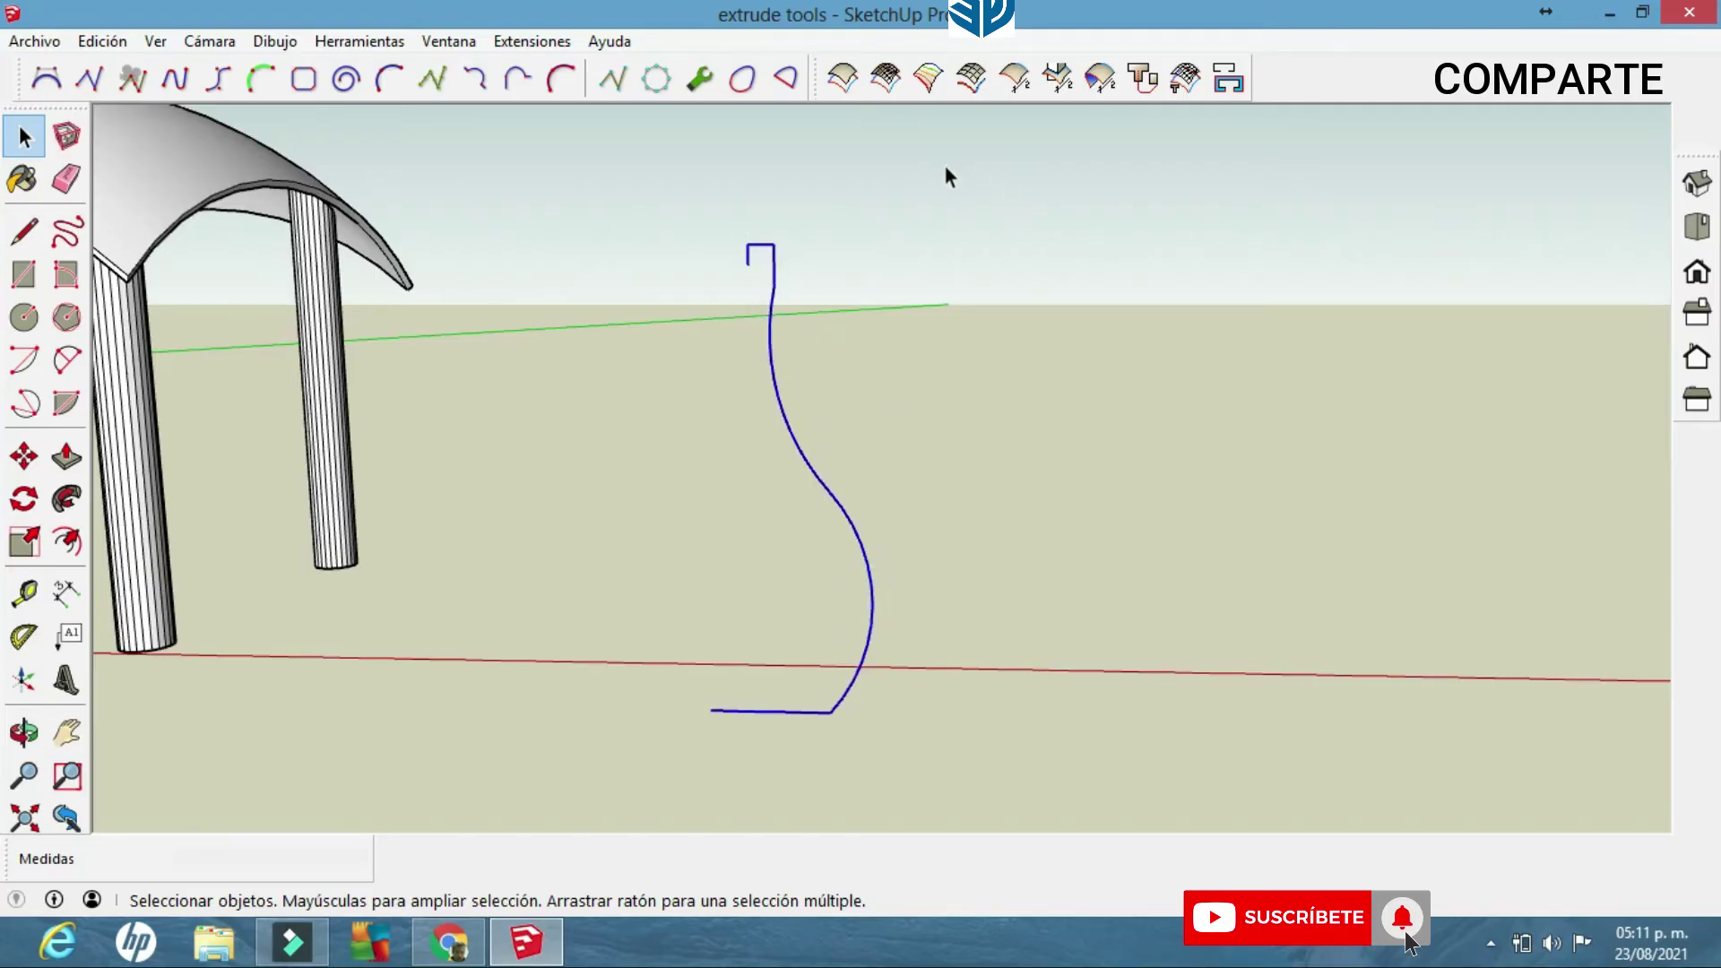
pyautogui.click(1104, 82)
pyautogui.moveTo(969, 413); pyautogui.dragTo(809, 628, button='middle')
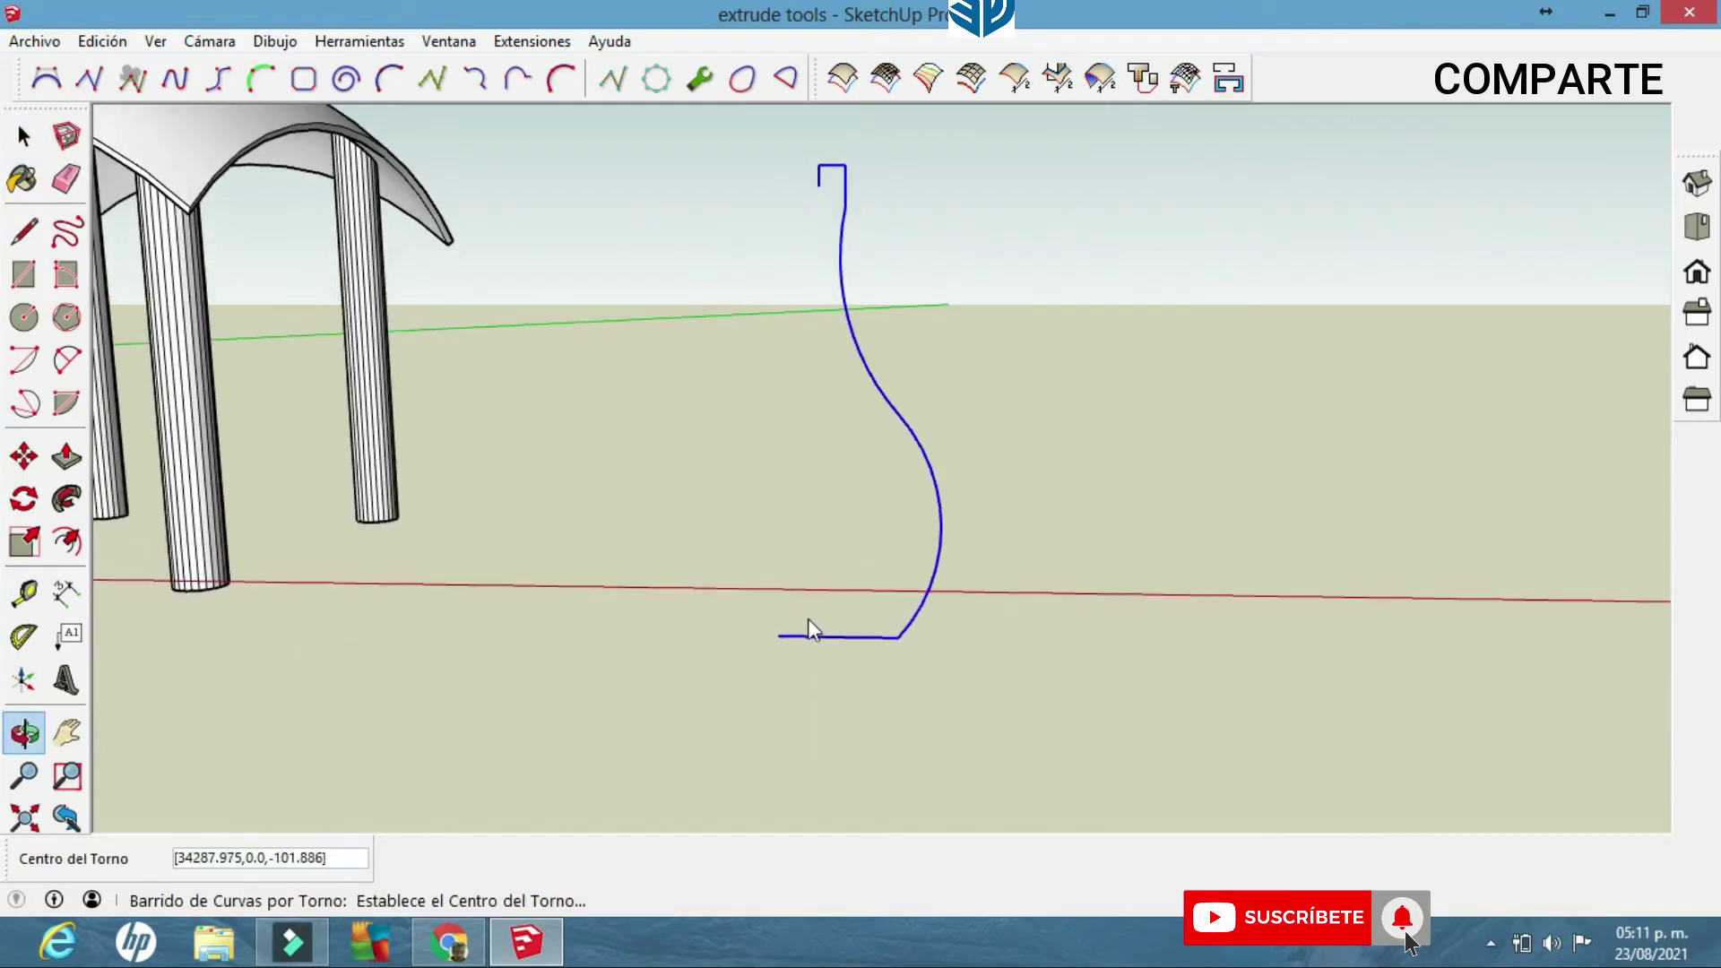
pyautogui.click(785, 634)
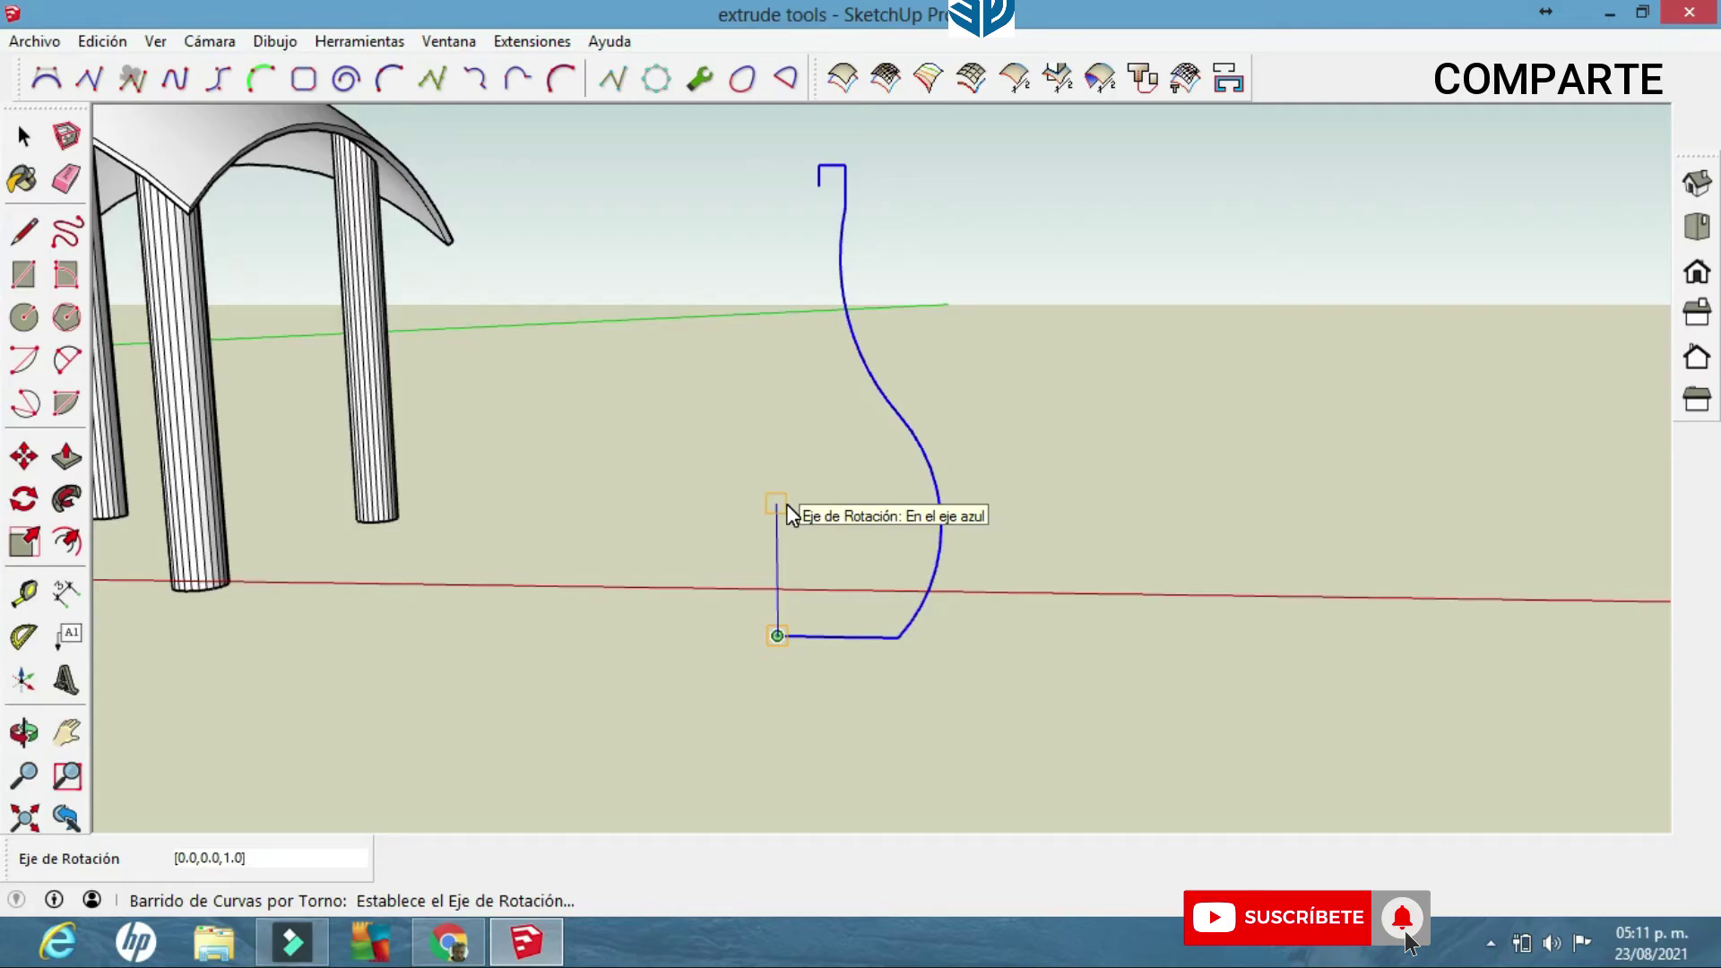
pyautogui.click(789, 513)
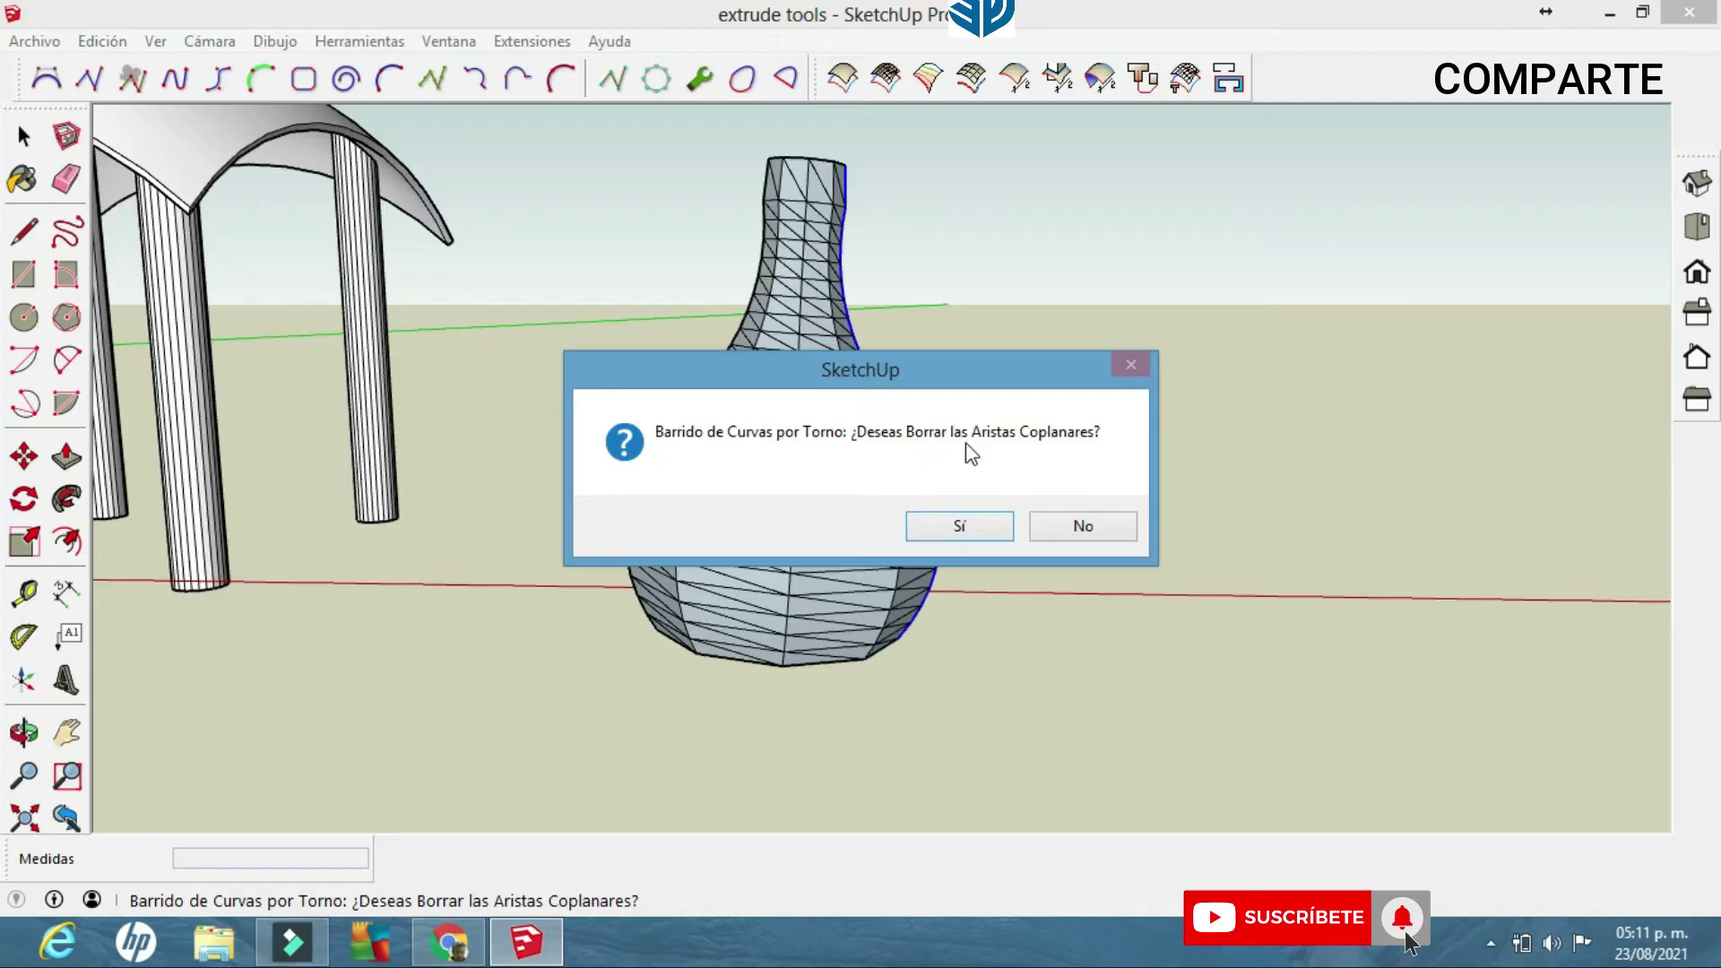
# Finish the lathed vase with coplanar edges deleted, faces reversed and edges smoothed, keeping it as a group.
pyautogui.click(985, 525)
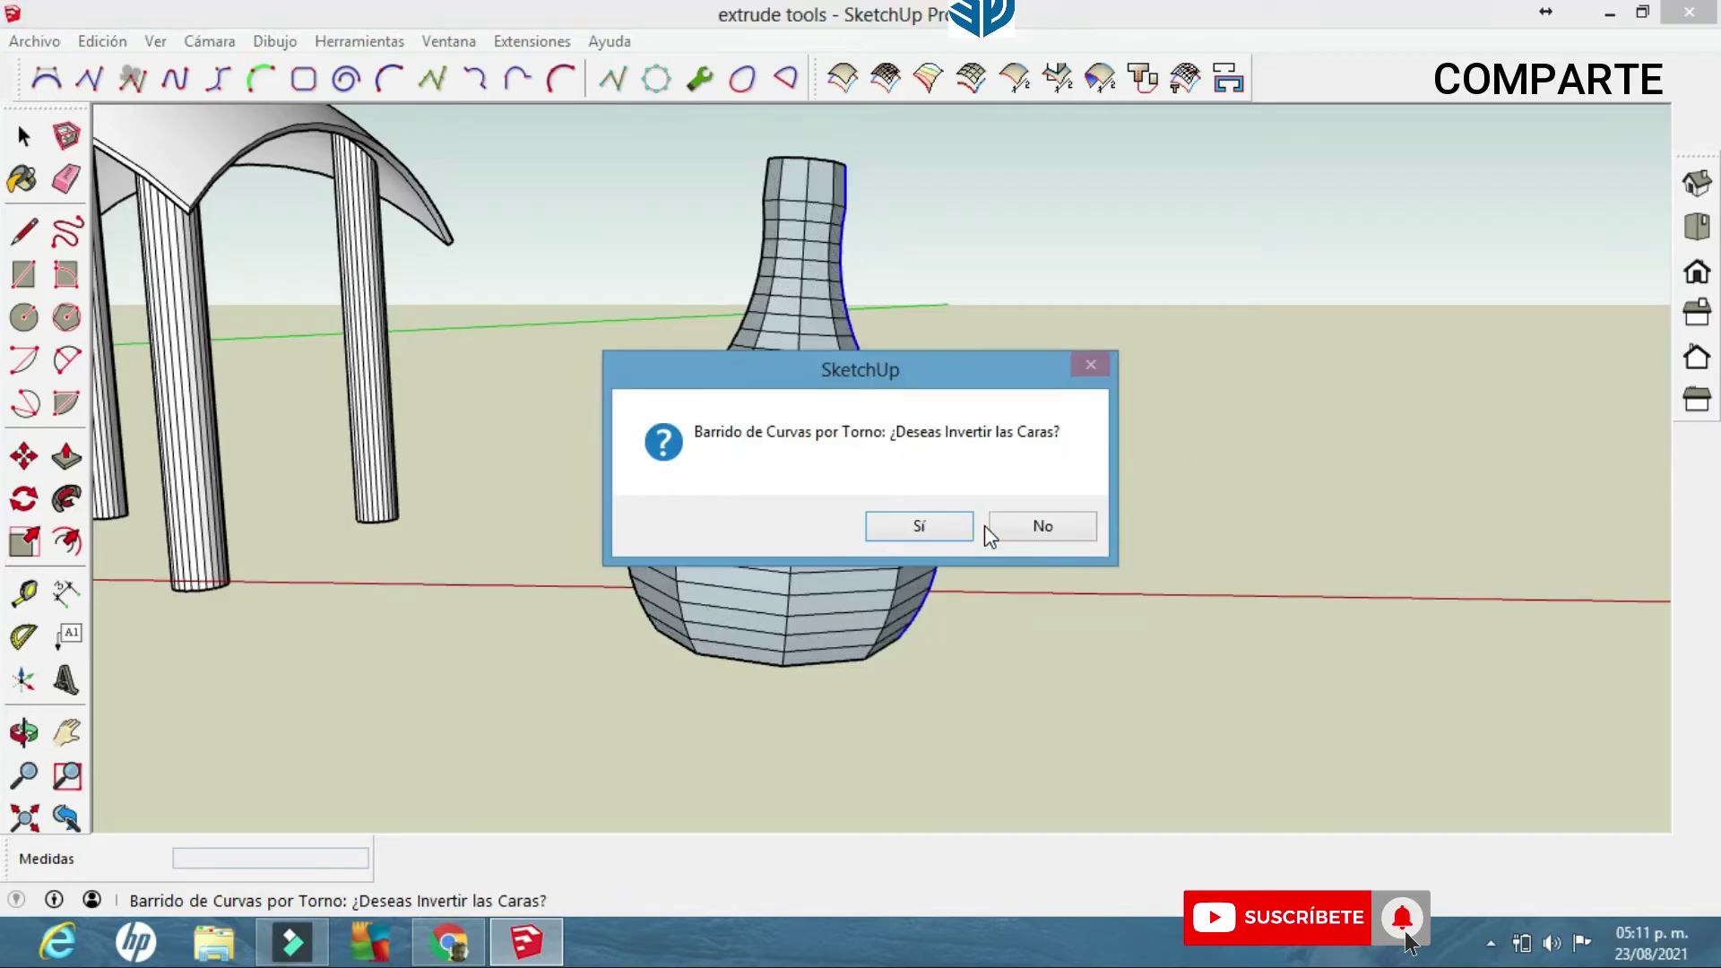
pyautogui.click(930, 527)
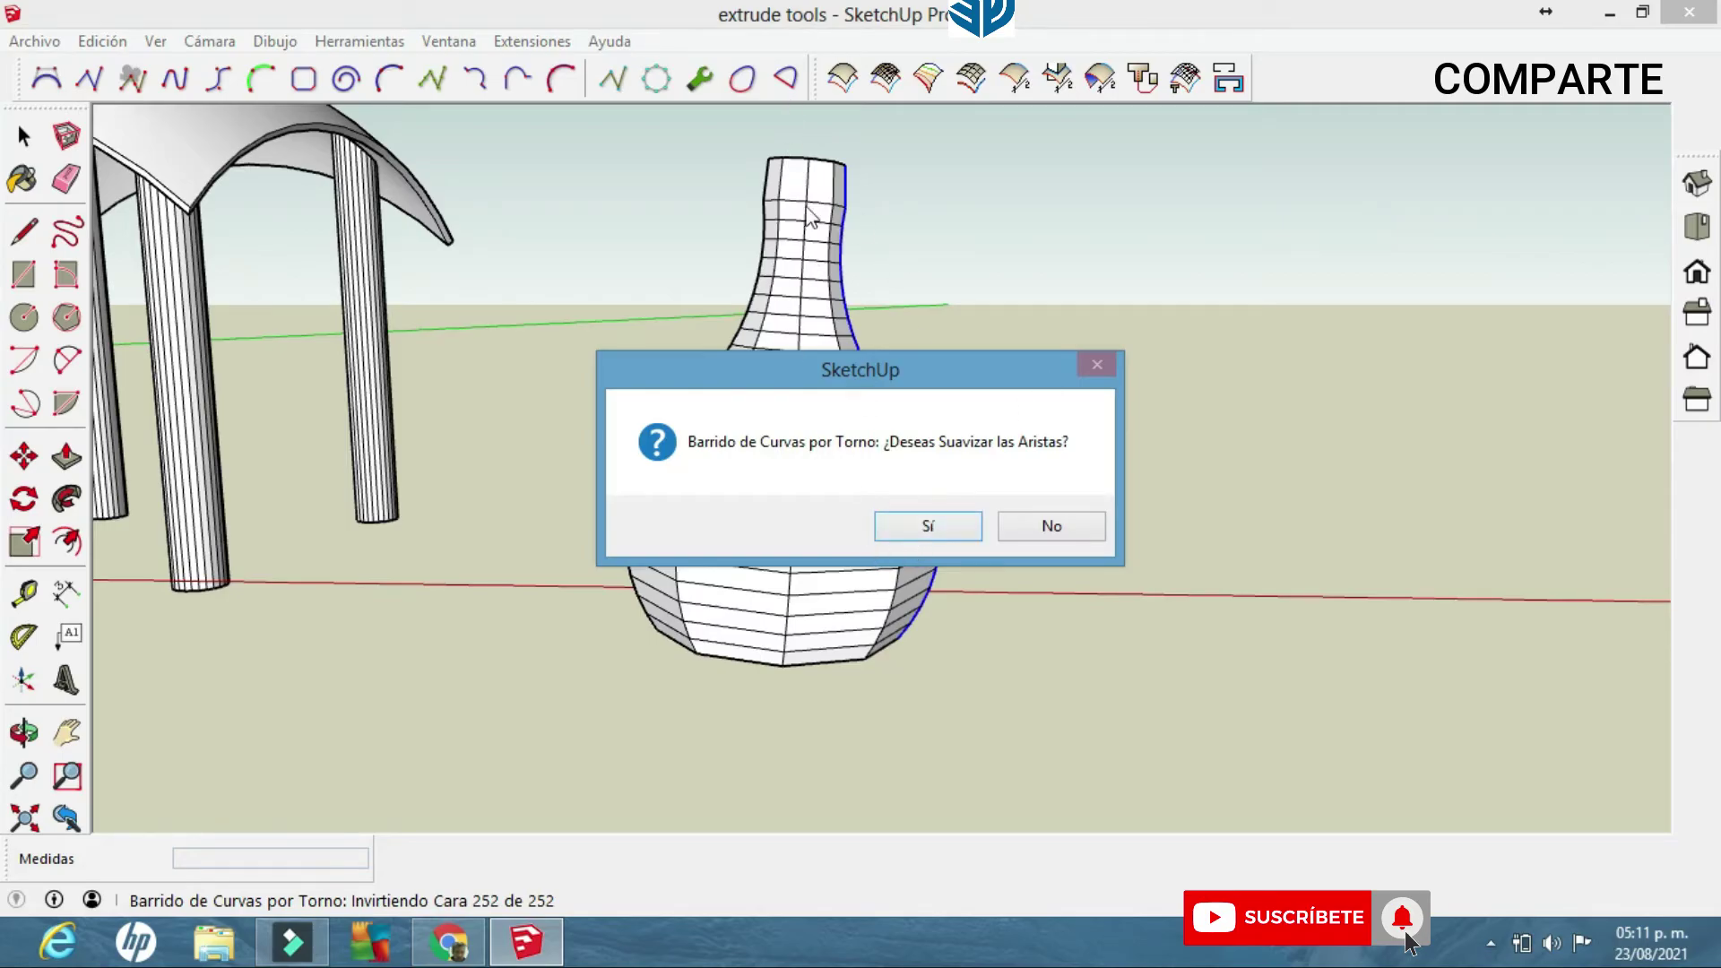
pyautogui.click(915, 525)
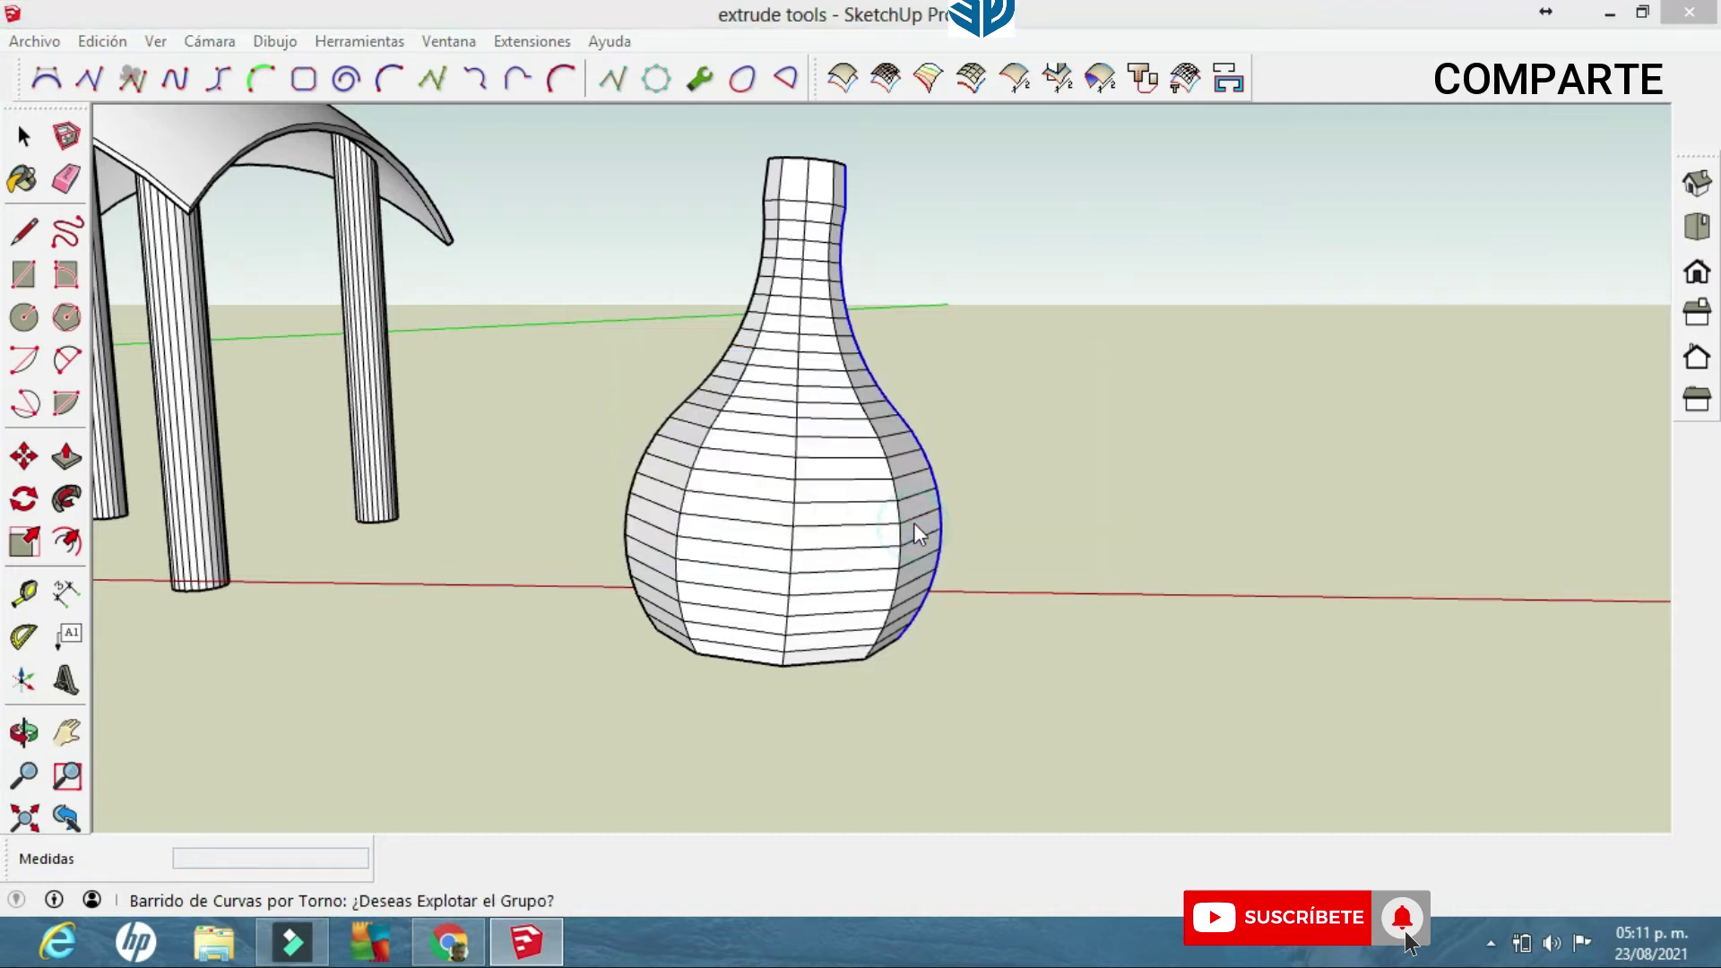
pyautogui.click(1040, 527)
pyautogui.moveTo(1030, 518); pyautogui.dragTo(1027, 472, button='middle')
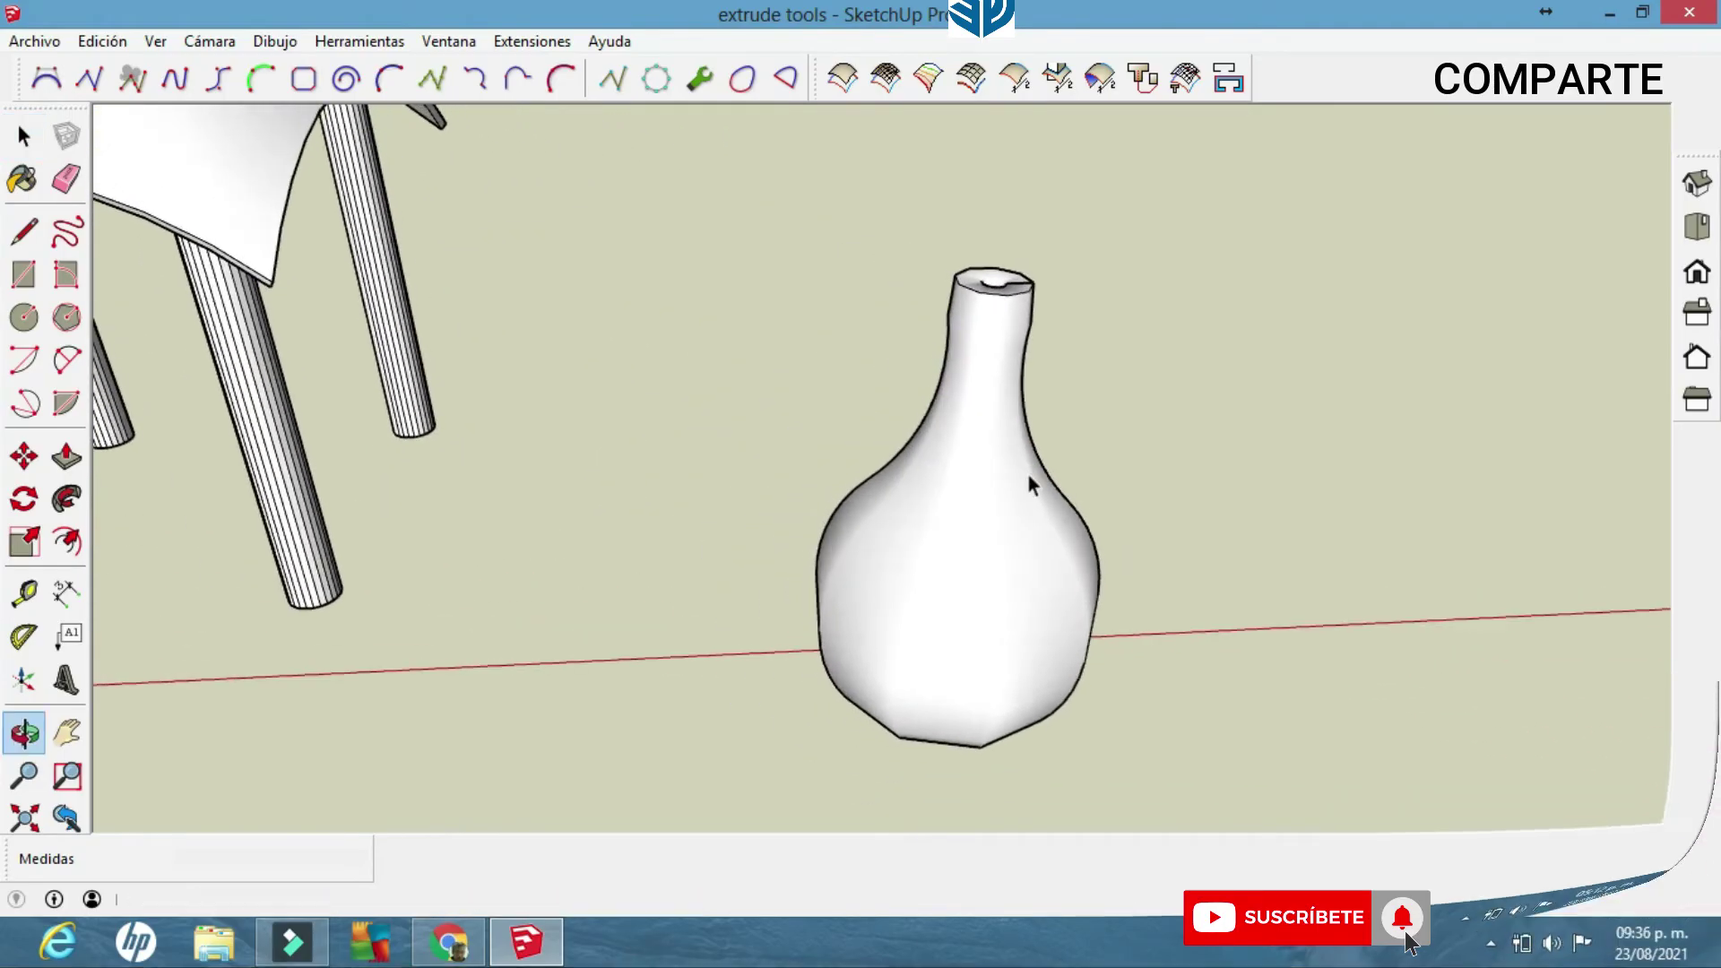
# Try to loft the triangular face to the pentagonal face along the S-shaped curve with the face-along-path extrusion tool.
pyautogui.scroll(-1, 1343, 631)
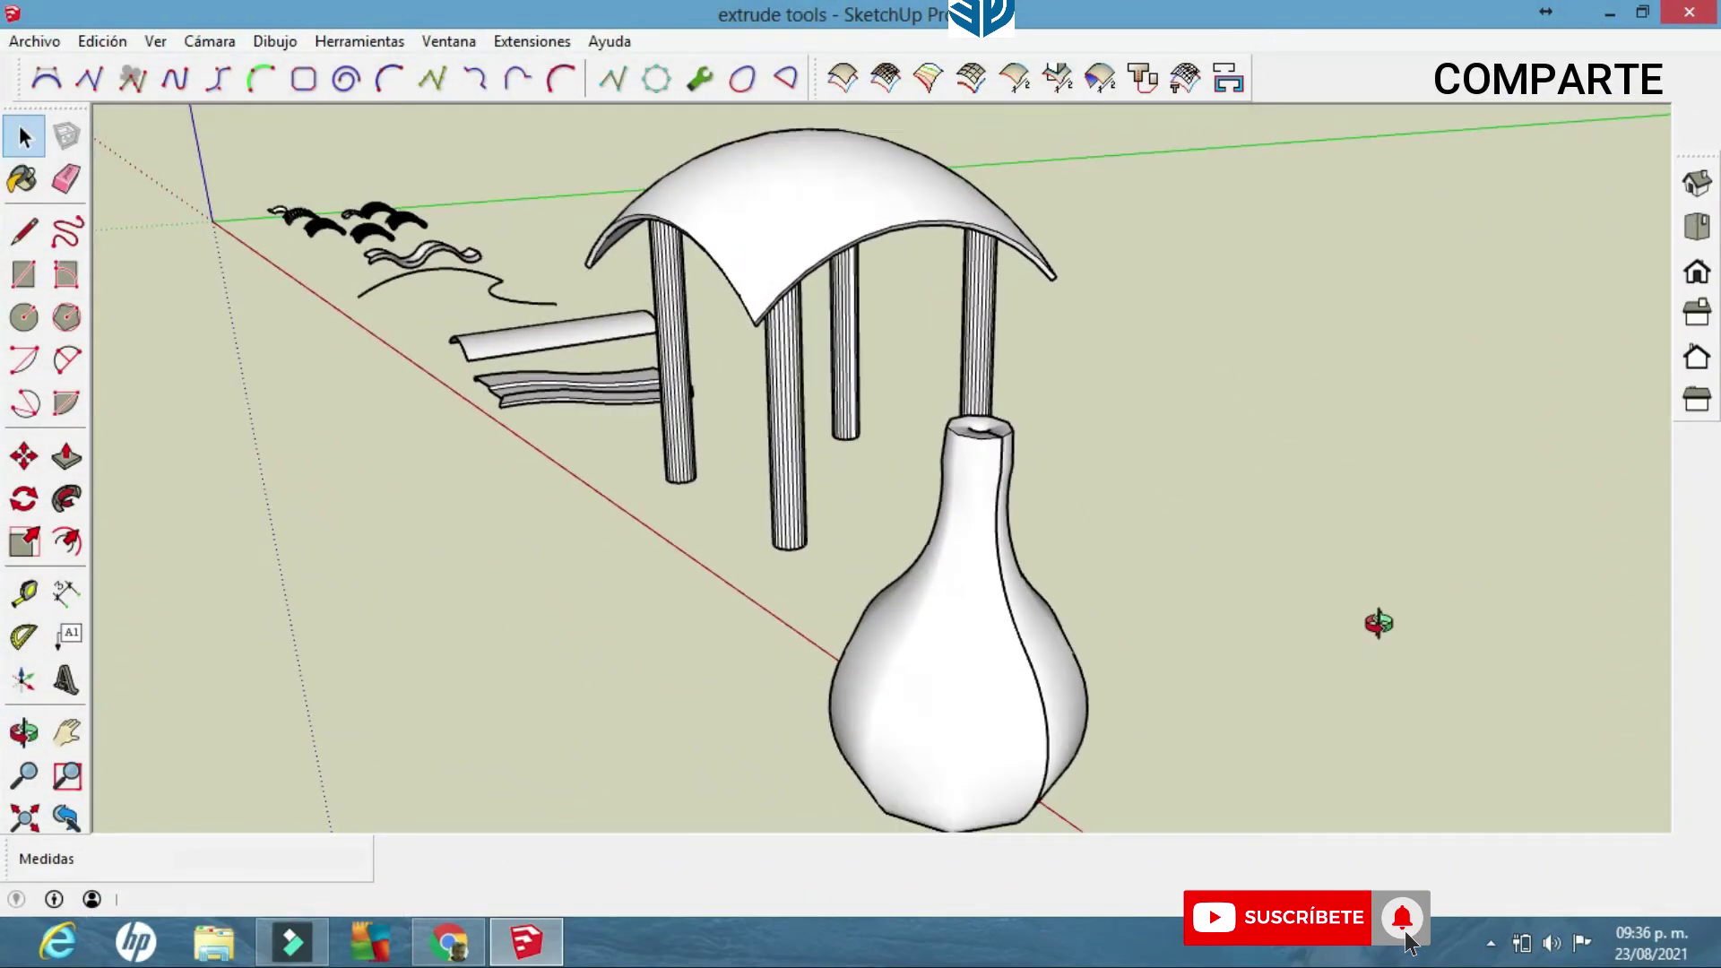
pyautogui.keyDown('shift'); pyautogui.moveTo(1382, 623); pyautogui.dragTo(822, 410, button='middle'); pyautogui.keyUp('shift')
pyautogui.scroll(-2, 879, 431)
pyautogui.keyDown('shift'); pyautogui.moveTo(1277, 584); pyautogui.dragTo(787, 351, button='middle'); pyautogui.keyUp('shift')
pyautogui.scroll(-1, 950, 448)
pyautogui.moveTo(1130, 518); pyautogui.dragTo(906, 395, button='middle')
pyautogui.moveTo(1157, 489); pyautogui.dragTo(1070, 547, button='middle')
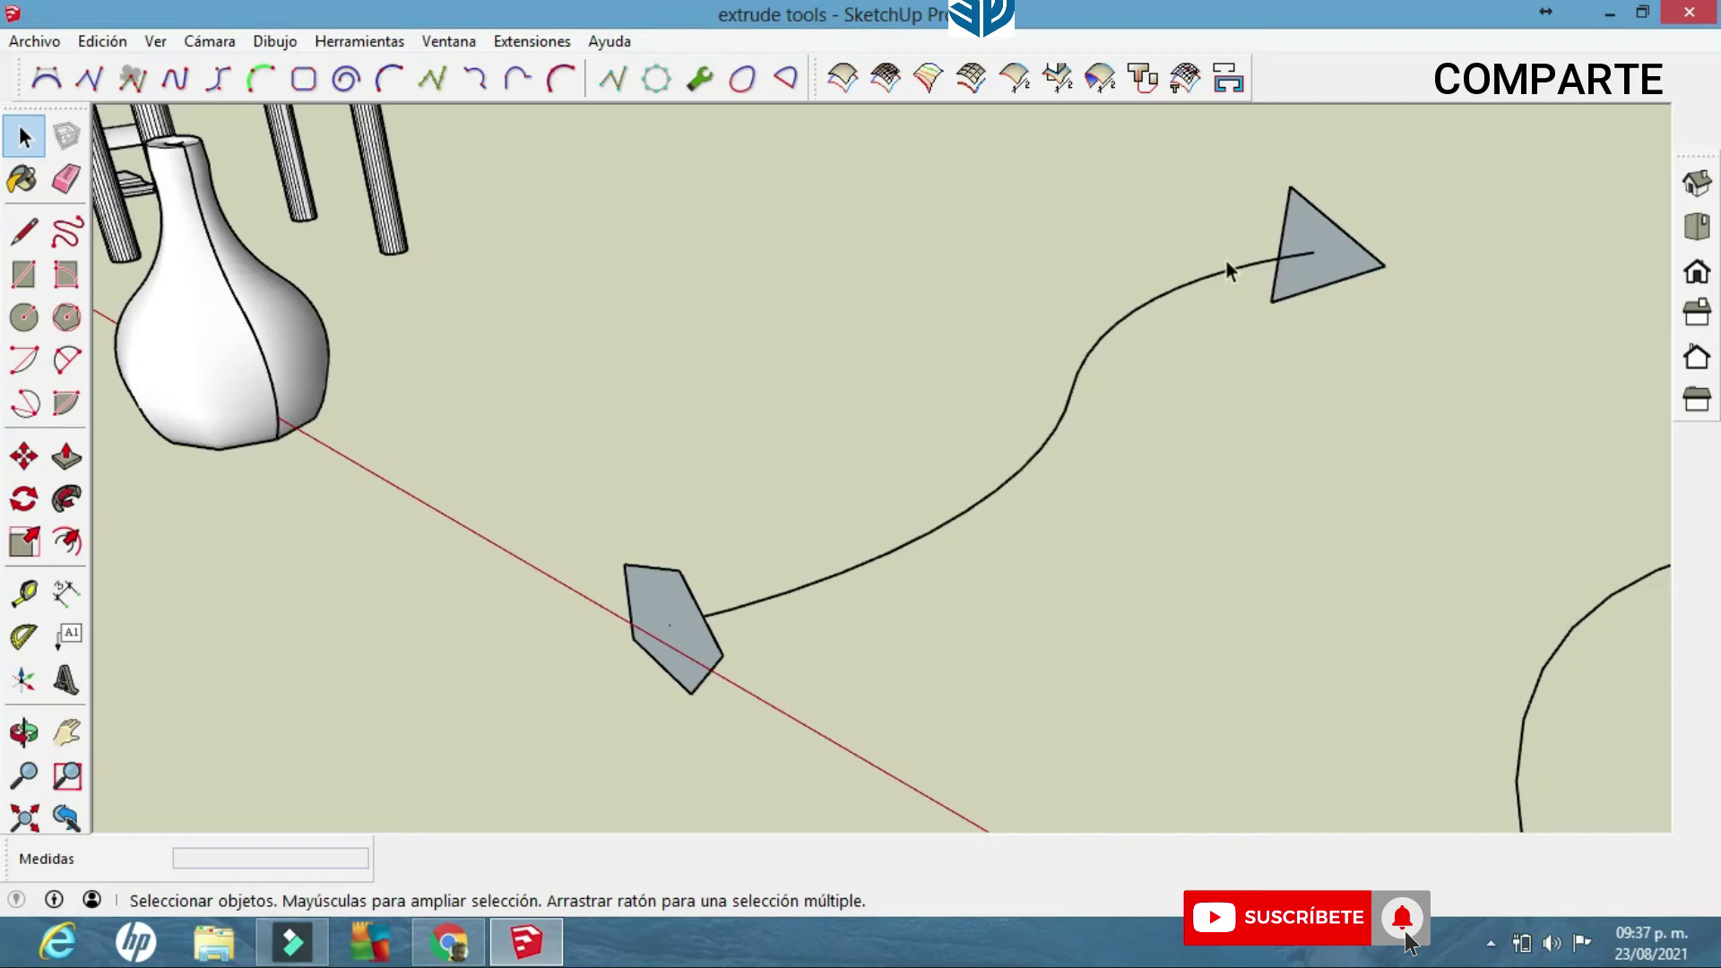
pyautogui.click(1151, 81)
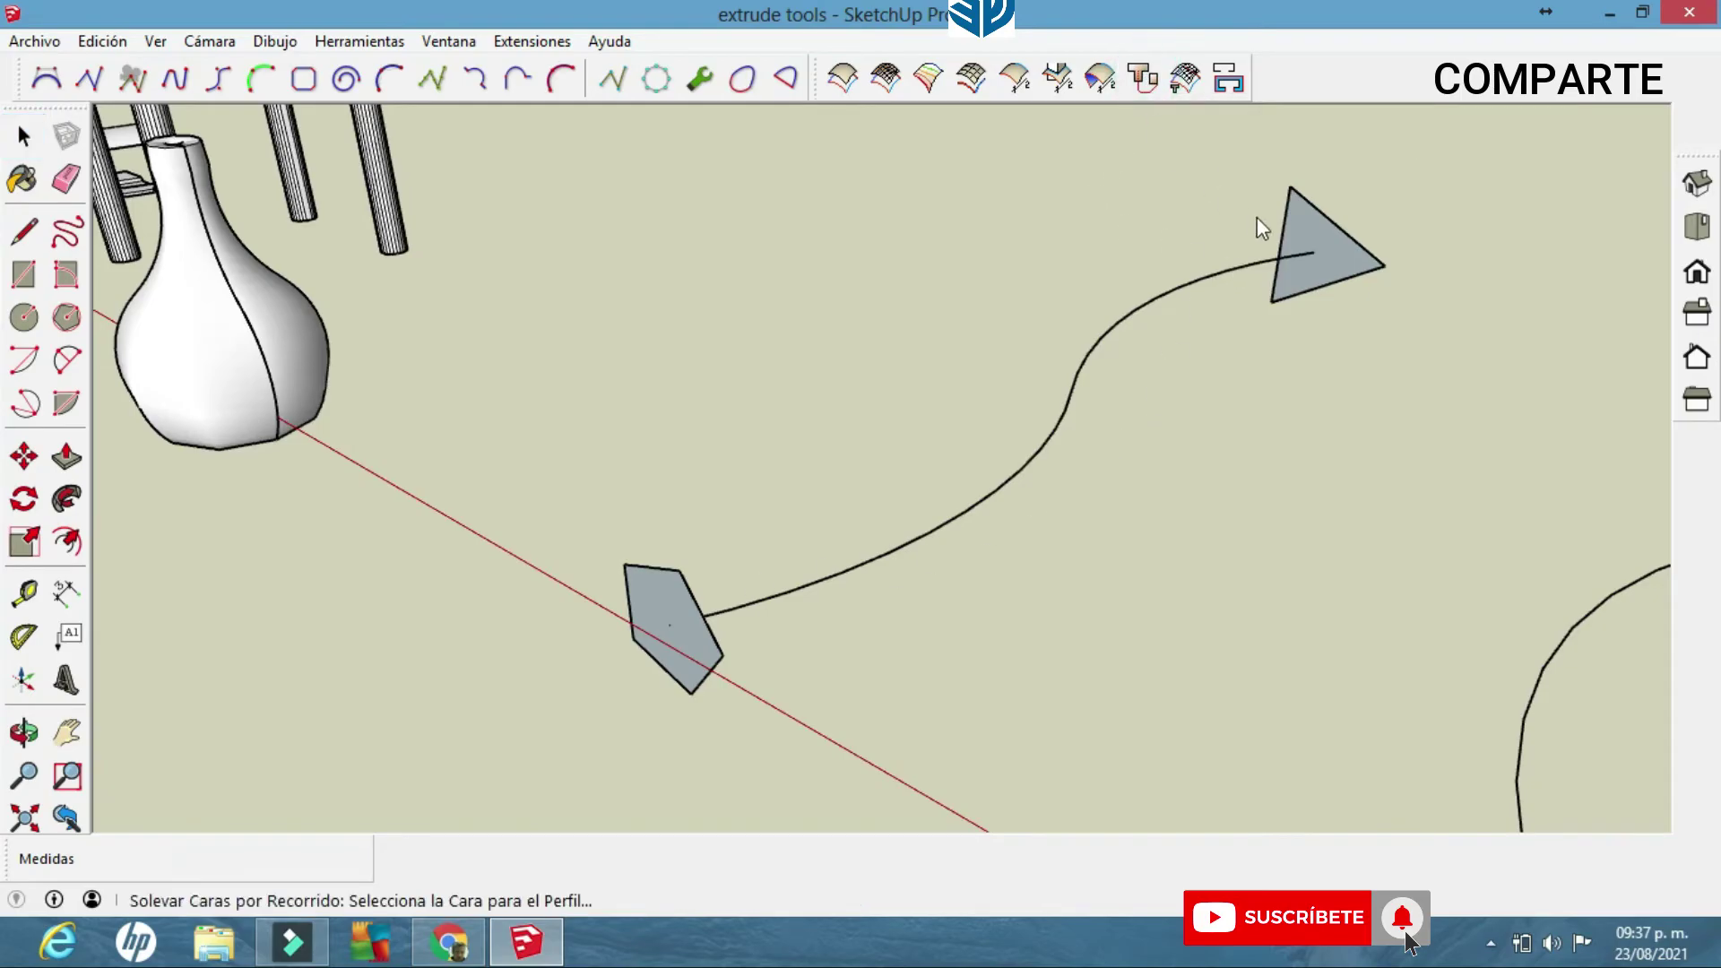
pyautogui.click(1304, 242)
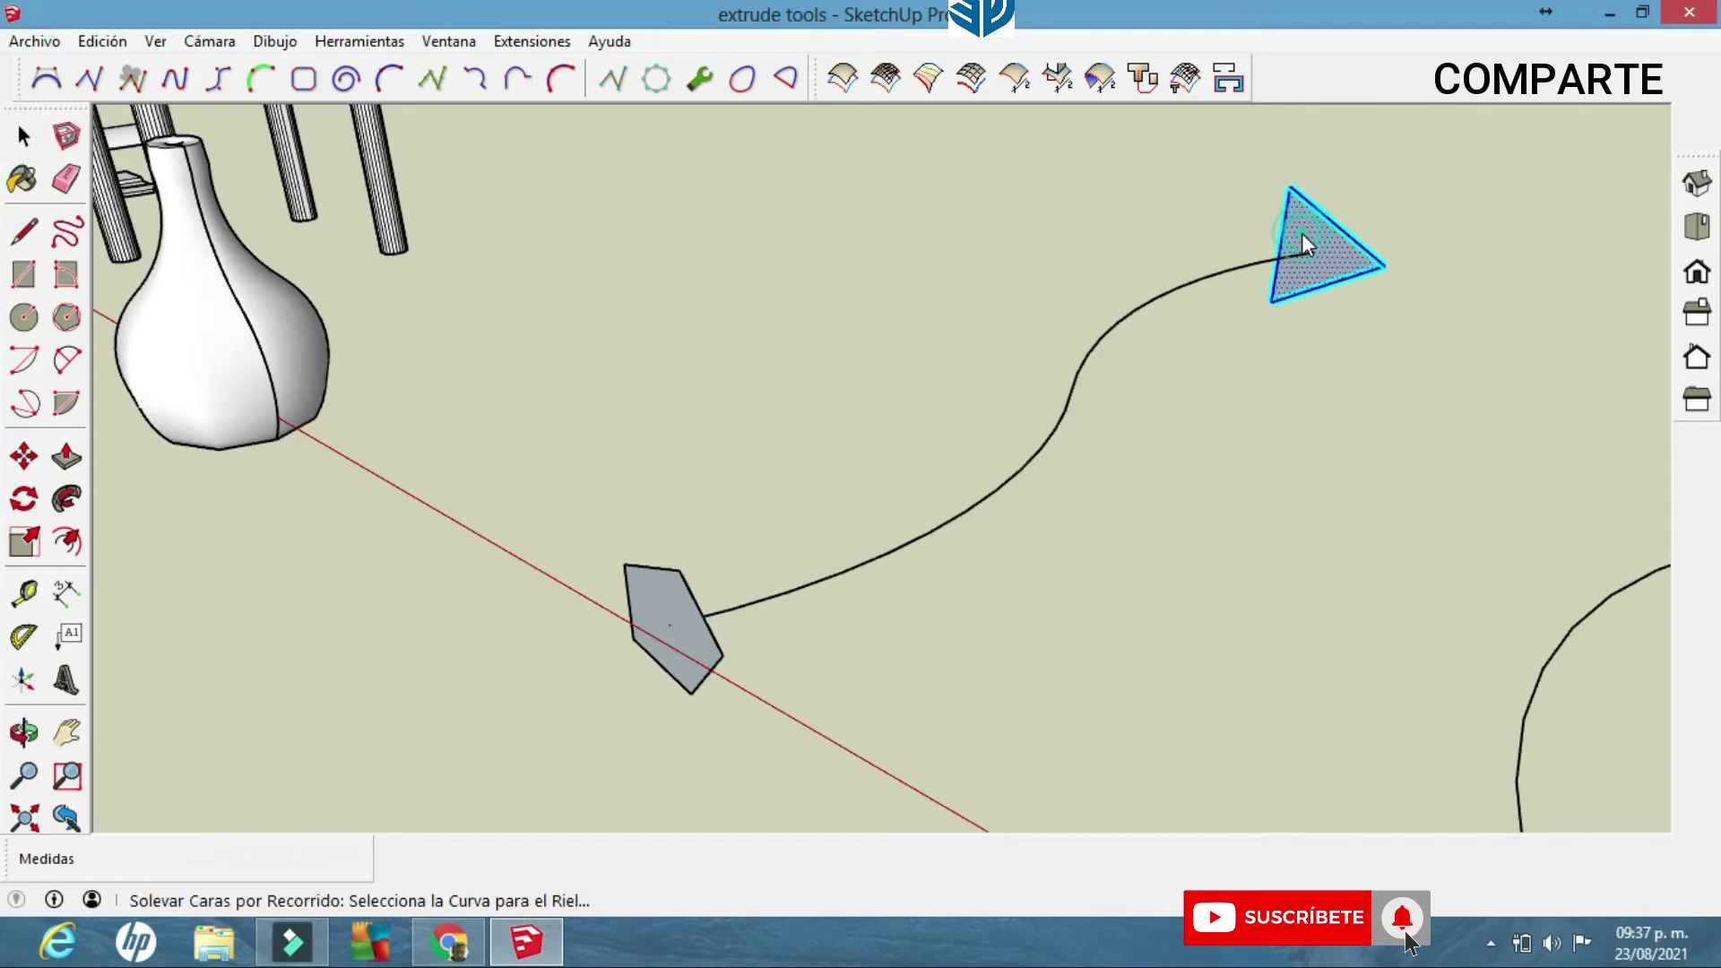
pyautogui.click(1235, 271)
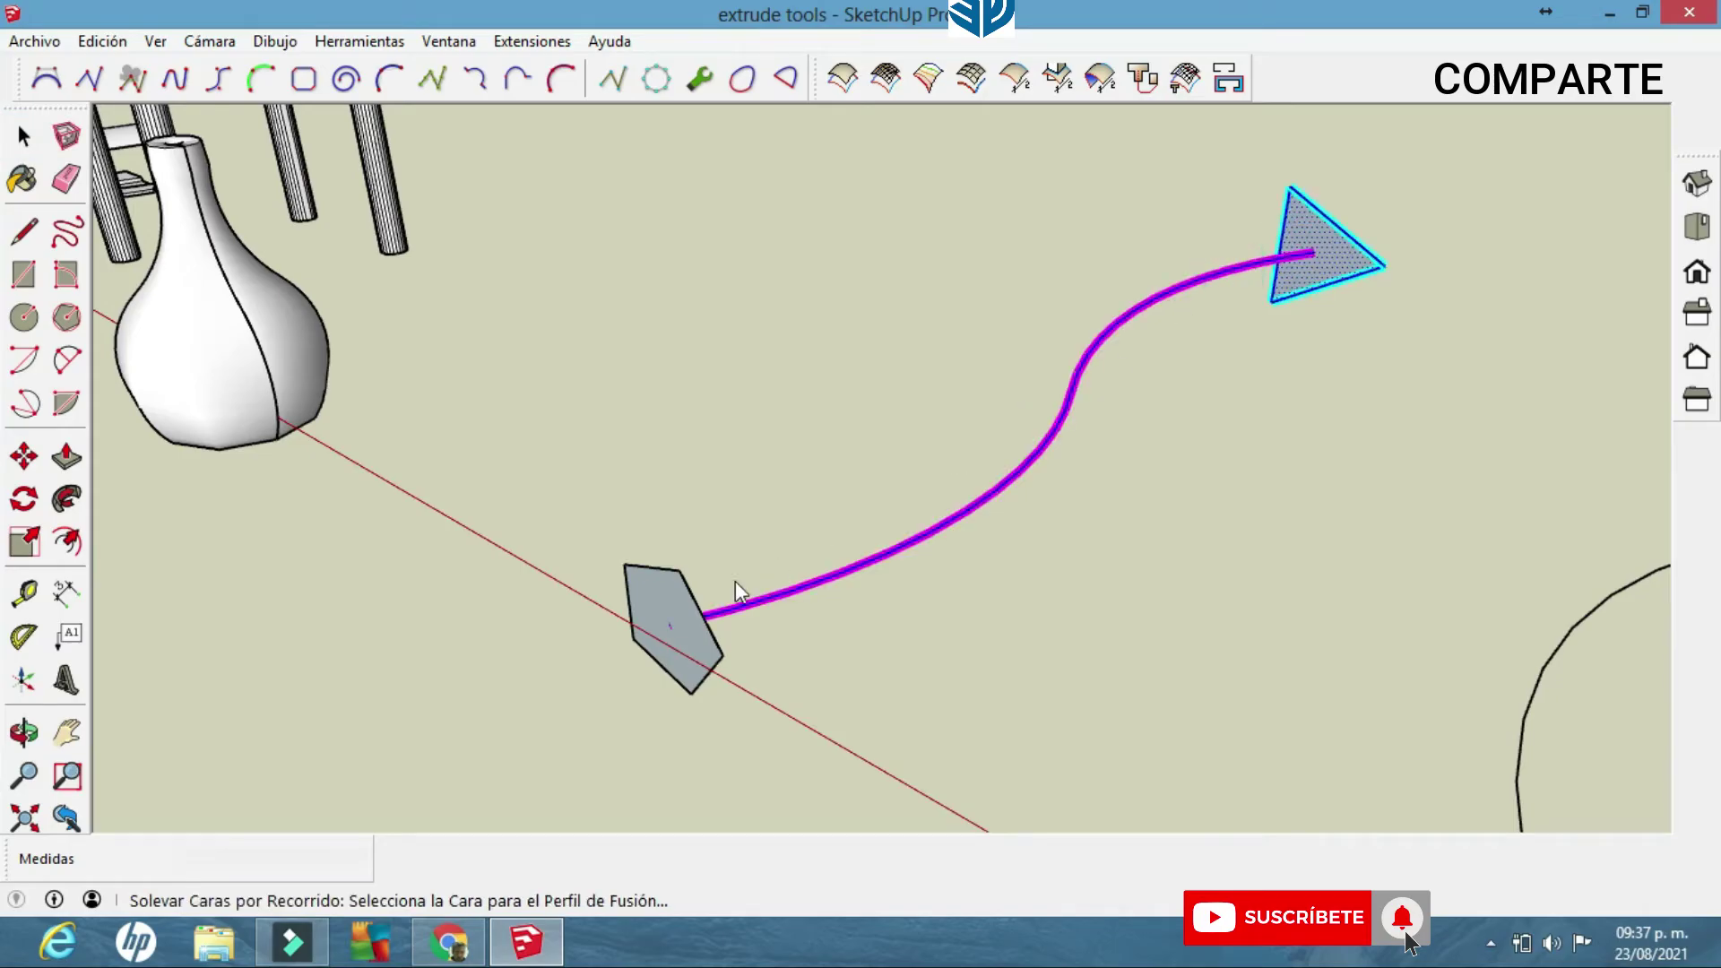
pyautogui.click(670, 614)
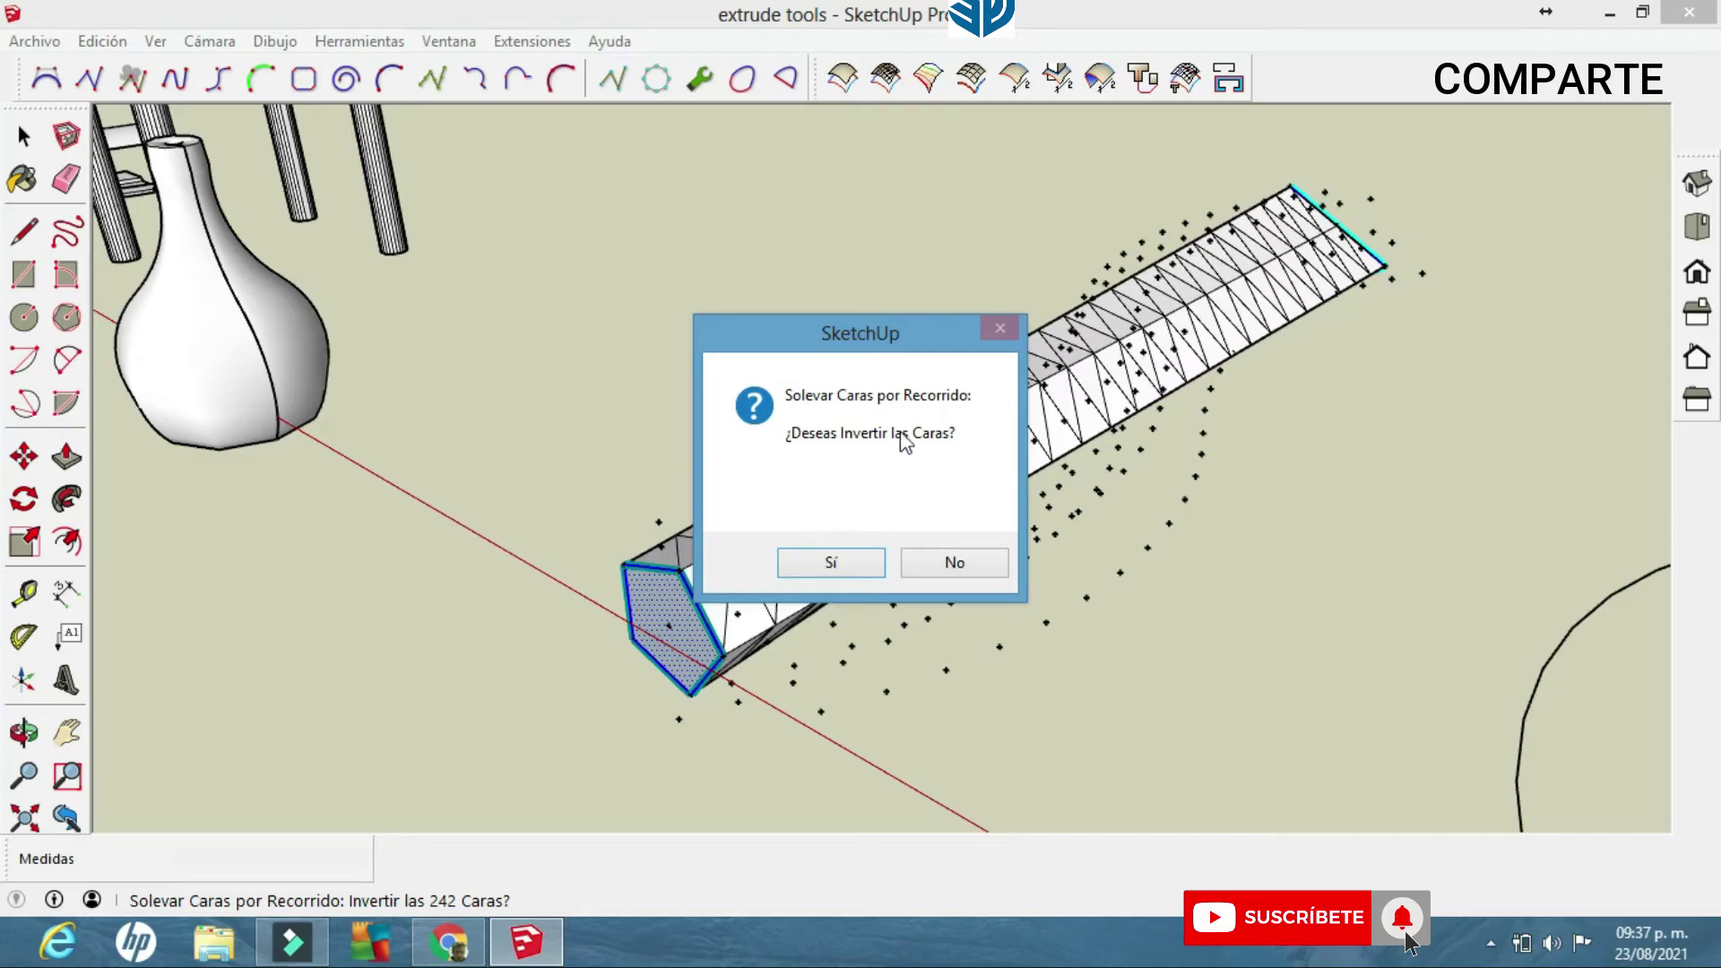
# Complete the face loft without reversing its faces or deleting its coplanar edges.
pyautogui.click(912, 574)
pyautogui.click(883, 571)
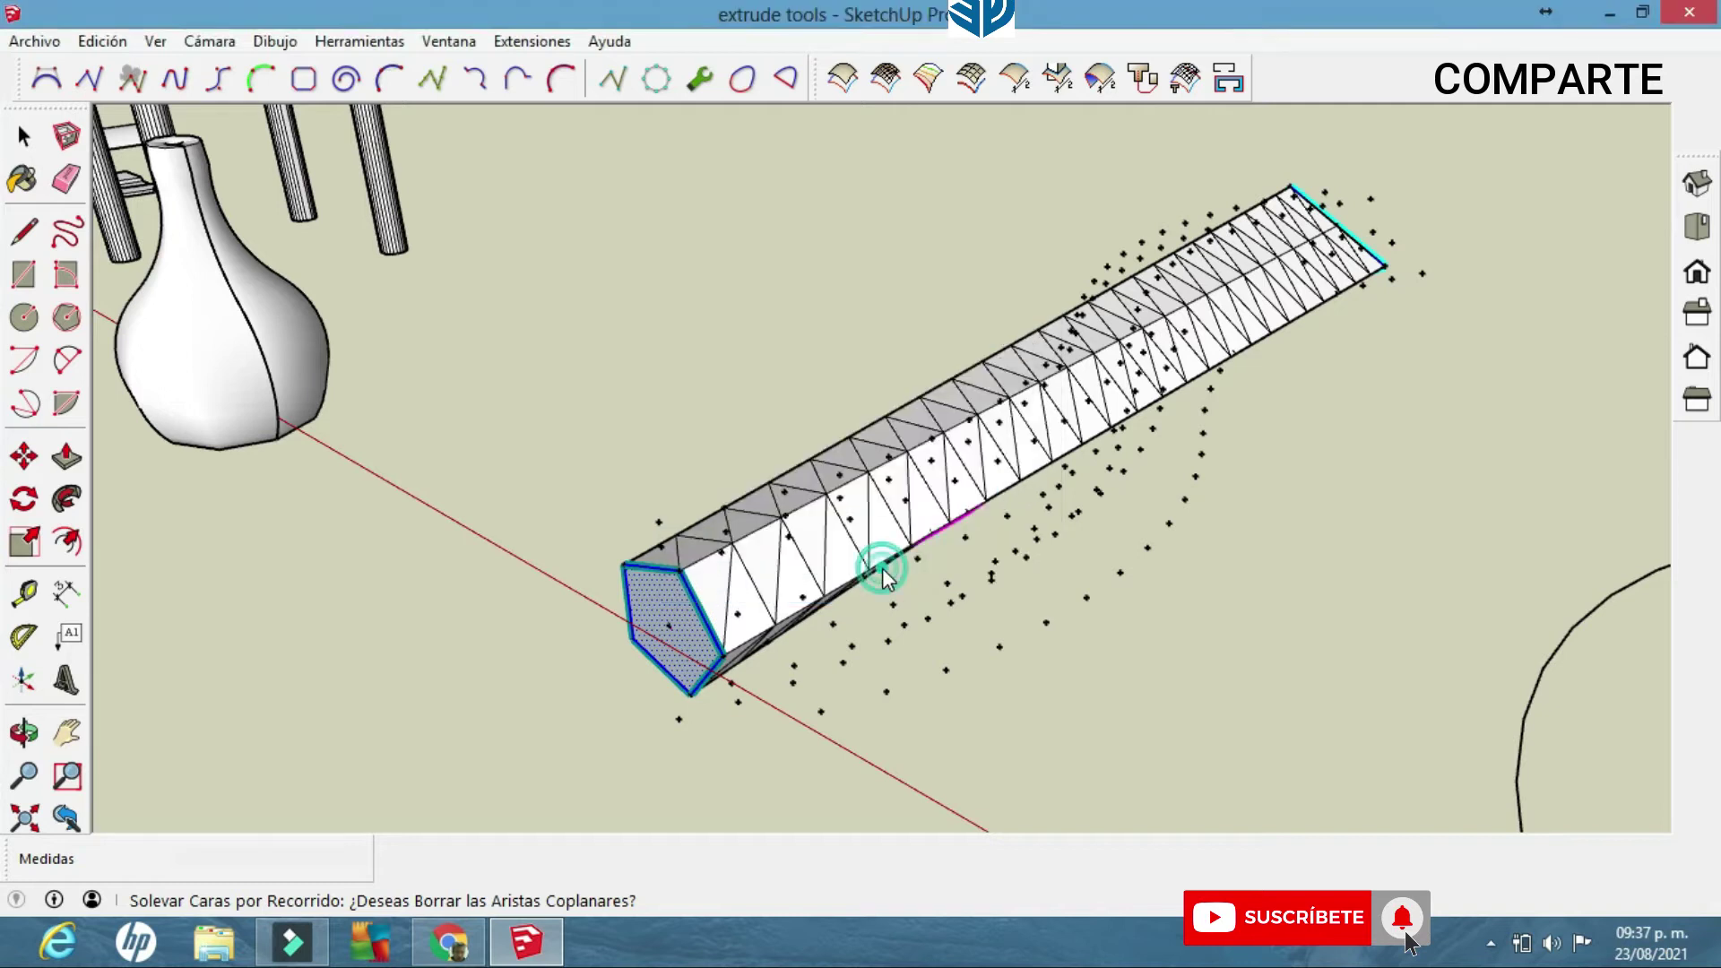
pyautogui.click(996, 560)
pyautogui.click(972, 551)
pyautogui.click(874, 317)
# Undo the loft between the pentagon and the triangle.
pyautogui.moveTo(993, 500)
pyautogui.mouseDown(button='middle')
pyautogui.moveTo(867, 514)
pyautogui.moveTo(1245, 482)
pyautogui.moveTo(1171, 511)
pyautogui.moveTo(992, 488)
pyautogui.moveTo(989, 553)
pyautogui.moveTo(1294, 499)
pyautogui.moveTo(1022, 530)
pyautogui.moveTo(891, 499)
pyautogui.moveTo(932, 509)
pyautogui.moveTo(916, 507)
pyautogui.moveTo(904, 548)
pyautogui.moveTo(876, 530)
pyautogui.moveTo(1280, 542)
pyautogui.moveTo(930, 557)
pyautogui.moveTo(914, 569)
pyautogui.moveTo(939, 607)
pyautogui.moveTo(888, 519)
pyautogui.moveTo(982, 530)
pyautogui.mouseUp(button='middle')
pyautogui.scroll(3, 911, 527)
pyautogui.scroll(-2, 911, 527)
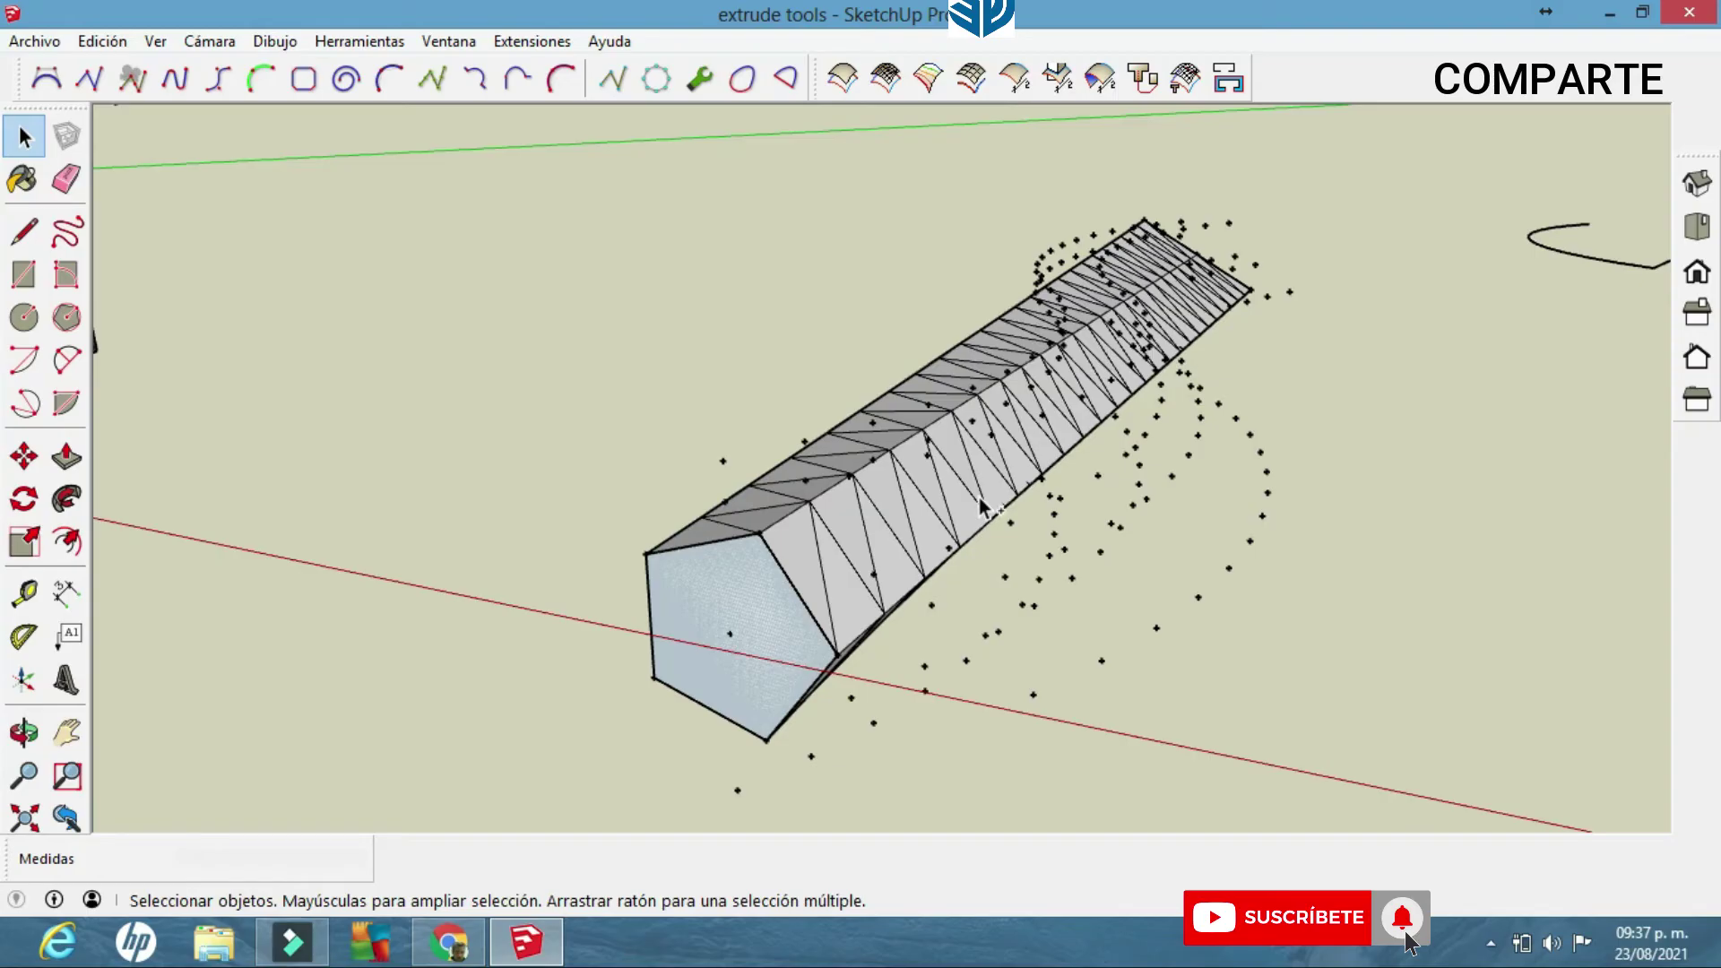
pyautogui.hotkey('ctrl', 'z')
pyautogui.moveTo(1003, 527)
pyautogui.mouseDown(button='middle')
pyautogui.moveTo(1018, 549)
pyautogui.moveTo(960, 561)
pyautogui.moveTo(1009, 542)
pyautogui.mouseUp(button='middle')
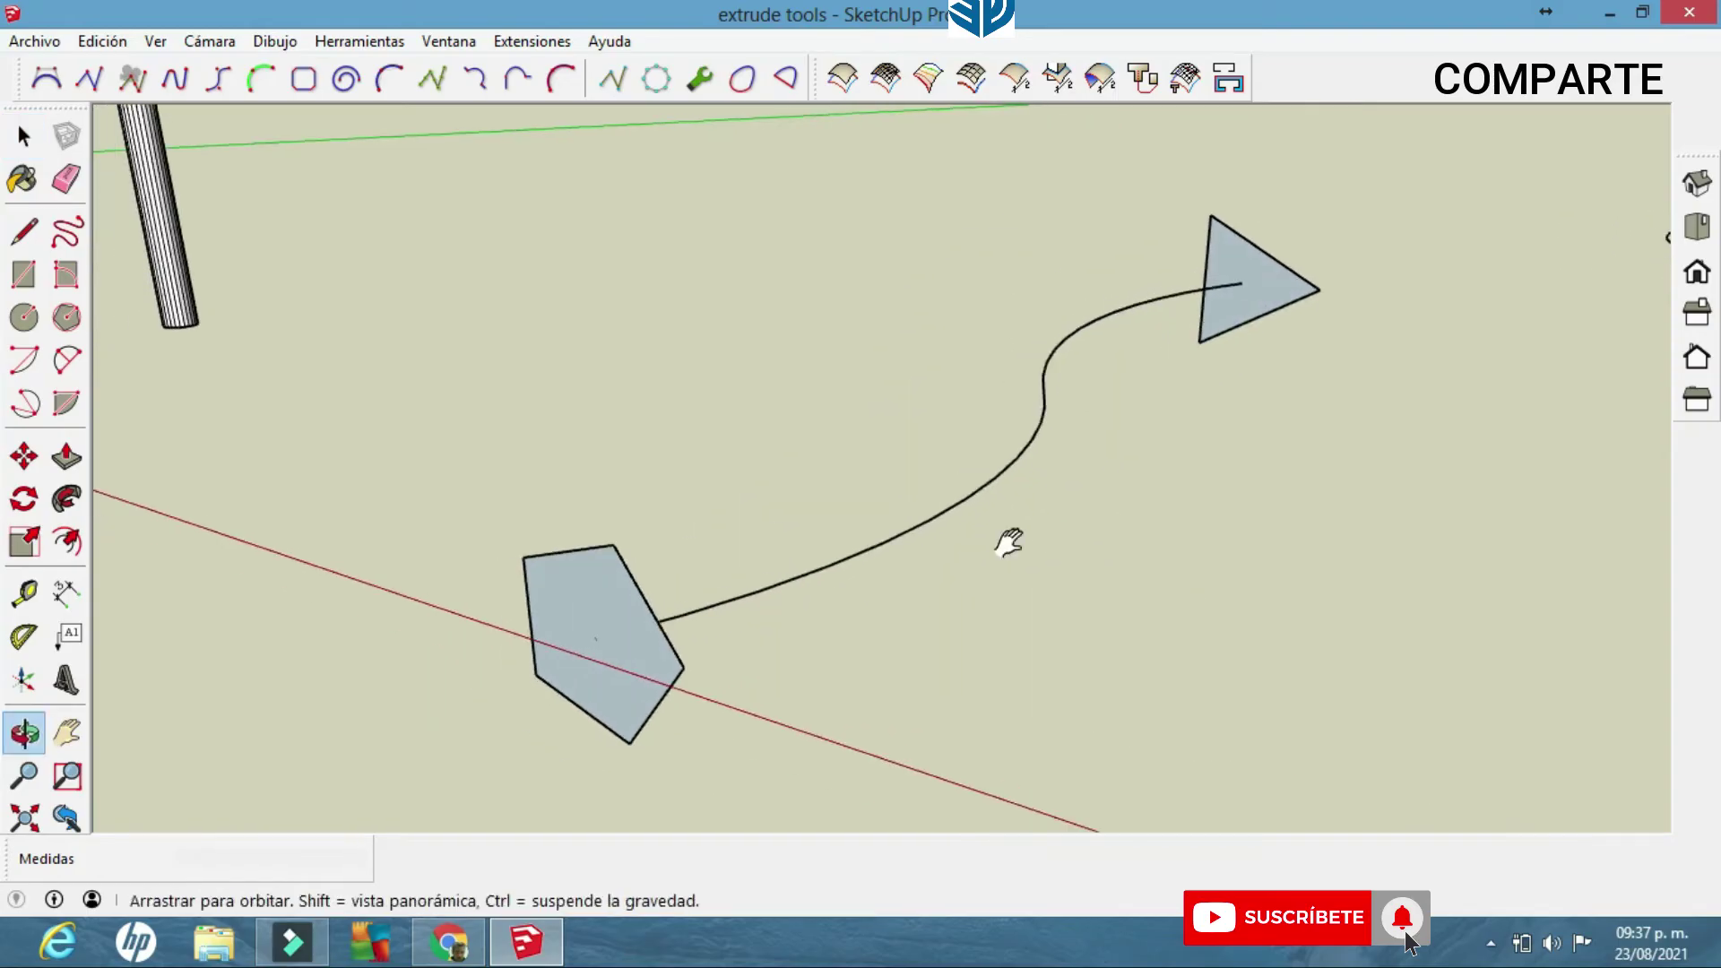
# Hide the triangular face at the far end of the S-shaped curve.
pyautogui.click(1271, 276)
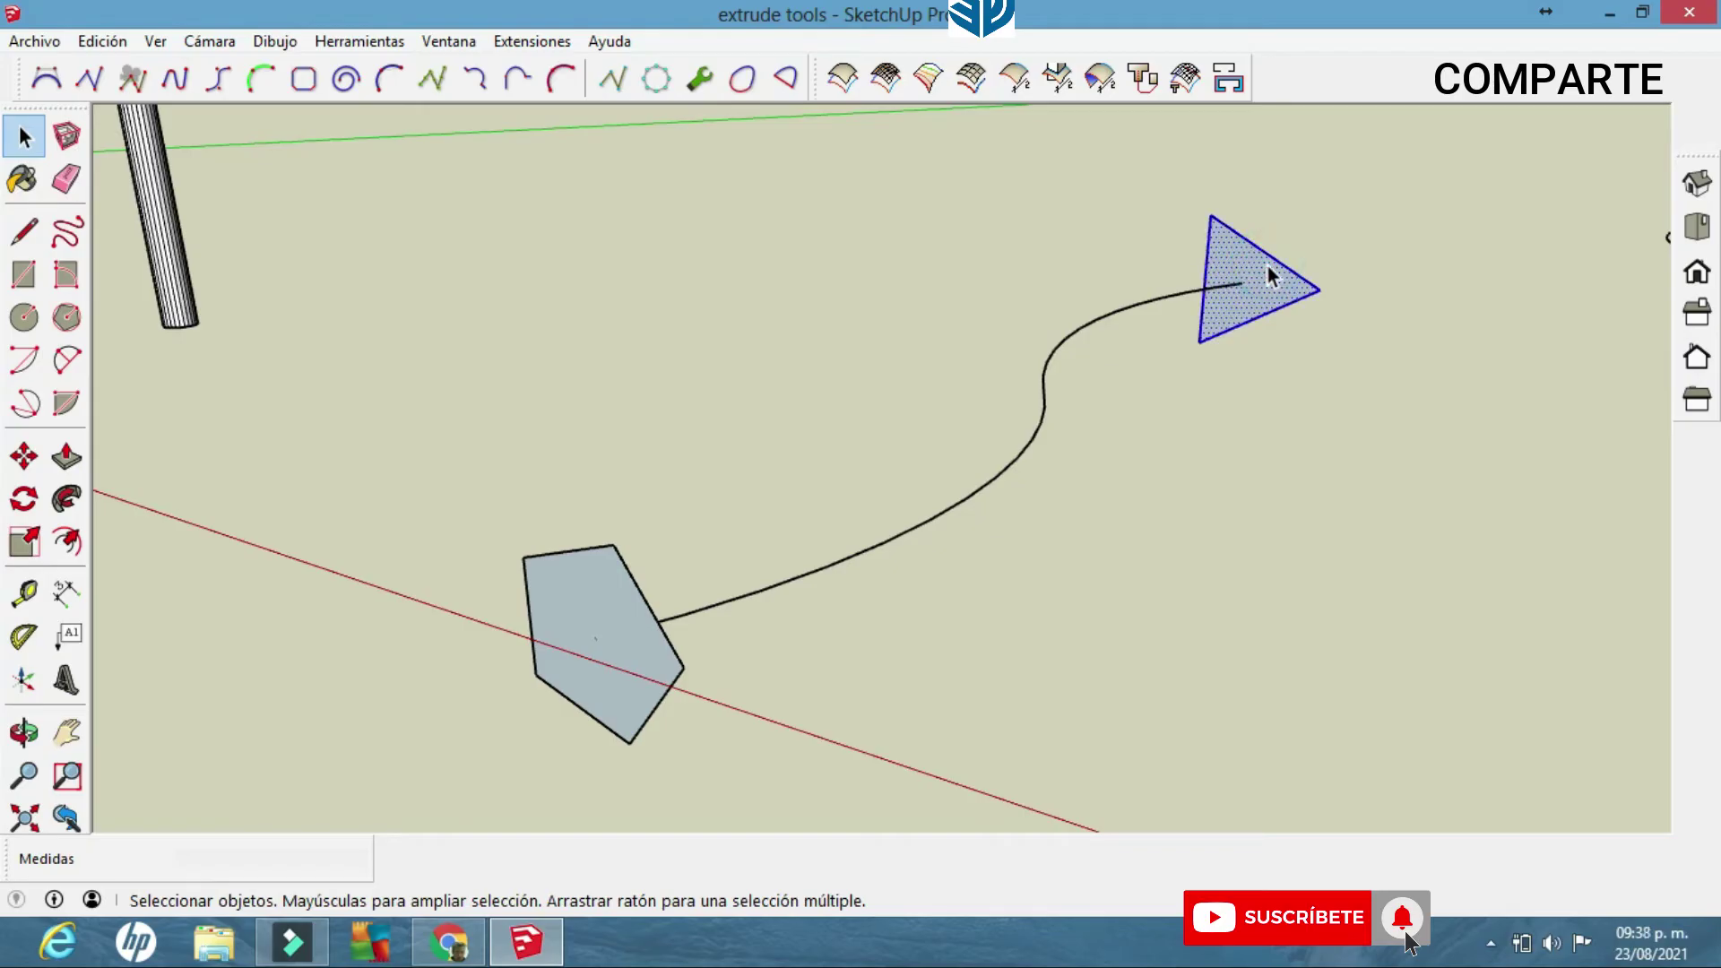
pyautogui.moveTo(1226, 358); pyautogui.dragTo(1145, 445, button='middle')
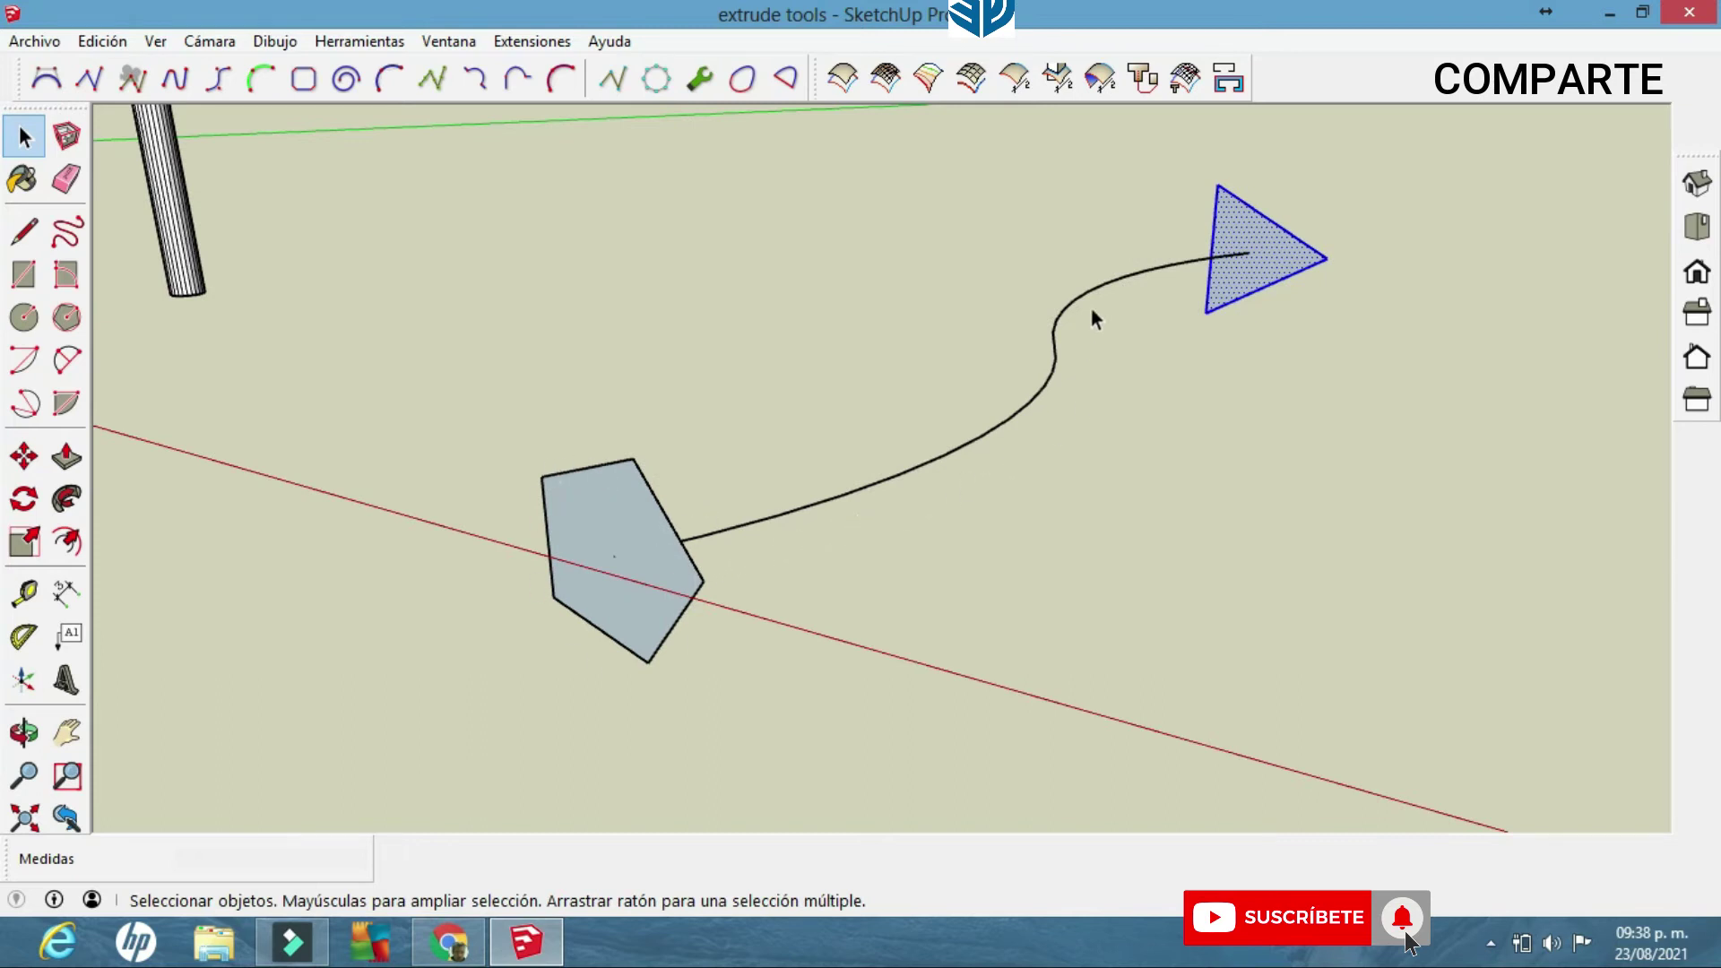
pyautogui.rightClick(1282, 239)
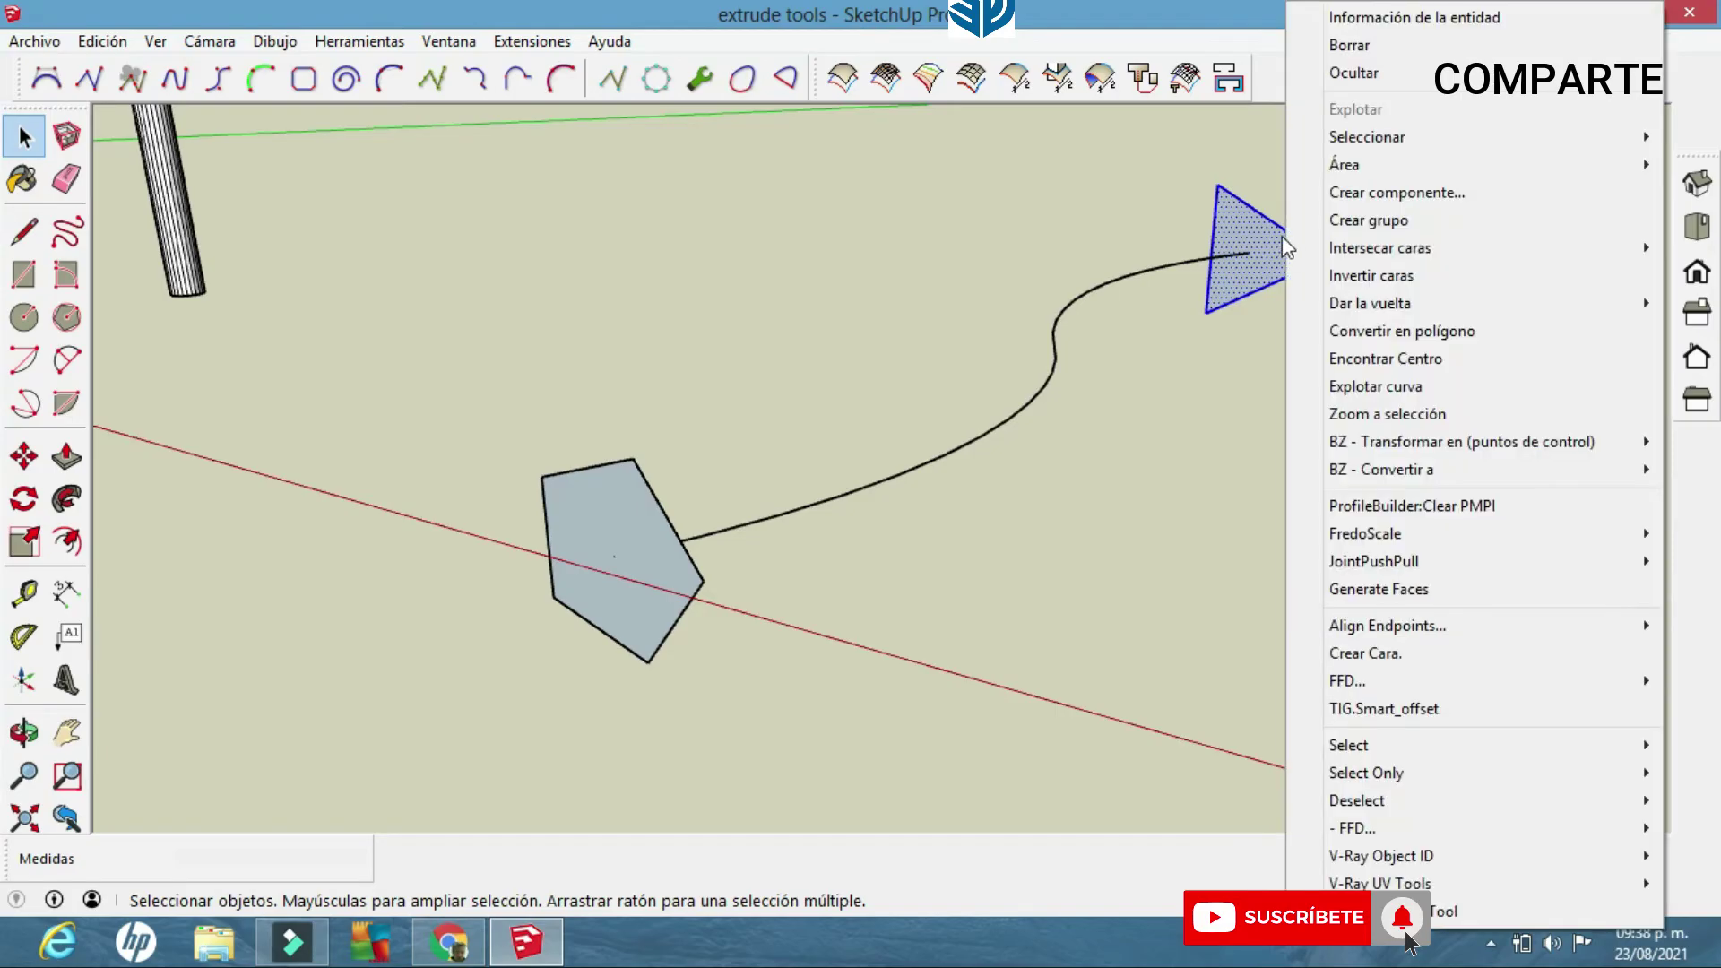
pyautogui.click(1367, 67)
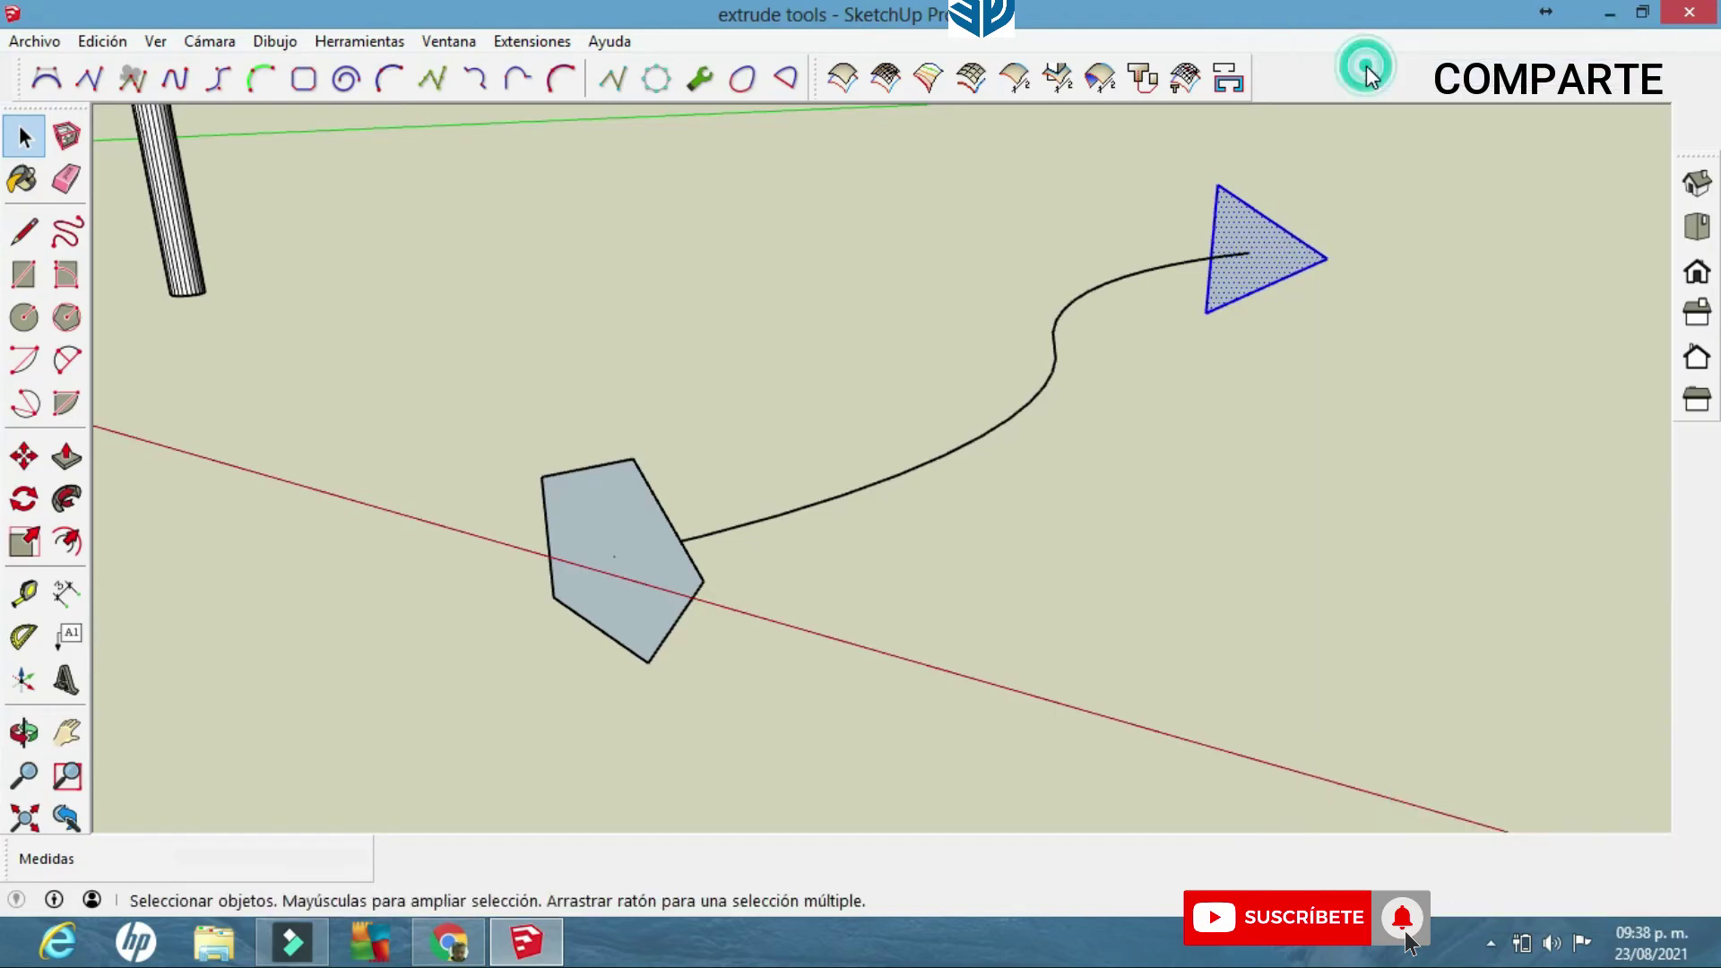
# Sweep the pentagonal face along the full S-shaped curve with Follow Me.
pyautogui.click(640, 522)
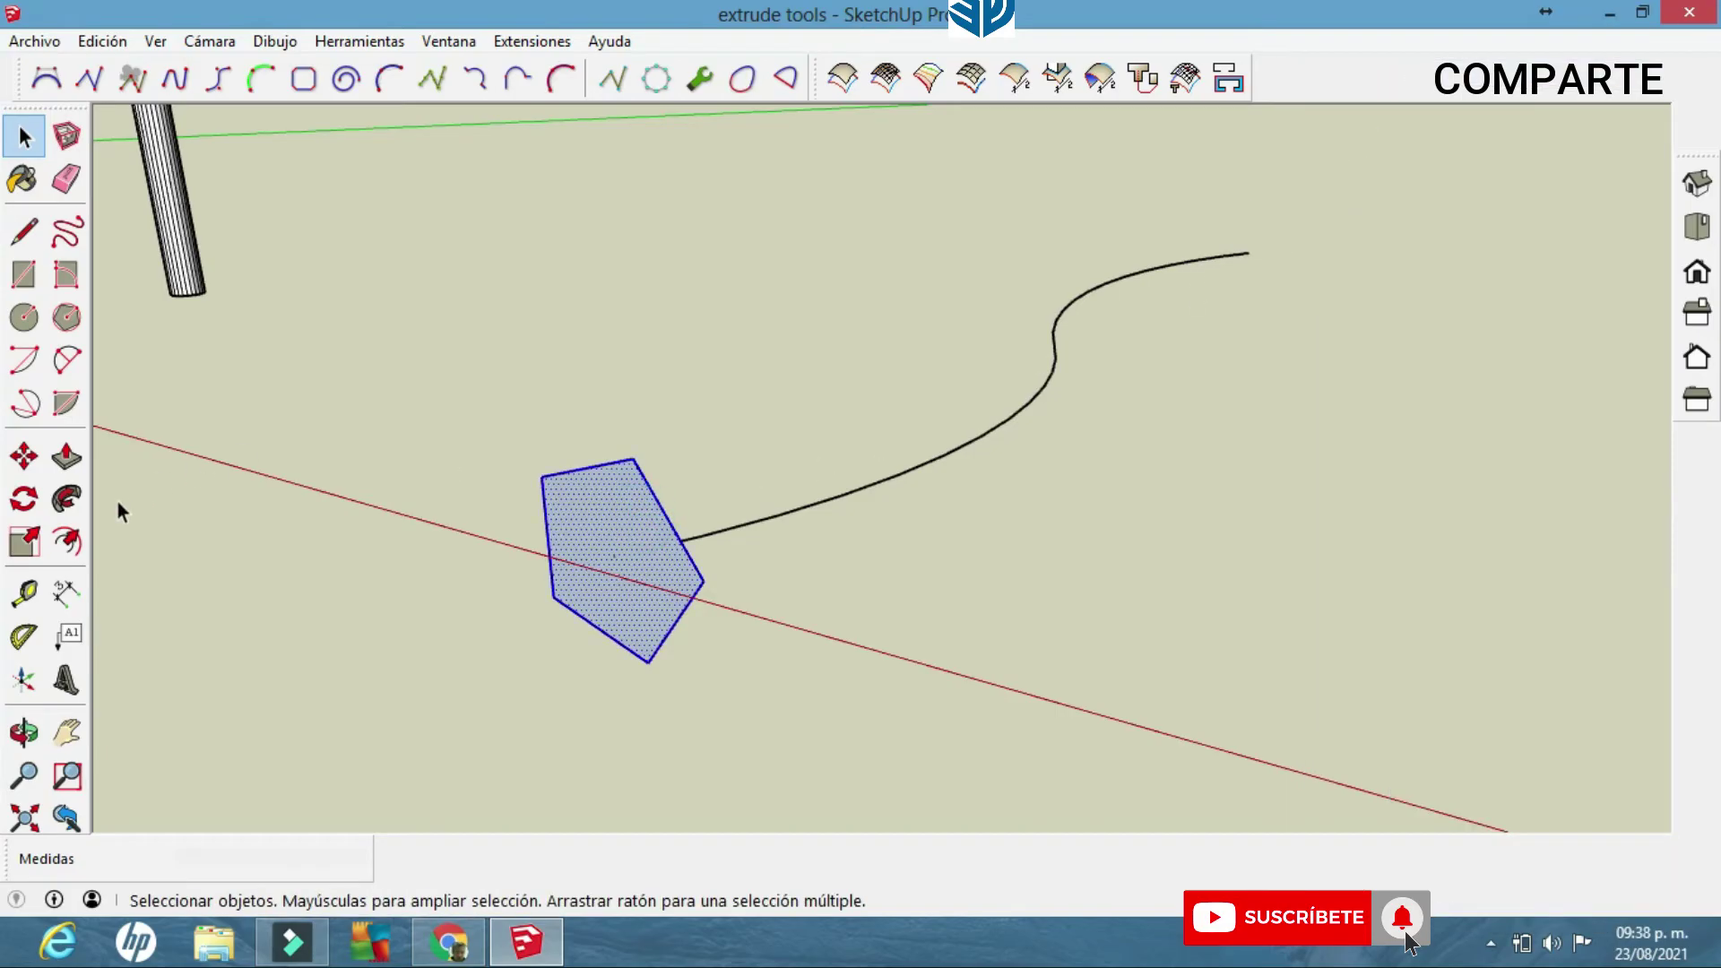
pyautogui.click(66, 498)
pyautogui.click(627, 536)
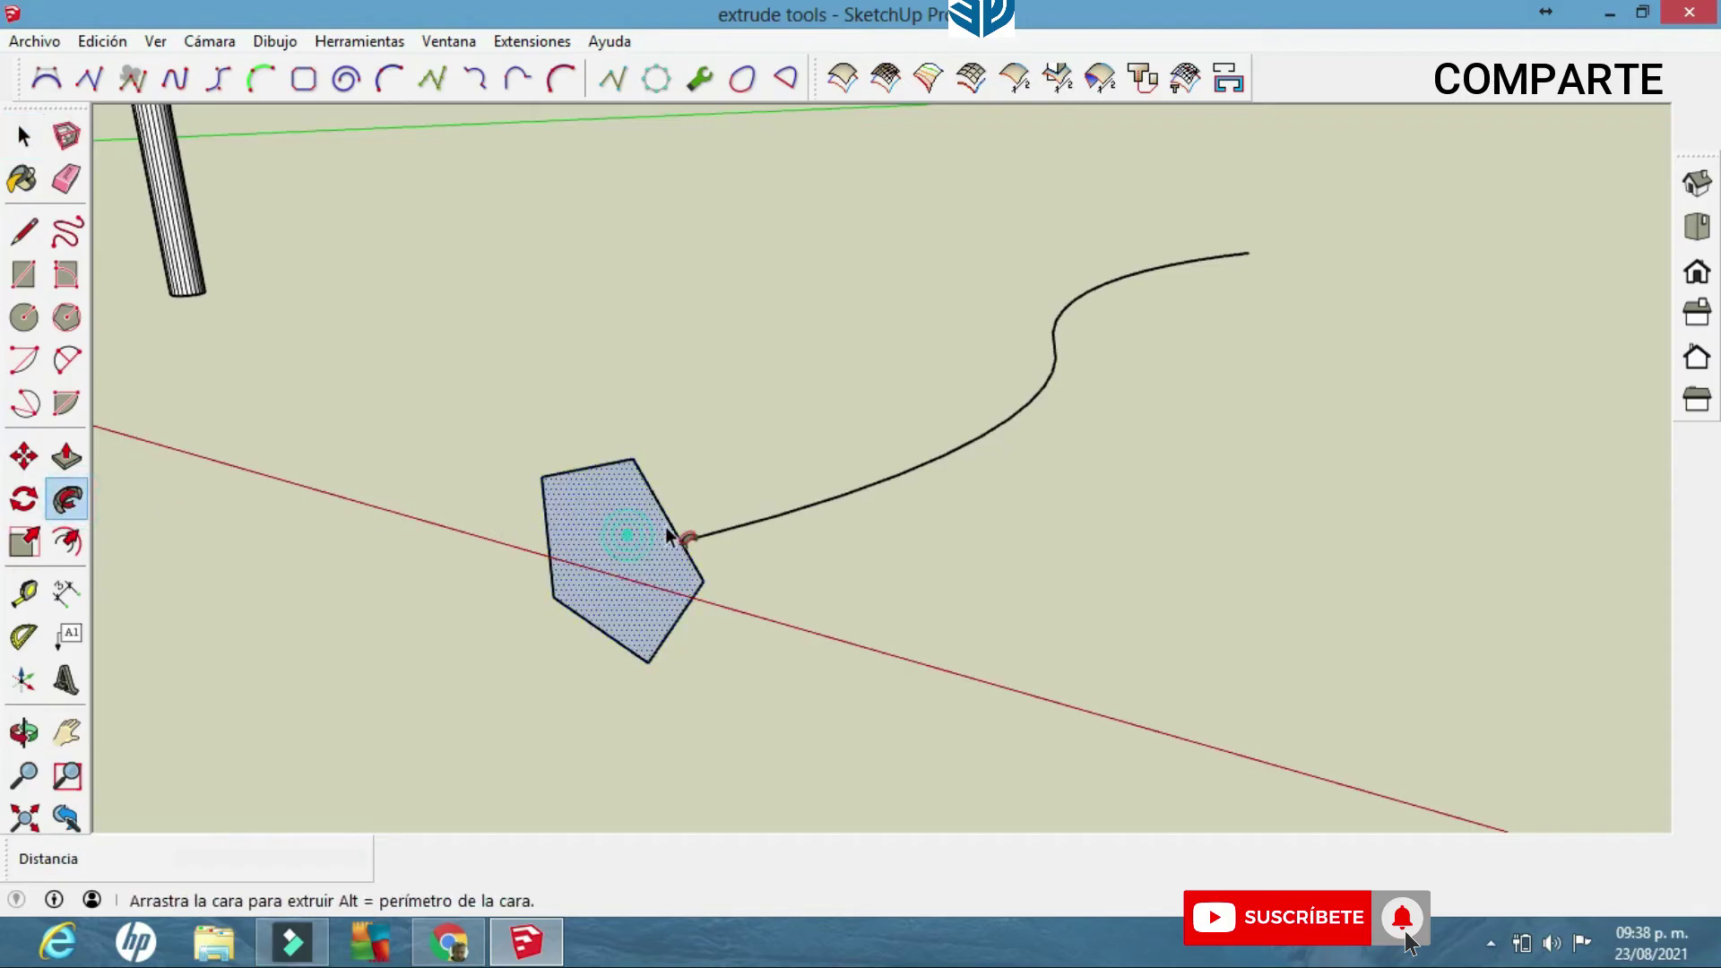
pyautogui.click(611, 581)
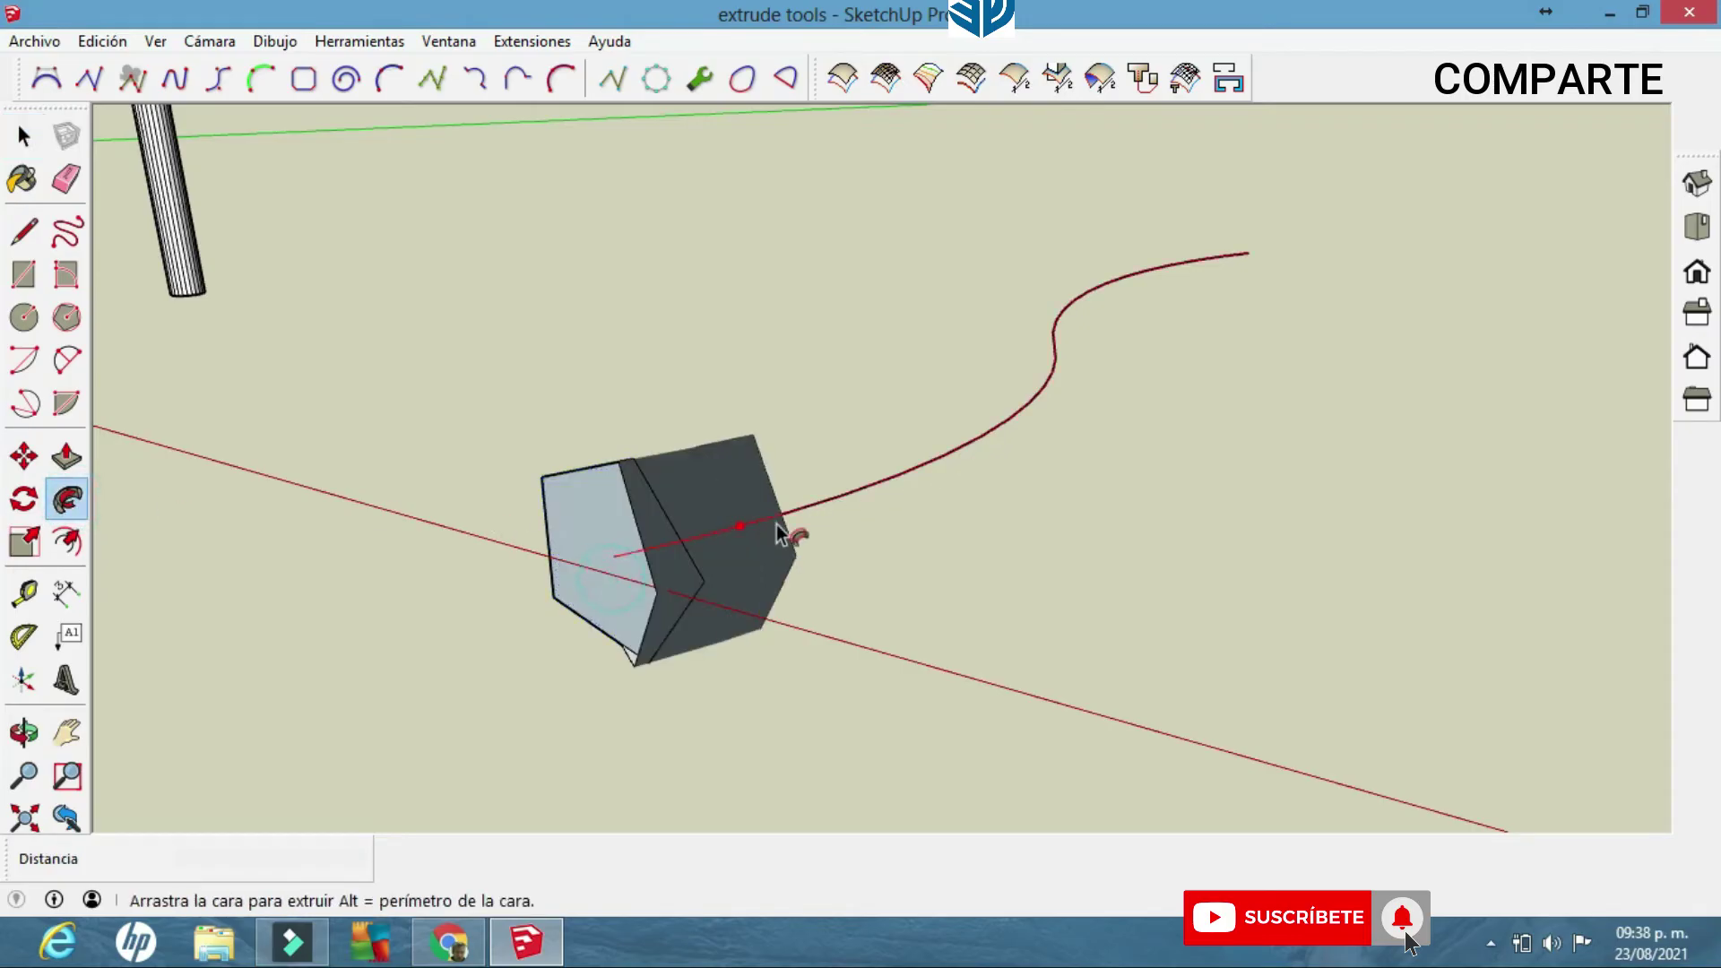
pyautogui.click(1172, 247)
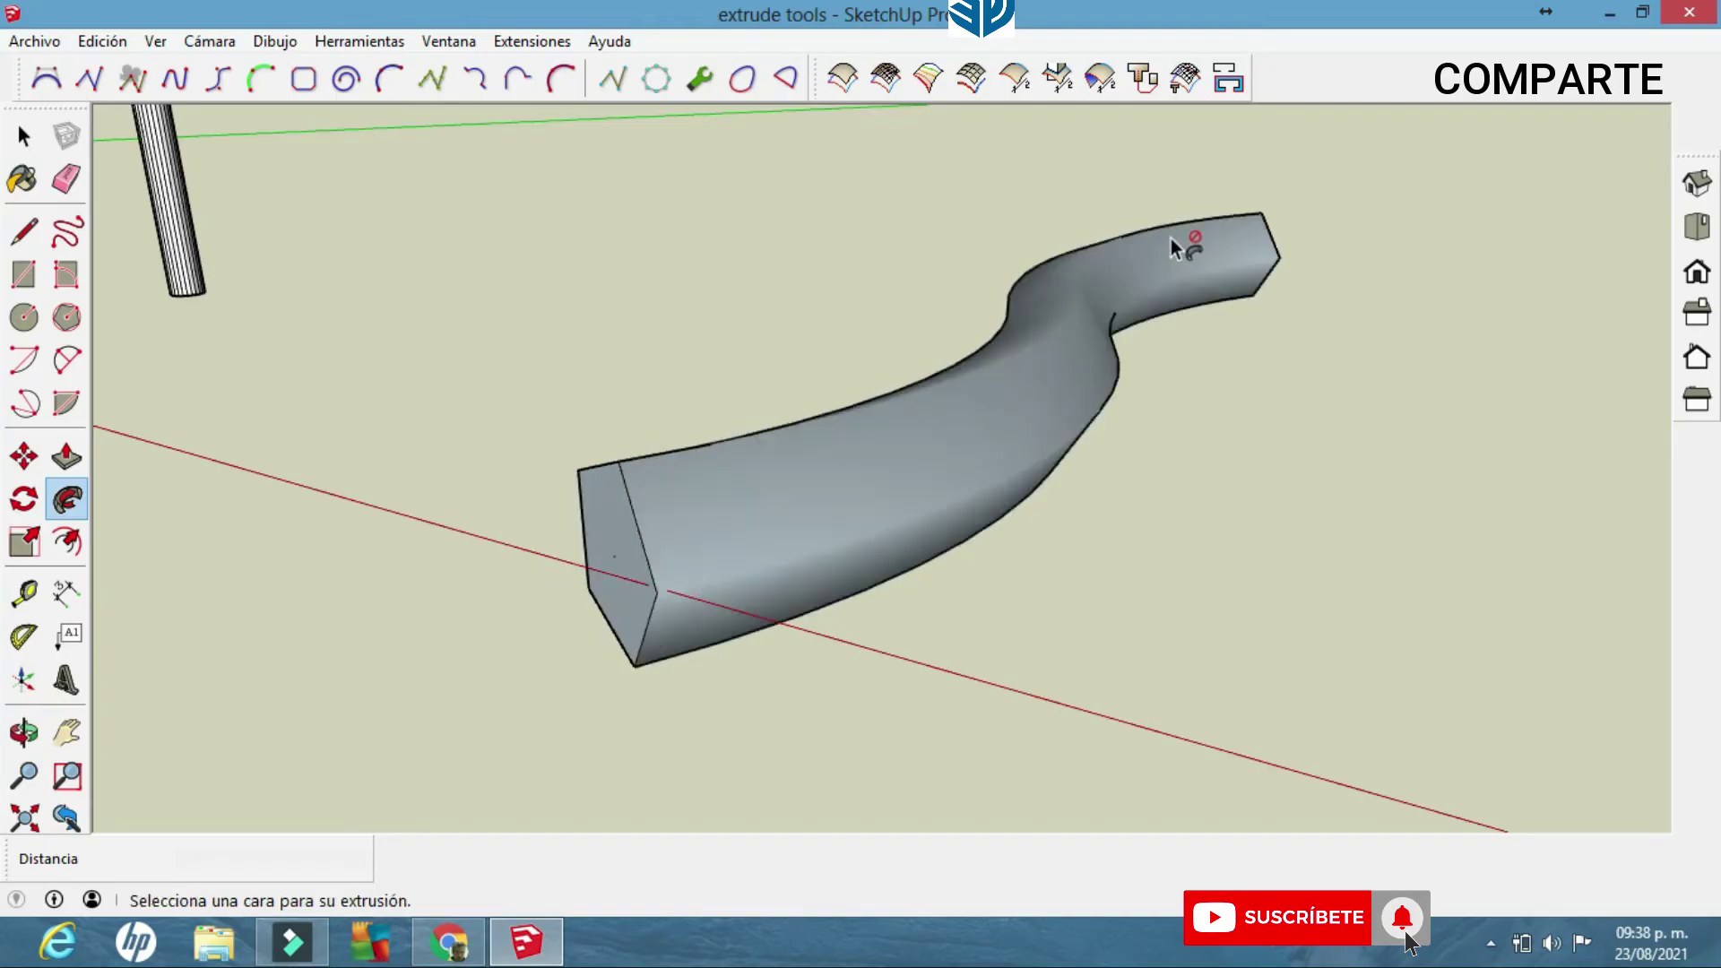
# Examine the swept pentagonal solid from its ends and from the side.
pyautogui.click(24, 136)
pyautogui.click(503, 217)
pyautogui.moveTo(960, 386); pyautogui.dragTo(763, 466, button='middle')
pyautogui.click(38, 126)
pyautogui.click(276, 181)
pyautogui.scroll(-3, 537, 366)
pyautogui.moveTo(536, 366); pyautogui.dragTo(1150, 276, button='middle')
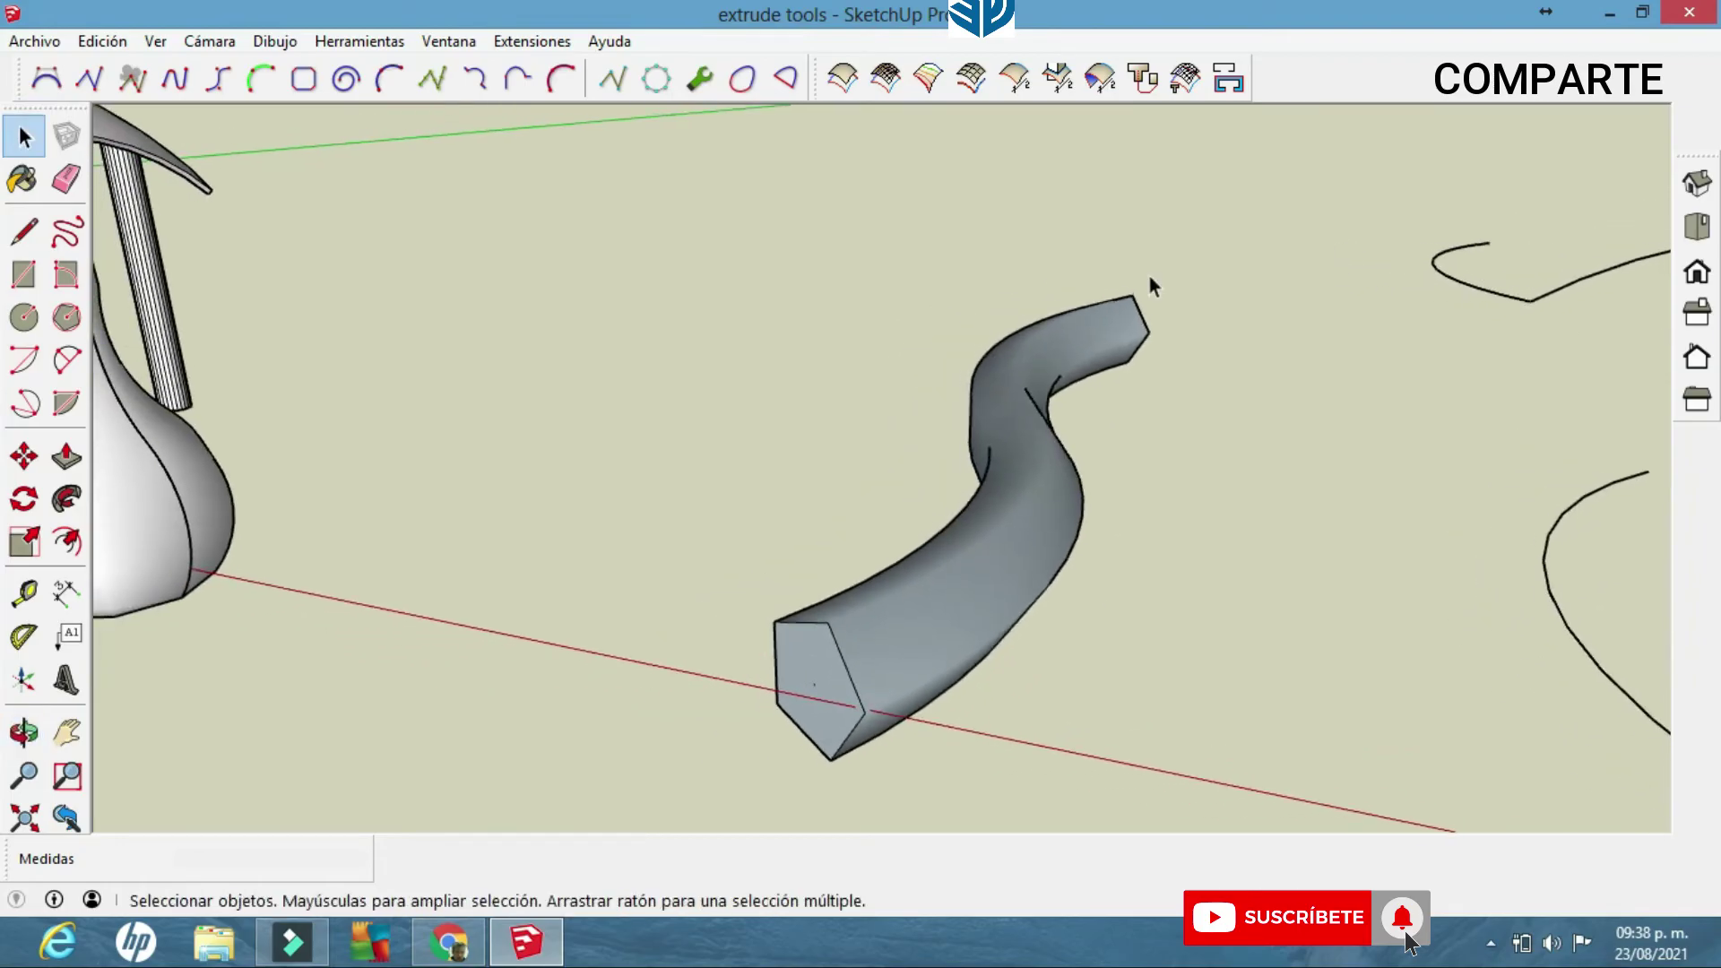
pyautogui.moveTo(798, 556); pyautogui.dragTo(717, 618, button='middle')
pyautogui.moveTo(540, 623); pyautogui.dragTo(861, 651, button='middle')
pyautogui.moveTo(1067, 484); pyautogui.dragTo(725, 569, button='middle')
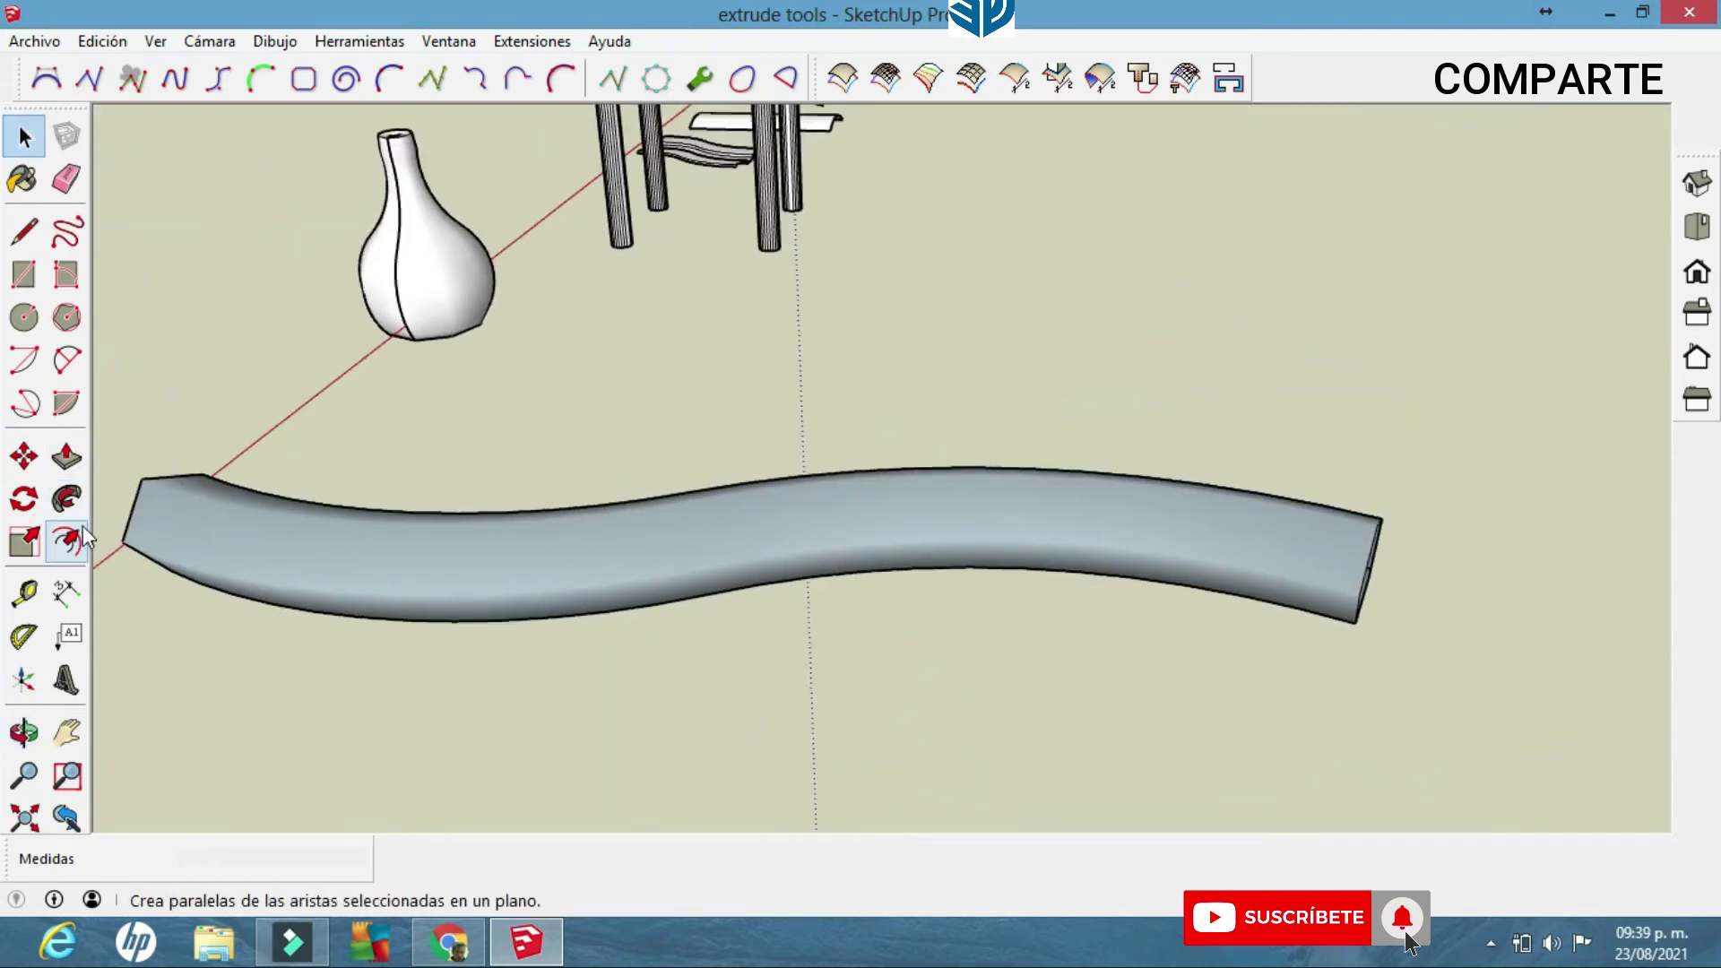
pyautogui.moveTo(307, 534); pyautogui.dragTo(656, 541, button='middle')
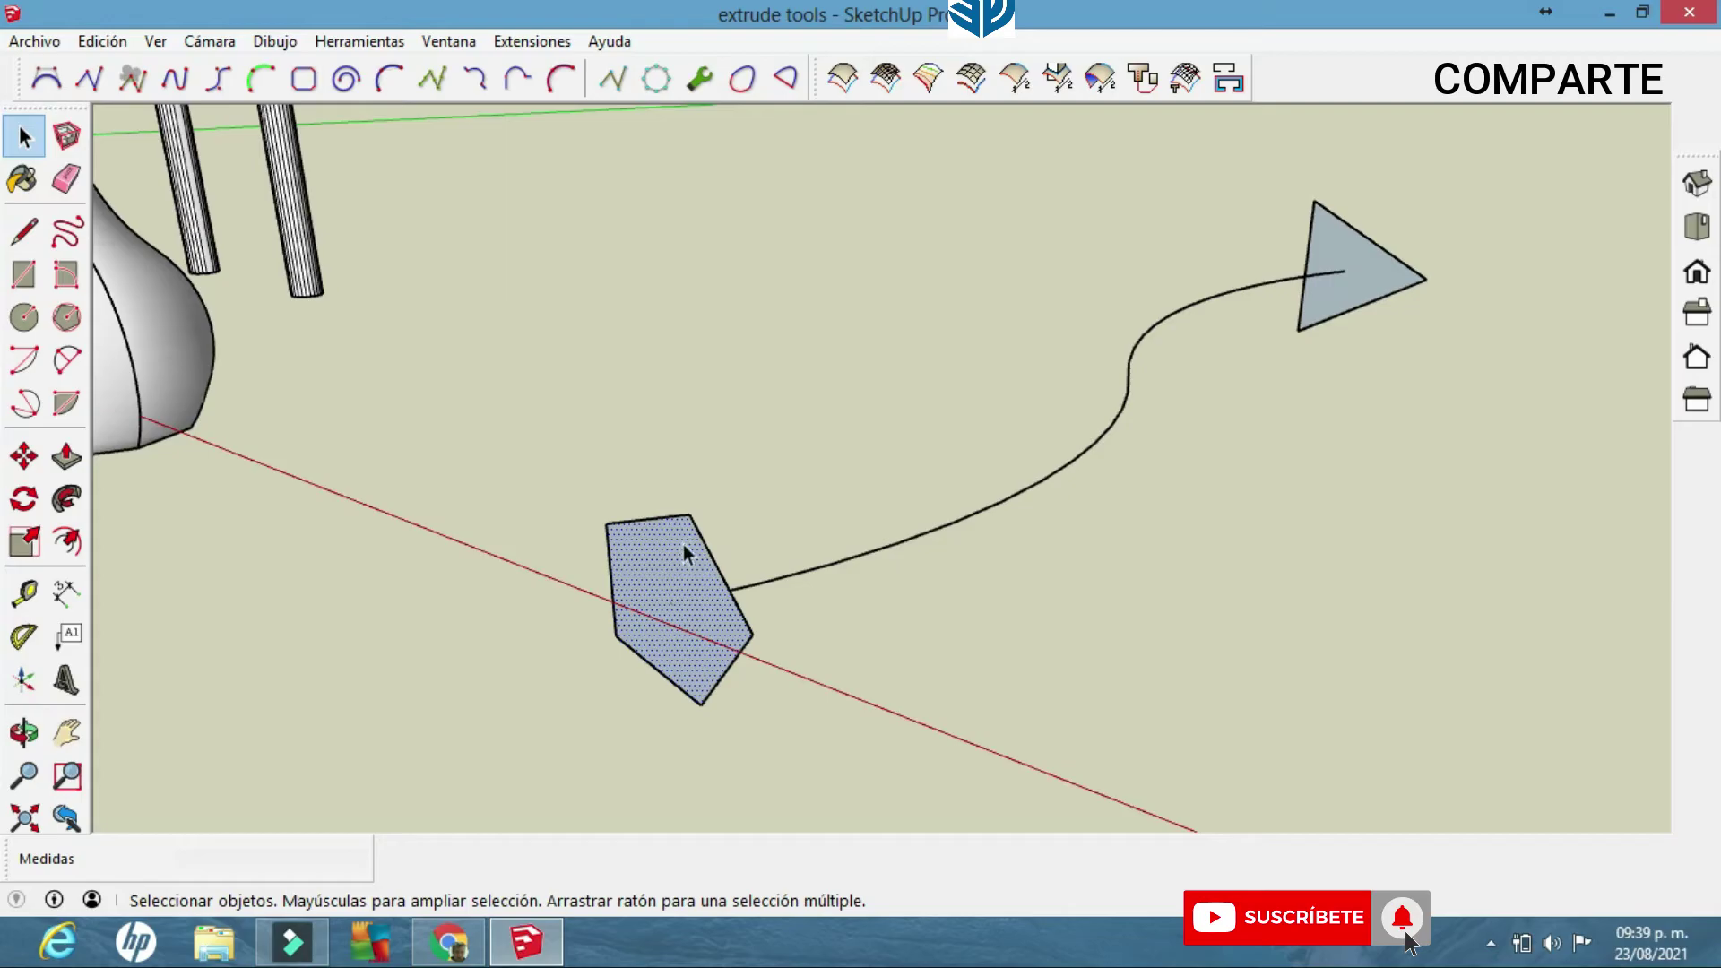
# Display the Curviloft toolset and place it beside the two profiles.
pyautogui.moveTo(1214, 365); pyautogui.dragTo(1159, 425, button='middle')
pyautogui.moveTo(1093, 522); pyautogui.dragTo(1214, 407, button='middle')
pyautogui.rightClick(78, 273)
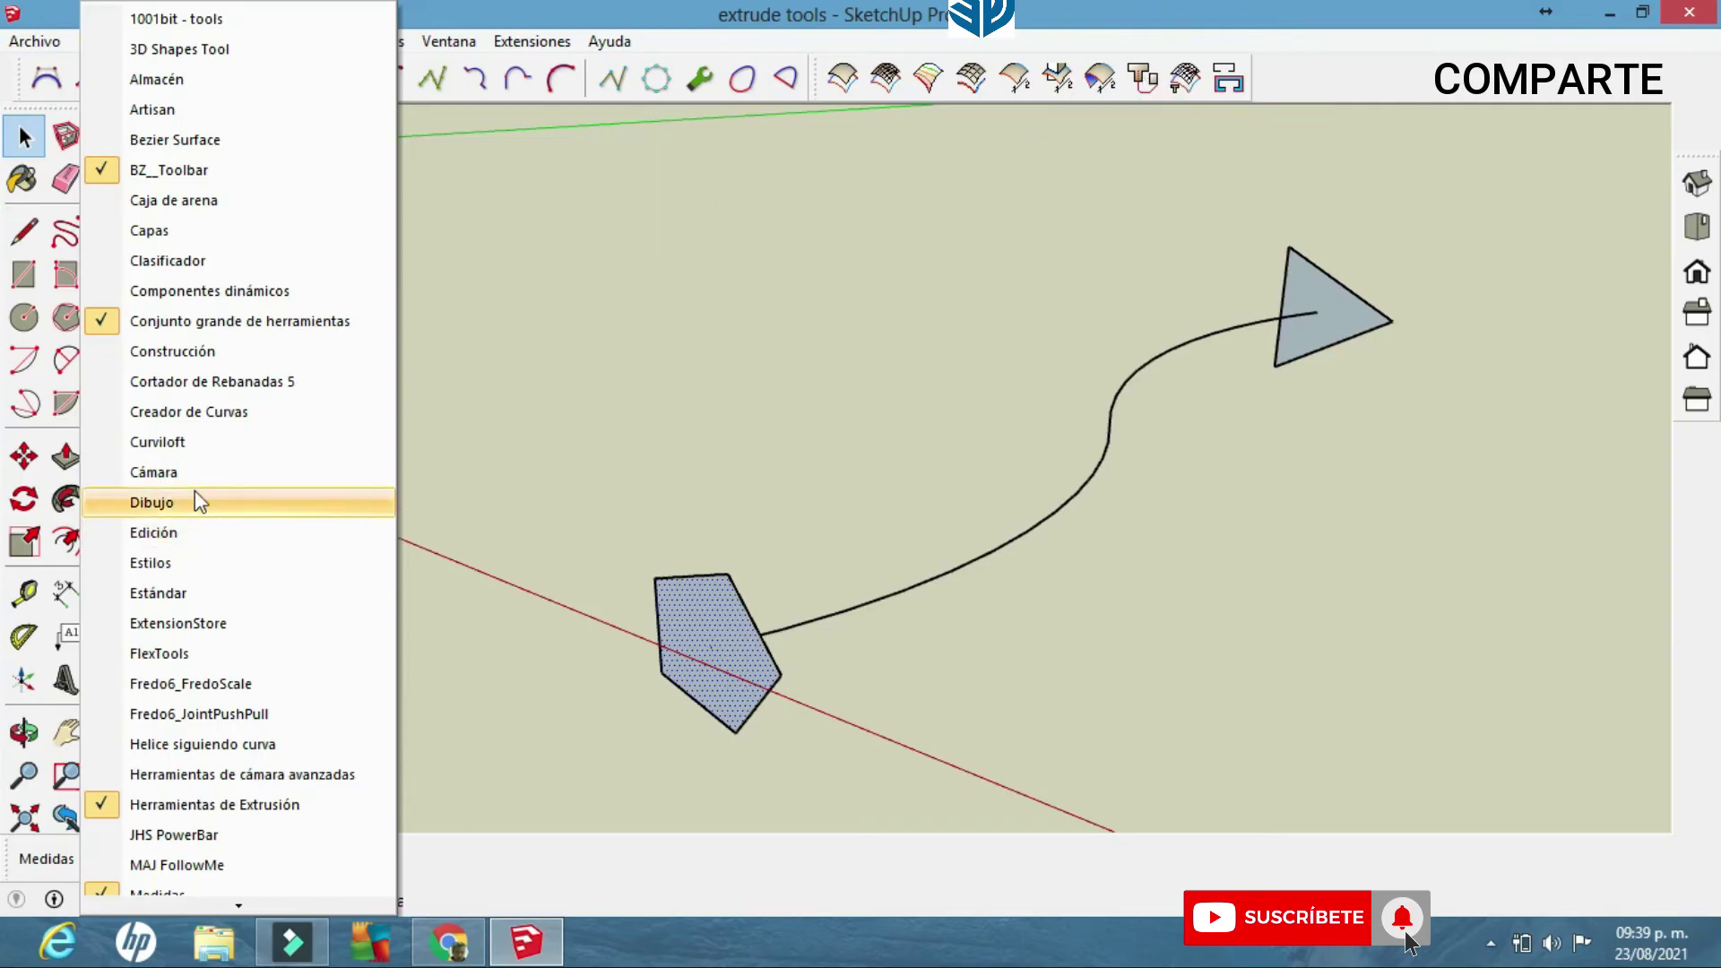
pyautogui.click(190, 444)
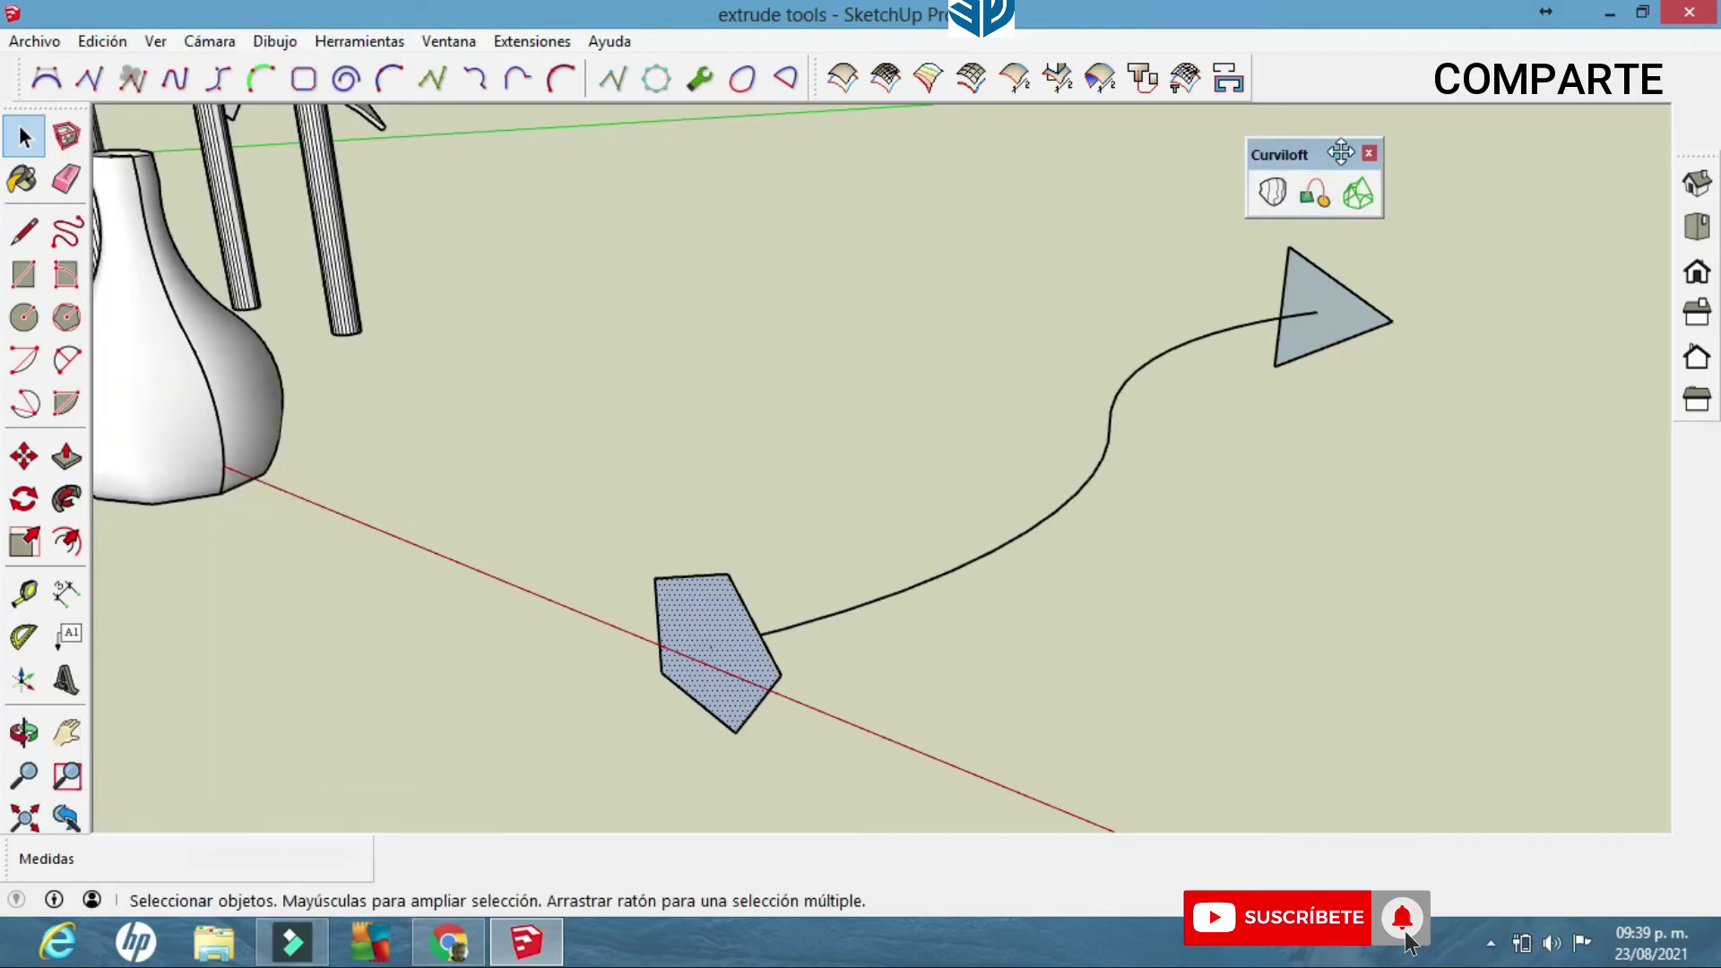
pyautogui.moveTo(1333, 164); pyautogui.dragTo(1383, 135)
# Loft the pentagon to the triangle along the S-shaped curve with Curviloft's Loft along Path, and look over the result.
pyautogui.moveTo(988, 429); pyautogui.dragTo(891, 442, button='middle')
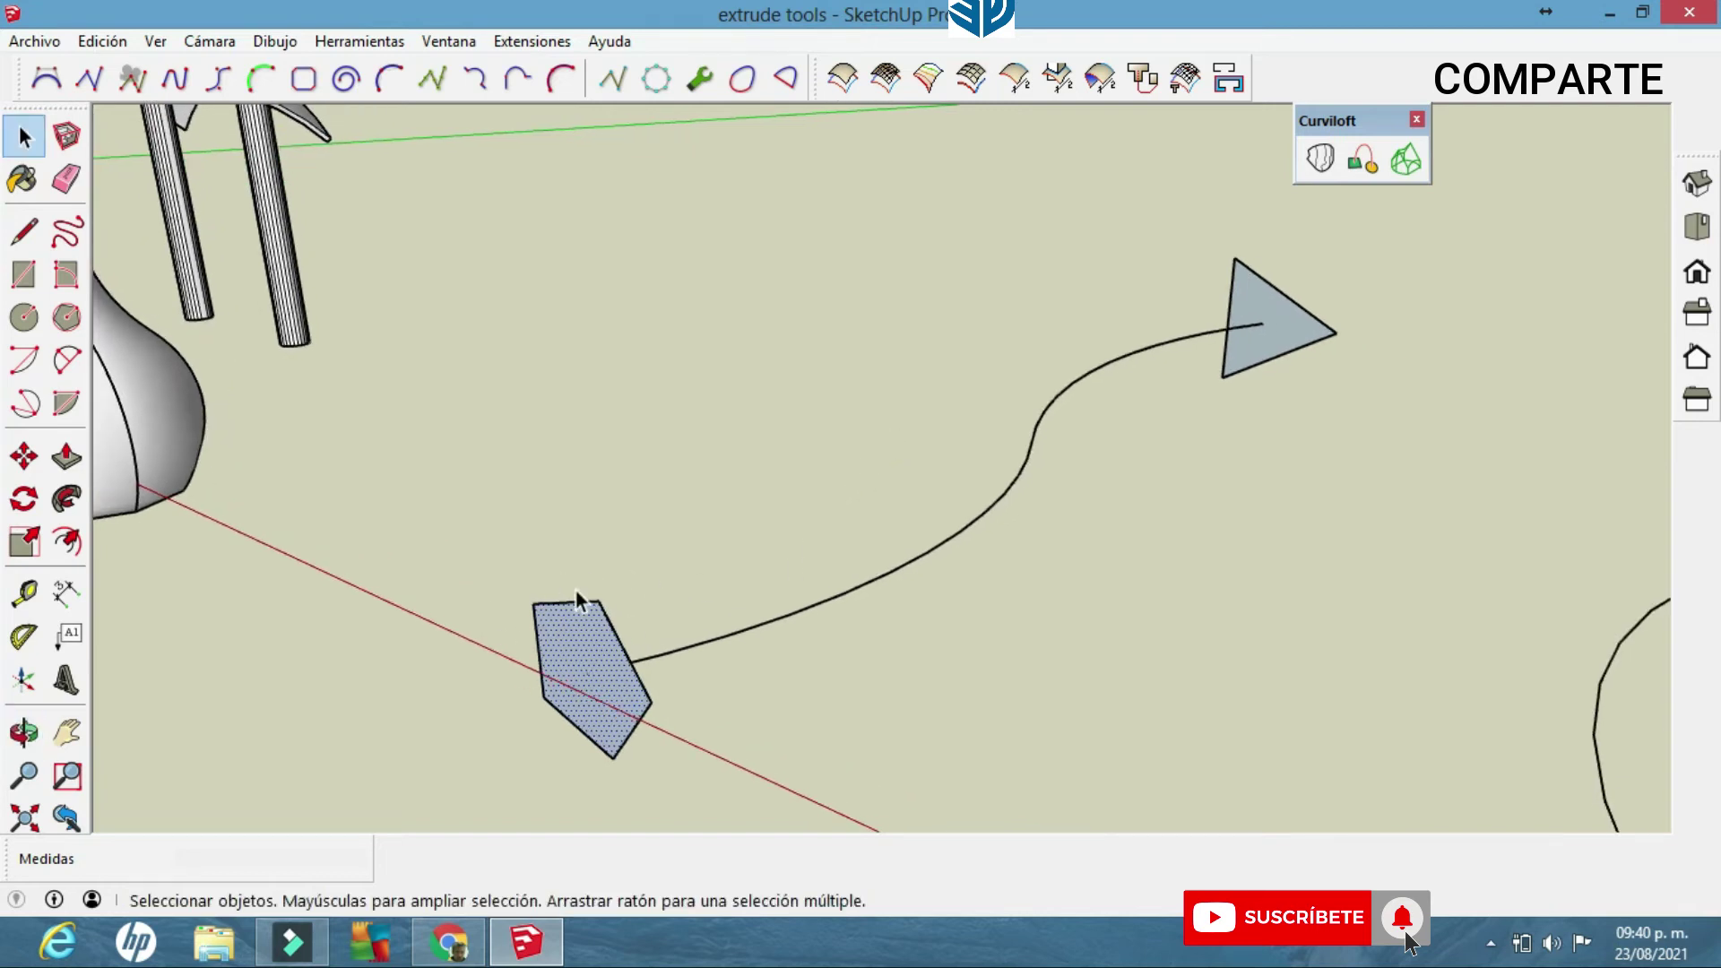
pyautogui.moveTo(1307, 340)
pyautogui.mouseDown(button='middle')
pyautogui.moveTo(1280, 315)
pyautogui.moveTo(1242, 325)
pyautogui.mouseUp(button='middle')
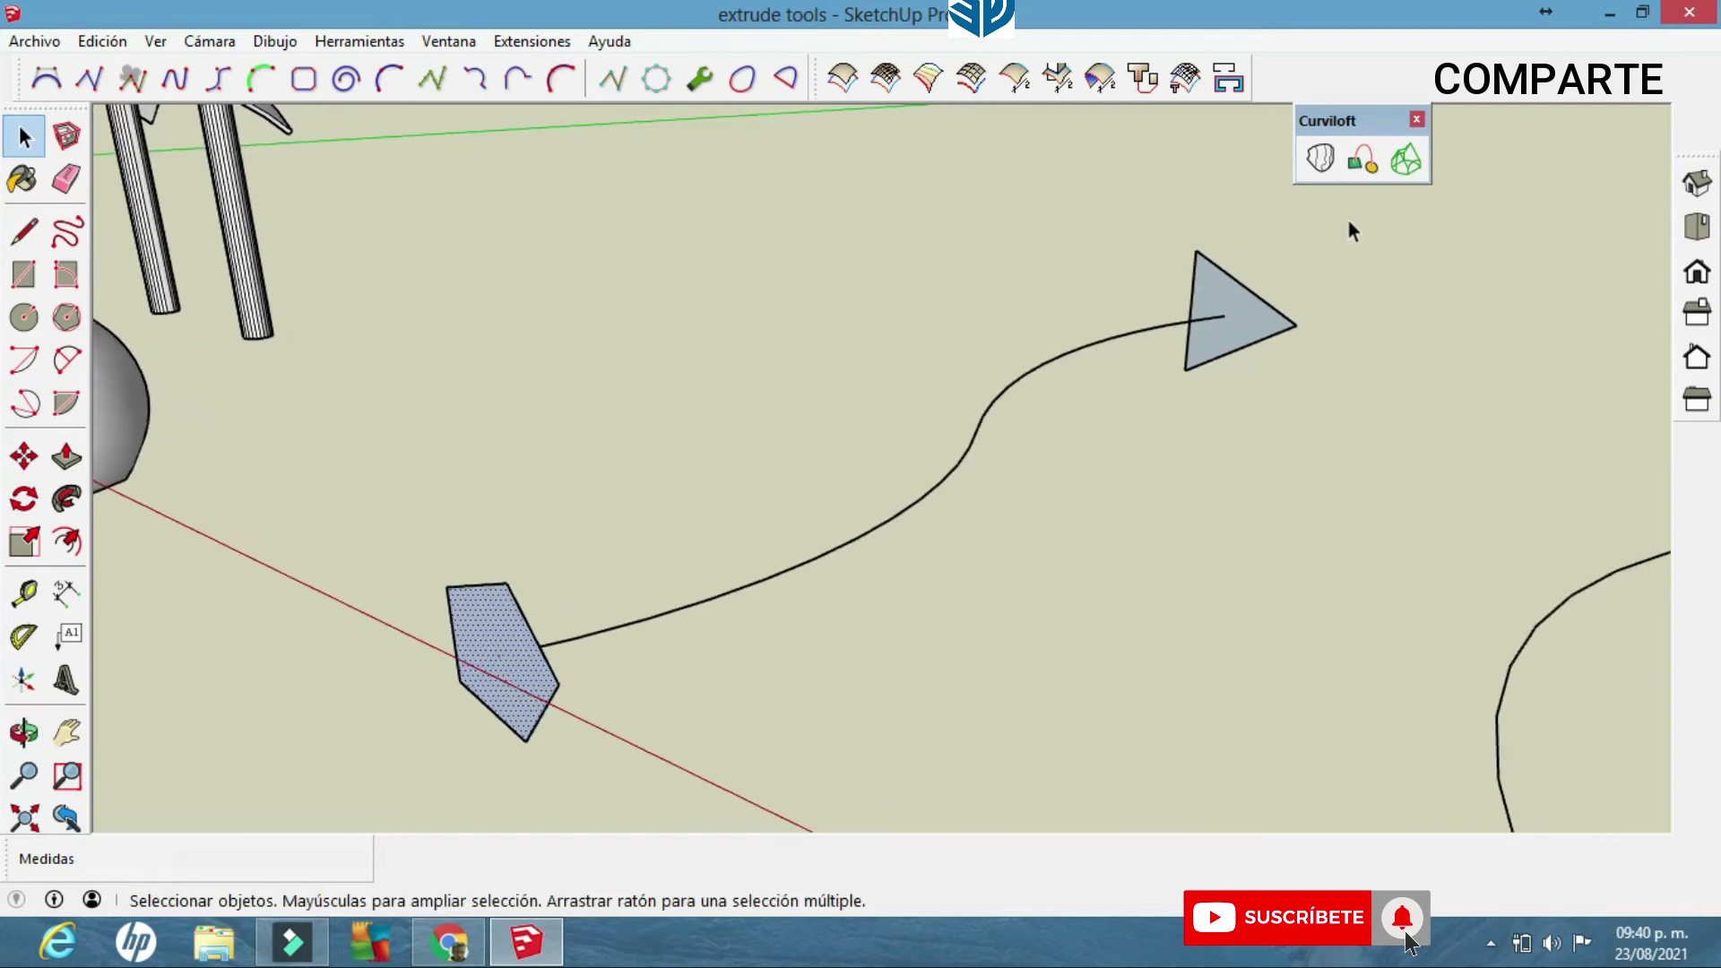
pyautogui.click(1364, 166)
pyautogui.moveTo(1243, 771); pyautogui.dragTo(502, 285)
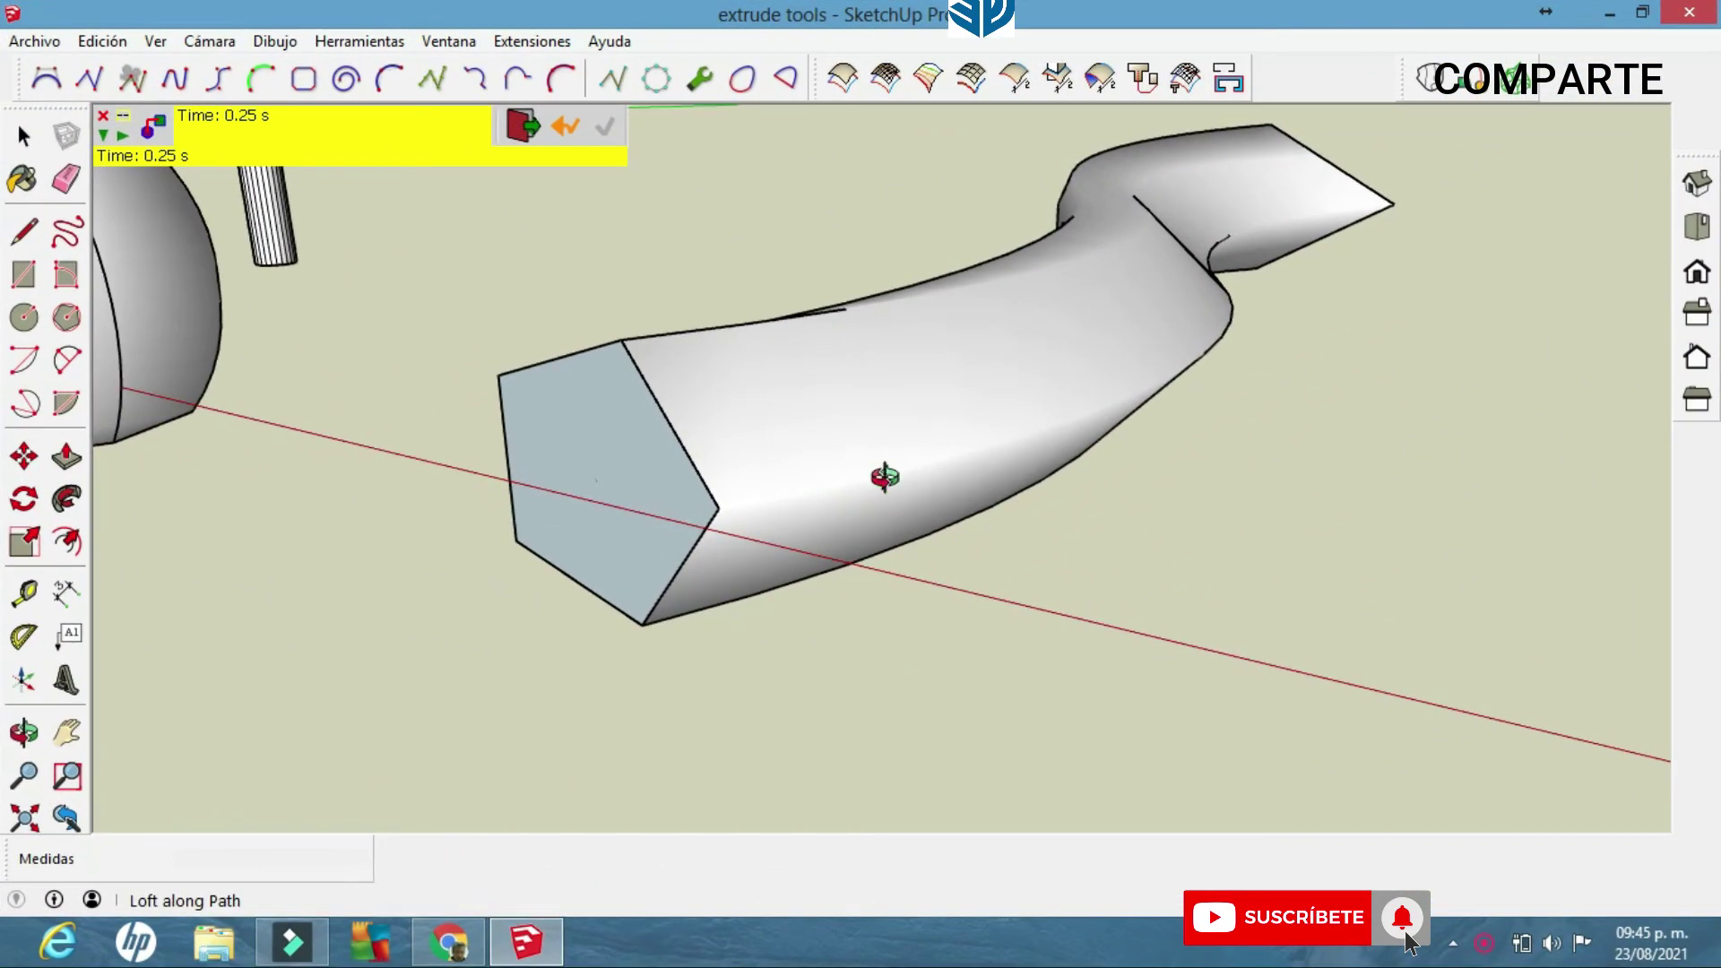
pyautogui.moveTo(885, 477); pyautogui.dragTo(753, 462, button='middle')
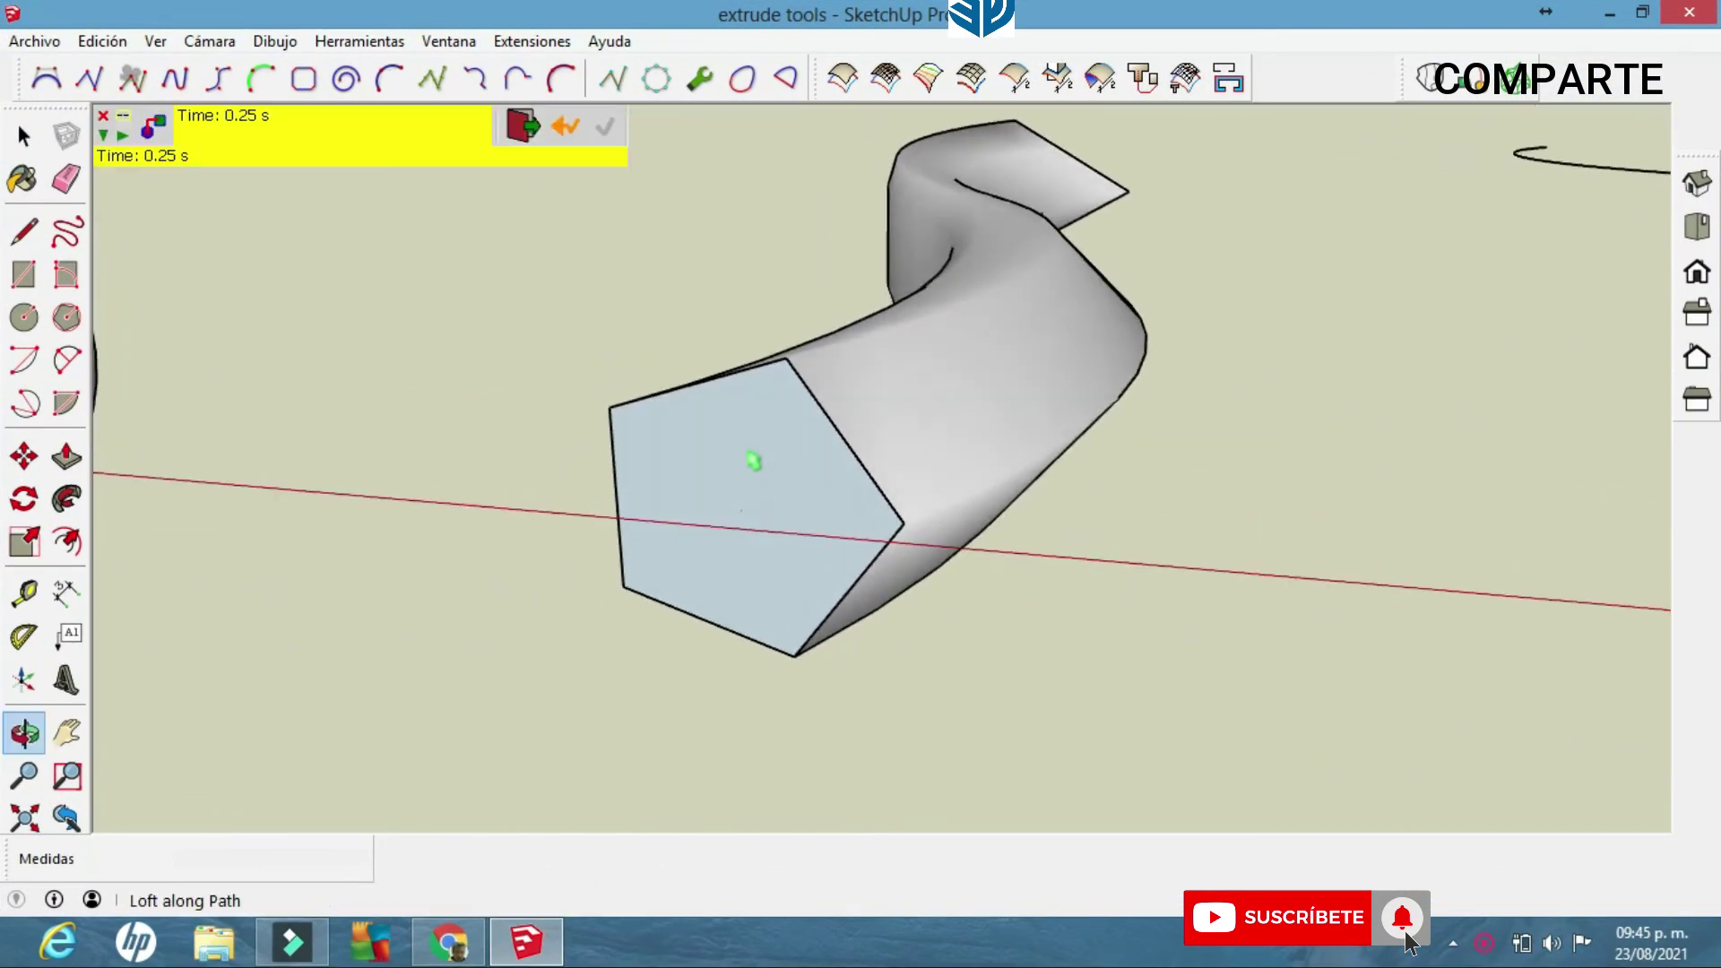
pyautogui.moveTo(914, 498); pyautogui.dragTo(1149, 475, button='middle')
pyautogui.moveTo(1265, 415); pyautogui.dragTo(1004, 562, button='middle')
pyautogui.moveTo(1028, 512); pyautogui.dragTo(1076, 433, button='middle')
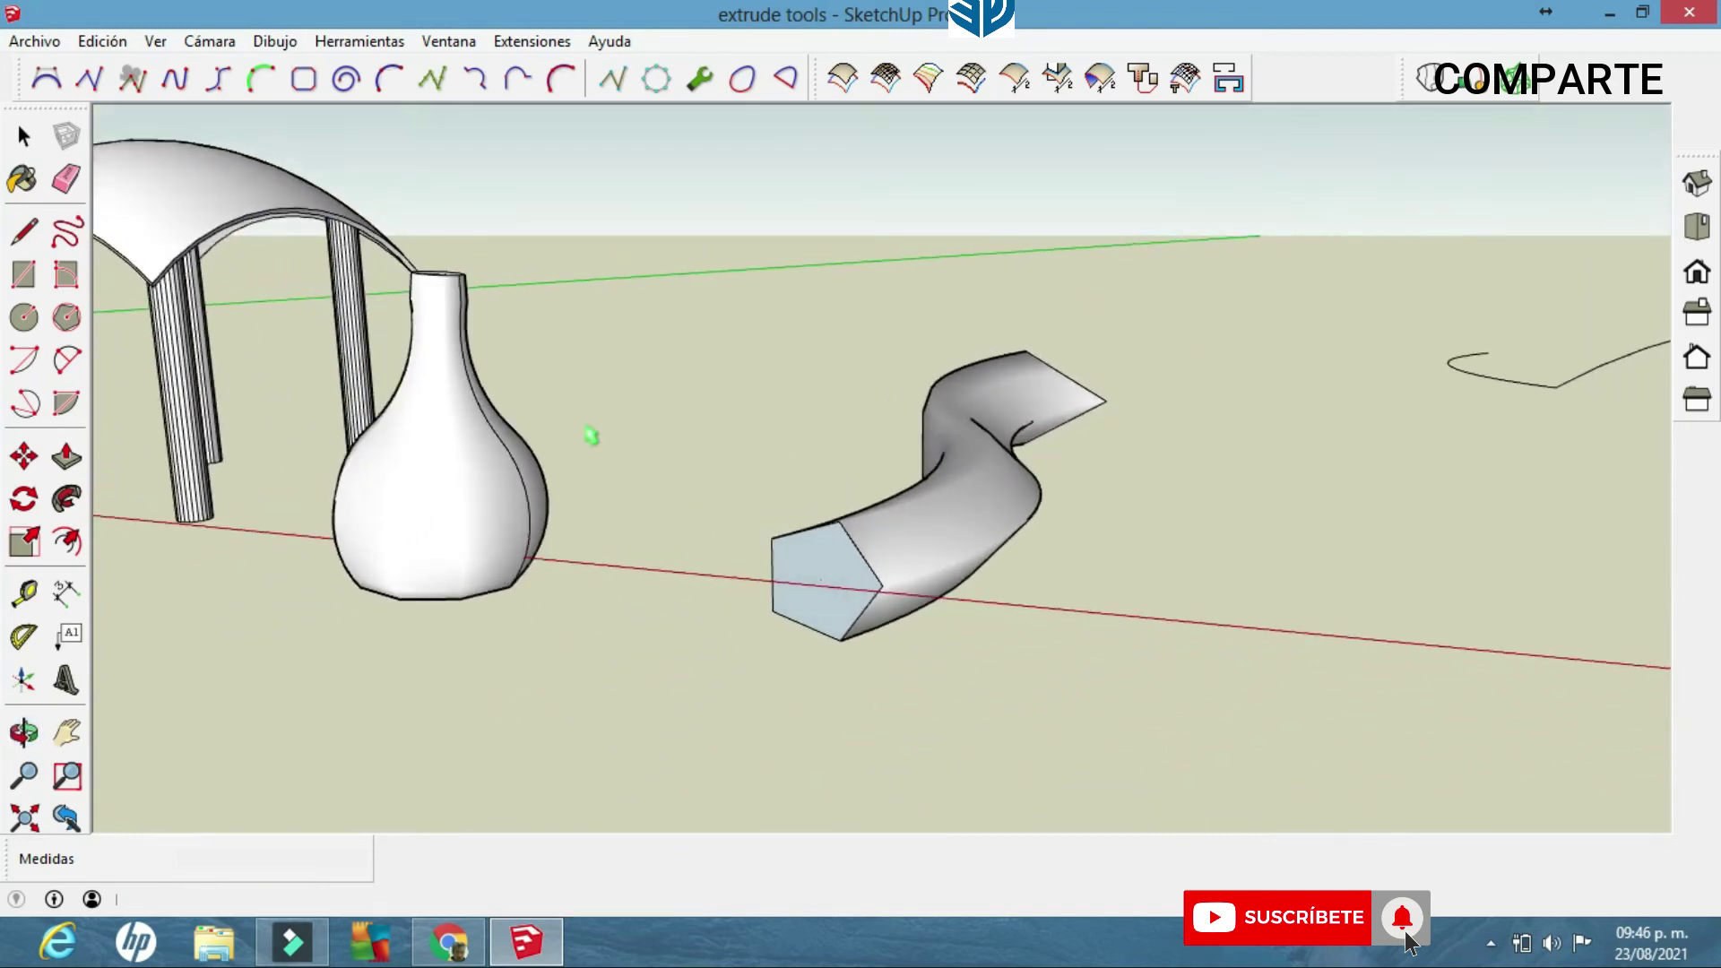
# Examine the sets of arc curves prepared beyond the lofted solid and the small C-shaped profile beside the nearest set.
pyautogui.click(65, 497)
pyautogui.keyDown('shift'); pyautogui.moveTo(1011, 554); pyautogui.dragTo(950, 556, button='middle'); pyautogui.keyUp('shift')
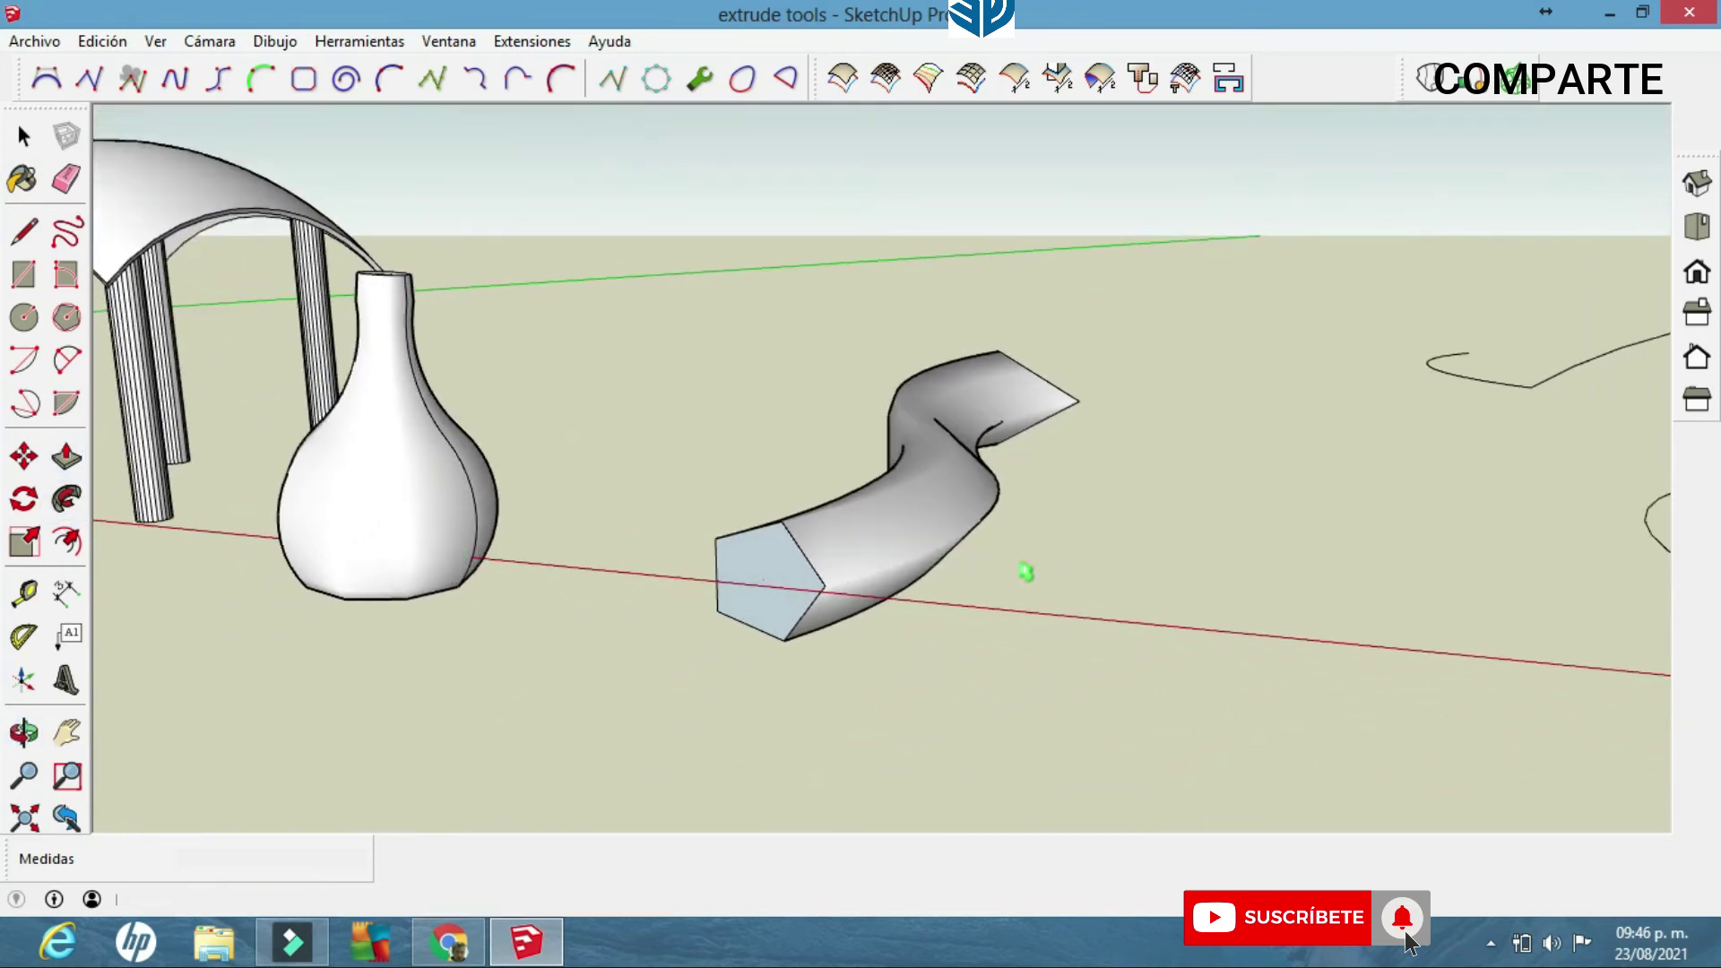
pyautogui.scroll(-2, 1031, 571)
pyautogui.keyDown('shift'); pyautogui.moveTo(1111, 552); pyautogui.dragTo(639, 571, button='middle'); pyautogui.keyUp('shift')
pyautogui.scroll(-2, 891, 582)
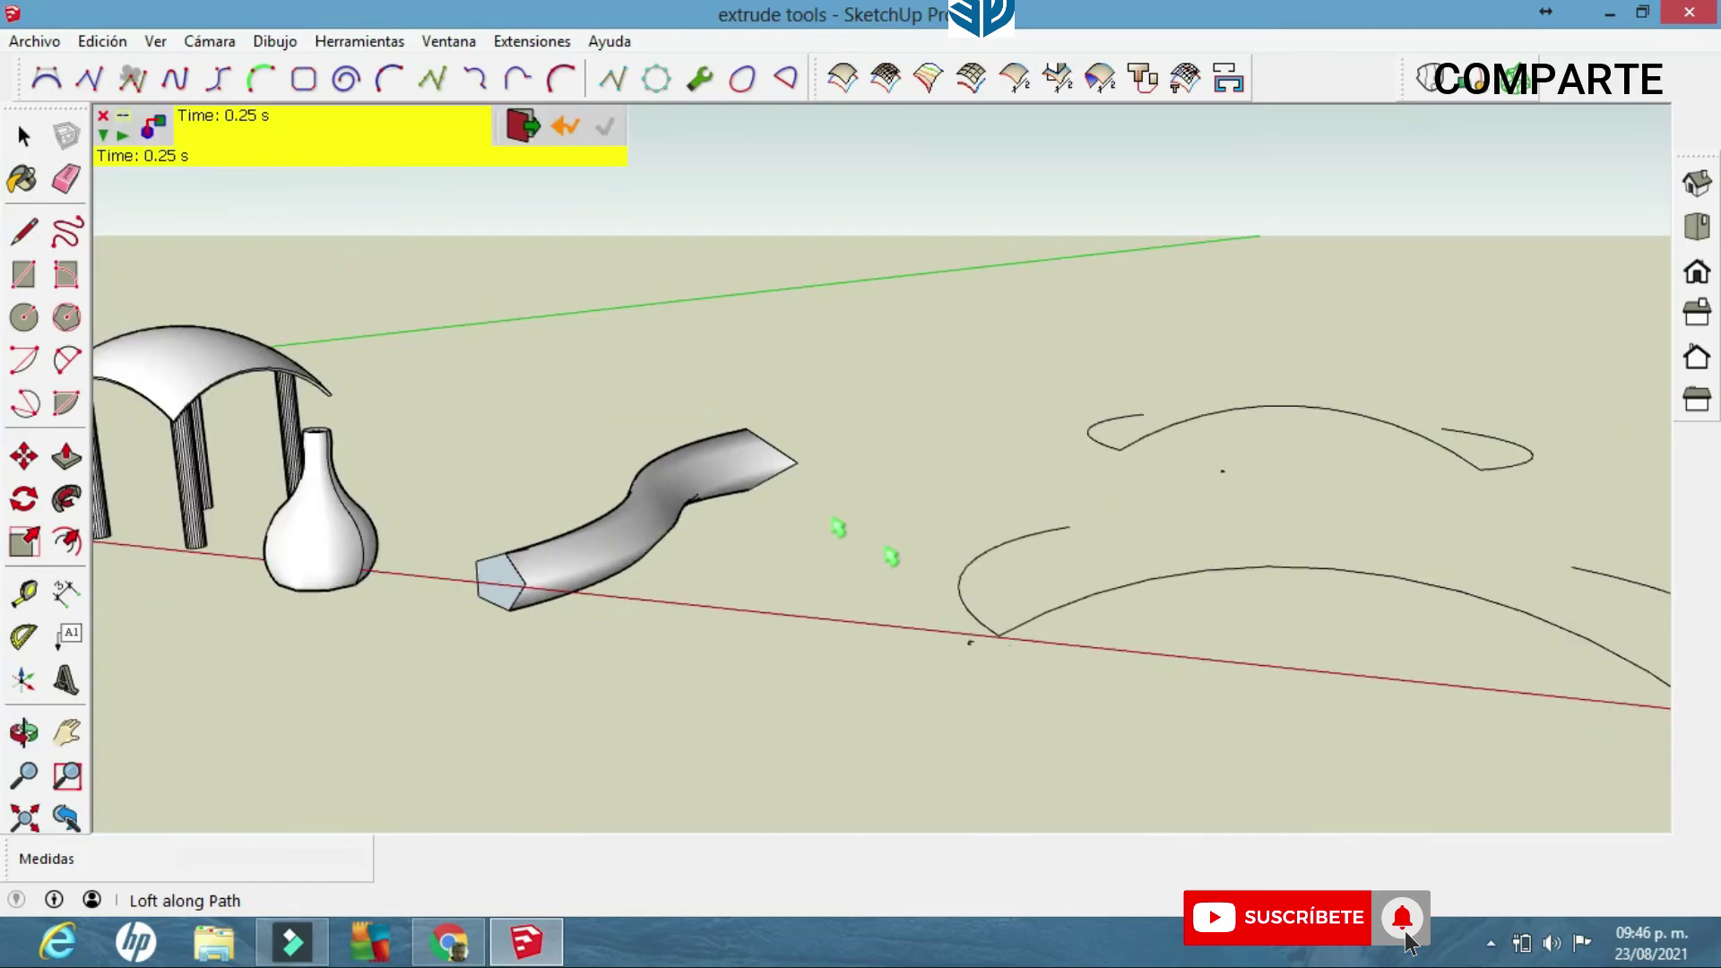
pyautogui.keyDown('shift'); pyautogui.moveTo(975, 564); pyautogui.dragTo(1363, 664, button='middle'); pyautogui.keyUp('shift')
pyautogui.moveTo(1063, 494); pyautogui.dragTo(1199, 610, button='middle')
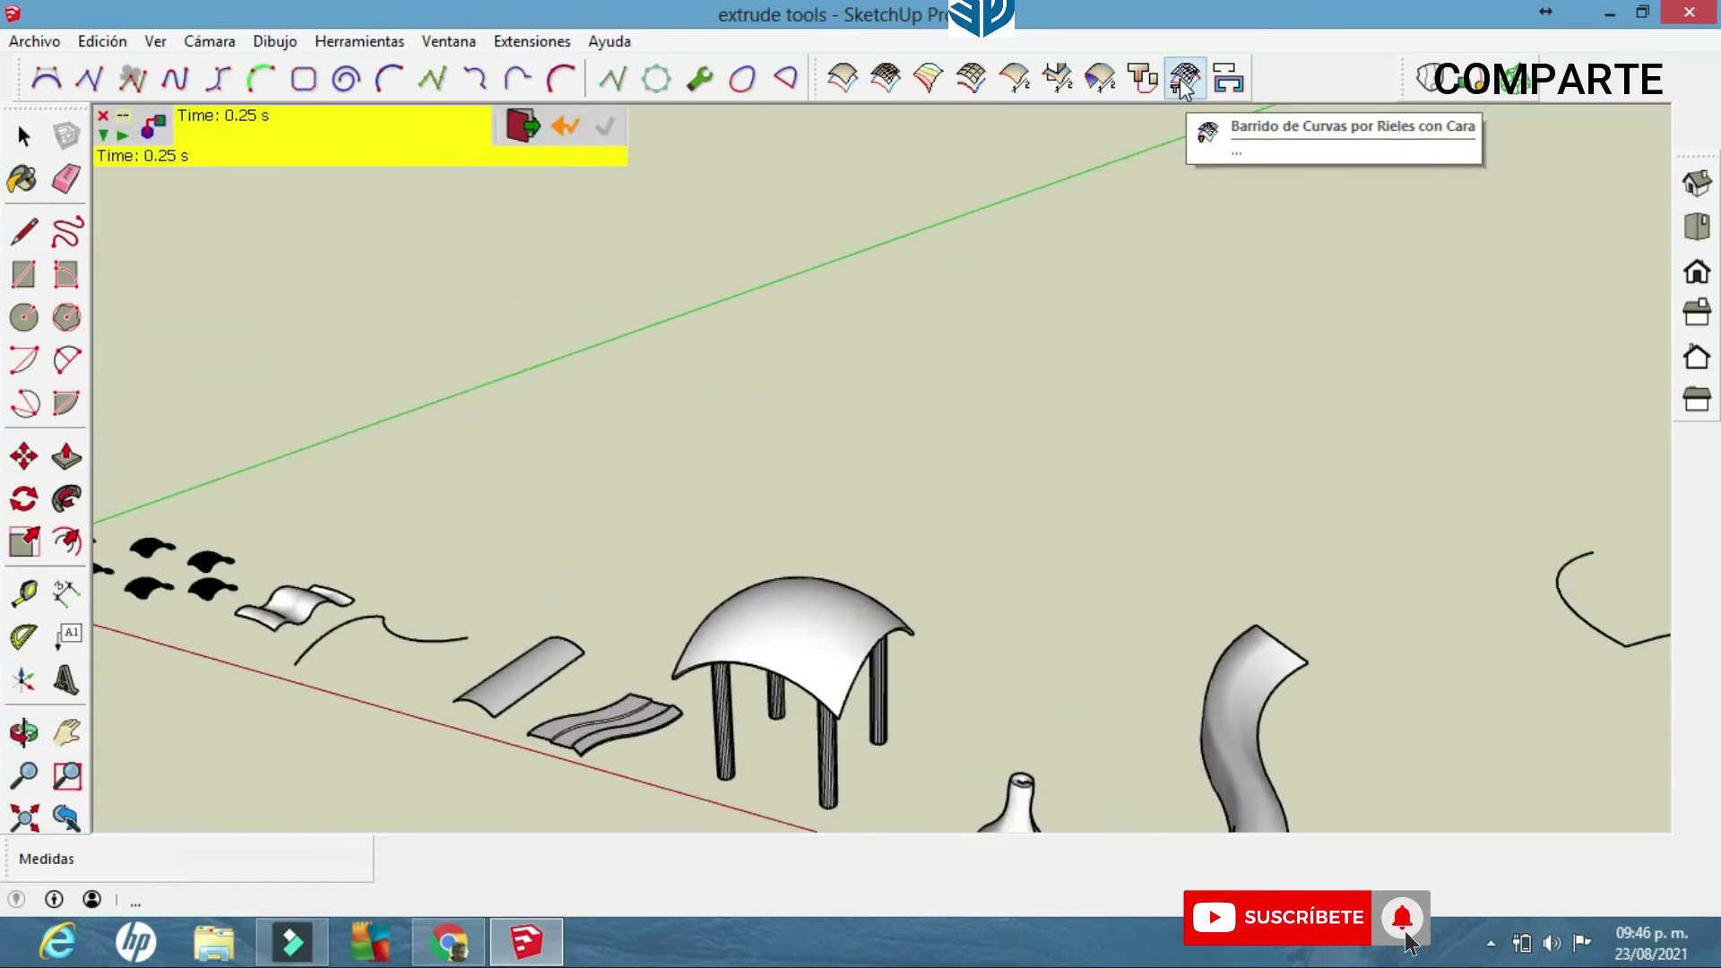
pyautogui.moveTo(1487, 503); pyautogui.dragTo(1152, 563, button='middle')
pyautogui.scroll(1, 1083, 700)
pyautogui.keyDown('shift'); pyautogui.moveTo(1083, 700); pyautogui.dragTo(992, 564, button='middle'); pyautogui.keyUp('shift')
pyautogui.scroll(1, 1064, 607)
pyautogui.scroll(2, 1063, 607)
pyautogui.scroll(6, 704, 610)
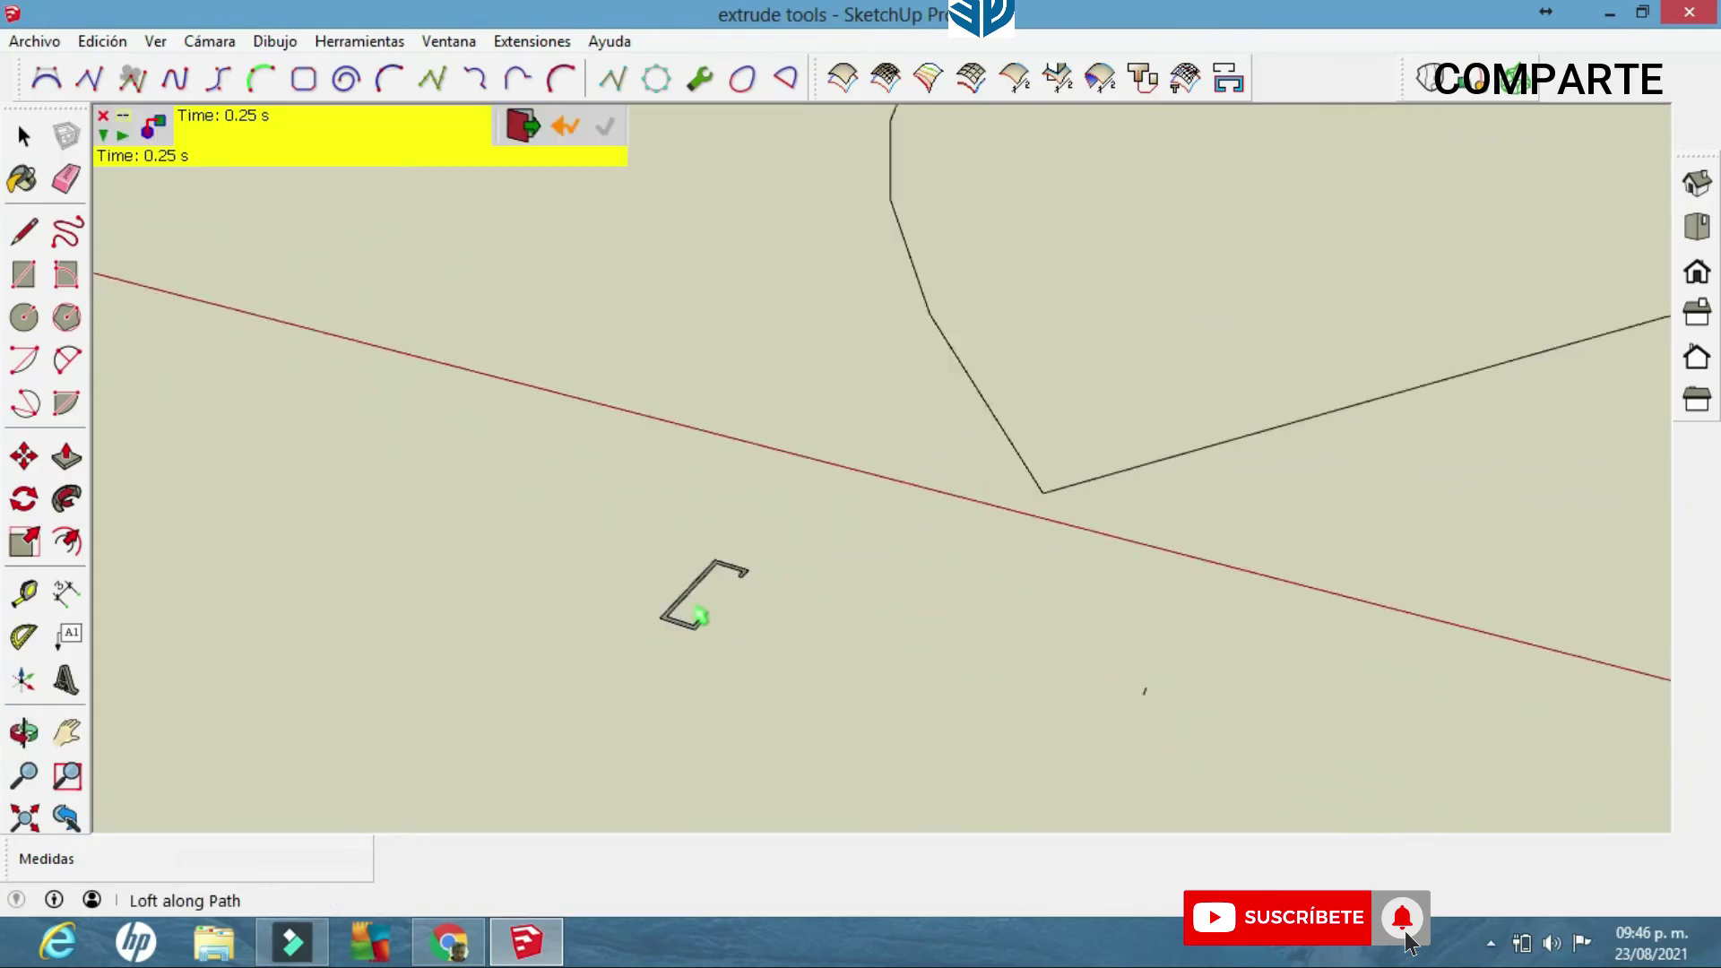
pyautogui.scroll(-8, 730, 603)
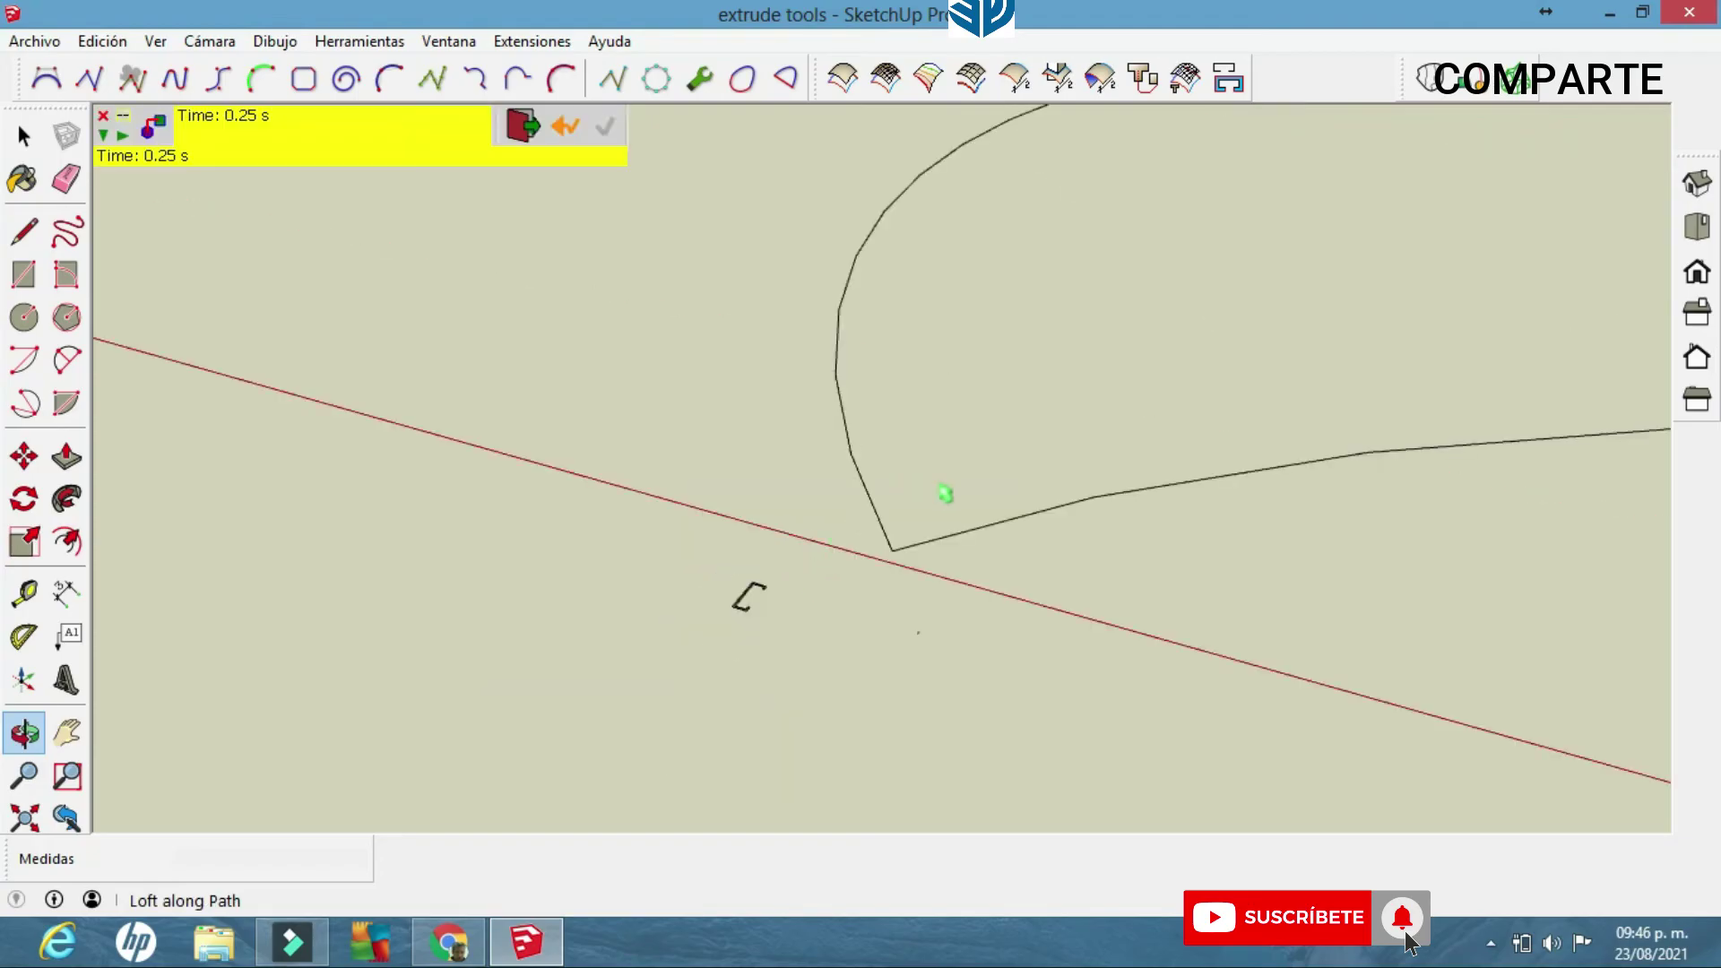
# Examine the small rectangular and I-shaped profiles placed beside the other two sets of arcs.
pyautogui.moveTo(1036, 443); pyautogui.dragTo(773, 596, button='middle')
pyautogui.scroll(6, 775, 603)
pyautogui.scroll(-2, 754, 614)
pyautogui.keyDown('shift'); pyautogui.moveTo(1353, 622); pyautogui.dragTo(915, 609, button='middle'); pyautogui.keyUp('shift')
pyautogui.keyDown('shift'); pyautogui.moveTo(1348, 385); pyautogui.dragTo(968, 779, button='middle'); pyautogui.keyUp('shift')
pyautogui.keyDown('shift'); pyautogui.moveTo(1362, 278); pyautogui.dragTo(877, 680, button='middle'); pyautogui.keyUp('shift')
pyautogui.keyDown('shift'); pyautogui.moveTo(1291, 333); pyautogui.dragTo(1086, 538, button='middle'); pyautogui.keyUp('shift')
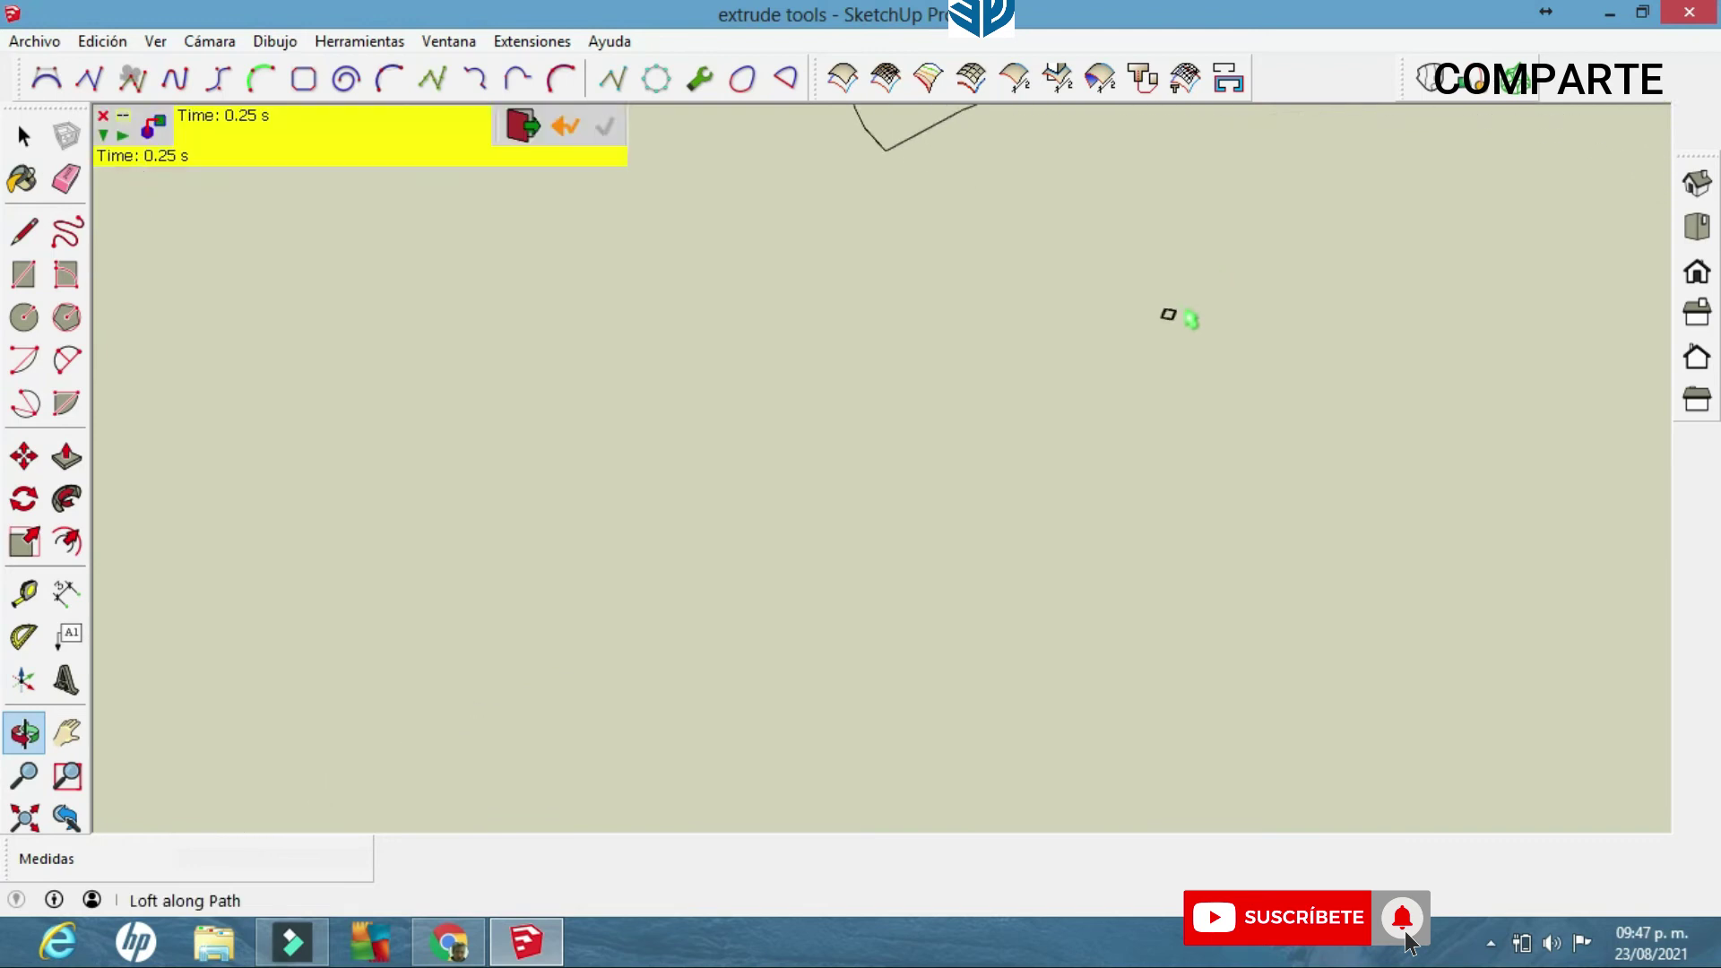
pyautogui.press('o')
pyautogui.moveTo(1160, 324); pyautogui.dragTo(934, 543)
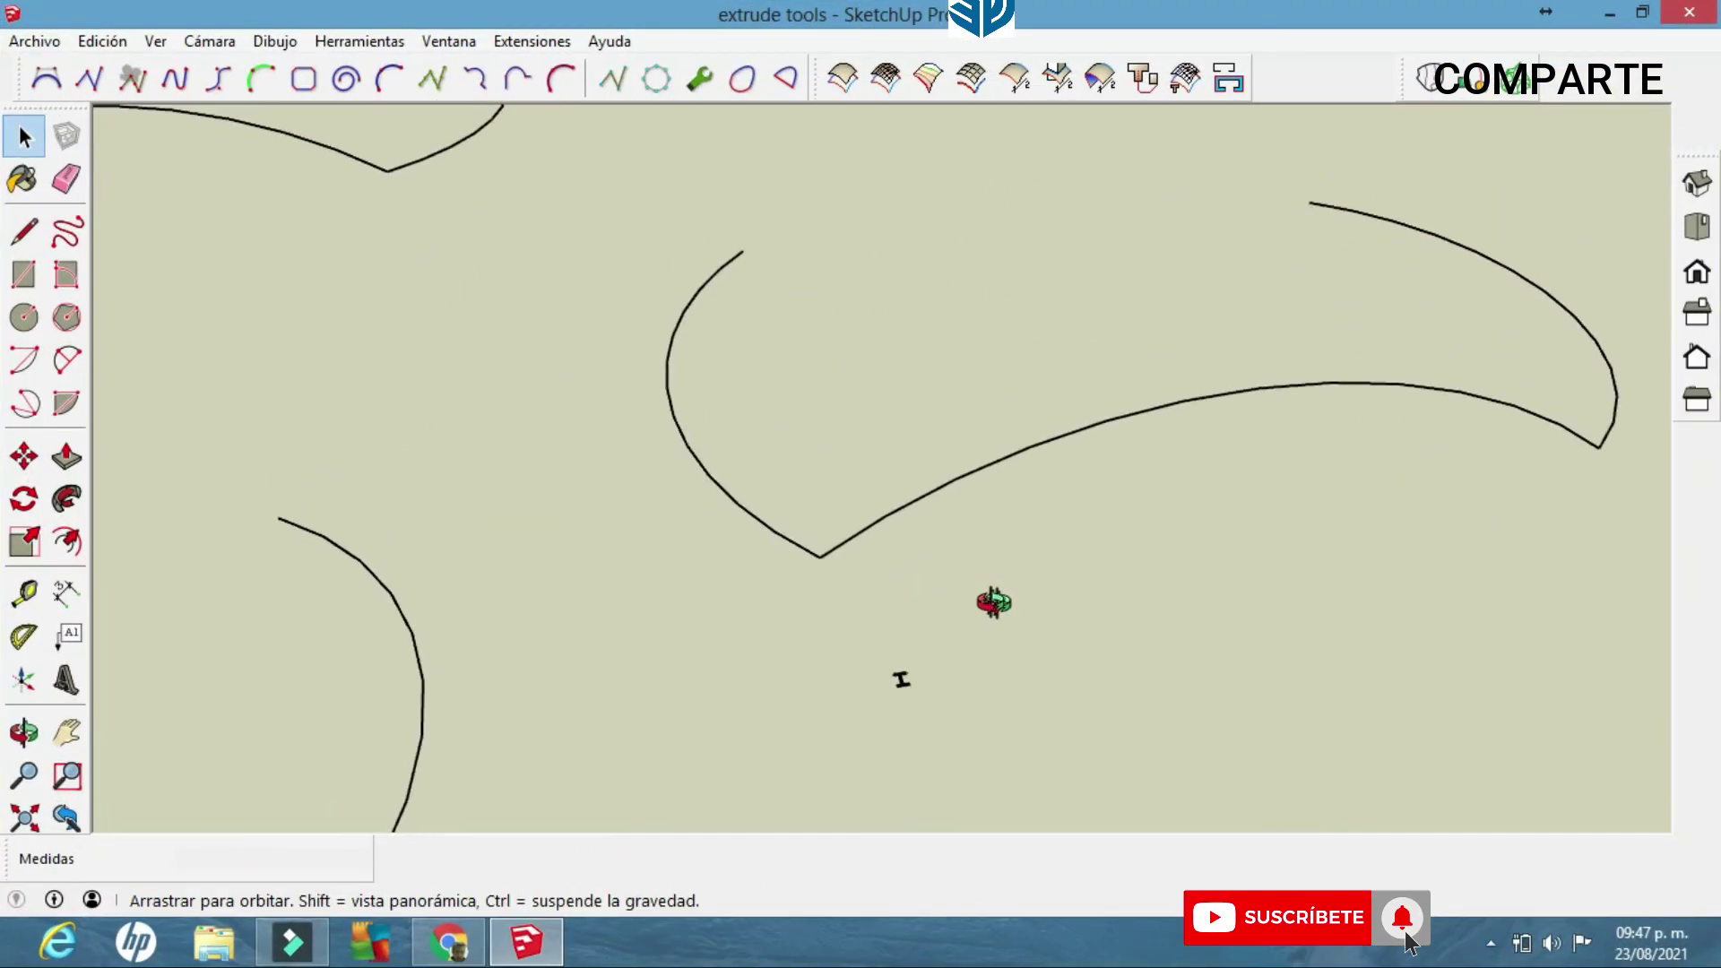
pyautogui.moveTo(937, 554); pyautogui.dragTo(883, 538)
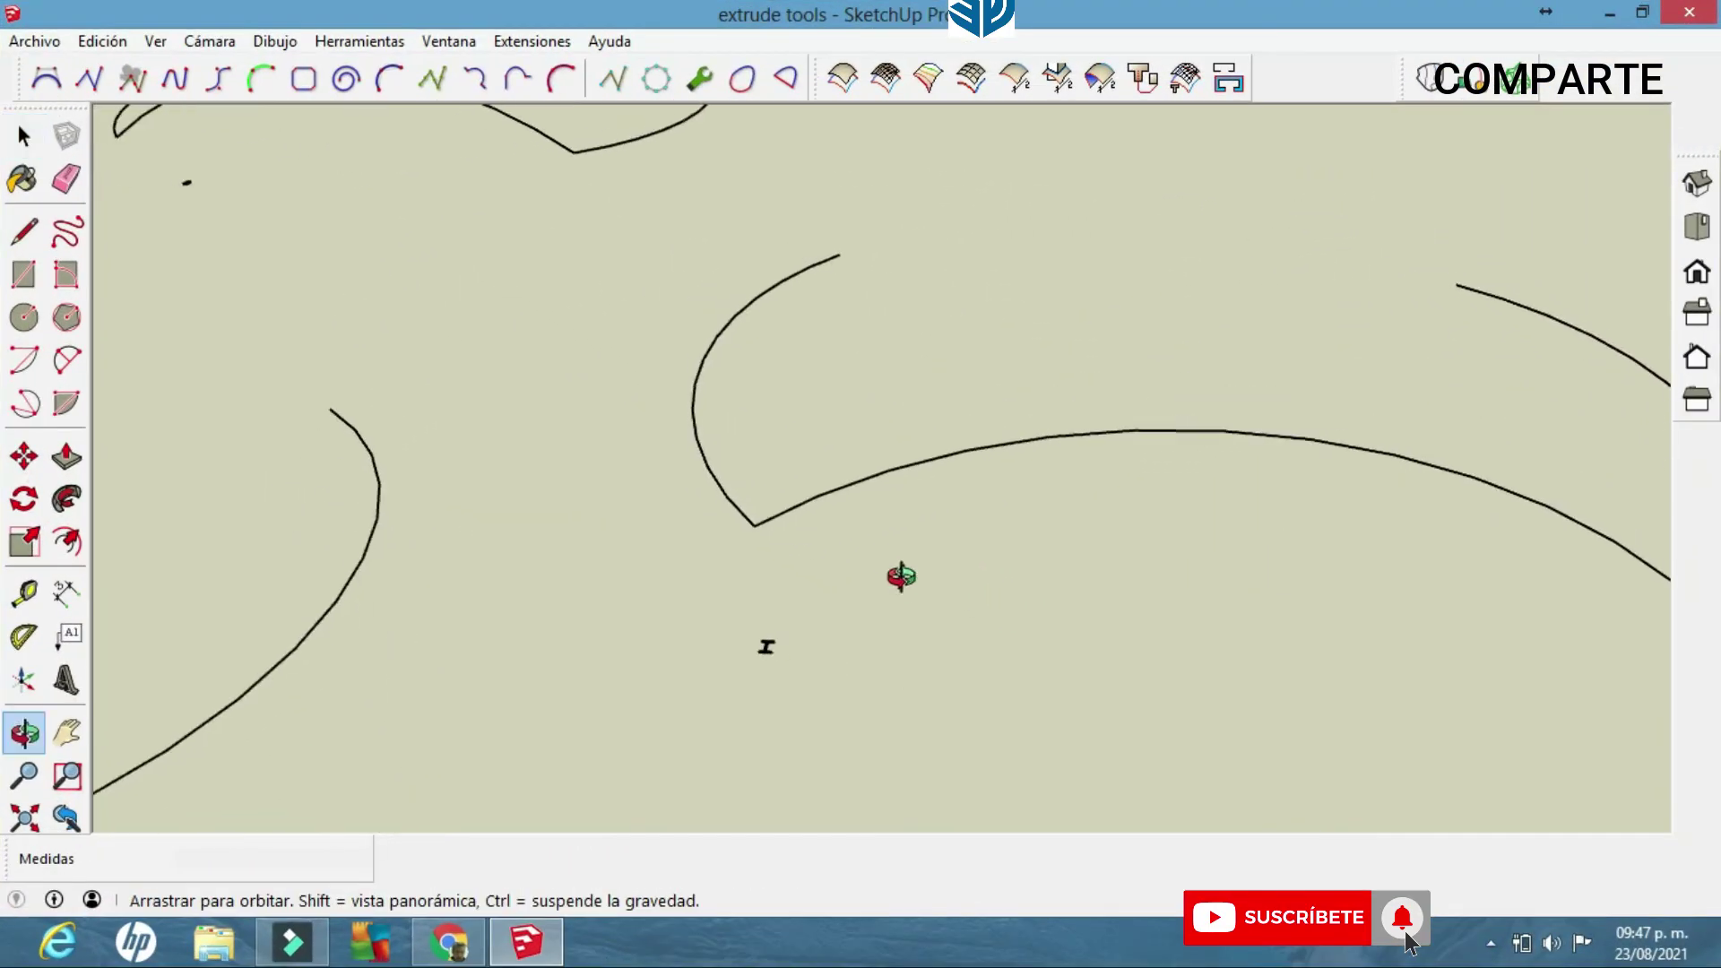
pyautogui.press('space')
pyautogui.scroll(5, 825, 574)
pyautogui.moveTo(745, 675); pyautogui.dragTo(726, 646, button='middle')
pyautogui.scroll(8, 726, 645)
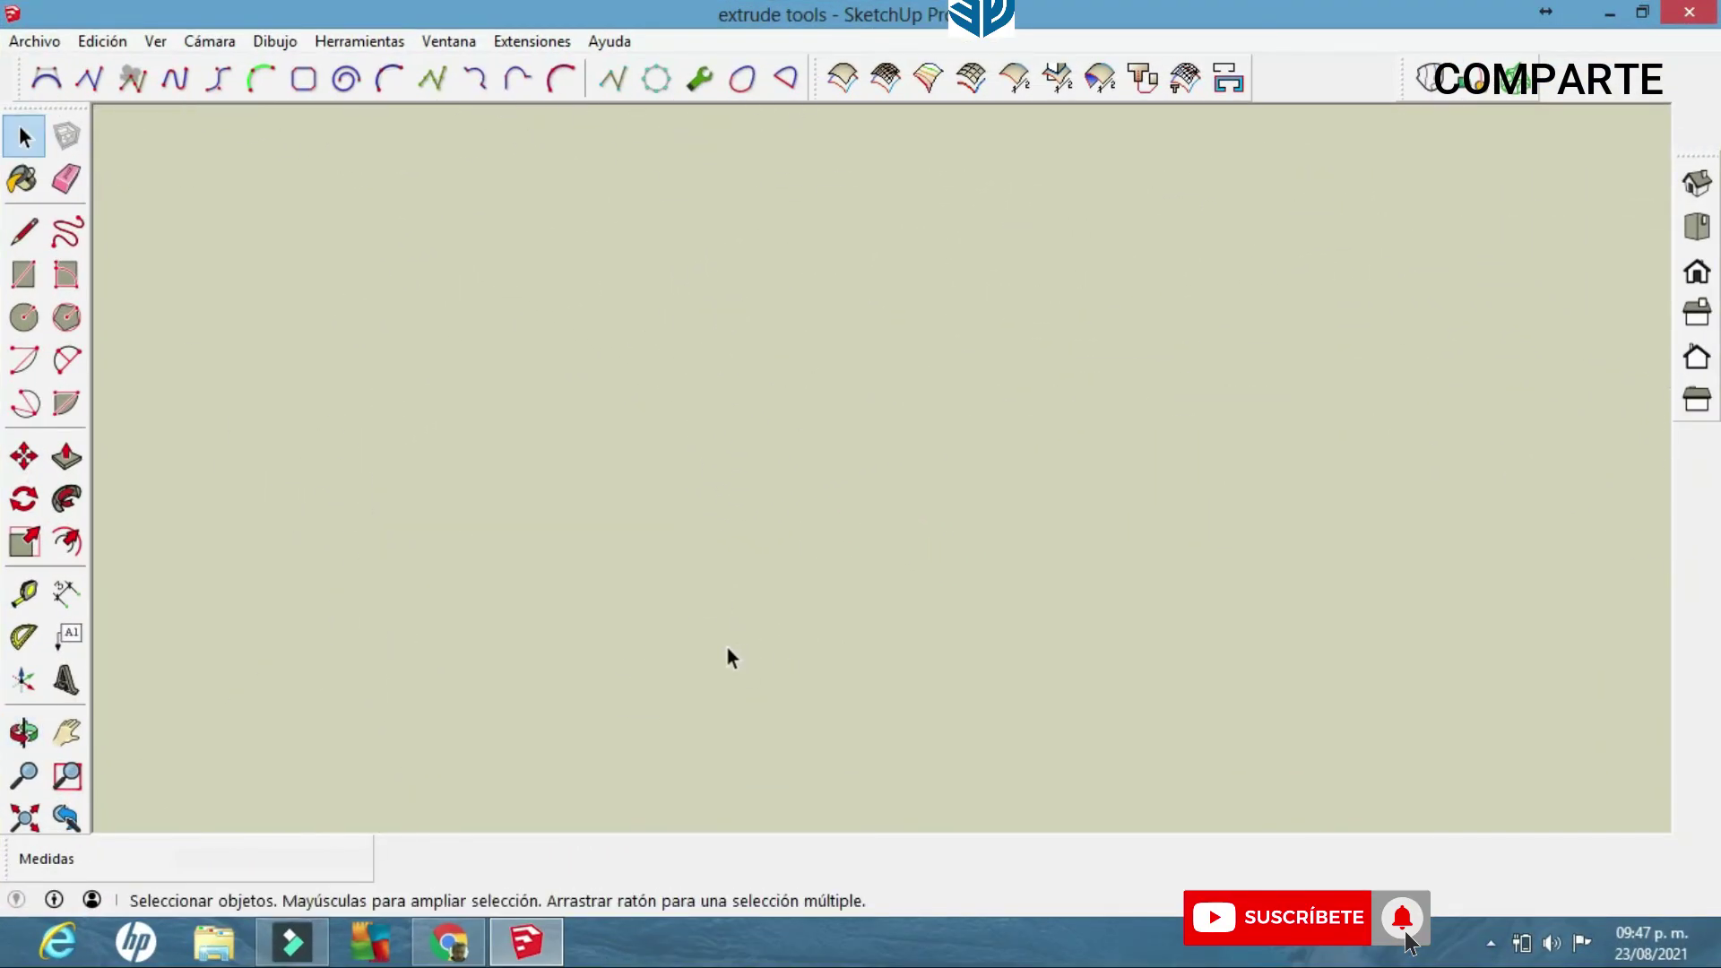
# Select the C-shaped profile beside the arcs on the red axis and start Barrido de Curvas por Rieles con Cara.
pyautogui.scroll(-4, 727, 645)
pyautogui.keyDown('shift'); pyautogui.moveTo(616, 642); pyautogui.dragTo(1198, 502, button='middle'); pyautogui.keyUp('shift')
pyautogui.scroll(-10, 764, 626)
pyautogui.scroll(-3, 933, 485)
pyautogui.keyDown('shift'); pyautogui.moveTo(430, 600); pyautogui.dragTo(797, 648, button='middle'); pyautogui.keyUp('shift')
pyautogui.keyDown('shift'); pyautogui.moveTo(822, 553); pyautogui.dragTo(1166, 430, button='middle'); pyautogui.keyUp('shift')
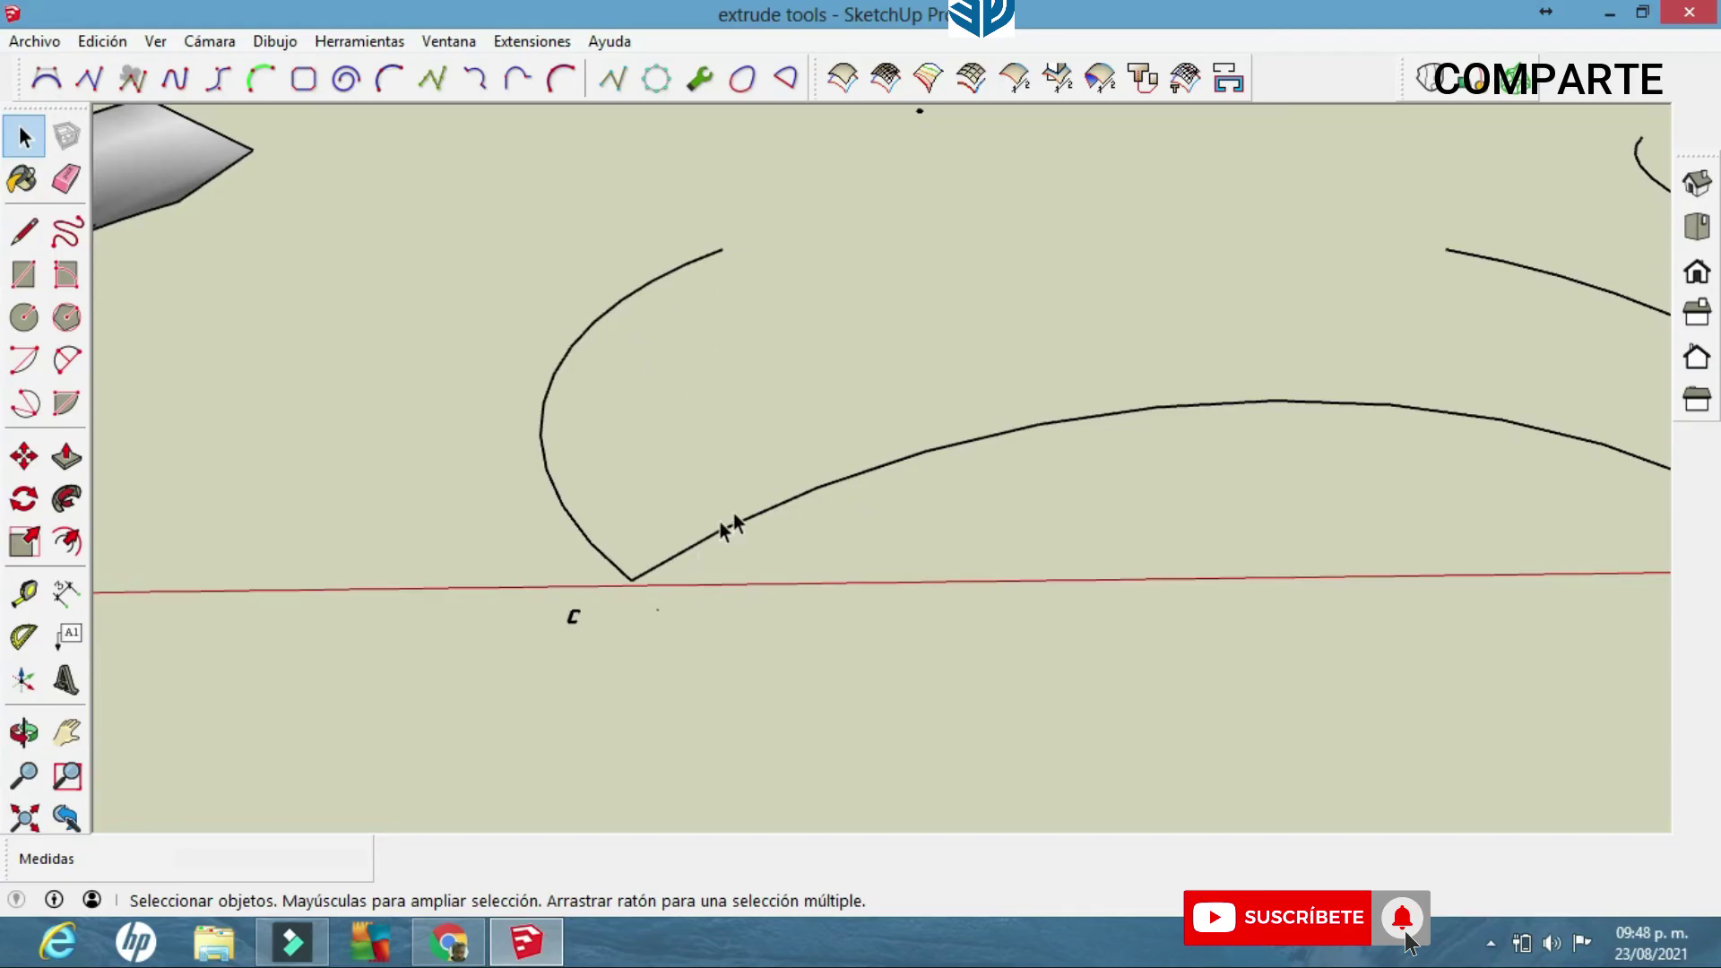
pyautogui.moveTo(1135, 348); pyautogui.dragTo(857, 512, button='middle')
pyautogui.scroll(10, 744, 512)
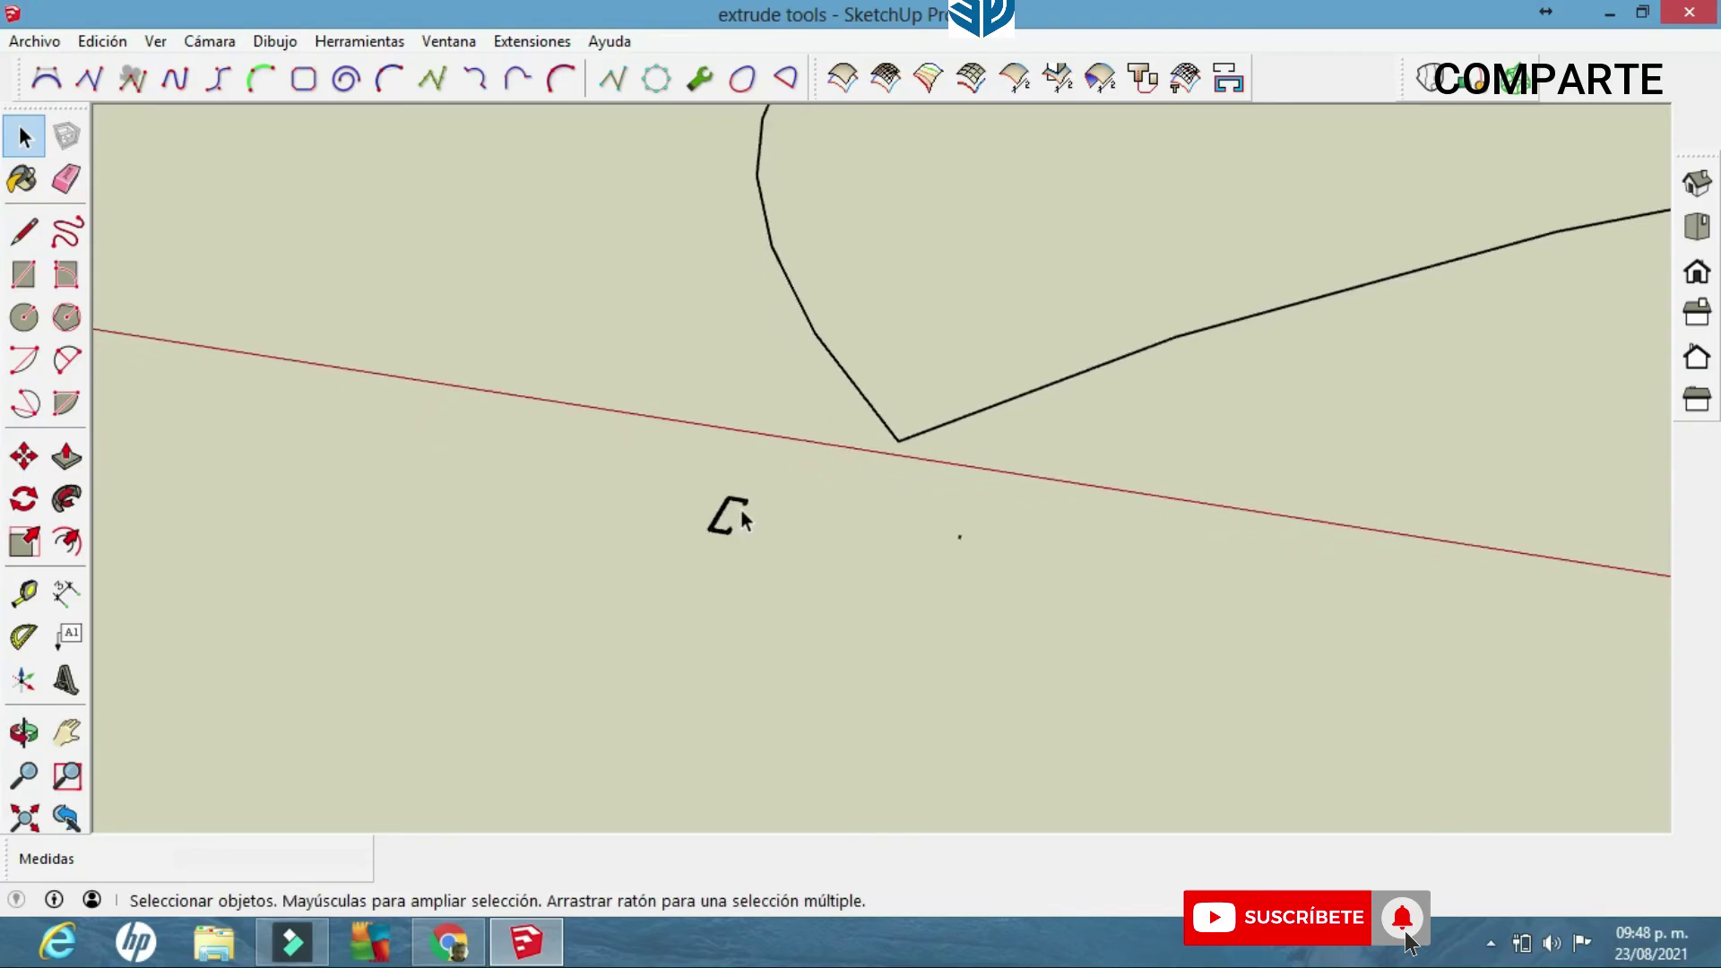
pyautogui.scroll(-2, 745, 513)
pyautogui.scroll(-10, 744, 512)
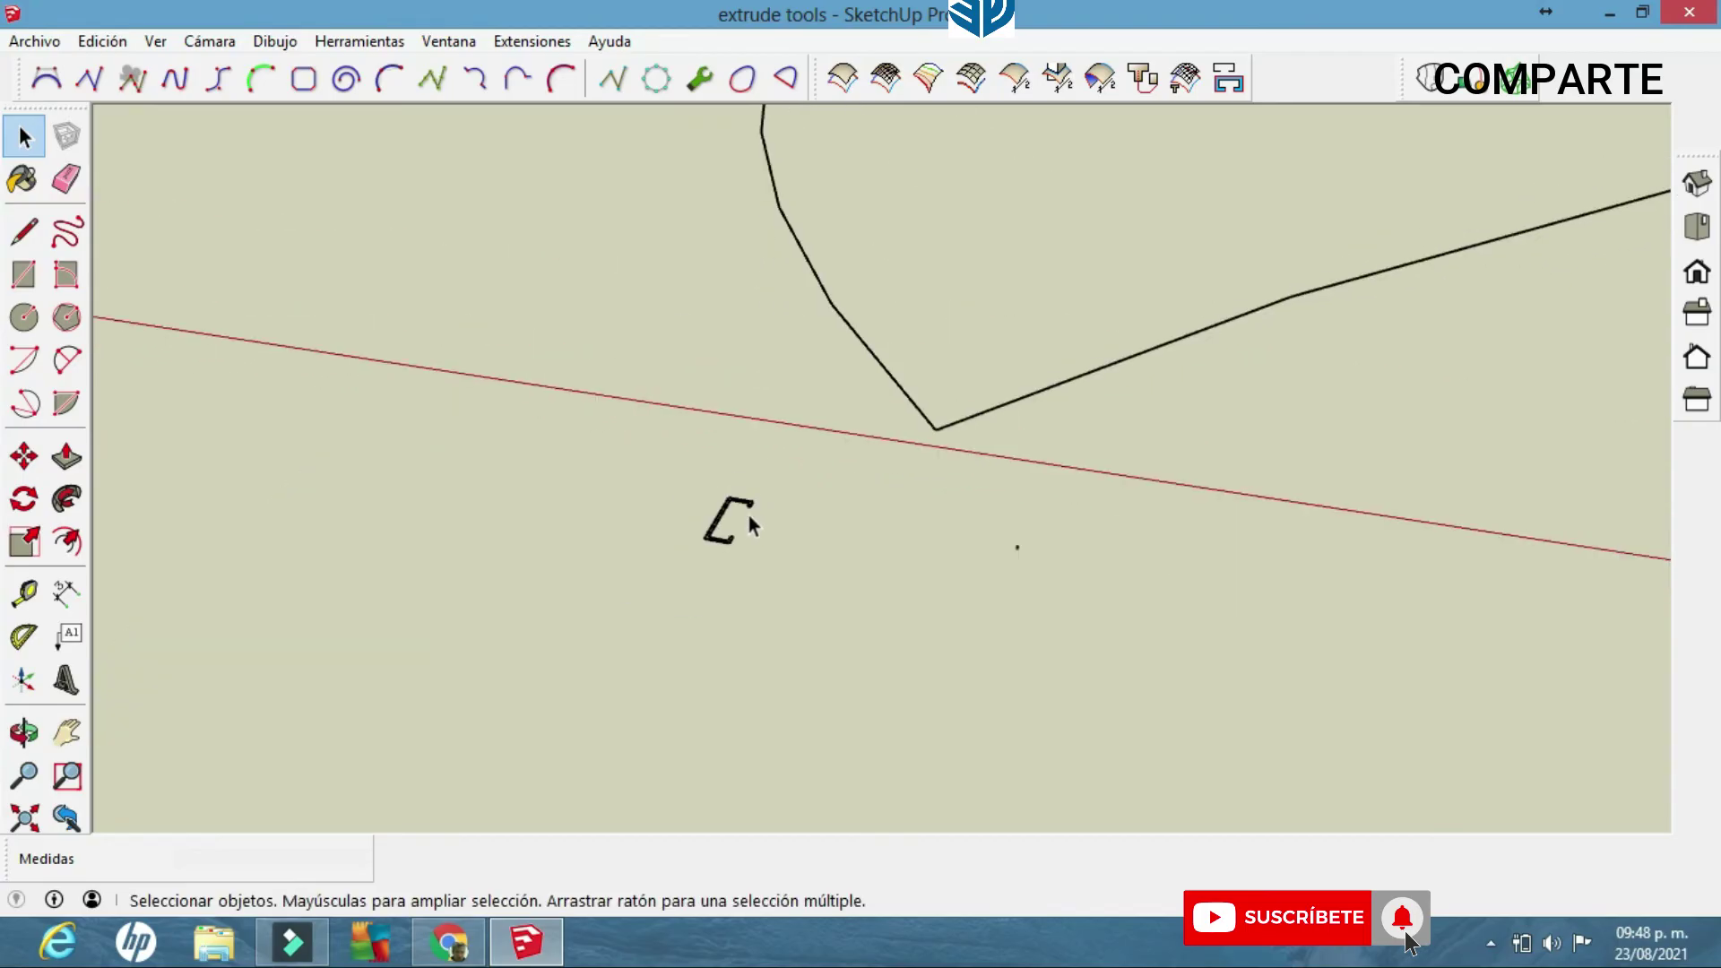
pyautogui.scroll(4, 749, 517)
pyautogui.keyDown('shift'); pyautogui.moveTo(875, 484); pyautogui.dragTo(783, 503, button='middle'); pyautogui.keyUp('shift')
pyautogui.scroll(-2, 1157, 224)
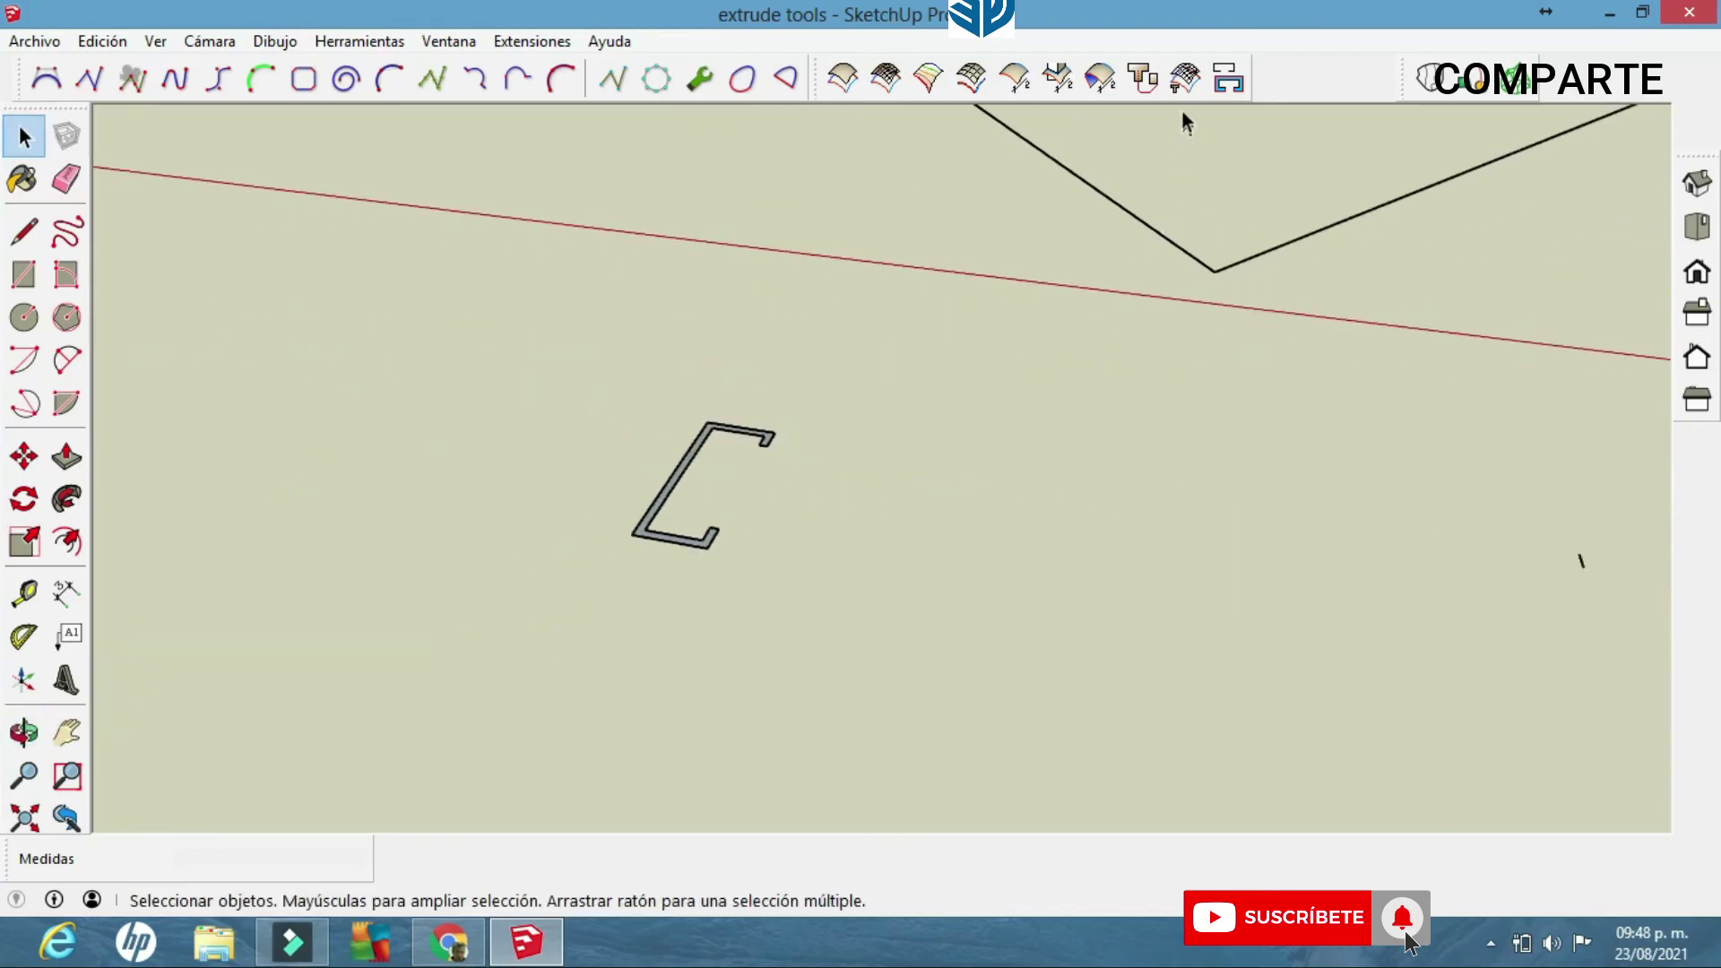
pyautogui.moveTo(807, 578); pyautogui.dragTo(594, 392)
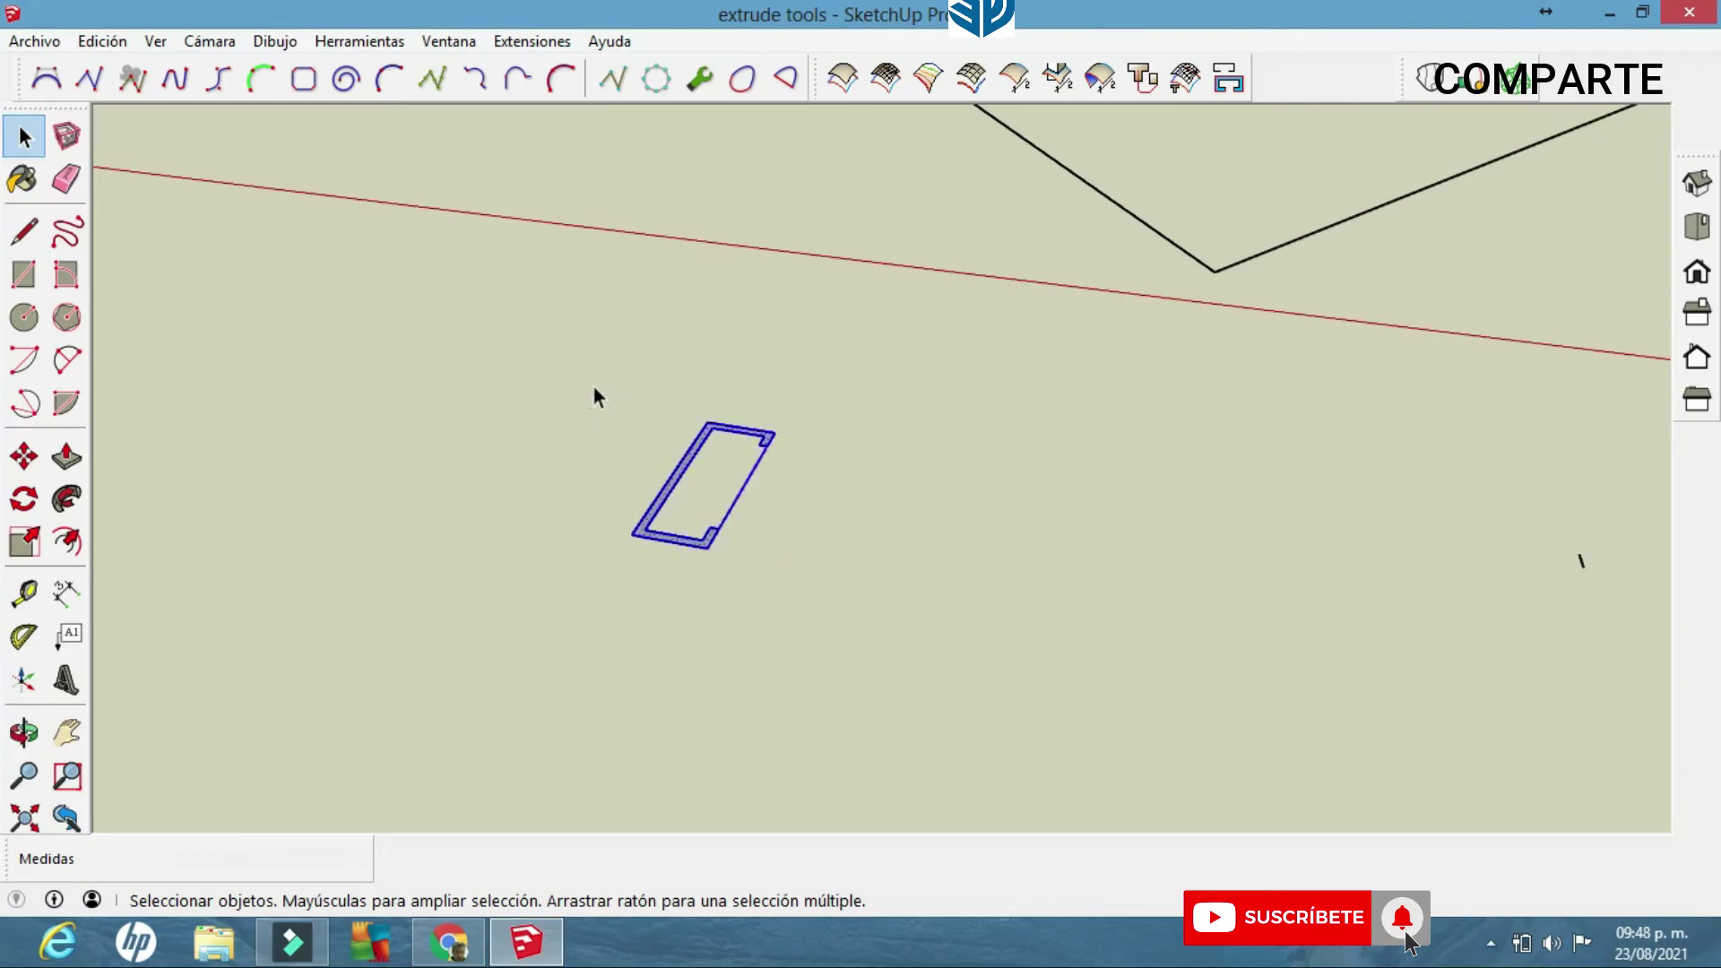
pyautogui.click(1186, 80)
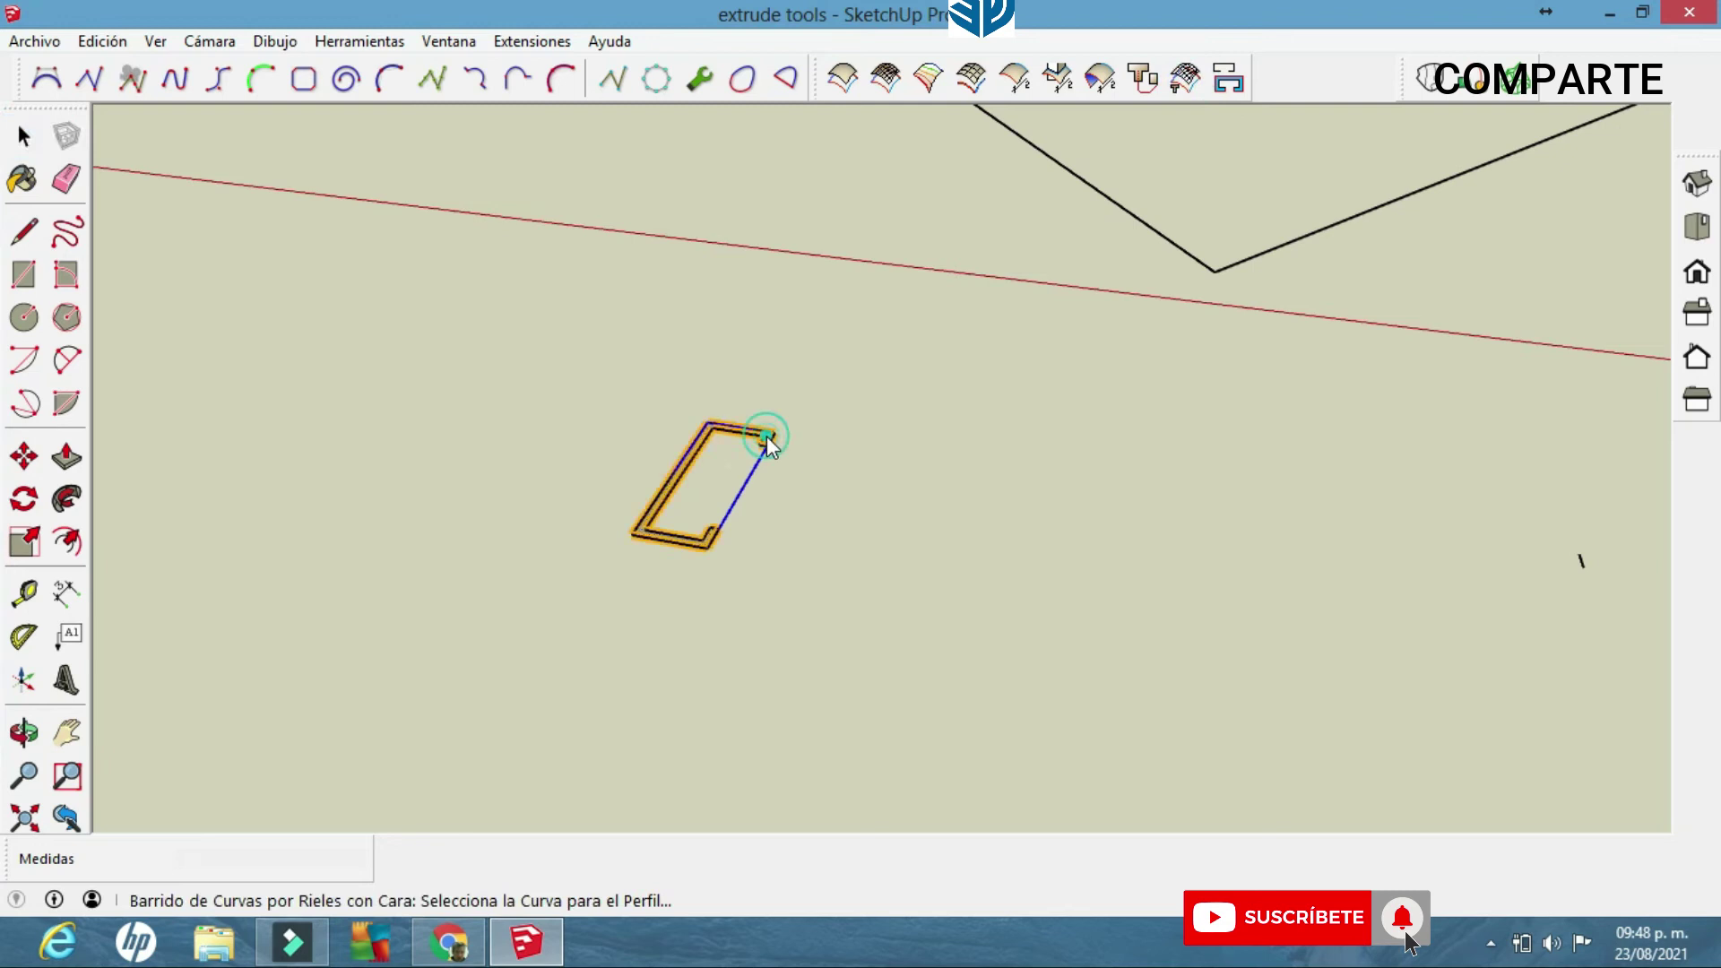
# Sweep the C-profile ribs using the front arc as start and melding profile, the side arcs as rails, and Perfiles & Rieles as rib source.
pyautogui.scroll(-3, 1414, 365)
pyautogui.moveTo(1414, 365); pyautogui.dragTo(643, 486, button='middle')
pyautogui.click(968, 373)
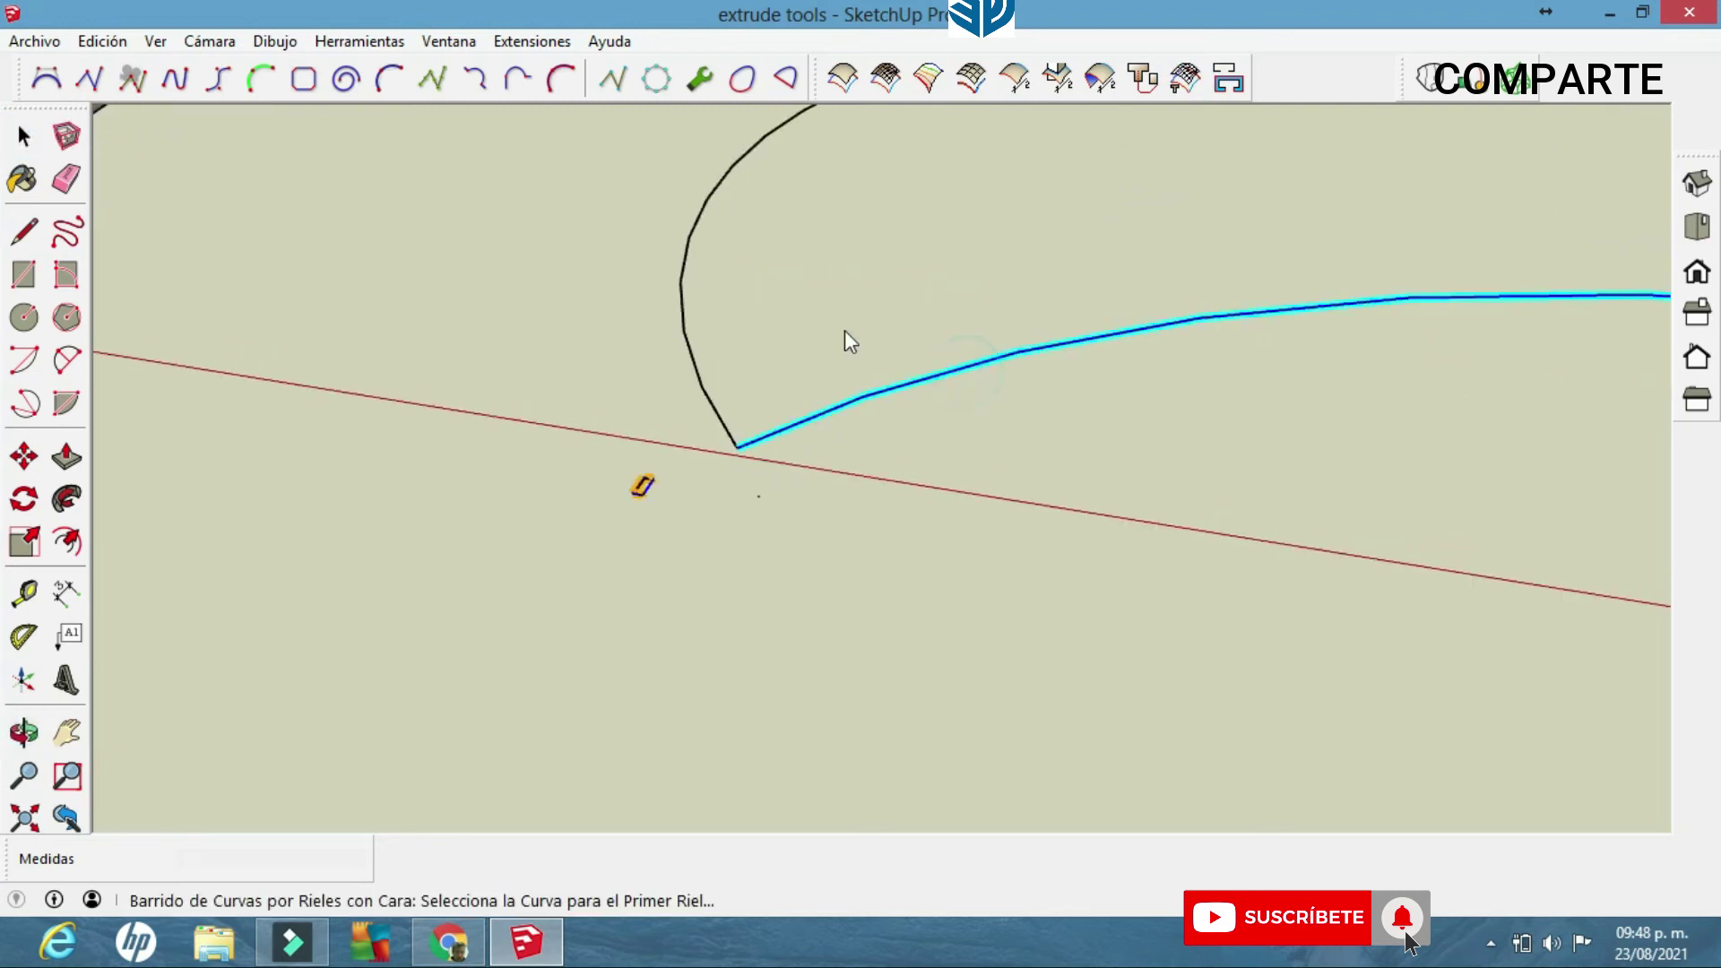
pyautogui.click(685, 281)
pyautogui.moveTo(892, 322); pyautogui.dragTo(852, 369, button='middle')
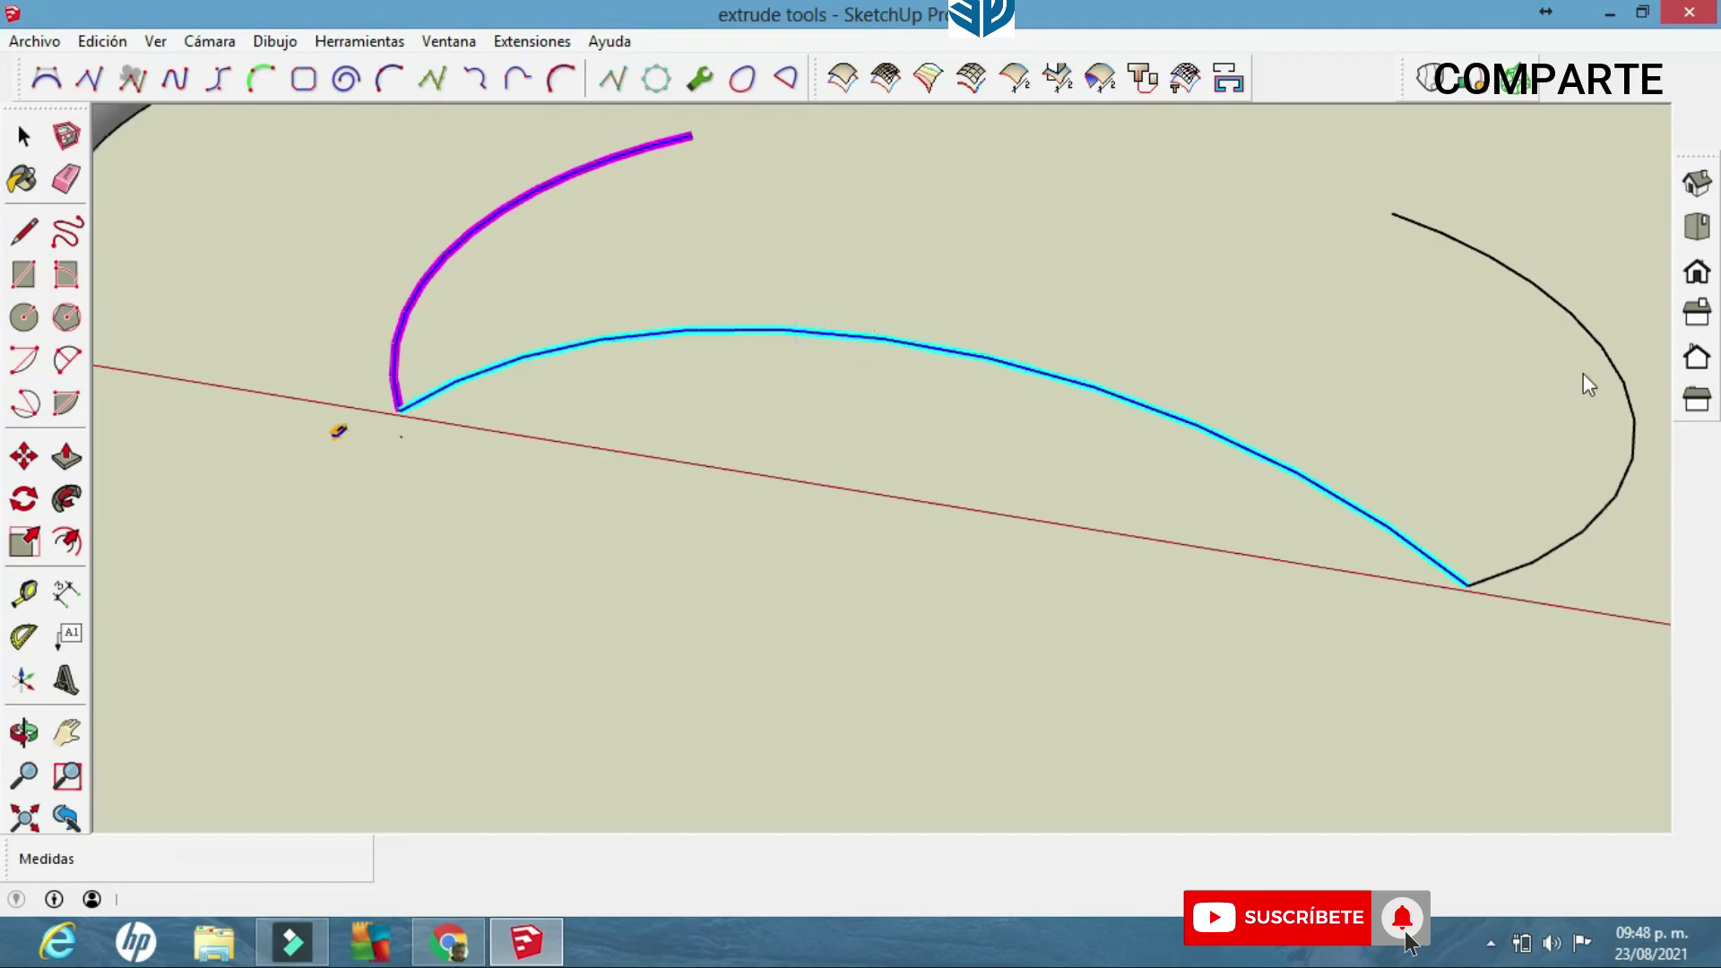
pyautogui.click(1583, 515)
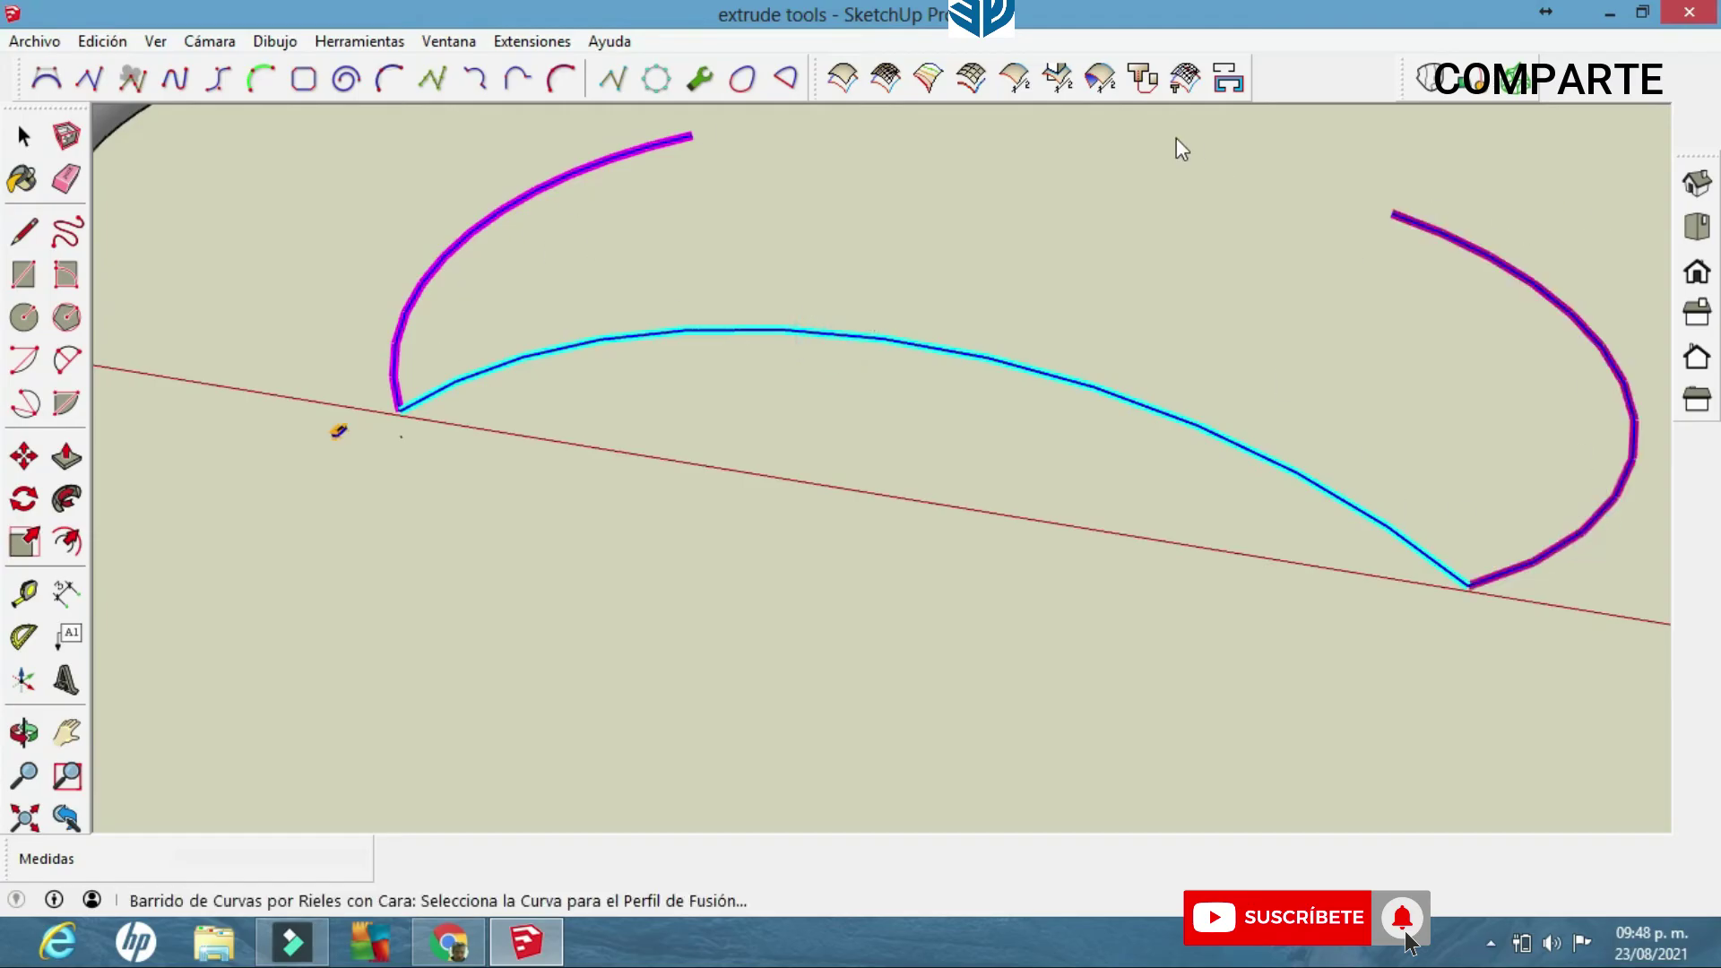
pyautogui.click(1108, 401)
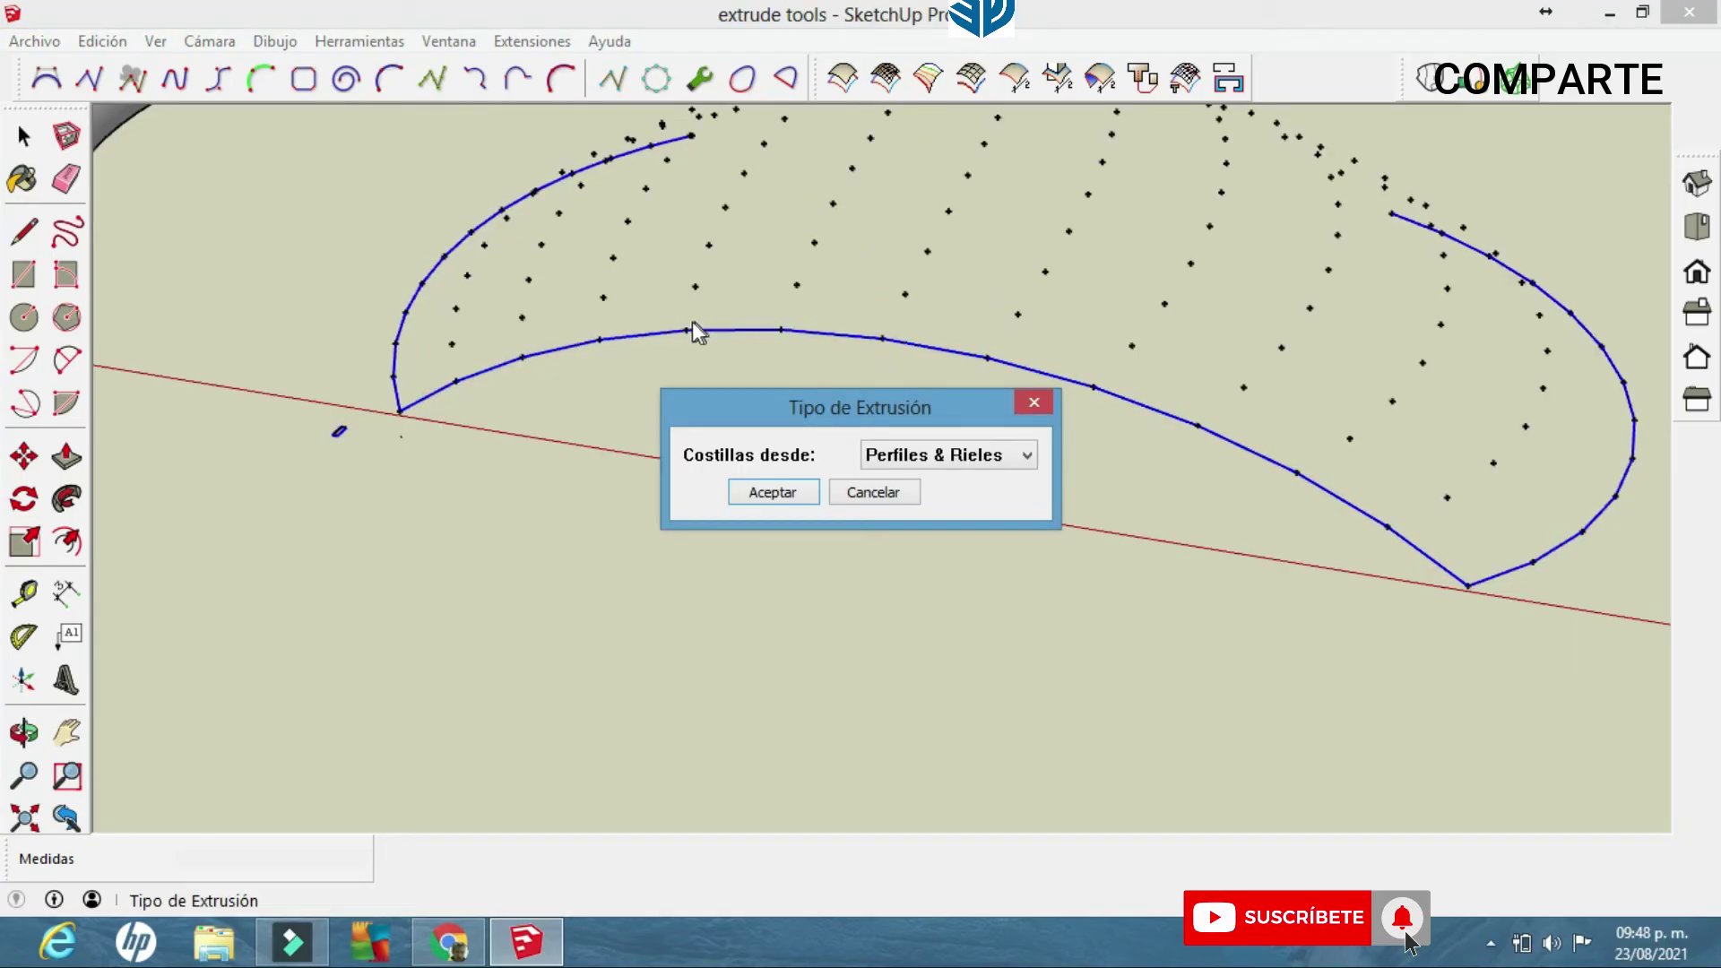
pyautogui.moveTo(783, 303); pyautogui.dragTo(761, 353)
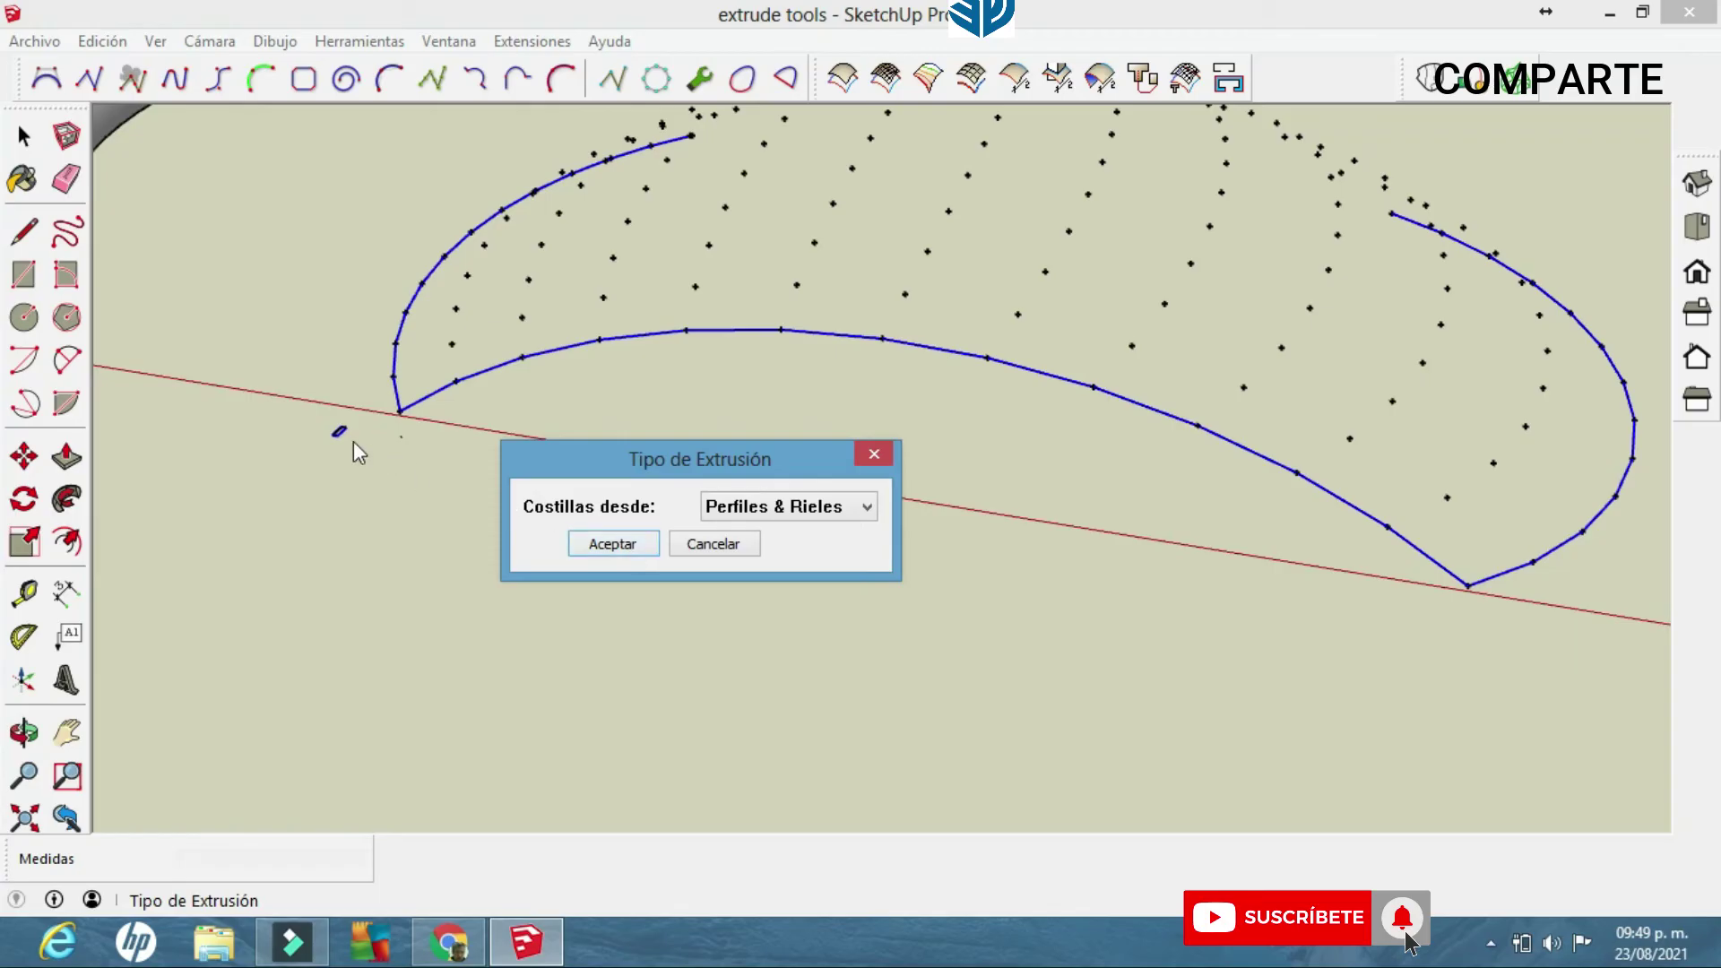
pyautogui.click(593, 545)
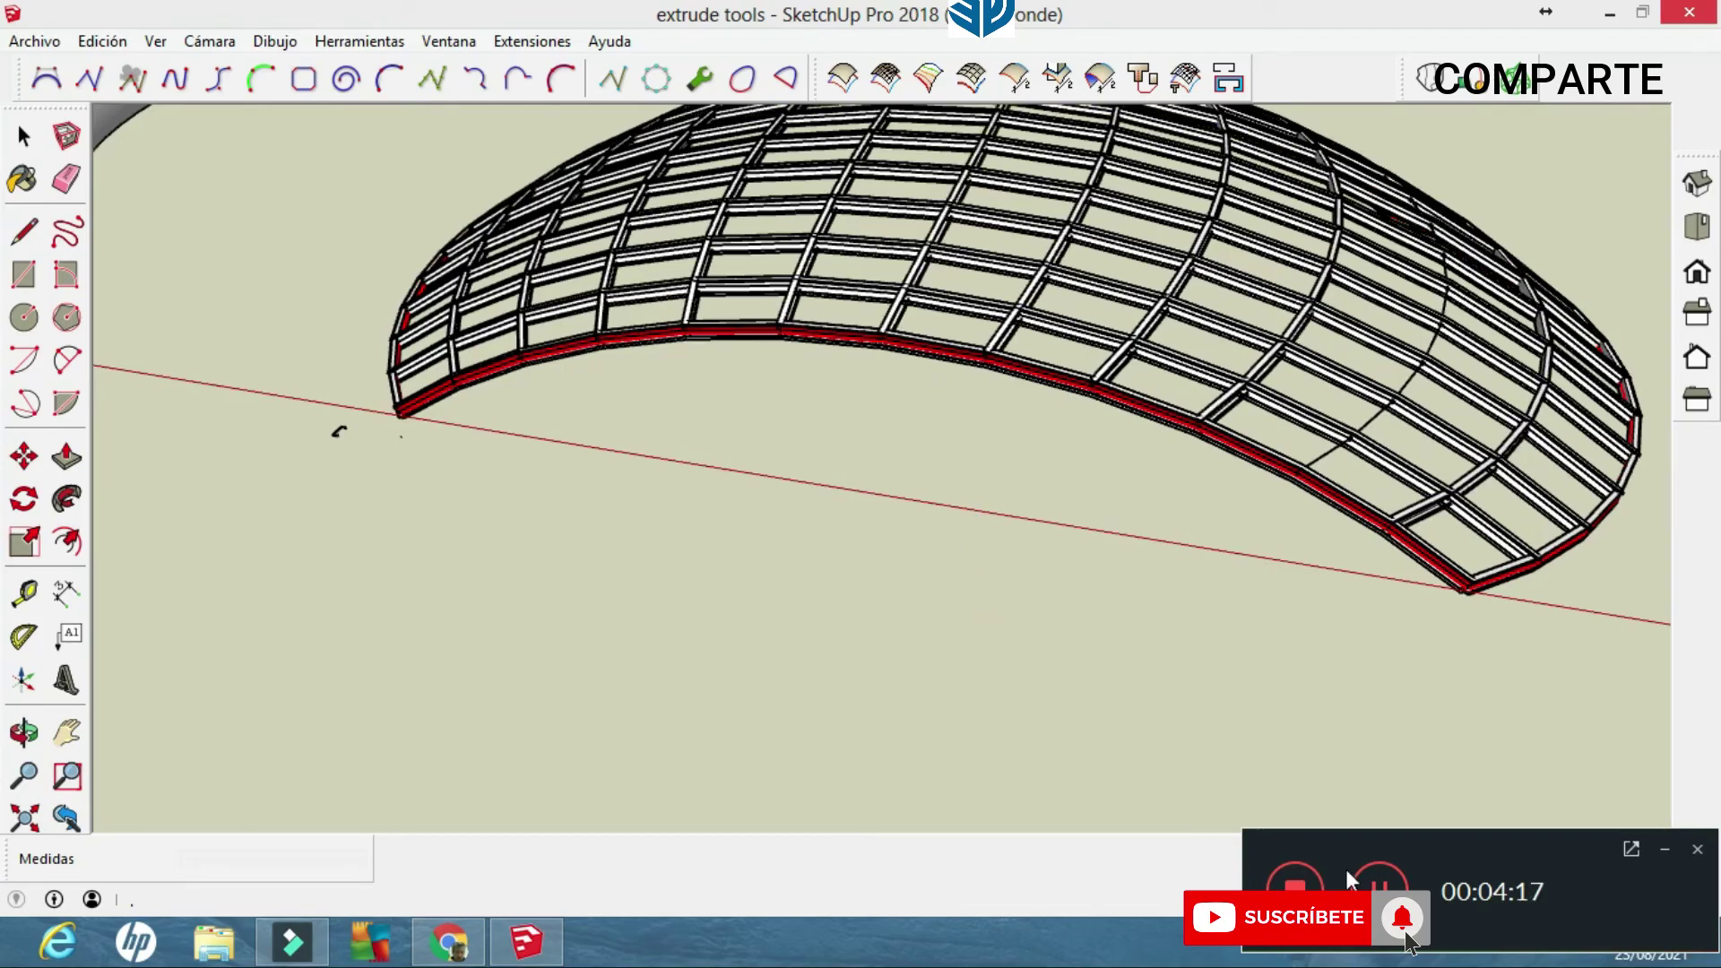
pyautogui.click(914, 408)
pyautogui.click(1494, 946)
pyautogui.rightClick(1449, 782)
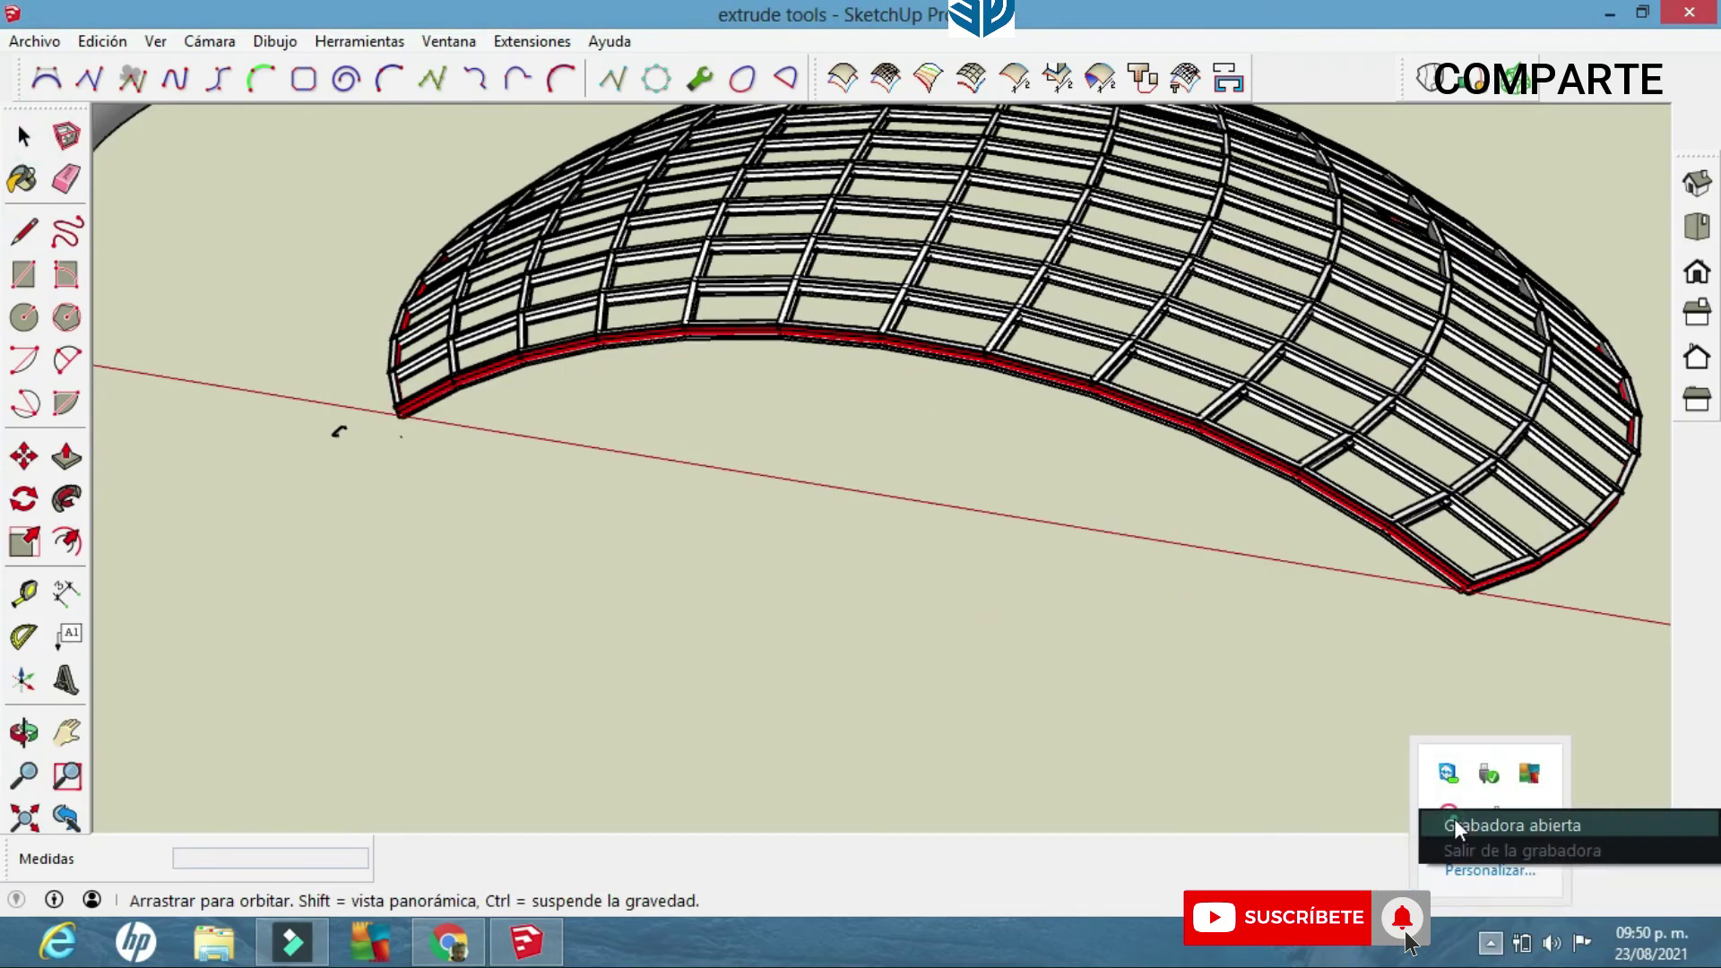
pyautogui.click(1456, 823)
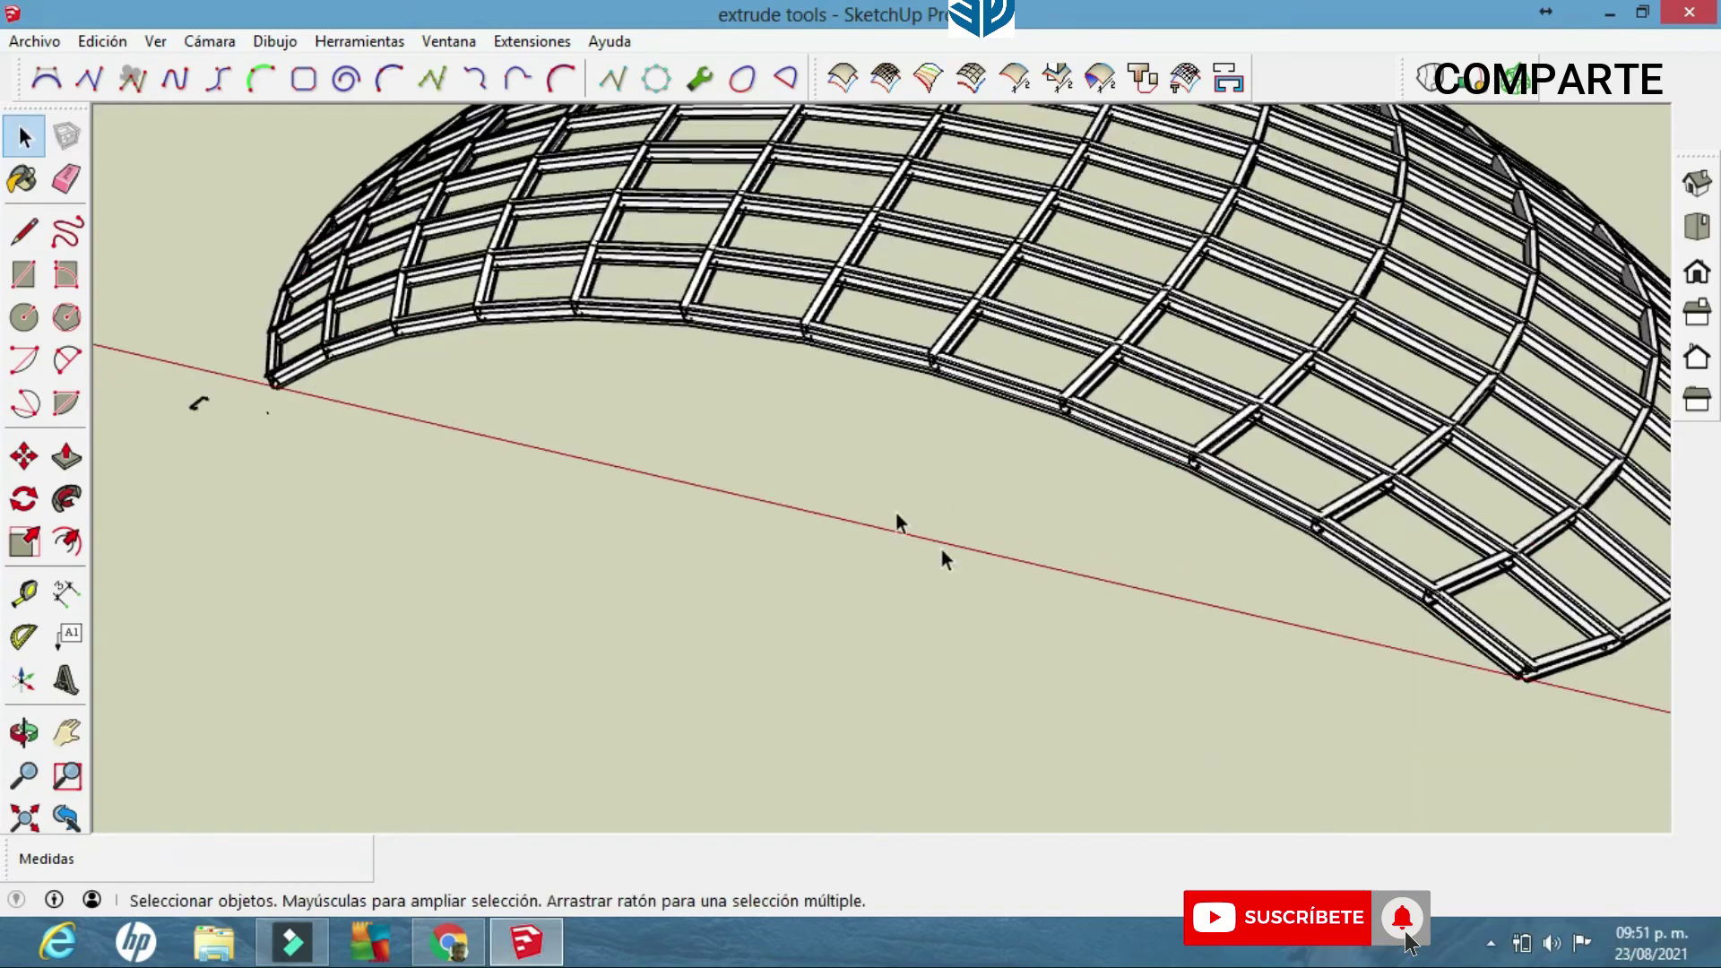
# Examine the lattice shell built from the C-shaped profile up close and from several angles.
pyautogui.moveTo(907, 492); pyautogui.dragTo(503, 755, button='middle')
pyautogui.scroll(5, 503, 755)
pyautogui.keyDown('shift'); pyautogui.moveTo(577, 536); pyautogui.dragTo(574, 817, button='middle'); pyautogui.keyUp('shift')
pyautogui.scroll(2, 776, 569)
pyautogui.moveTo(801, 543)
pyautogui.mouseDown(button='middle')
pyautogui.moveTo(907, 503)
pyautogui.moveTo(887, 565)
pyautogui.moveTo(1034, 484)
pyautogui.moveTo(723, 515)
pyautogui.moveTo(783, 454)
pyautogui.moveTo(1021, 483)
pyautogui.moveTo(1107, 672)
pyautogui.mouseUp(button='middle')
pyautogui.scroll(-4, 807, 504)
pyautogui.scroll(-2, 1270, 514)
# Sweep the rectangular profile over the second set of arcs with Barrido de Curvas por Rieles con Cara, taking ribs from Perfiles & Rieles.
pyautogui.keyDown('shift'); pyautogui.moveTo(1333, 431); pyautogui.dragTo(883, 719, button='middle'); pyautogui.keyUp('shift')
pyautogui.keyDown('shift'); pyautogui.moveTo(1434, 456); pyautogui.dragTo(1284, 688, button='middle'); pyautogui.keyUp('shift')
pyautogui.scroll(4, 1062, 696)
pyautogui.scroll(2, 1006, 670)
pyautogui.scroll(2, 1203, 689)
pyautogui.moveTo(1201, 686); pyautogui.dragTo(1133, 631)
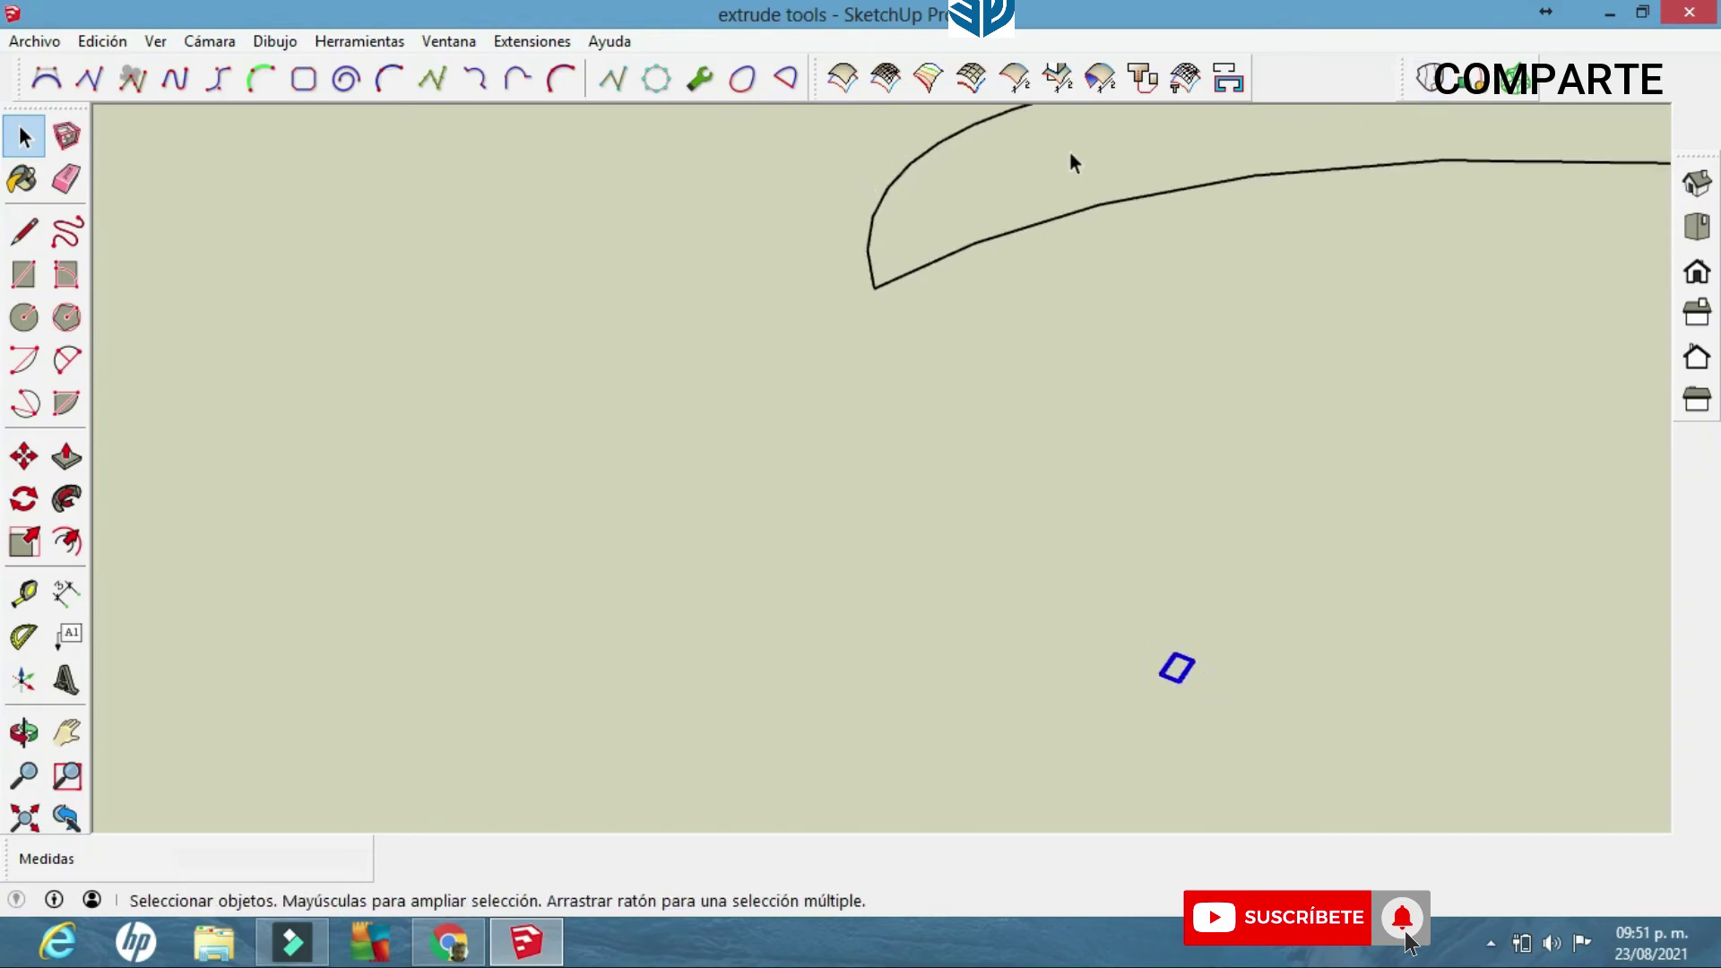
pyautogui.click(1185, 79)
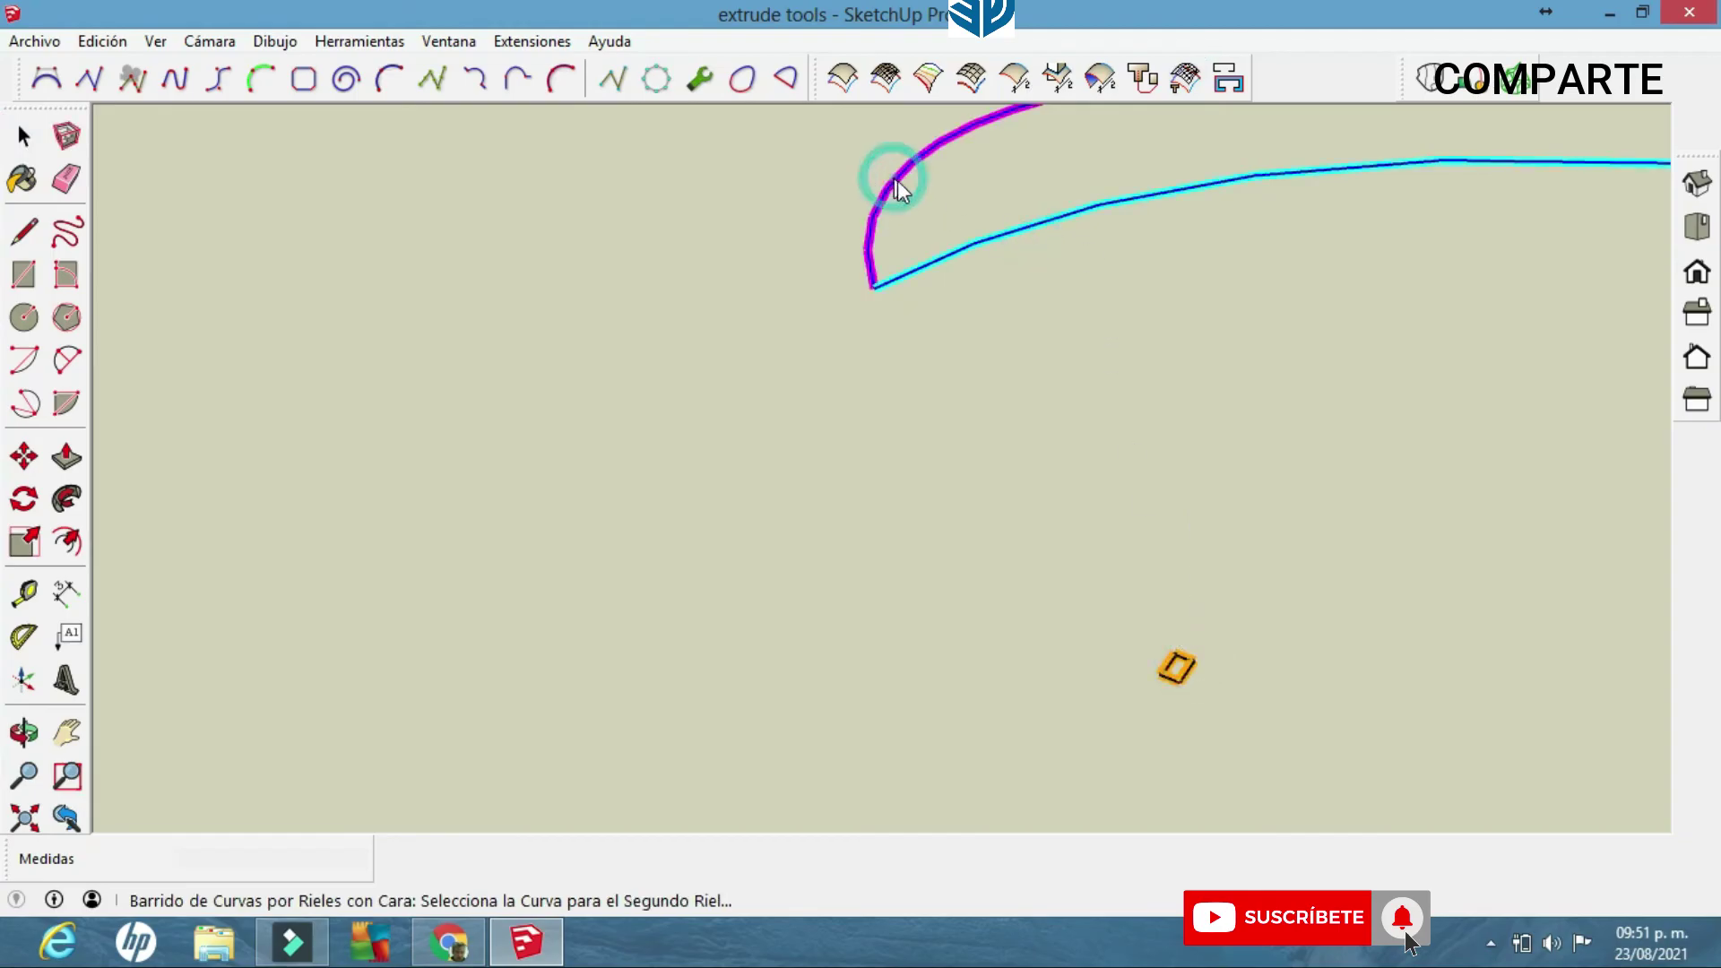
pyautogui.moveTo(1294, 296); pyautogui.dragTo(1435, 727, button='middle')
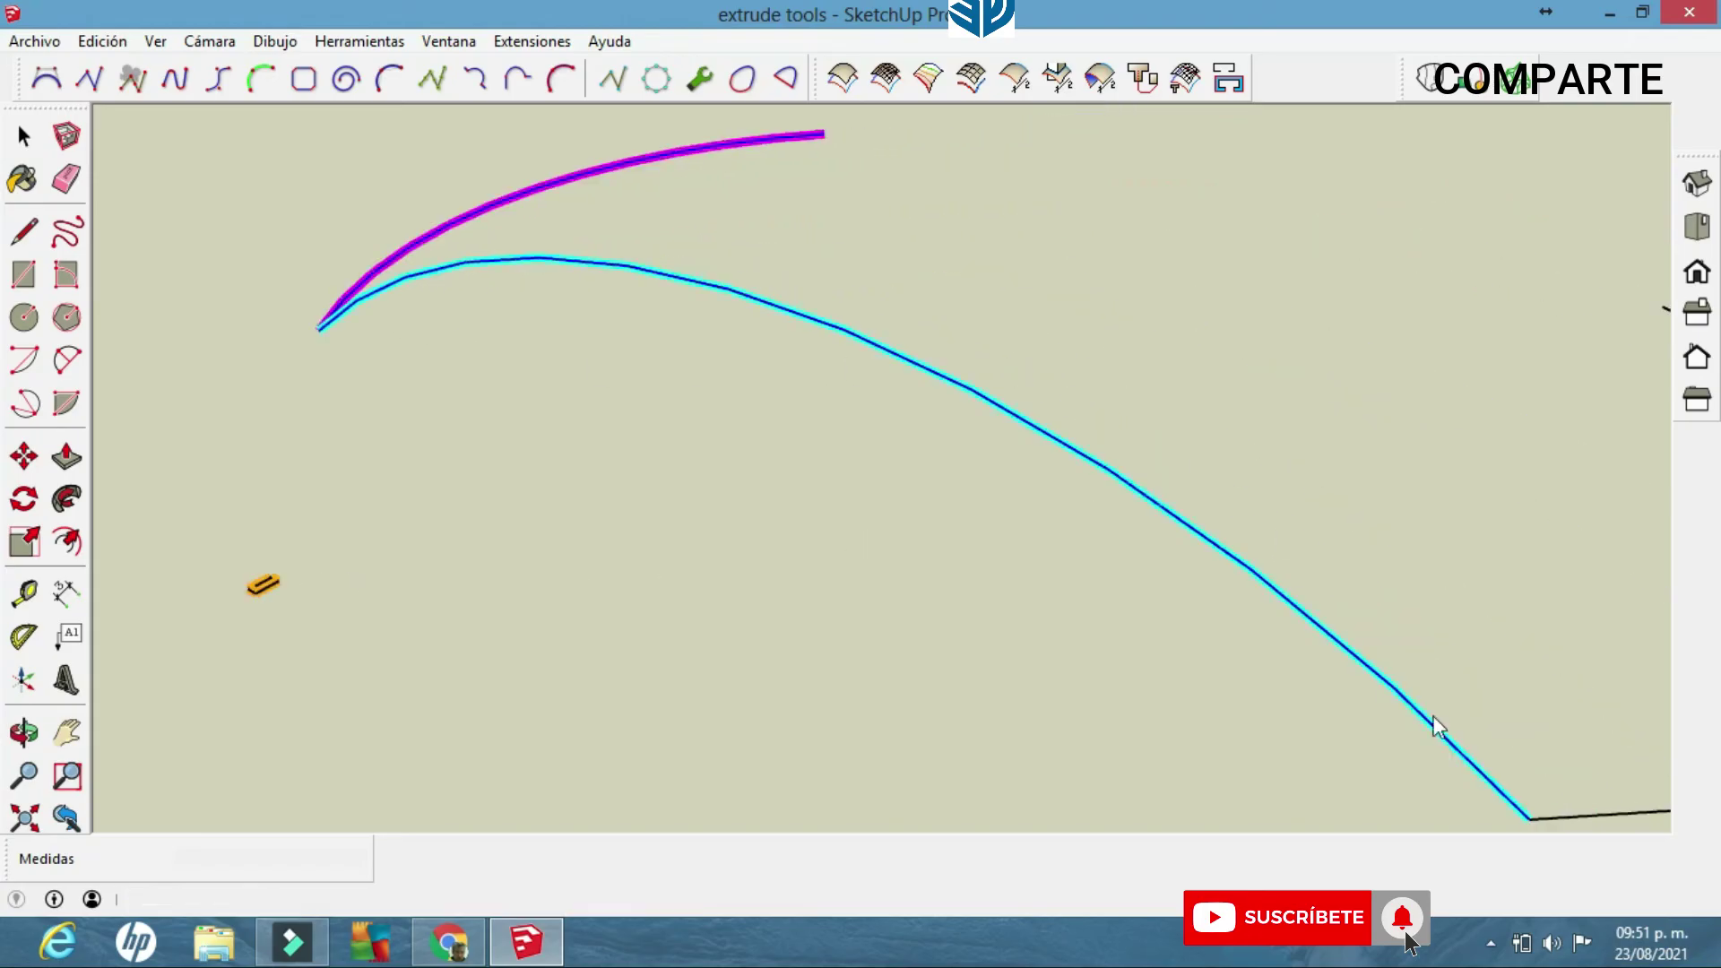
pyautogui.click(1569, 817)
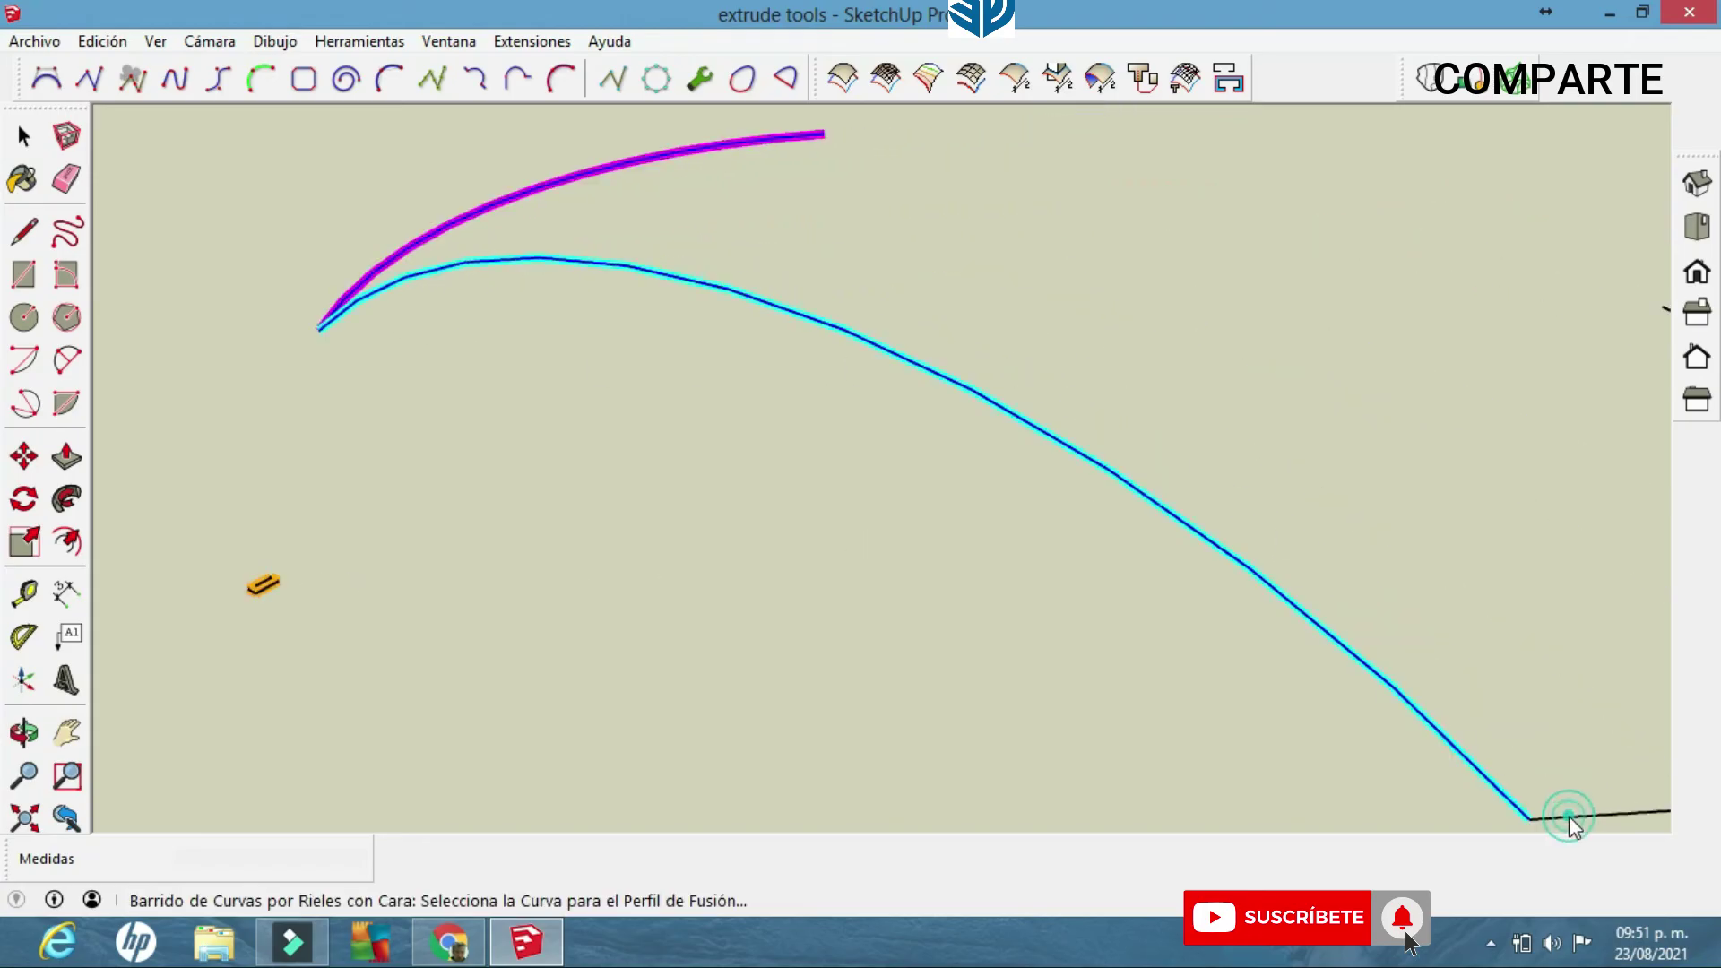
pyautogui.click(1465, 759)
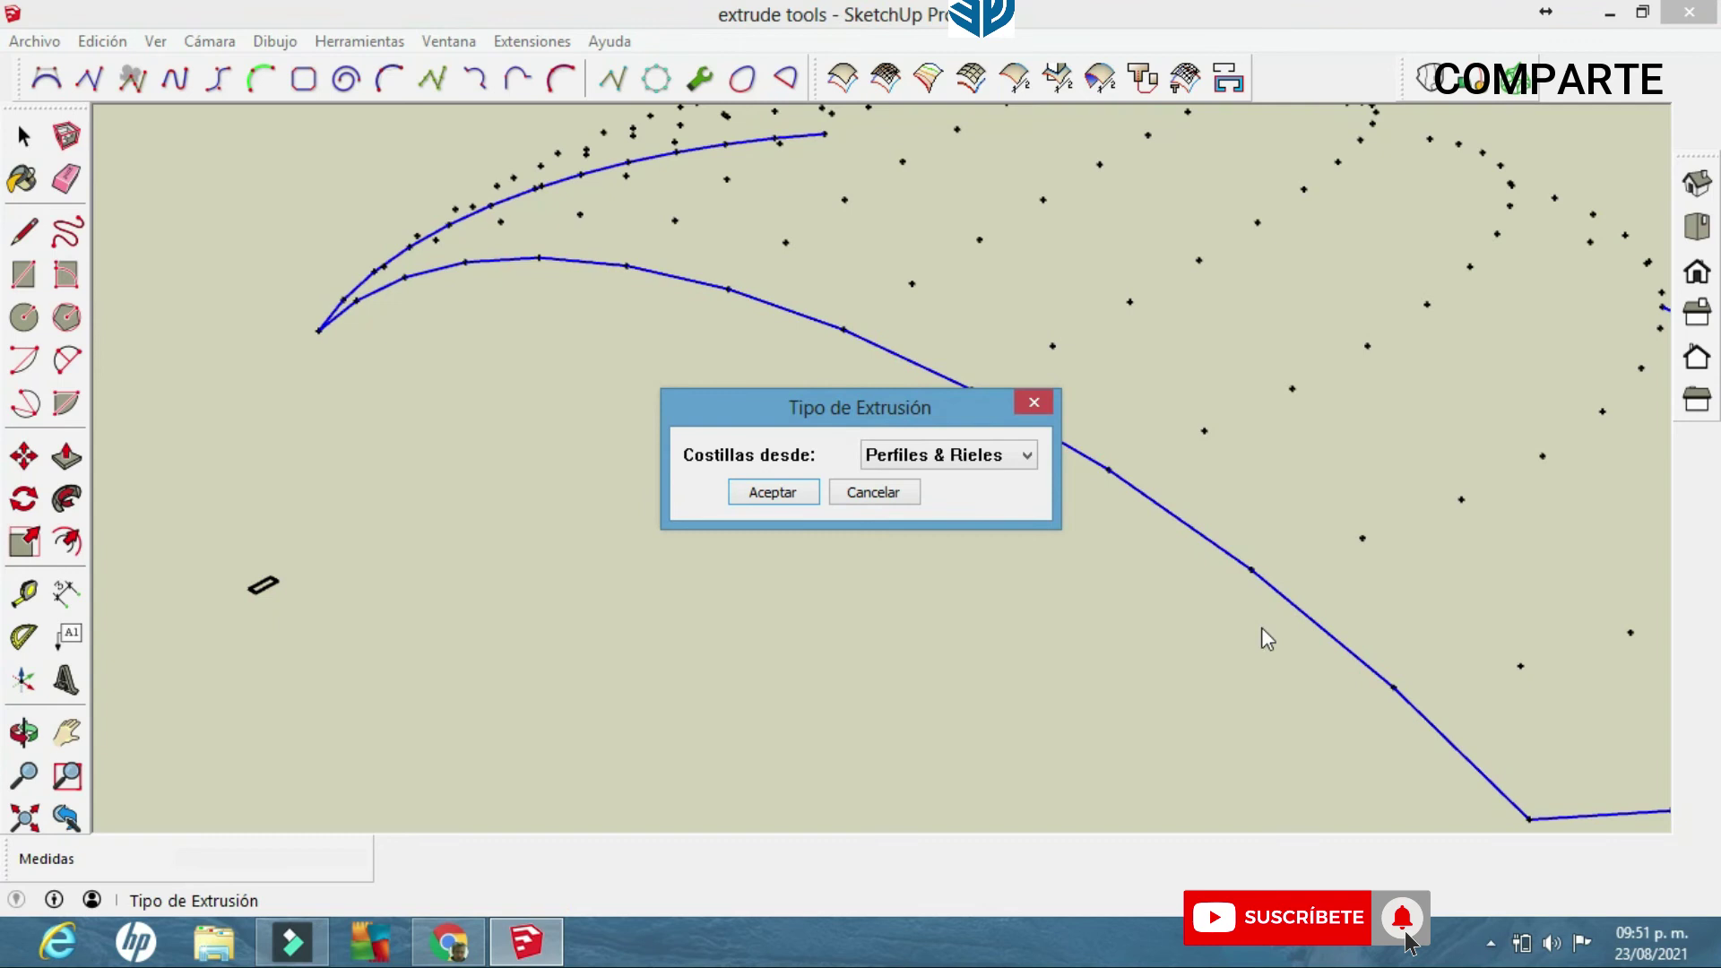
pyautogui.click(800, 493)
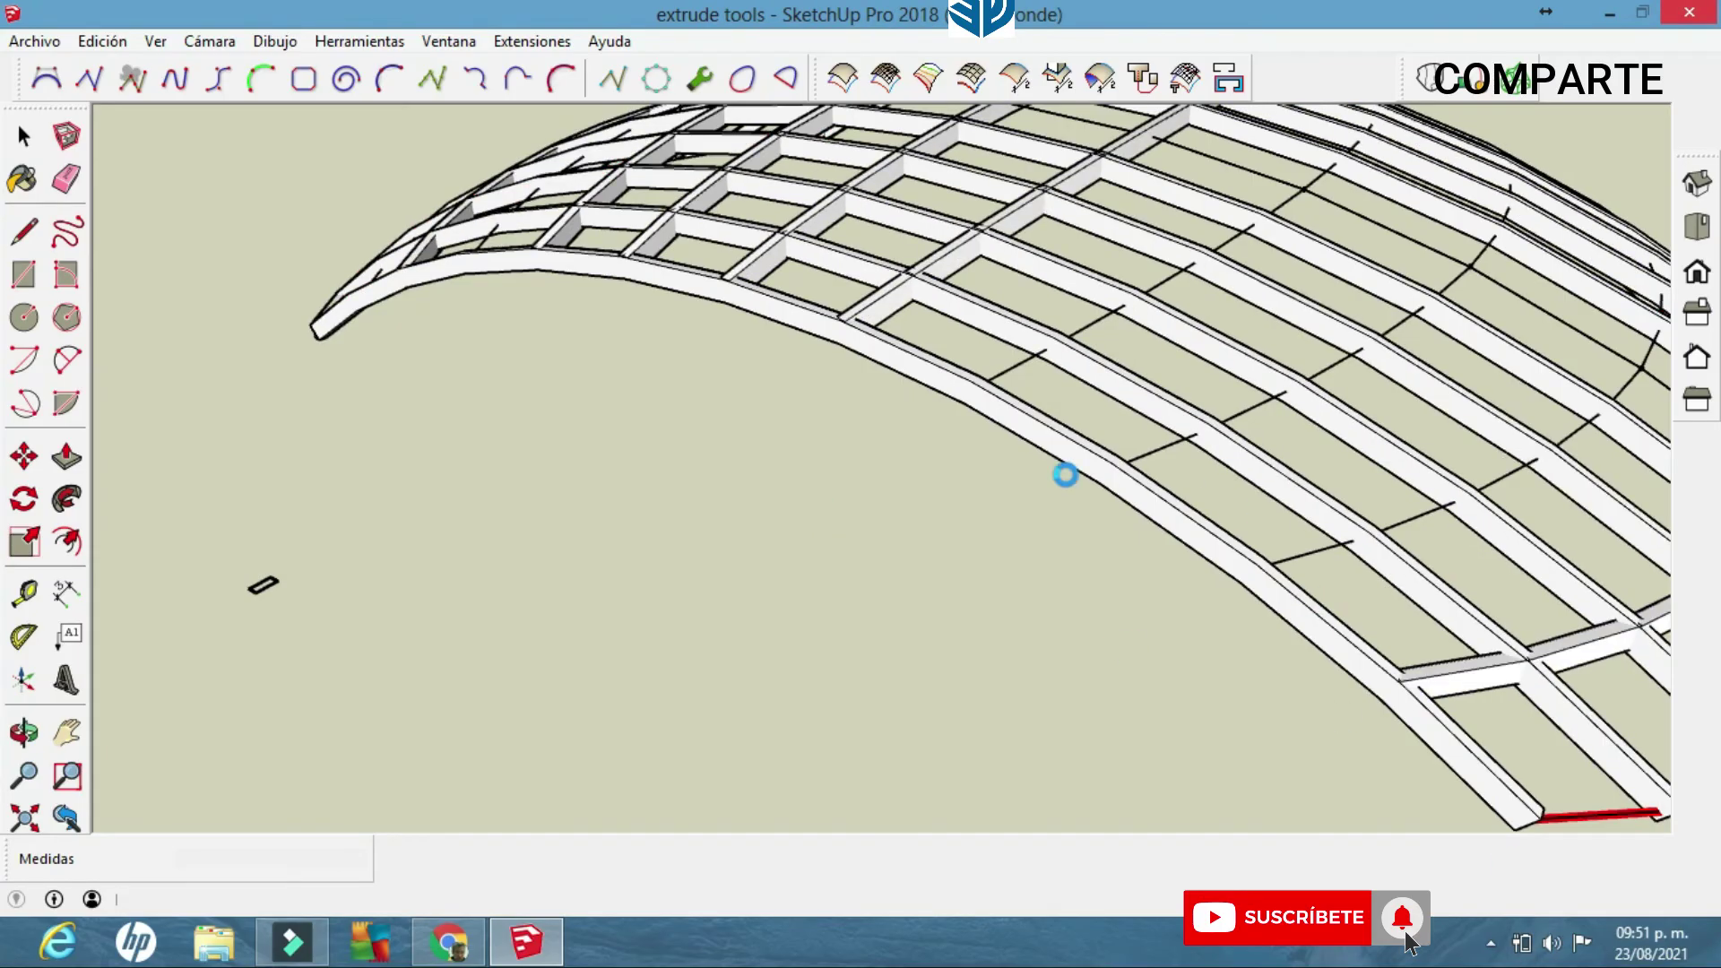
pyautogui.click(1491, 944)
pyautogui.click(1448, 813)
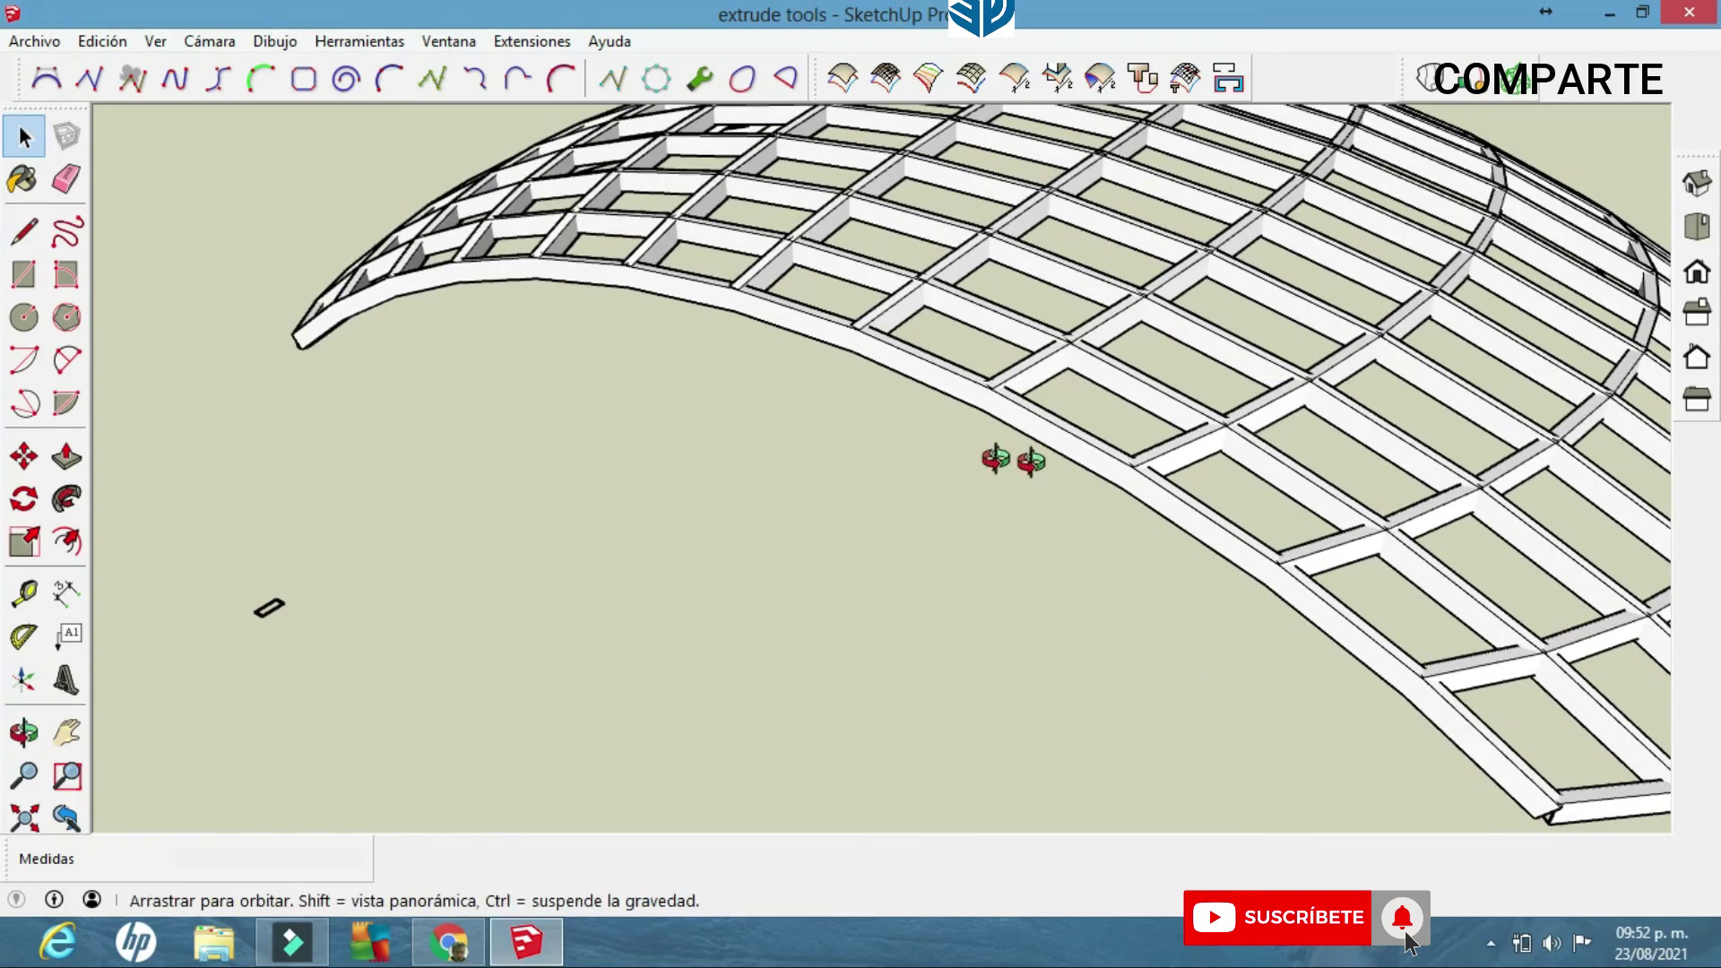
# Examine the lattice shell made from the rectangular profile from above, close up and from the side.
pyautogui.moveTo(995, 459); pyautogui.dragTo(1174, 398, button='middle')
pyautogui.keyDown('shift'); pyautogui.moveTo(1089, 476); pyautogui.dragTo(578, 760, button='middle'); pyautogui.keyUp('shift')
pyautogui.moveTo(991, 630); pyautogui.dragTo(596, 576, button='middle')
pyautogui.scroll(3, 1072, 481)
pyautogui.moveTo(1072, 481); pyautogui.dragTo(1353, 323, button='middle')
pyautogui.keyDown('shift'); pyautogui.moveTo(1091, 336); pyautogui.dragTo(1659, 414, button='middle'); pyautogui.keyUp('shift')
pyautogui.scroll(-2, 1245, 431)
pyautogui.moveTo(1099, 492); pyautogui.dragTo(1160, 584, button='middle')
# Sweep the I-shaped profile over the third set of arcs with Barrido de Curvas por Rieles con Cara, reusing the front arc as melding profile.
pyautogui.moveTo(1103, 748); pyautogui.dragTo(148, 290, button='middle')
pyautogui.moveTo(642, 780); pyautogui.dragTo(594, 730)
pyautogui.click(1228, 79)
pyautogui.click(619, 750)
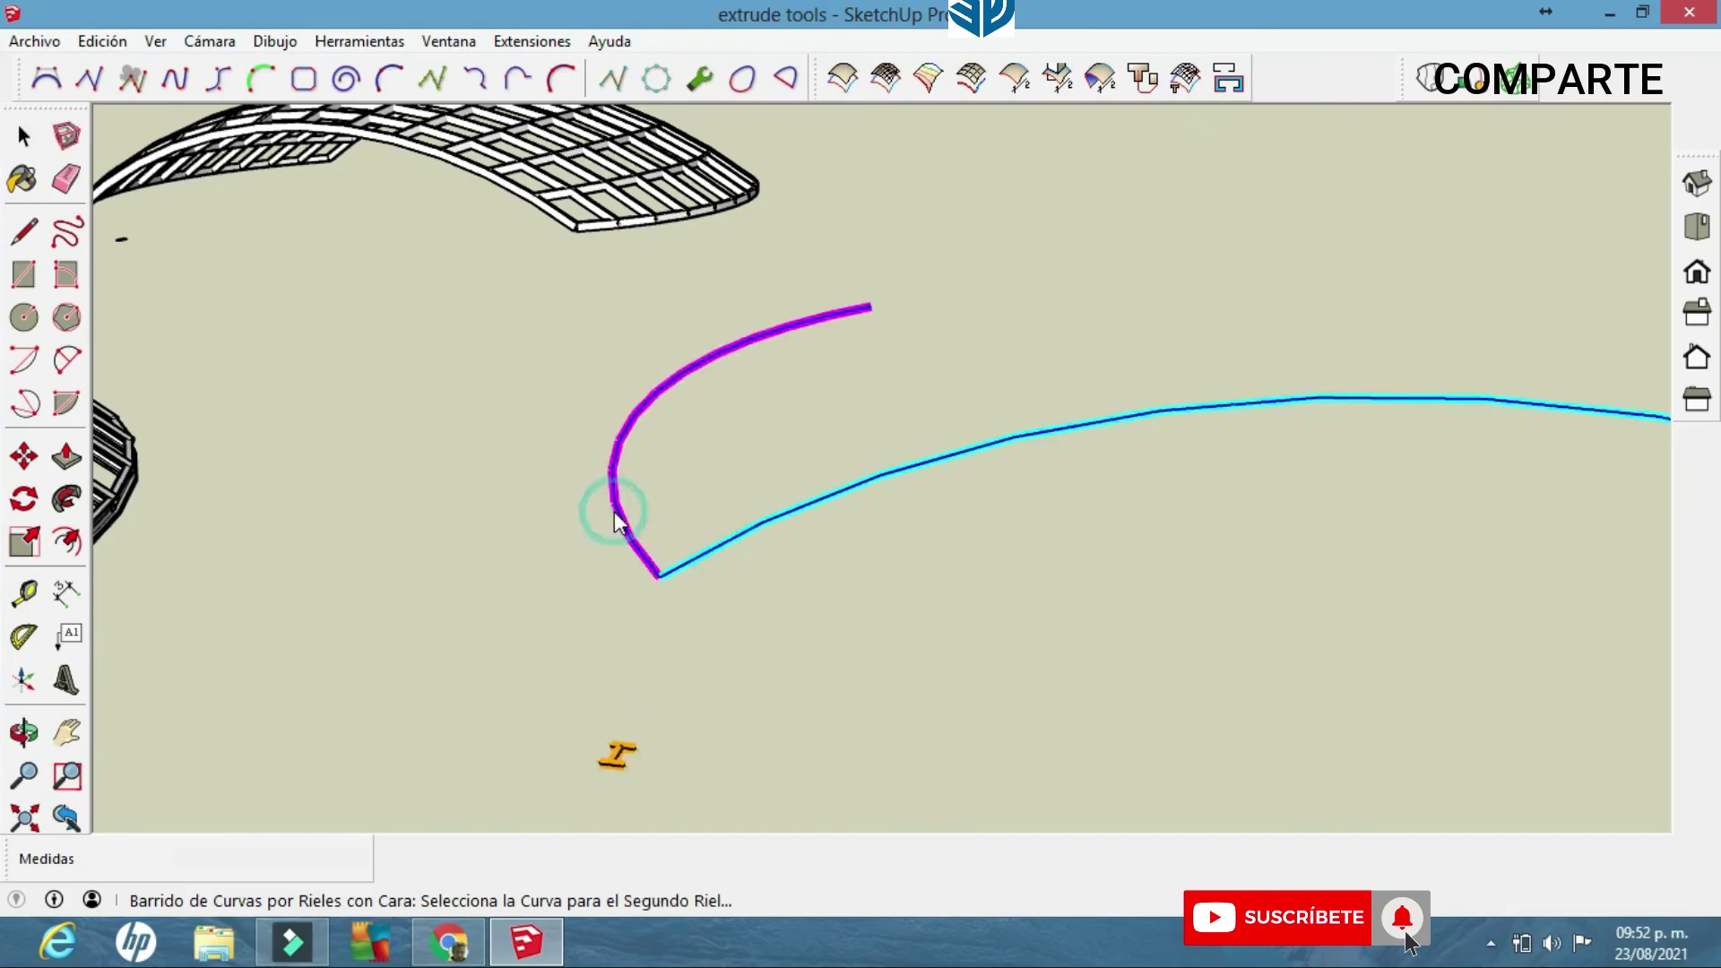
pyautogui.scroll(-4, 859, 524)
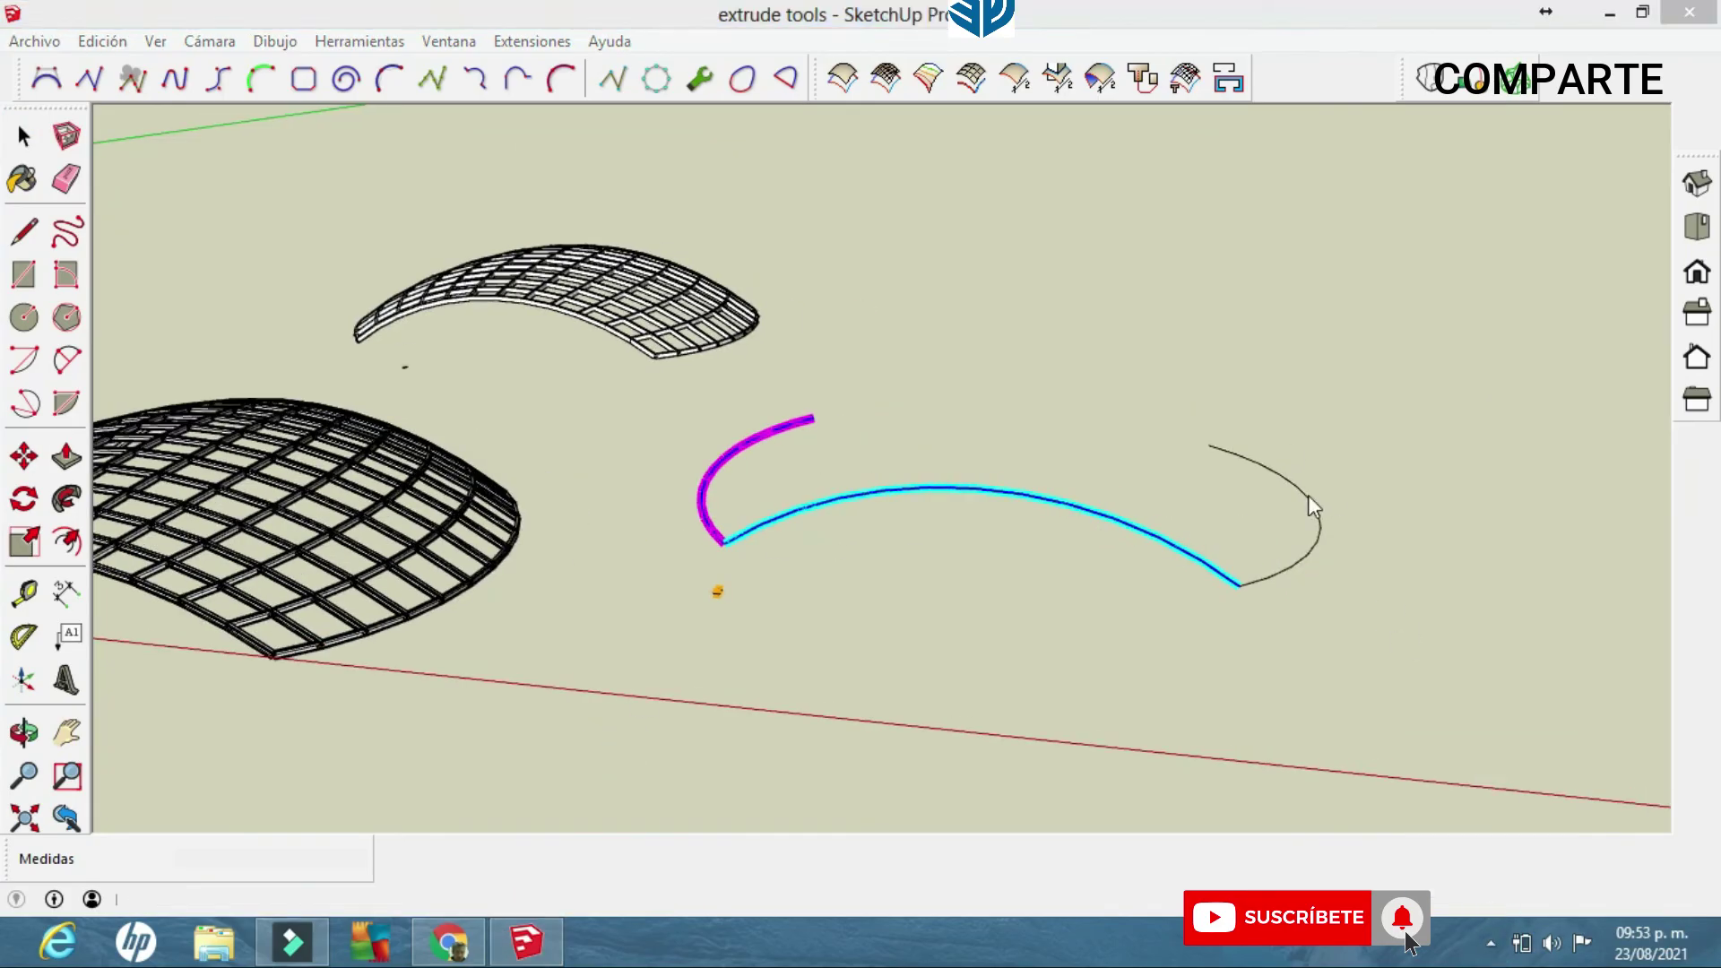
pyautogui.click(1309, 495)
pyautogui.click(1194, 558)
pyautogui.click(789, 491)
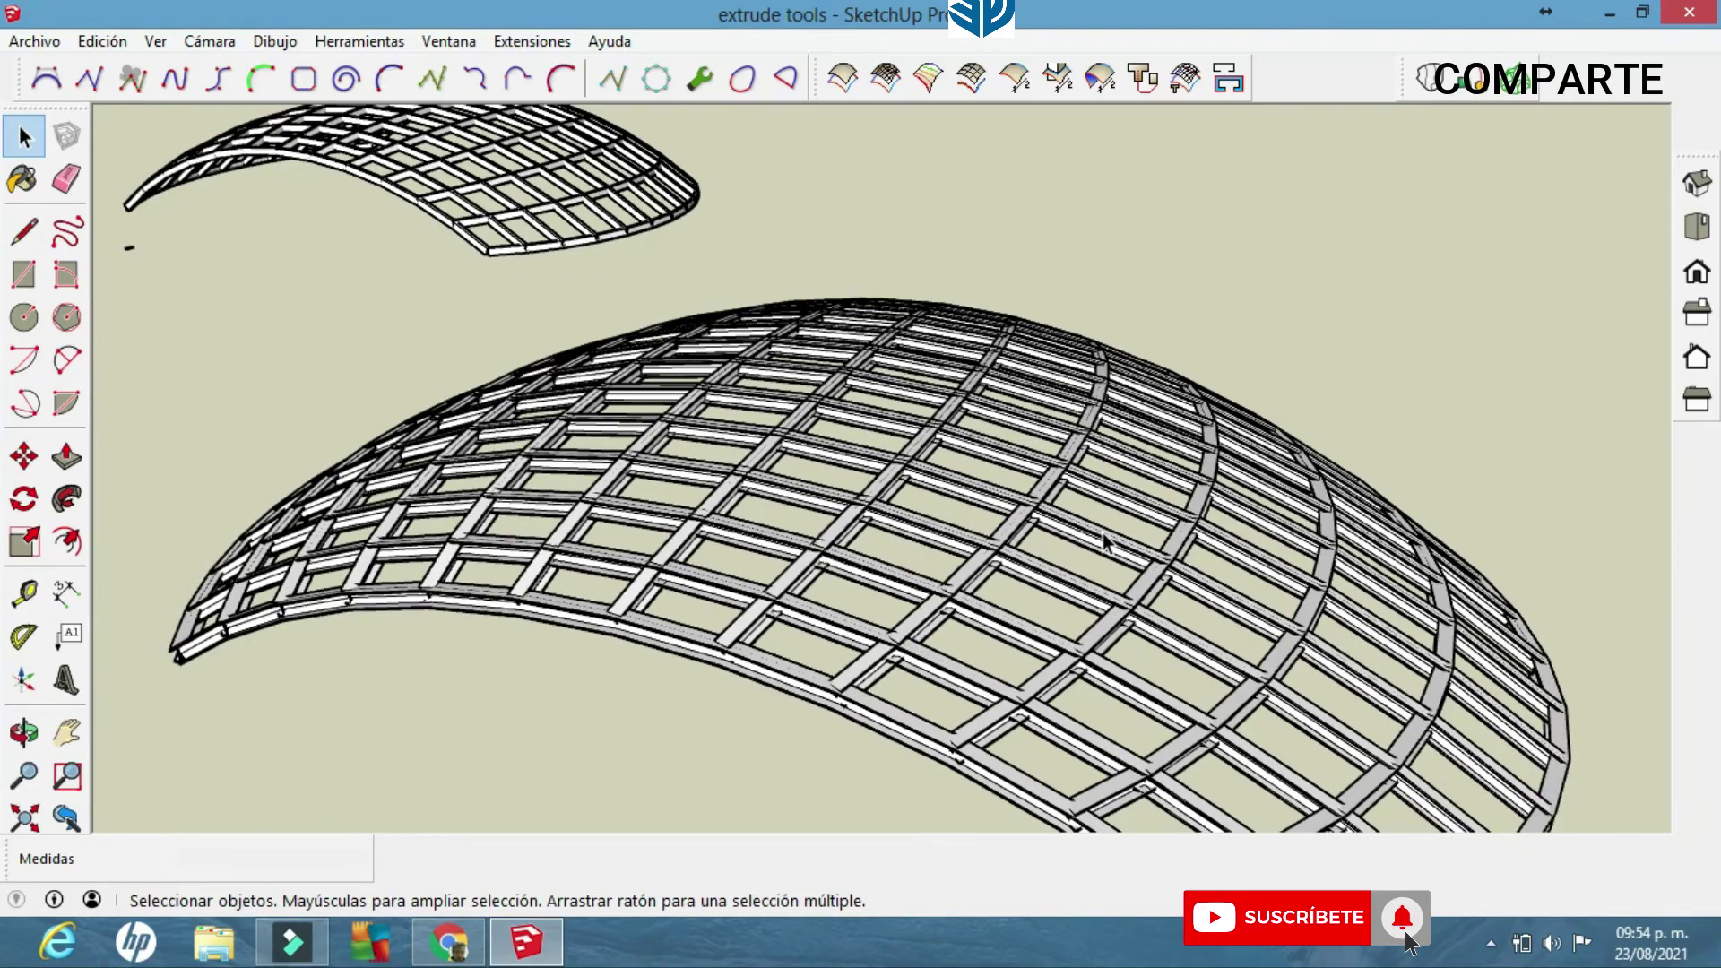
# Examine the I-profile lattice shell and its beam intersections up close.
pyautogui.moveTo(1106, 543); pyautogui.dragTo(910, 561, button='middle')
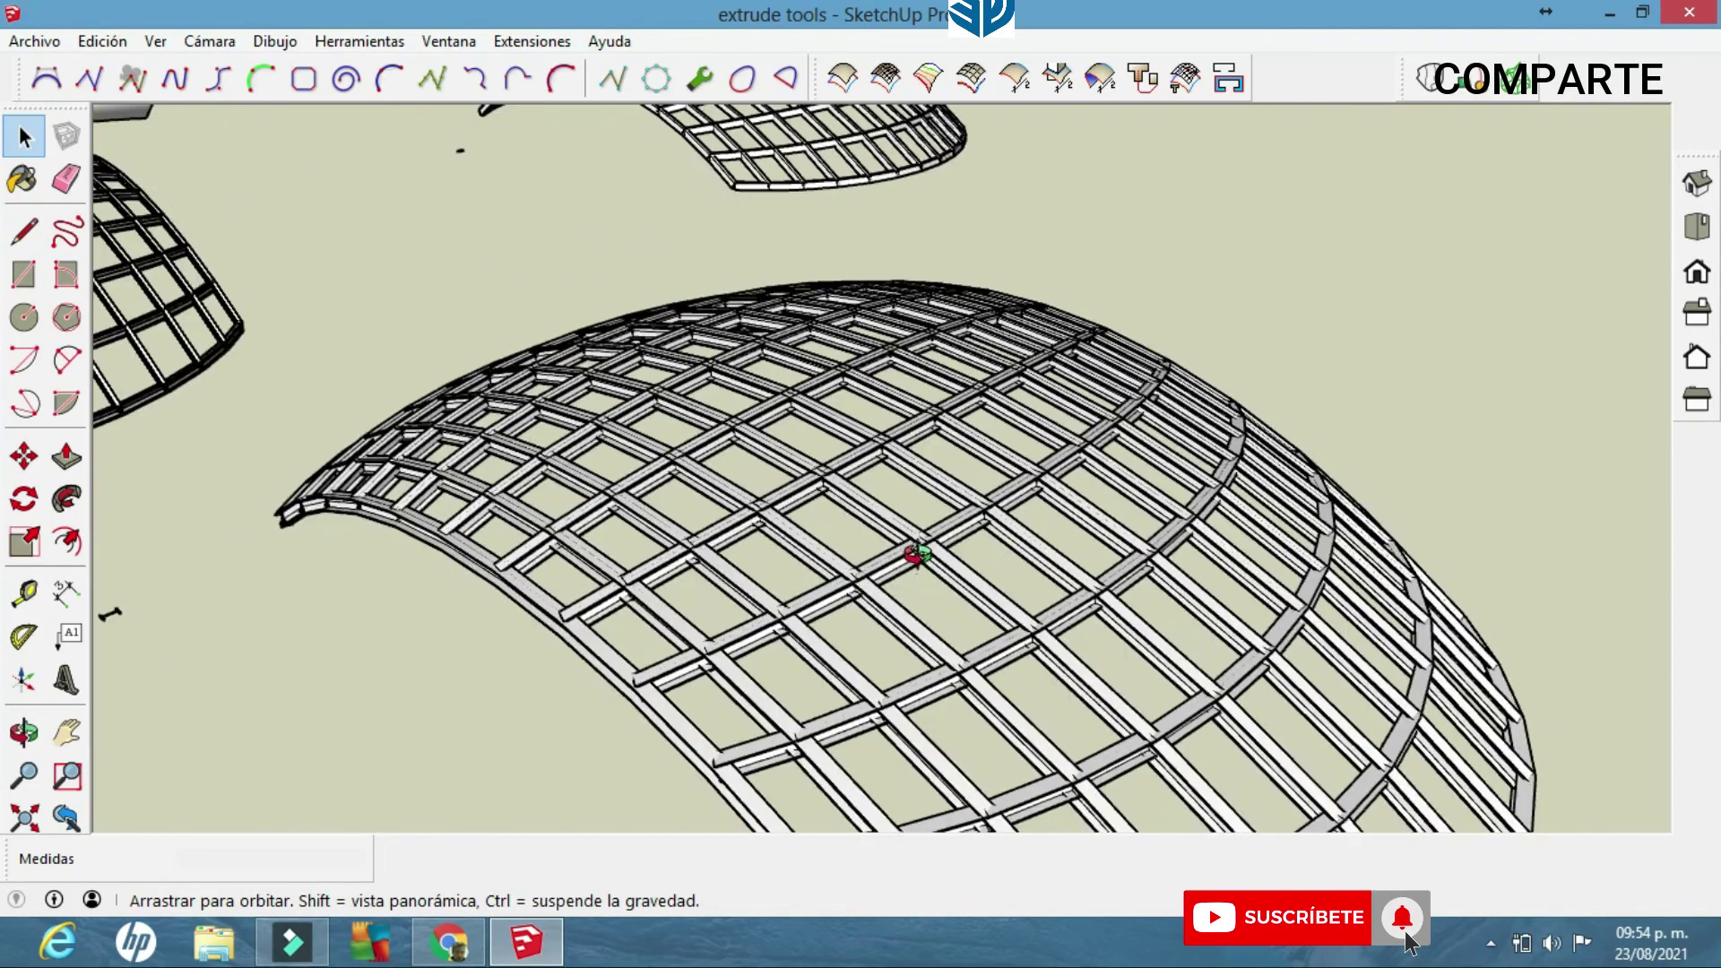
pyautogui.scroll(5, 960, 554)
pyautogui.scroll(-3, 1030, 511)
pyautogui.moveTo(1037, 499); pyautogui.dragTo(1147, 493, button='middle')
pyautogui.scroll(-5, 1061, 513)
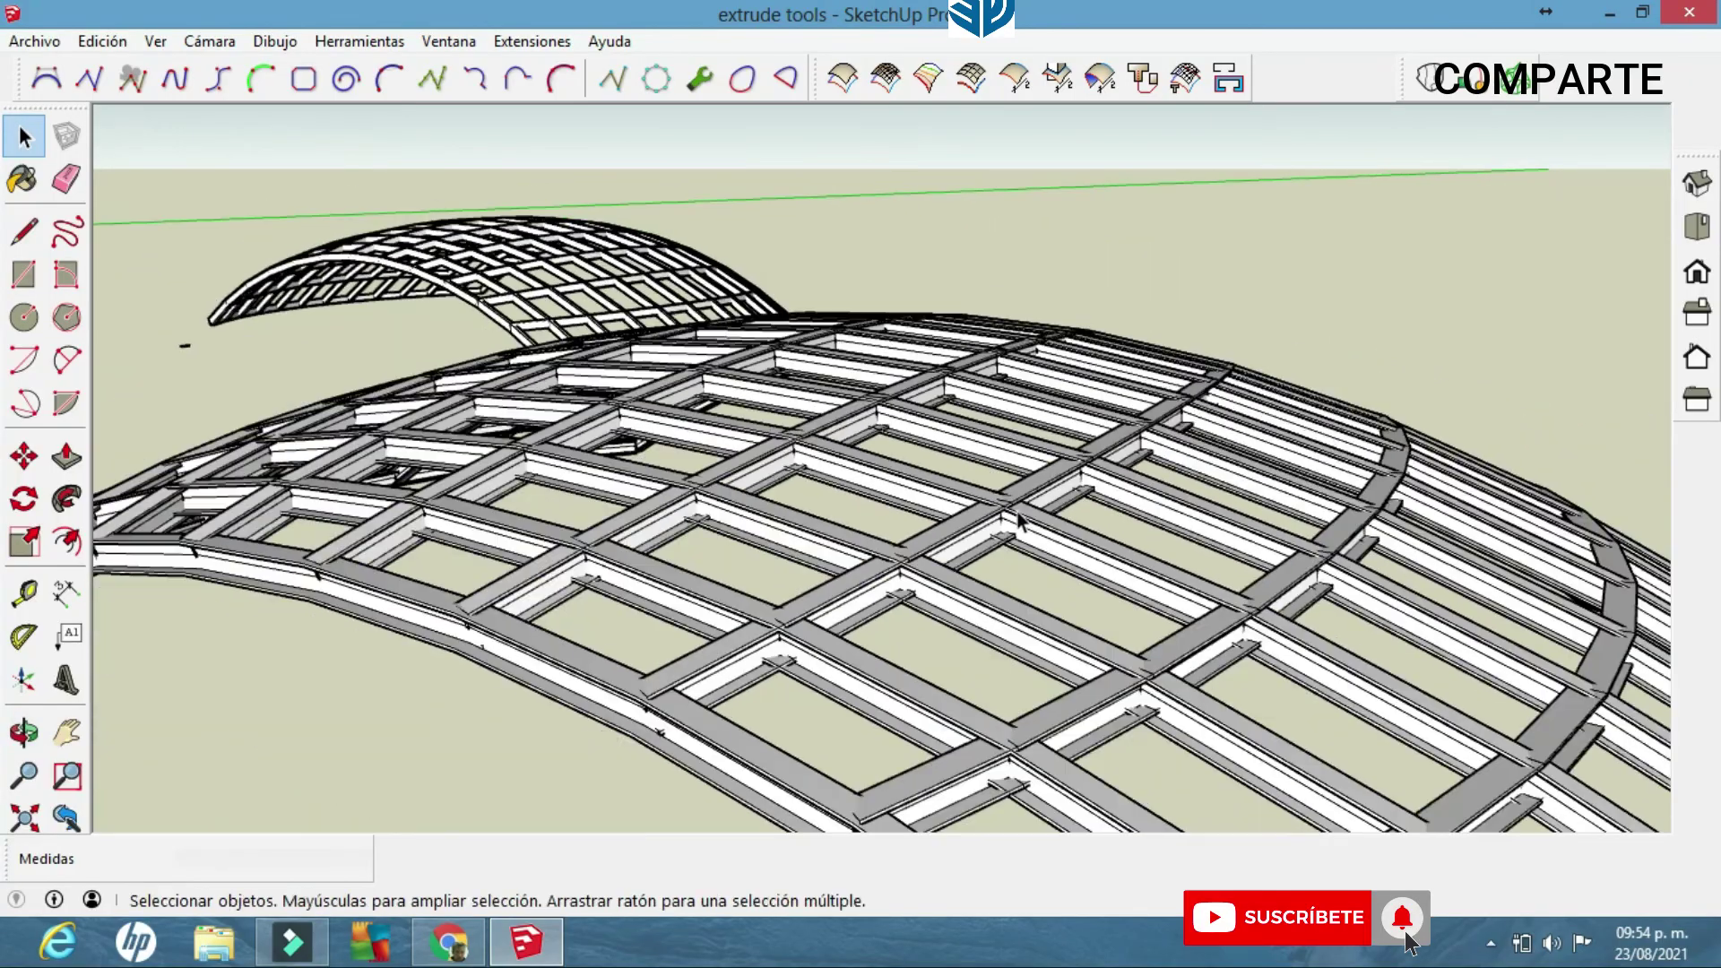
# Try Extrusión de Aristas por Desplazamiento on the two-segment polyline beside the lattice shells without selecting its edges.
pyautogui.keyDown('shift'); pyautogui.moveTo(980, 593); pyautogui.dragTo(1018, 612, button='middle'); pyautogui.keyUp('shift')
pyautogui.scroll(-6, 703, 442)
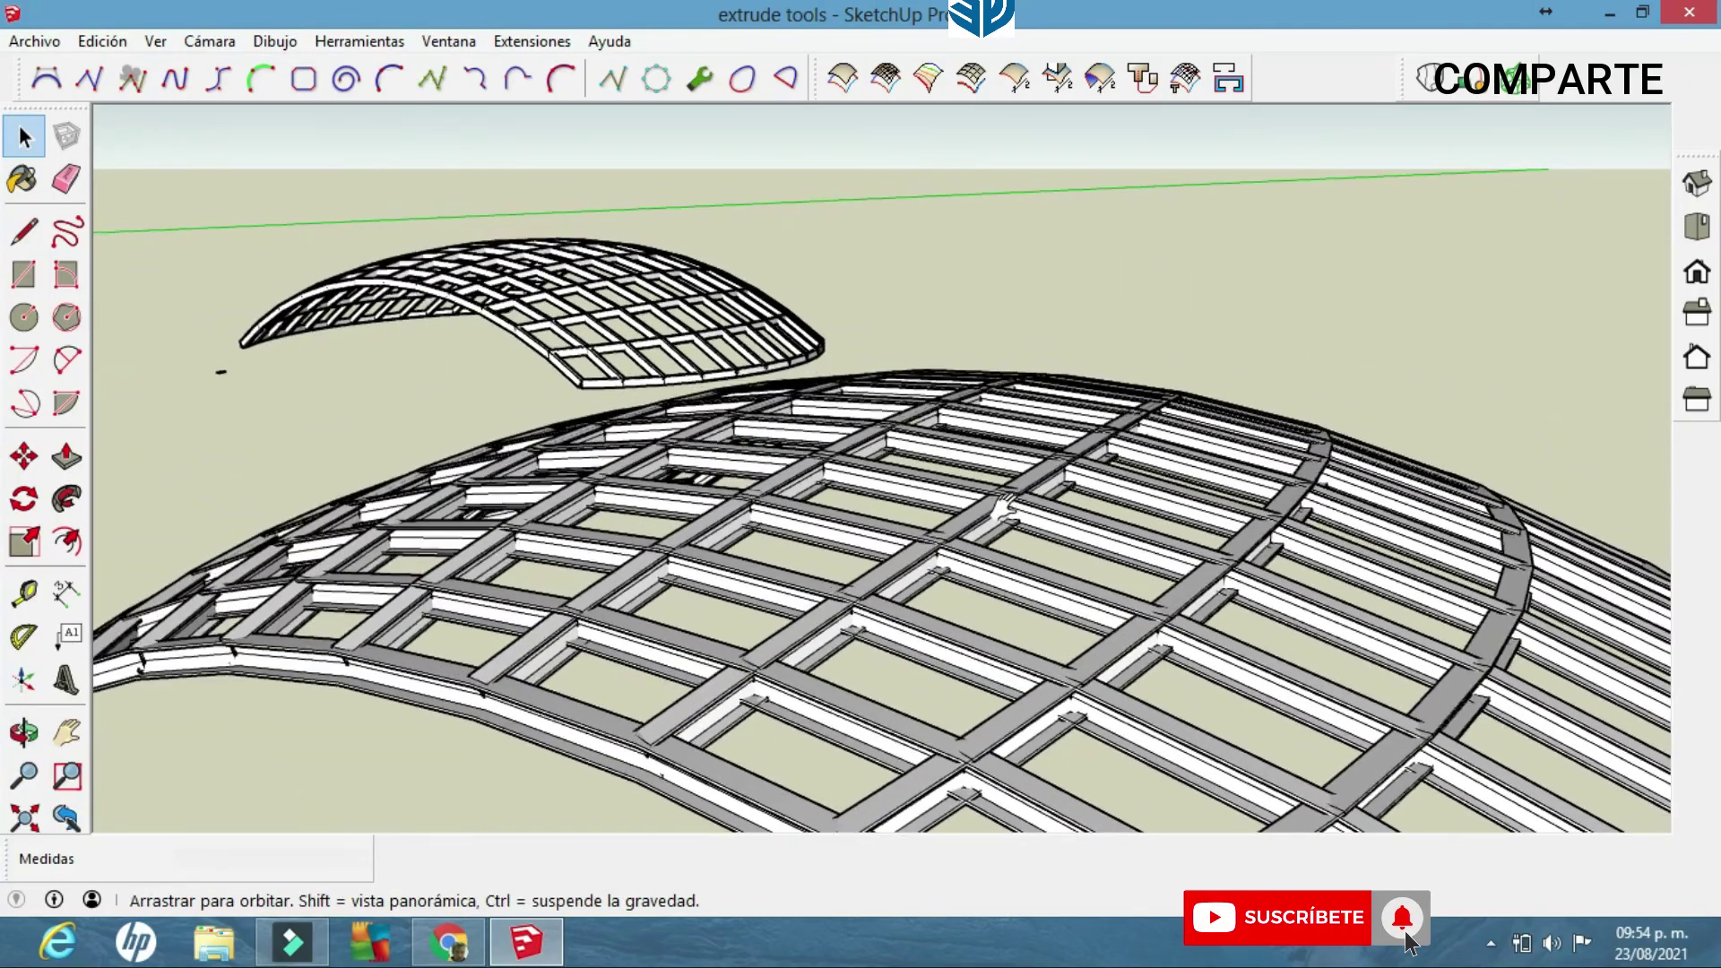
pyautogui.moveTo(607, 454); pyautogui.dragTo(929, 407, button='middle')
pyautogui.scroll(-1, 726, 409)
pyautogui.keyDown('shift'); pyautogui.moveTo(668, 429); pyautogui.dragTo(1358, 529, button='middle'); pyautogui.keyUp('shift')
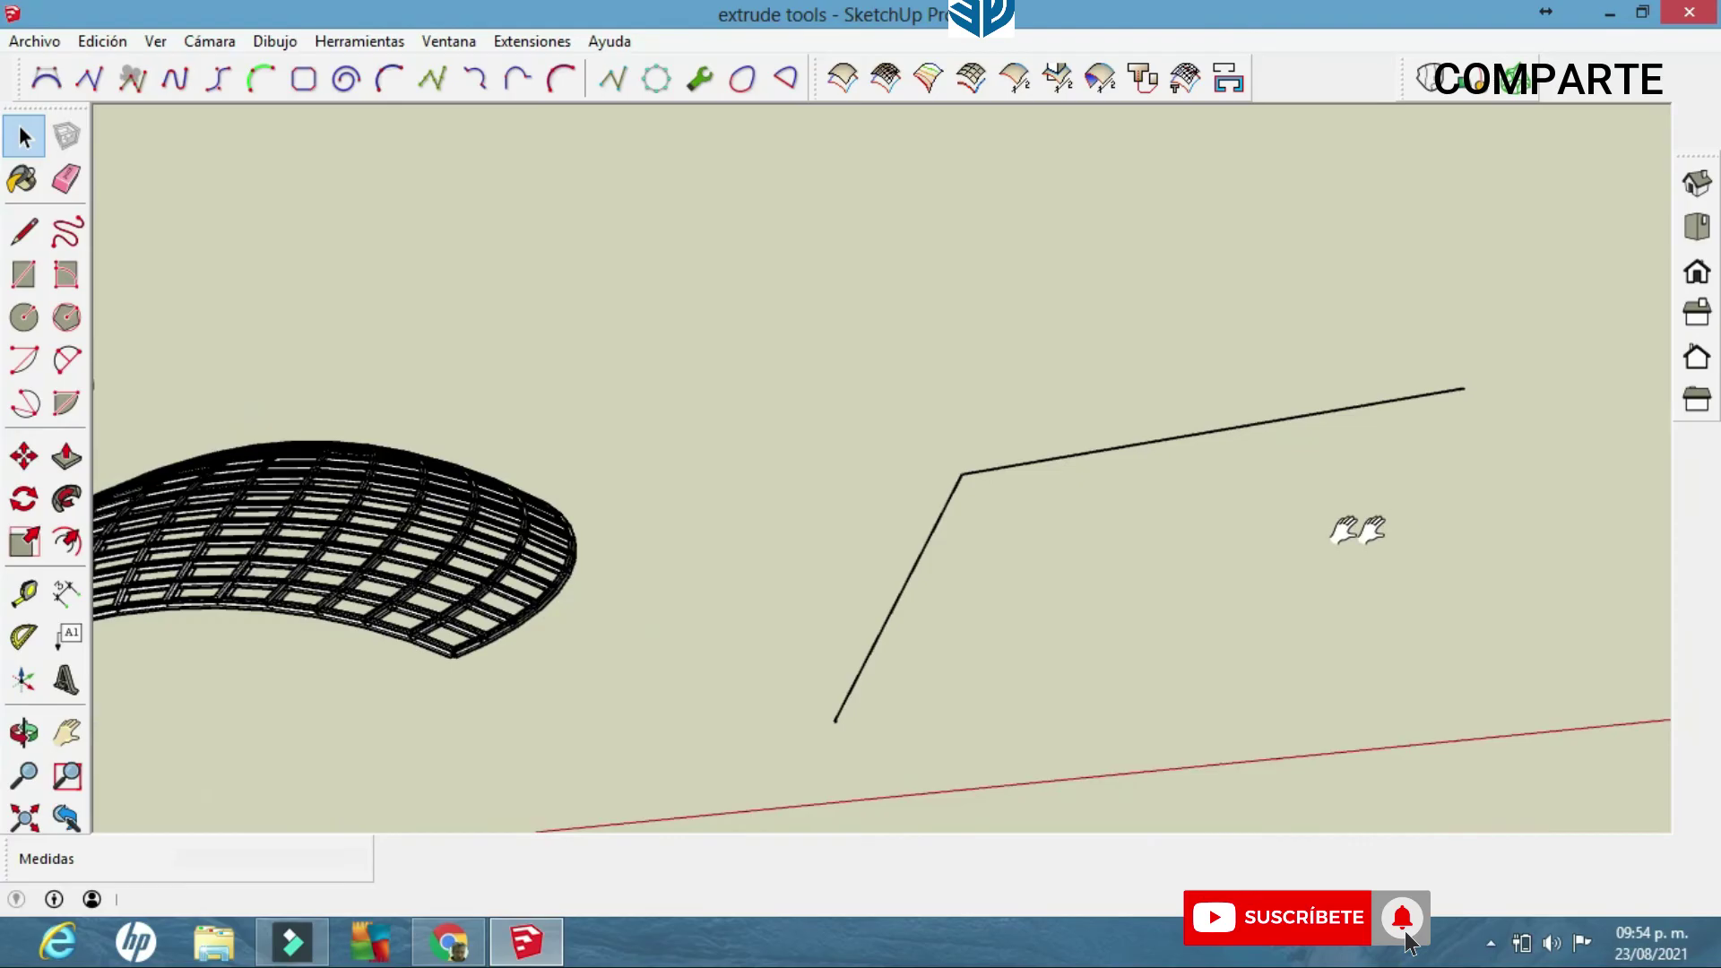
pyautogui.moveTo(1048, 579); pyautogui.dragTo(1098, 623, button='middle')
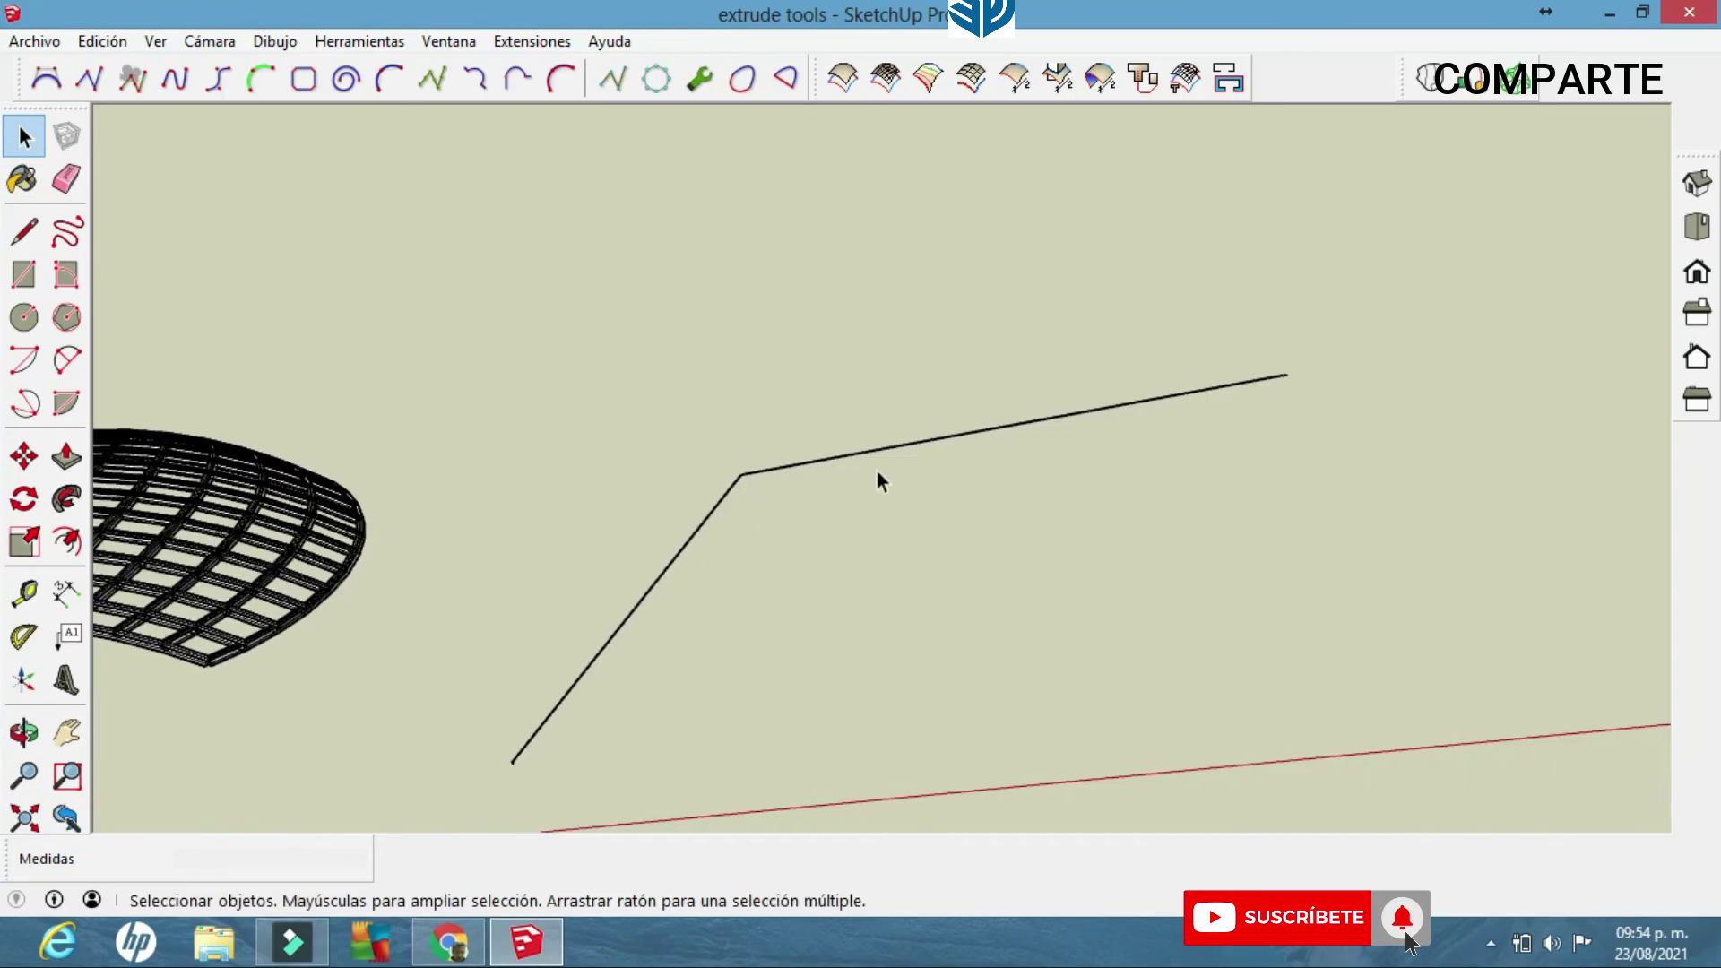
pyautogui.moveTo(920, 569); pyautogui.dragTo(1084, 560, button='middle')
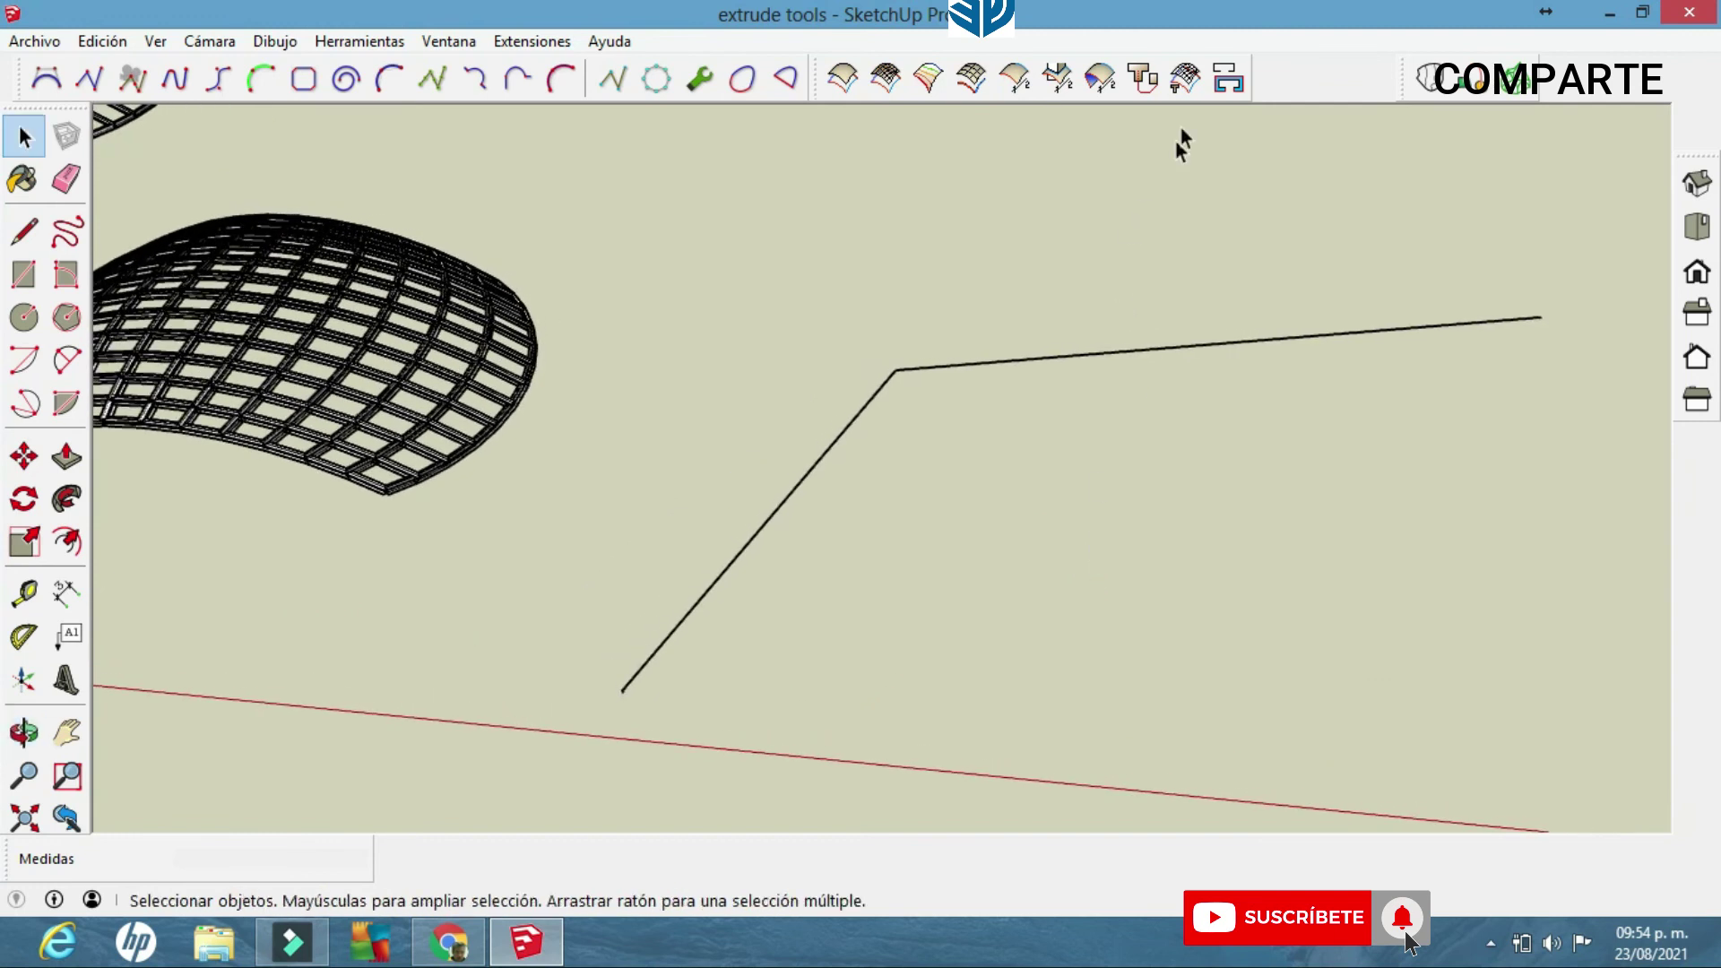
pyautogui.click(1229, 78)
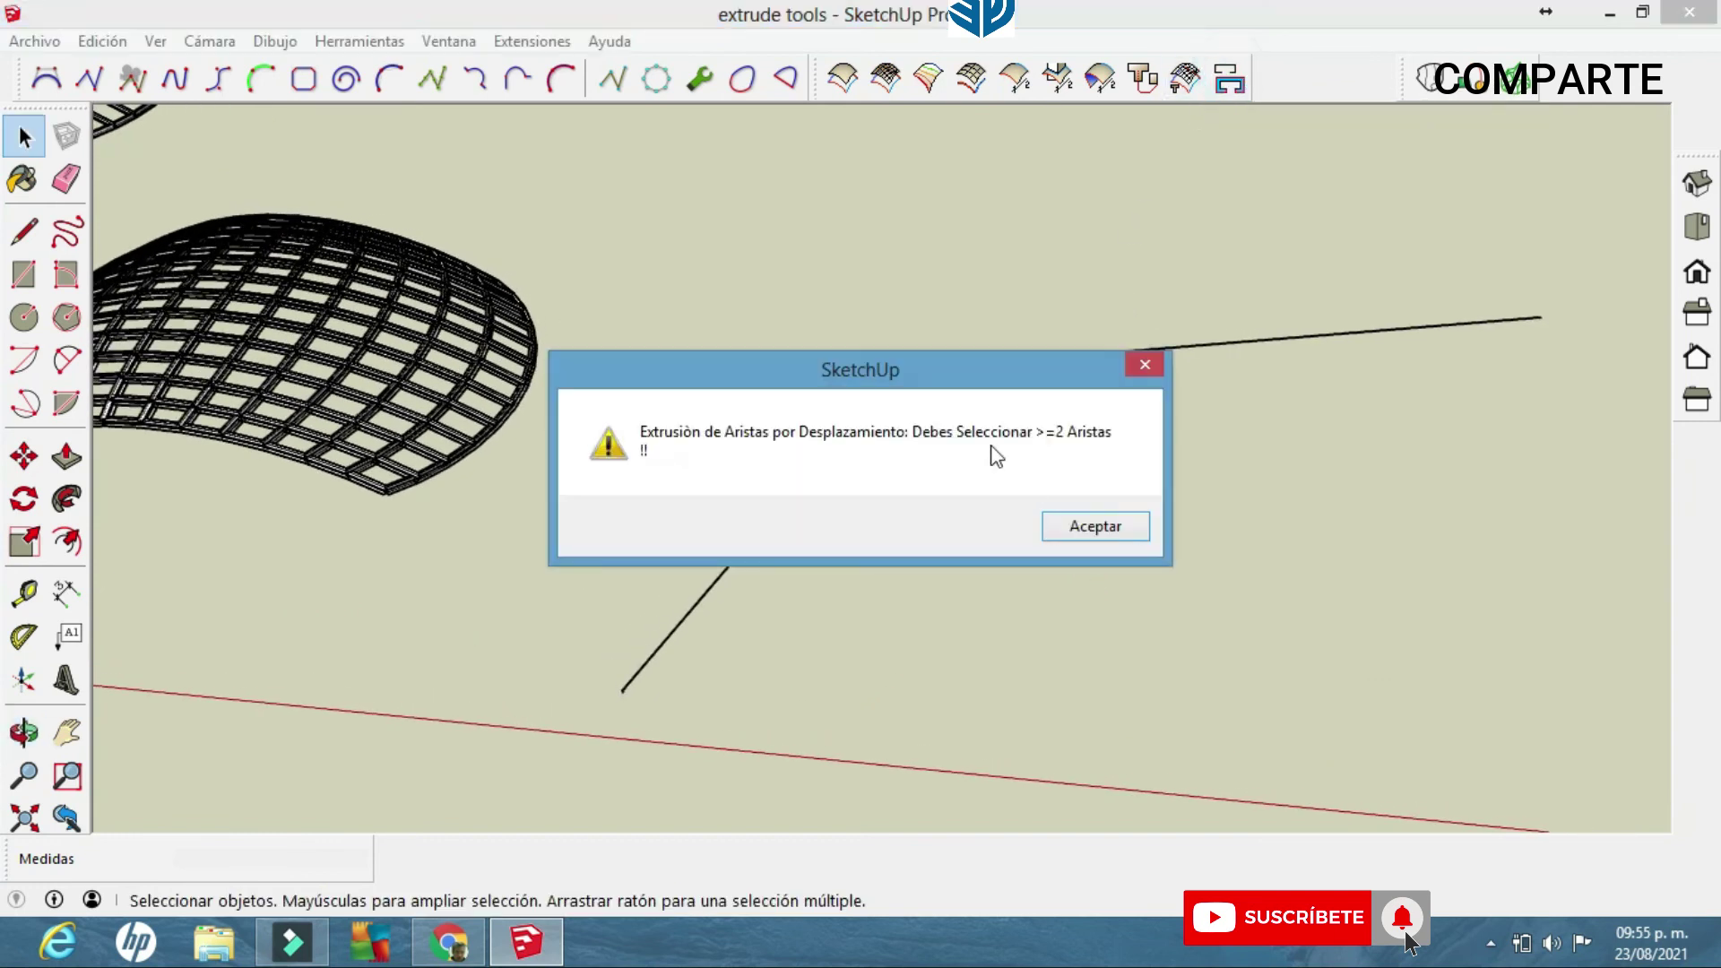
pyautogui.click(1157, 365)
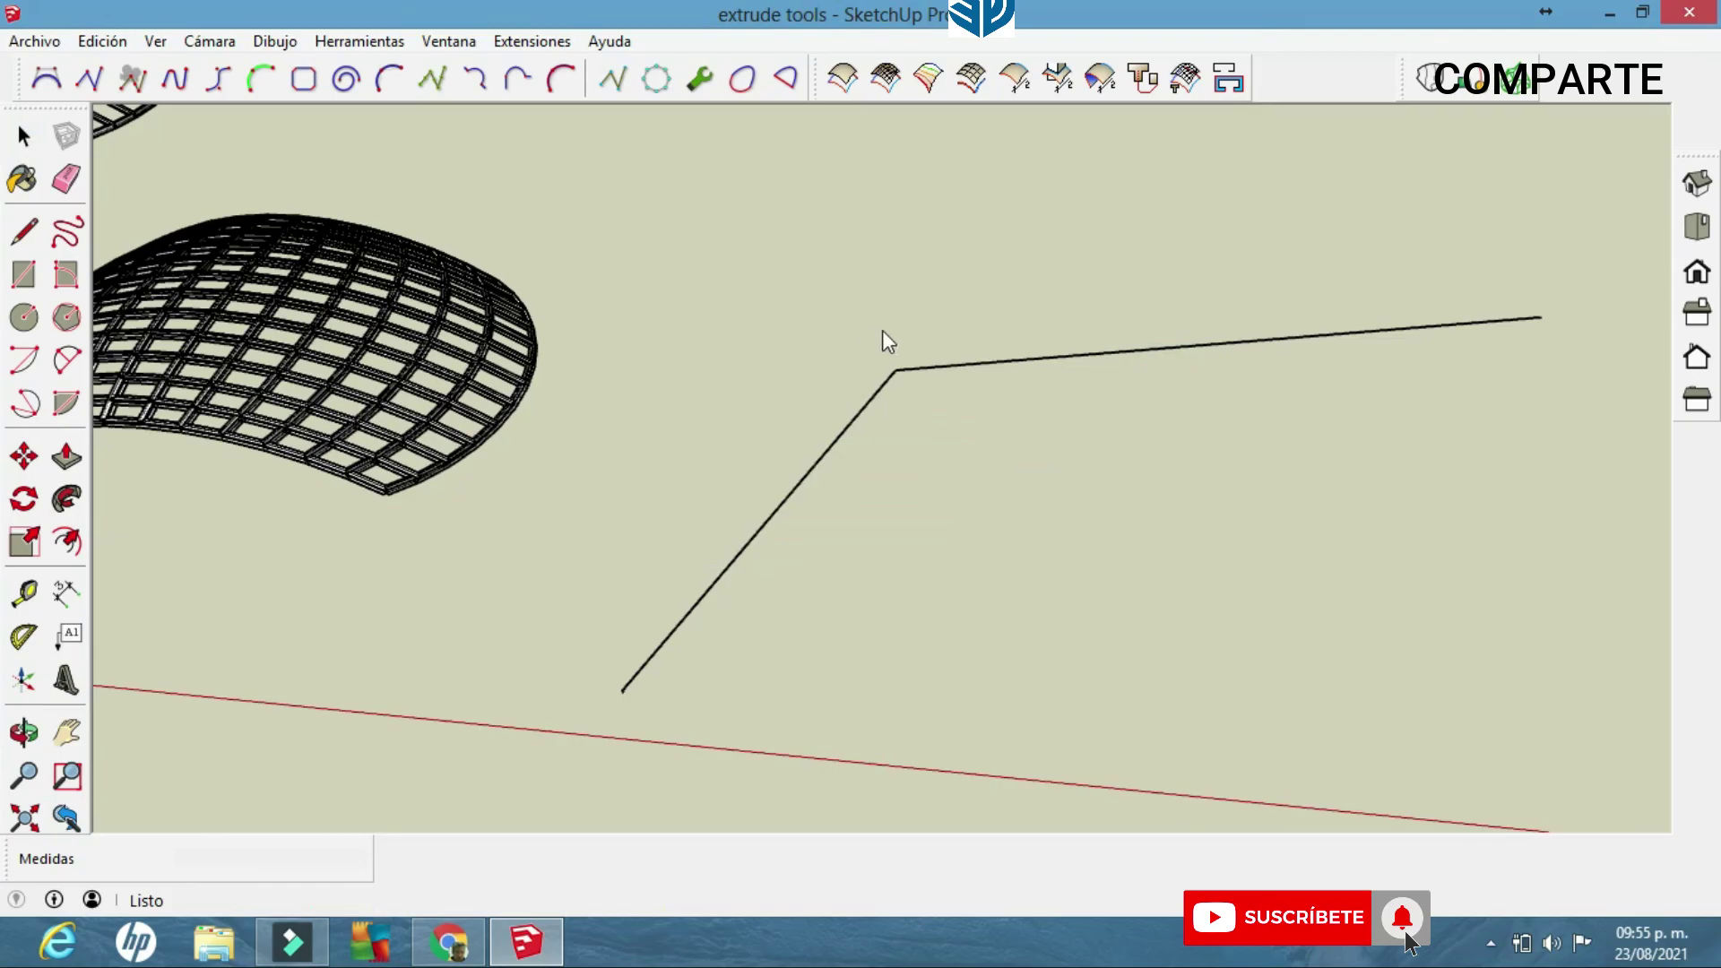
# Extrude both edges of the two-segment polyline into a flat strip with Extrusión de Aristas por Desplazamiento, using a Distancia of 6.
pyautogui.click(23, 136)
pyautogui.moveTo(961, 450); pyautogui.dragTo(787, 314)
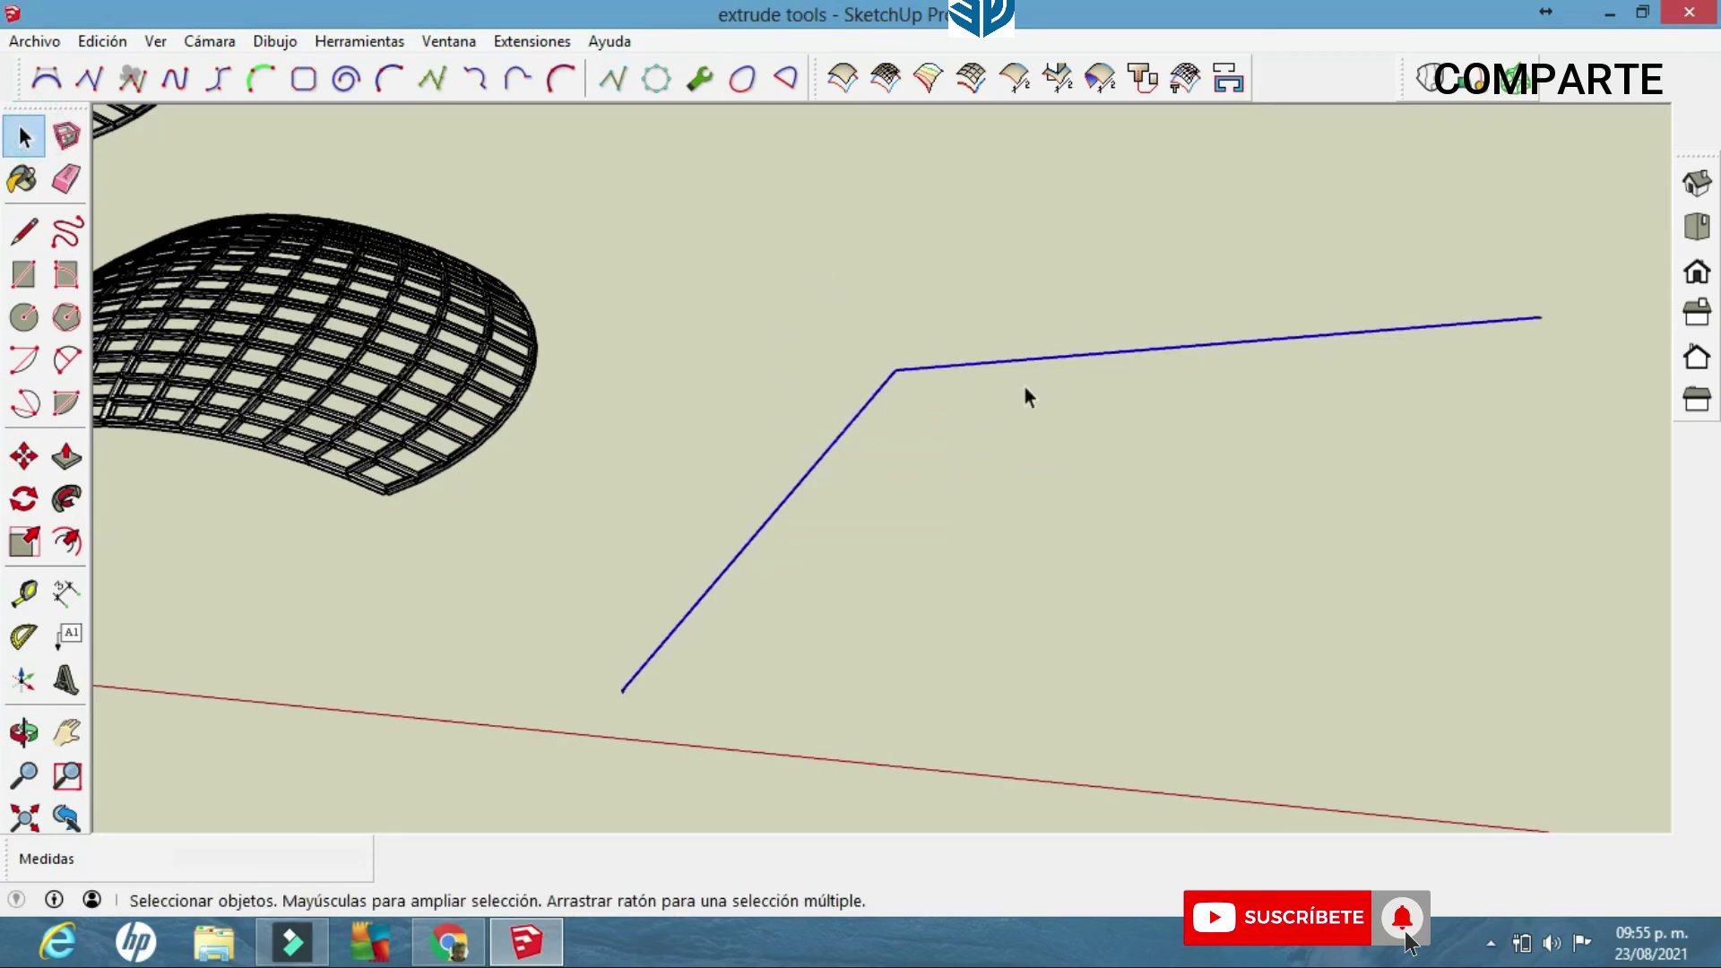
pyautogui.click(1228, 79)
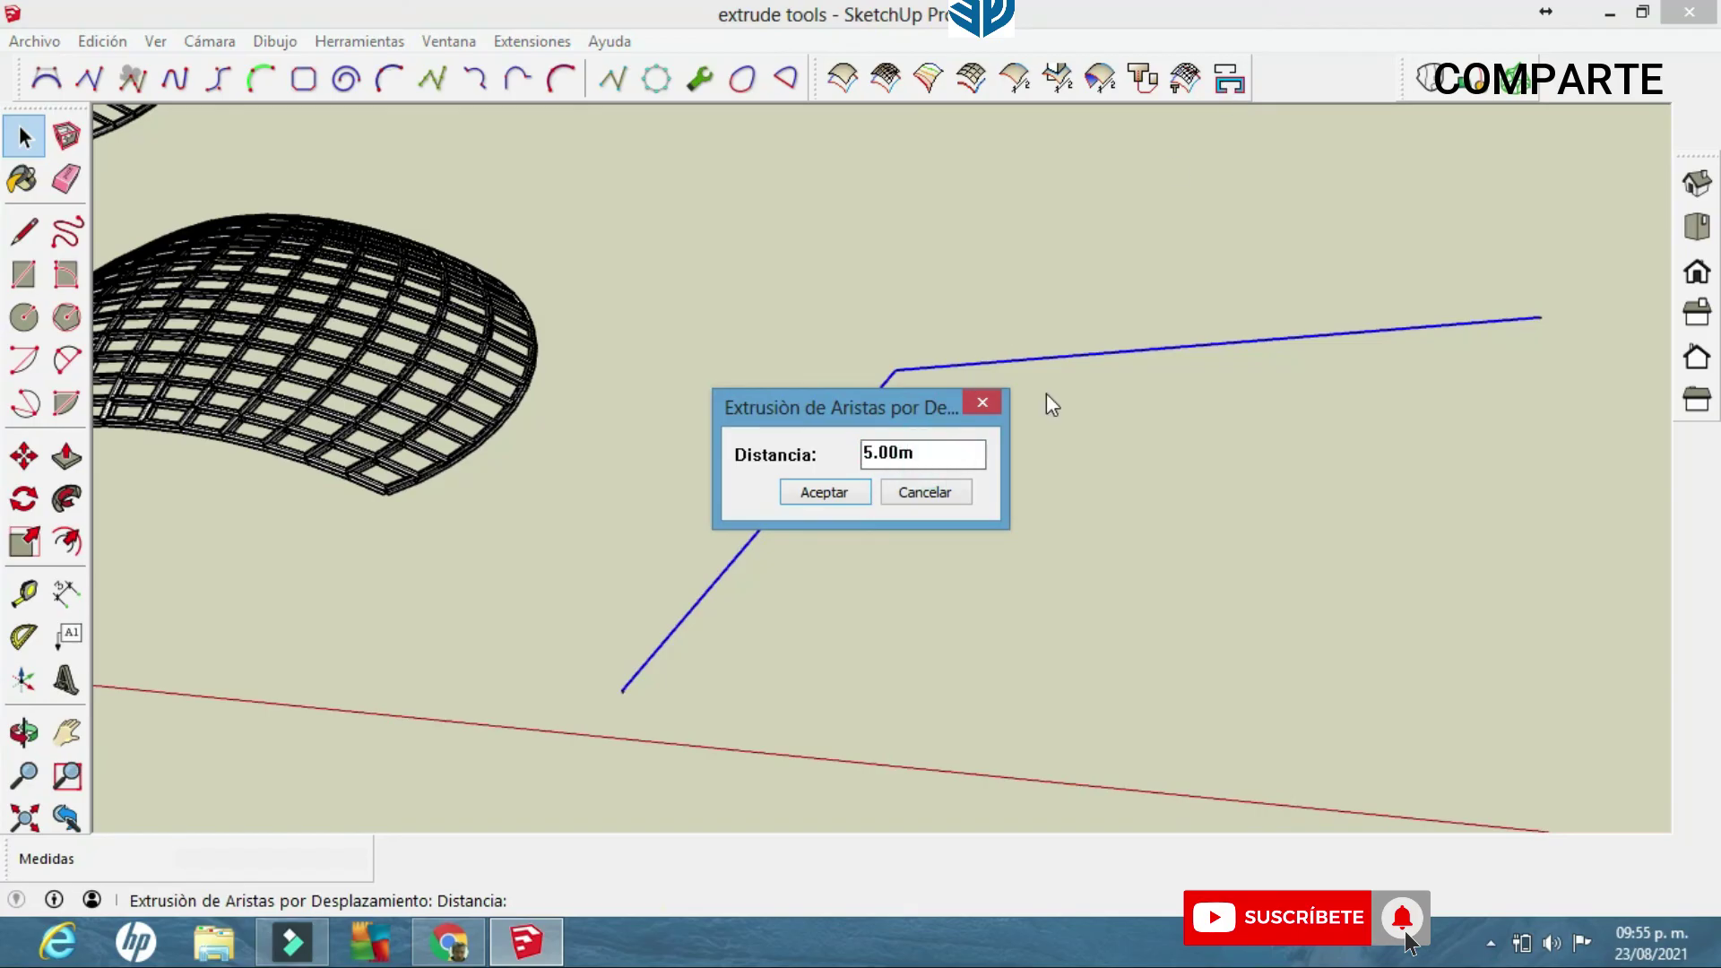
pyautogui.press('BackSpace')
pyautogui.press('BackSpace')
pyautogui.press('BackSpace')
pyautogui.press('BackSpace')
pyautogui.press('BackSpace')
pyautogui.write('6')
pyautogui.click(850, 492)
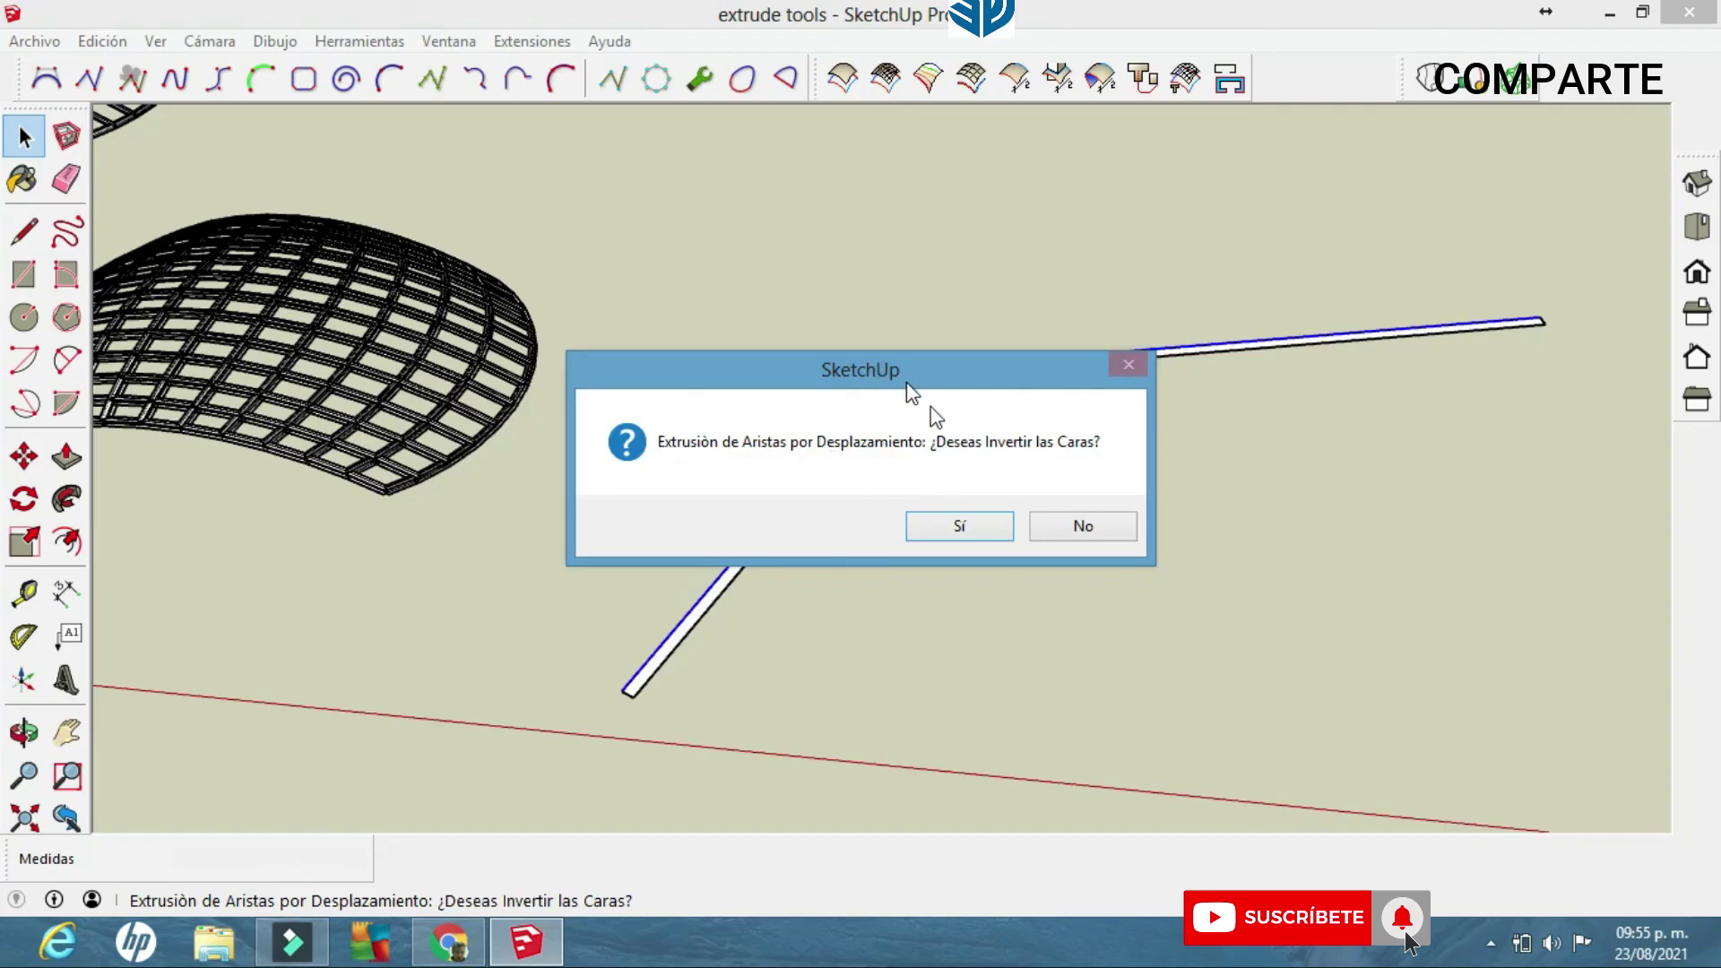
# Reverse the faces of the offset strip and explode its group.
pyautogui.click(992, 526)
pyautogui.click(971, 530)
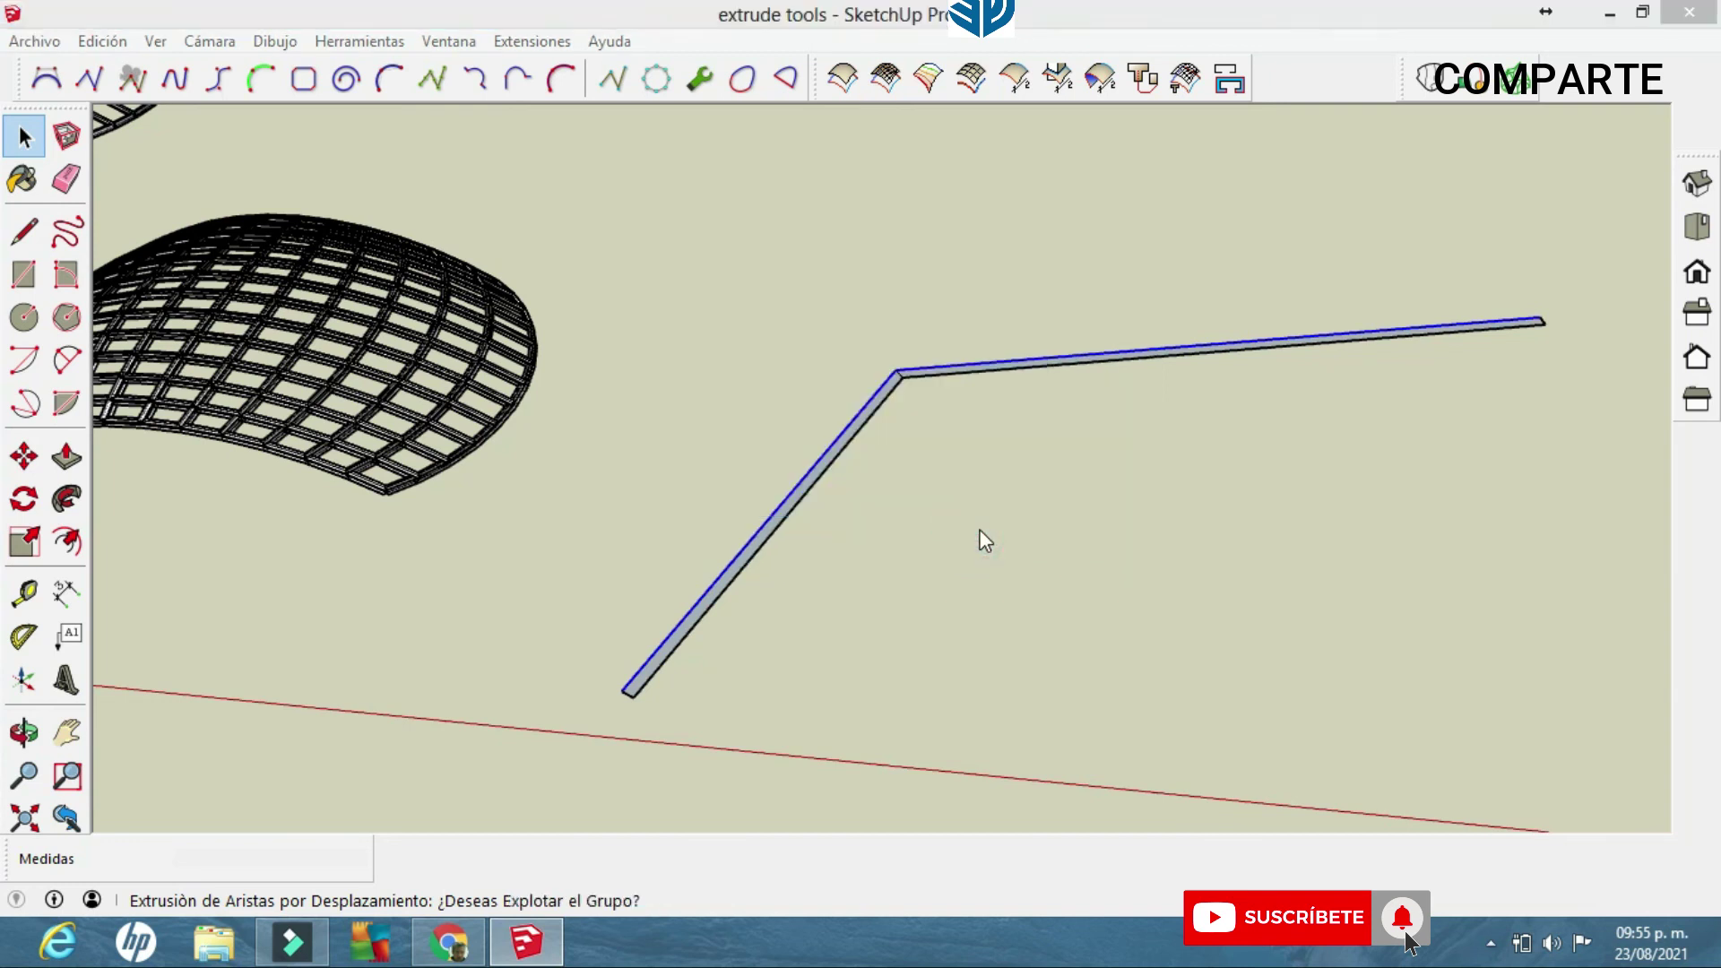
pyautogui.click(979, 528)
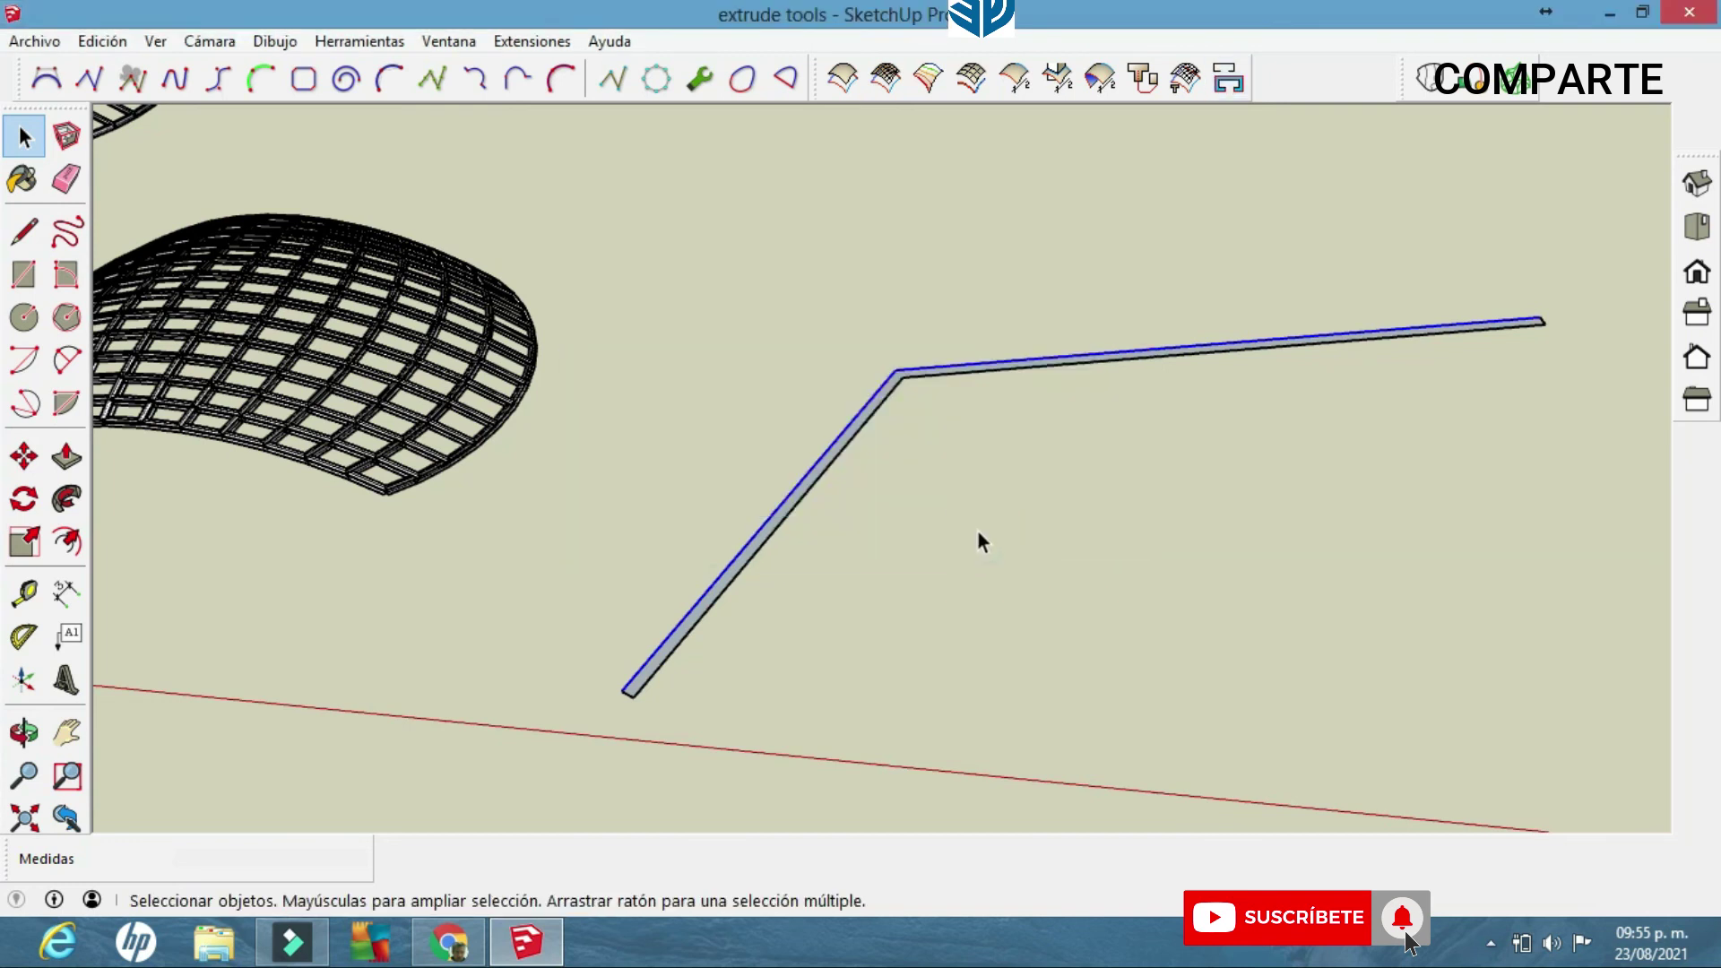
# Examine the offset strip's corner and both of its legs from several angles.
pyautogui.moveTo(1062, 278); pyautogui.dragTo(1047, 408, button='middle')
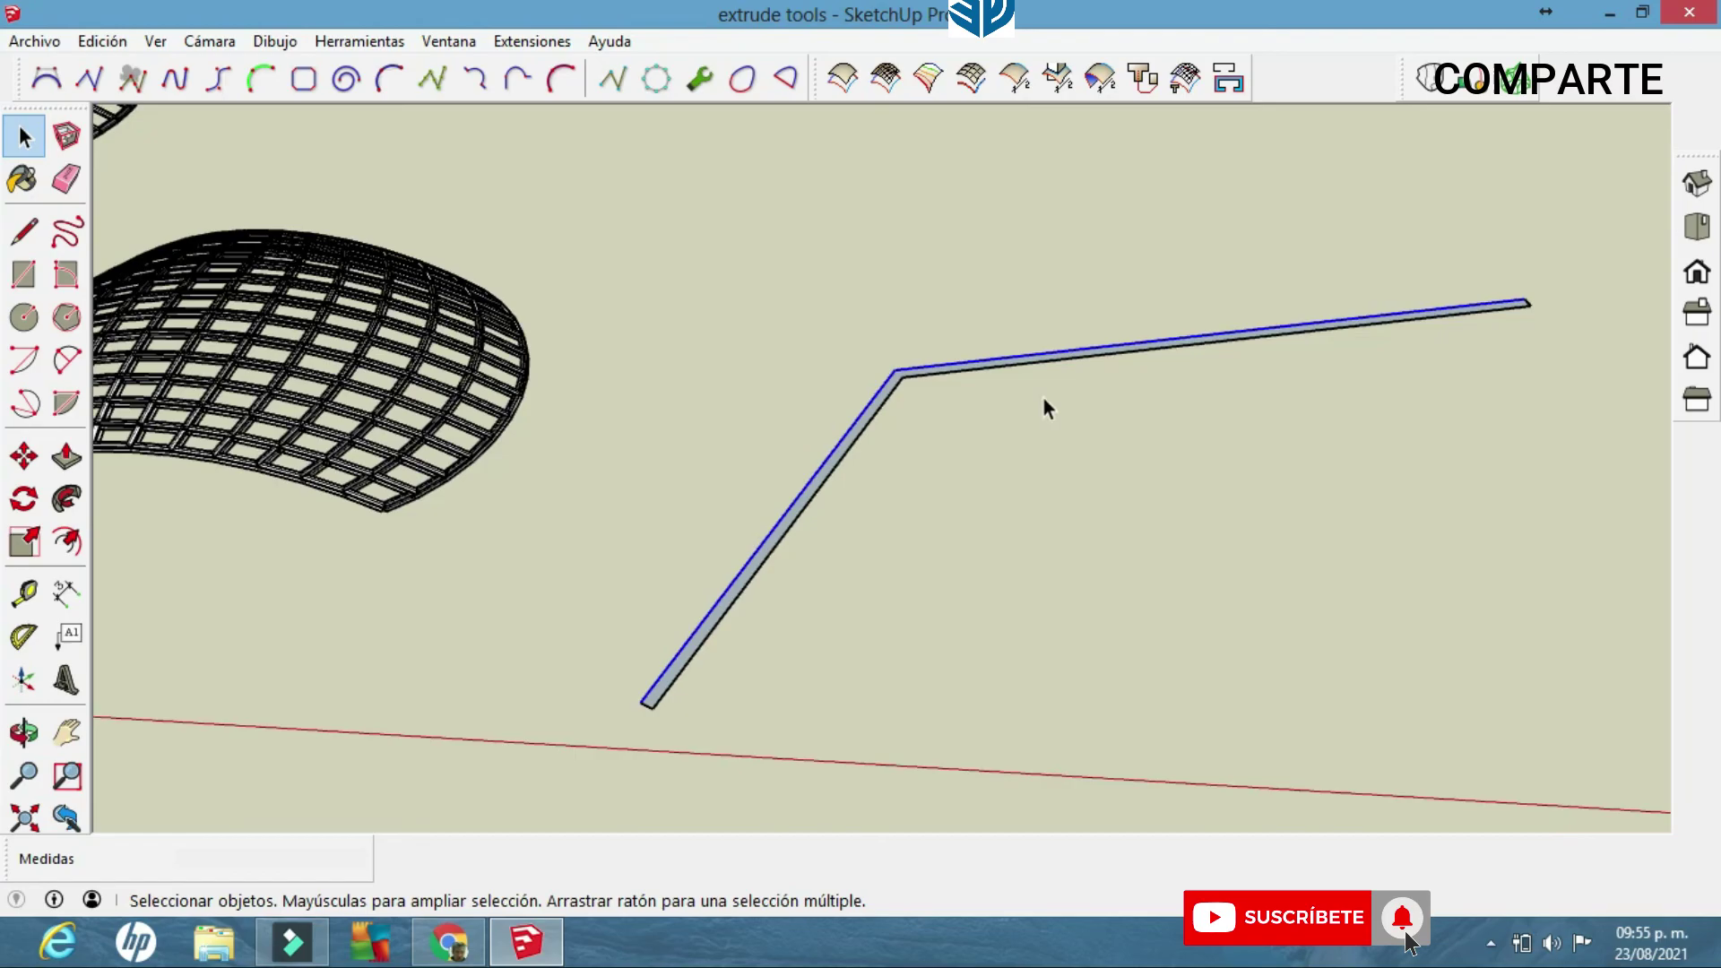
pyautogui.scroll(5, 924, 416)
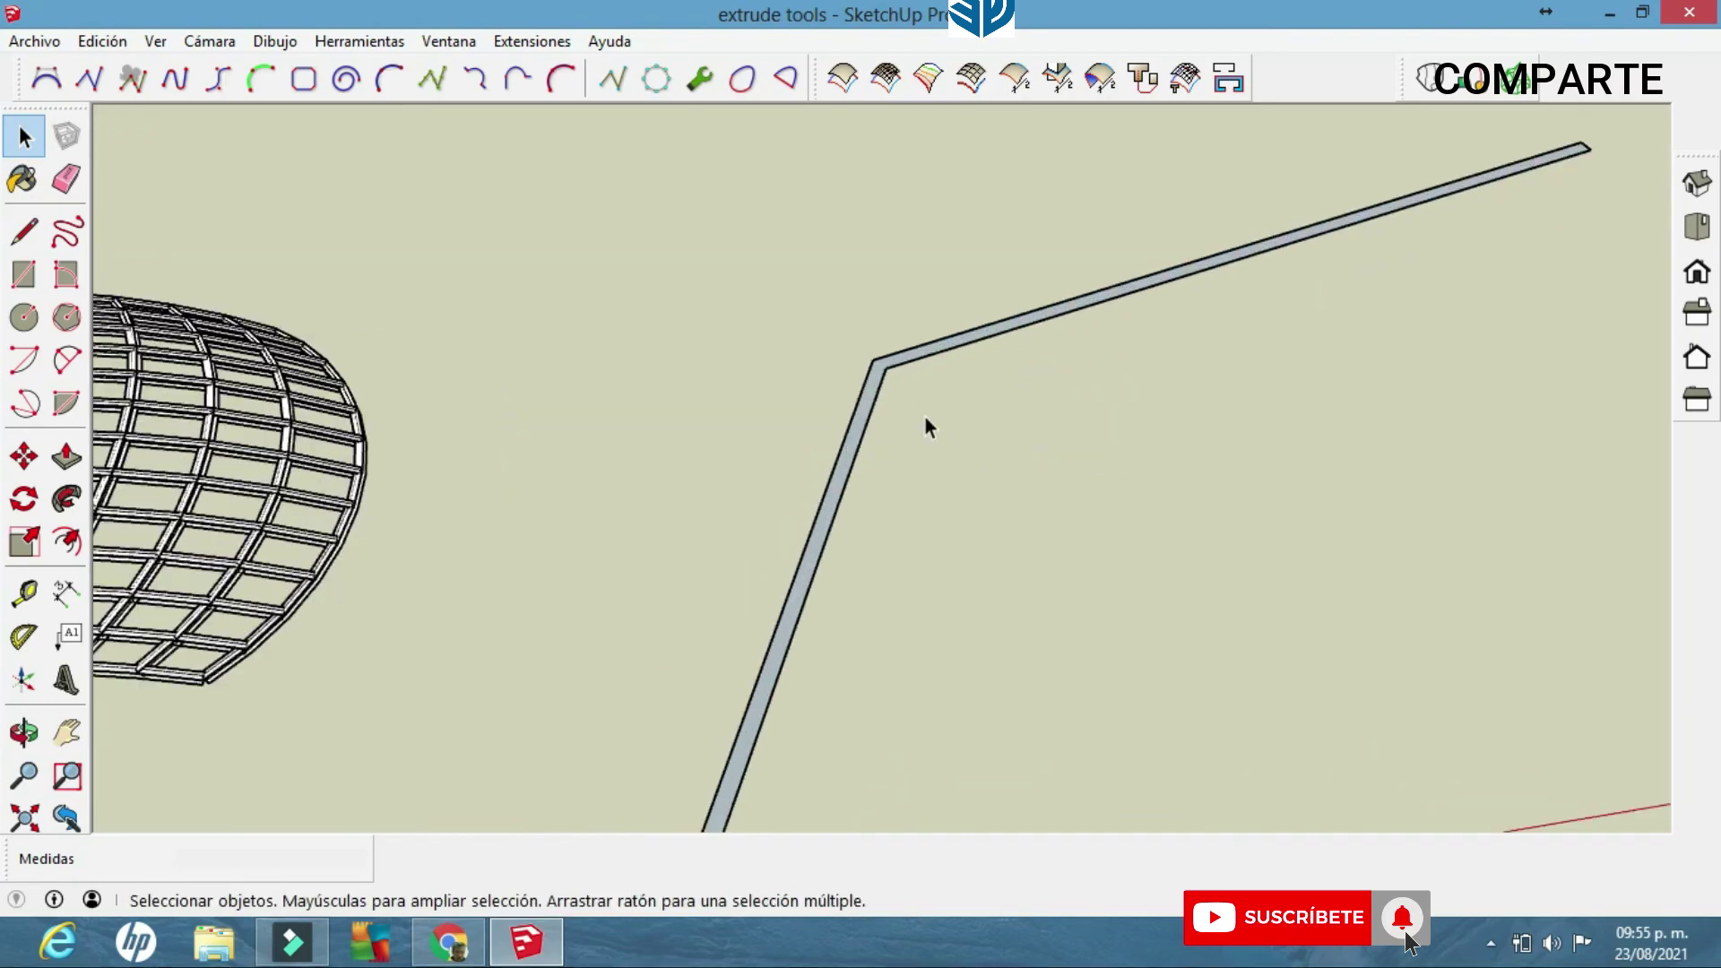
pyautogui.moveTo(913, 398); pyautogui.dragTo(906, 434, button='middle')
pyautogui.scroll(-5, 992, 457)
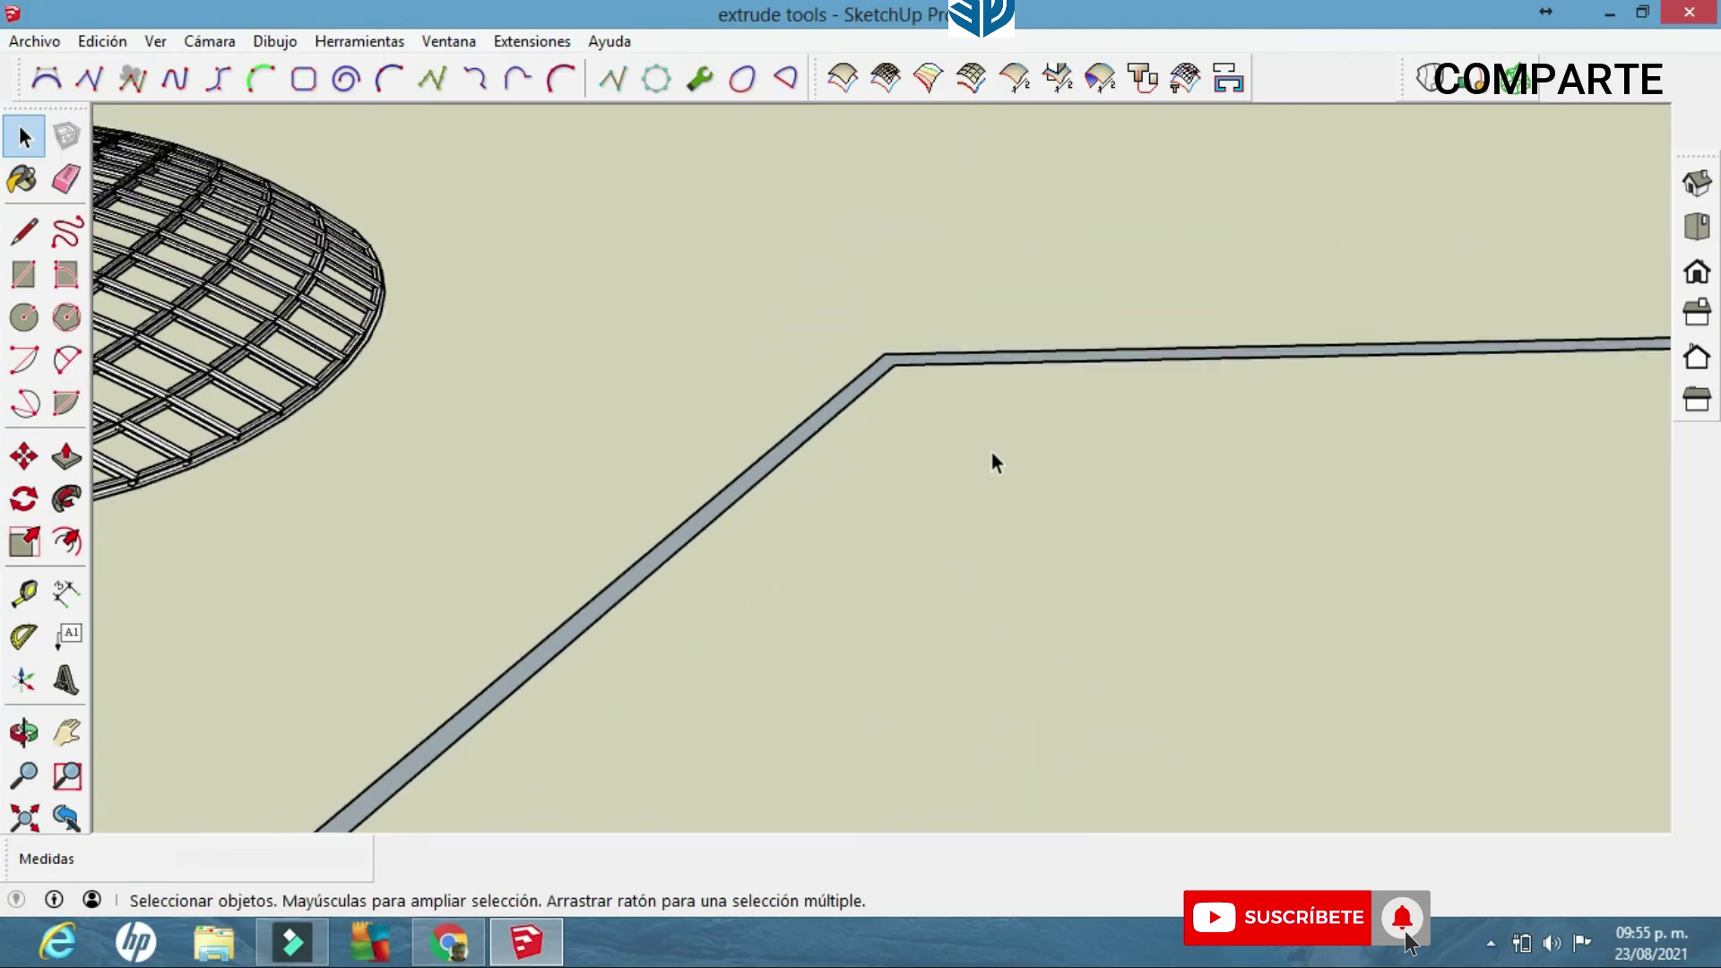
pyautogui.moveTo(1035, 482); pyautogui.dragTo(894, 467, button='middle')
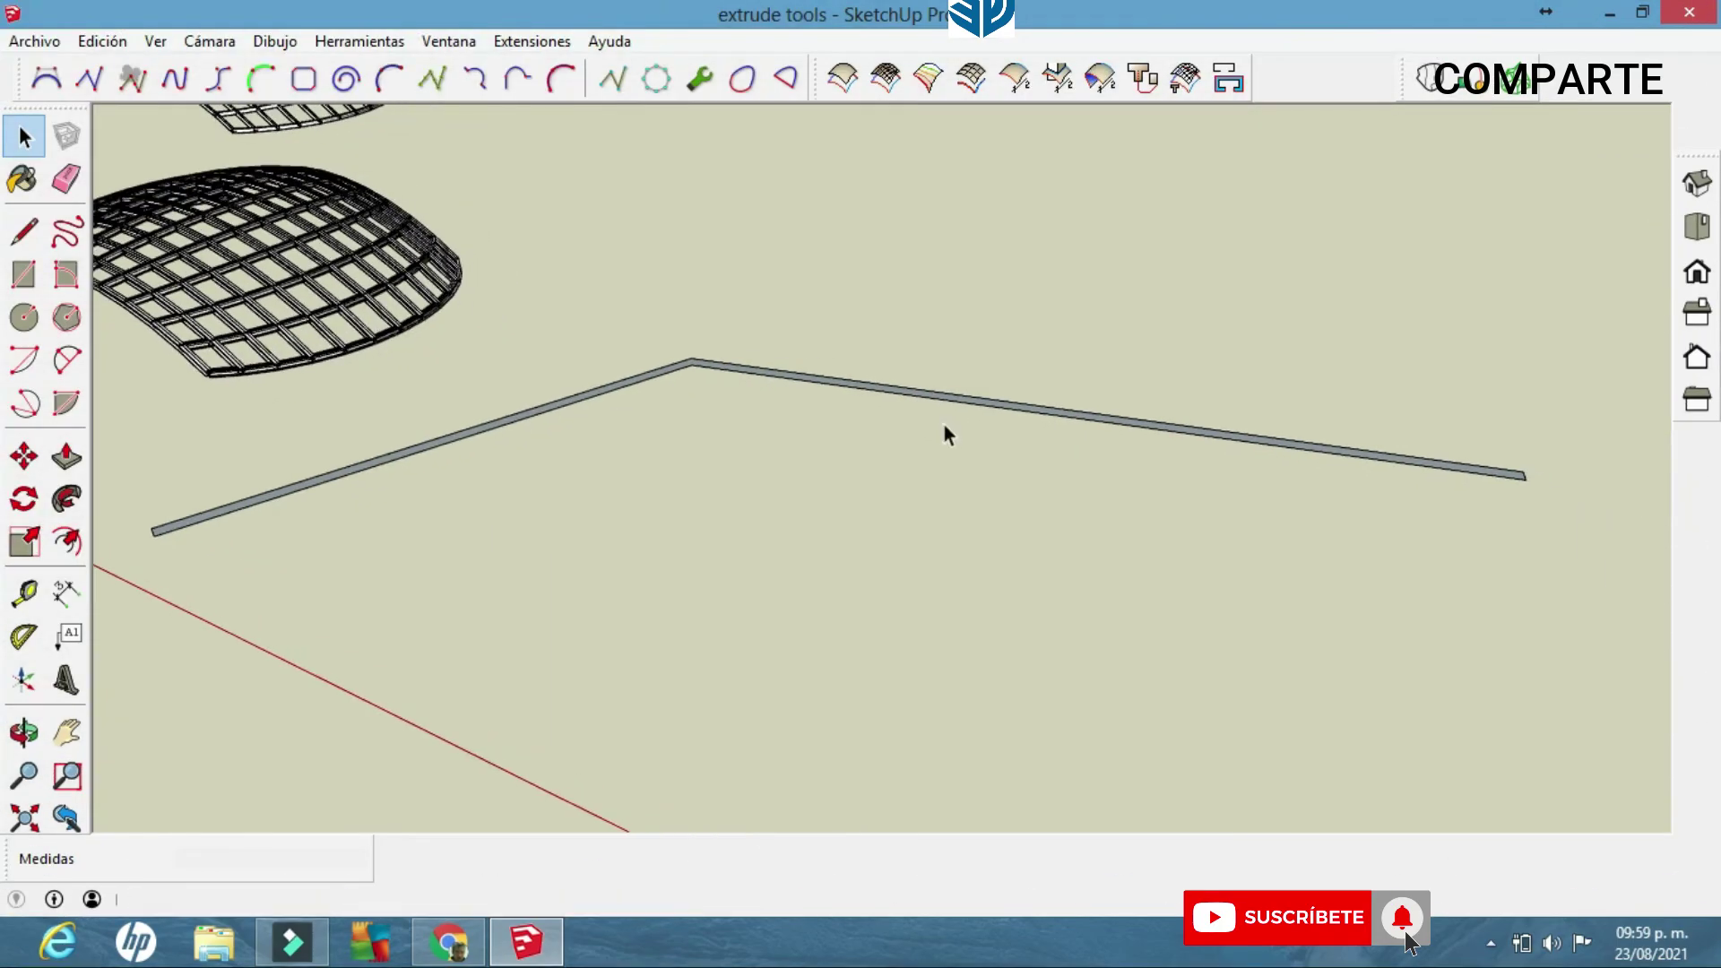
pyautogui.moveTo(1016, 470); pyautogui.dragTo(1068, 595, button='middle')
# Review the finished models across the scene, from the lattice shells back to the rail-based surfaces near the origin.
pyautogui.moveTo(549, 363); pyautogui.dragTo(884, 446, button='middle')
pyautogui.scroll(5, 770, 391)
pyautogui.scroll(5, 802, 408)
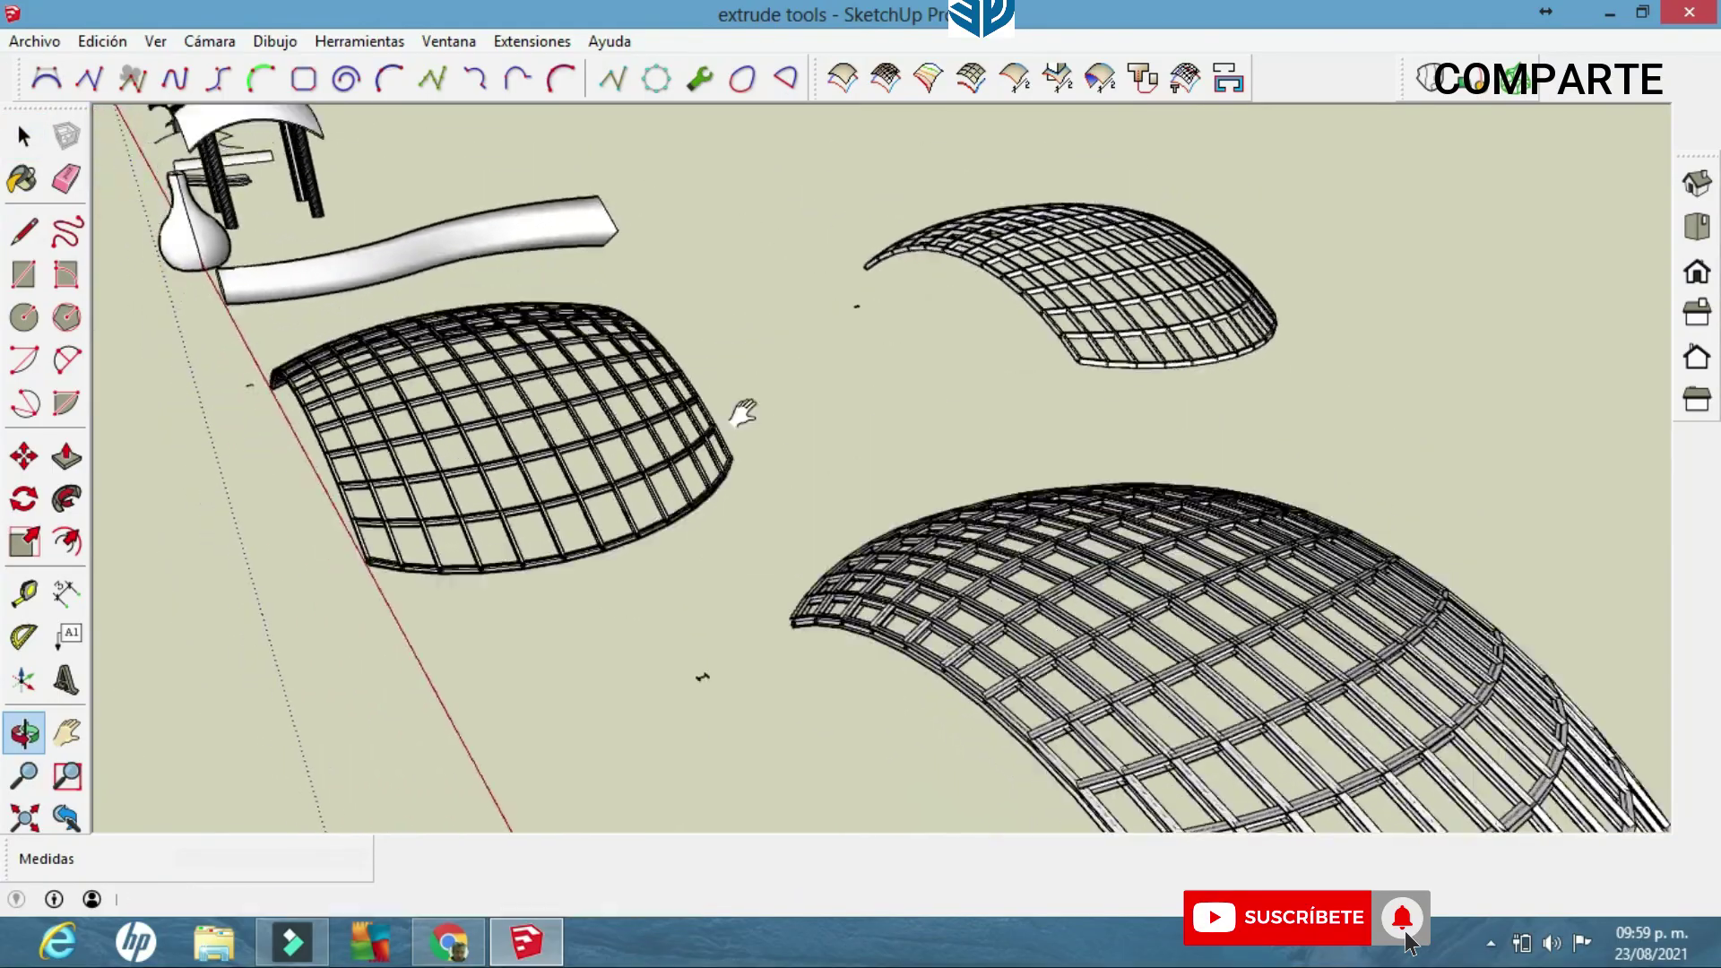
pyautogui.moveTo(802, 407); pyautogui.dragTo(749, 439, button='middle')
pyautogui.keyDown('shift'); pyautogui.moveTo(457, 242); pyautogui.dragTo(960, 484, button='middle'); pyautogui.keyUp('shift')
pyautogui.scroll(-2, 453, 264)
pyautogui.keyDown('shift'); pyautogui.moveTo(471, 283); pyautogui.dragTo(800, 541, button='middle'); pyautogui.keyUp('shift')
pyautogui.keyDown('shift'); pyautogui.moveTo(756, 294); pyautogui.dragTo(667, 336, button='middle'); pyautogui.keyUp('shift')
pyautogui.scroll(2, 783, 443)
pyautogui.keyDown('shift'); pyautogui.moveTo(771, 404); pyautogui.dragTo(922, 472, button='middle'); pyautogui.keyUp('shift')
pyautogui.scroll(4, 553, 334)
pyautogui.moveTo(557, 338)
pyautogui.mouseDown(button='middle')
pyautogui.moveTo(784, 415)
pyautogui.moveTo(883, 422)
pyautogui.mouseUp(button='middle')
pyautogui.moveTo(587, 359)
pyautogui.keyDown('shift'); pyautogui.mouseDown(button='middle')
pyautogui.moveTo(664, 414)
pyautogui.moveTo(834, 454)
pyautogui.moveTo(573, 453)
pyautogui.moveTo(674, 495)
pyautogui.mouseUp(button='middle'); pyautogui.keyUp('shift')
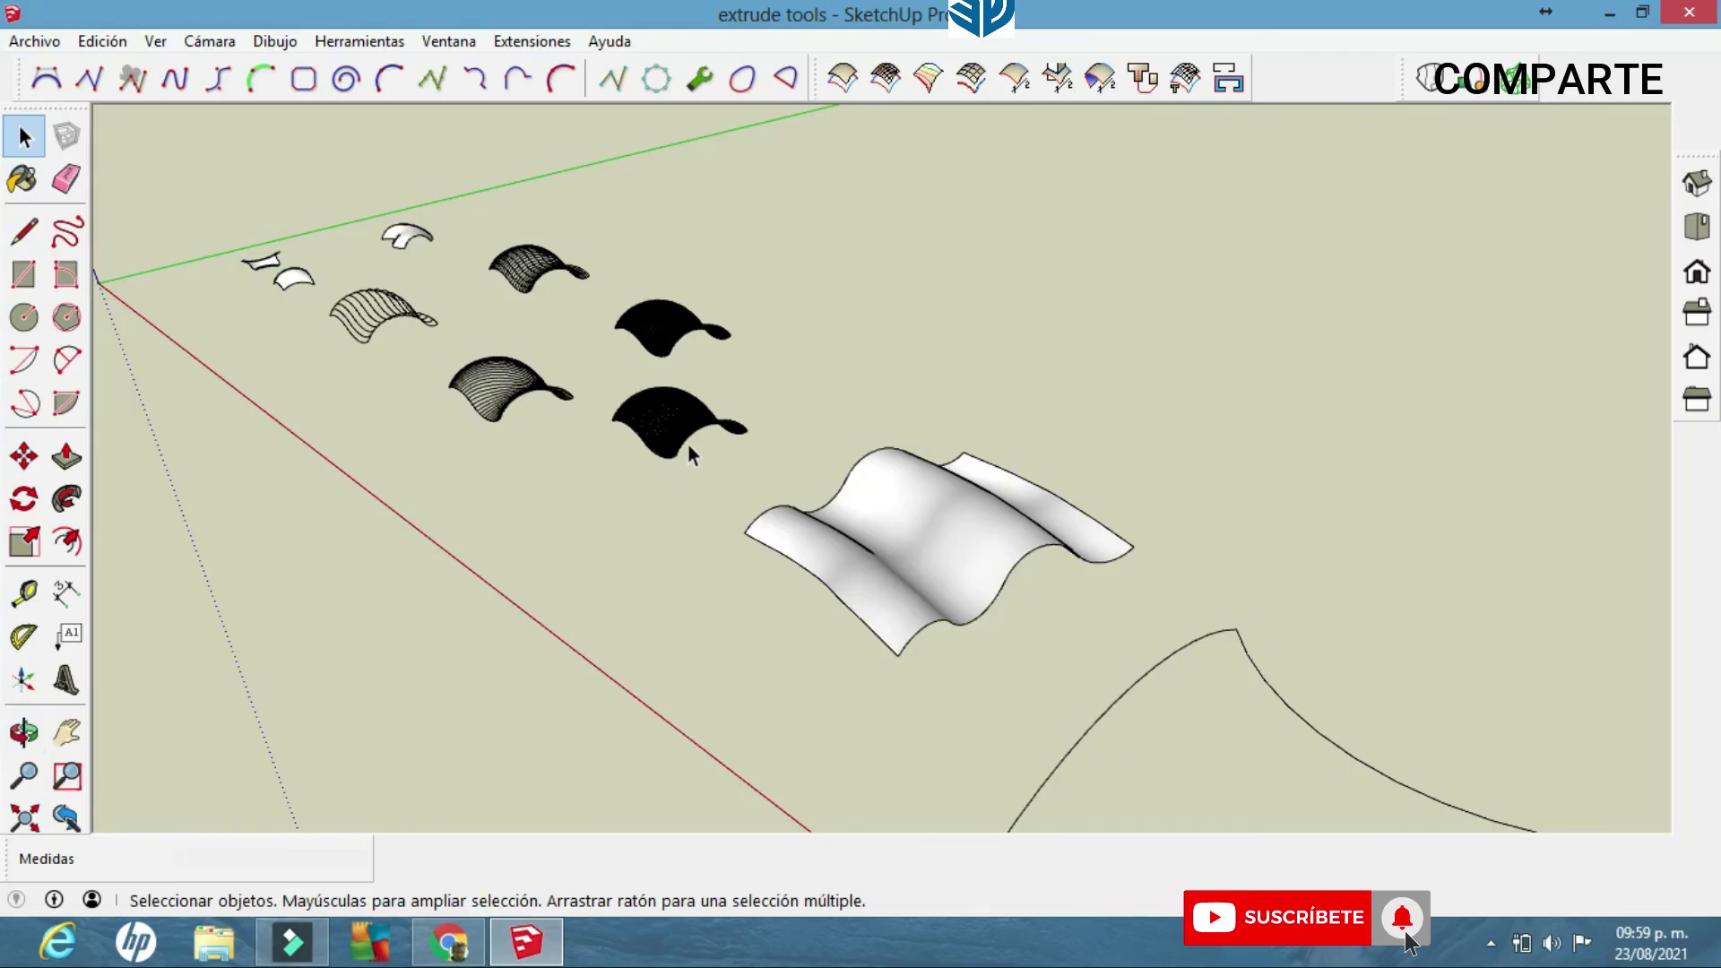
# Inspect the curved lattice surfaces near the origin up close, including the red one.
pyautogui.scroll(6, 690, 447)
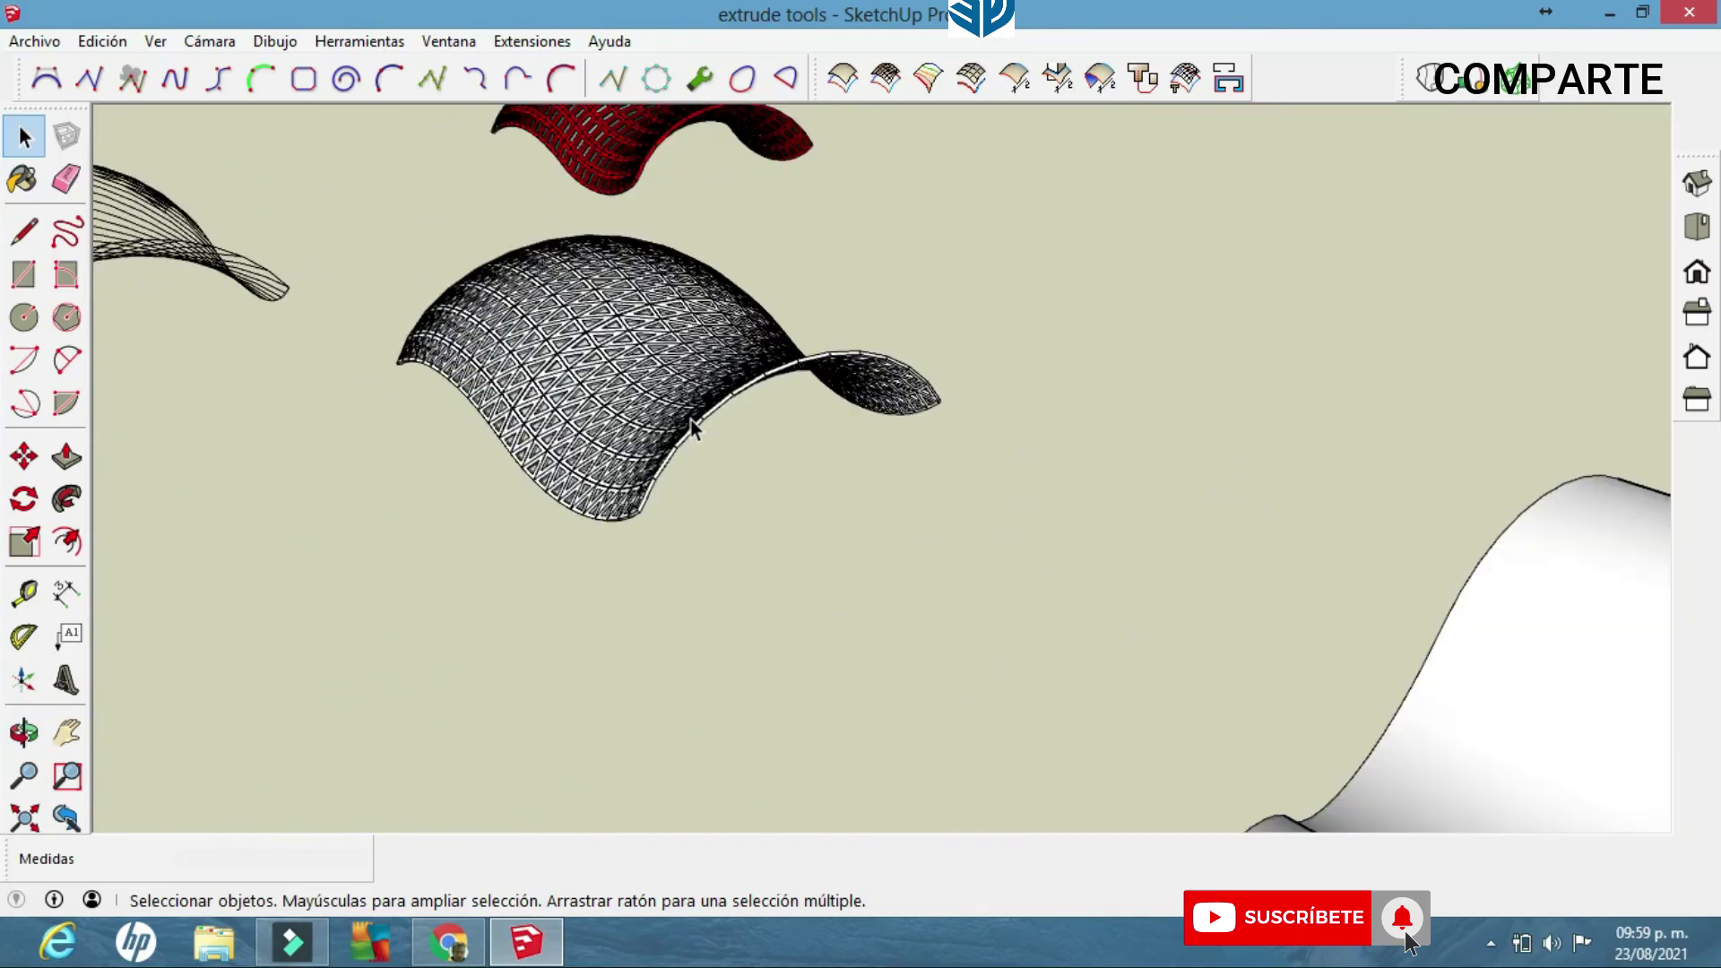
pyautogui.keyDown('shift'); pyautogui.moveTo(739, 486); pyautogui.dragTo(818, 580, button='middle'); pyautogui.keyUp('shift')
pyautogui.scroll(4, 579, 441)
pyautogui.keyDown('shift'); pyautogui.moveTo(594, 427); pyautogui.dragTo(918, 543, button='middle'); pyautogui.keyUp('shift')
pyautogui.scroll(1, 717, 446)
pyautogui.moveTo(715, 443); pyautogui.dragTo(811, 633, button='middle')
pyautogui.keyDown('shift'); pyautogui.moveTo(744, 515); pyautogui.dragTo(1407, 439, button='middle'); pyautogui.keyUp('shift')
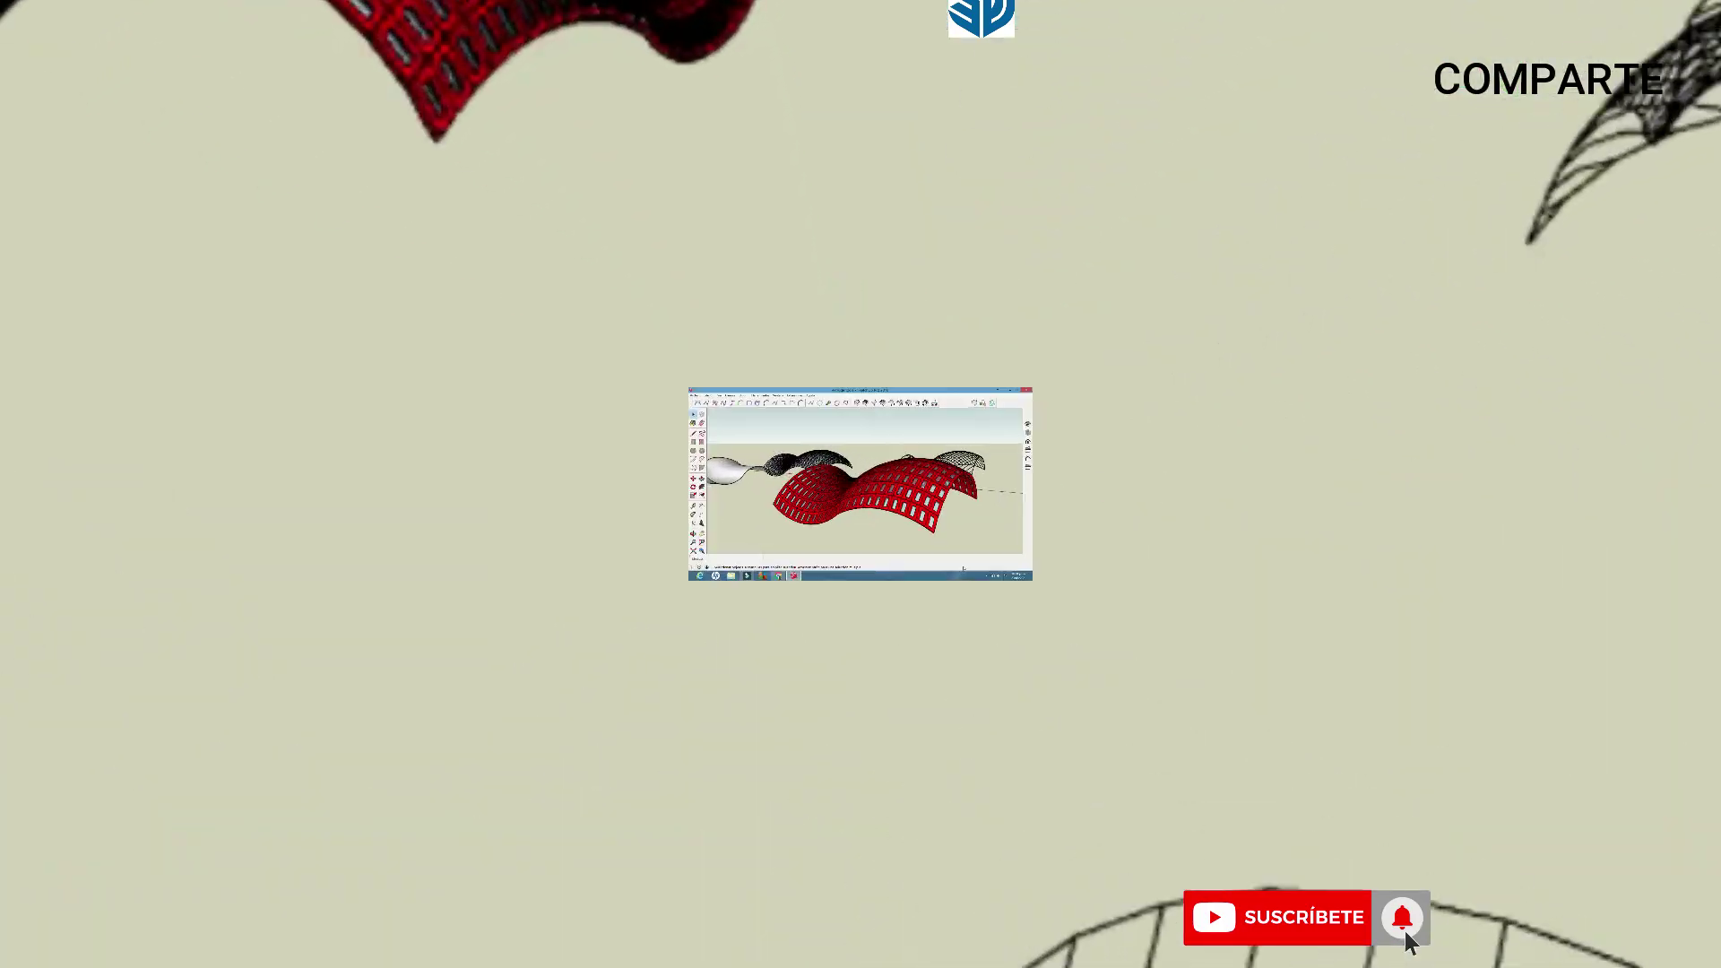